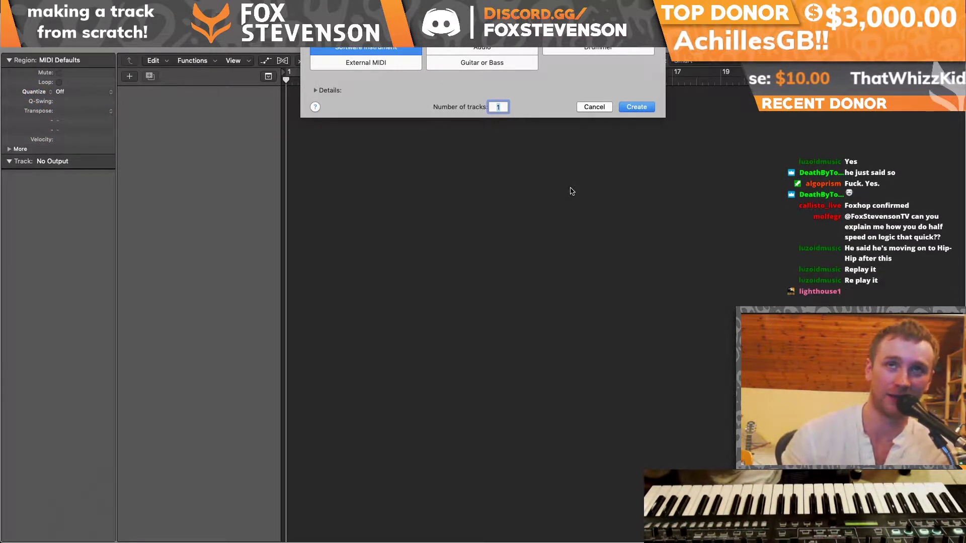
Step: Create one software instrument track and close the Serum plug-in window that comes with it
{"action": "key", "text": "Right"}
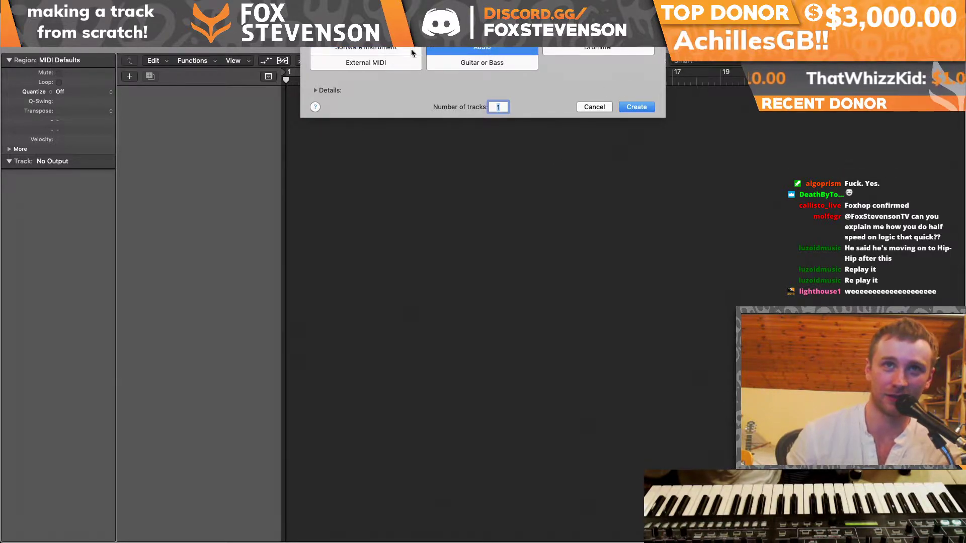
{"action": "left_click", "coordinate": [418, 50]}
{"action": "left_click", "coordinate": [633, 107]}
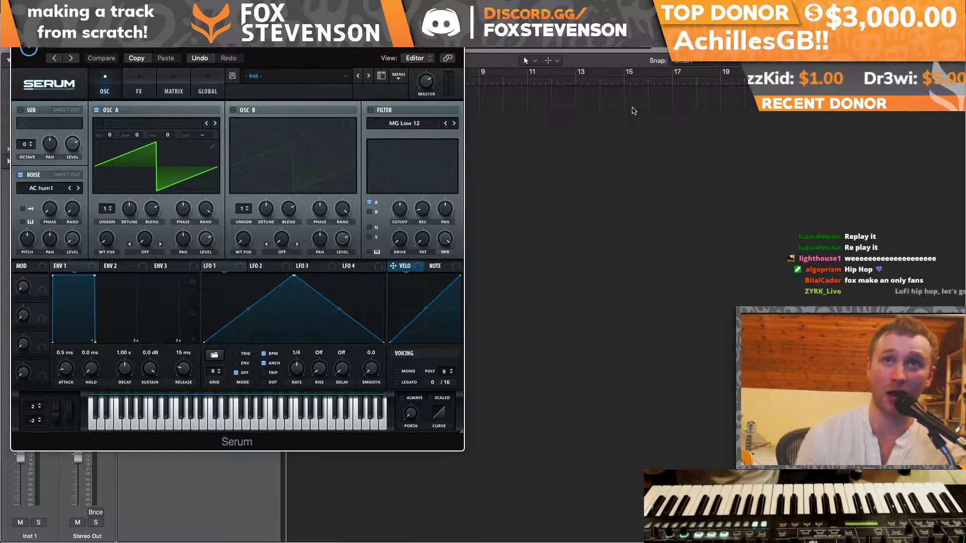
{"action": "left_click_drag", "start_coordinate": [265, 35], "coordinate": [451, 93]}
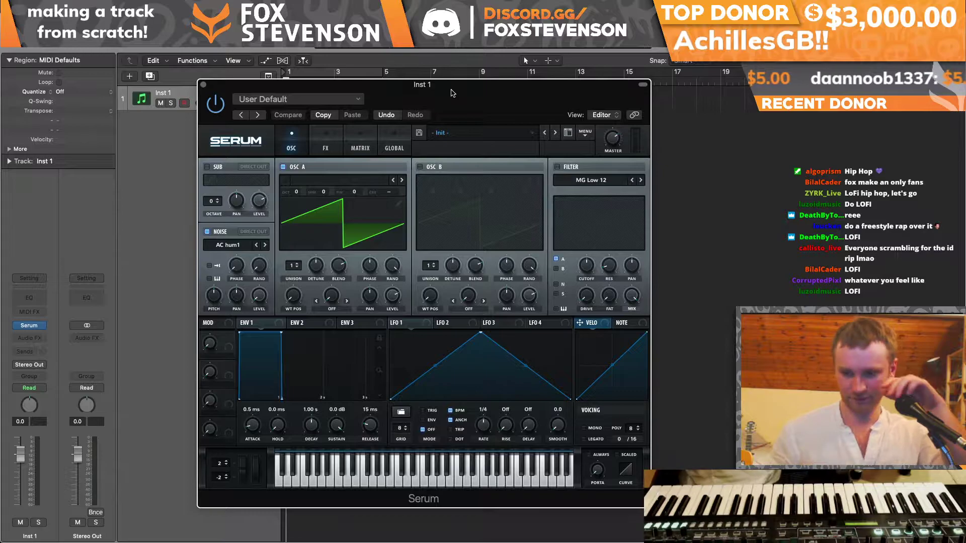
{"action": "left_click", "coordinate": [203, 84]}
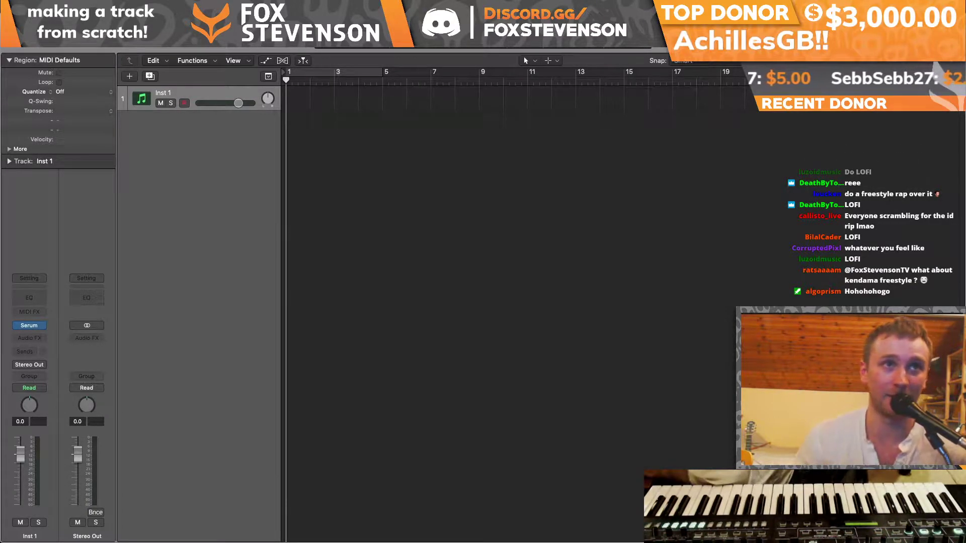
Step: Add one audio track to the project
{"action": "left_click", "coordinate": [130, 75]}
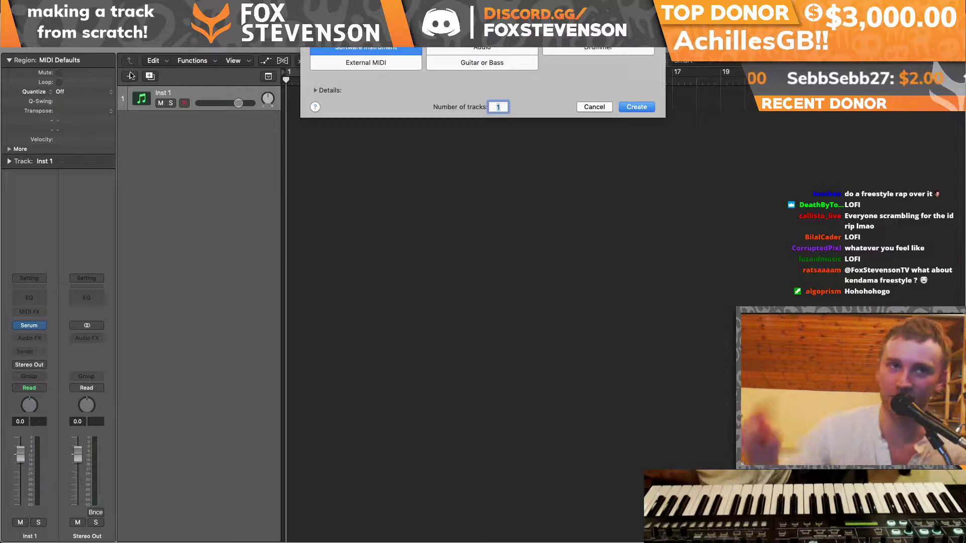
{"action": "left_click", "coordinate": [482, 50]}
{"action": "left_click", "coordinate": [635, 106]}
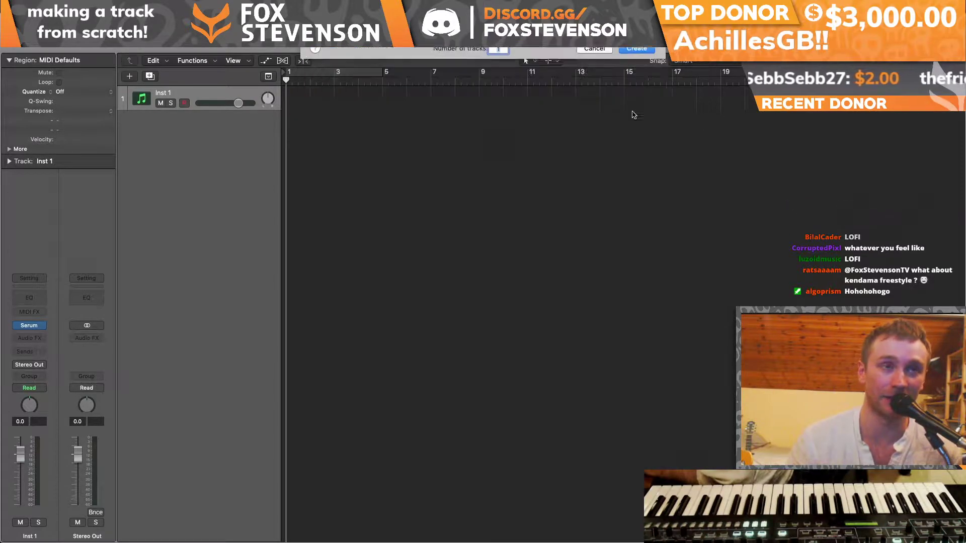
Step: Switch the Audio 1 track to stereo and set its input to Input 5-6
{"action": "left_click", "coordinate": [34, 327]}
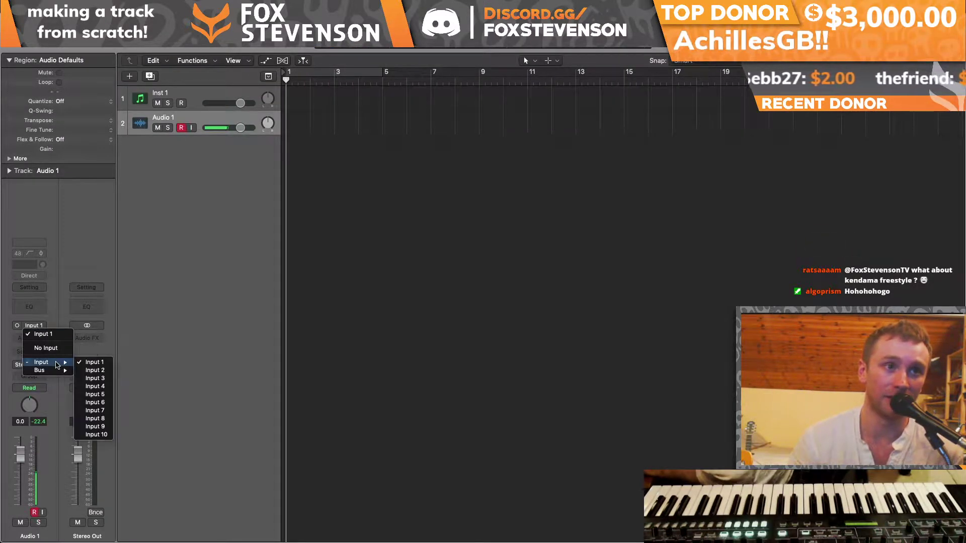
{"action": "left_click", "coordinate": [4, 332]}
{"action": "left_click", "coordinate": [18, 326]}
{"action": "left_click", "coordinate": [34, 326]}
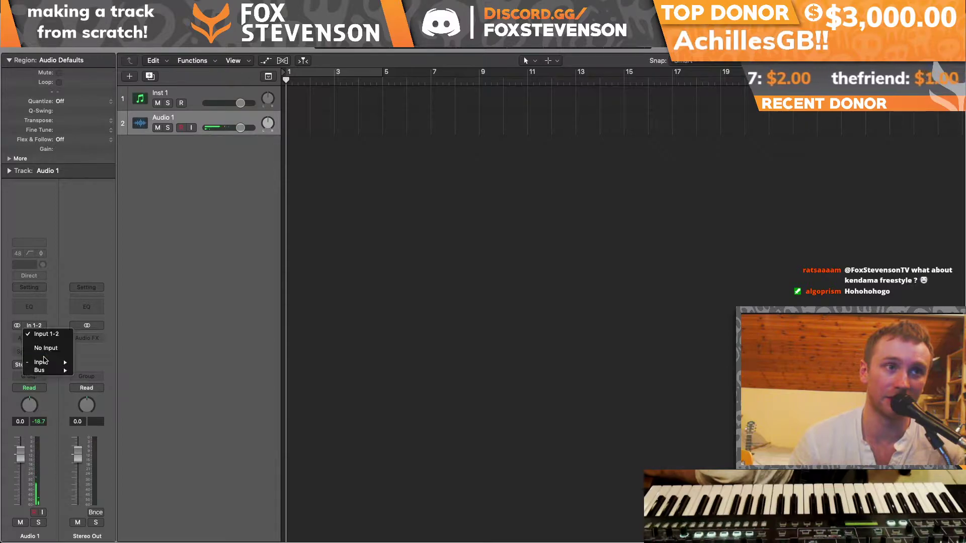
{"action": "left_click", "coordinate": [35, 334]}
{"action": "left_click", "coordinate": [34, 325]}
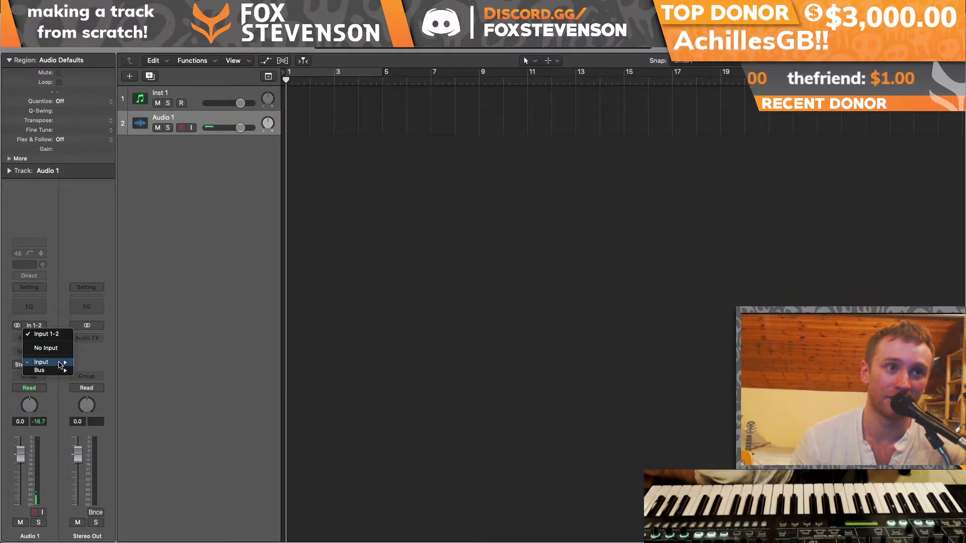
{"action": "mouse_move", "coordinate": [45, 362]}
{"action": "left_click", "coordinate": [94, 378]}
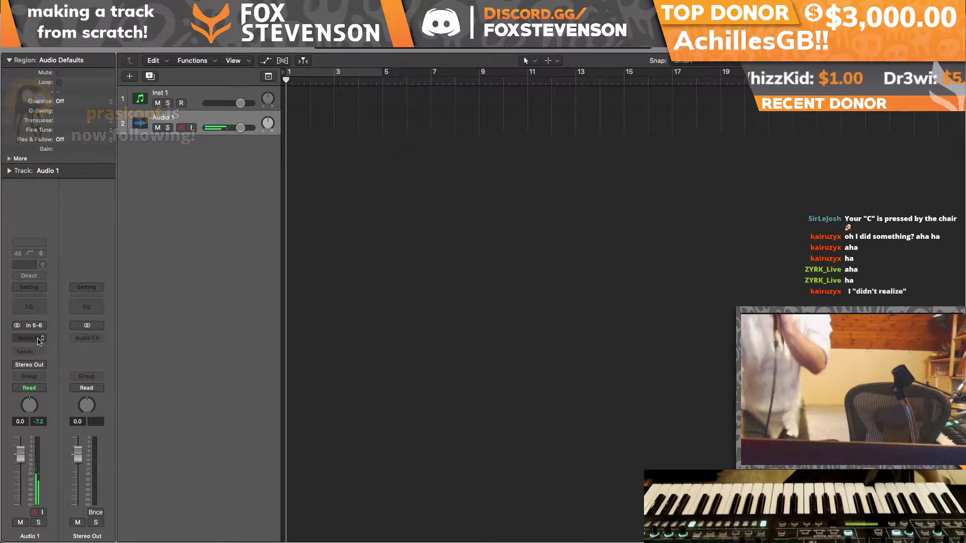
Step: Listen to the Audio 1 input through monitoring, switch monitoring off and start playback
{"action": "left_click", "coordinate": [192, 128]}
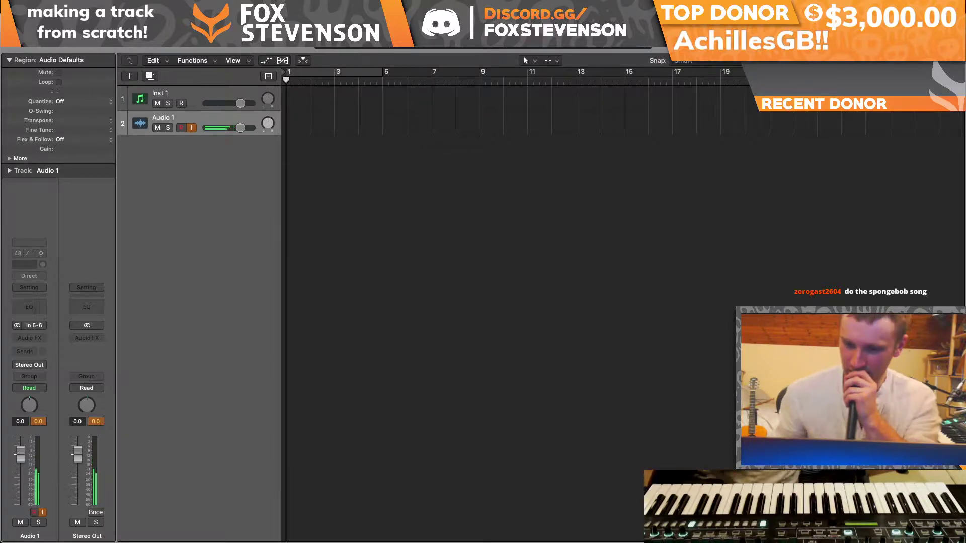
{"action": "left_click", "coordinate": [191, 127]}
{"action": "key", "text": "space"}
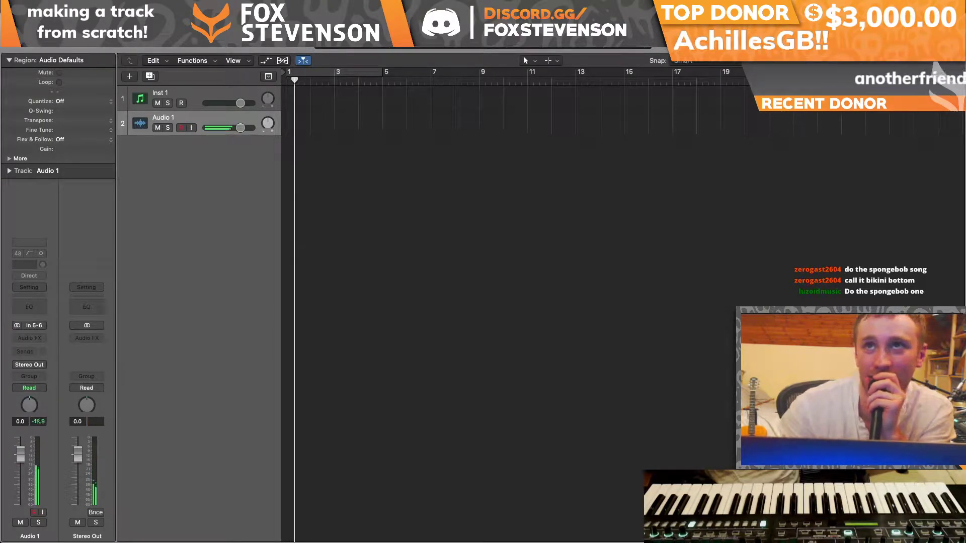
Step: Switch to Splice, open the Starfall - Lofi Hip Hop pack in the library and browse its samples
{"action": "left_click", "coordinate": [720, 5]}
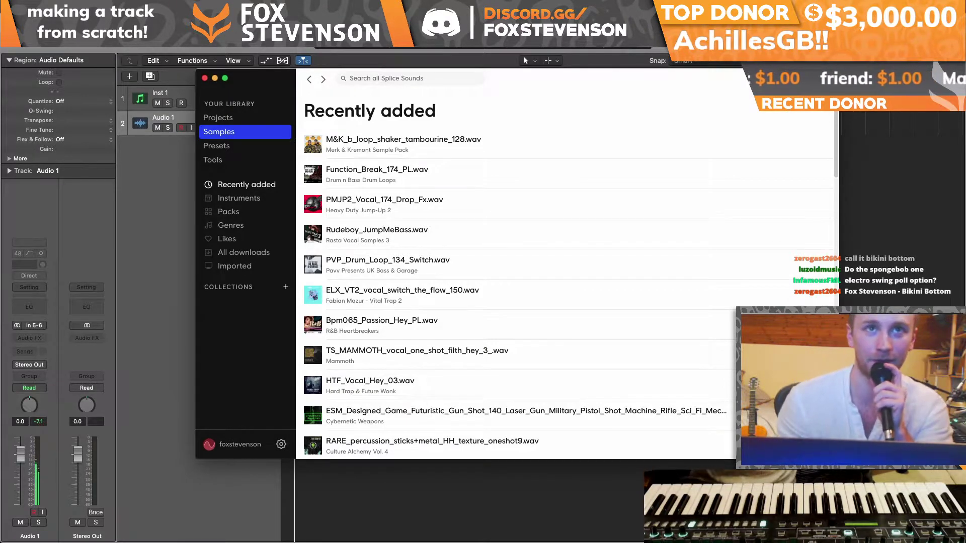
{"action": "left_click", "coordinate": [248, 213]}
{"action": "left_click", "coordinate": [344, 217]}
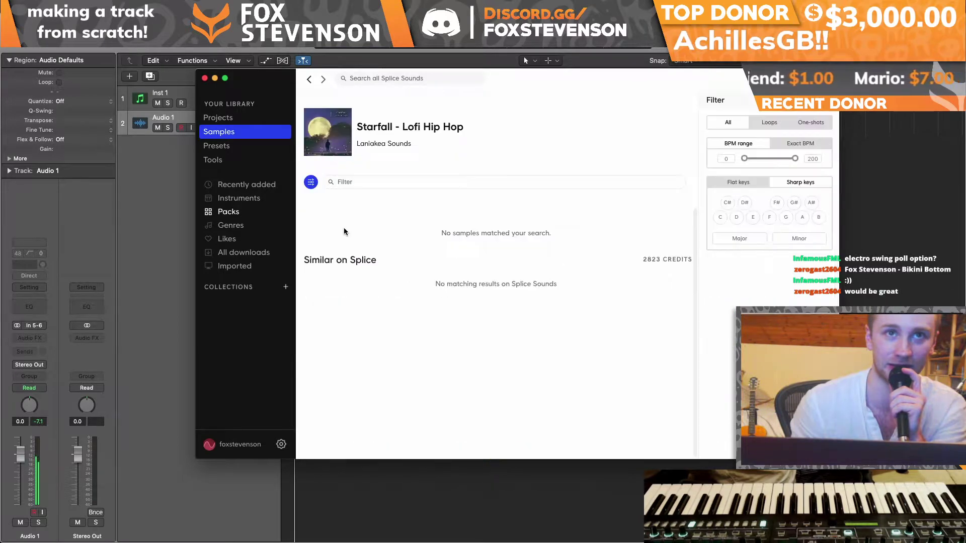
{"action": "scroll", "coordinate": [379, 306], "scroll_direction": "down", "scroll_amount": 15}
{"action": "scroll", "coordinate": [380, 307], "scroll_direction": "up", "scroll_amount": 8}
{"action": "scroll", "coordinate": [382, 308], "scroll_direction": "down", "scroll_amount": 3}
{"action": "scroll", "coordinate": [373, 302], "scroll_direction": "up", "scroll_amount": 3}
{"action": "scroll", "coordinate": [331, 278], "scroll_direction": "down", "scroll_amount": 5}
{"action": "scroll", "coordinate": [331, 278], "scroll_direction": "down", "scroll_amount": 10}
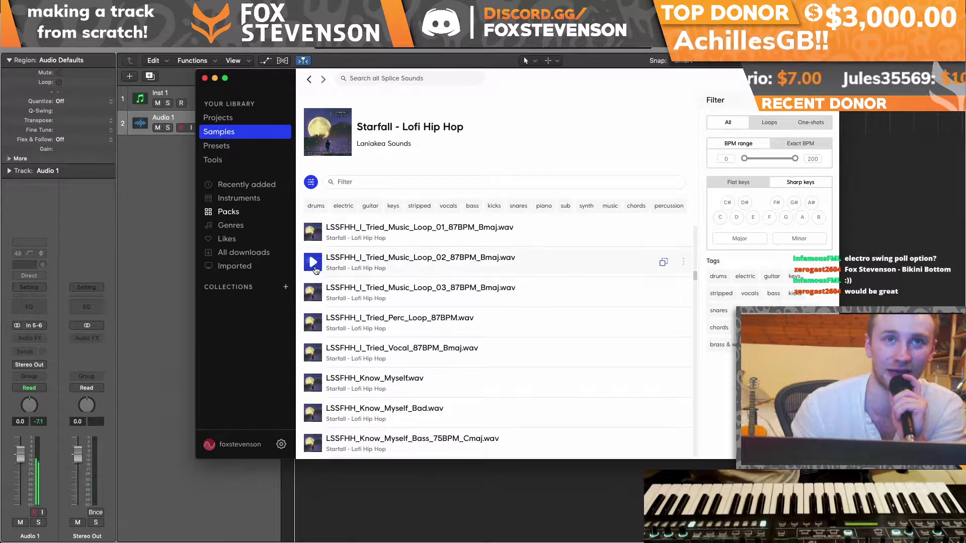
Step: Audition loops in the Starfall pack, filter its samples by "piano" and close the Splice window
{"action": "left_click", "coordinate": [315, 267]}
{"action": "scroll", "coordinate": [316, 300], "scroll_direction": "down", "scroll_amount": 10}
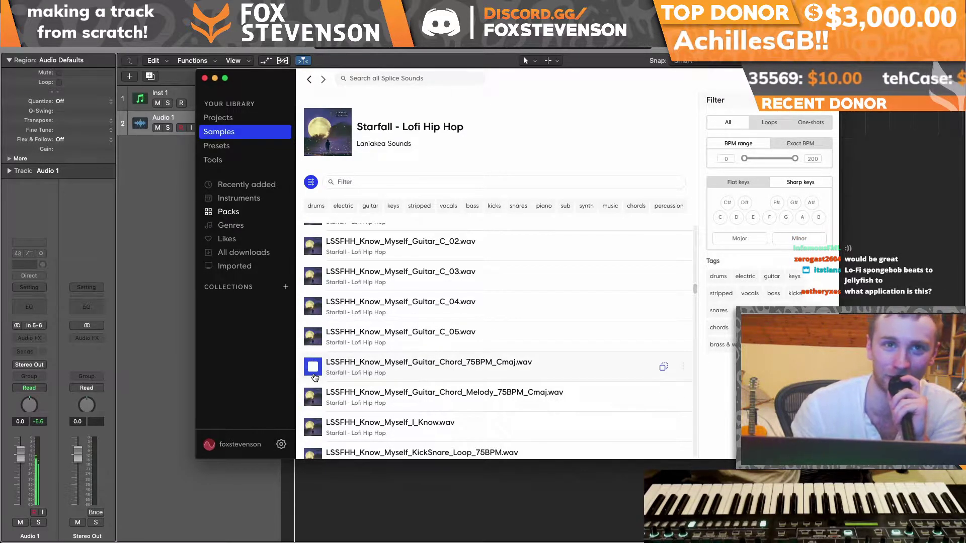
{"action": "scroll", "coordinate": [312, 403], "scroll_direction": "down", "scroll_amount": 5}
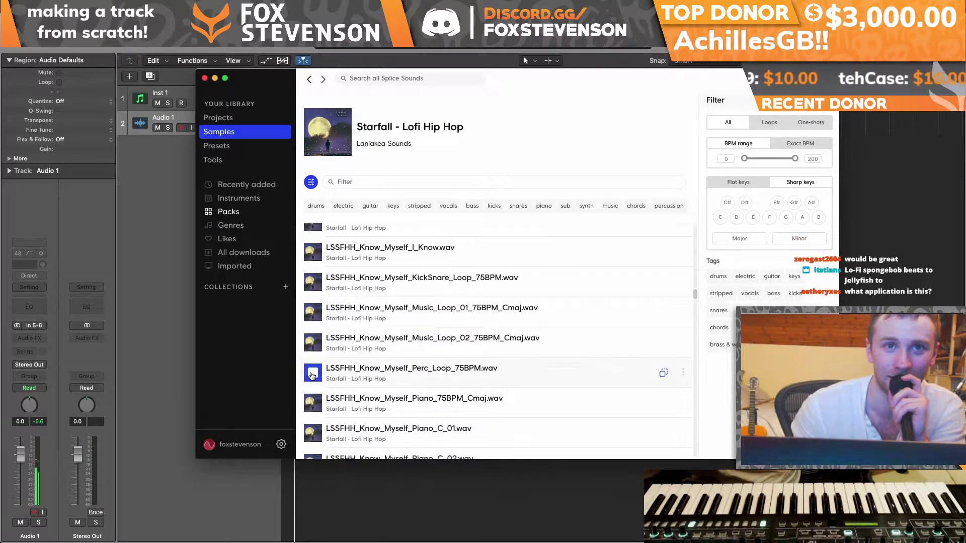
{"action": "scroll", "coordinate": [312, 374], "scroll_direction": "down", "scroll_amount": 7}
{"action": "type", "text": "piano"}
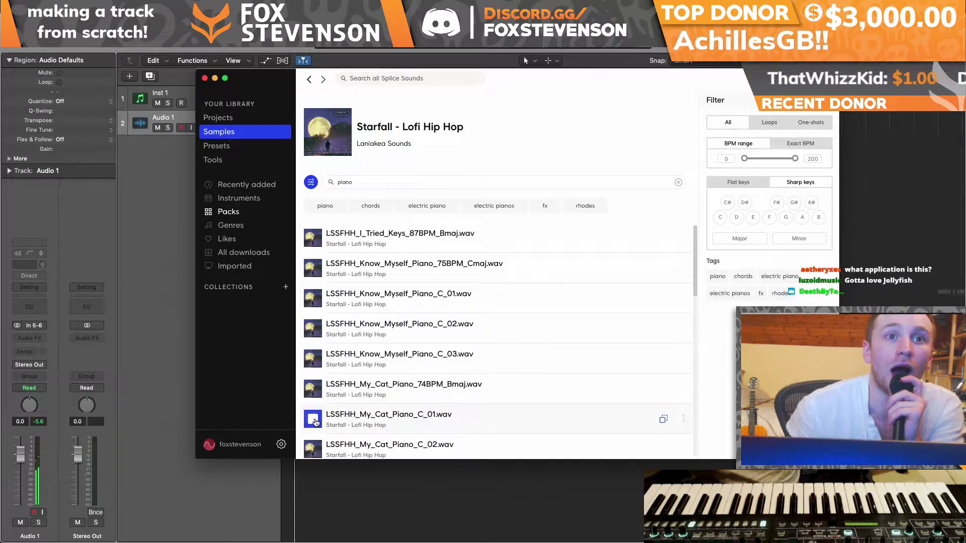
{"action": "left_click", "coordinate": [205, 78]}
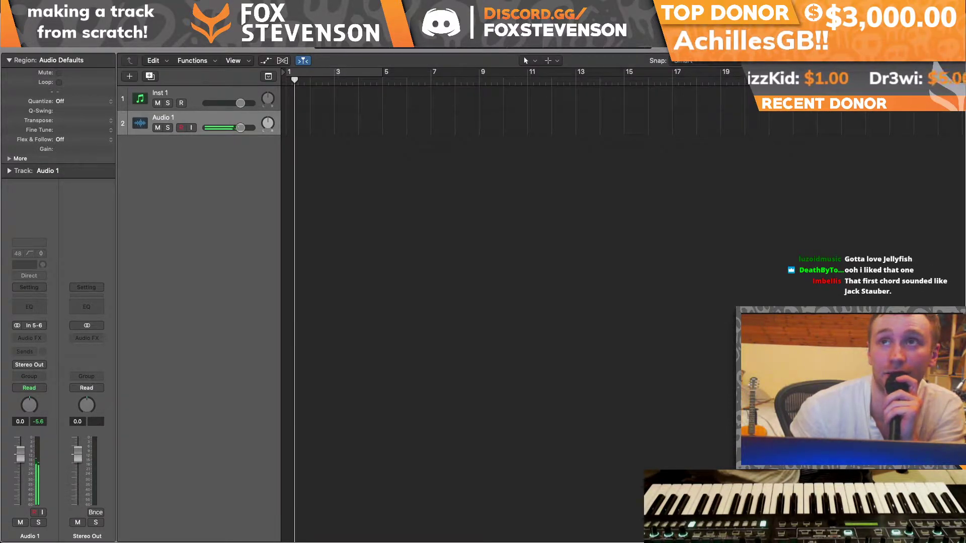
Step: Arm Audio 1 with input monitoring, record a take until about bar 20 and return to the project start
{"action": "key", "text": "f"}
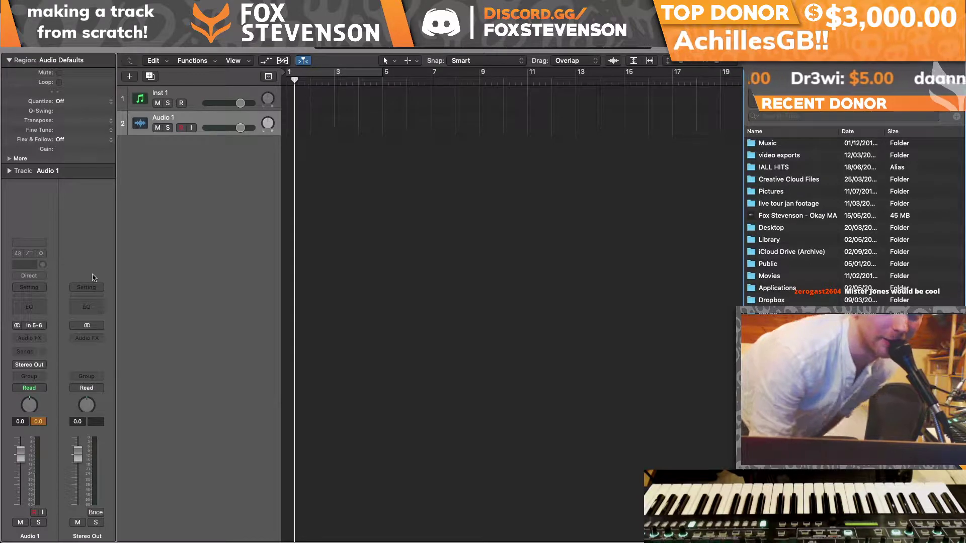
{"action": "left_click", "coordinate": [191, 128]}
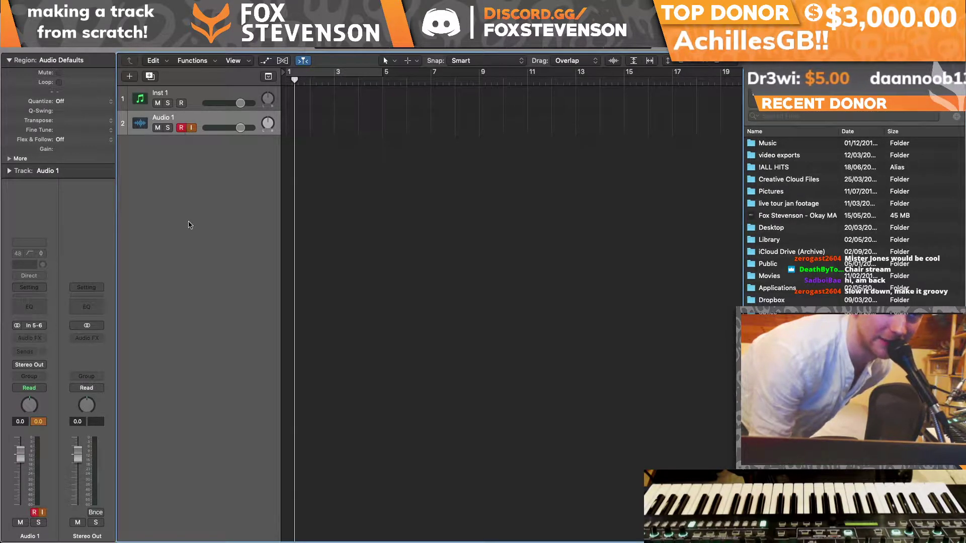
{"action": "key", "text": "r"}
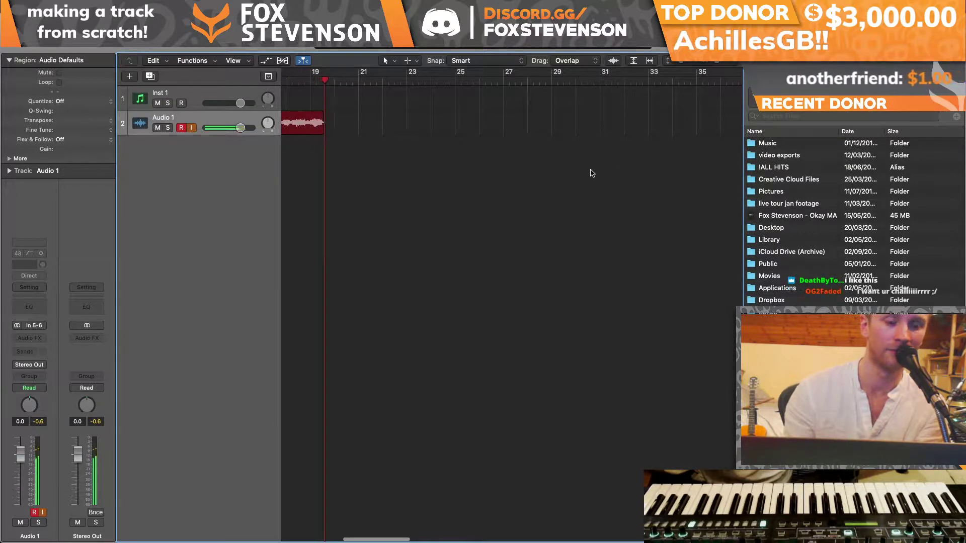
{"action": "key", "text": "space"}
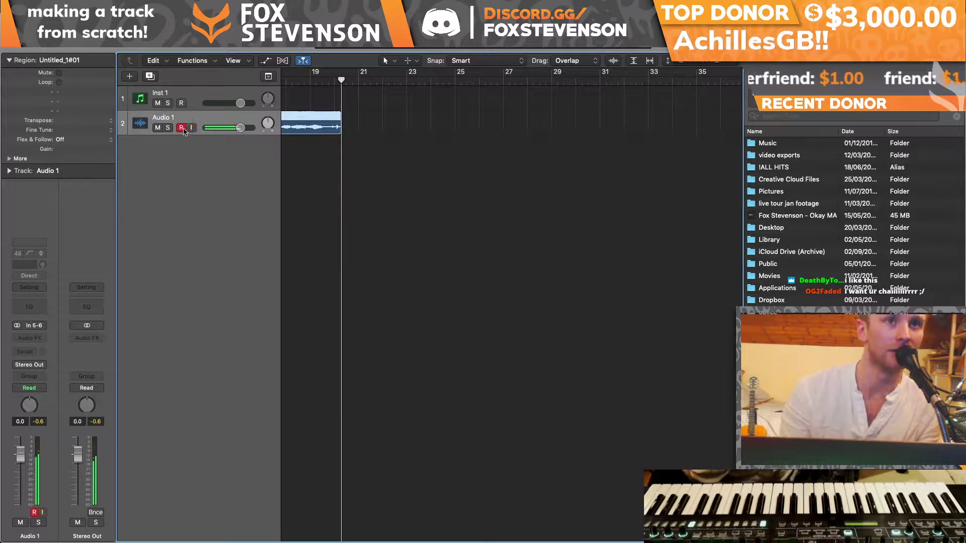
{"action": "key", "text": "Return"}
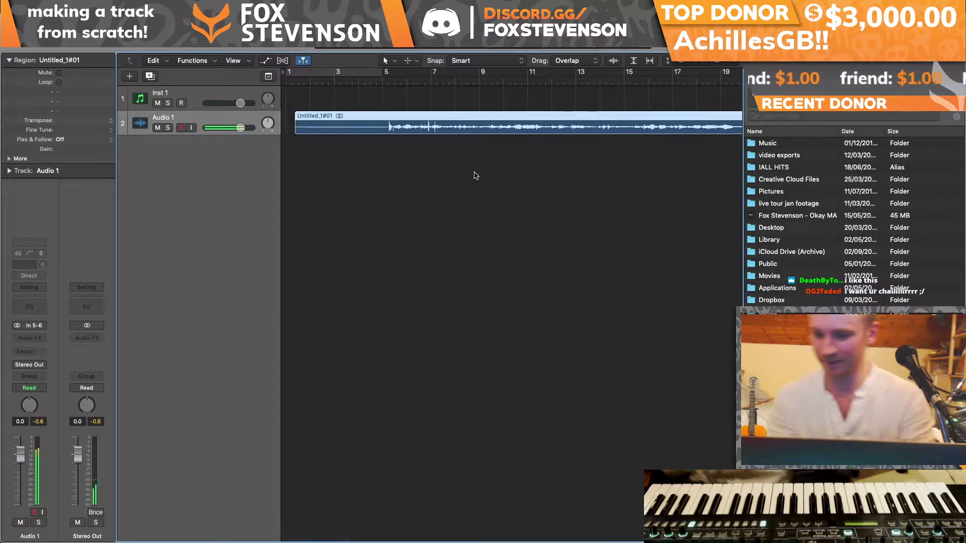
Step: Trim the start of the recorded Audio 1 region to about bar 7 and play it from its beginning
{"action": "double_click", "coordinate": [423, 80]}
{"action": "left_click_drag", "start_coordinate": [296, 130], "coordinate": [441, 131]}
{"action": "left_click_drag", "start_coordinate": [717, 61], "coordinate": [689, 60]}
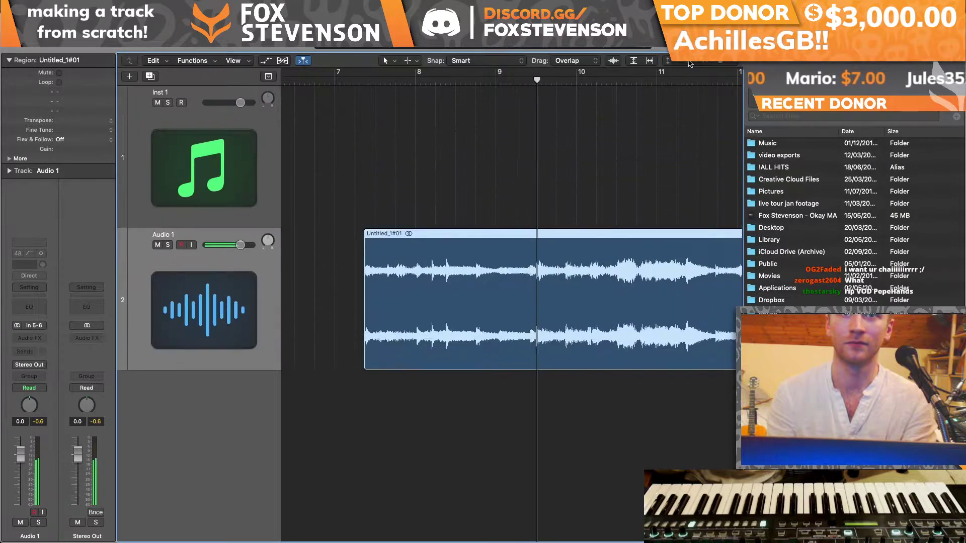
{"action": "key", "text": "space"}
{"action": "left_click_drag", "start_coordinate": [526, 261], "coordinate": [535, 261]}
{"action": "left_click", "coordinate": [470, 199]}
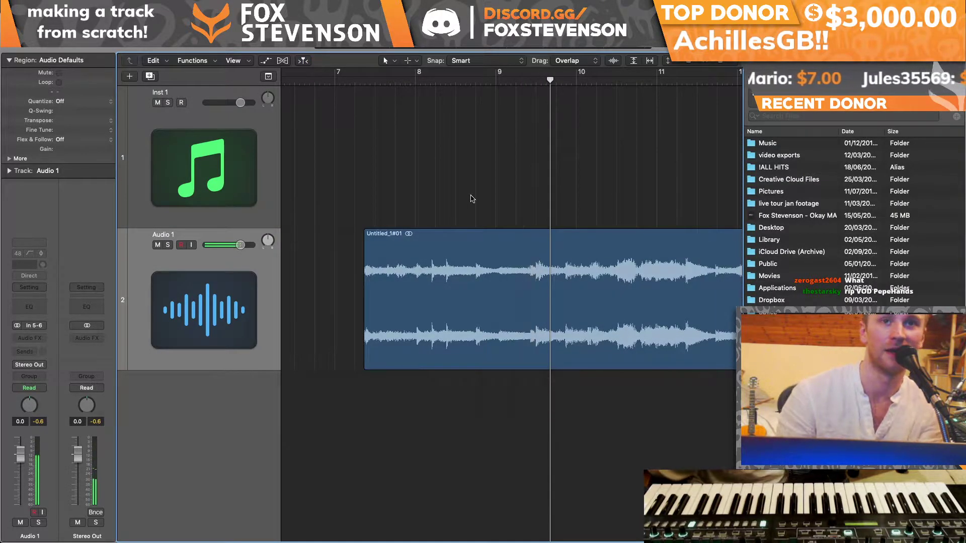
{"action": "double_click", "coordinate": [360, 83]}
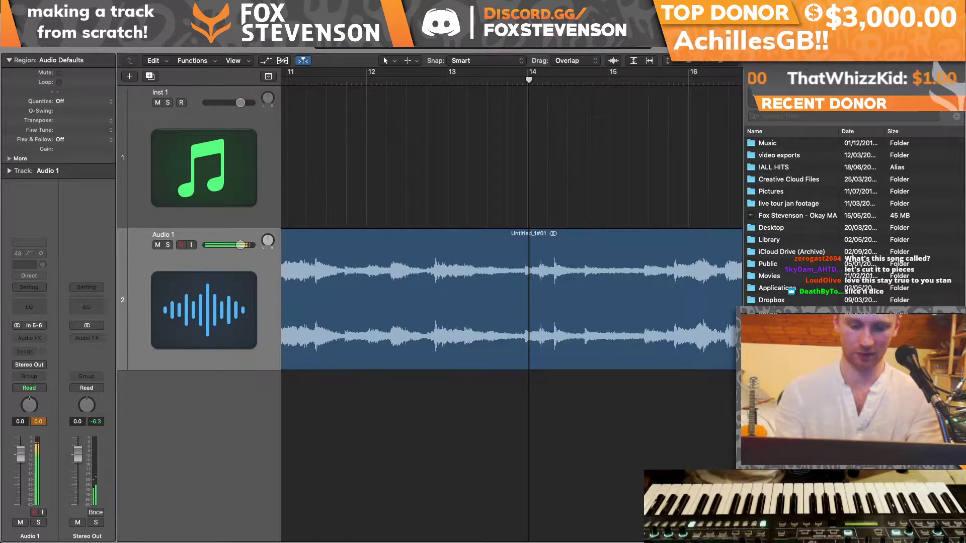
Step: Move the trimmed Audio 1 region to bar 1 and fine-tune where its audio starts
{"action": "scroll", "coordinate": [488, 128], "scroll_direction": "left", "scroll_amount": 10}
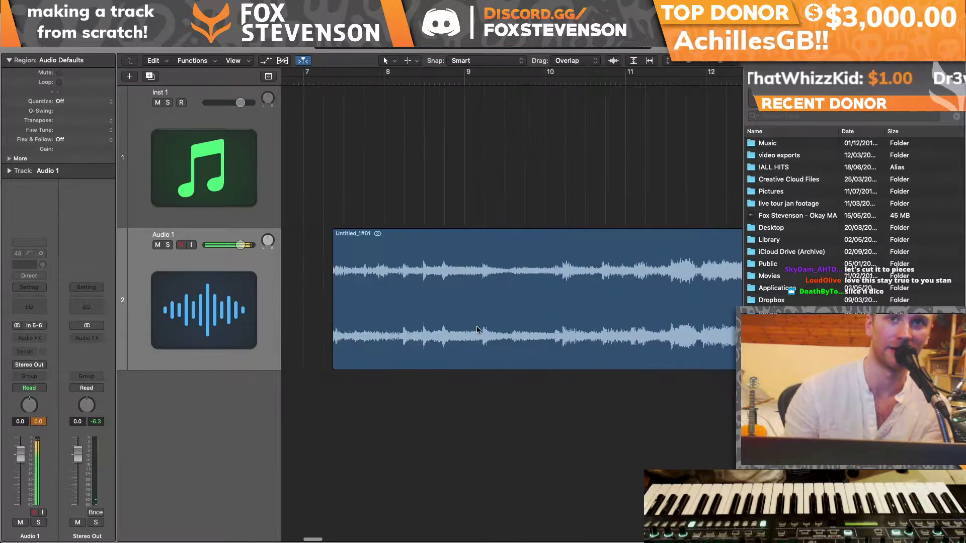
{"action": "left_click_drag", "start_coordinate": [541, 312], "coordinate": [295, 312]}
{"action": "scroll", "coordinate": [546, 311], "scroll_direction": "left", "scroll_amount": 6}
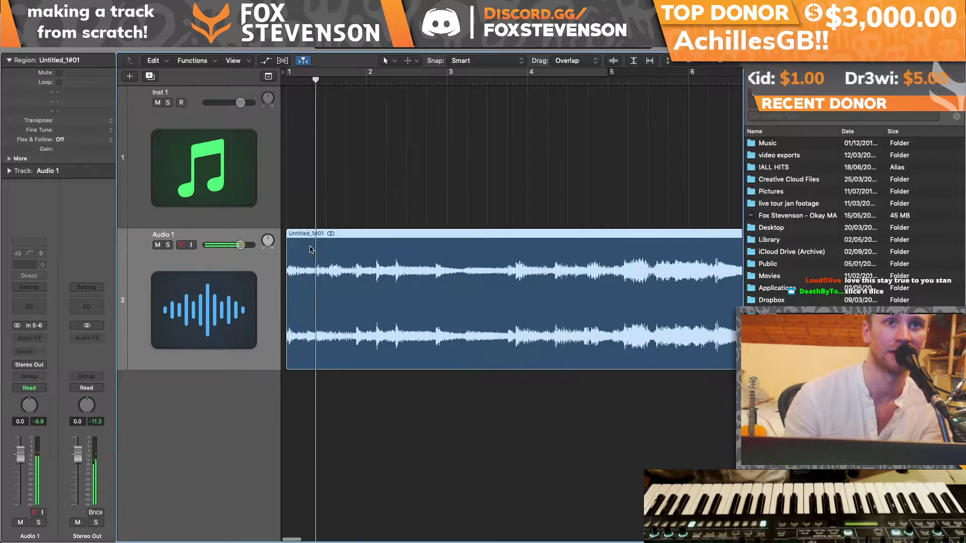
{"action": "mouse_move", "coordinate": [288, 334]}
{"action": "left_mouse_down"}
{"action": "mouse_move", "coordinate": [393, 323]}
{"action": "mouse_move", "coordinate": [287, 352]}
{"action": "left_mouse_up"}
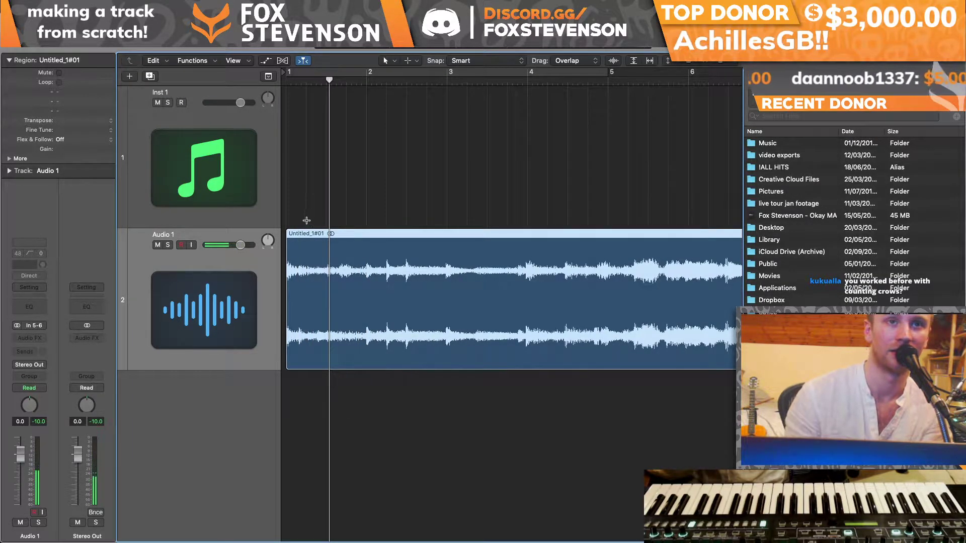
Step: Split the Audio 1 region at each beat from beat 2 of bar 1 into bar 2
{"action": "key", "text": "super+Right"}
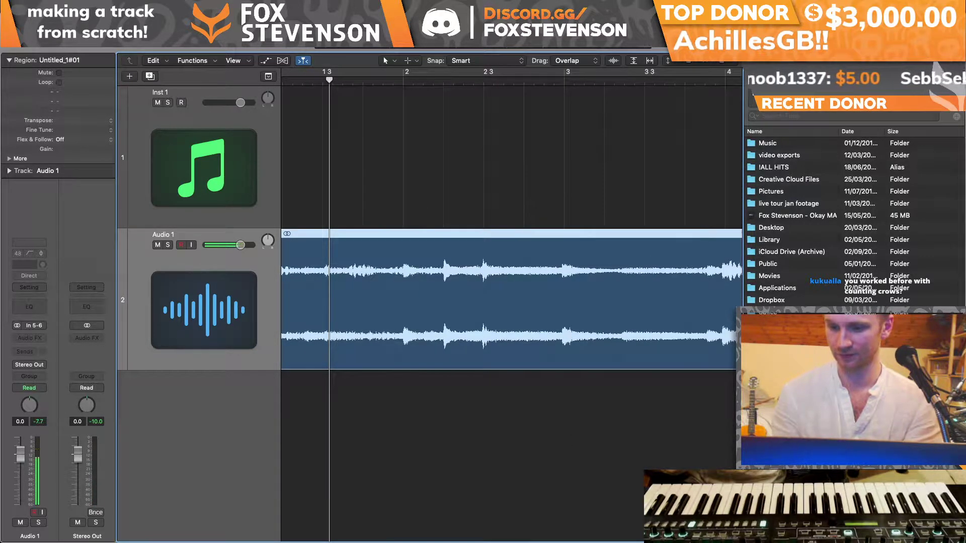
{"action": "key", "text": "Return"}
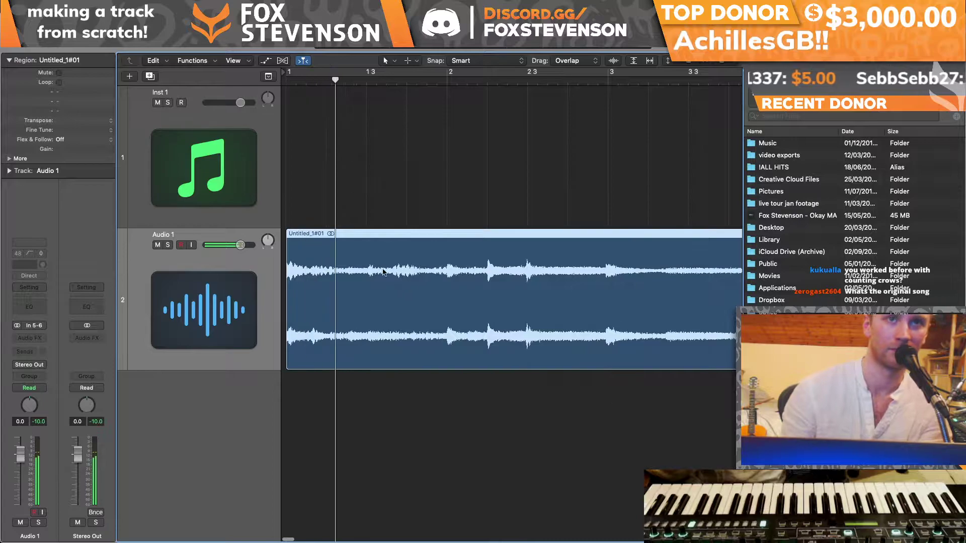
{"action": "left_click_drag", "start_coordinate": [327, 243], "coordinate": [447, 267]}
{"action": "key", "text": "super+t"}
{"action": "left_click", "coordinate": [438, 266]}
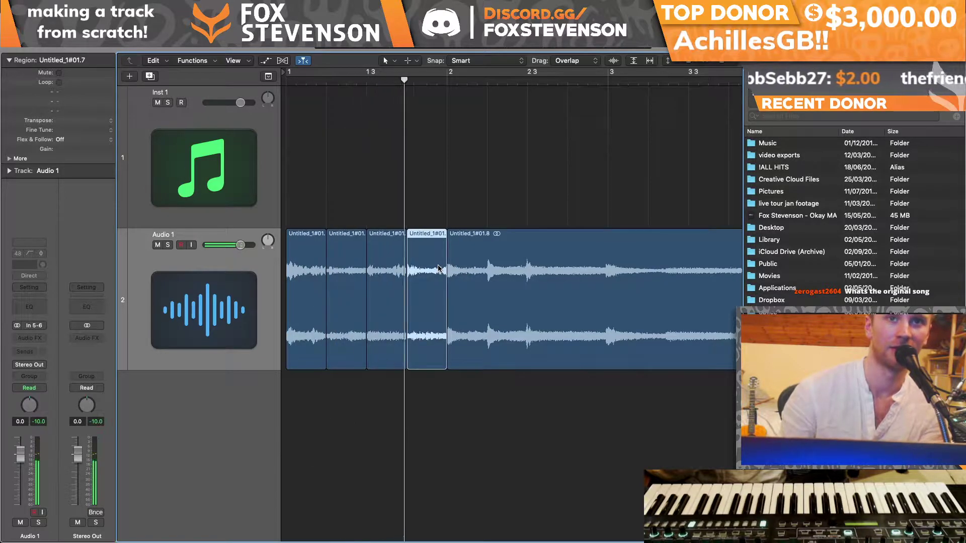
{"action": "left_click_drag", "start_coordinate": [488, 264], "coordinate": [526, 266]}
{"action": "left_click", "coordinate": [515, 268]}
Step: Undo the recent edits to the Audio 1 region and redo part of them, checking the waveform around bar 2
{"action": "left_click_drag", "start_coordinate": [729, 62], "coordinate": [736, 62]}
{"action": "scroll", "coordinate": [546, 212], "scroll_direction": "right", "scroll_amount": 3}
{"action": "key", "text": "super+z"}
{"action": "key", "text": "super+z"}
{"action": "scroll", "coordinate": [544, 232], "scroll_direction": "left", "scroll_amount": 8}
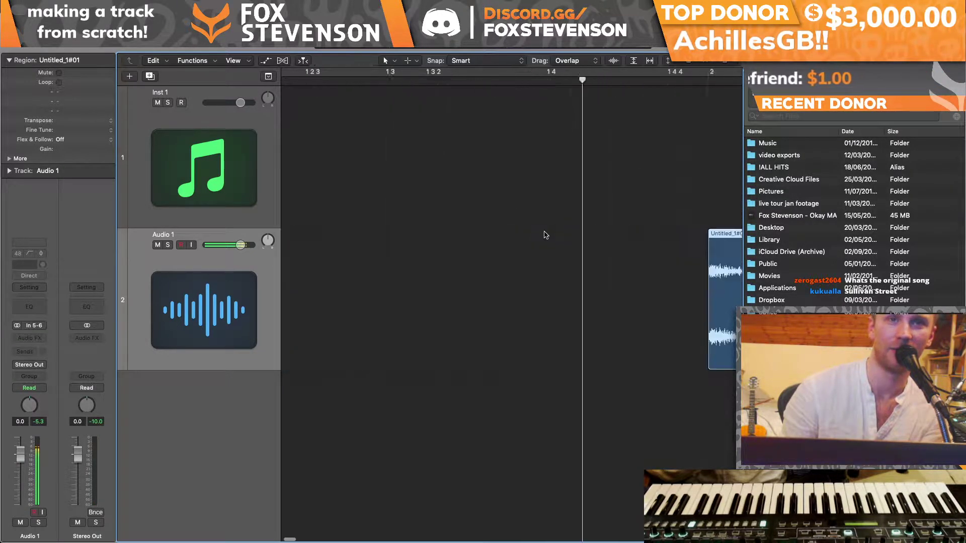
{"action": "scroll", "coordinate": [544, 232], "scroll_direction": "right", "scroll_amount": 8}
{"action": "key", "text": "super+shift+z"}
{"action": "scroll", "coordinate": [544, 232], "scroll_direction": "left", "scroll_amount": 8}
{"action": "scroll", "coordinate": [544, 235], "scroll_direction": "right", "scroll_amount": 10}
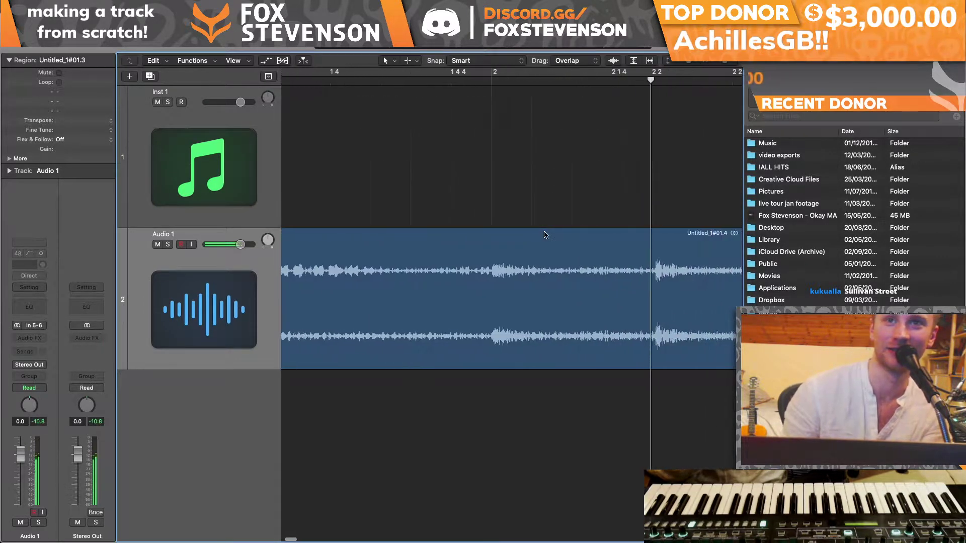
Step: Split the Audio 1 region at the starts of beats 1 and 2 of bar 2, shortly before beat 3, and shortly before bar 3
{"action": "left_click_drag", "start_coordinate": [492, 261], "coordinate": [653, 285]}
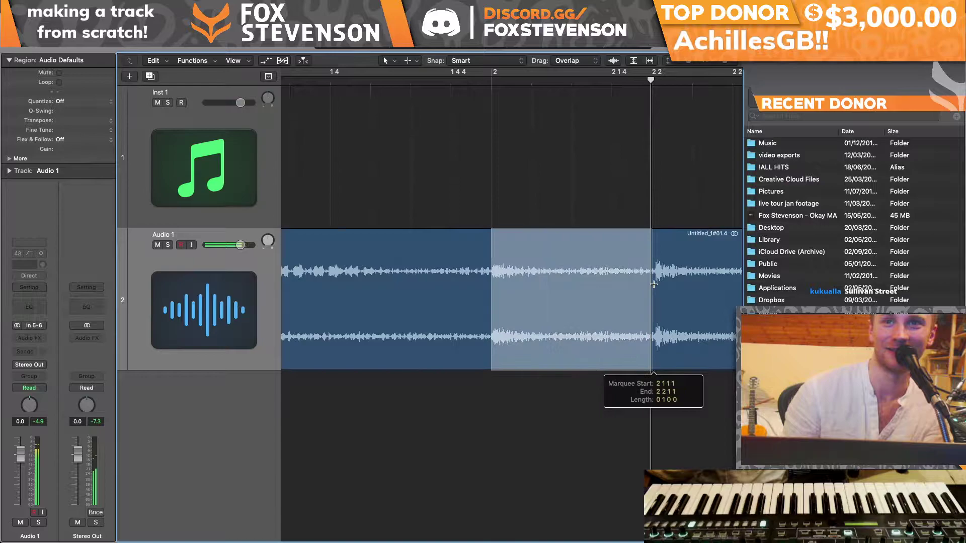
{"action": "left_click", "coordinate": [653, 283]}
{"action": "scroll", "coordinate": [641, 284], "scroll_direction": "right", "scroll_amount": 10}
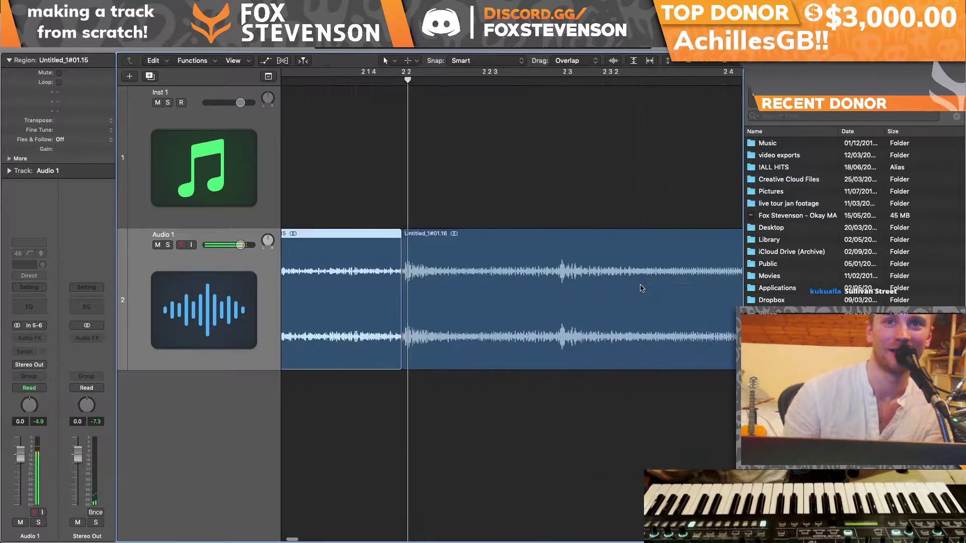
{"action": "left_click_drag", "start_coordinate": [356, 268], "coordinate": [667, 287]}
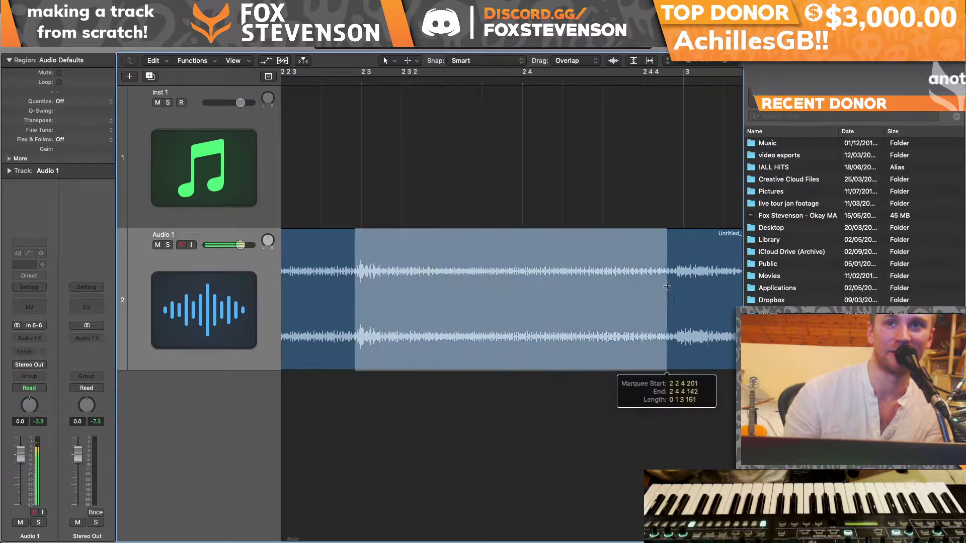
{"action": "left_click", "coordinate": [664, 283]}
{"action": "scroll", "coordinate": [644, 282], "scroll_direction": "right", "scroll_amount": 8}
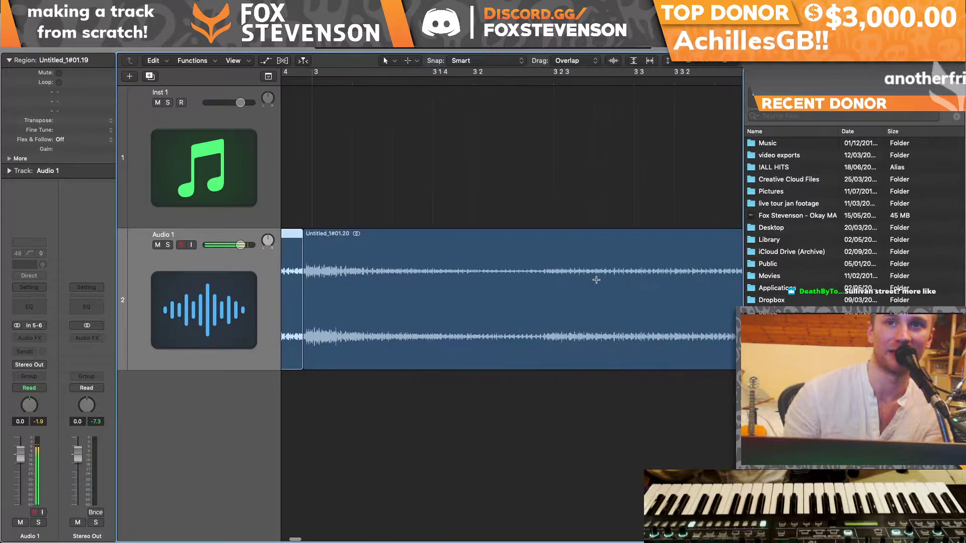
Step: Split the Audio 1 region at about 3 2 2 187 and 3 4 3 41, checking the cut points by playback
{"action": "left_click_drag", "start_coordinate": [544, 269], "coordinate": [646, 251]}
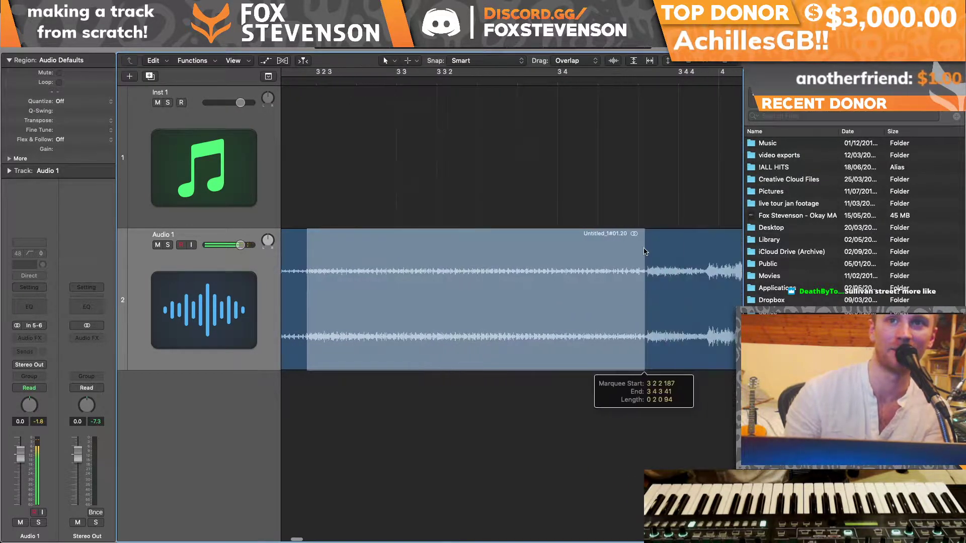
{"action": "left_click", "coordinate": [622, 260]}
{"action": "scroll", "coordinate": [603, 251], "scroll_direction": "right", "scroll_amount": 6}
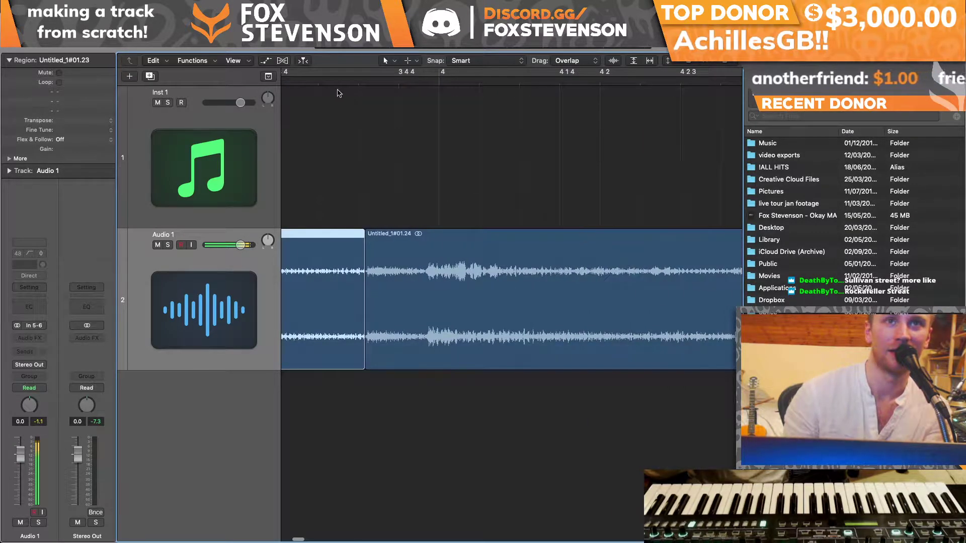
{"action": "scroll", "coordinate": [367, 225], "scroll_direction": "left", "scroll_amount": 7}
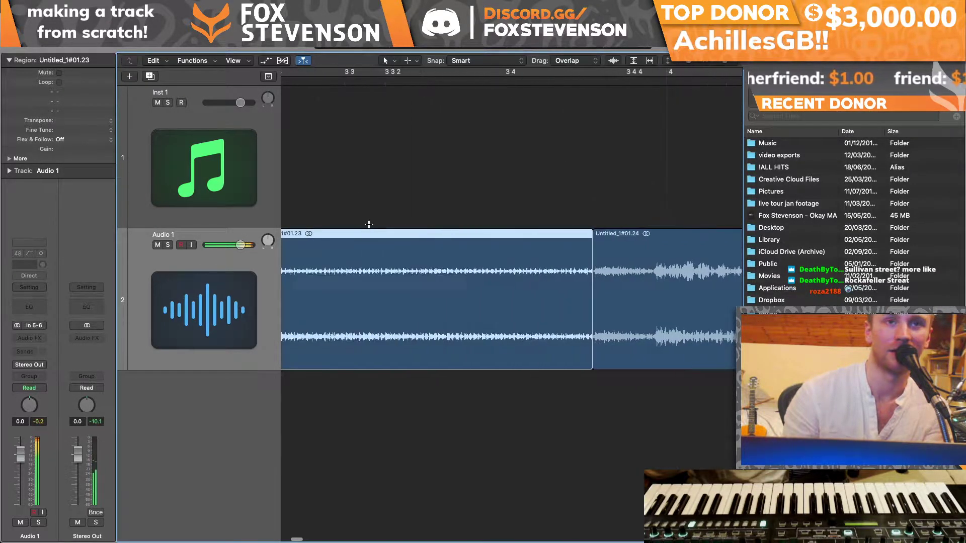
{"action": "key", "text": "super+z"}
{"action": "scroll", "coordinate": [369, 225], "scroll_direction": "right", "scroll_amount": 7}
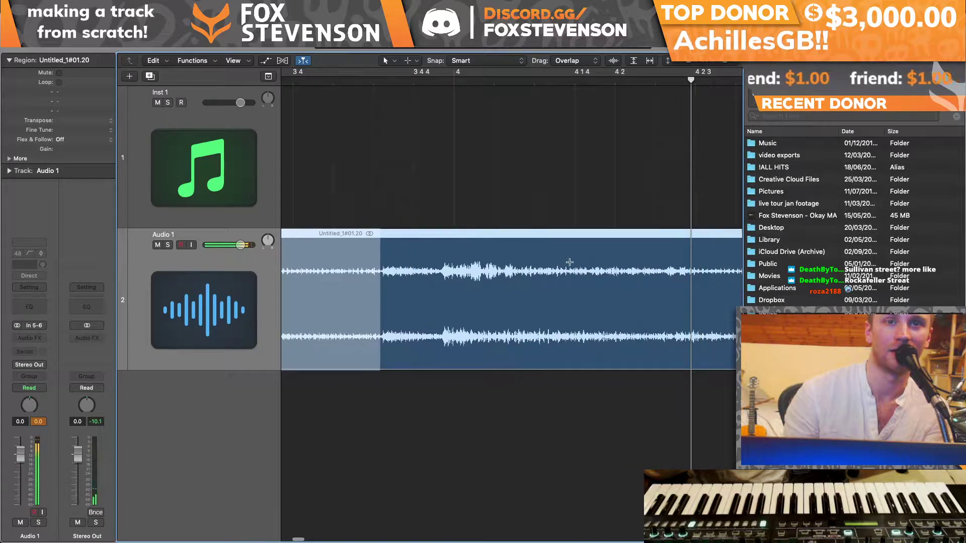
{"action": "scroll", "coordinate": [451, 273], "scroll_direction": "left", "scroll_amount": 10}
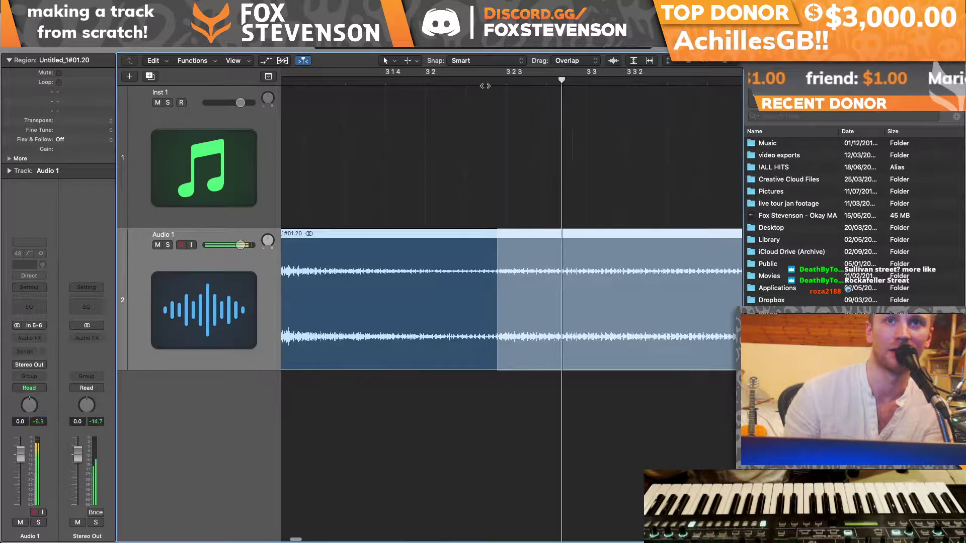
{"action": "scroll", "coordinate": [461, 181], "scroll_direction": "right", "scroll_amount": 5}
{"action": "scroll", "coordinate": [462, 181], "scroll_direction": "left", "scroll_amount": 2}
{"action": "key", "text": "space"}
{"action": "scroll", "coordinate": [465, 196], "scroll_direction": "right", "scroll_amount": 5}
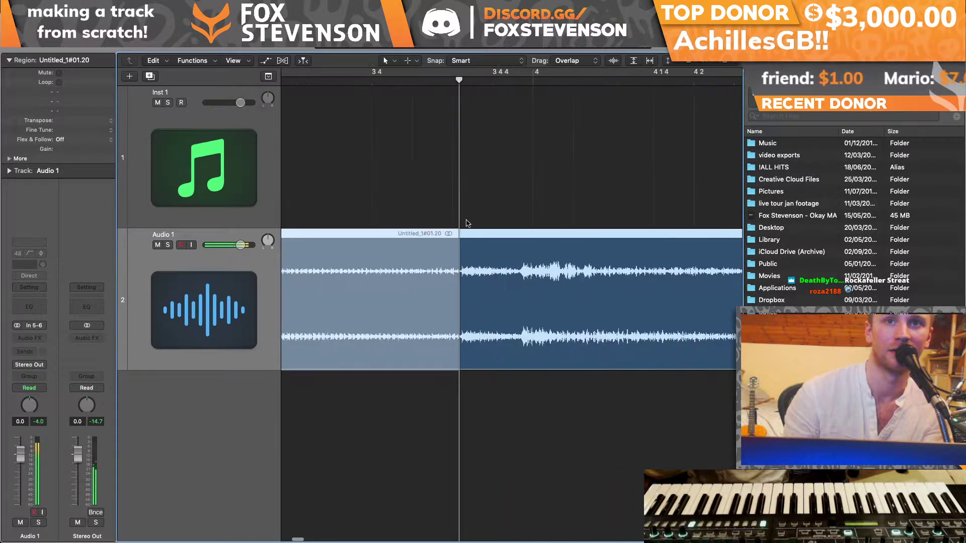
{"action": "left_click", "coordinate": [445, 262]}
Step: Split the Audio 1 region at the note just before beat 3 of bar 4 and again shortly after beat 4
{"action": "scroll", "coordinate": [503, 272], "scroll_direction": "right", "scroll_amount": 5}
{"action": "left_click_drag", "start_coordinate": [608, 265], "coordinate": [596, 362]}
{"action": "left_click", "coordinate": [546, 255]}
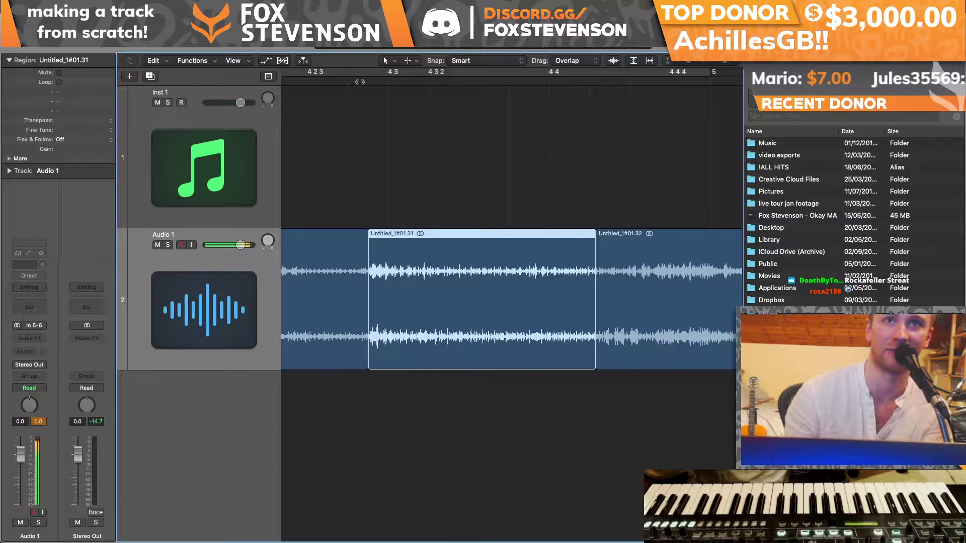
Step: Play the audio up to bar 5, and split the Audio 1 region shortly after beat 2 and just before beat 4 of that bar
{"action": "key", "text": "space"}
{"action": "key", "text": "space"}
{"action": "key", "text": "space"}
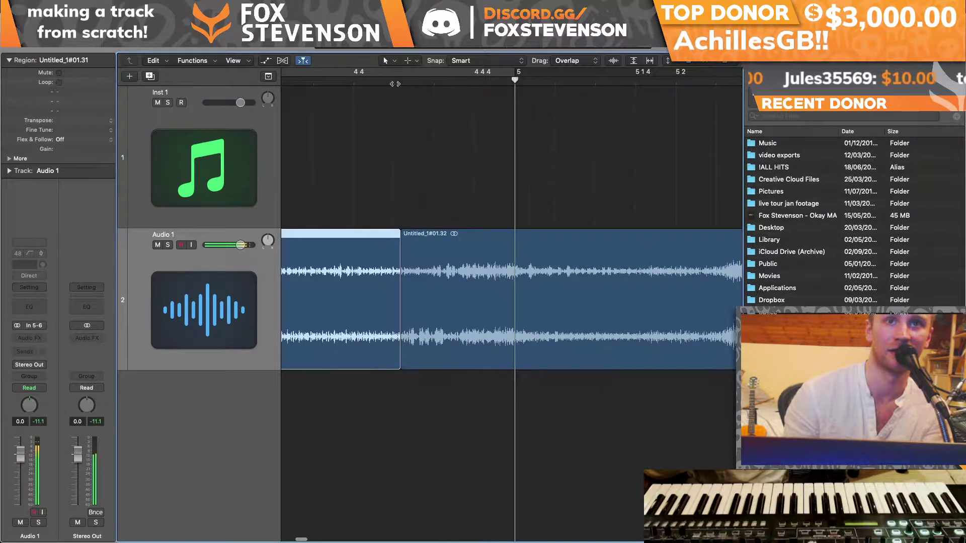
{"action": "left_click_drag", "start_coordinate": [454, 268], "coordinate": [710, 292]}
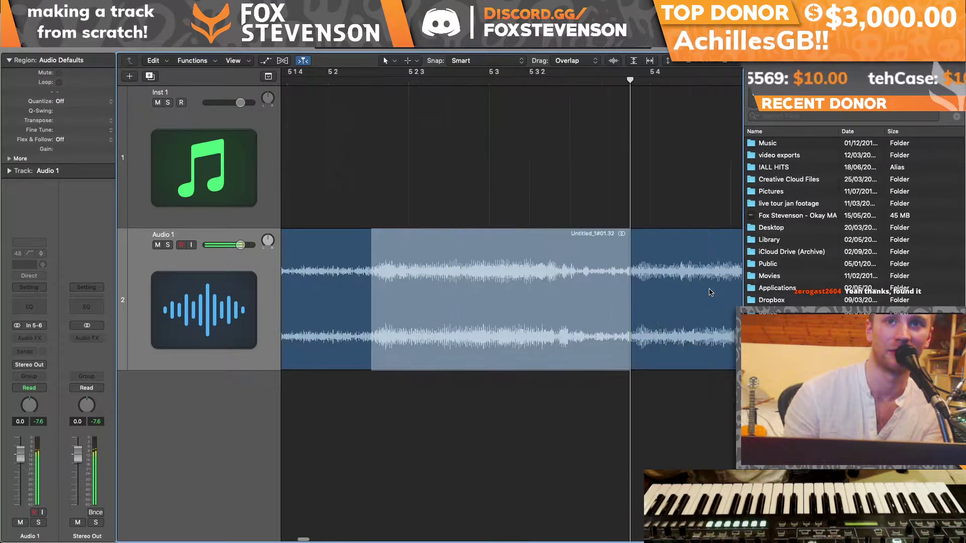
{"action": "left_click", "coordinate": [617, 265]}
{"action": "scroll", "coordinate": [603, 262], "scroll_direction": "right", "scroll_amount": 5}
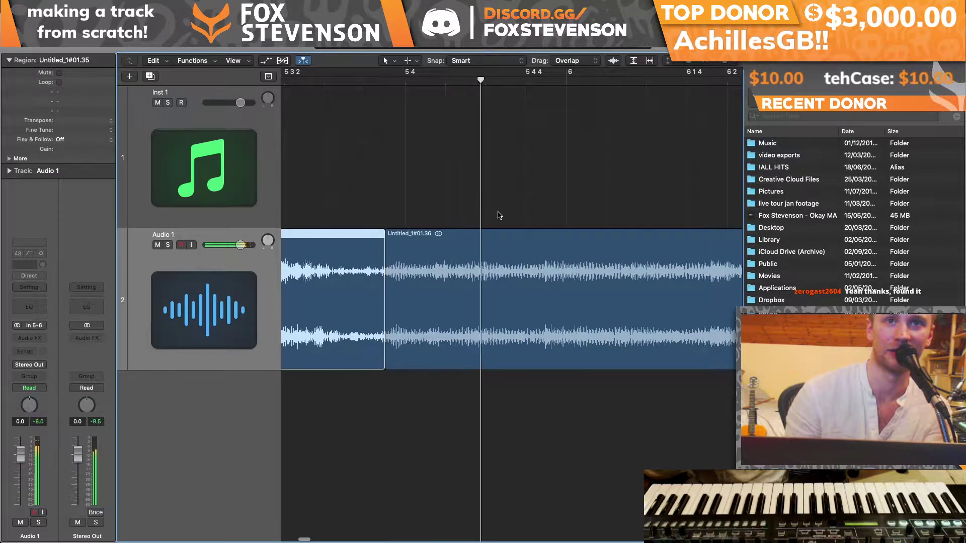
{"action": "scroll", "coordinate": [564, 318], "scroll_direction": "right", "scroll_amount": 5}
{"action": "scroll", "coordinate": [564, 318], "scroll_direction": "left", "scroll_amount": 3}
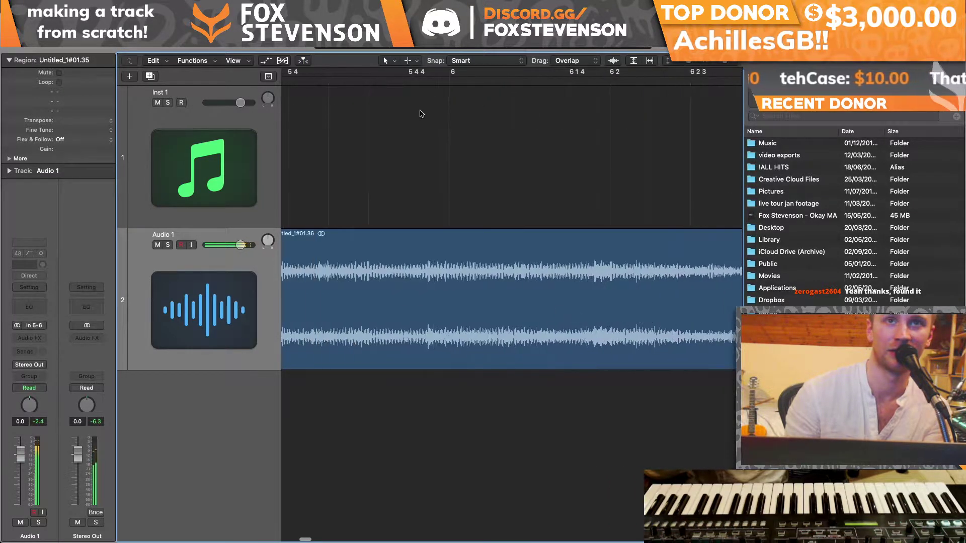
{"action": "scroll", "coordinate": [446, 287], "scroll_direction": "right", "scroll_amount": 5}
{"action": "left_click_drag", "start_coordinate": [549, 273], "coordinate": [347, 297]}
{"action": "scroll", "coordinate": [346, 297], "scroll_direction": "left", "scroll_amount": 10}
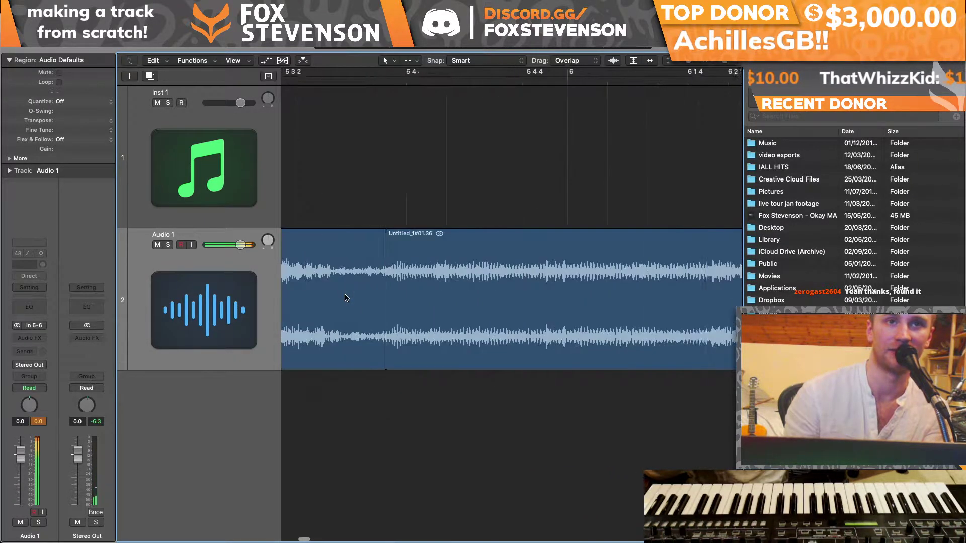
Step: Play the audio leading into bar 6, and split the Audio 1 region just before bar 6 and just before its beat 2
{"action": "left_click", "coordinate": [544, 77]}
{"action": "key", "text": "space"}
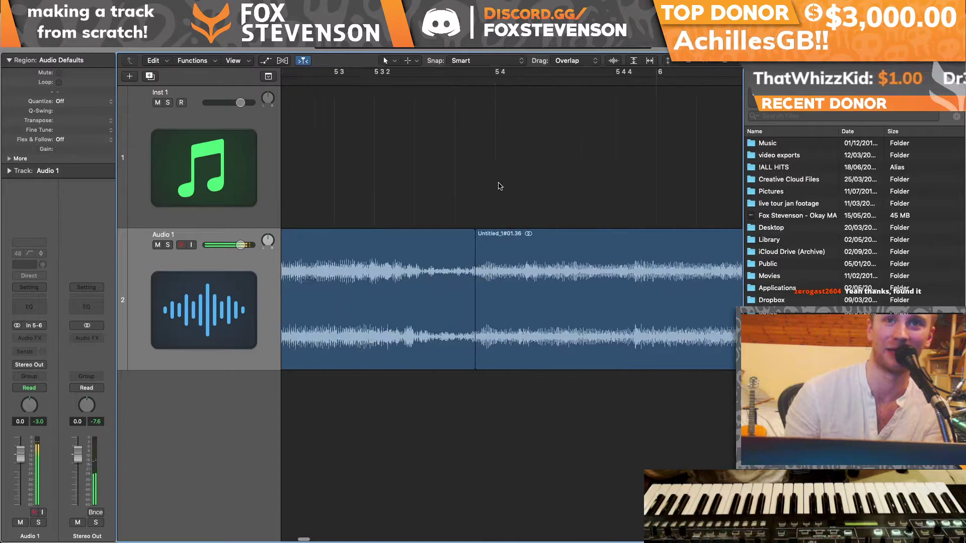
{"action": "left_click_drag", "start_coordinate": [485, 286], "coordinate": [649, 286]}
{"action": "left_click", "coordinate": [622, 286]}
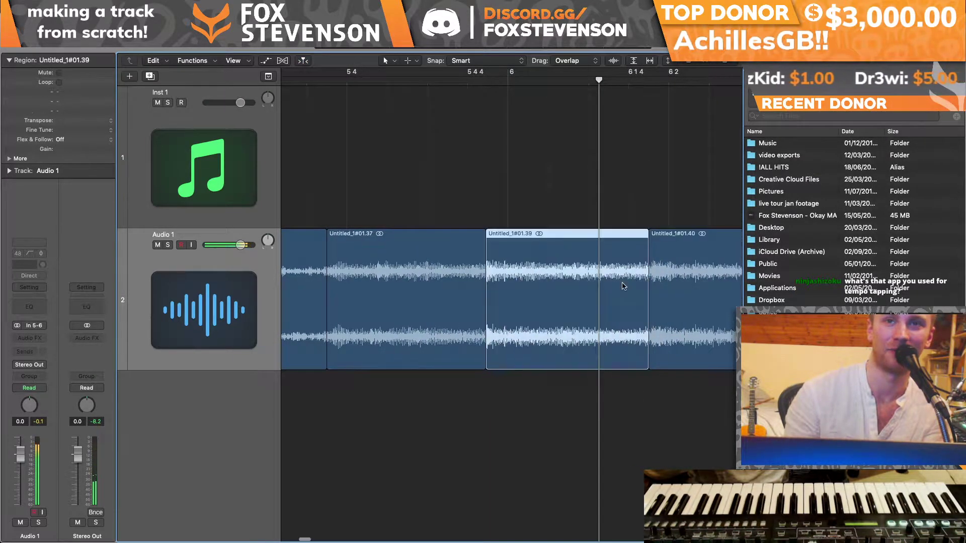
Step: Split the Audio 1 region at the following note in bar 6 and at the one just before bar 7
{"action": "scroll", "coordinate": [623, 287], "scroll_direction": "right", "scroll_amount": 5}
{"action": "left_click_drag", "start_coordinate": [574, 265], "coordinate": [328, 259]}
{"action": "left_click", "coordinate": [329, 259]}
Step: Play through bar 7, and split the Audio 1 region shortly after its beat 2 and just before its beat 4
{"action": "key", "text": "space"}
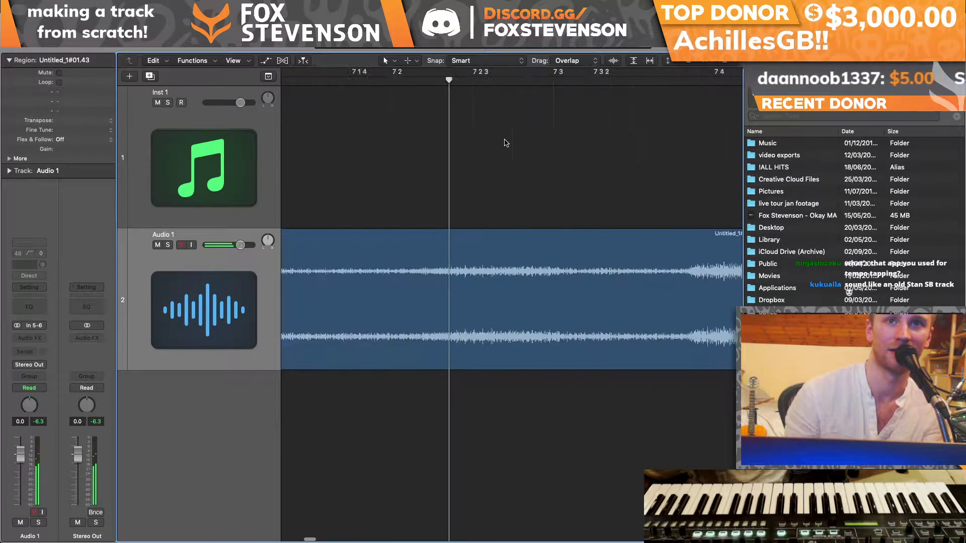
{"action": "key", "text": "space"}
{"action": "scroll", "coordinate": [522, 148], "scroll_direction": "left", "scroll_amount": 5}
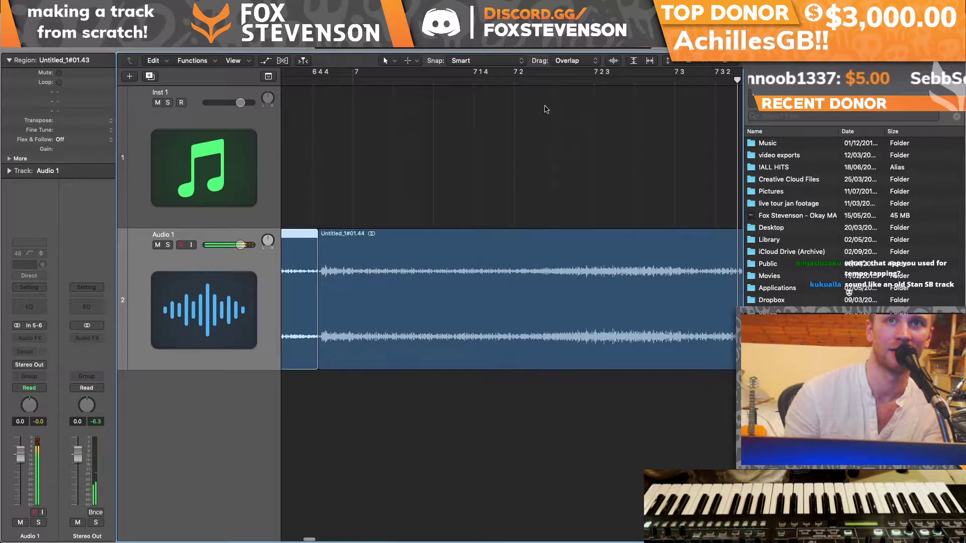
{"action": "left_click_drag", "start_coordinate": [556, 258], "coordinate": [666, 271]}
{"action": "left_click", "coordinate": [659, 267]}
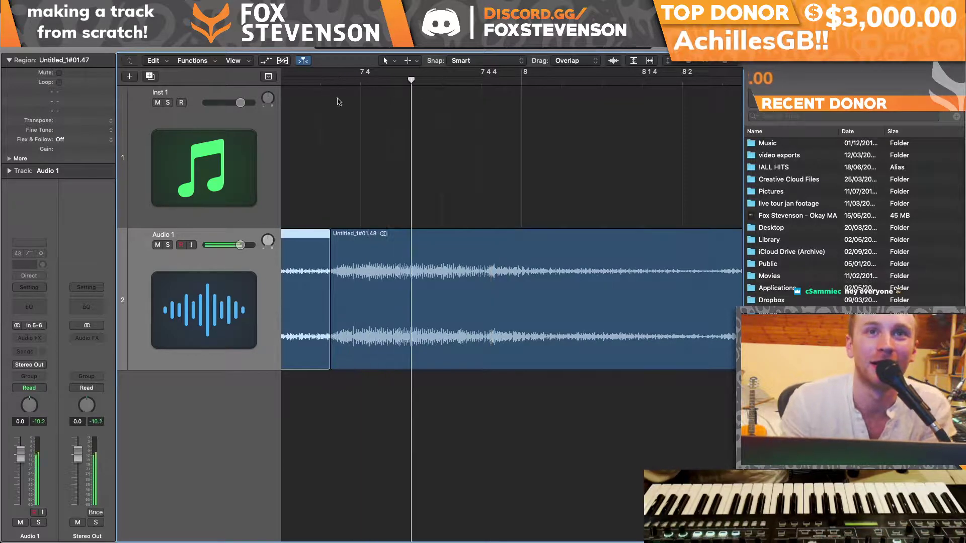
Step: Try to split the Audio 1 region just before bar 8 and shortly after beat 2 of bar 8
{"action": "left_click_drag", "start_coordinate": [485, 261], "coordinate": [645, 278]}
{"action": "left_click", "coordinate": [628, 277]}
{"action": "scroll", "coordinate": [628, 277], "scroll_direction": "right", "scroll_amount": 6}
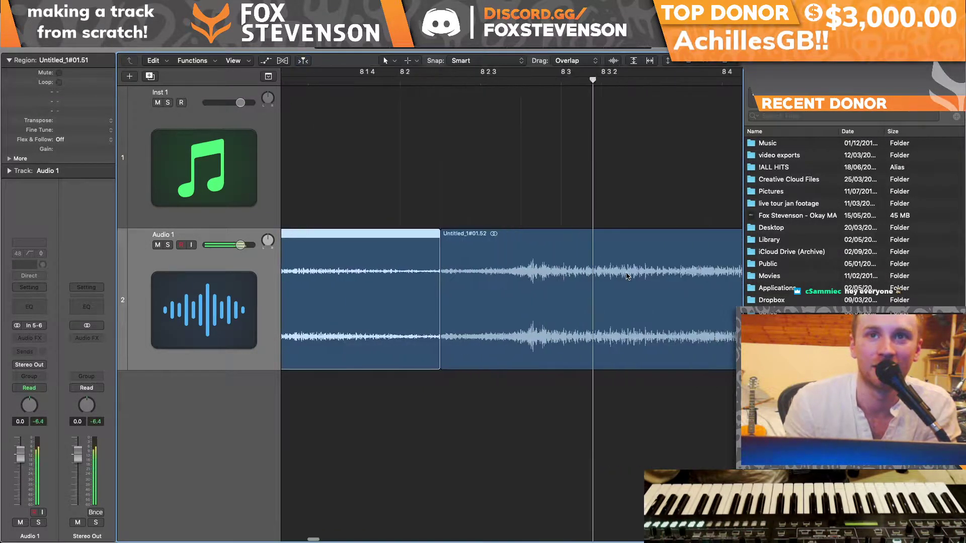
{"action": "key", "text": "super+z"}
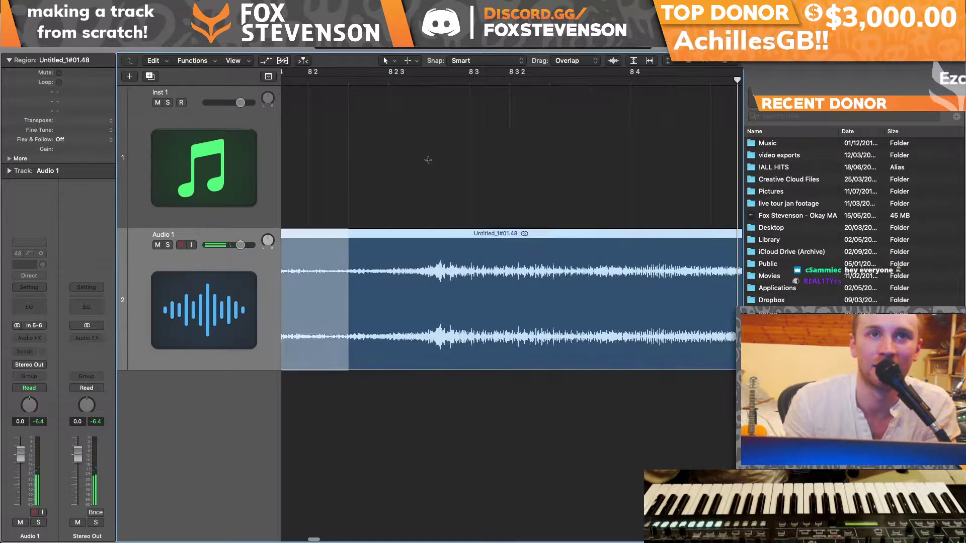
Step: Try to split the Audio 1 region at 8 2 4 31 and 8 4 1 1, and open the audio editor
{"action": "left_click_drag", "start_coordinate": [434, 267], "coordinate": [626, 288]}
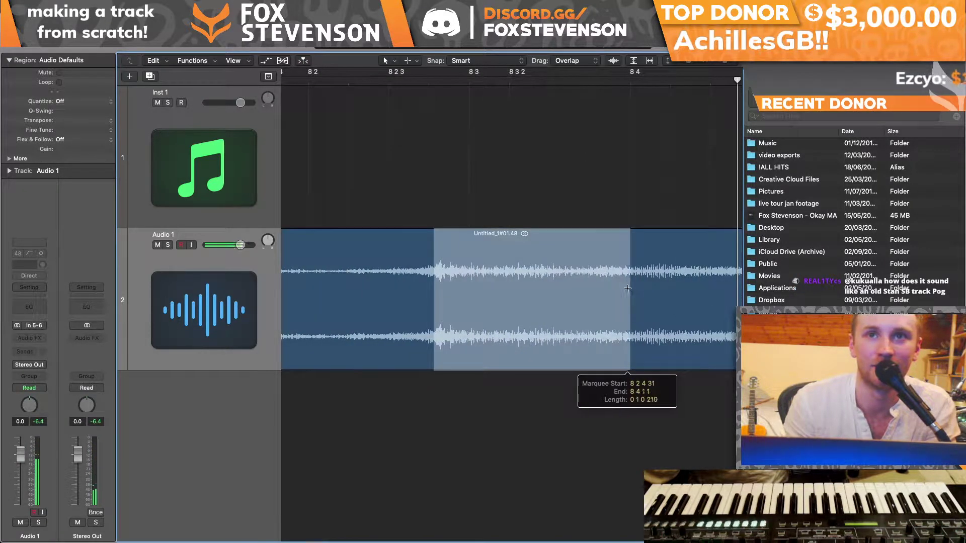
{"action": "left_click", "coordinate": [624, 288]}
{"action": "key", "text": "e"}
{"action": "key", "text": "super+z"}
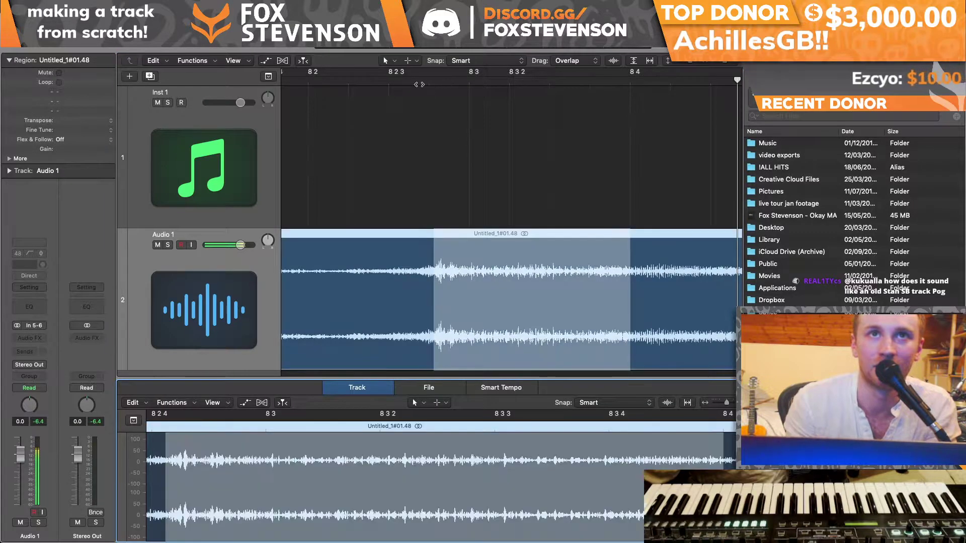
Step: Play the audio in bar 8, and split the Audio 1 region just before beat 3 and shortly before bar 9
{"action": "key", "text": "space"}
{"action": "left_click", "coordinate": [425, 151]}
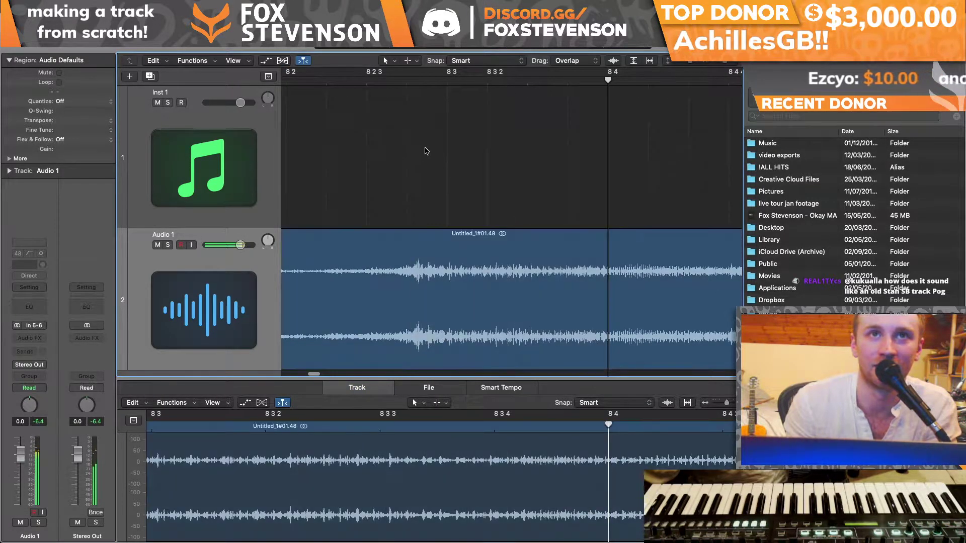
{"action": "left_click_drag", "start_coordinate": [412, 272], "coordinate": [728, 283]}
{"action": "left_click", "coordinate": [680, 277]}
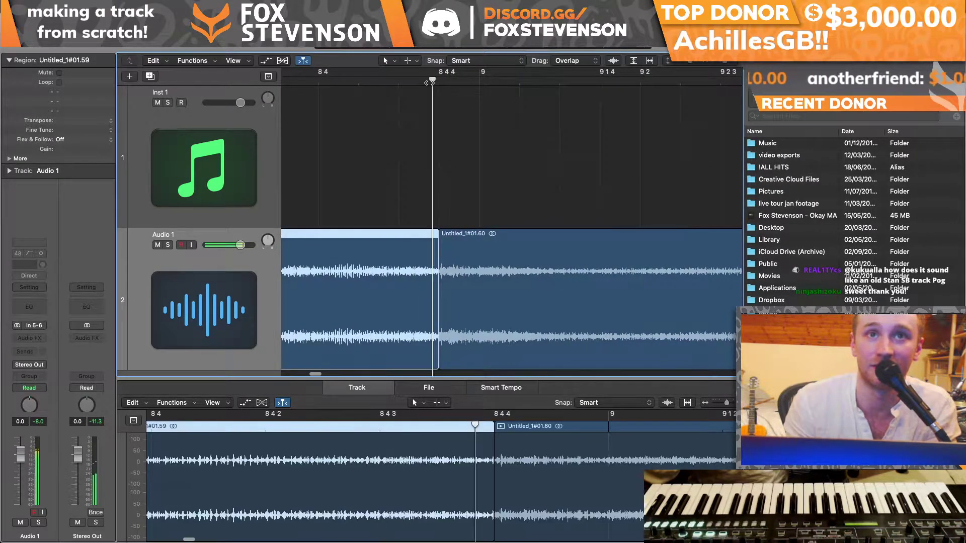
Step: Split the Audio 1 region at further note onsets from bar 9 onward, including the one just before beat 3 of bar 10
{"action": "left_click_drag", "start_coordinate": [520, 282], "coordinate": [662, 285]}
{"action": "left_click", "coordinate": [662, 284]}
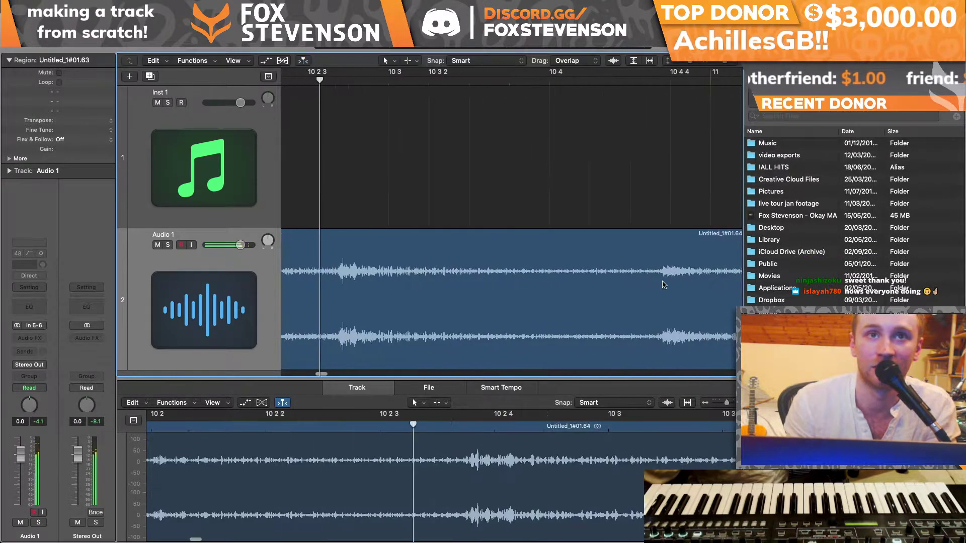
{"action": "left_click_drag", "start_coordinate": [337, 264], "coordinate": [342, 307]}
{"action": "left_click", "coordinate": [383, 300]}
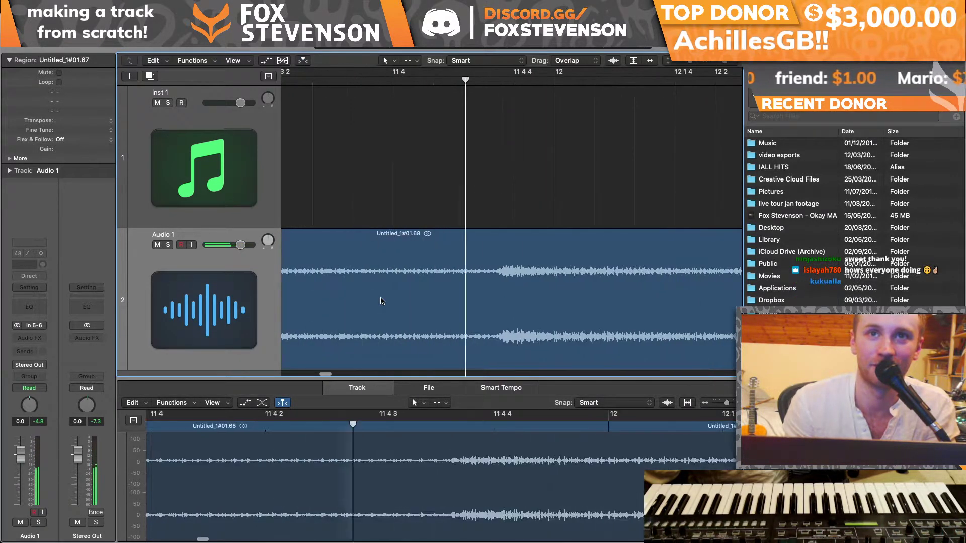
Step: Play the audio in bar 11 and try to split the Audio 1 region just after beat 2 and before beat 4
{"action": "scroll", "coordinate": [355, 220], "scroll_direction": "left", "scroll_amount": 10}
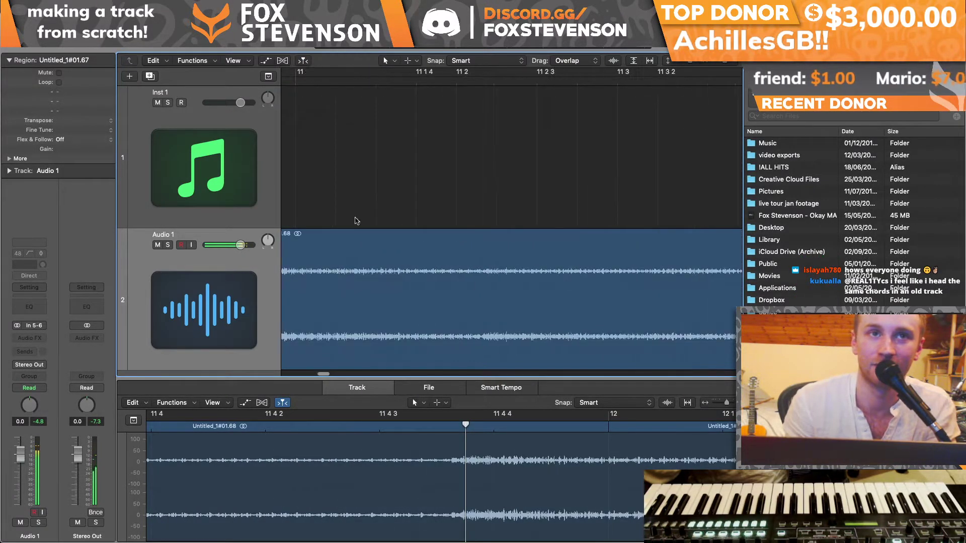
{"action": "double_click", "coordinate": [393, 84]}
{"action": "key", "text": "space"}
{"action": "scroll", "coordinate": [547, 259], "scroll_direction": "left", "scroll_amount": 2}
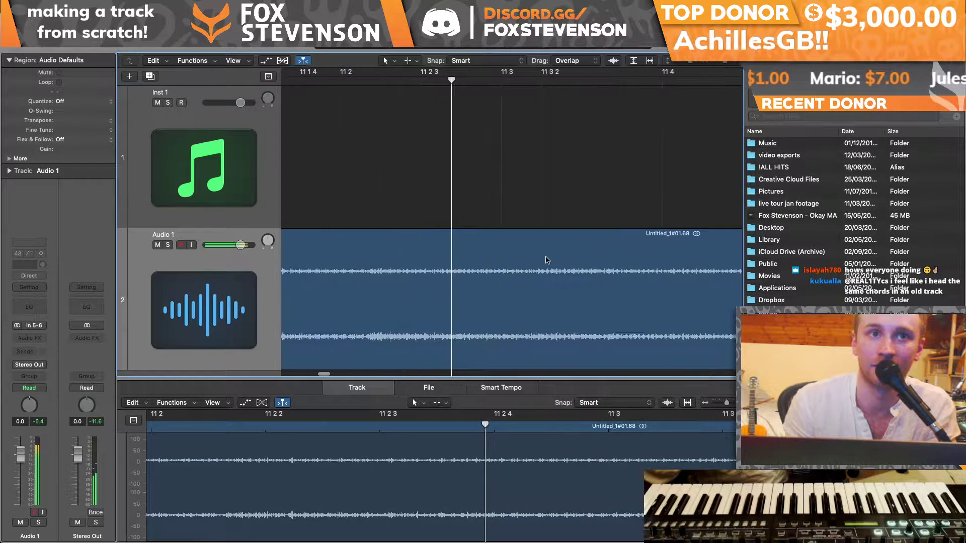
{"action": "left_click_drag", "start_coordinate": [389, 323], "coordinate": [621, 331]}
{"action": "left_click", "coordinate": [601, 332]}
{"action": "scroll", "coordinate": [362, 146], "scroll_direction": "right", "scroll_amount": 4}
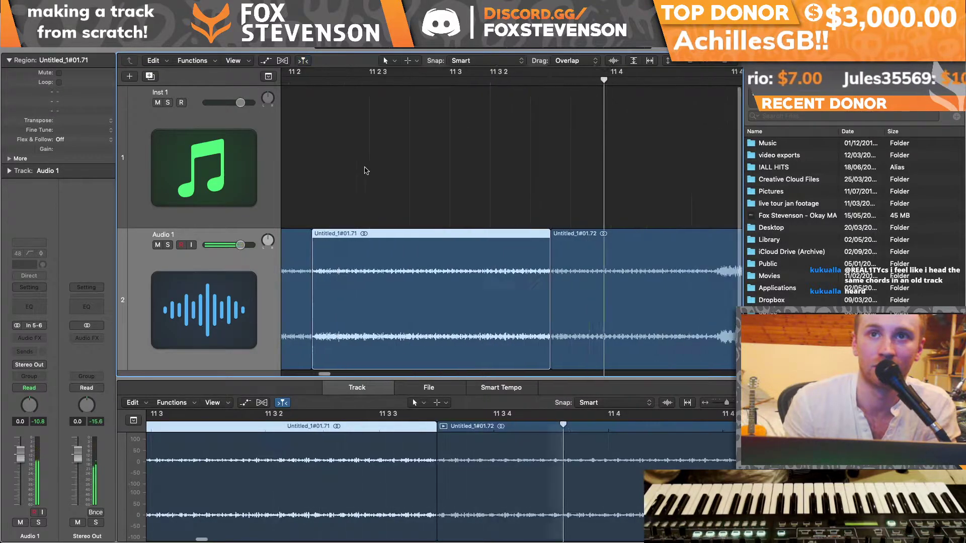
{"action": "key", "text": "super+z"}
Step: Split the Audio 1 region just after beat 2 of bar 11 and at the note onset shortly before bar 12
{"action": "scroll", "coordinate": [388, 224], "scroll_direction": "left", "scroll_amount": 4}
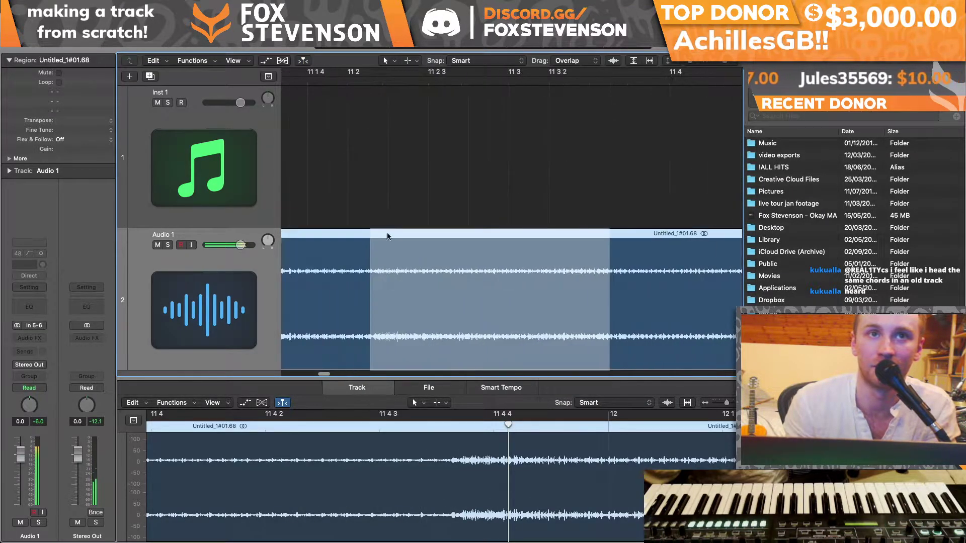
{"action": "left_click_drag", "start_coordinate": [371, 261], "coordinate": [656, 281]}
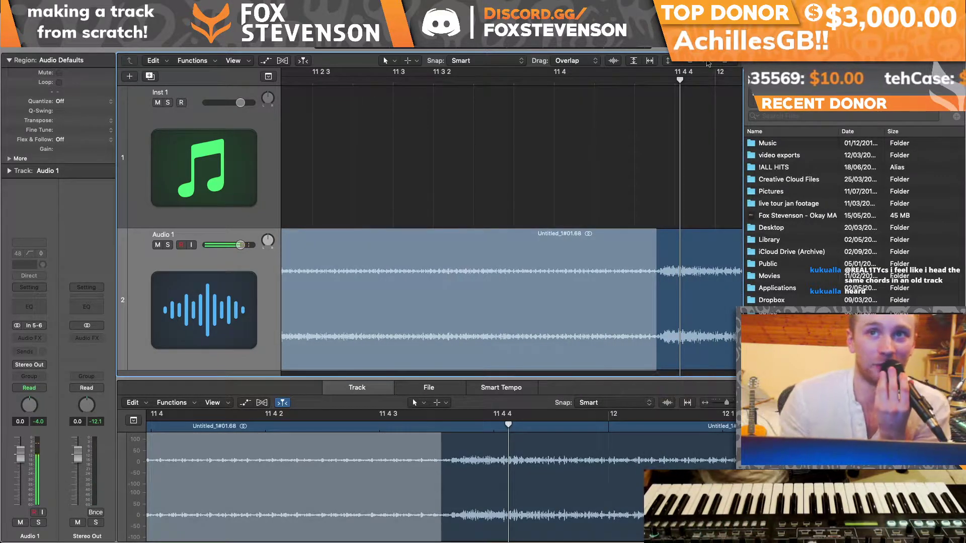
{"action": "left_click", "coordinate": [623, 244]}
{"action": "left_click_drag", "start_coordinate": [725, 60], "coordinate": [717, 61]}
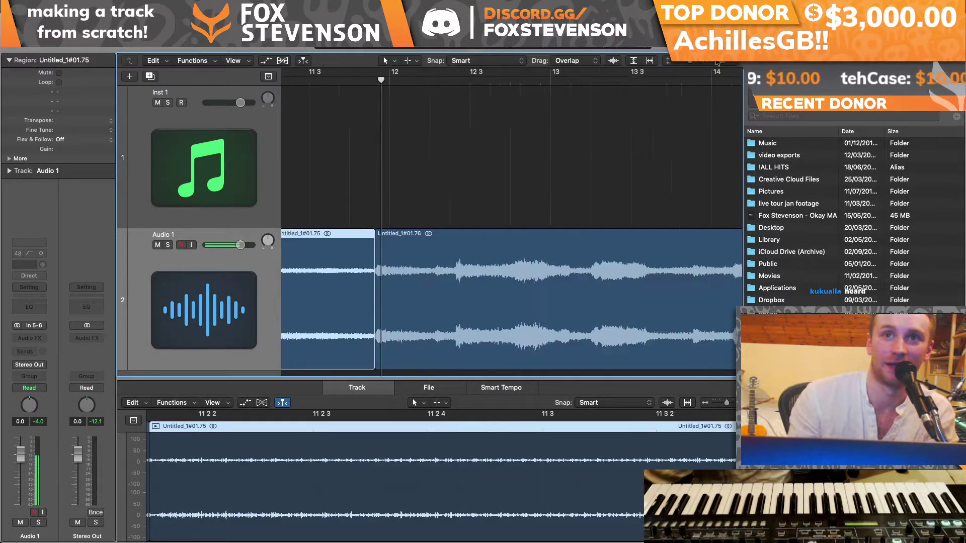
Step: Play the audio from bar 12 and split the Audio 1 region at the note onset midway between beats 2 and 3 and at beat 4
{"action": "key", "text": "super+Left"}
{"action": "key", "text": "super+Left"}
{"action": "scroll", "coordinate": [426, 343], "scroll_direction": "left", "scroll_amount": 8}
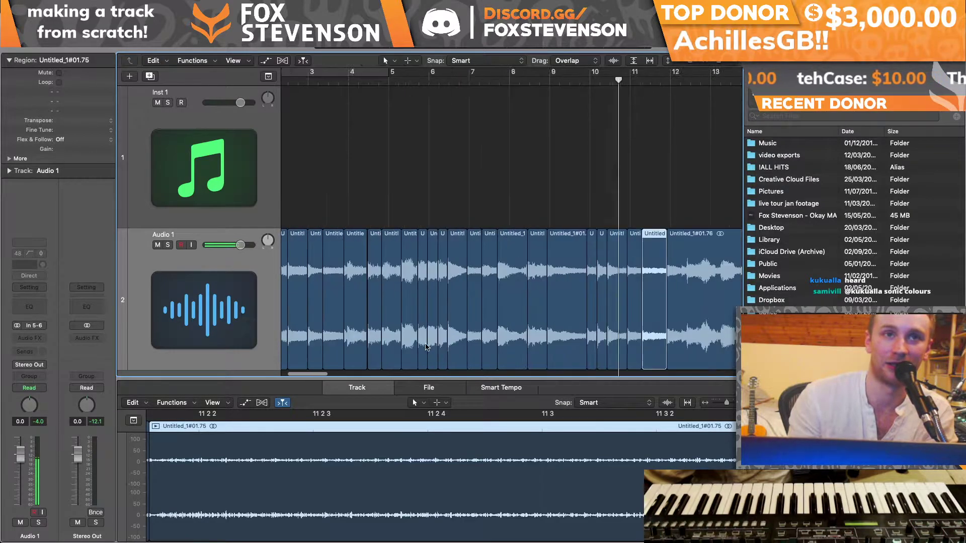
{"action": "scroll", "coordinate": [429, 342], "scroll_direction": "right", "scroll_amount": 7}
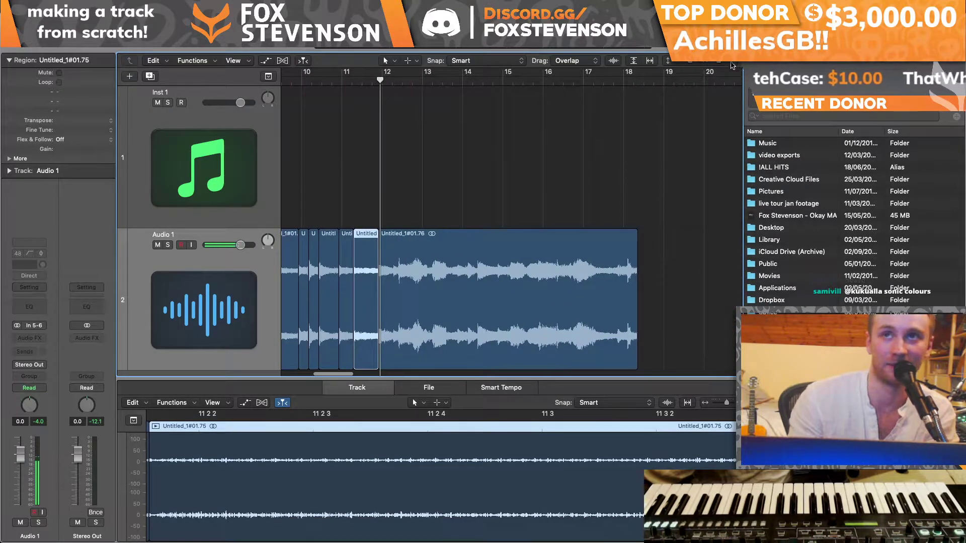
{"action": "key", "text": "super+Right"}
{"action": "key", "text": "super+Right"}
{"action": "key", "text": "super+Right"}
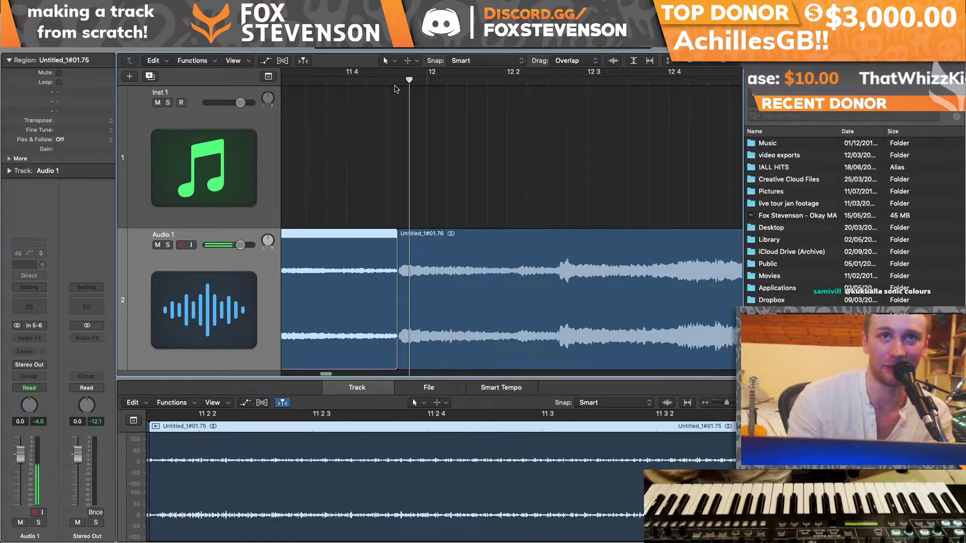
{"action": "key", "text": "space"}
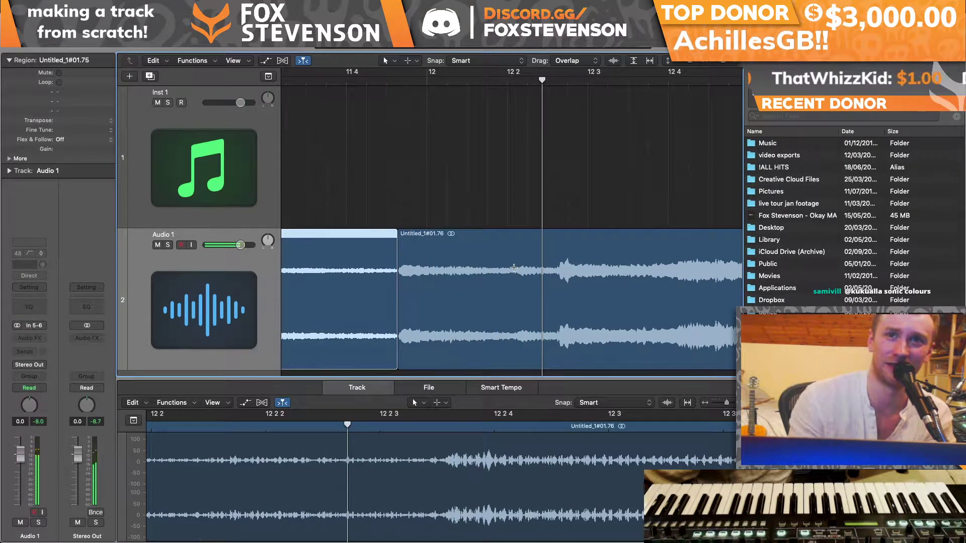
{"action": "left_click_drag", "start_coordinate": [556, 267], "coordinate": [676, 342]}
{"action": "left_click", "coordinate": [641, 274]}
{"action": "key", "text": "space"}
Step: Play through bars 12 and 13 and split the Audio 1 region midway through beat 4 of bar 13 and midway through beat 1 of bar 14
{"action": "scroll", "coordinate": [592, 250], "scroll_direction": "right", "scroll_amount": 5}
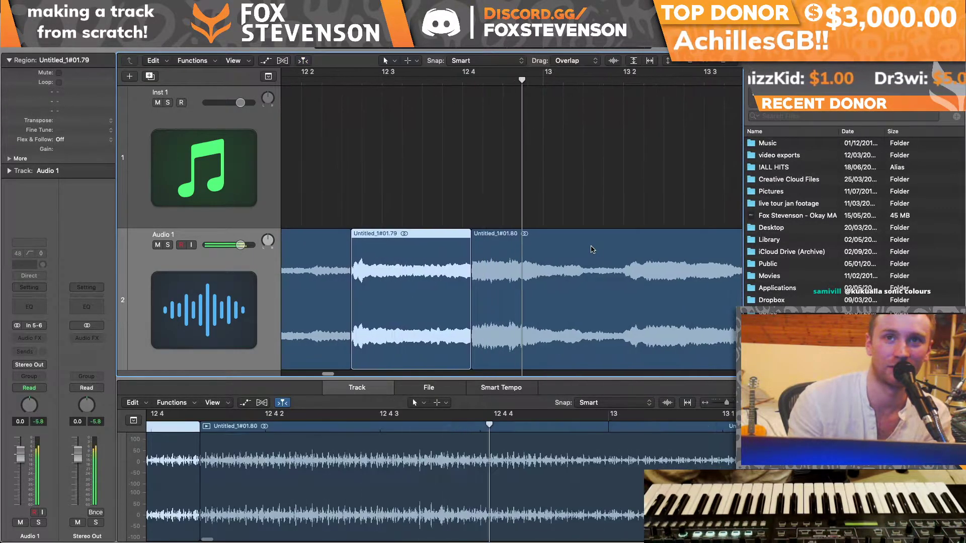
{"action": "left_click", "coordinate": [358, 81]}
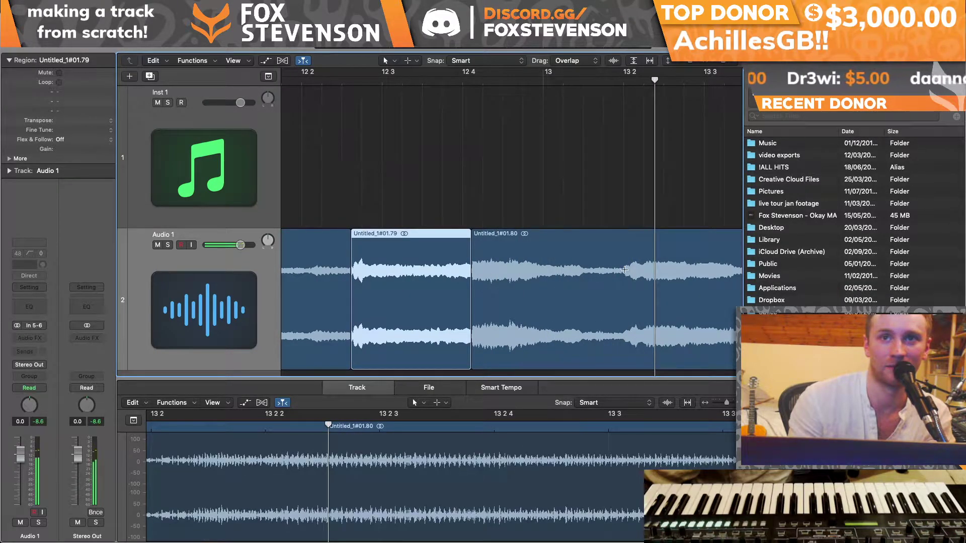
{"action": "scroll", "coordinate": [623, 270], "scroll_direction": "right", "scroll_amount": 5}
{"action": "scroll", "coordinate": [558, 119], "scroll_direction": "left", "scroll_amount": 3}
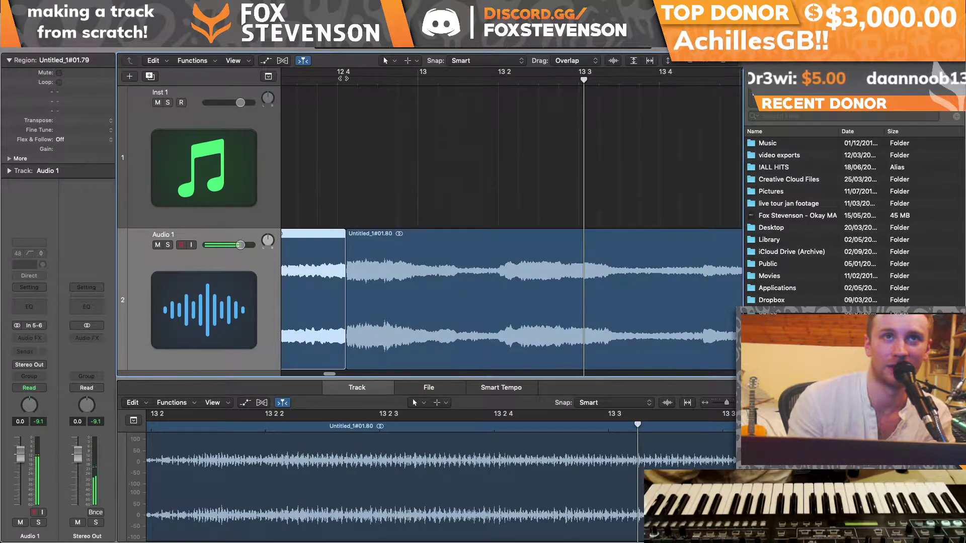
{"action": "left_click", "coordinate": [343, 80]}
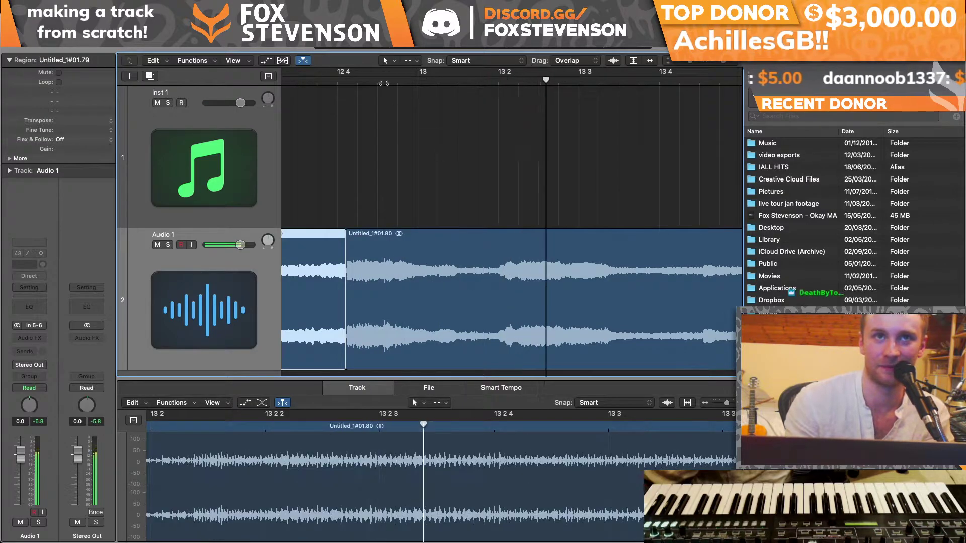
{"action": "scroll", "coordinate": [686, 268], "scroll_direction": "right", "scroll_amount": 5}
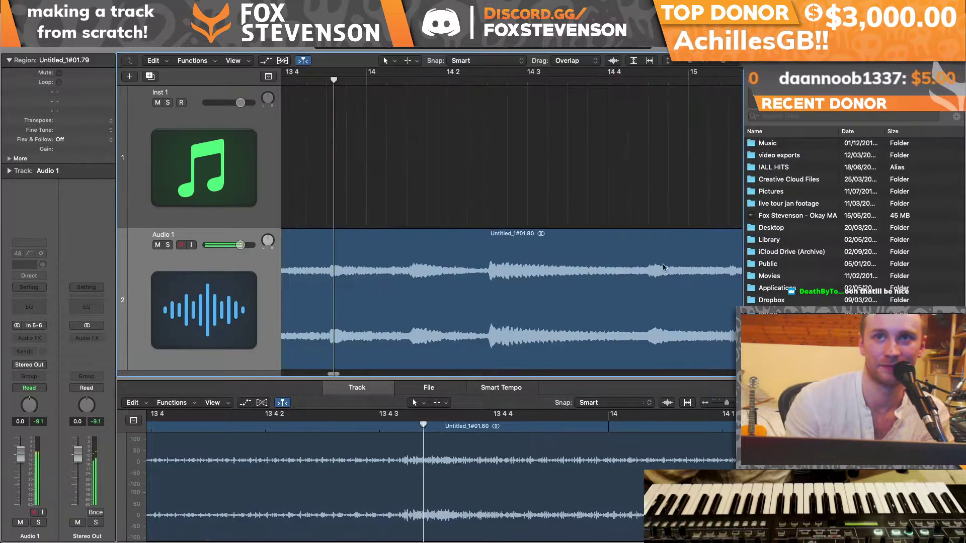
{"action": "left_click_drag", "start_coordinate": [326, 267], "coordinate": [406, 278]}
{"action": "left_click", "coordinate": [402, 281]}
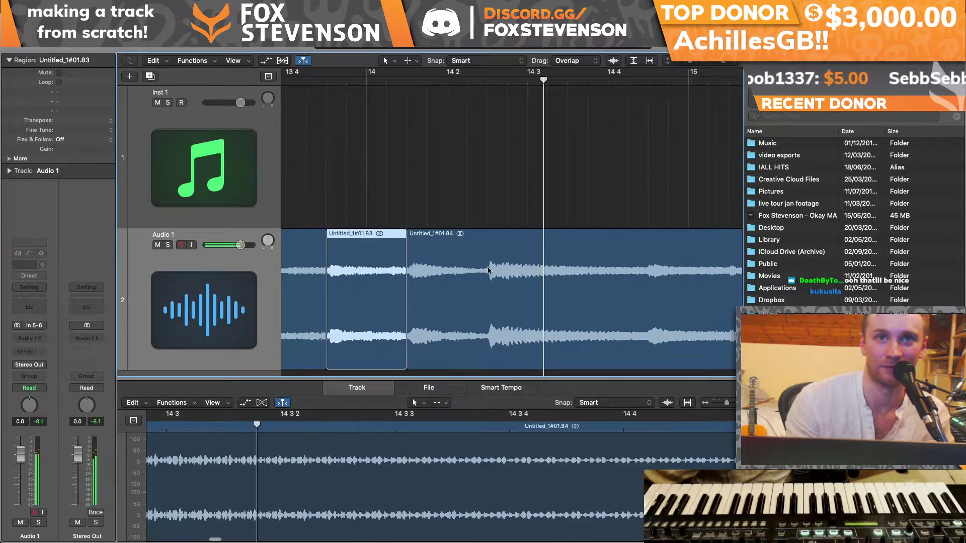
Step: Split the Audio 1 region at the onsets after beats 2 and 4 of bar 14, shortly before beat 2 of bar 15, and after beat 4
{"action": "left_click_drag", "start_coordinate": [487, 268], "coordinate": [657, 286]}
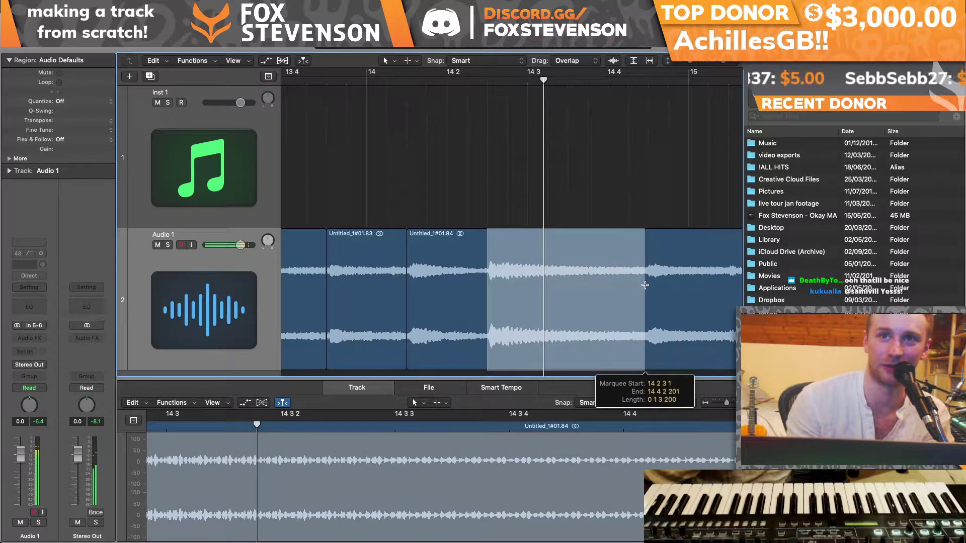
{"action": "left_click", "coordinate": [647, 285]}
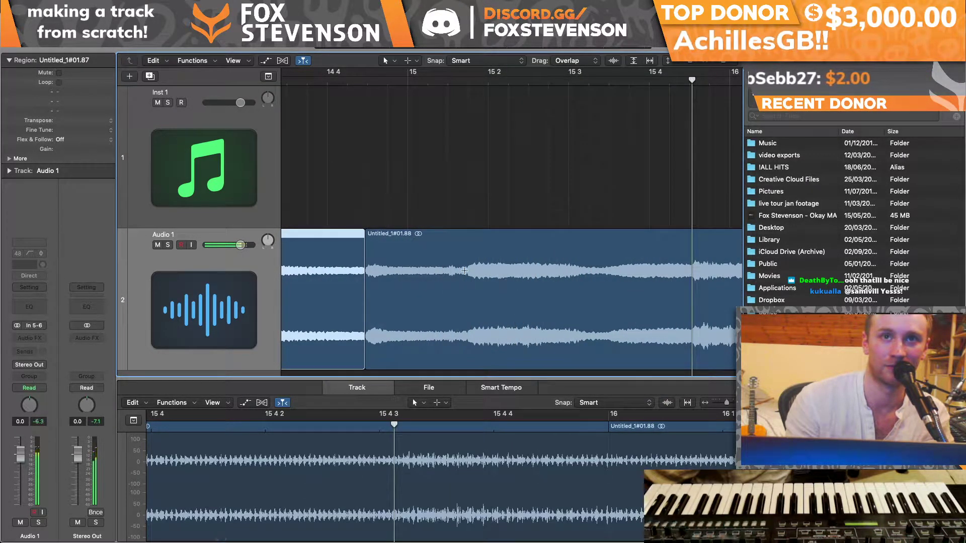
{"action": "left_click_drag", "start_coordinate": [465, 282], "coordinate": [692, 291]}
{"action": "left_click", "coordinate": [667, 290]}
Step: Replay the audio leading into bar 16 and split the Audio 1 region at the onset after beat 2 and at beat 4
{"action": "key", "text": "space"}
{"action": "scroll", "coordinate": [666, 291], "scroll_direction": "left", "scroll_amount": 3}
{"action": "key", "text": "space"}
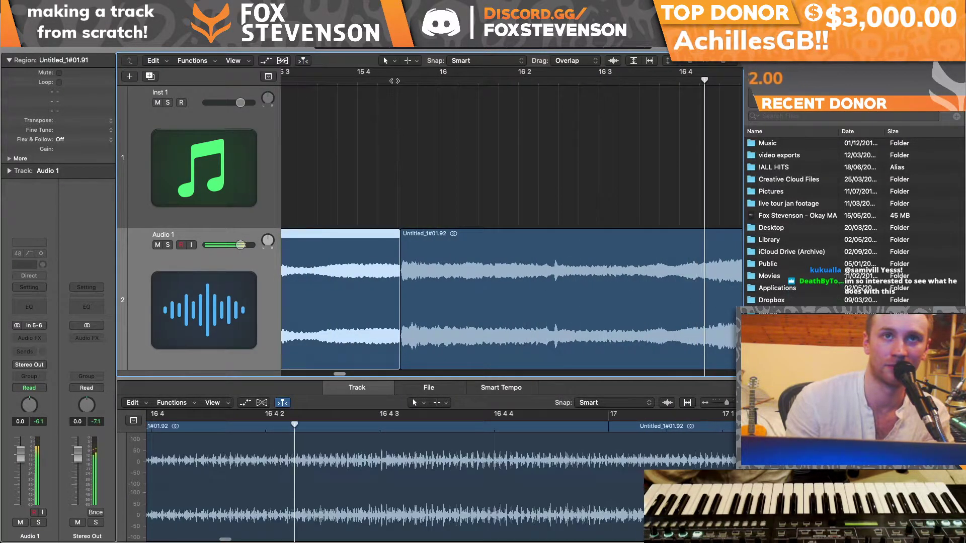
{"action": "double_click", "coordinate": [399, 80]}
{"action": "key", "text": "space"}
{"action": "left_click_drag", "start_coordinate": [553, 265], "coordinate": [614, 285]}
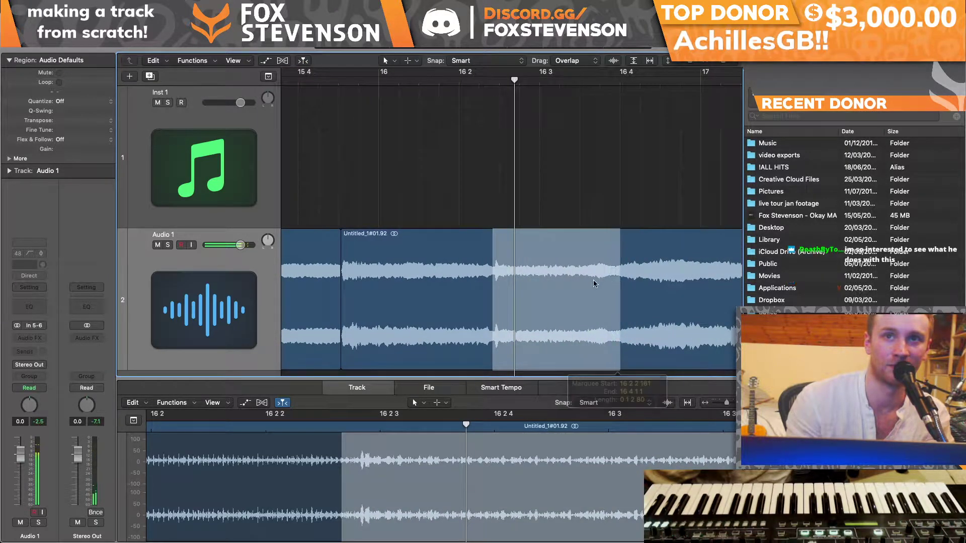
{"action": "left_click", "coordinate": [599, 284]}
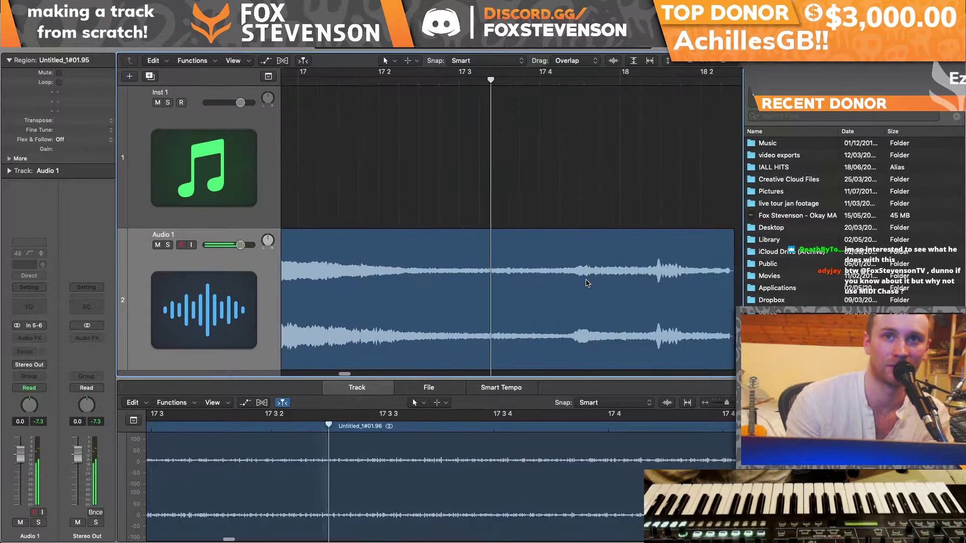
Step: Split the rest of the Audio 1 recording just before beat 2 and after beat 4 of bar 17, and at the loud onset before beat 2 of bar 18
{"action": "left_click_drag", "start_coordinate": [360, 242], "coordinate": [572, 302]}
{"action": "left_click", "coordinate": [554, 287]}
{"action": "scroll", "coordinate": [692, 288], "scroll_direction": "right", "scroll_amount": 4}
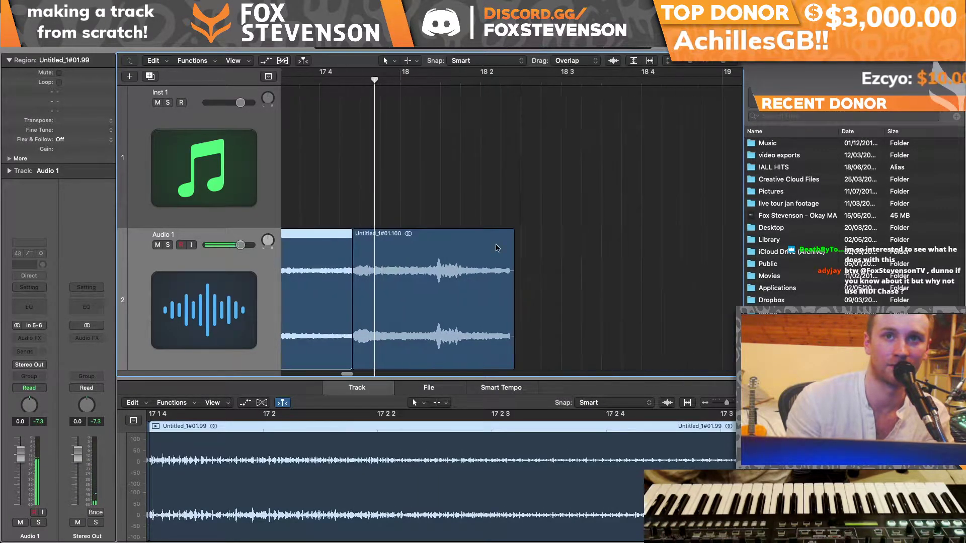
{"action": "key", "text": "space"}
{"action": "key", "text": "space"}
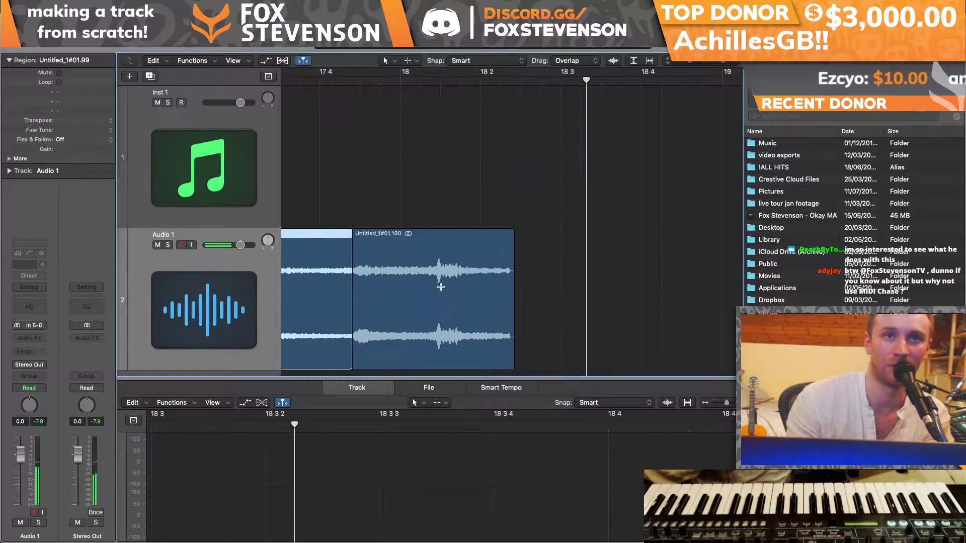
{"action": "left_click", "coordinate": [434, 271]}
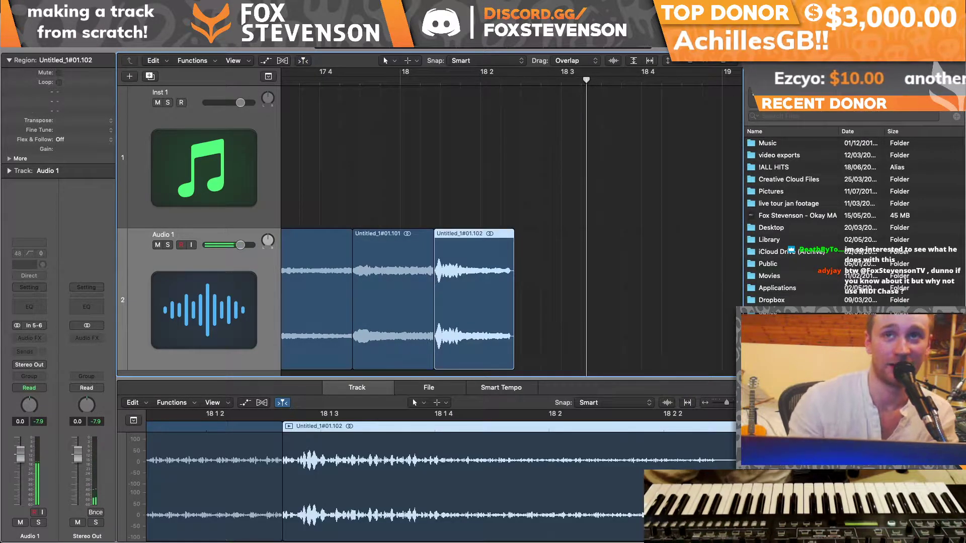
Step: Select all the slices on the Audio 1 track and convert them to a new sampler track
{"action": "left_click_drag", "start_coordinate": [725, 61], "coordinate": [686, 70]}
{"action": "left_click_drag", "start_coordinate": [566, 199], "coordinate": [186, 267]}
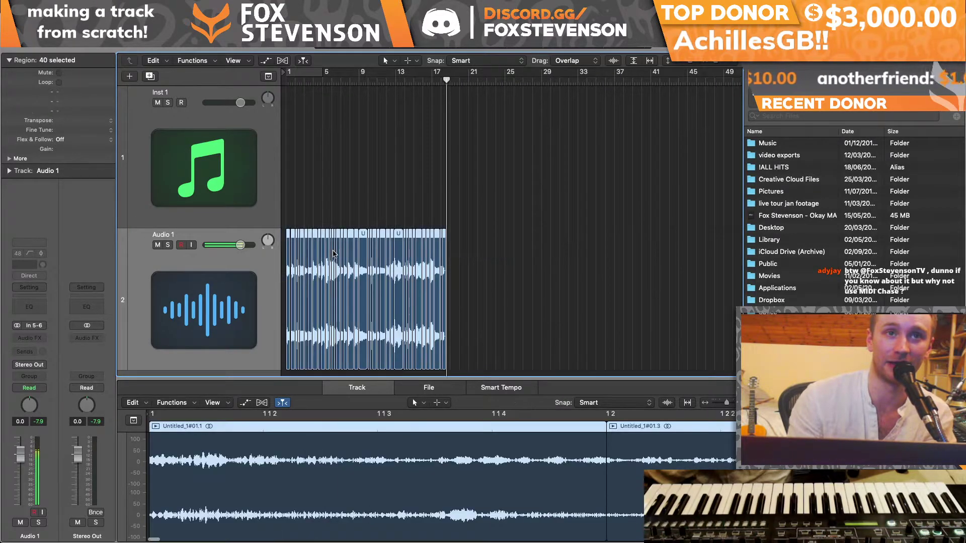
{"action": "right_click", "coordinate": [334, 250]}
{"action": "left_click", "coordinate": [364, 279]}
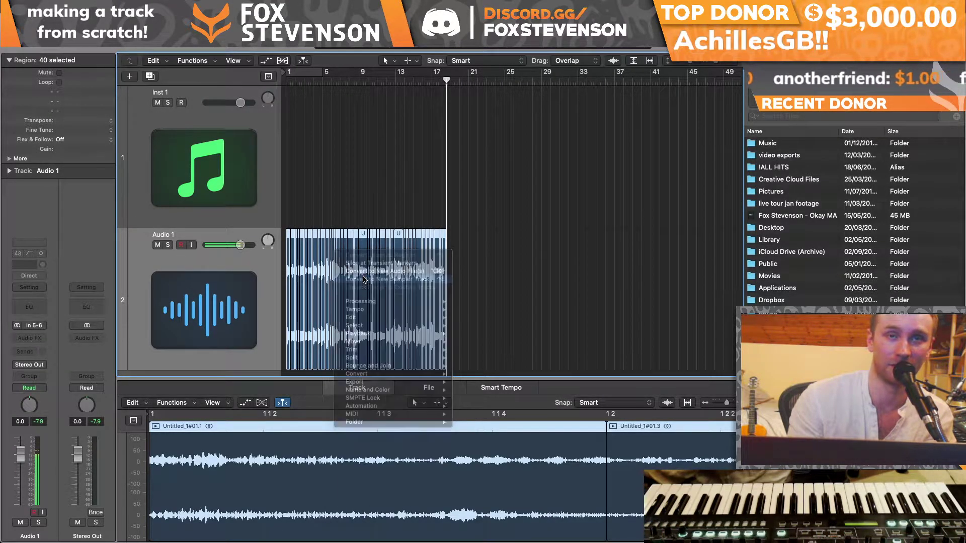
{"action": "key", "text": "Return"}
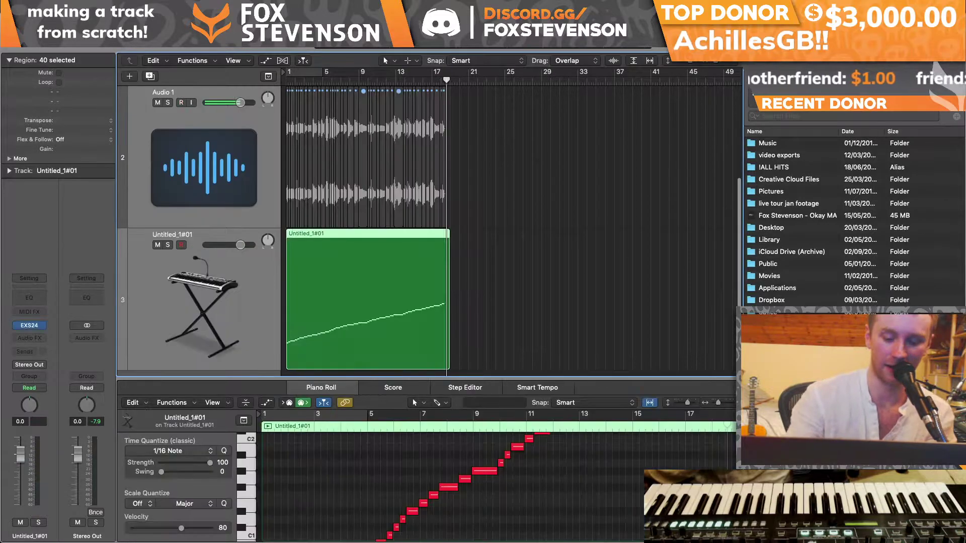
Step: Save the project as "stream hiphop" in the Logic Dropbox folder
{"action": "key", "text": "super+s"}
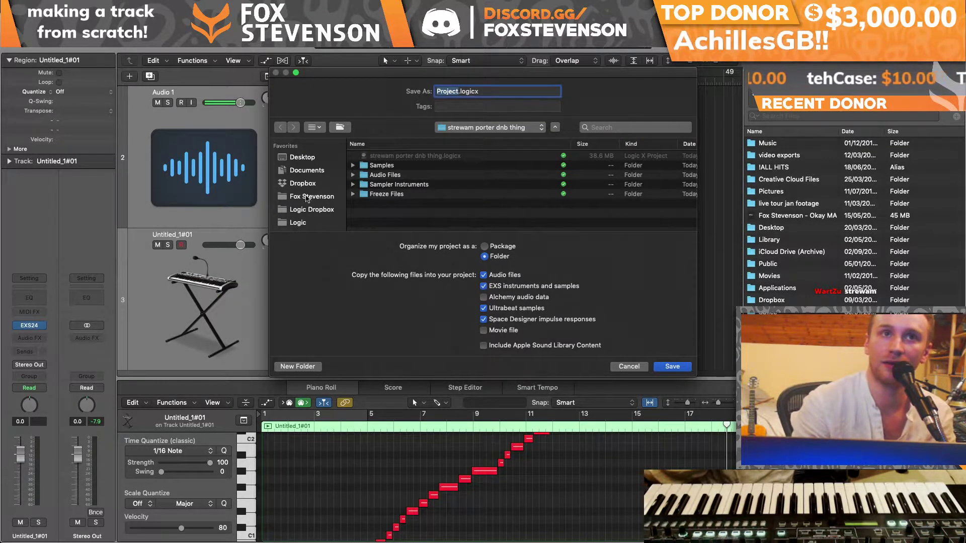
{"action": "left_click", "coordinate": [311, 209]}
{"action": "type", "text": "stream hiphop"}
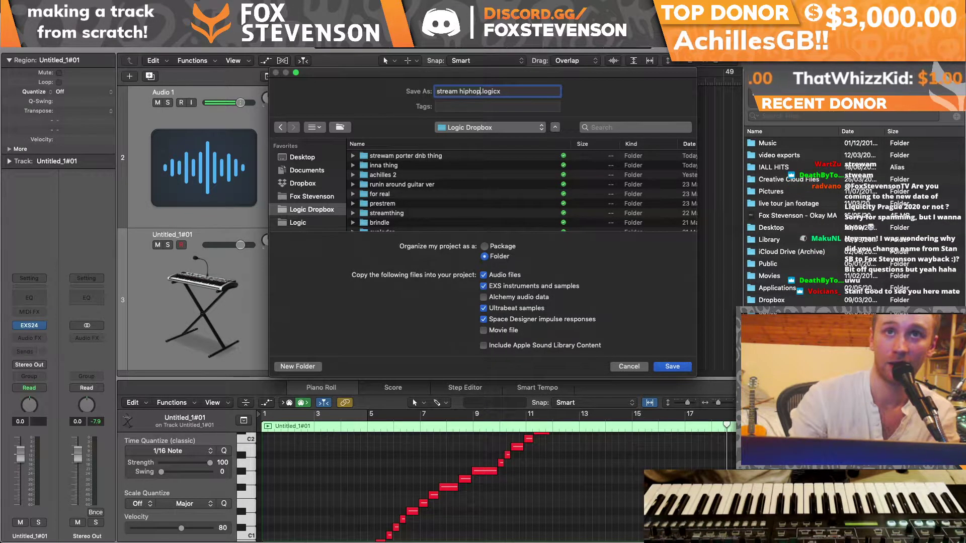
{"action": "key", "text": "Return"}
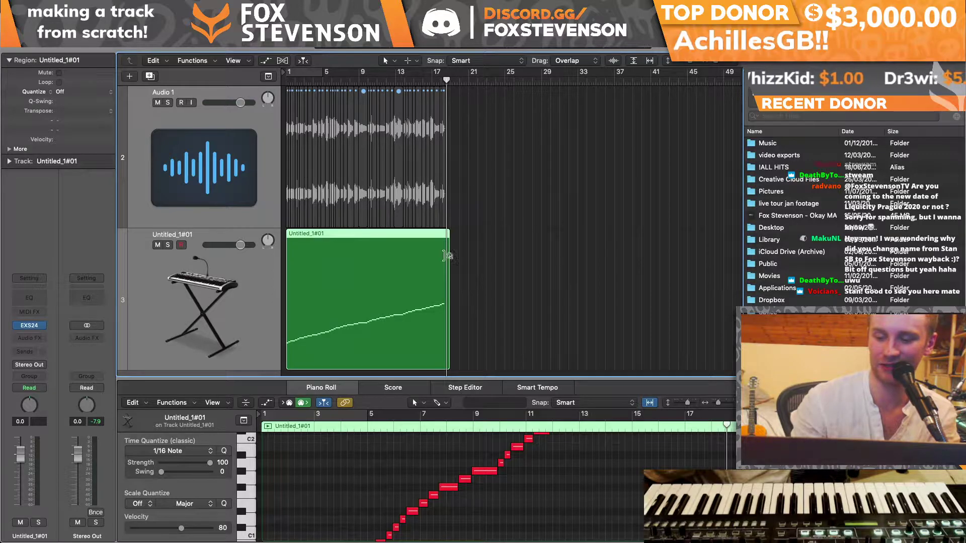
Step: Delete the generated MIDI region on the sampler track and select that track for live playing
{"action": "key", "text": "Delete"}
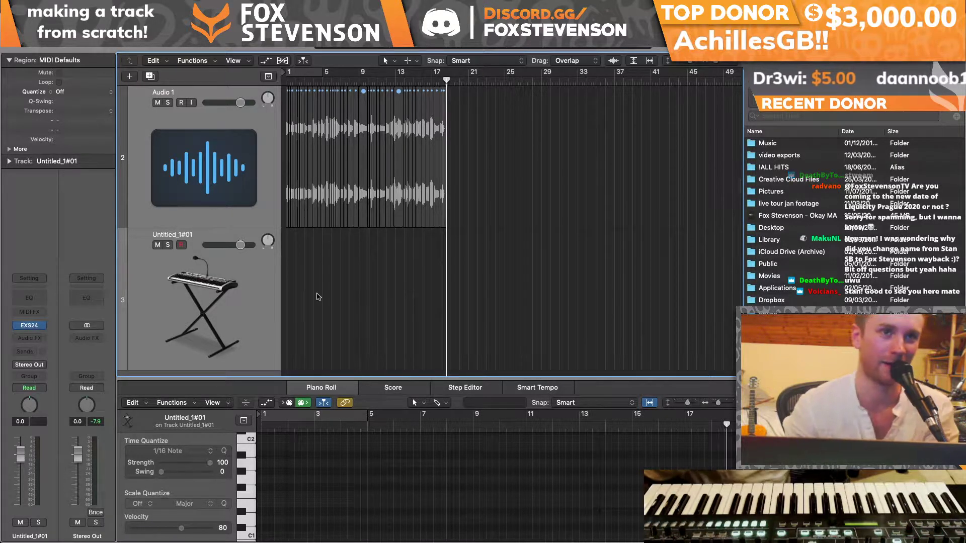
{"action": "left_click", "coordinate": [235, 307]}
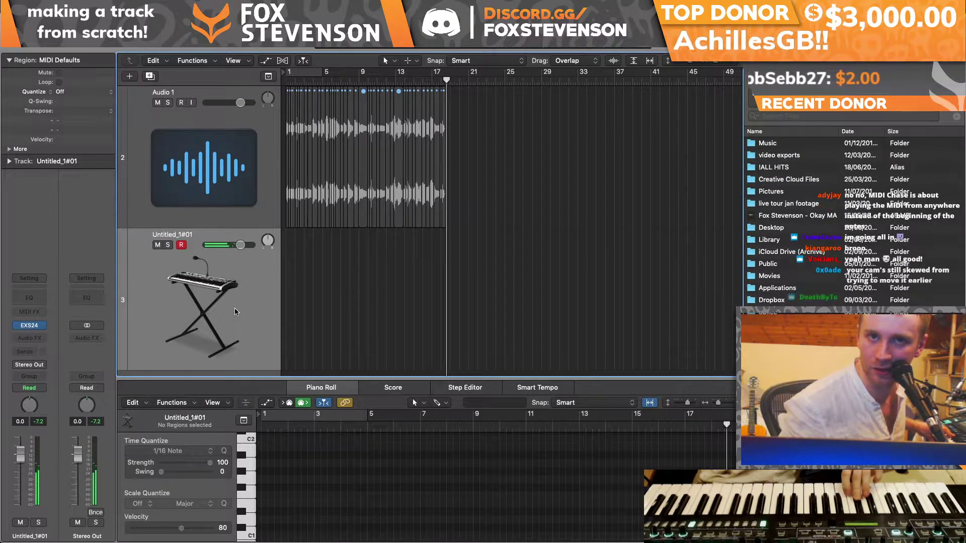
{"action": "left_click_drag", "start_coordinate": [714, 61], "coordinate": [728, 64]}
{"action": "scroll", "coordinate": [561, 235], "scroll_direction": "left", "scroll_amount": 10}
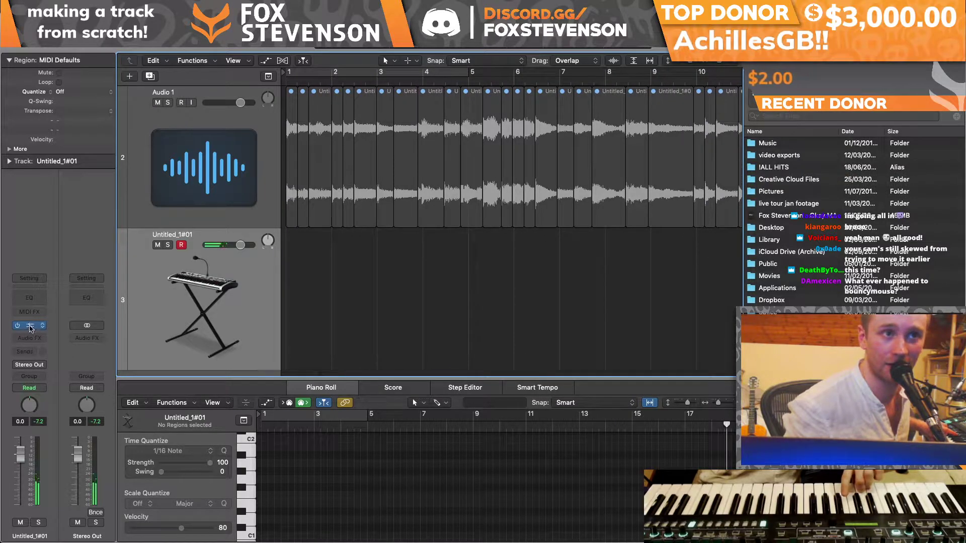
Step: Insert the ValhallaRoom reverb as an audio effect on the Untitled_1#01 sampler track
{"action": "left_click", "coordinate": [37, 340]}
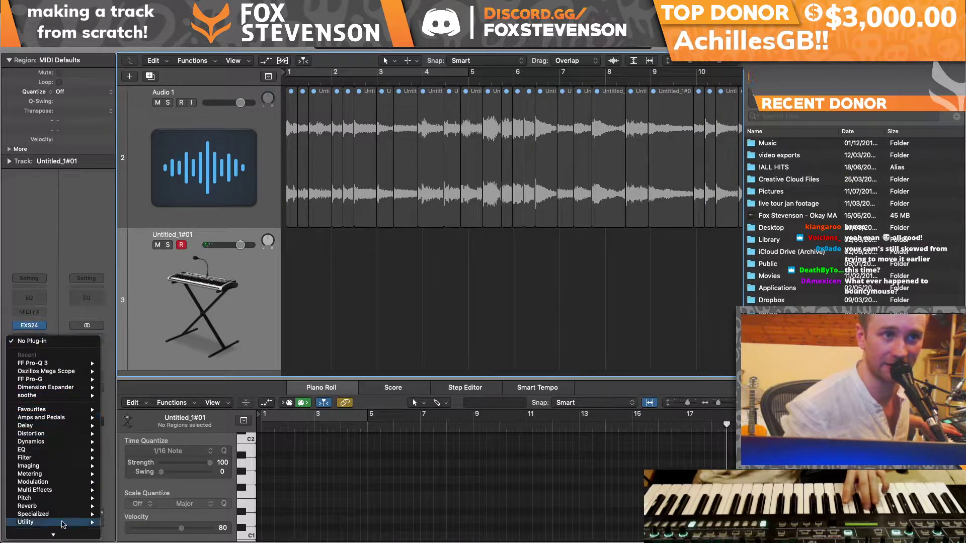
{"action": "mouse_move", "coordinate": [59, 528]}
{"action": "mouse_move", "coordinate": [151, 510]}
{"action": "mouse_move", "coordinate": [240, 520]}
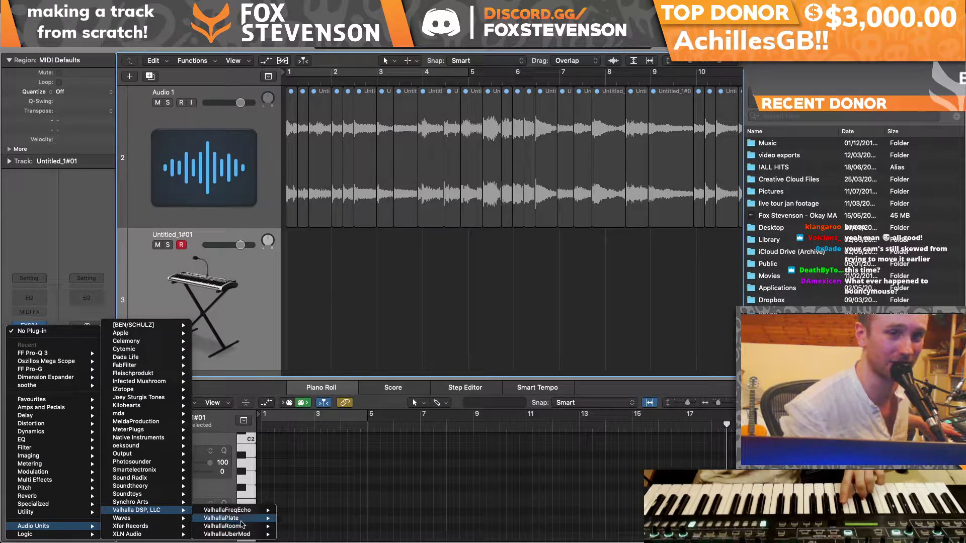
{"action": "left_click", "coordinate": [93, 222]}
Step: Set ValhallaRoom's mix to 87.1 %, predelay to 0.0 ms and decay to 0.11 s, and close the plug-in window
{"action": "left_click_drag", "start_coordinate": [30, 172], "coordinate": [28, 142]}
{"action": "left_click_drag", "start_coordinate": [99, 210], "coordinate": [97, 226]}
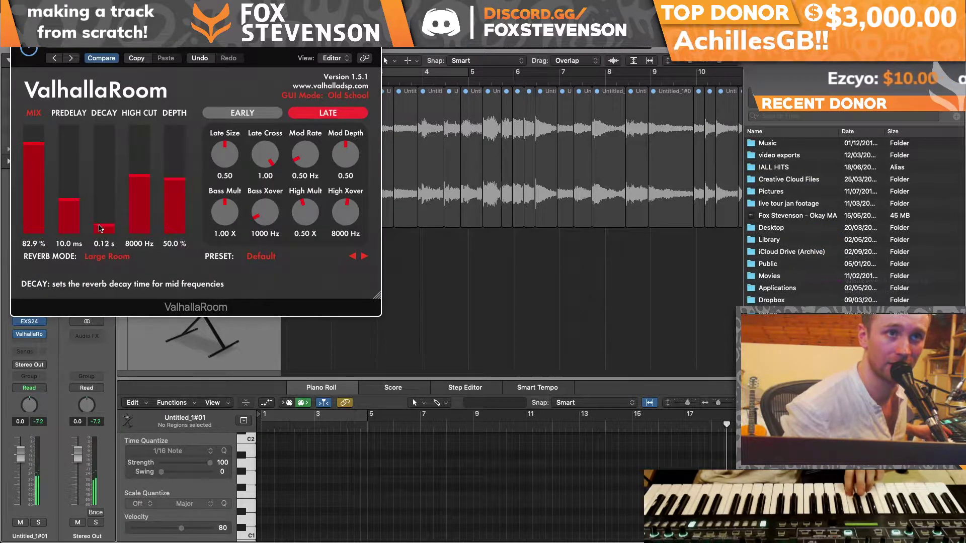
{"action": "left_click_drag", "start_coordinate": [34, 148], "coordinate": [34, 183]}
{"action": "left_click_drag", "start_coordinate": [108, 219], "coordinate": [69, 236]}
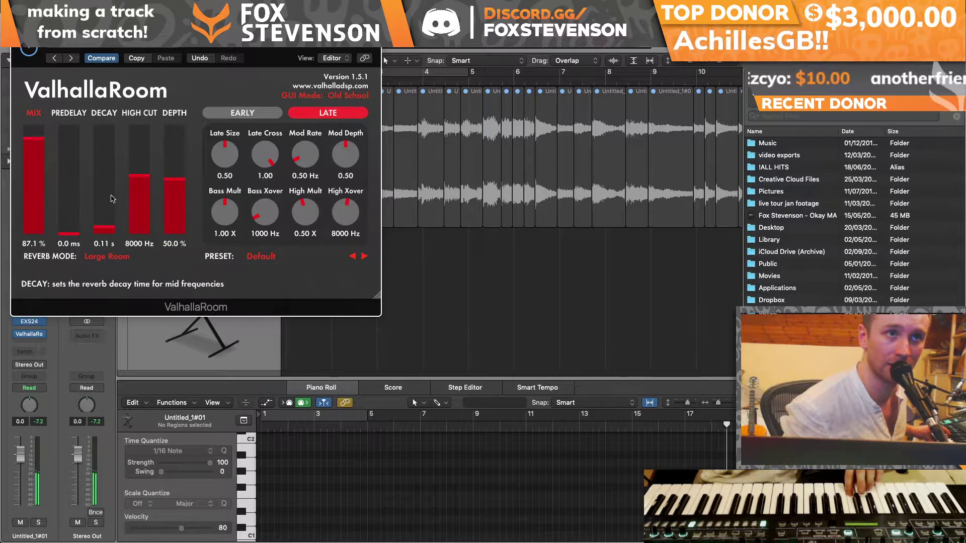
{"action": "key", "text": "super+w"}
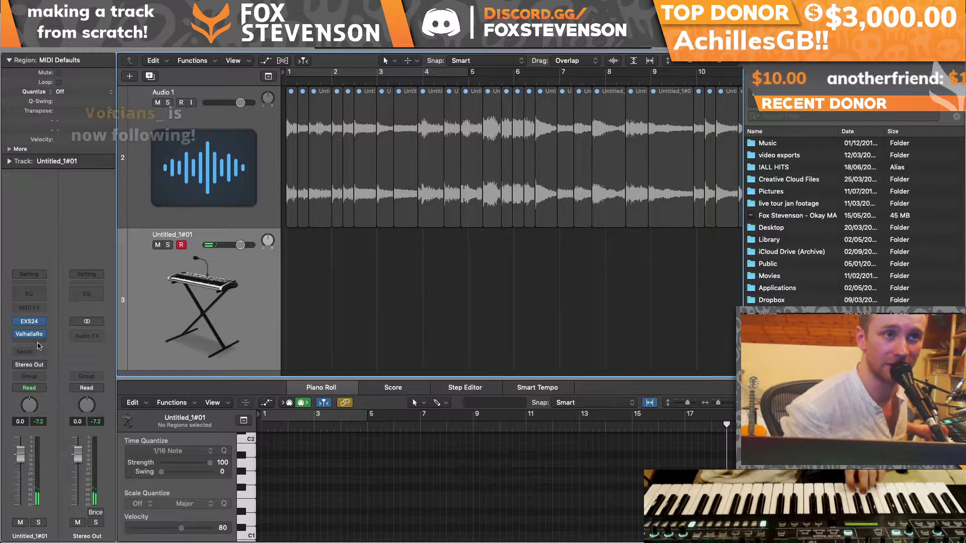
Step: Insert the Joey Sturgis Tones Gain Reduction plug-in after the reverb and lower the sampler track's volume to -3.5 dB
{"action": "left_click", "coordinate": [29, 344]}
{"action": "mouse_move", "coordinate": [73, 526]}
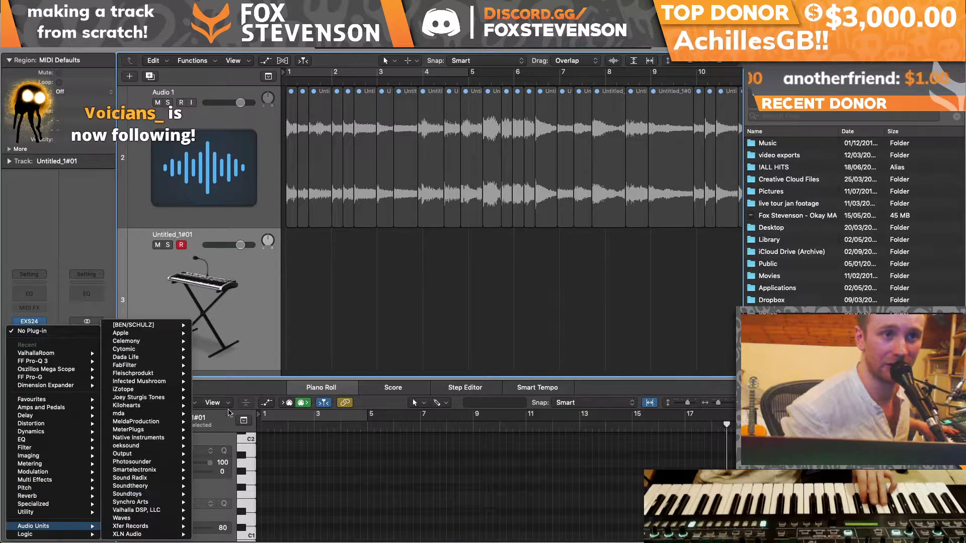
{"action": "mouse_move", "coordinate": [151, 398]}
{"action": "left_click", "coordinate": [222, 397]}
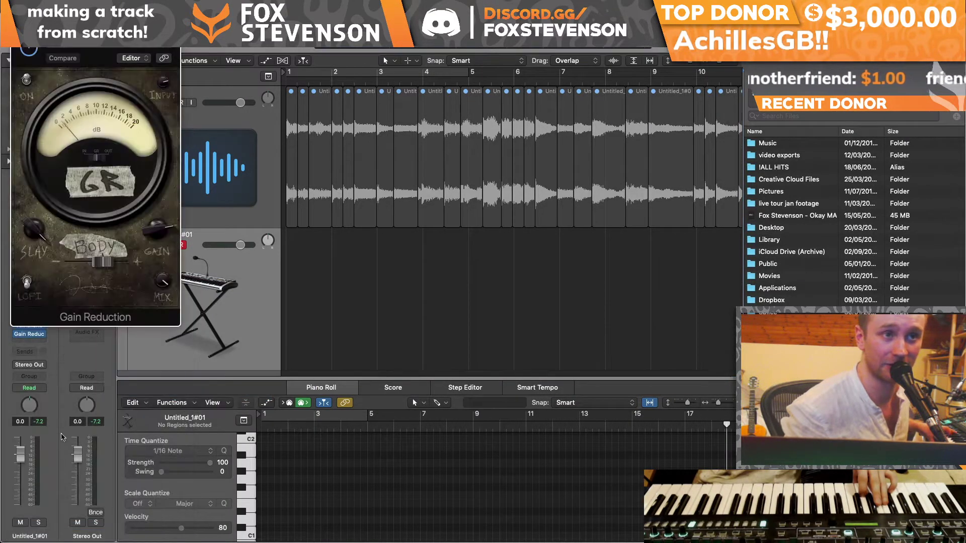
{"action": "left_click_drag", "start_coordinate": [23, 448], "coordinate": [22, 472]}
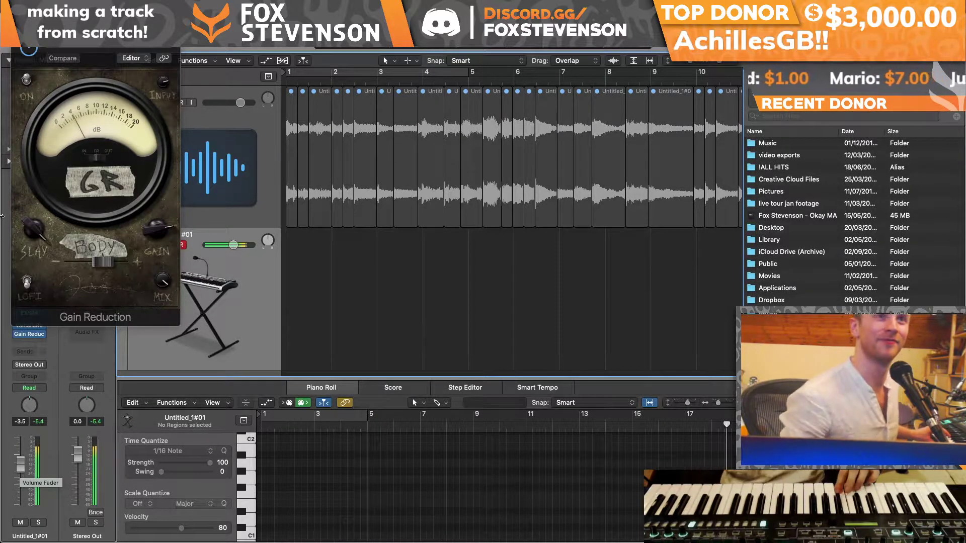
Step: Adjust the Tune setting of the sampler track's EXS24 instrument, and close the EXS24 and Gain Reduction windows
{"action": "left_click_drag", "start_coordinate": [94, 28], "coordinate": [368, 62]}
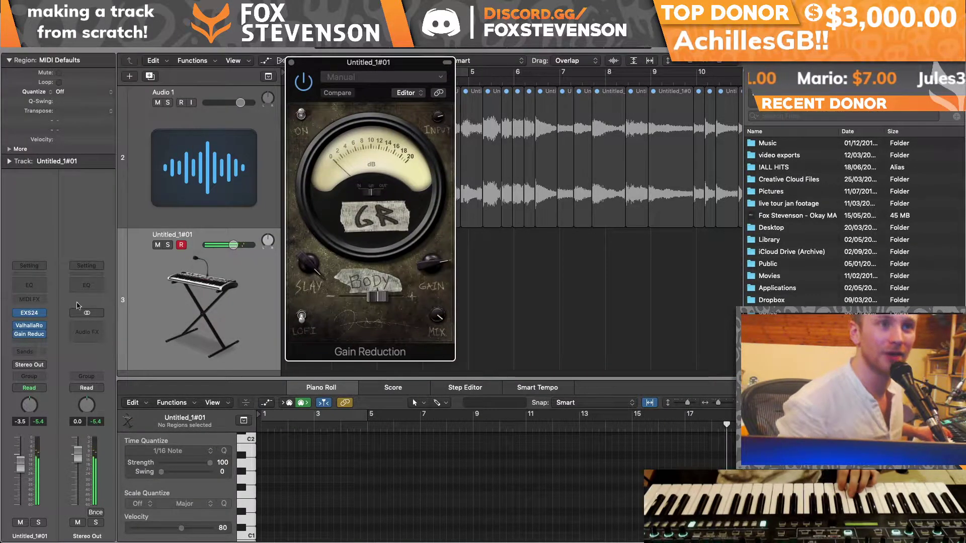
{"action": "left_click", "coordinate": [29, 313]}
{"action": "left_click_drag", "start_coordinate": [123, 104], "coordinate": [125, 114]}
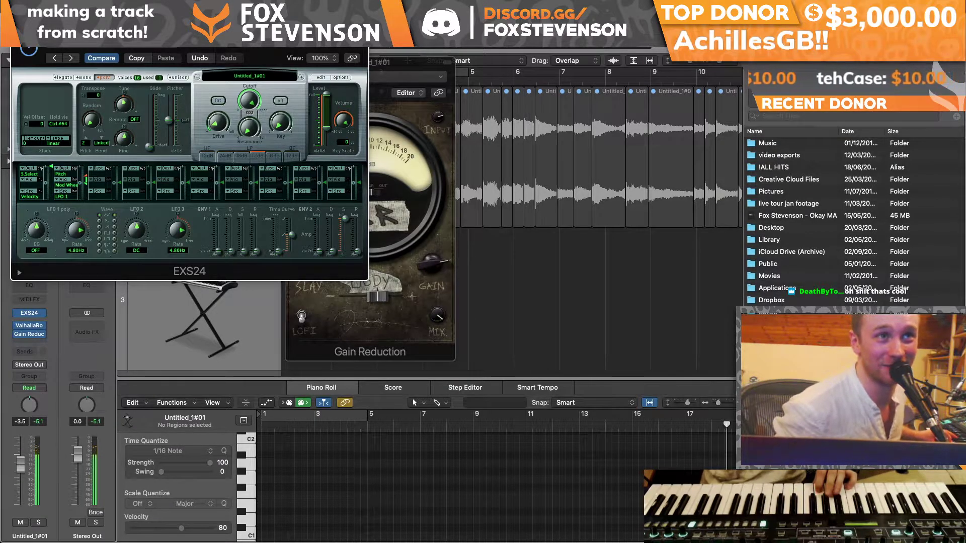
{"action": "key", "text": "super+w"}
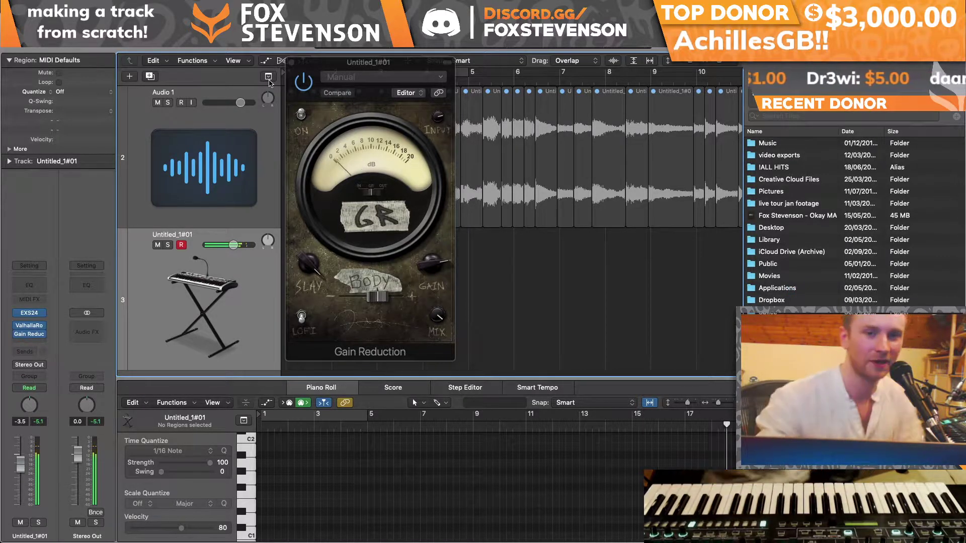
{"action": "left_click", "coordinate": [290, 63]}
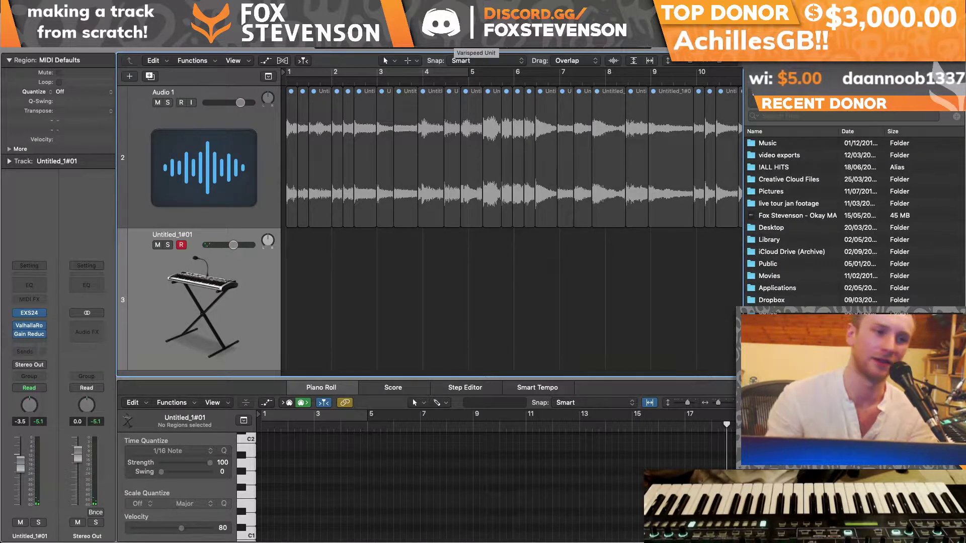
Step: Lower the project tempo, and with the Pencil as secondary tool draw a one-bar region at bar 1 on the Untitled_1#01 track
{"action": "left_click_drag", "start_coordinate": [476, 43], "coordinate": [476, 115]}
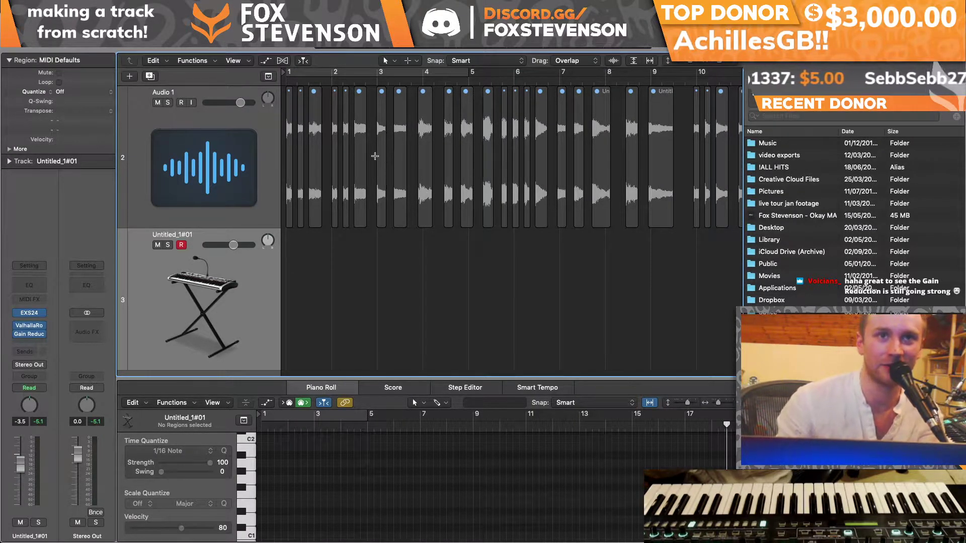
{"action": "left_click", "coordinate": [410, 61]}
{"action": "left_click", "coordinate": [428, 88]}
{"action": "left_click", "coordinate": [314, 277]}
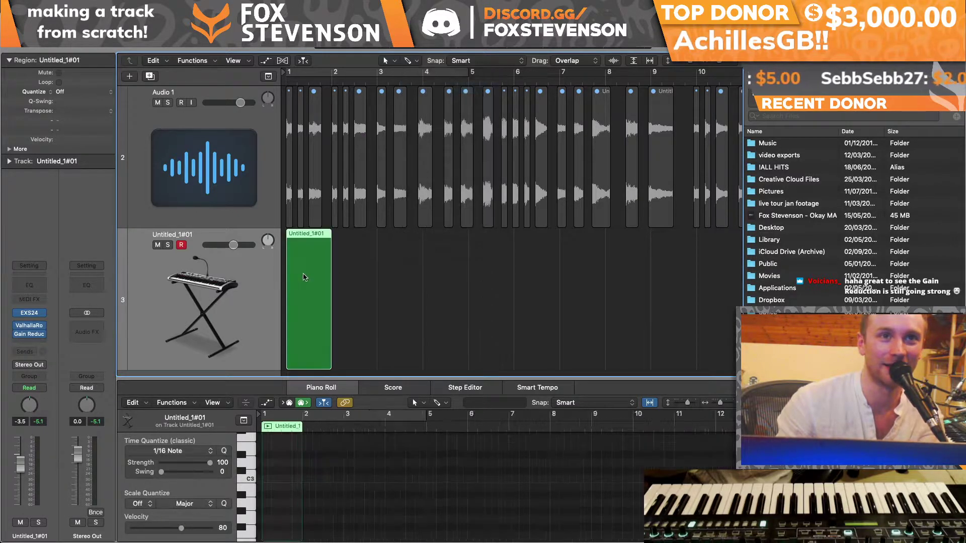
Step: Fit the new one-bar region to the width of the Piano Roll and enlarge the editor area
{"action": "scroll", "coordinate": [315, 302], "scroll_direction": "up", "scroll_amount": 3}
{"action": "double_click", "coordinate": [315, 421]}
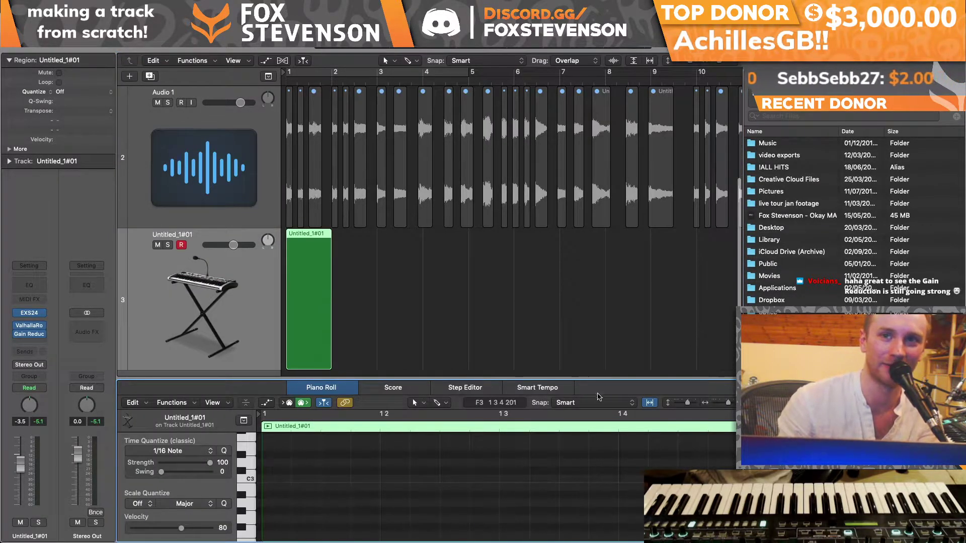
{"action": "left_click_drag", "start_coordinate": [594, 380], "coordinate": [594, 247]}
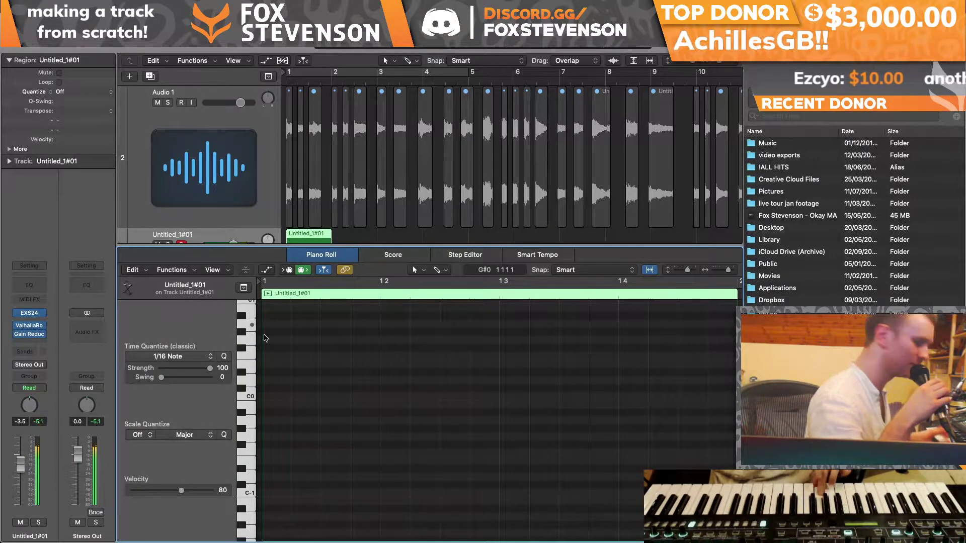
{"action": "left_click", "coordinate": [19, 313]}
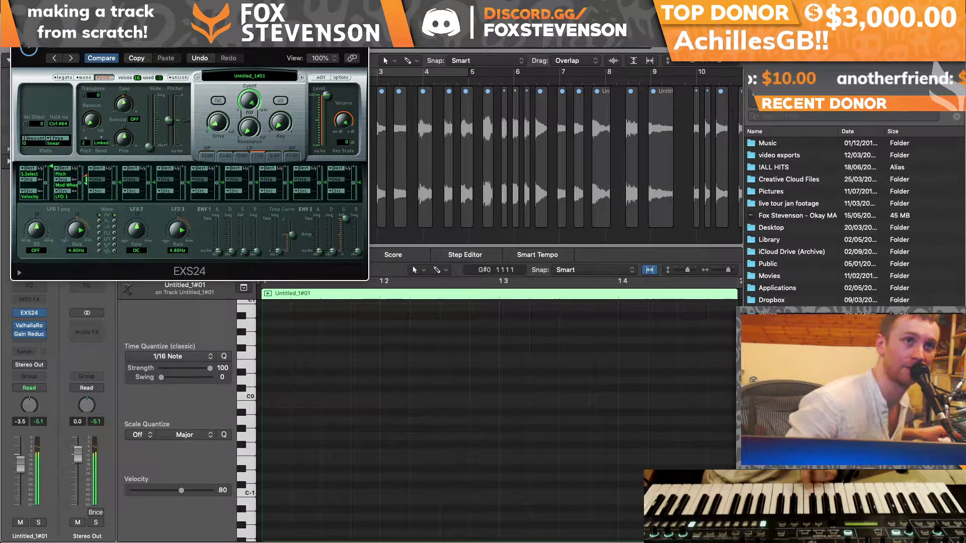
{"action": "key", "text": "super+w"}
{"action": "key", "text": "x"}
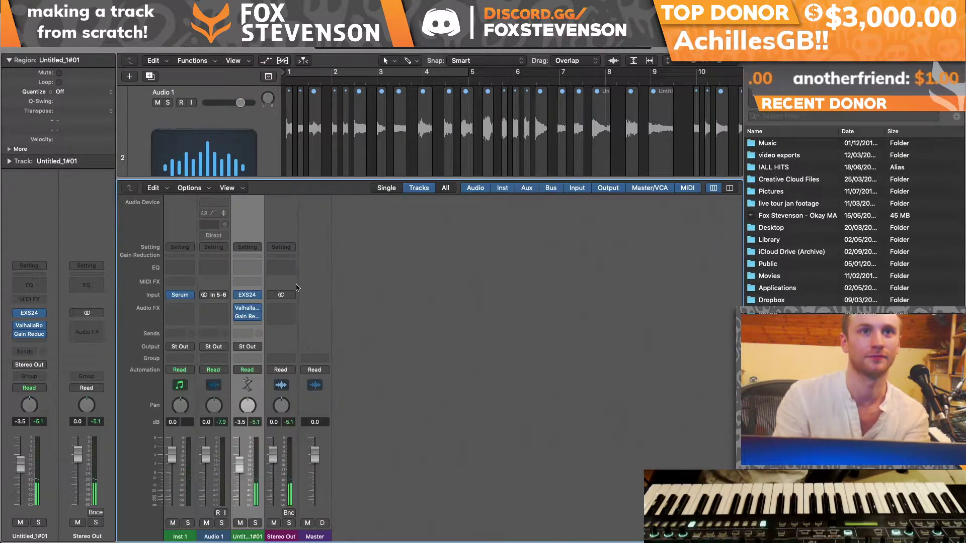
{"action": "key", "text": "x"}
Step: Add a one-beat A0 note on beat 1 of the sampler region and play it back
{"action": "double_click", "coordinate": [312, 387]}
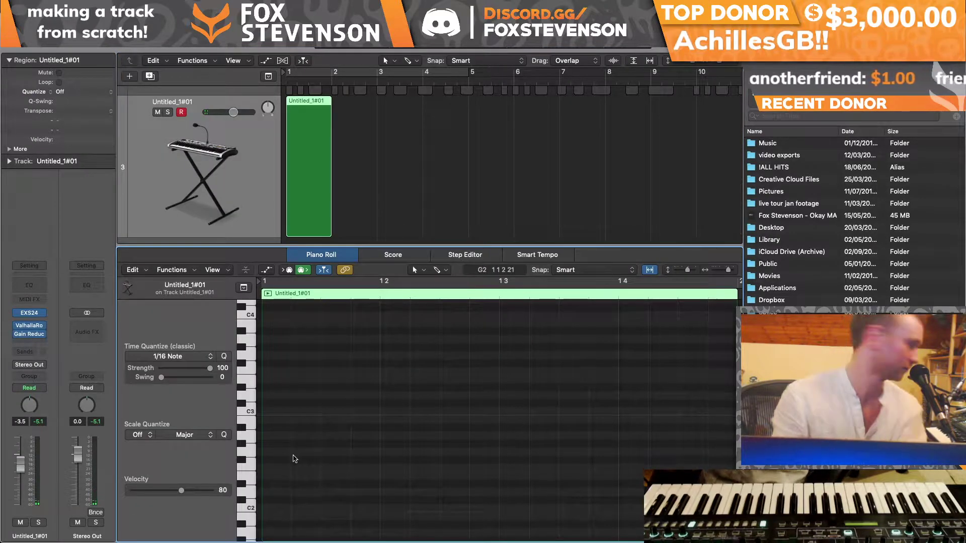
{"action": "scroll", "coordinate": [295, 456], "scroll_direction": "down", "scroll_amount": 3}
{"action": "scroll", "coordinate": [294, 456], "scroll_direction": "down", "scroll_amount": 3}
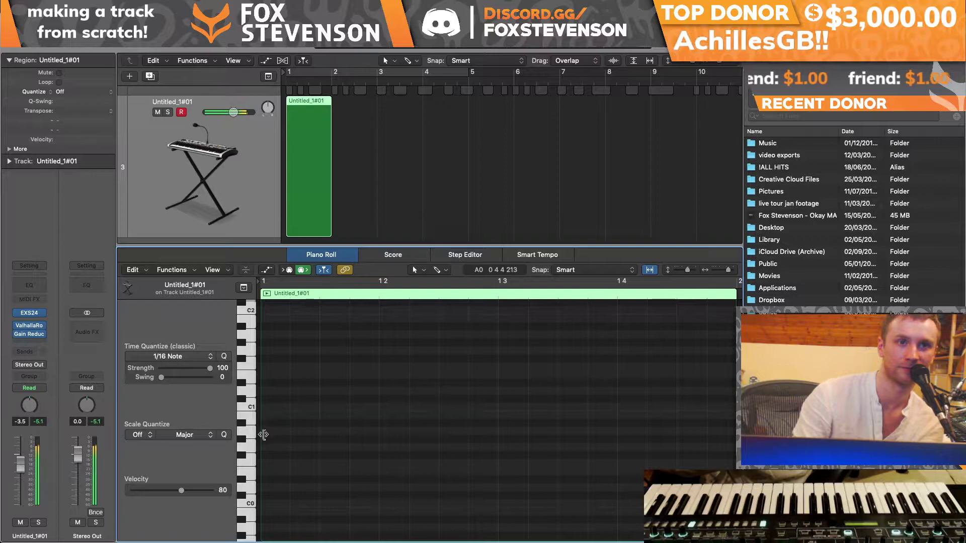
{"action": "left_click", "coordinate": [283, 432], "text": "super"}
{"action": "left_click_drag", "start_coordinate": [283, 436], "coordinate": [304, 435]}
{"action": "left_click_drag", "start_coordinate": [305, 428], "coordinate": [270, 422]}
{"action": "key", "text": "space"}
{"action": "key", "text": "space"}
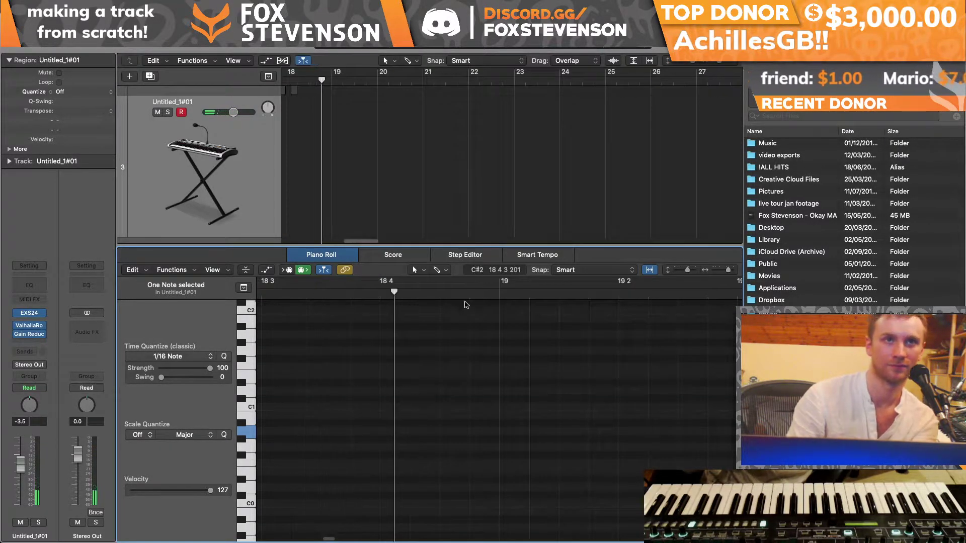
Step: Set the cycle range from bar 1 to bar 6 and play the region from the start
{"action": "scroll", "coordinate": [489, 144], "scroll_direction": "left", "scroll_amount": 15}
{"action": "left_click_drag", "start_coordinate": [287, 71], "coordinate": [514, 72]}
{"action": "key", "text": "space"}
{"action": "key", "text": "space"}
Step: Add one-beat notes to the sampler region: C#2 on beat 2 and B1 on beat 3
{"action": "left_click", "coordinate": [399, 377], "text": "super"}
{"action": "left_click_drag", "start_coordinate": [399, 376], "coordinate": [403, 337]}
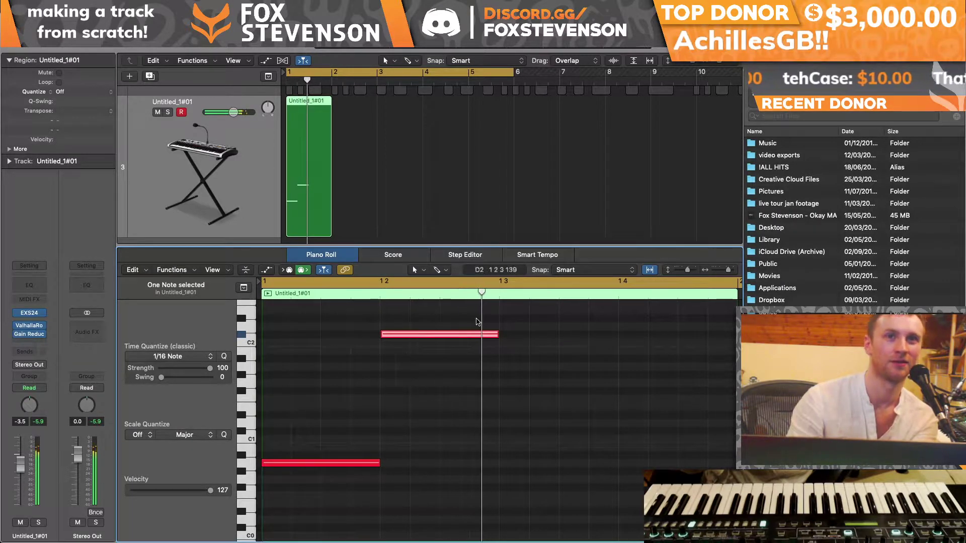
{"action": "left_click", "coordinate": [512, 329], "text": "super"}
{"action": "left_click_drag", "start_coordinate": [513, 329], "coordinate": [516, 357]}
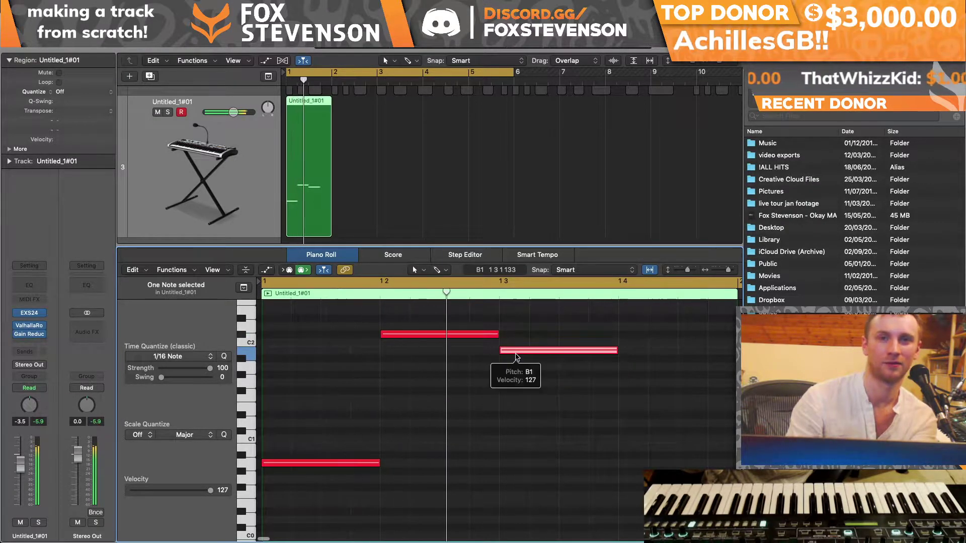
Step: Search the audio files for "skull" and add Skull Snaps - Its A New Day (ver.1) at bar 1 on a new track below the sampler
{"action": "left_click", "coordinate": [784, 116]}
{"action": "double_click", "coordinate": [773, 169]}
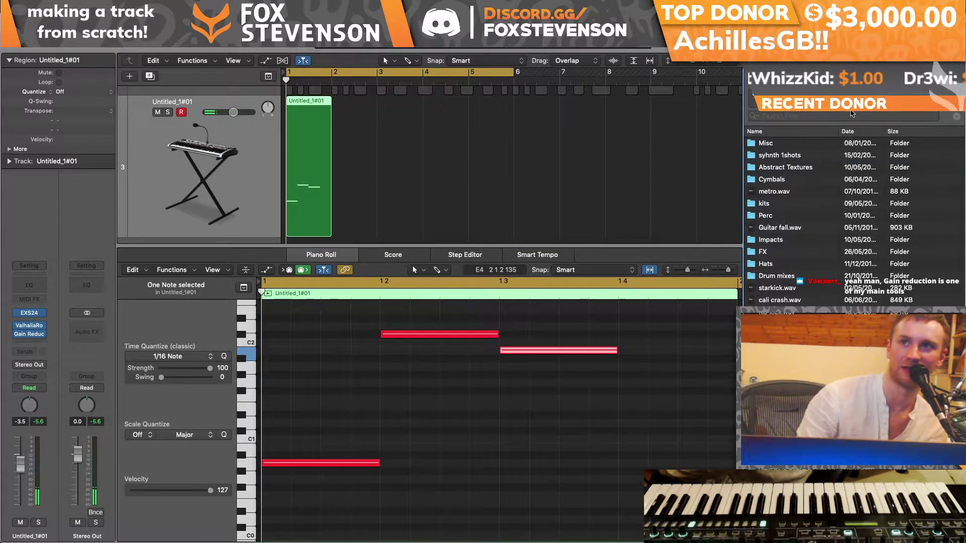
{"action": "double_click", "coordinate": [774, 143]}
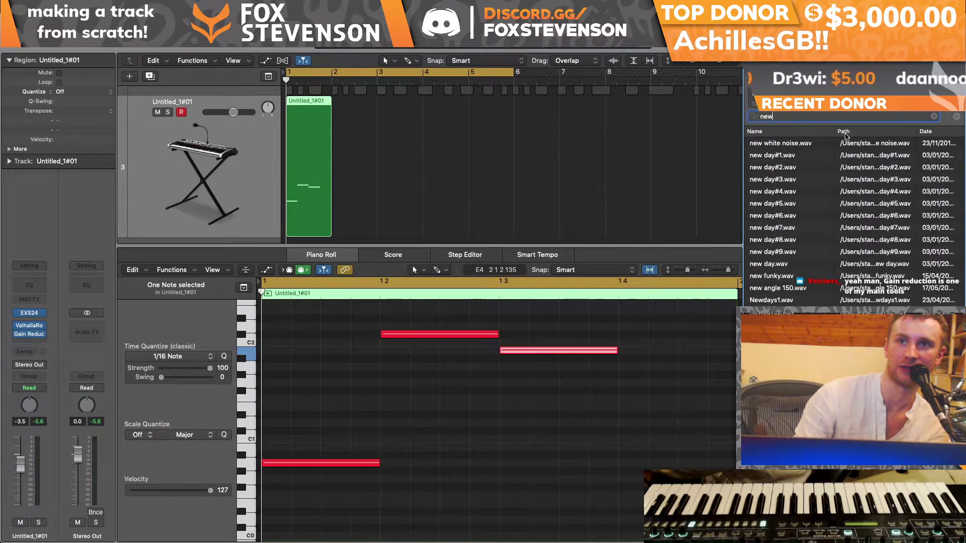
{"action": "key", "text": "BackSpace"}
{"action": "type", "text": "skull"}
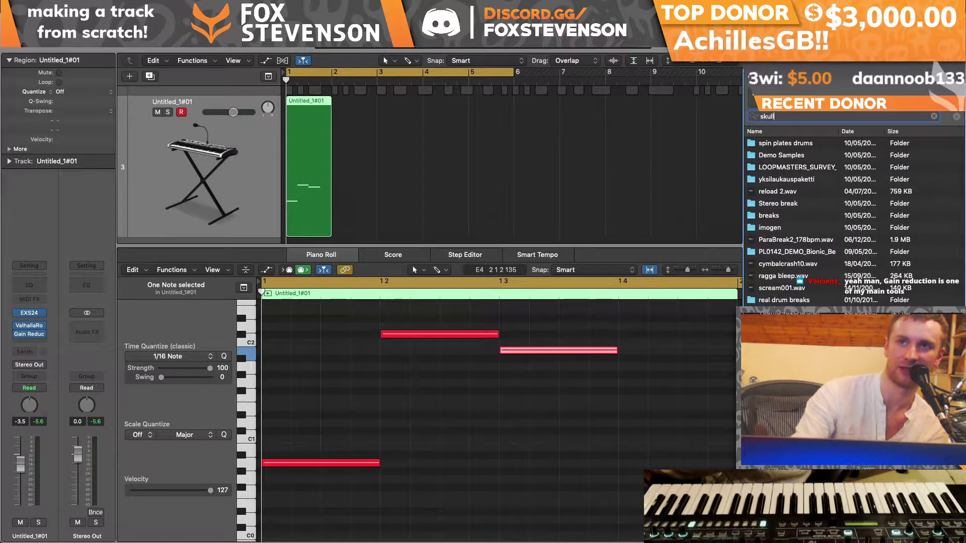
{"action": "left_click", "coordinate": [789, 156]}
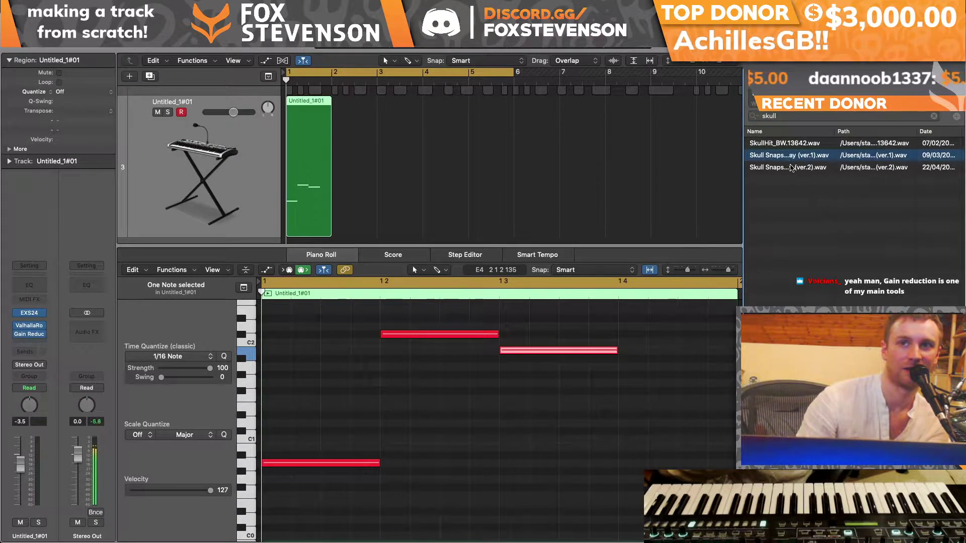
{"action": "left_click", "coordinate": [788, 168]}
{"action": "left_click_drag", "start_coordinate": [787, 159], "coordinate": [289, 241]}
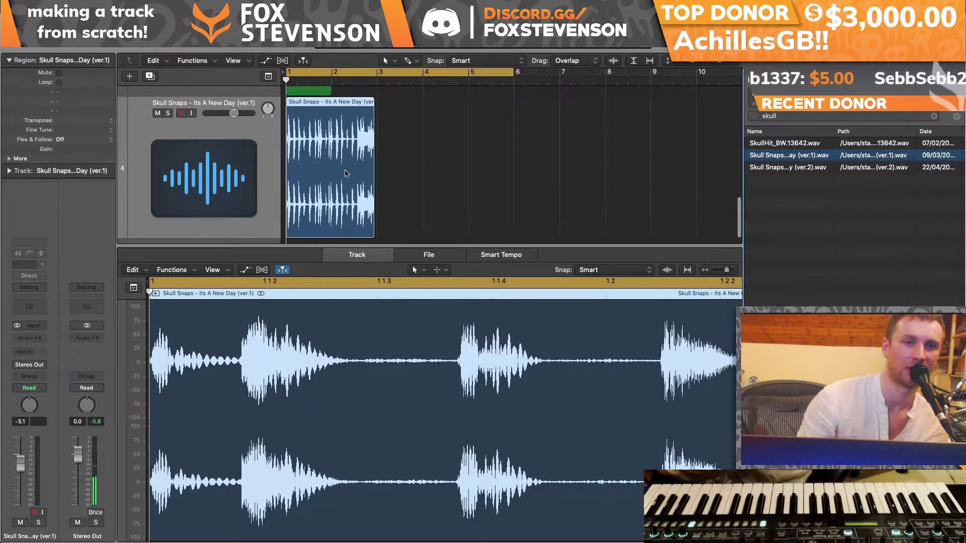
Step: Show the drum break in the audio File editor, raise the project tempo slightly, and play the break's track soloed
{"action": "left_click", "coordinate": [423, 254]}
{"action": "left_click_drag", "start_coordinate": [717, 62], "coordinate": [729, 62]}
{"action": "left_click_drag", "start_coordinate": [289, 219], "coordinate": [307, 215]}
{"action": "scroll", "coordinate": [308, 216], "scroll_direction": "right", "scroll_amount": 5}
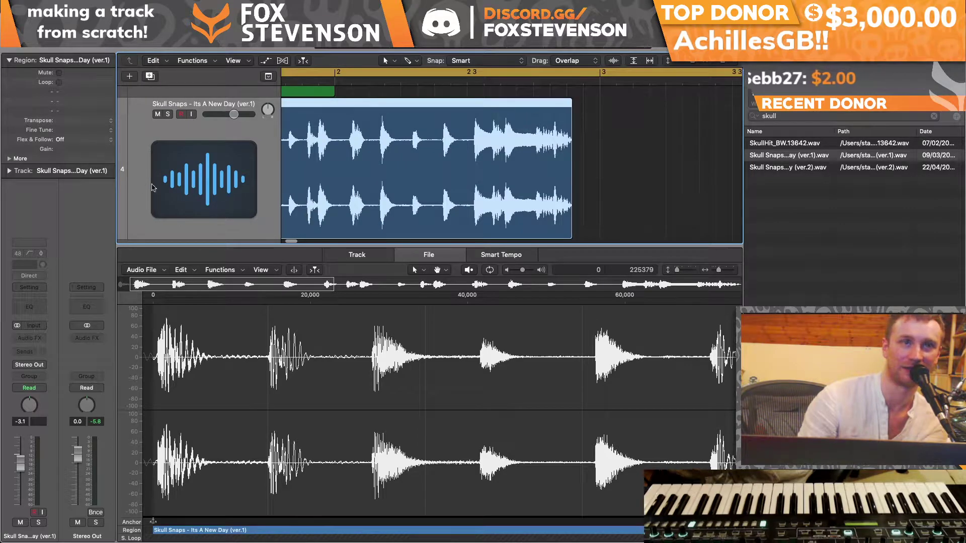
{"action": "key", "text": "z"}
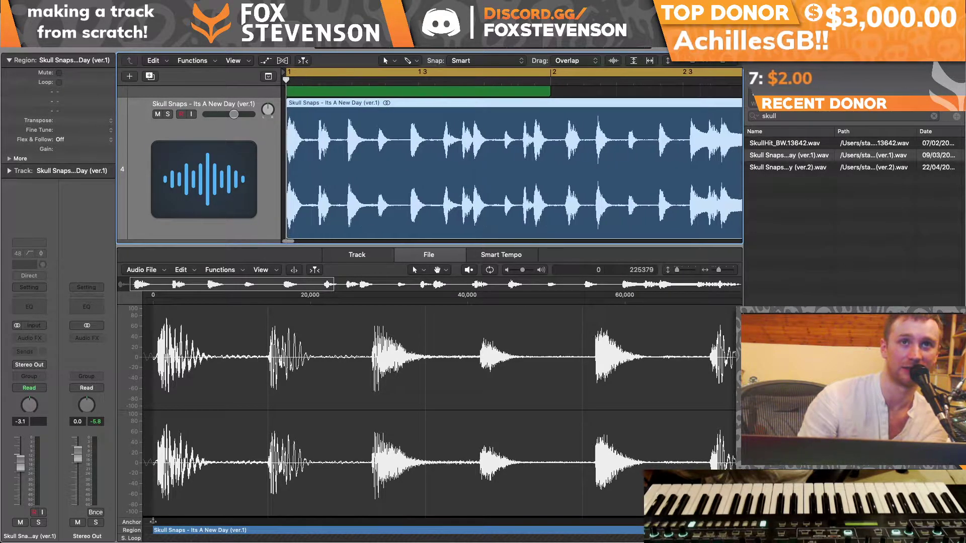
{"action": "left_click_drag", "start_coordinate": [553, 40], "coordinate": [553, 30]}
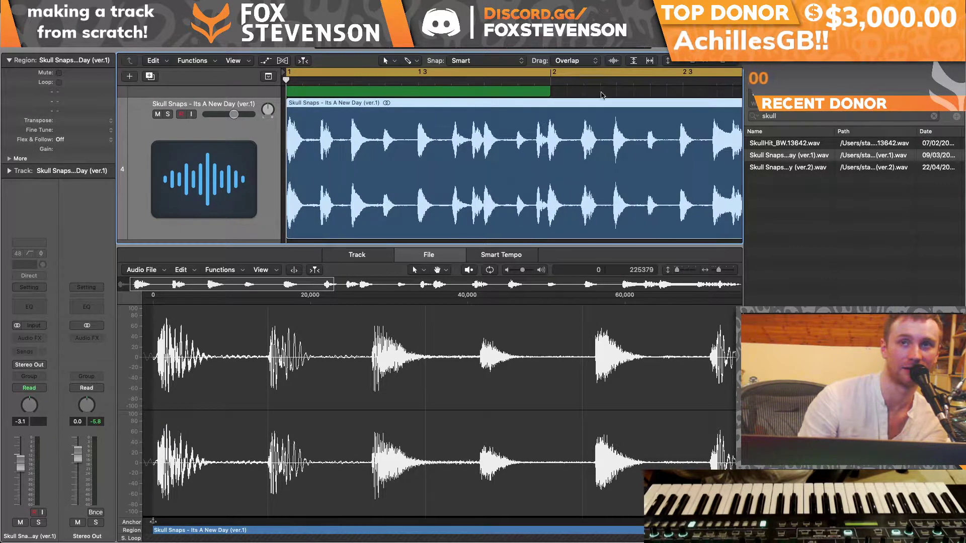
{"action": "key", "text": "s"}
{"action": "key", "text": "space"}
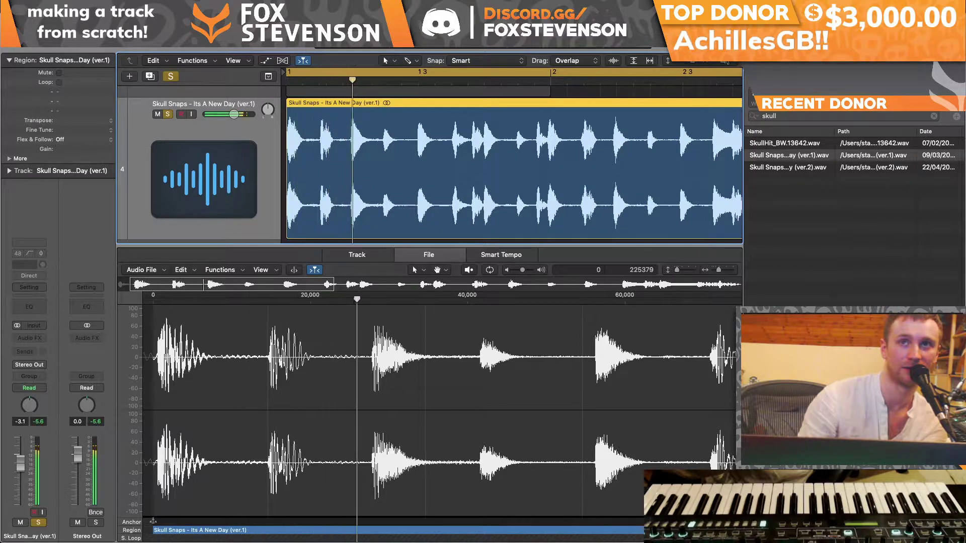
Step: Raise the project tempo slightly further and replay the soloed drum break
{"action": "key", "text": "super+Left"}
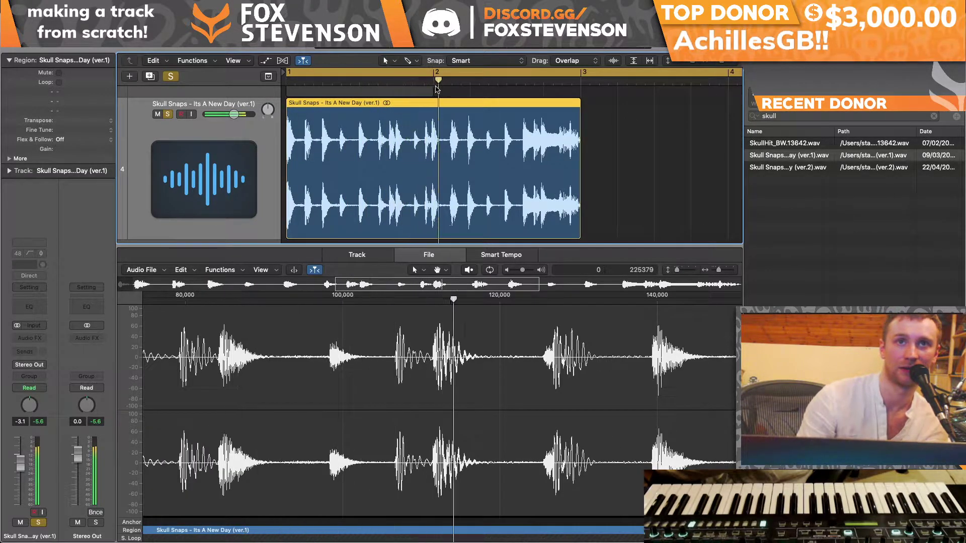
{"action": "left_click_drag", "start_coordinate": [554, 41], "coordinate": [553, 30]}
{"action": "key", "text": "space"}
{"action": "left_click", "coordinate": [582, 231]}
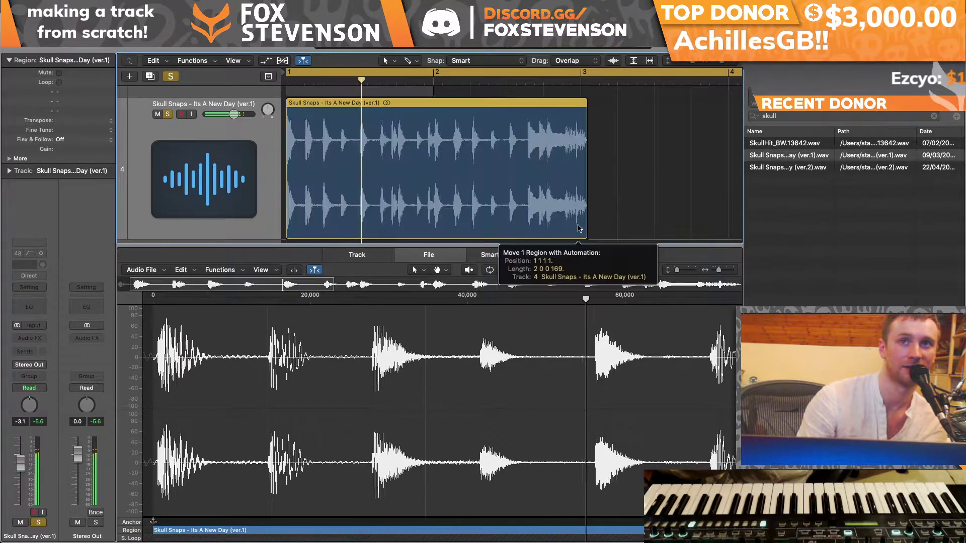
Step: Using a cycle range from bar 1 to bar 3, trim the drum break to about one bar and loop it to bar 4 beat 2
{"action": "key", "text": "super+Left"}
{"action": "key", "text": "super+Left"}
{"action": "left_click_drag", "start_coordinate": [658, 74], "coordinate": [433, 74]}
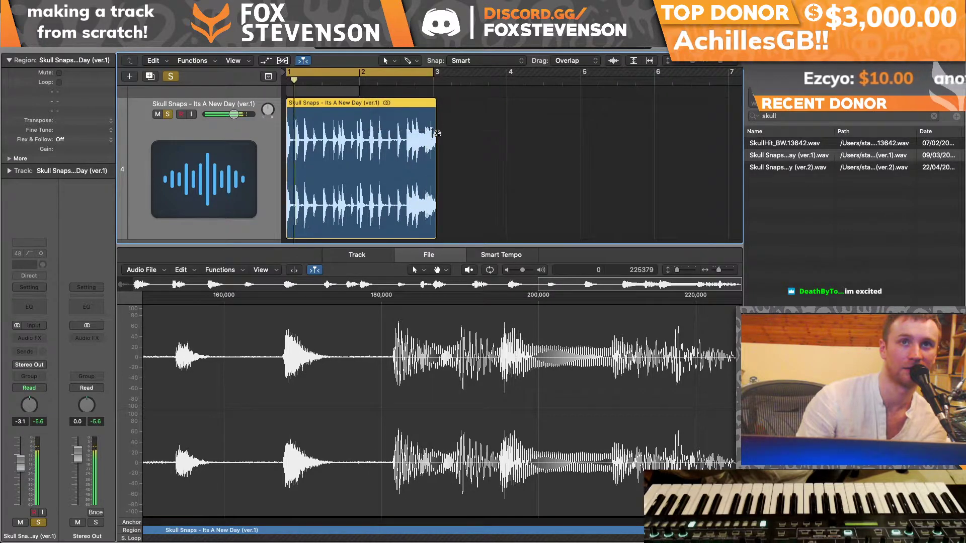
{"action": "left_click_drag", "start_coordinate": [436, 133], "coordinate": [355, 202]}
{"action": "left_click_drag", "start_coordinate": [357, 106], "coordinate": [526, 108]}
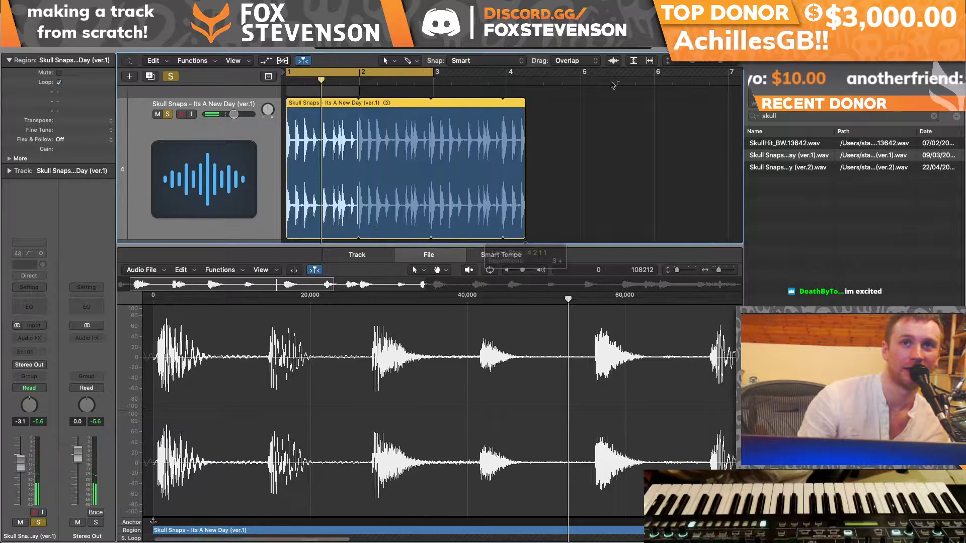
Step: Fine-adjust the trimmed end of the drum break against bar 2 and play the loop
{"action": "key", "text": "super+Right"}
{"action": "key", "text": "super+Right"}
{"action": "key", "text": "super+Right"}
{"action": "key", "text": "super+Right"}
{"action": "left_click_drag", "start_coordinate": [466, 232], "coordinate": [473, 233]}
{"action": "key", "text": "space"}
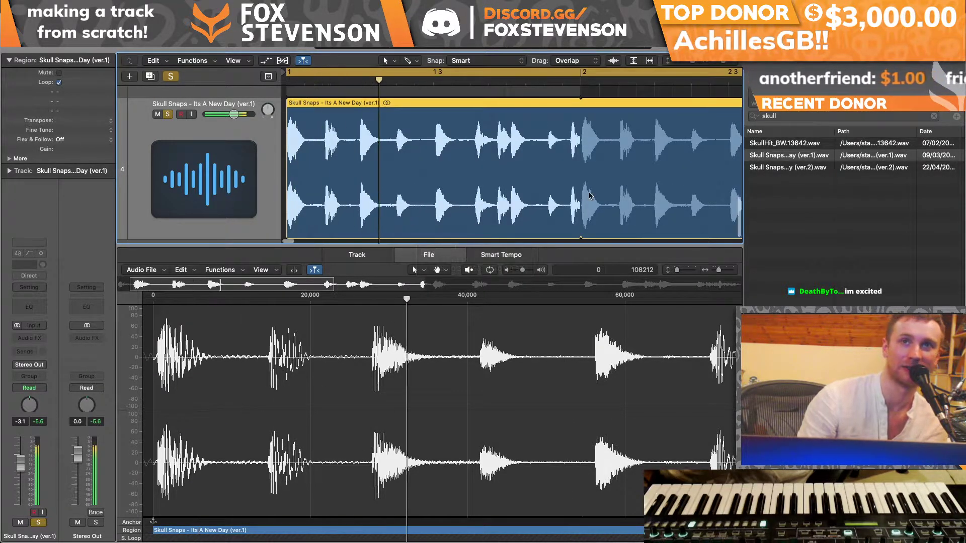
Step: Hide the editor and solo the Untitled_1#01 sampler track along with the drum break
{"action": "scroll", "coordinate": [589, 196], "scroll_direction": "right", "scroll_amount": 1}
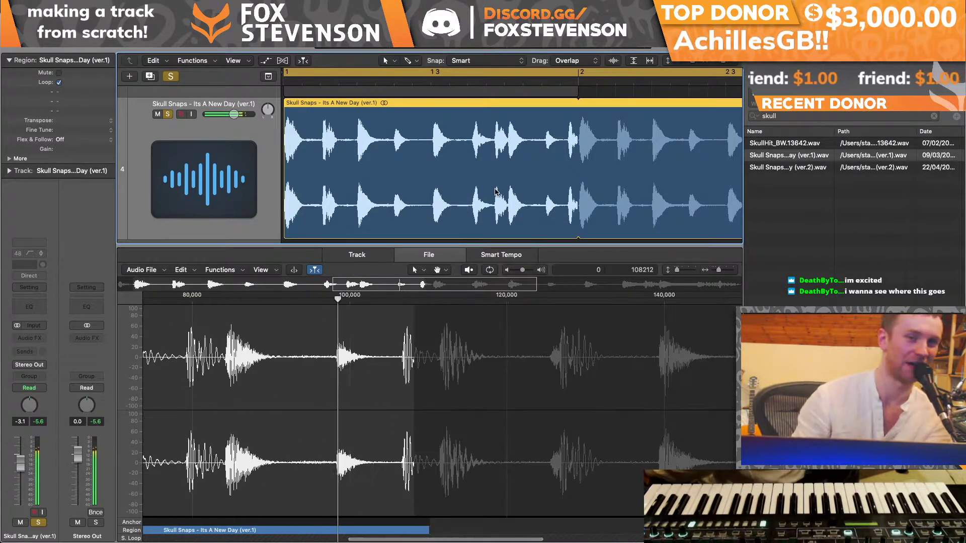
{"action": "key", "text": "e"}
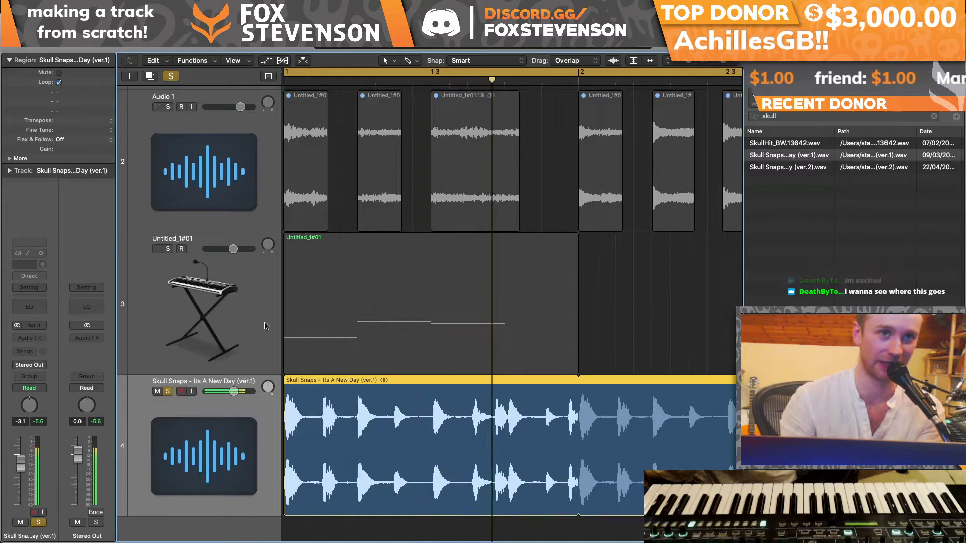
{"action": "left_click", "coordinate": [169, 249]}
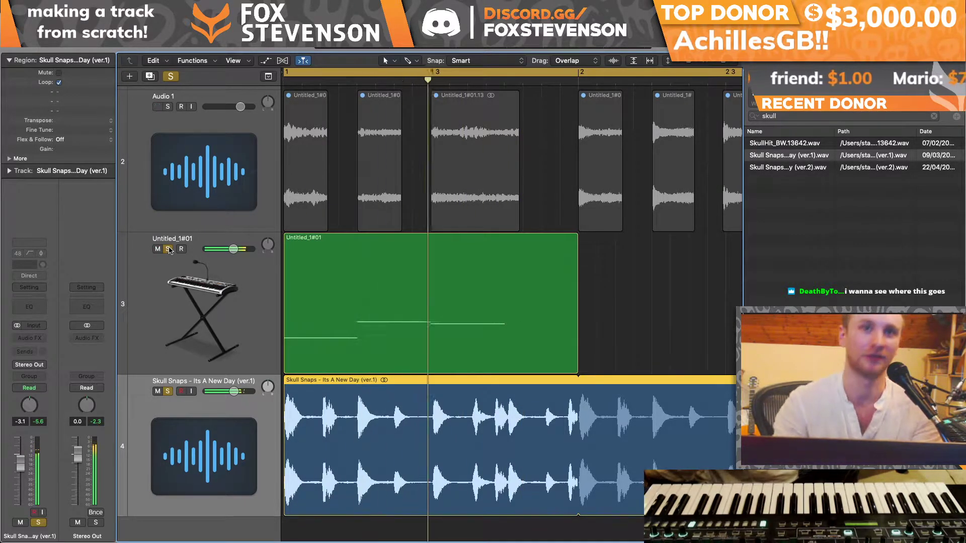
Step: Open the sampler region in the Piano Roll and move its beat 2 note up to C#3
{"action": "double_click", "coordinate": [352, 299]}
{"action": "left_click_drag", "start_coordinate": [439, 404], "coordinate": [430, 334]}
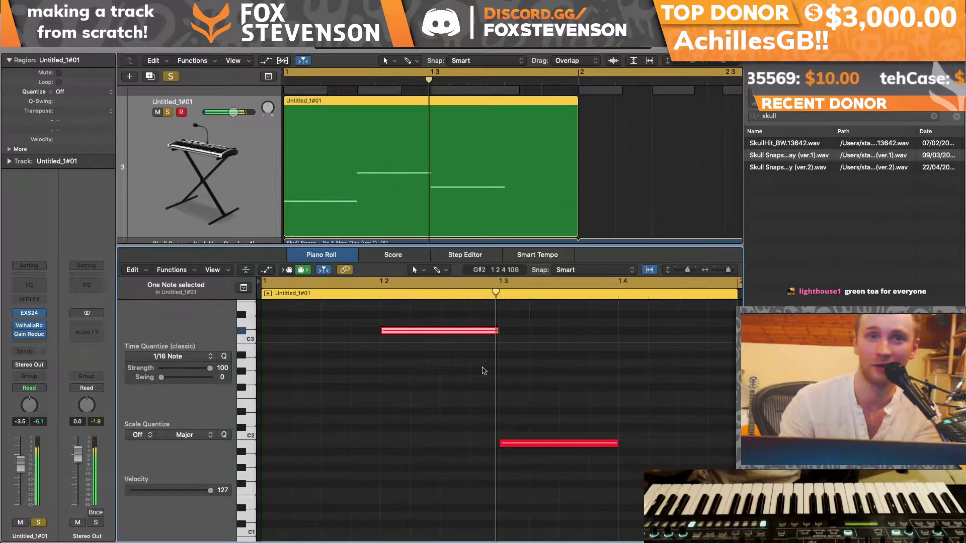
Step: Lower the project tempo slightly with the looped drum break in view
{"action": "scroll", "coordinate": [456, 173], "scroll_direction": "down", "scroll_amount": 2}
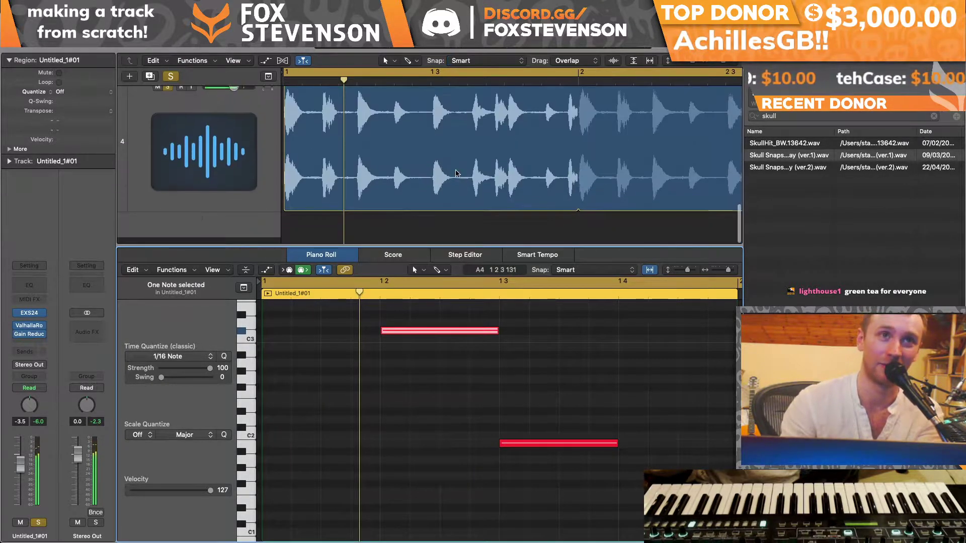
{"action": "left_click_drag", "start_coordinate": [470, 39], "coordinate": [471, 48]}
{"action": "scroll", "coordinate": [387, 144], "scroll_direction": "up", "scroll_amount": 1}
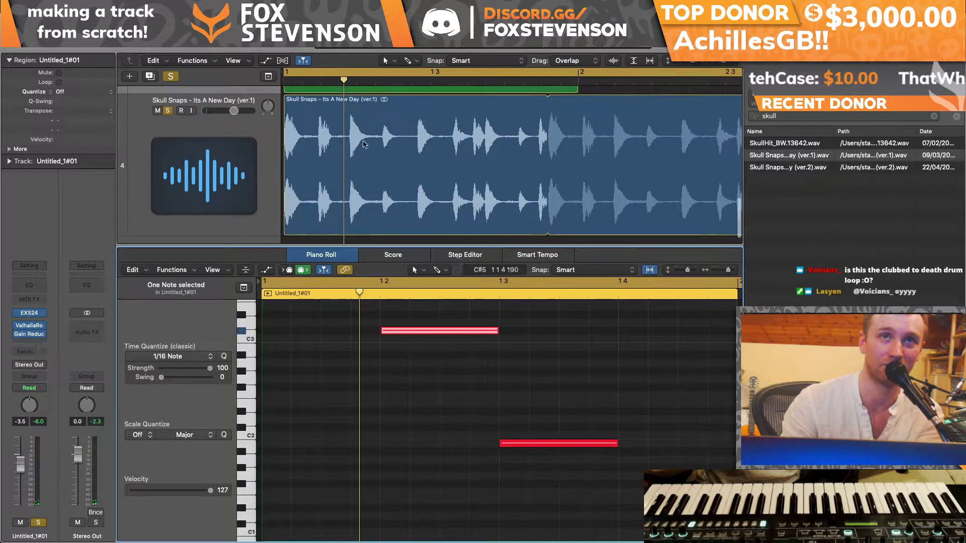
Step: Enable Flex editing and set the Skull Snaps drum break track to the Speed (FX) mode
{"action": "left_click", "coordinate": [282, 61]}
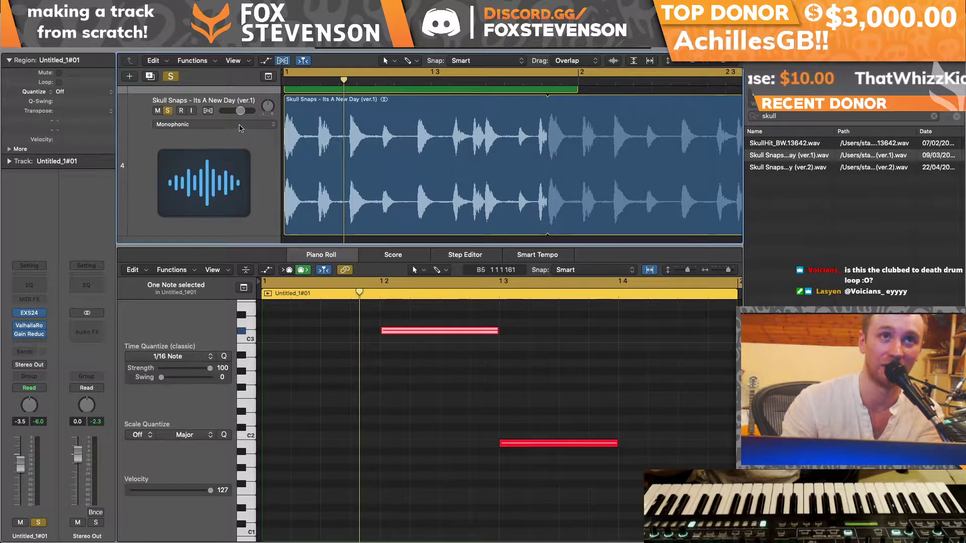
{"action": "left_click", "coordinate": [239, 124]}
{"action": "left_click", "coordinate": [211, 154]}
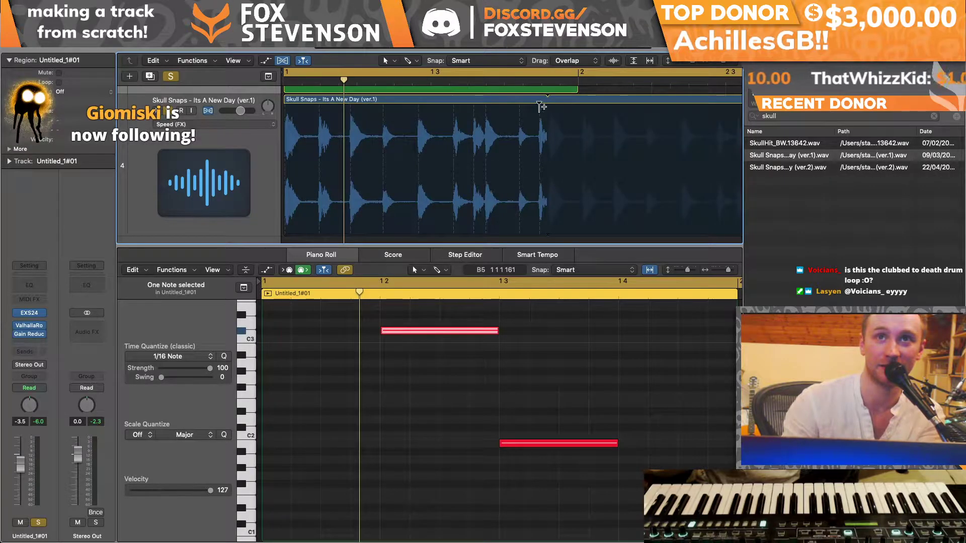
Step: Stretch the looped drum break so its end lands exactly on bar 2, and play it together with the sampler track
{"action": "left_click", "coordinate": [545, 223]}
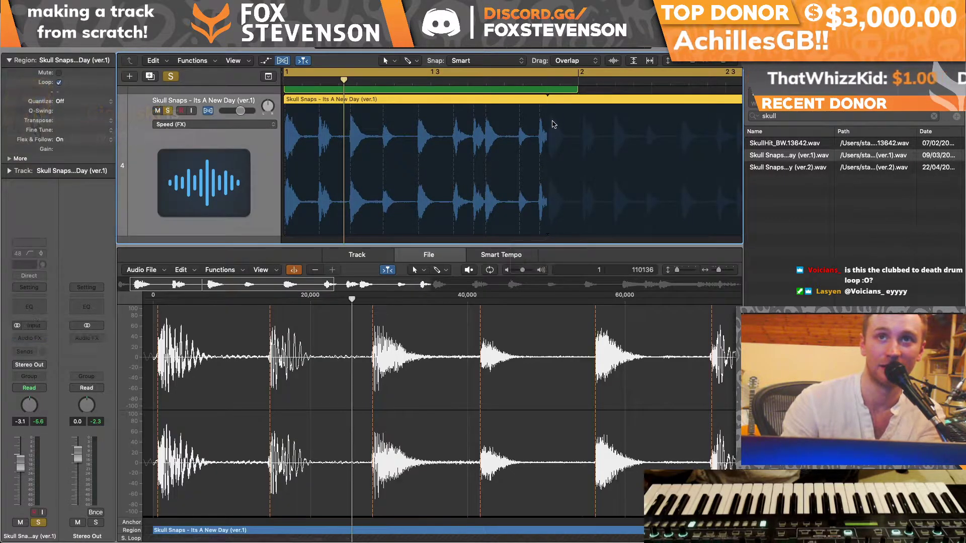
{"action": "left_click_drag", "start_coordinate": [546, 106], "coordinate": [578, 108]}
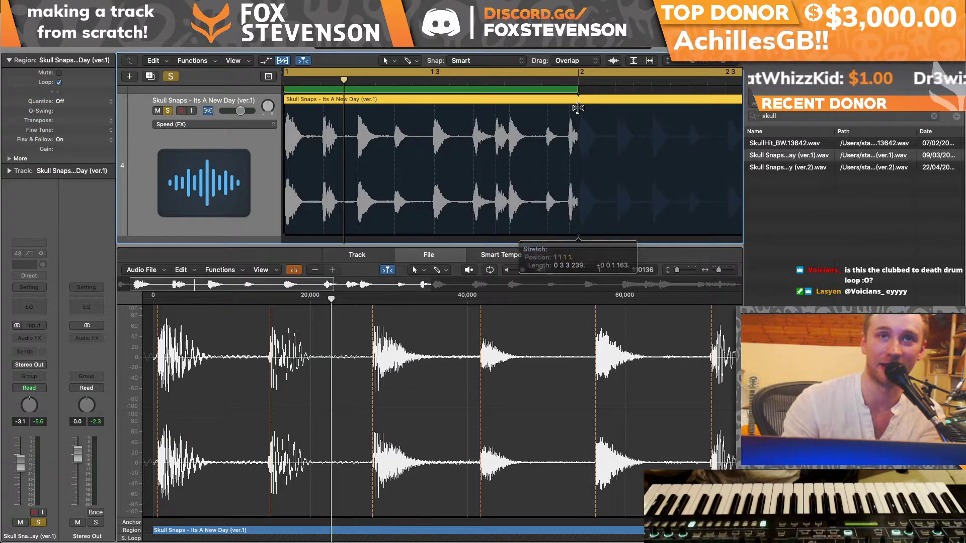
{"action": "key", "text": "x"}
{"action": "key", "text": "x"}
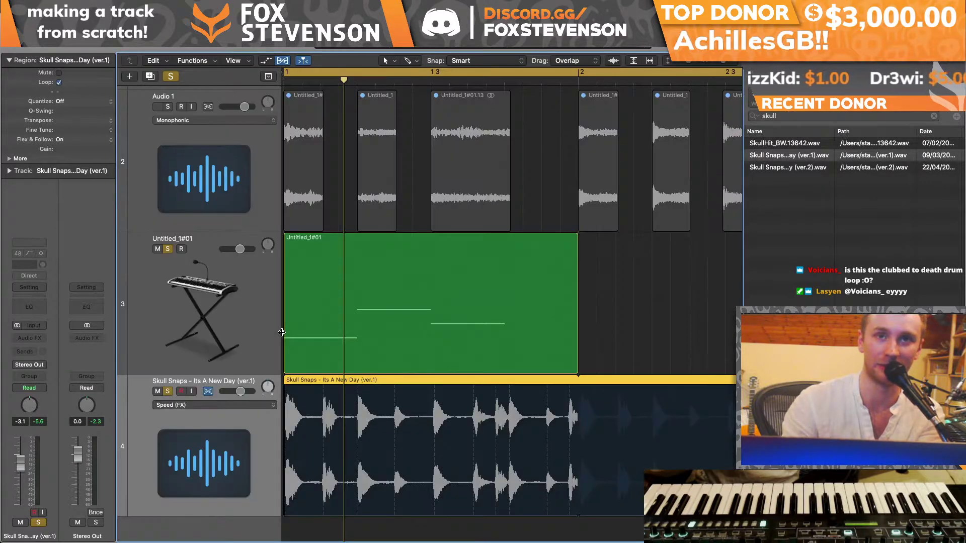
{"action": "key", "text": "space"}
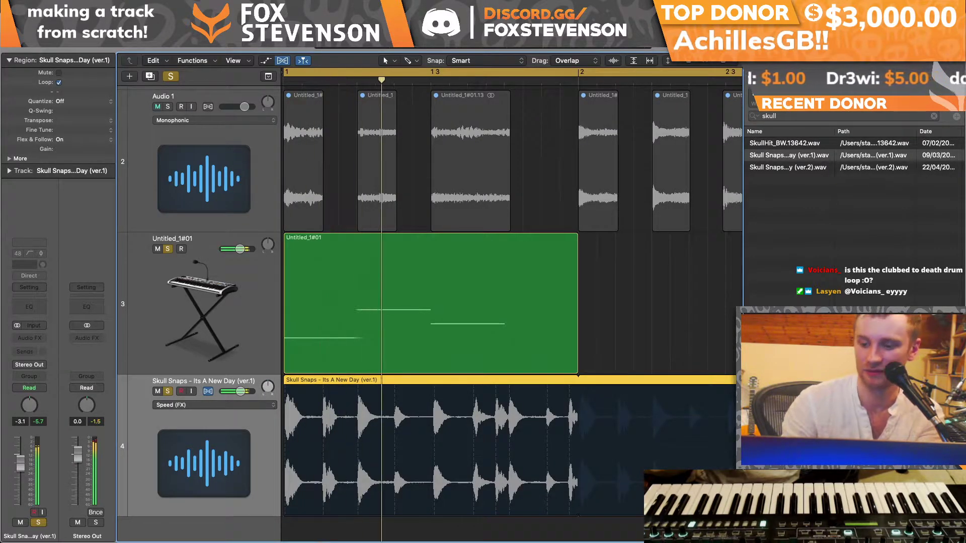
Step: Raise the beat 2 note of the sampler region to D3 and check the EXS24 sampler's settings
{"action": "double_click", "coordinate": [453, 330]}
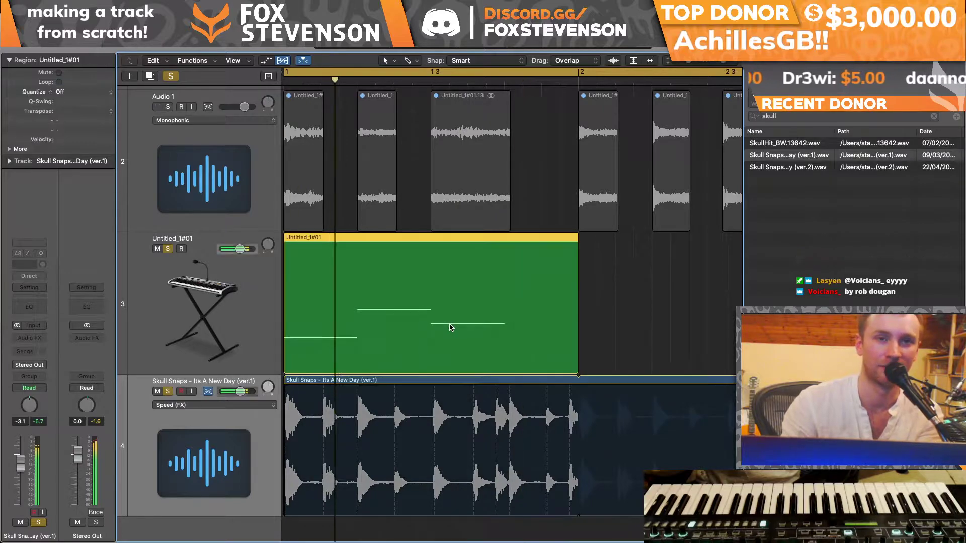
{"action": "scroll", "coordinate": [520, 448], "scroll_direction": "up", "scroll_amount": 4}
{"action": "left_click_drag", "start_coordinate": [430, 388], "coordinate": [429, 383]}
{"action": "left_click", "coordinate": [431, 384]}
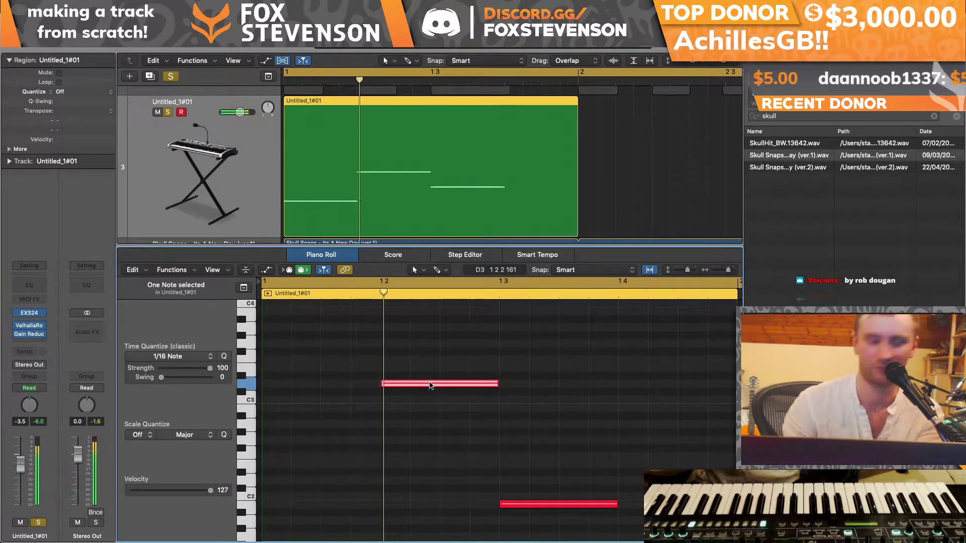
{"action": "scroll", "coordinate": [430, 385], "scroll_direction": "down", "scroll_amount": 3}
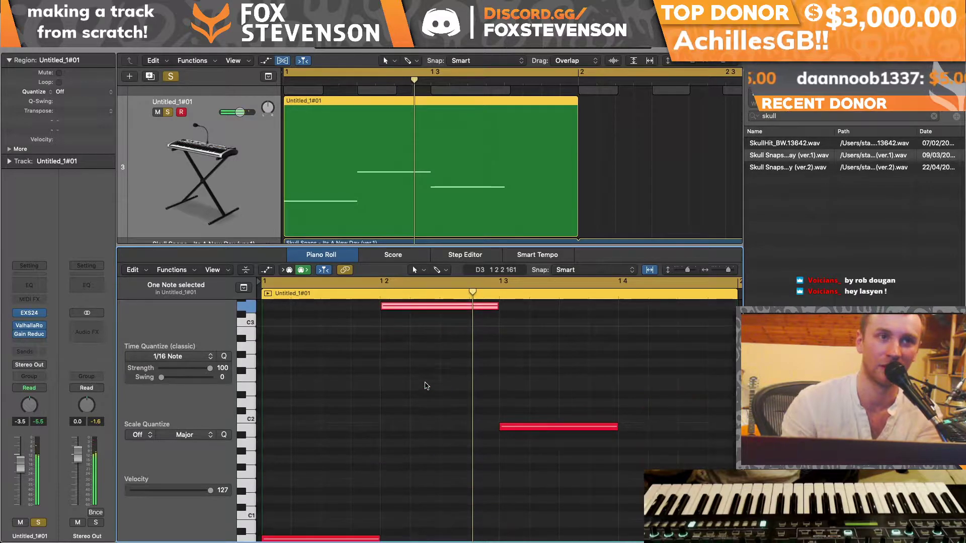
{"action": "left_click", "coordinate": [29, 313]}
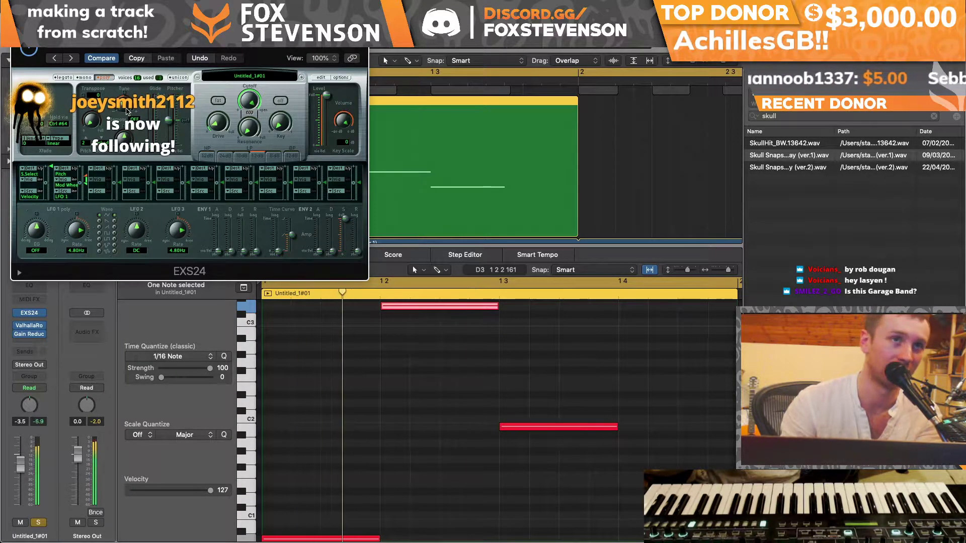
{"action": "key", "text": "super+w"}
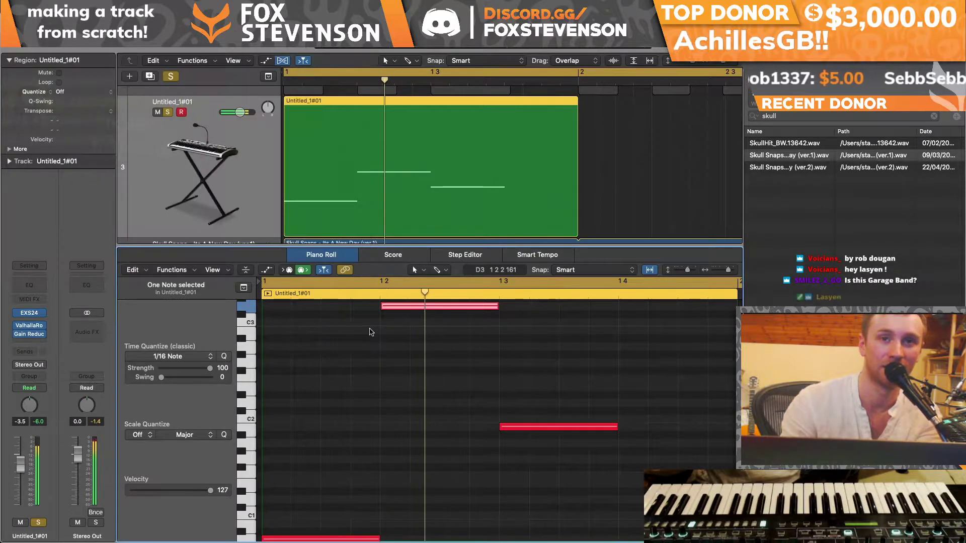
Step: Move the D3 note to the start of the bar and clear all three notes from the sampler region
{"action": "scroll", "coordinate": [449, 410], "scroll_direction": "up", "scroll_amount": 4}
{"action": "left_click_drag", "start_coordinate": [429, 390], "coordinate": [313, 382]}
{"action": "left_click_drag", "start_coordinate": [323, 349], "coordinate": [609, 542]}
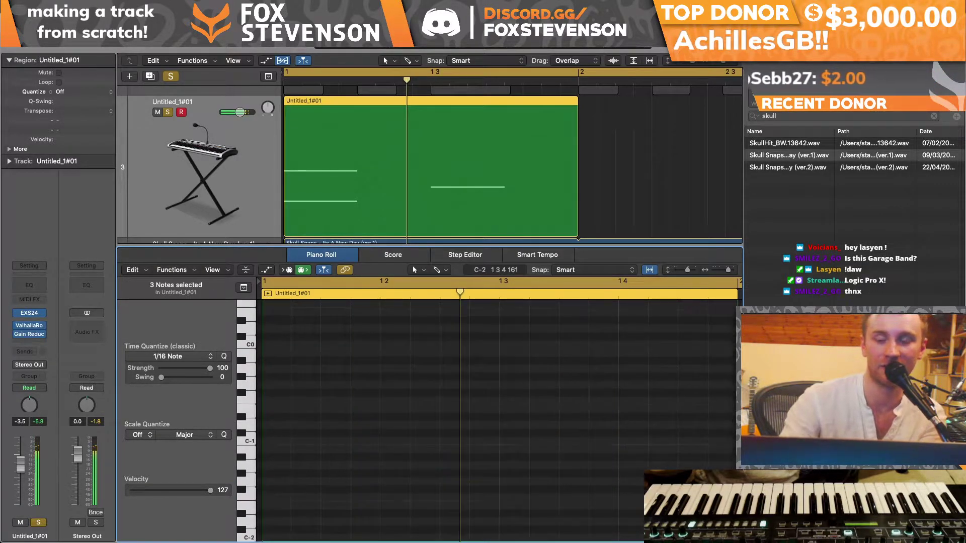
{"action": "left_click", "coordinate": [415, 145]}
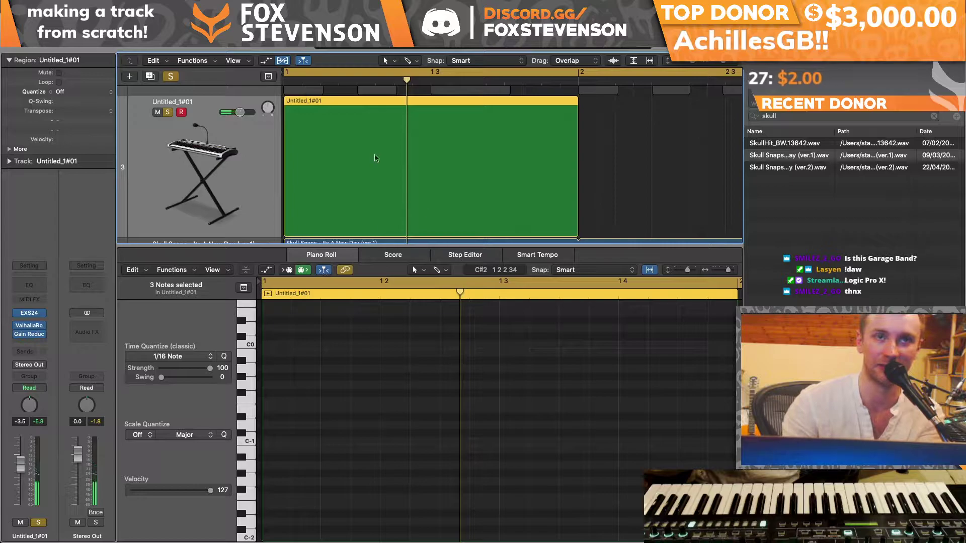
{"action": "key", "text": "p"}
{"action": "double_click", "coordinate": [425, 342]}
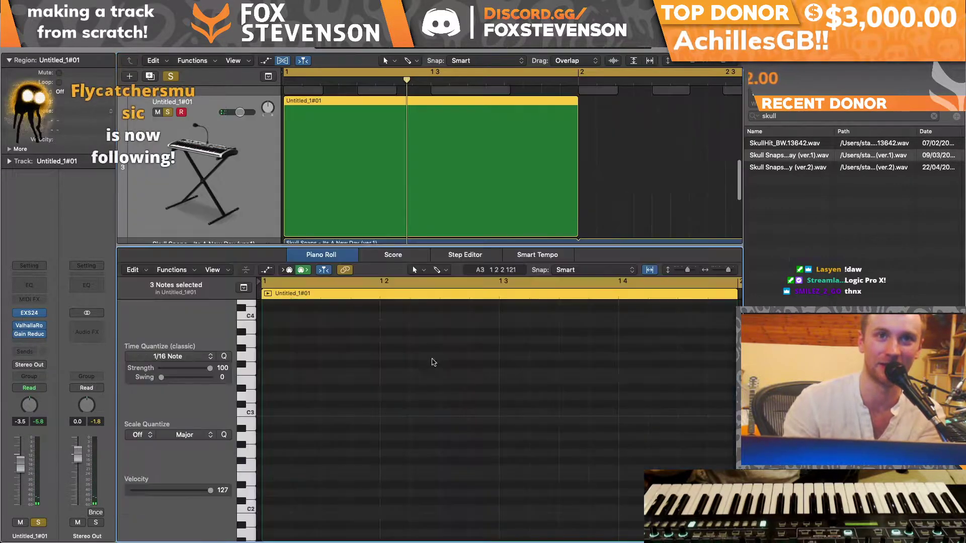
{"action": "left_click", "coordinate": [31, 313]}
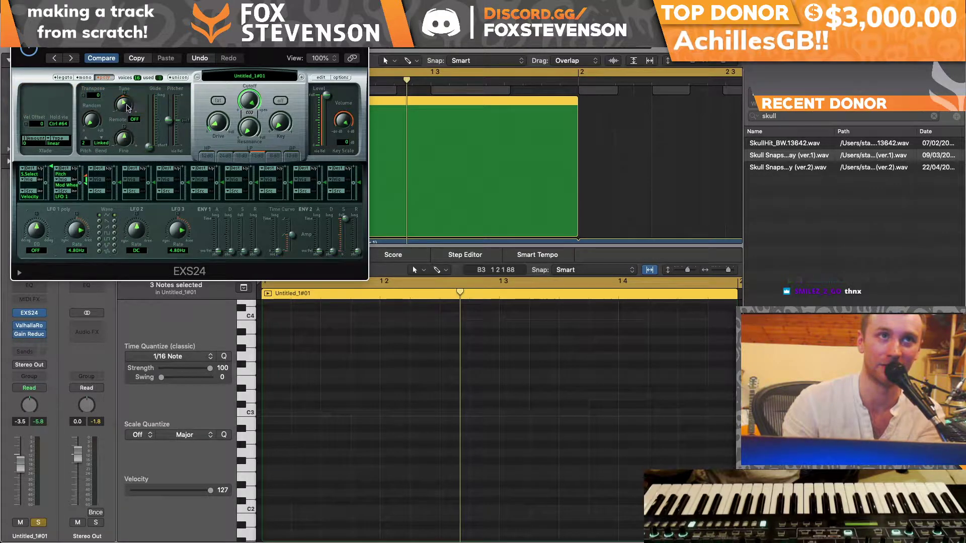
{"action": "key", "text": "v"}
{"action": "key", "text": "p"}
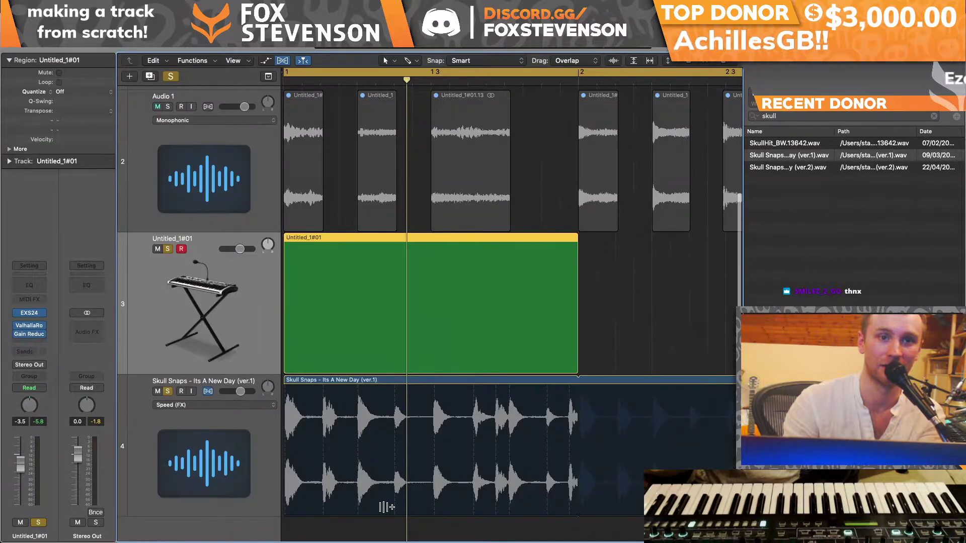
Step: Add eighth notes to the empty sampler region: A#1 on beat 1 and D1 on its offbeat
{"action": "double_click", "coordinate": [406, 301]}
{"action": "scroll", "coordinate": [254, 439], "scroll_direction": "down", "scroll_amount": 3}
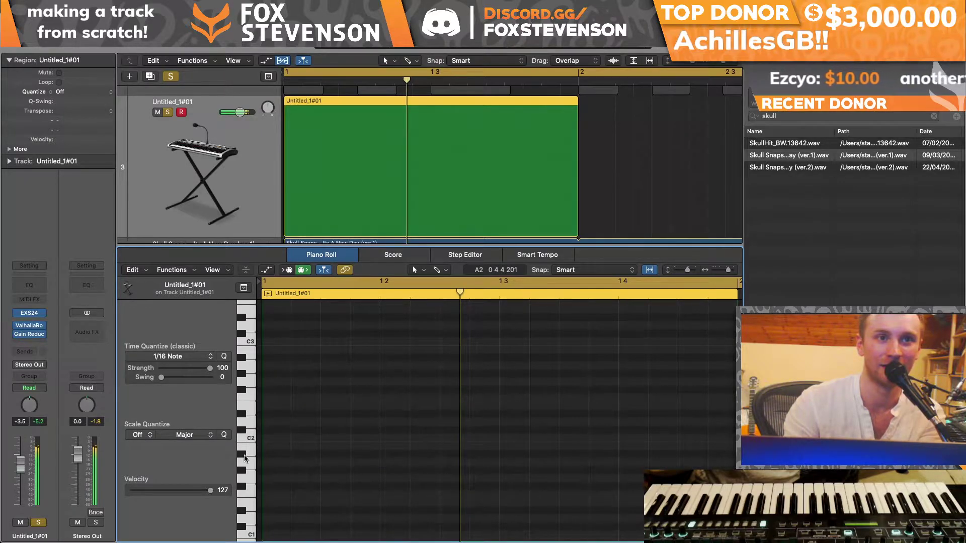
{"action": "mouse_move", "coordinate": [266, 456]}
{"action": "left_mouse_down"}
{"action": "mouse_move", "coordinate": [378, 454]}
{"action": "mouse_move", "coordinate": [321, 455]}
{"action": "mouse_move", "coordinate": [329, 458]}
{"action": "mouse_move", "coordinate": [329, 517]}
{"action": "left_mouse_up"}
{"action": "left_click", "coordinate": [330, 455], "text": "super"}
{"action": "scroll", "coordinate": [329, 513], "scroll_direction": "down", "scroll_amount": 5}
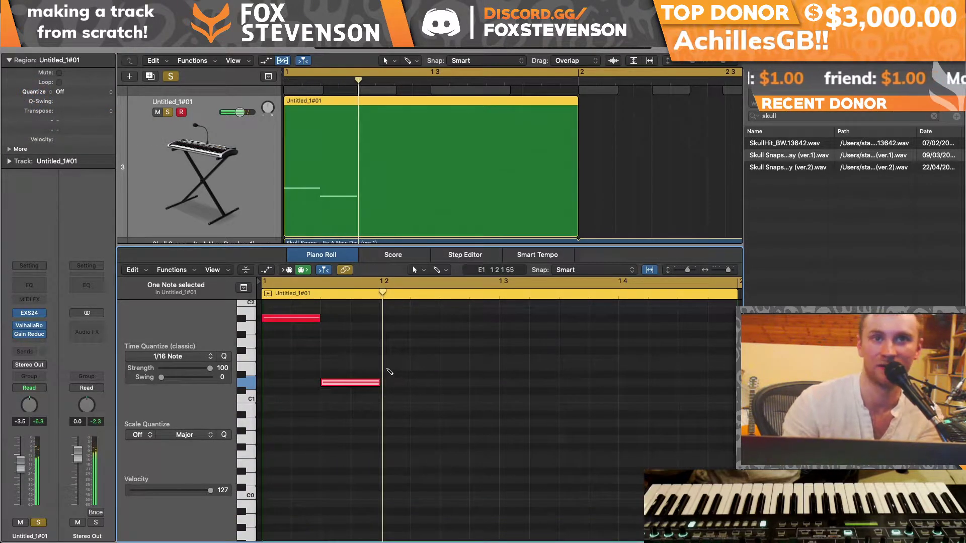
Step: Add eighth notes E0 on beat 2 and A#1 on its offbeat
{"action": "left_click_drag", "start_coordinate": [389, 370], "coordinate": [389, 466]}
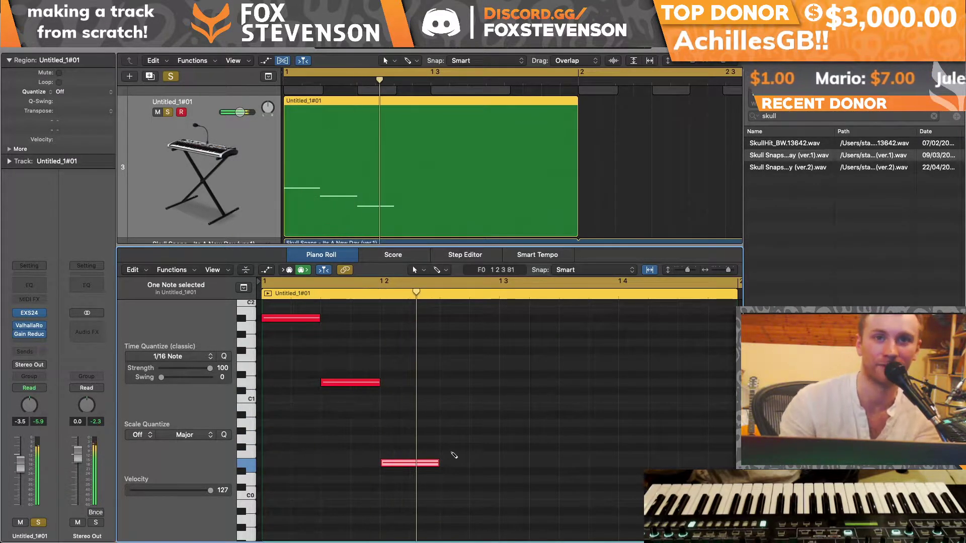
{"action": "left_click", "coordinate": [447, 455], "text": "super"}
{"action": "left_click_drag", "start_coordinate": [457, 462], "coordinate": [459, 388]}
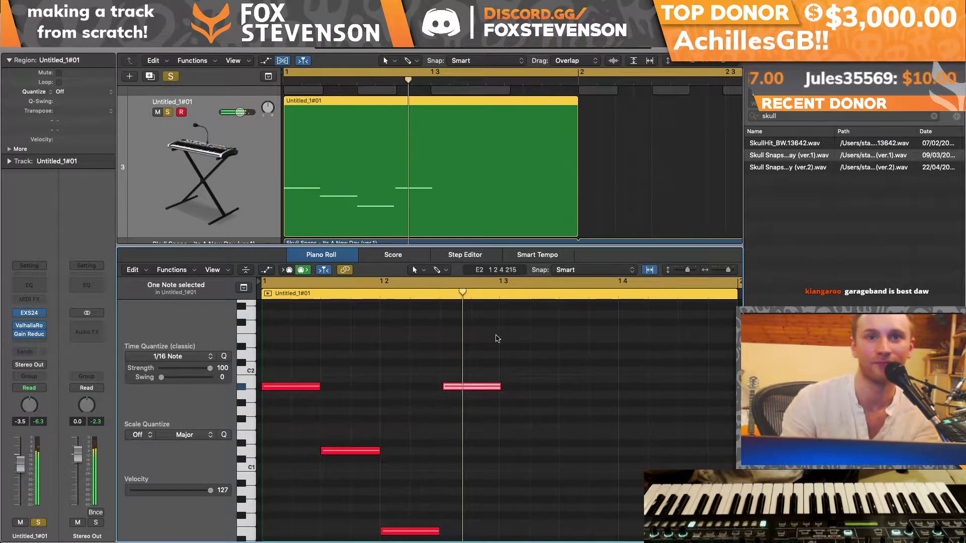
Step: Add eighth notes F#2 on beat 3 and A0 on its offbeat
{"action": "left_click_drag", "start_coordinate": [731, 270], "coordinate": [717, 273]}
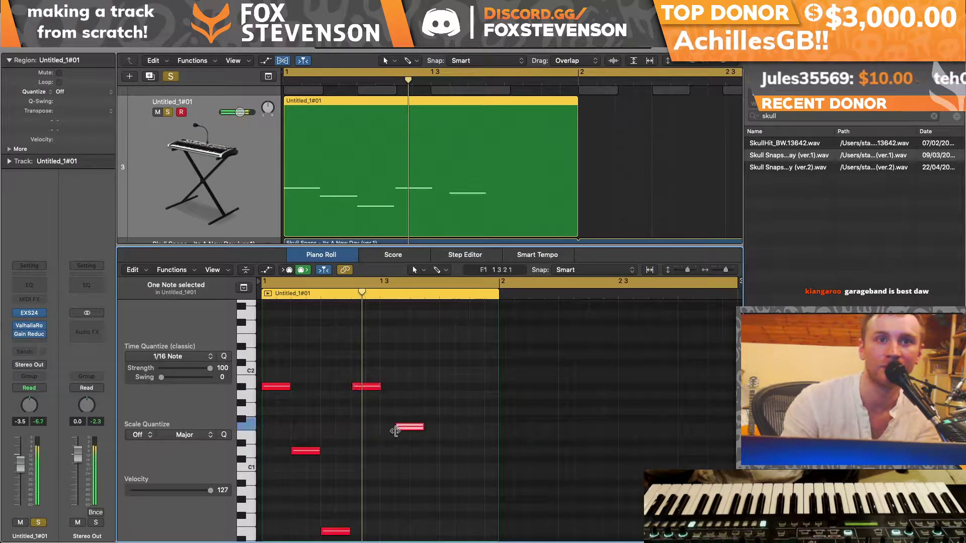
{"action": "left_click_drag", "start_coordinate": [404, 426], "coordinate": [433, 492]}
{"action": "left_click", "coordinate": [423, 492]}
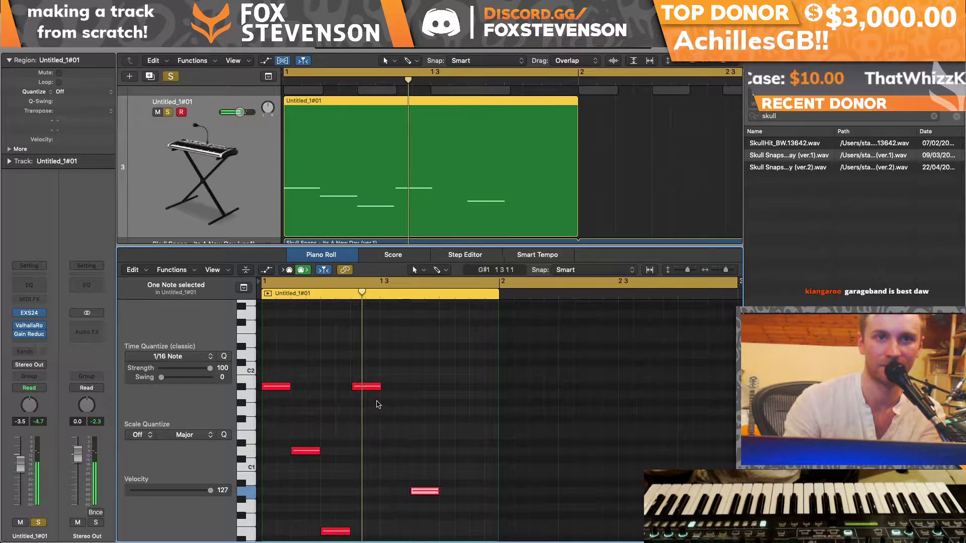
{"action": "left_click", "coordinate": [390, 451]}
{"action": "left_click_drag", "start_coordinate": [388, 452], "coordinate": [389, 321]}
{"action": "left_click_drag", "start_coordinate": [389, 325], "coordinate": [389, 325]}
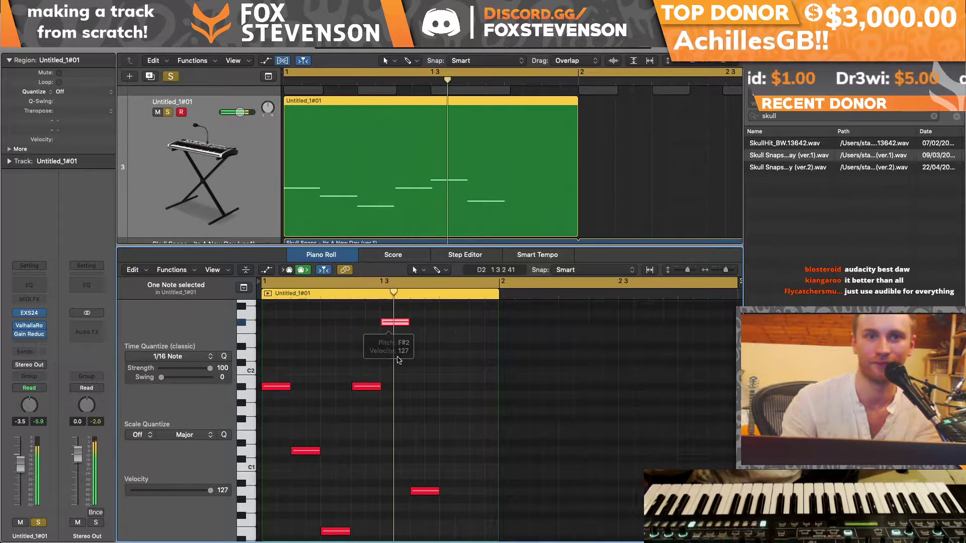
Step: Add eighth notes C#1 on beat 4 and D2 on its offbeat
{"action": "left_click", "coordinate": [448, 485], "text": "super"}
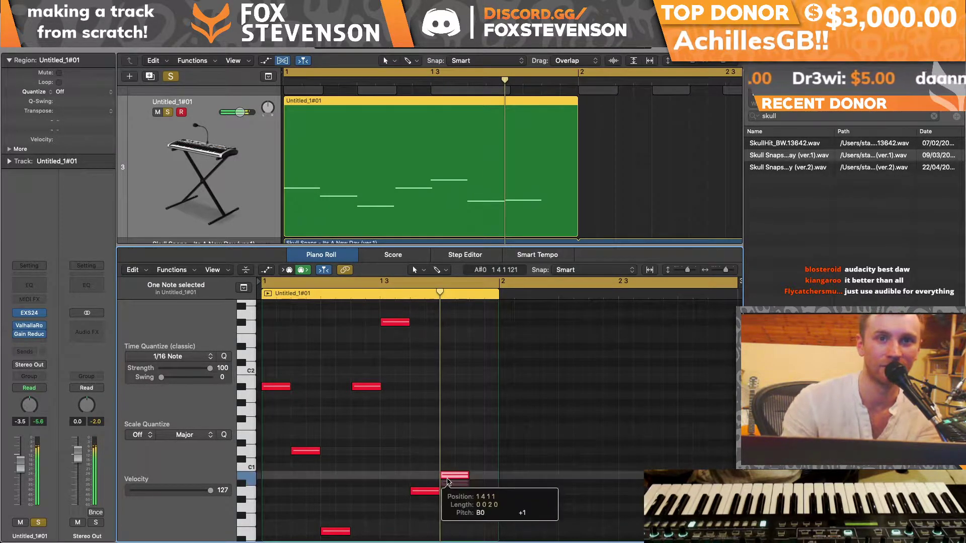
{"action": "left_click", "coordinate": [481, 460]}
{"action": "left_click_drag", "start_coordinate": [481, 461], "coordinate": [481, 452]}
{"action": "left_click_drag", "start_coordinate": [453, 485], "coordinate": [488, 360]}
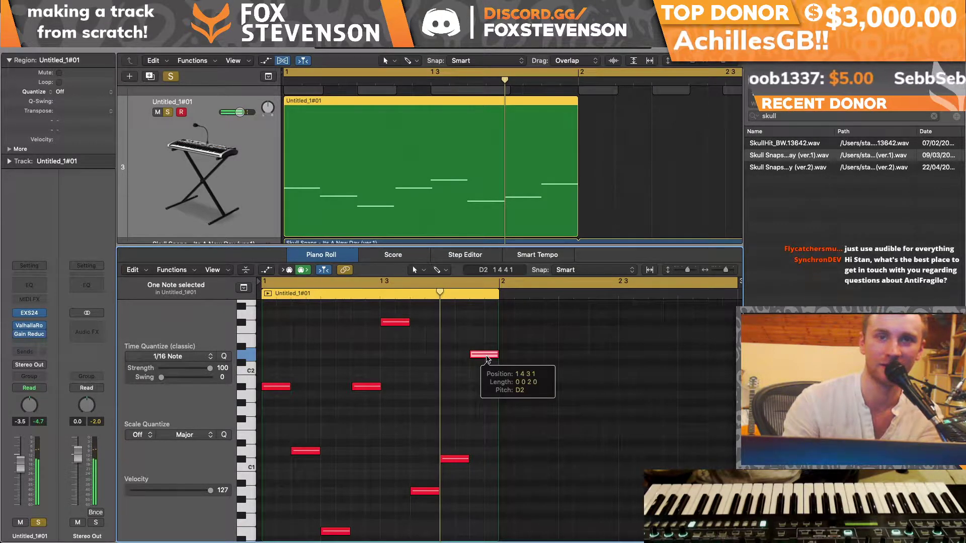
Step: Move the D2 note to beat 2 of bar 2, and rework beat 4 of bar 1 as F2 followed by B0 on the offbeat
{"action": "left_click_drag", "start_coordinate": [487, 358], "coordinate": [577, 358]}
{"action": "left_click", "coordinate": [477, 339]}
{"action": "mouse_move", "coordinate": [478, 338]}
{"action": "left_mouse_down"}
{"action": "mouse_move", "coordinate": [478, 324]}
{"action": "mouse_move", "coordinate": [450, 331]}
{"action": "left_mouse_up"}
{"action": "left_click_drag", "start_coordinate": [450, 463], "coordinate": [480, 478]}
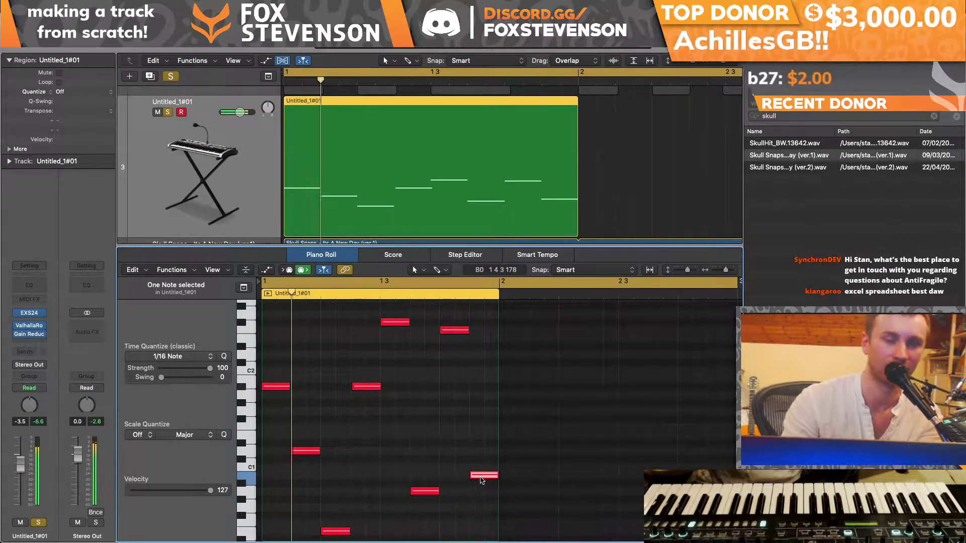
Step: Extend the sampler region through most of bar 2 and add B1 on its beat 1 with E1 on the offbeat
{"action": "left_click_drag", "start_coordinate": [576, 220], "coordinate": [821, 191]}
{"action": "left_click_drag", "start_coordinate": [720, 61], "coordinate": [715, 62]}
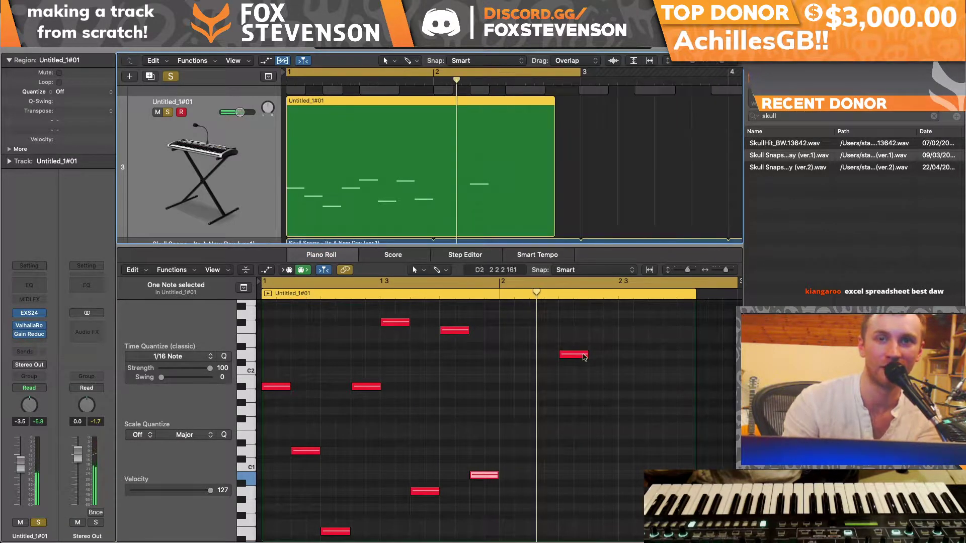
{"action": "left_click", "coordinate": [577, 355]}
{"action": "left_click", "coordinate": [517, 372], "text": "super"}
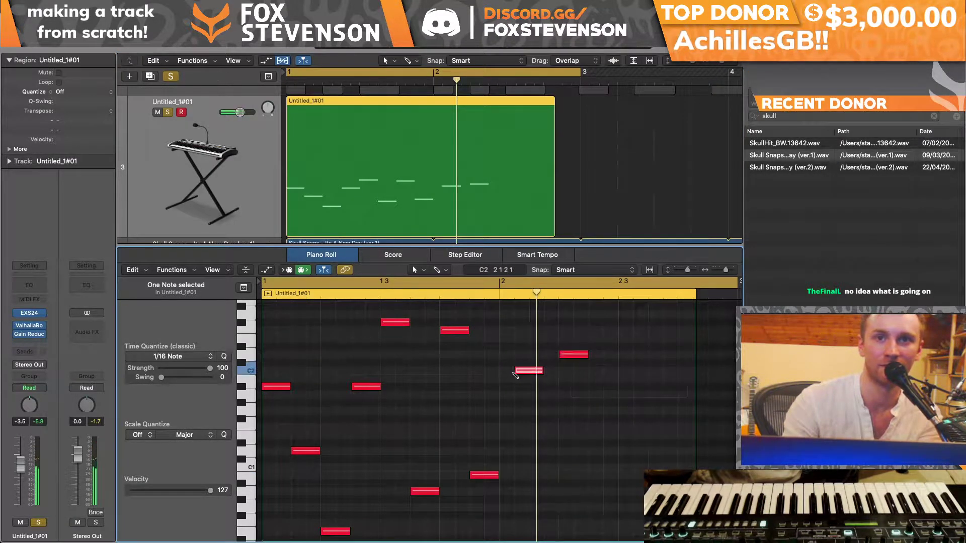
{"action": "left_click_drag", "start_coordinate": [526, 371], "coordinate": [541, 437]}
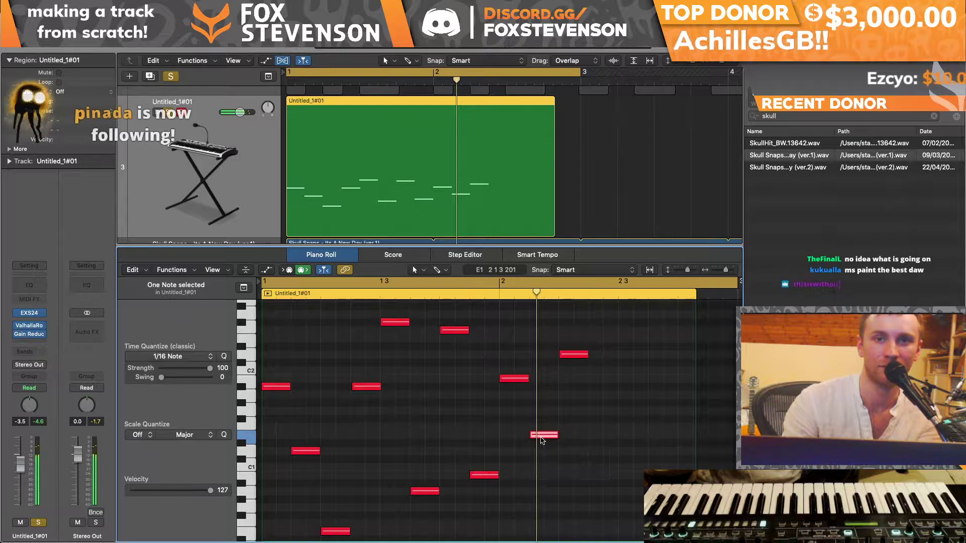
{"action": "left_click", "coordinate": [540, 437]}
Step: Lower the E1 note in bar 2 to D#1 and add a C#3 note on beat 3 of bar 2
{"action": "key", "text": "space"}
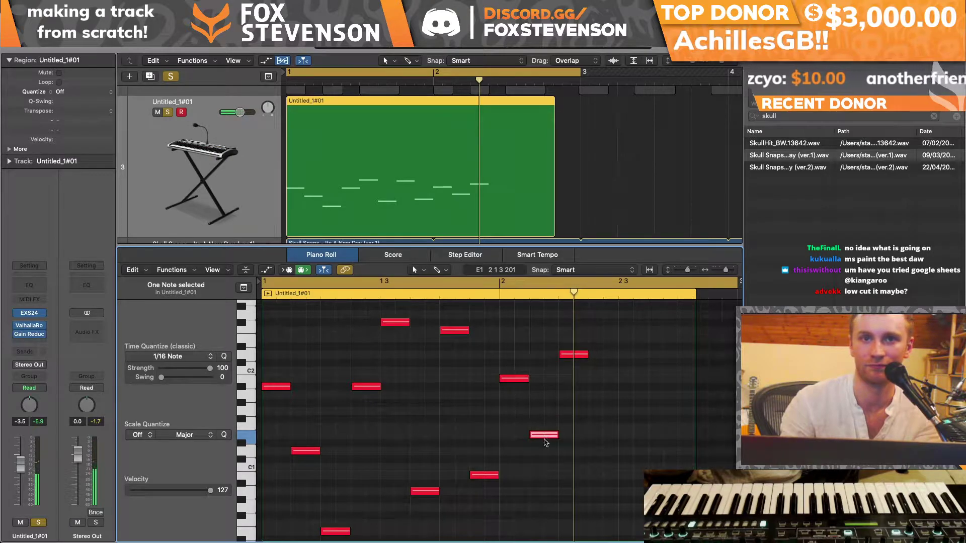
{"action": "left_click_drag", "start_coordinate": [546, 440], "coordinate": [546, 448]}
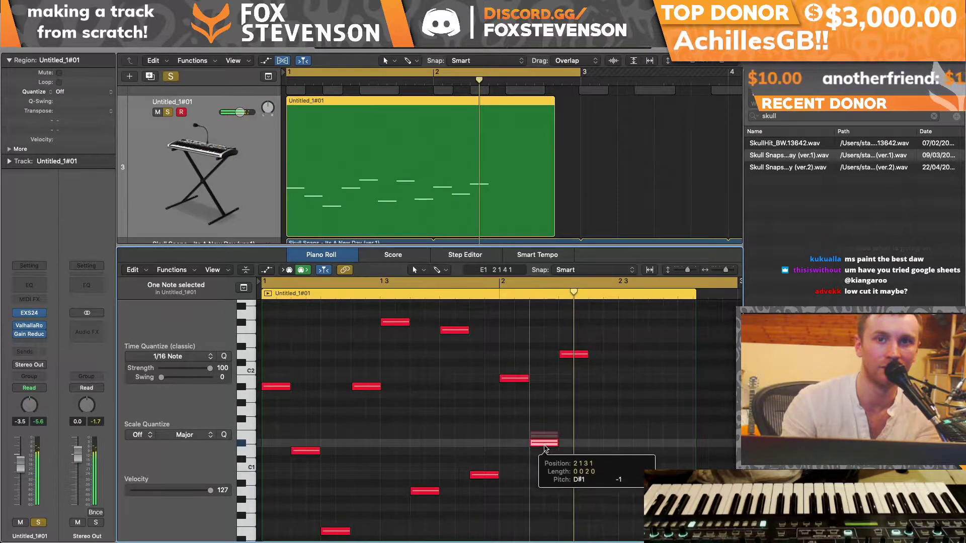
{"action": "key", "text": "space"}
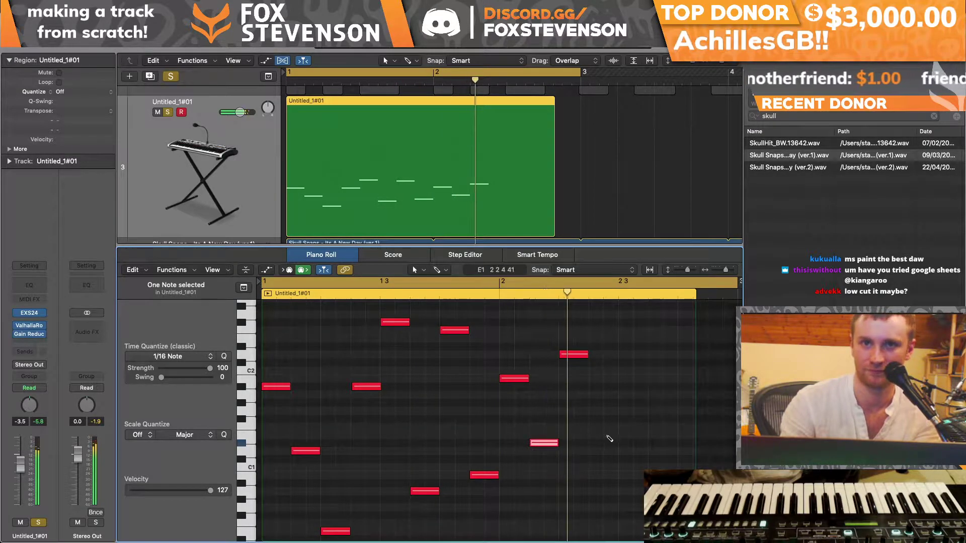
{"action": "left_click_drag", "start_coordinate": [617, 437], "coordinate": [632, 309]}
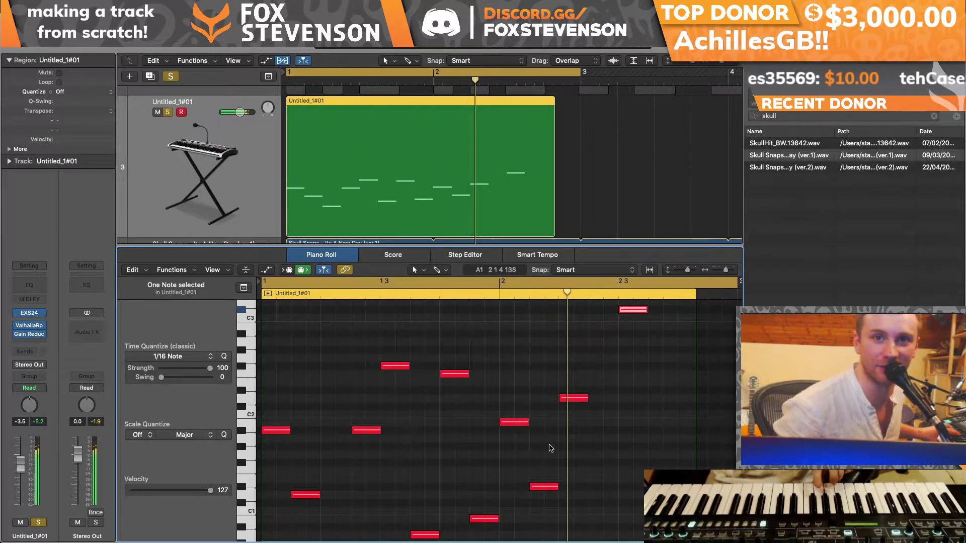
Step: Raise the note at the start of bar 2 to G2 and lengthen it to a full beat in place of the D#1 note
{"action": "left_click_drag", "start_coordinate": [515, 422], "coordinate": [518, 359]}
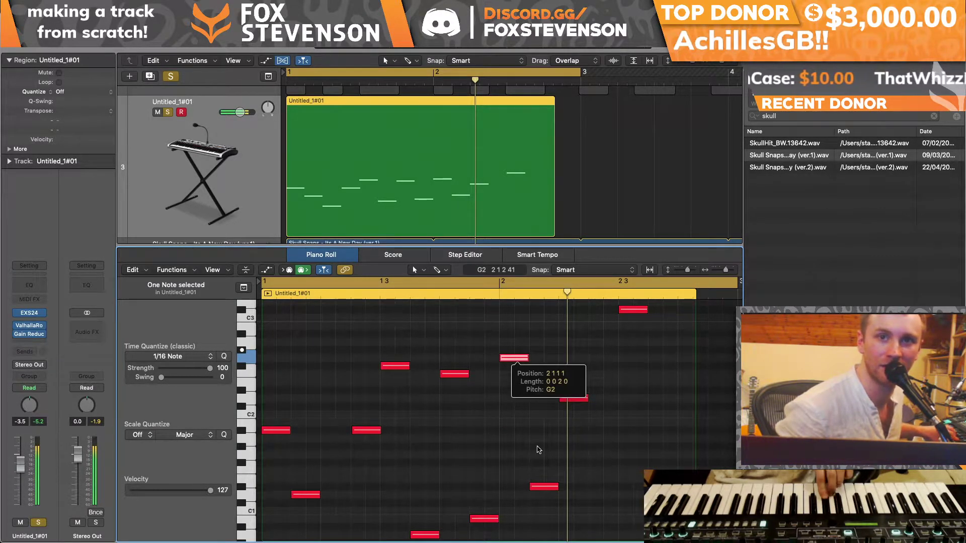
{"action": "left_click", "coordinate": [537, 486]}
{"action": "left_click_drag", "start_coordinate": [541, 486], "coordinate": [557, 357]}
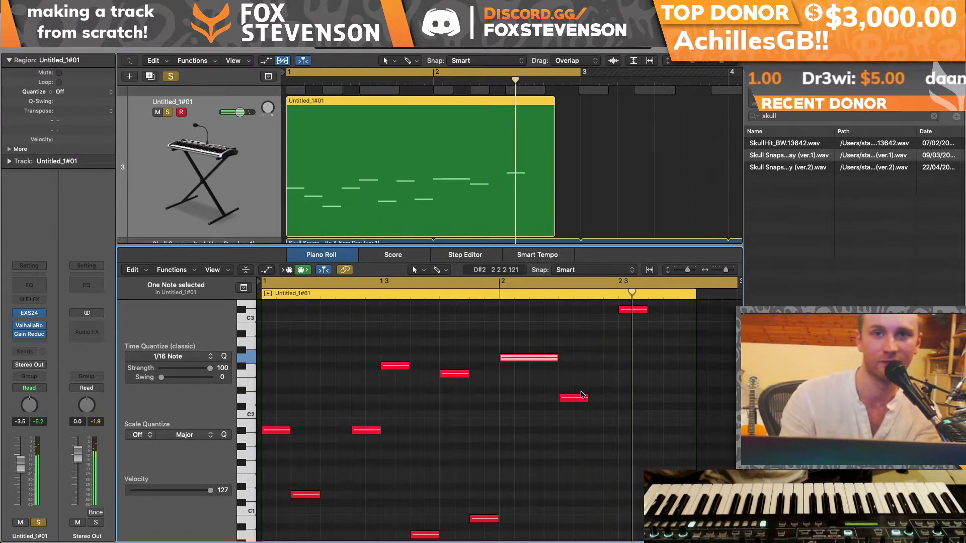
Step: Lengthen the notes on beats 2 and 3 of bar 2 to a full beat each and lower the beat 3 note to B1
{"action": "left_click_drag", "start_coordinate": [586, 400], "coordinate": [645, 335]}
{"action": "left_click", "coordinate": [629, 383], "text": "super"}
{"action": "left_click", "coordinate": [656, 321]}
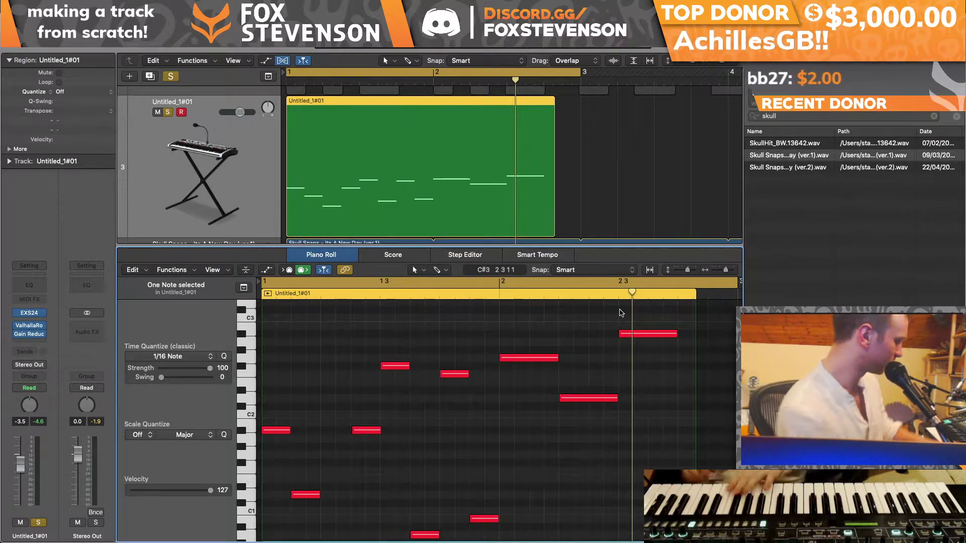
{"action": "left_click", "coordinate": [189, 191]}
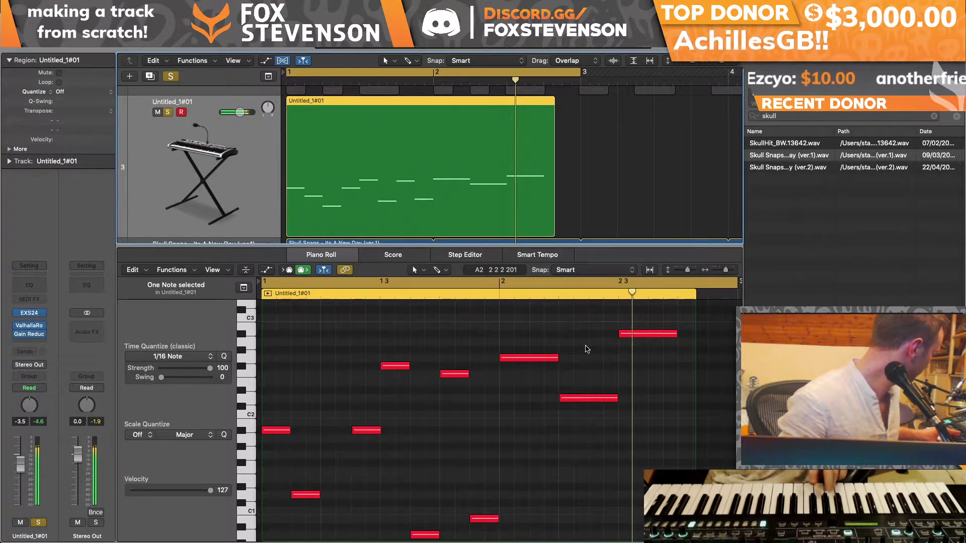
{"action": "left_click_drag", "start_coordinate": [636, 332], "coordinate": [639, 418]}
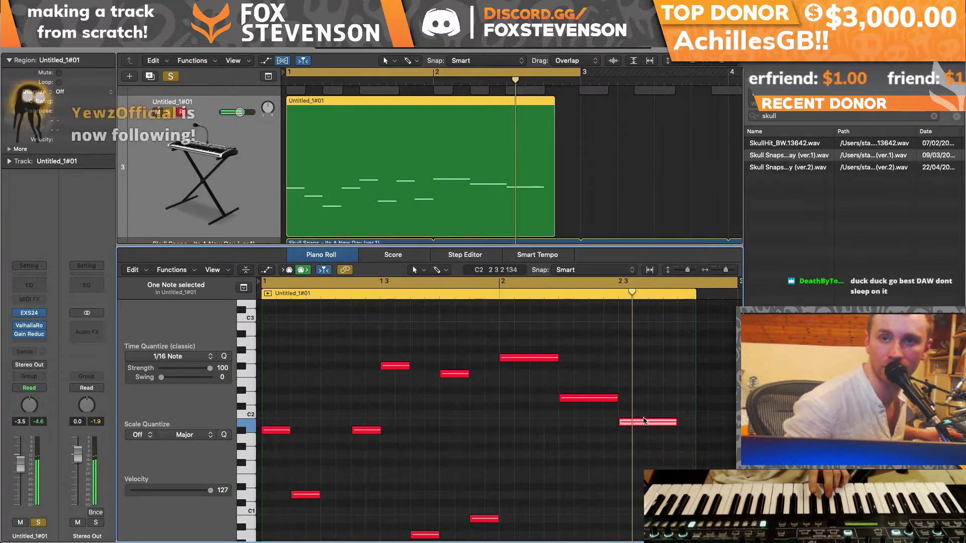
Step: Add a one-beat C#2 note on beat 4 of bar 2 and extend the sampler region to the start of bar 3
{"action": "left_click", "coordinate": [682, 382]}
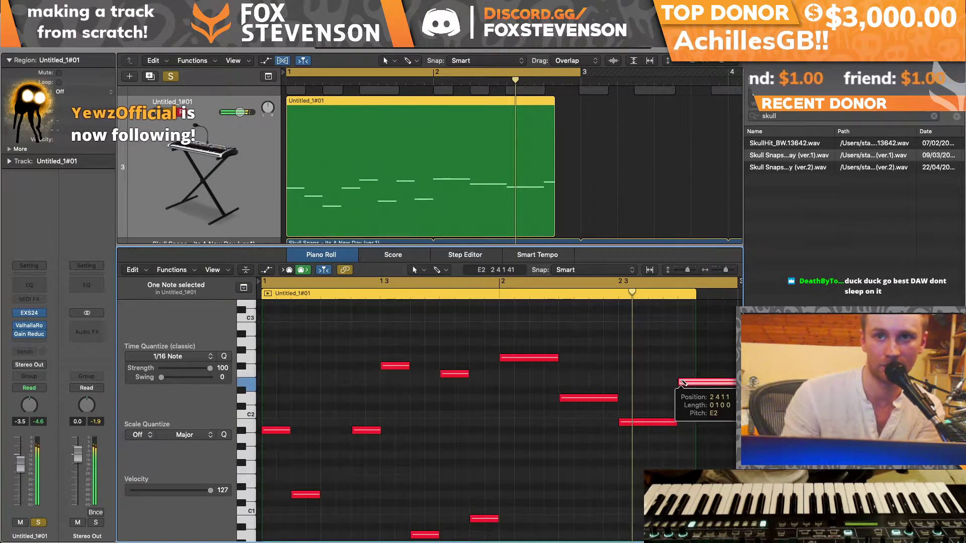
{"action": "left_click_drag", "start_coordinate": [690, 376], "coordinate": [691, 377]}
{"action": "left_click_drag", "start_coordinate": [553, 227], "coordinate": [579, 227]}
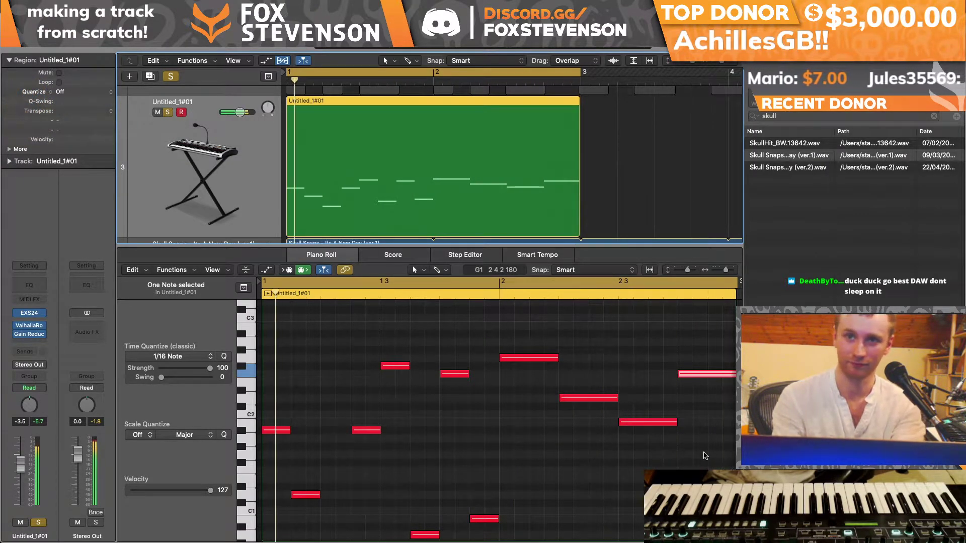
{"action": "left_click_drag", "start_coordinate": [700, 374], "coordinate": [700, 410]}
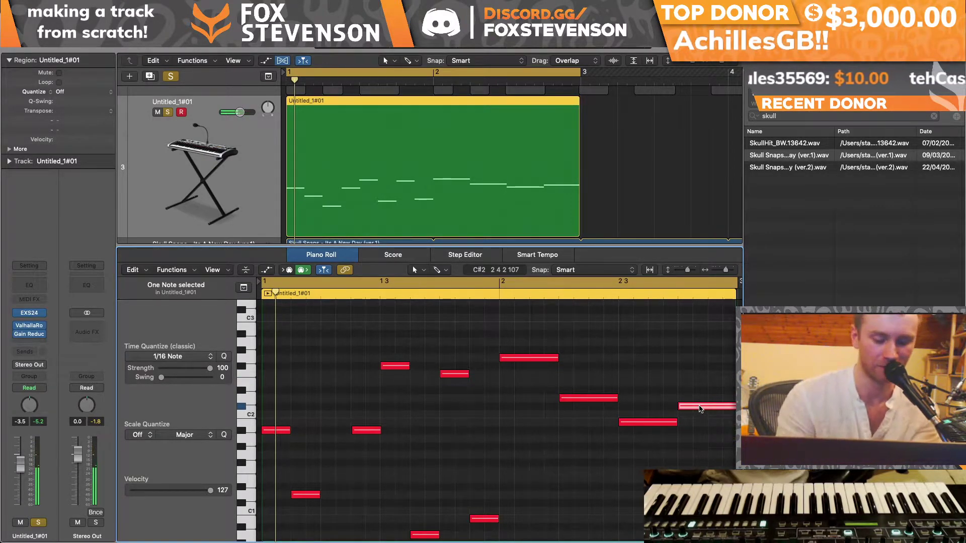
Step: Take the Skull Snaps break track out of solo and play the sampler pattern on its own
{"action": "left_click", "coordinate": [29, 313]}
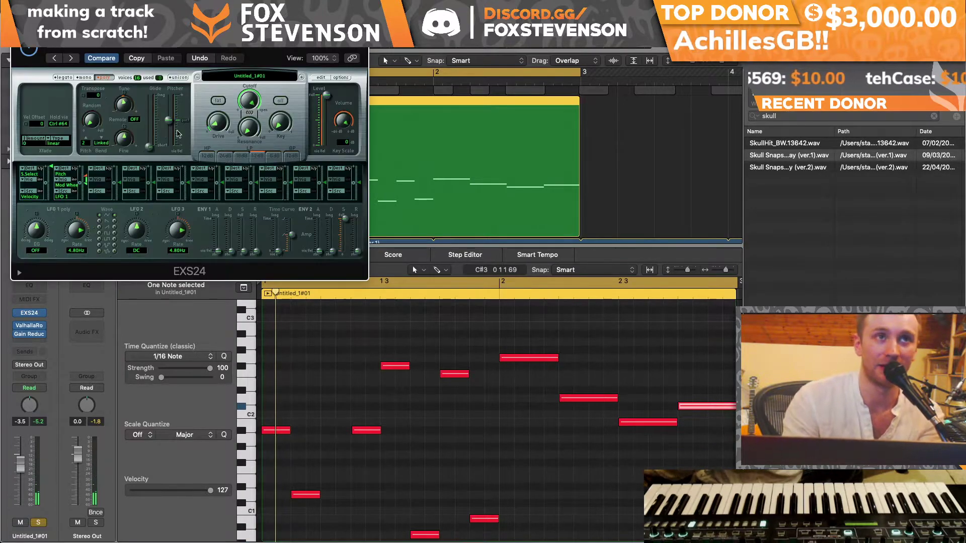
{"action": "key", "text": "super+w"}
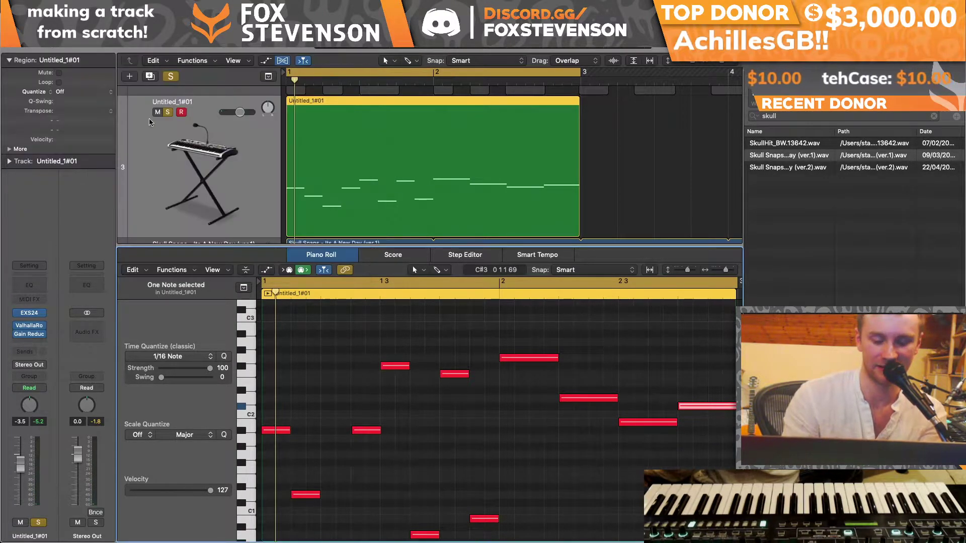
{"action": "key", "text": "x"}
{"action": "key", "text": "x"}
{"action": "left_click", "coordinate": [156, 392]}
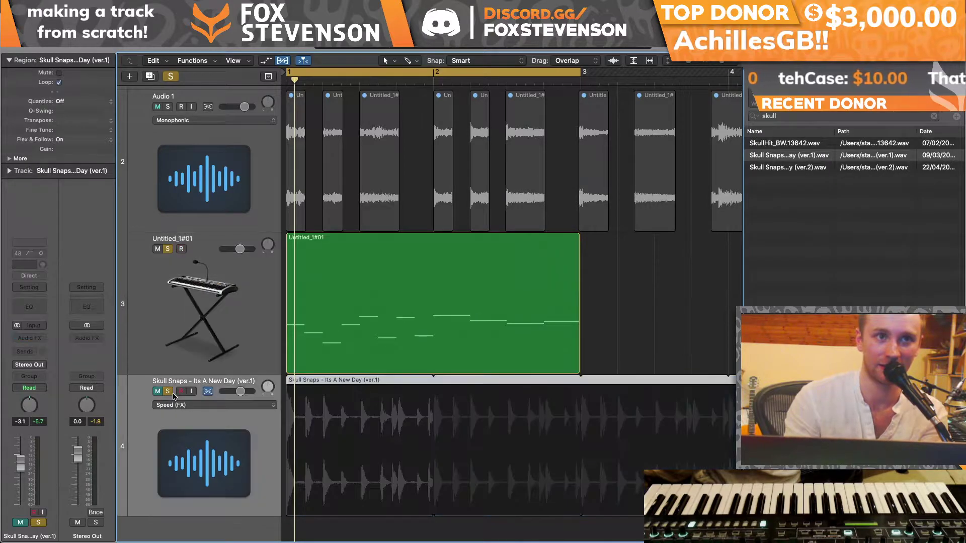
{"action": "key", "text": "space"}
{"action": "left_click", "coordinate": [496, 247]}
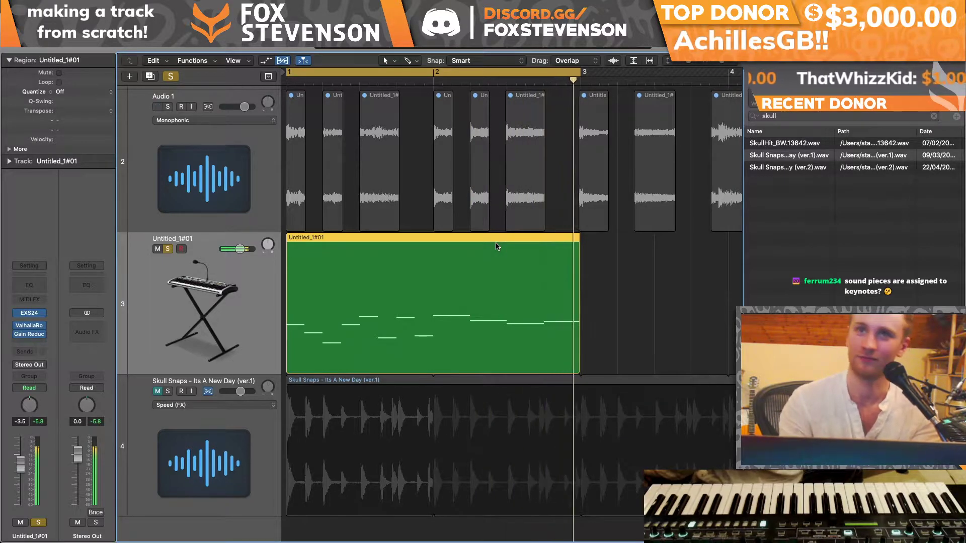
{"action": "left_click", "coordinate": [29, 313]}
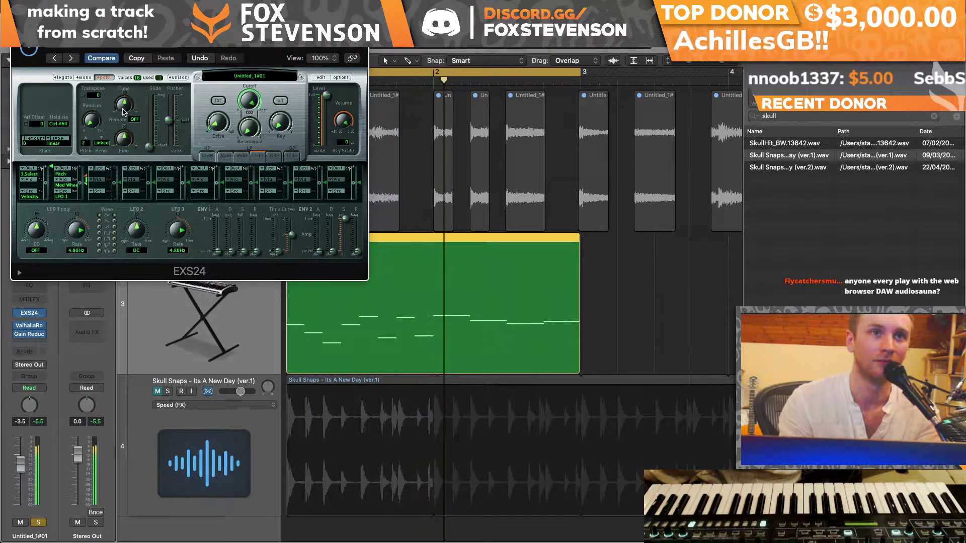
{"action": "left_click", "coordinate": [19, 31]}
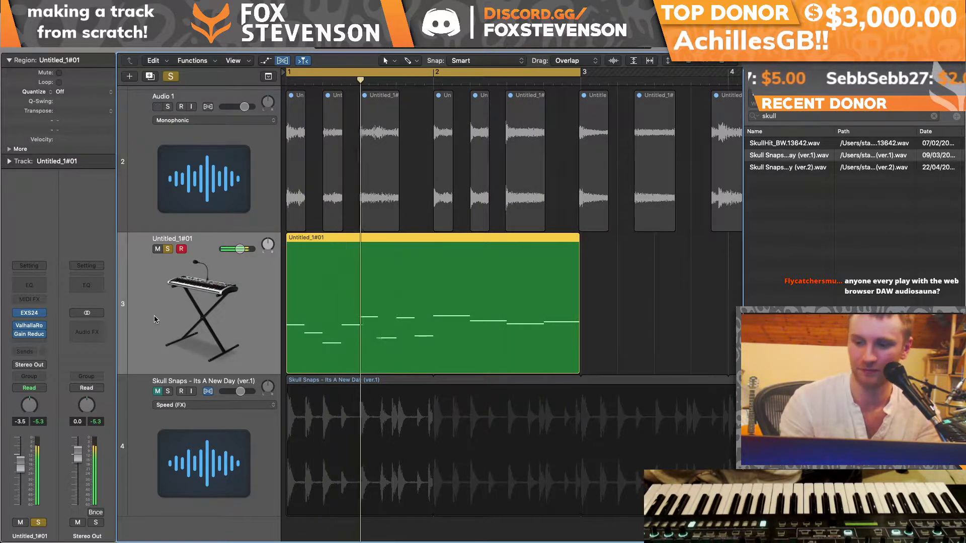
Step: Delete the looped Skull Snaps break region from its track
{"action": "left_click", "coordinate": [312, 386]}
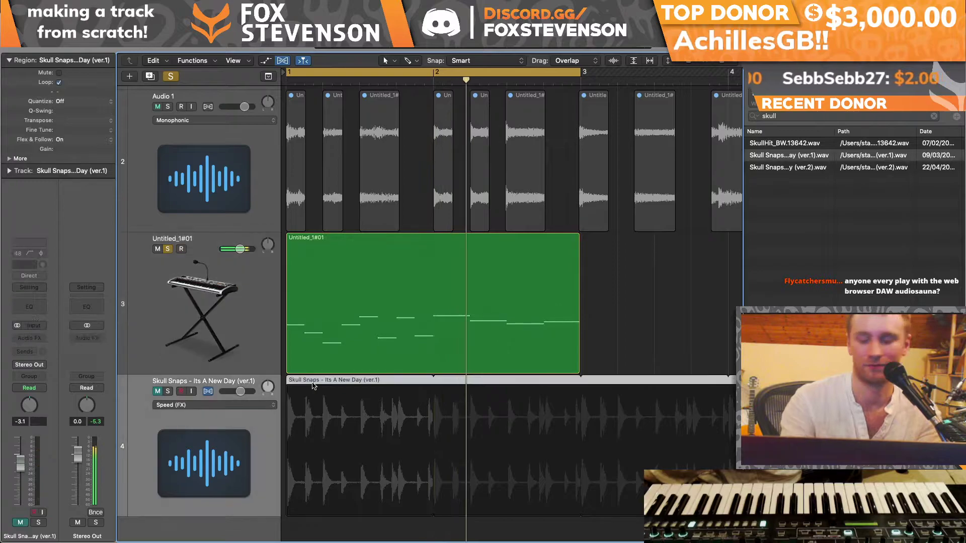
{"action": "key", "text": "BackSpace"}
{"action": "left_click", "coordinate": [158, 392]}
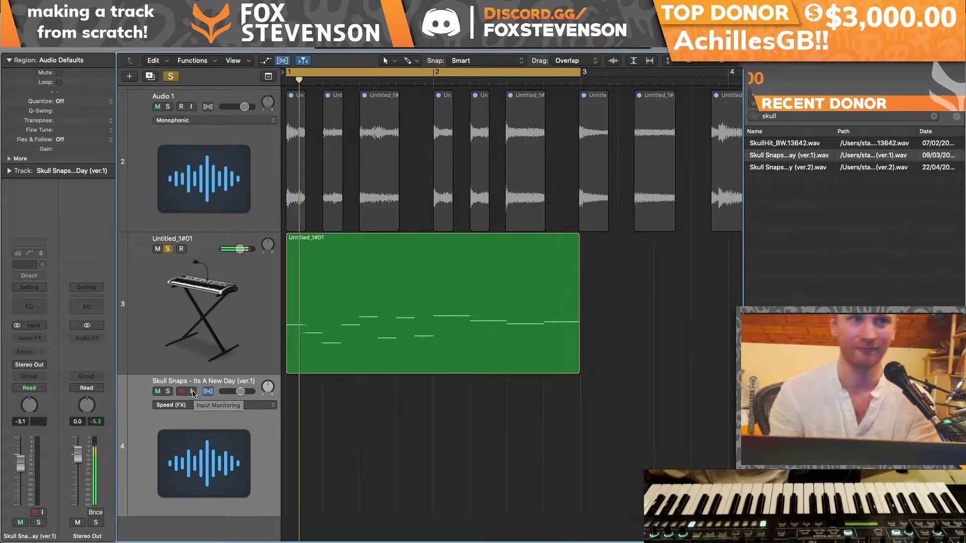
Step: Set the sampler track's ValhallaRoom reverb to a decay of 0.46 s and a high cut of 15000 Hz
{"action": "left_click", "coordinate": [149, 315]}
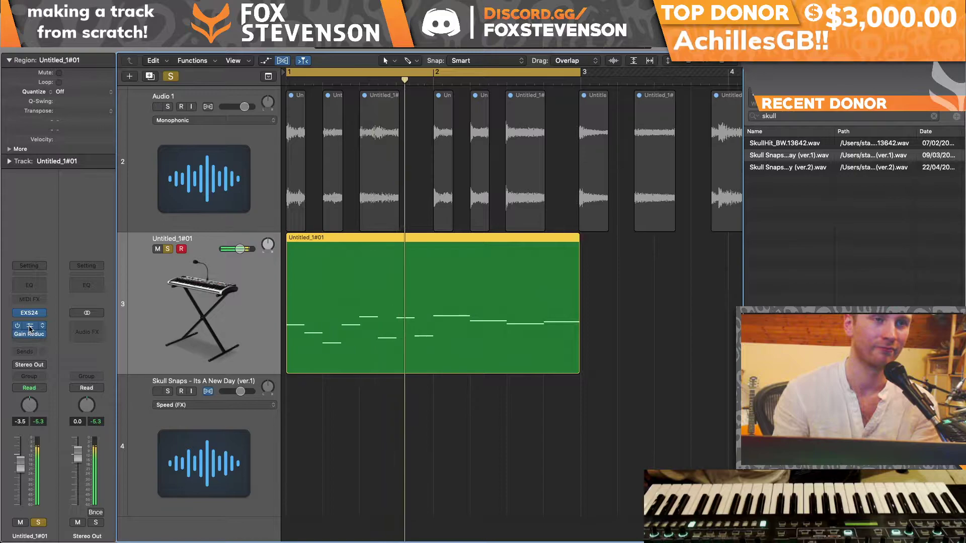
{"action": "left_click", "coordinate": [28, 326]}
{"action": "left_click_drag", "start_coordinate": [106, 225], "coordinate": [105, 213]}
{"action": "left_click_drag", "start_coordinate": [139, 181], "coordinate": [139, 110]}
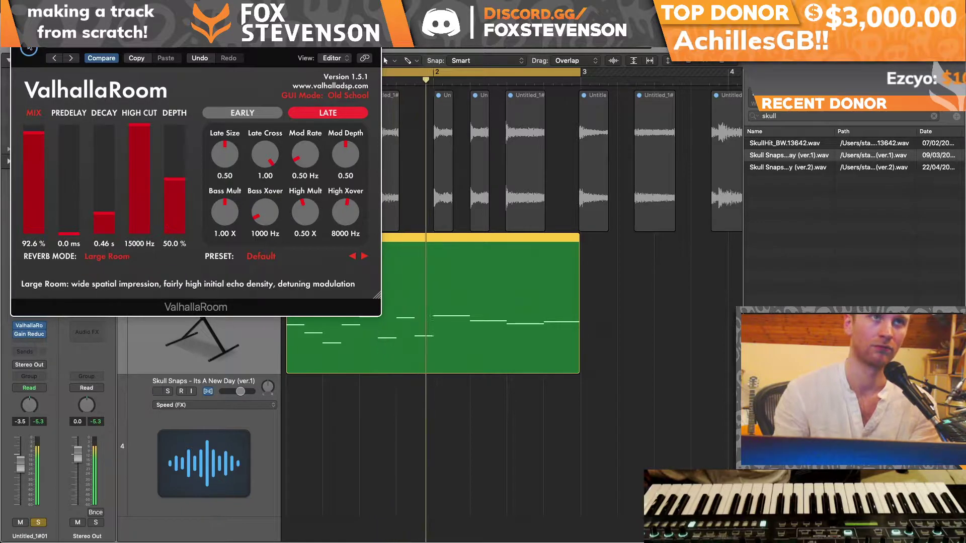
{"action": "key", "text": "super+w"}
Step: Insert FF Pro-Q 3 between ValhallaRoom and the gain reduction plug-in on the sampler track and adjust its EQ curve
{"action": "left_click", "coordinate": [30, 312]}
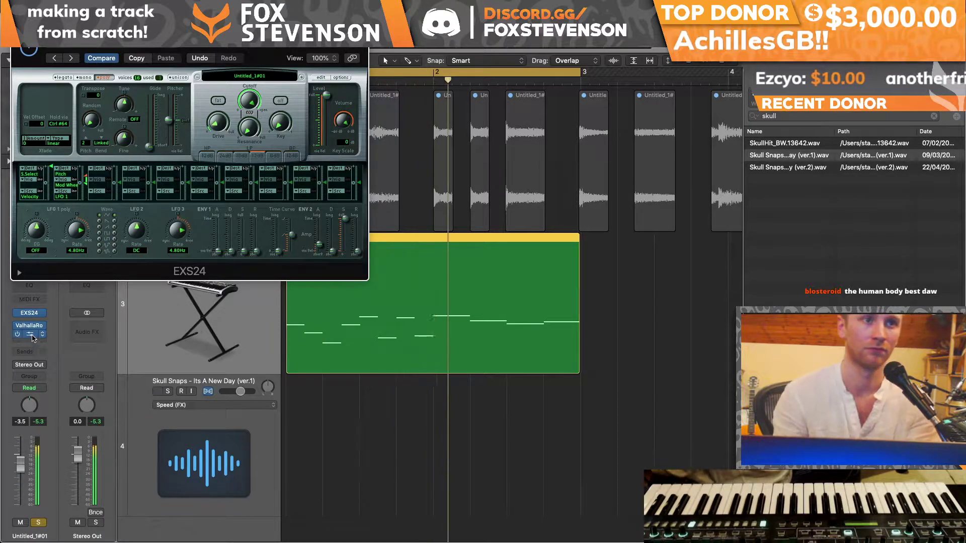
{"action": "left_click", "coordinate": [34, 340]}
{"action": "mouse_move", "coordinate": [70, 368]}
{"action": "left_click", "coordinate": [113, 367]}
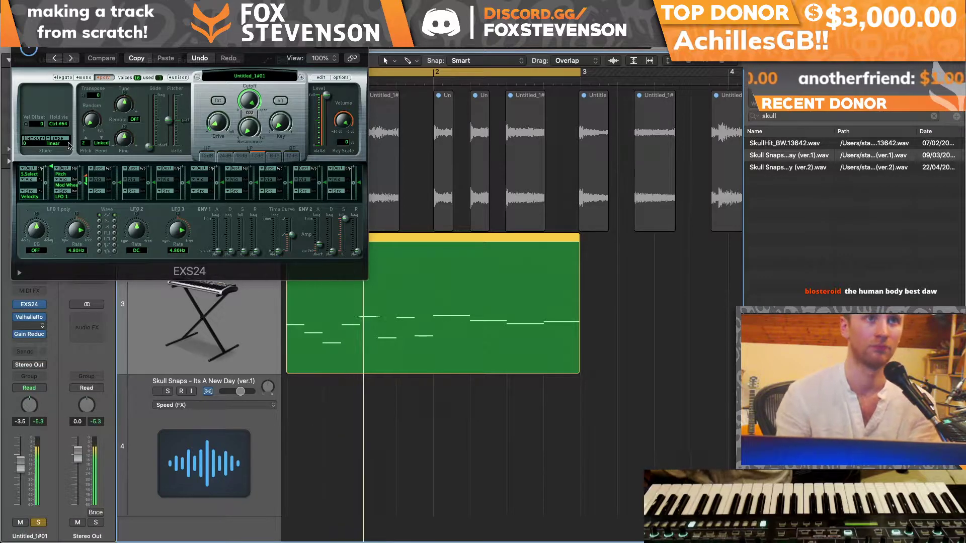
{"action": "left_click_drag", "start_coordinate": [42, 176], "coordinate": [159, 184]}
{"action": "key", "text": "super+w"}
{"action": "key", "text": "super+w"}
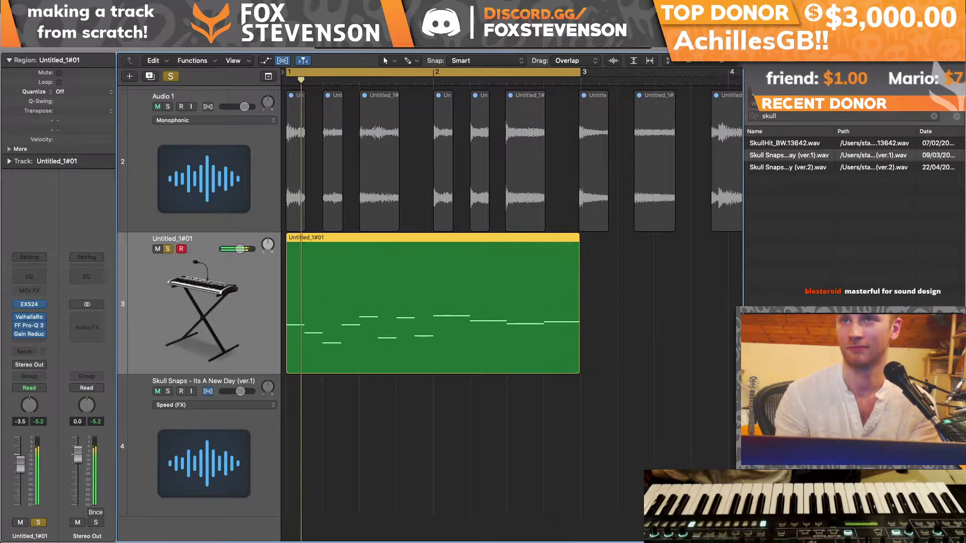
Step: Browse the !ALL HITS sample folder sorted by date and look through its kick samples
{"action": "left_click", "coordinate": [835, 61]}
{"action": "left_click", "coordinate": [874, 60]}
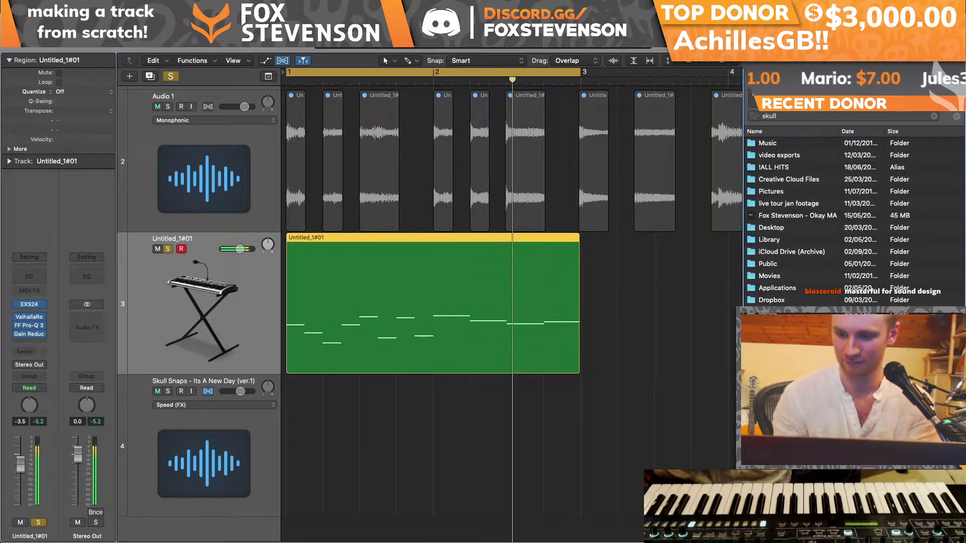
{"action": "double_click", "coordinate": [771, 166]}
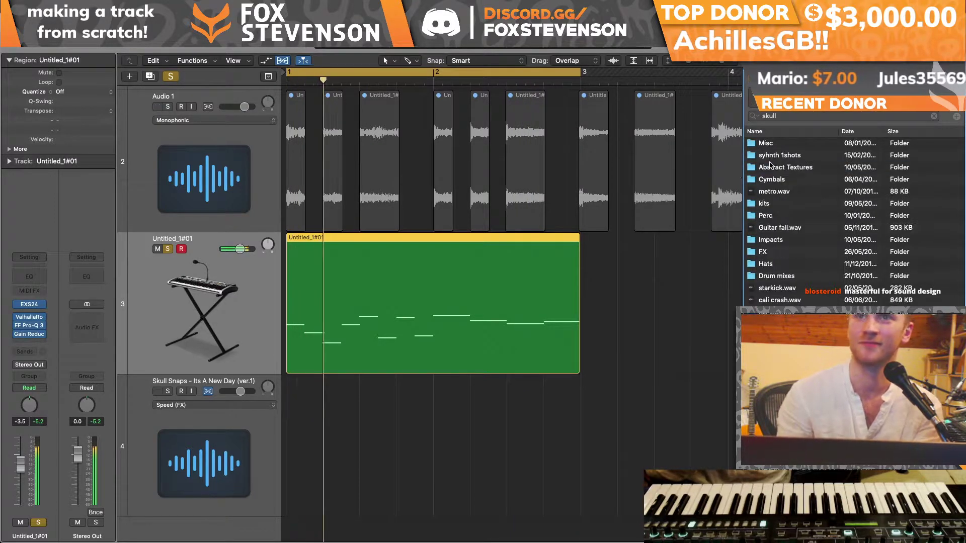
{"action": "left_click", "coordinate": [851, 133]}
{"action": "left_click", "coordinate": [788, 157]}
{"action": "double_click", "coordinate": [789, 157]}
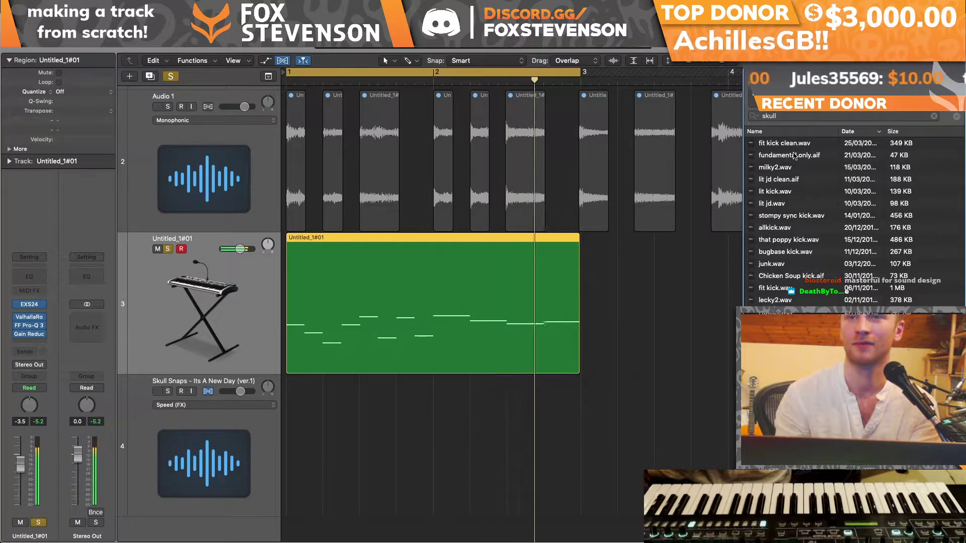
Step: Switch to Splice, search the sample library for "rain", preview LSSFHH_My_Cat_Rain_Again.wav, and narrow the search to "rain kick"
{"action": "key", "text": "super+Tab"}
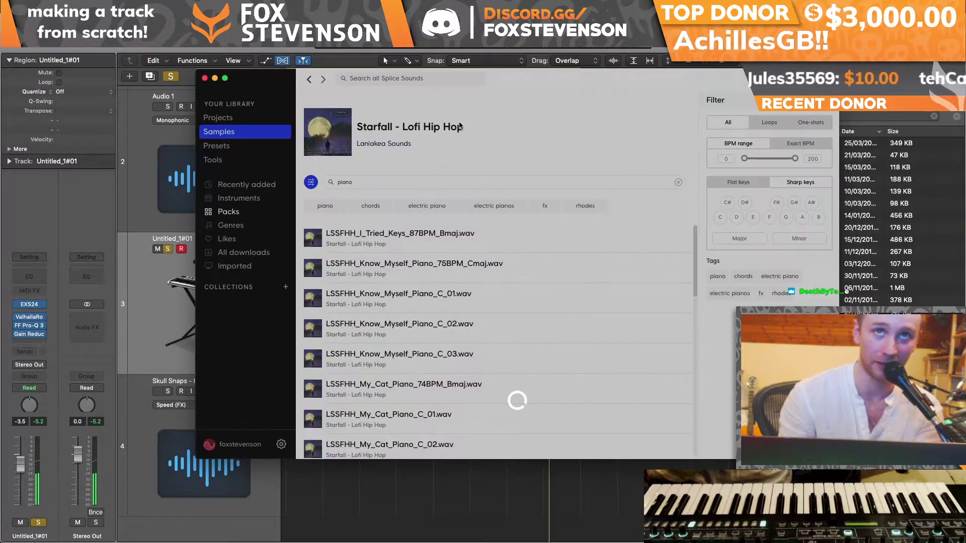
{"action": "type", "text": "rain"}
{"action": "key", "text": "Return"}
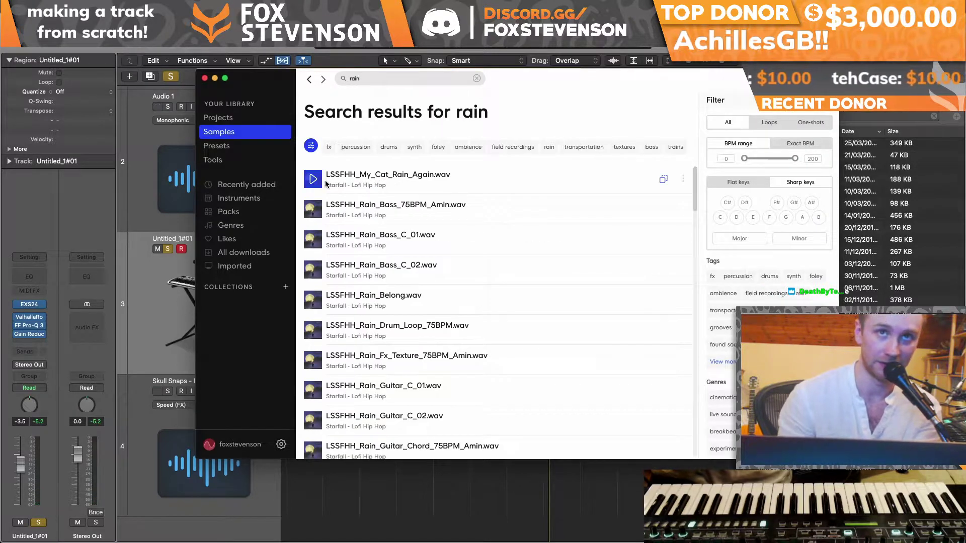
{"action": "left_click", "coordinate": [313, 183]}
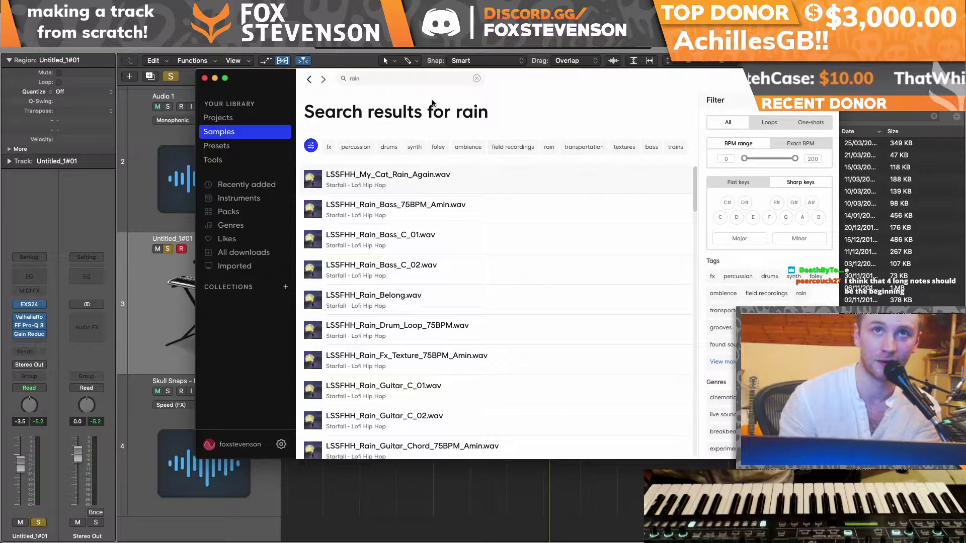
{"action": "type", "text": "kick"}
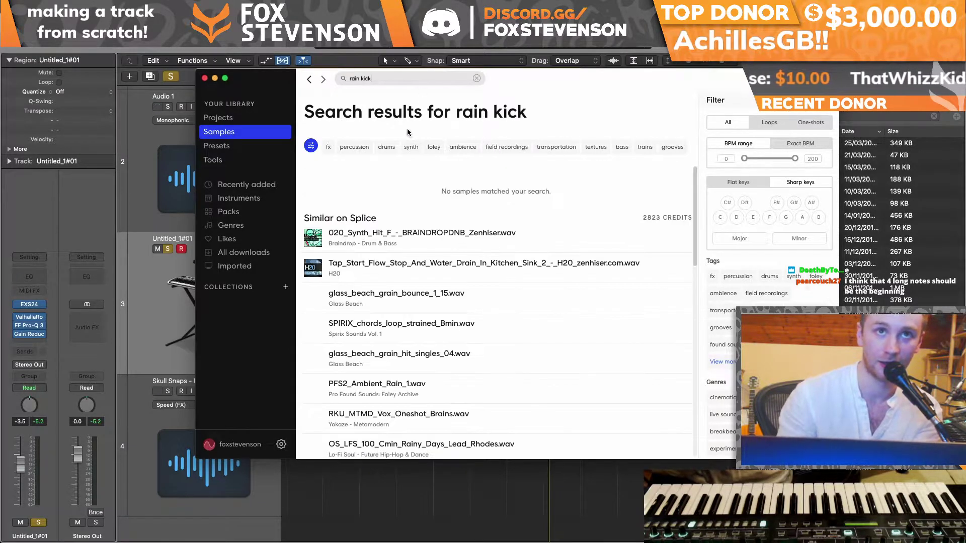
Step: Place LSSFHH_Rain_Kick at the start of bar 1 on a new track, with copies just after the offbeats of beats 1 and 3
{"action": "left_click_drag", "start_coordinate": [361, 212], "coordinate": [324, 499]}
{"action": "left_click_drag", "start_coordinate": [300, 463], "coordinate": [319, 469]}
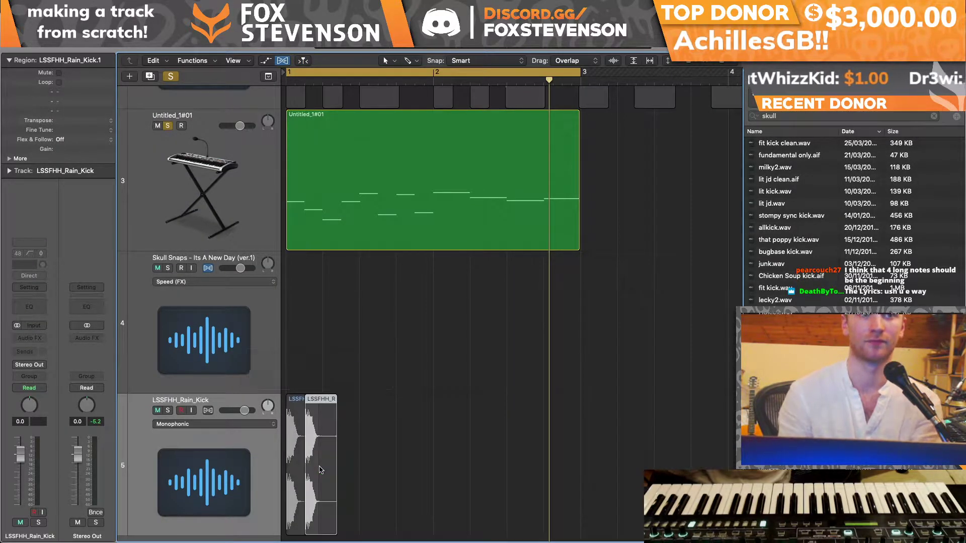
{"action": "left_click_drag", "start_coordinate": [720, 63], "coordinate": [725, 63]}
{"action": "left_click_drag", "start_coordinate": [340, 405], "coordinate": [488, 428]}
{"action": "key", "text": "space"}
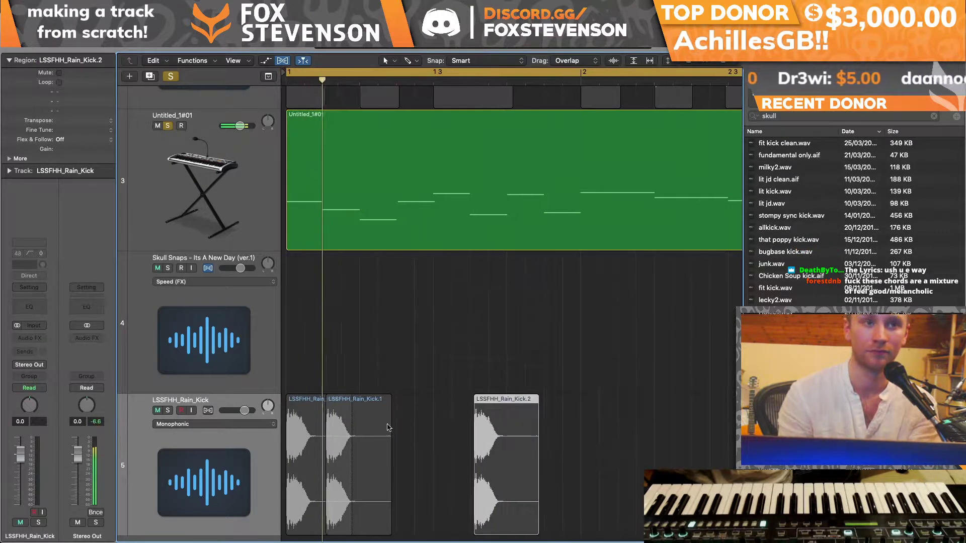
Step: Solo the kick track alongside the sampler and copy the three bar 1 kicks into bar 2
{"action": "key", "text": "s"}
{"action": "left_click_drag", "start_coordinate": [410, 425], "coordinate": [621, 438]}
{"action": "left_click_drag", "start_coordinate": [723, 61], "coordinate": [719, 62]}
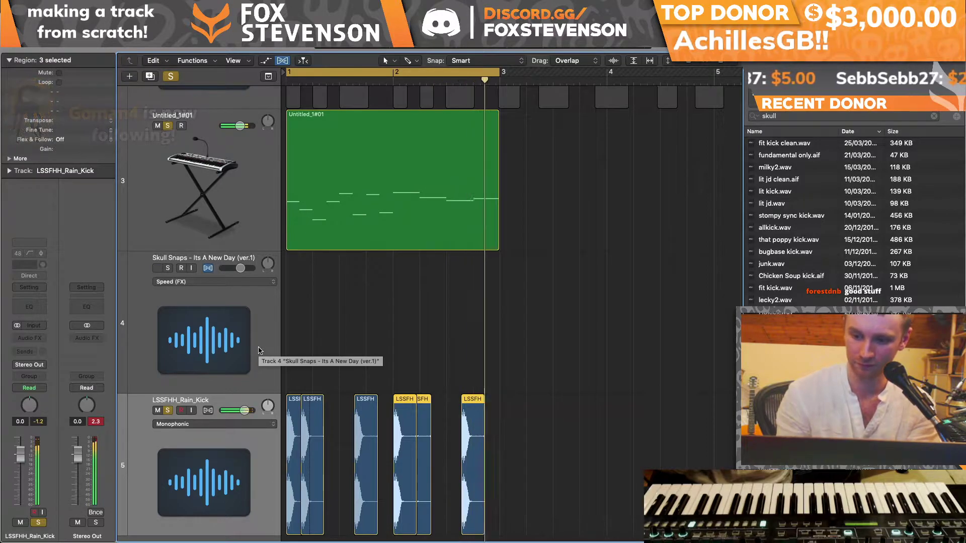
{"action": "key", "text": "ctrl+m"}
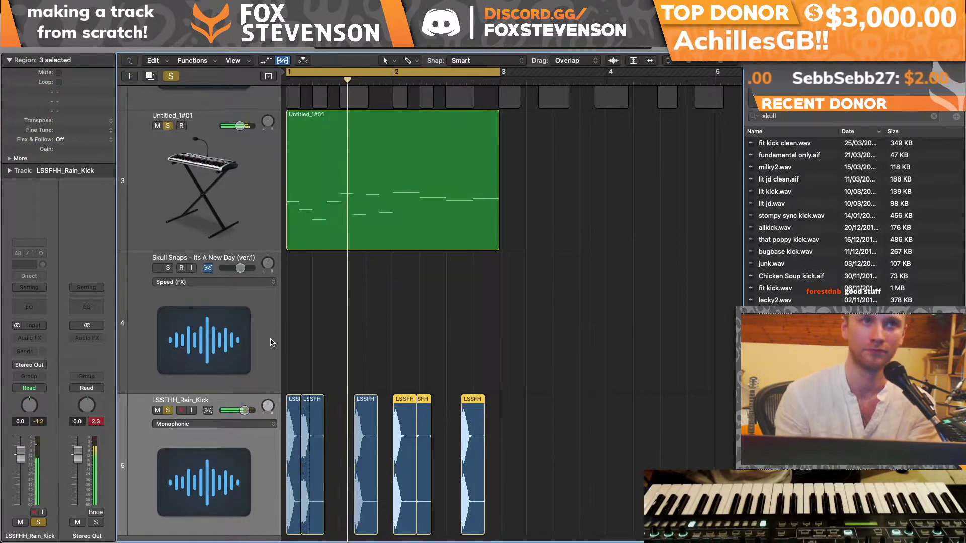
Step: Remove the mod wheel control from the EXS24's LFO 1 pitch modulation and adjust the modulation amount
{"action": "left_click", "coordinate": [250, 217]}
{"action": "left_click", "coordinate": [40, 304]}
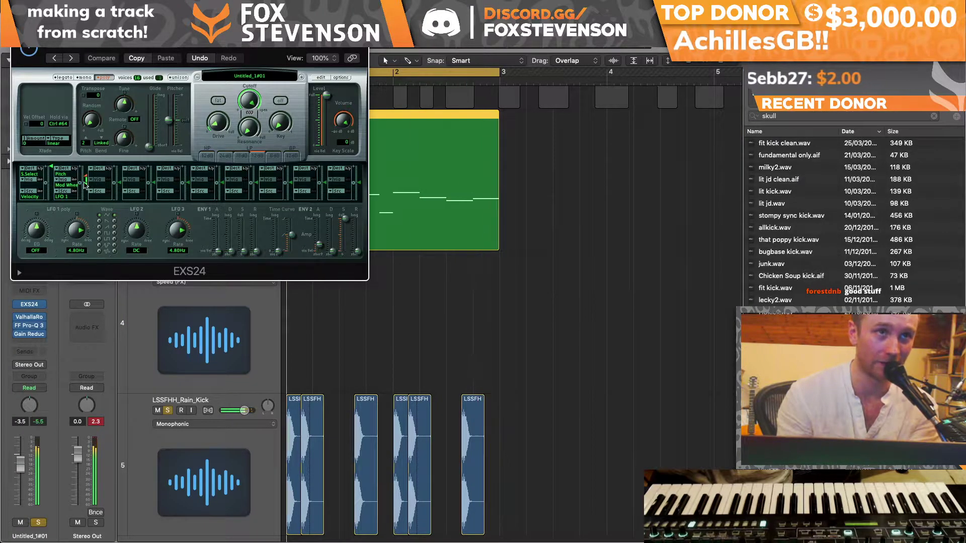
{"action": "left_click", "coordinate": [58, 184]}
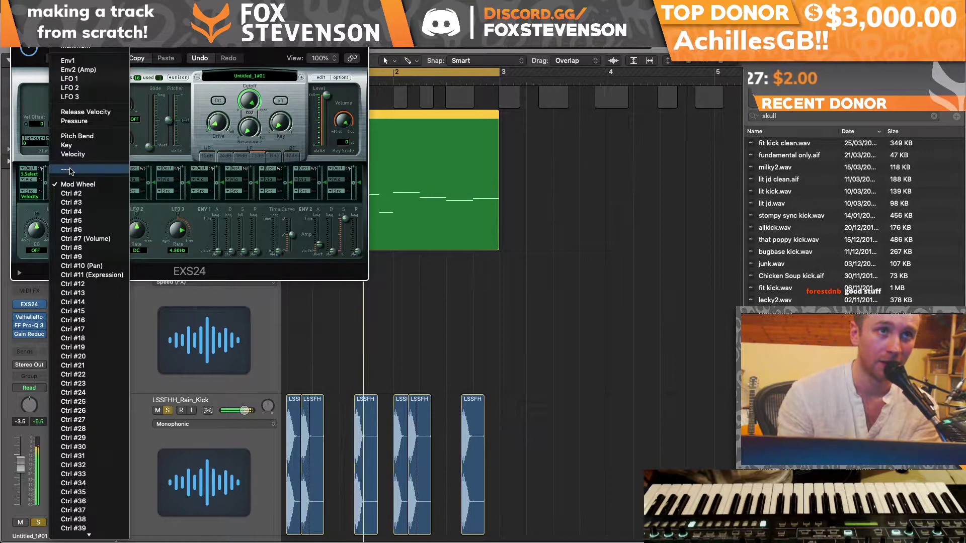
{"action": "left_click", "coordinate": [69, 170]}
{"action": "left_click_drag", "start_coordinate": [87, 185], "coordinate": [87, 179]}
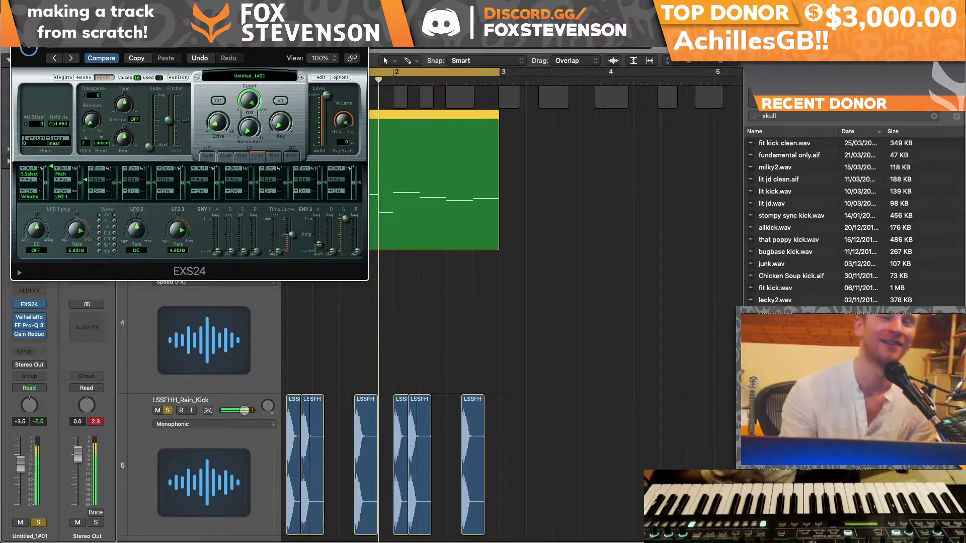
{"action": "key", "text": "super+w"}
Step: Swap the two low notes in bar 1 so B0 falls on the offbeat of beat 3 and A0 on that of beat 4
{"action": "double_click", "coordinate": [401, 182]}
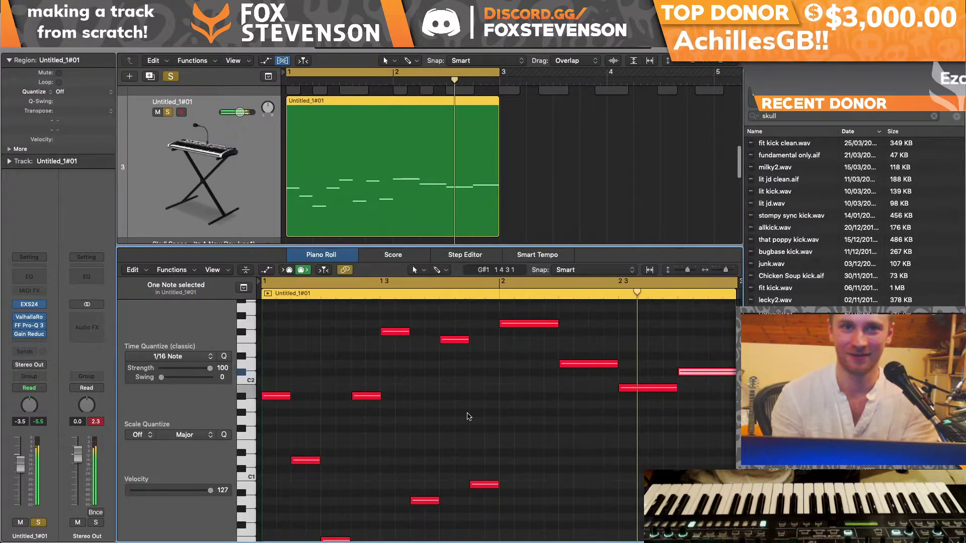
{"action": "left_click_drag", "start_coordinate": [424, 503], "coordinate": [482, 501]}
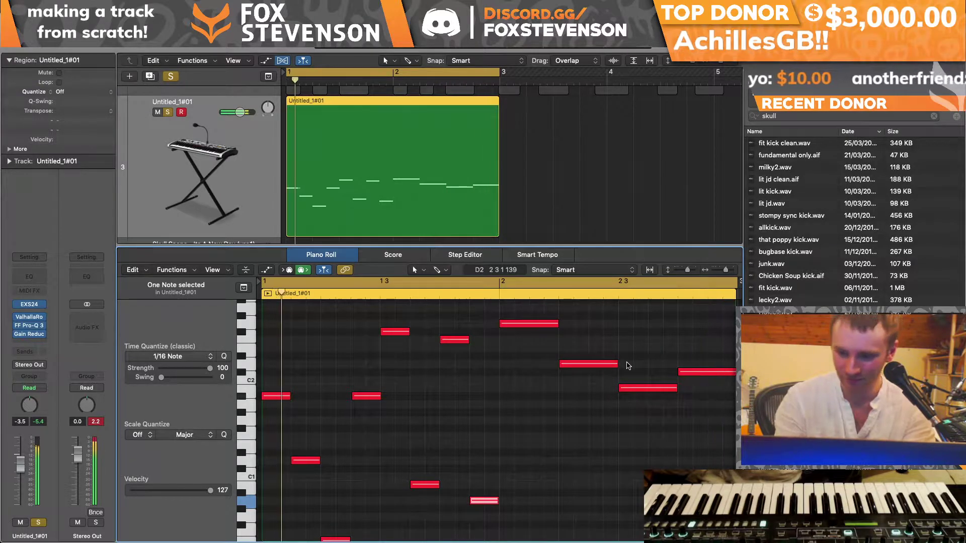
Step: Duplicate the sampler and kick patterns so they run through bar 8, and extend the cycle range to bars 1 to 4
{"action": "key", "text": "x"}
{"action": "key", "text": "x"}
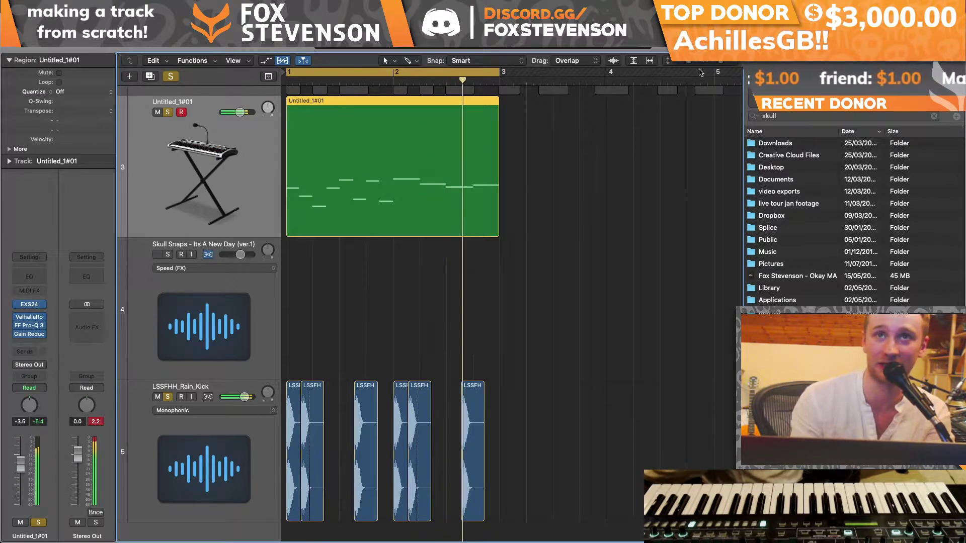
{"action": "scroll", "coordinate": [696, 78], "scroll_direction": "down", "scroll_amount": 5}
{"action": "left_click_drag", "start_coordinate": [458, 435], "coordinate": [401, 158]}
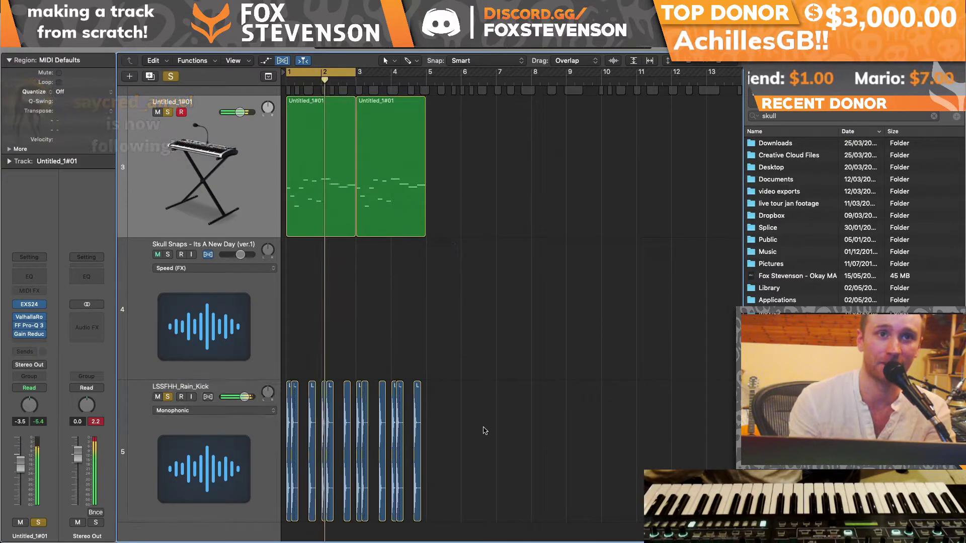
{"action": "key", "text": "super+a"}
{"action": "left_click_drag", "start_coordinate": [310, 171], "coordinate": [453, 187]}
{"action": "left_click_drag", "start_coordinate": [356, 70], "coordinate": [426, 70]}
{"action": "left_click", "coordinate": [162, 489]}
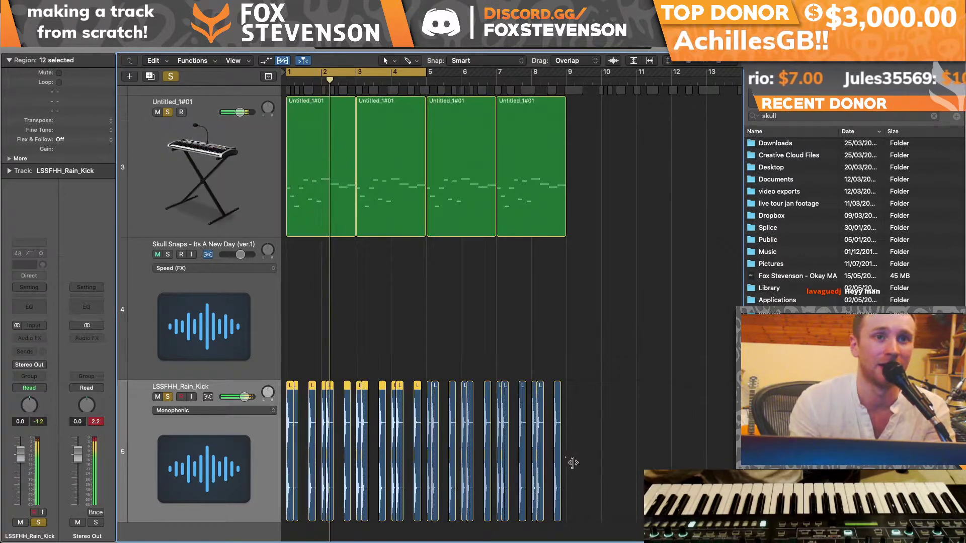
Step: Raise the volume of the Untitled_1#01 sampler track slightly
{"action": "left_click", "coordinate": [213, 216]}
{"action": "left_click", "coordinate": [227, 324]}
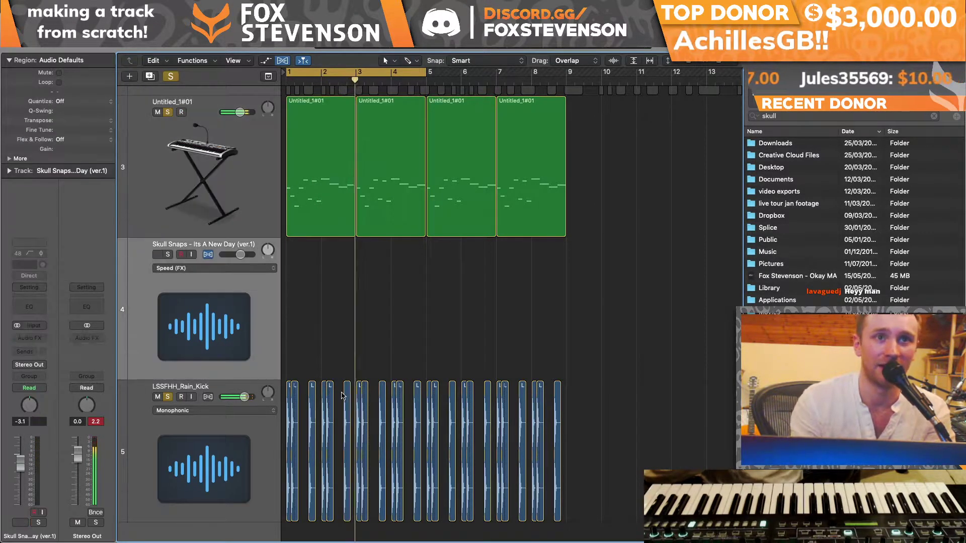
{"action": "left_click", "coordinate": [715, 114]}
{"action": "left_click_drag", "start_coordinate": [240, 112], "coordinate": [243, 112]}
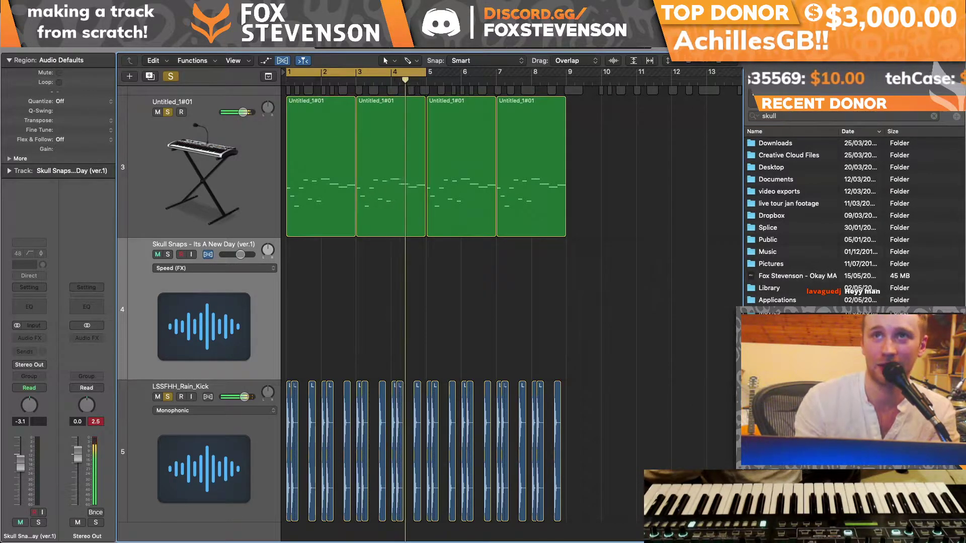
{"action": "left_click", "coordinate": [719, 6]}
{"action": "left_click", "coordinate": [719, 6]}
Step: Search the audio files for "like" and place like that snare2.wav on a new track below the kick in bar 1
{"action": "left_click", "coordinate": [832, 120]}
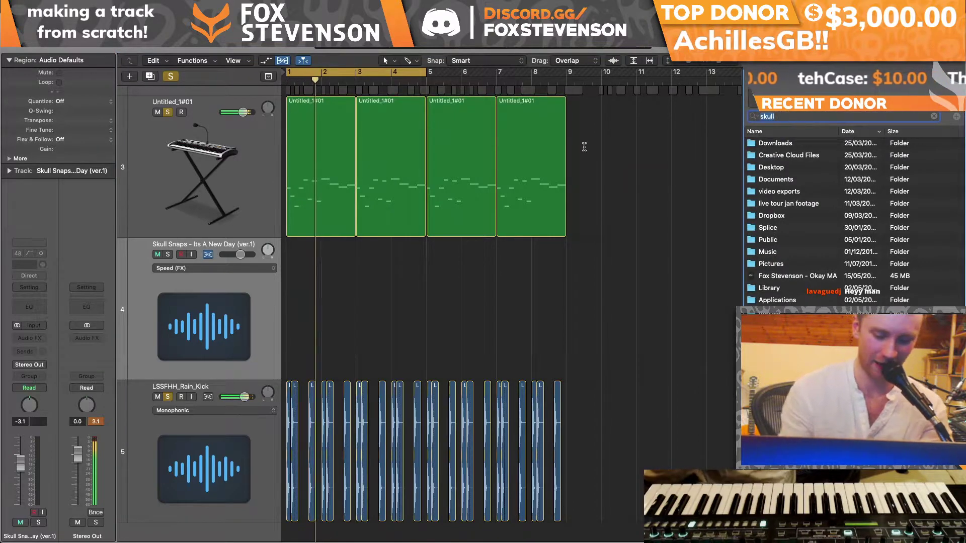
{"action": "key", "text": "BackSpace"}
{"action": "key", "text": "BackSpace"}
{"action": "key", "text": "BackSpace"}
{"action": "key", "text": "BackSpace"}
{"action": "key", "text": "BackSpace"}
{"action": "type", "text": "like"}
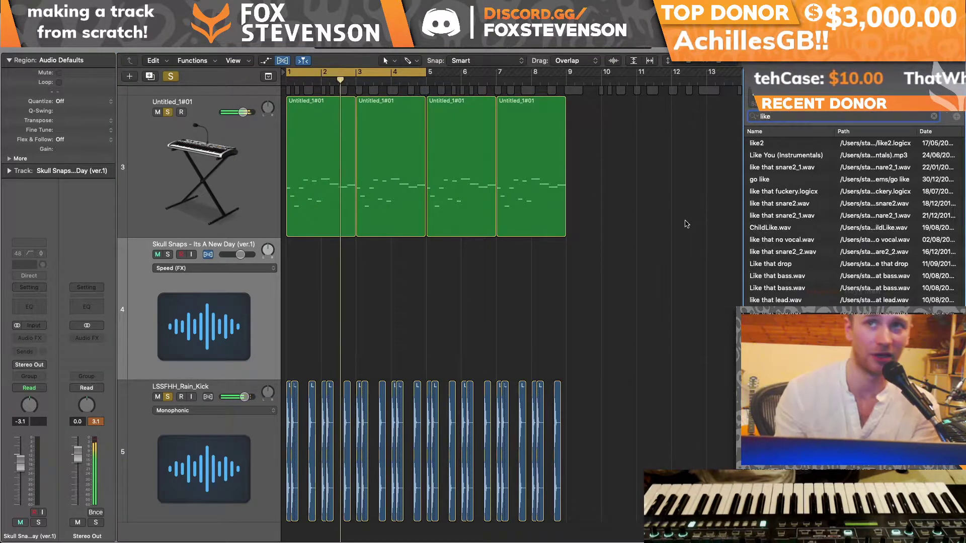
{"action": "left_click_drag", "start_coordinate": [778, 203], "coordinate": [316, 530]}
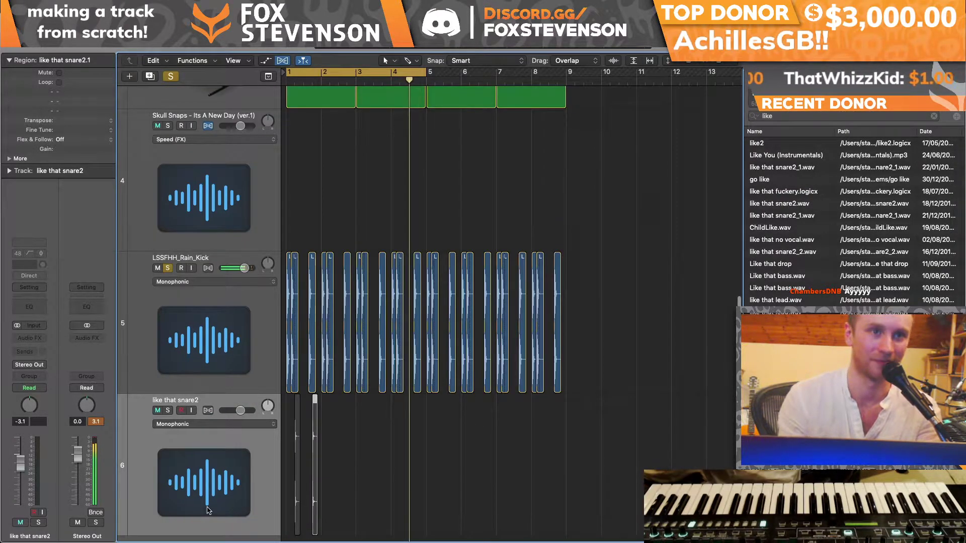
Step: Solo the snare track and repeat the snare on beats 2 and 4 of bars 1 to 4
{"action": "left_click", "coordinate": [168, 411]}
{"action": "left_click_drag", "start_coordinate": [351, 428], "coordinate": [330, 412]}
{"action": "mouse_move", "coordinate": [356, 423]}
{"action": "left_mouse_down"}
{"action": "mouse_move", "coordinate": [296, 410]}
{"action": "mouse_move", "coordinate": [372, 413]}
{"action": "left_mouse_up"}
{"action": "left_click", "coordinate": [240, 410], "text": "alt"}
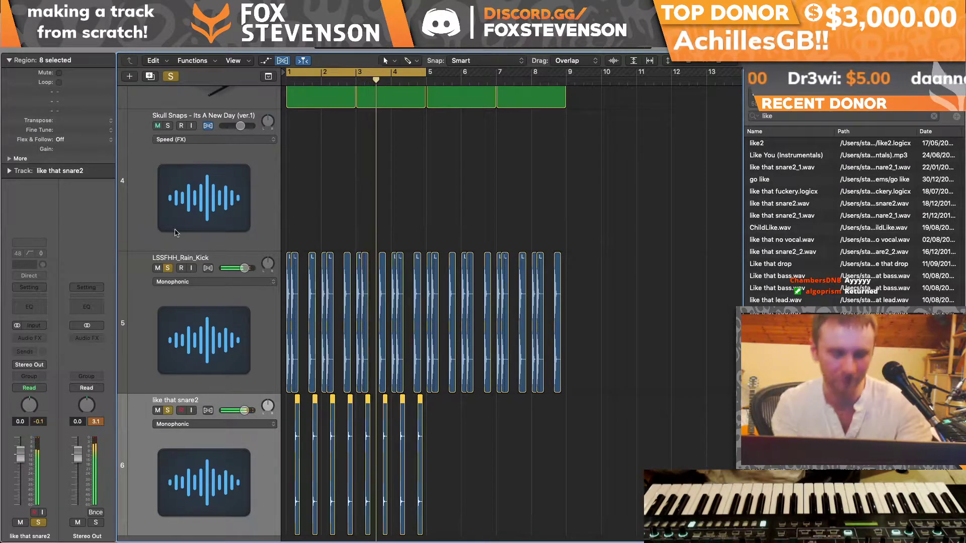
Step: Lower the sampler, kick and snare track volumes together, bringing the snare to -4.4 dB
{"action": "left_click", "coordinate": [204, 327], "text": "super"}
{"action": "scroll", "coordinate": [222, 248], "scroll_direction": "up", "scroll_amount": 5}
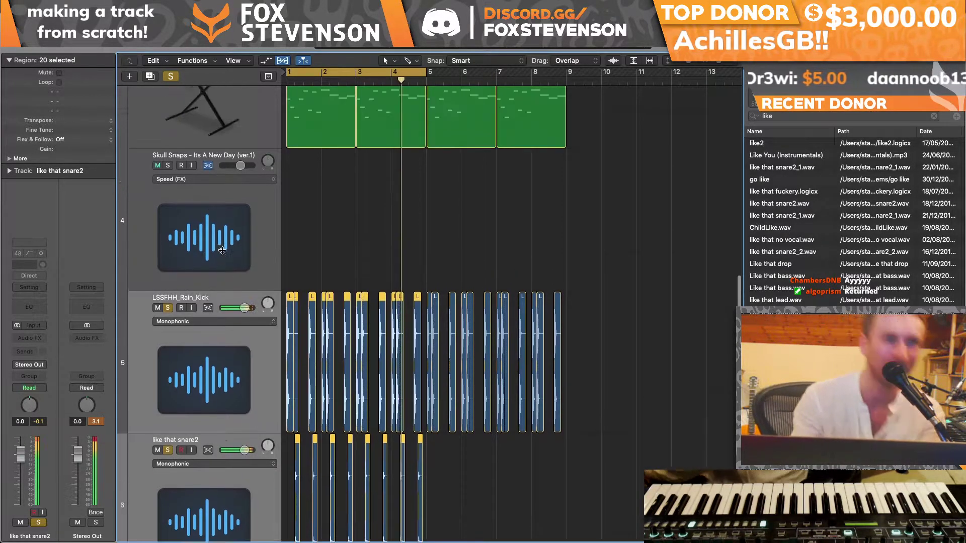
{"action": "left_click", "coordinate": [225, 164], "text": "super"}
{"action": "left_click_drag", "start_coordinate": [243, 103], "coordinate": [220, 103]}
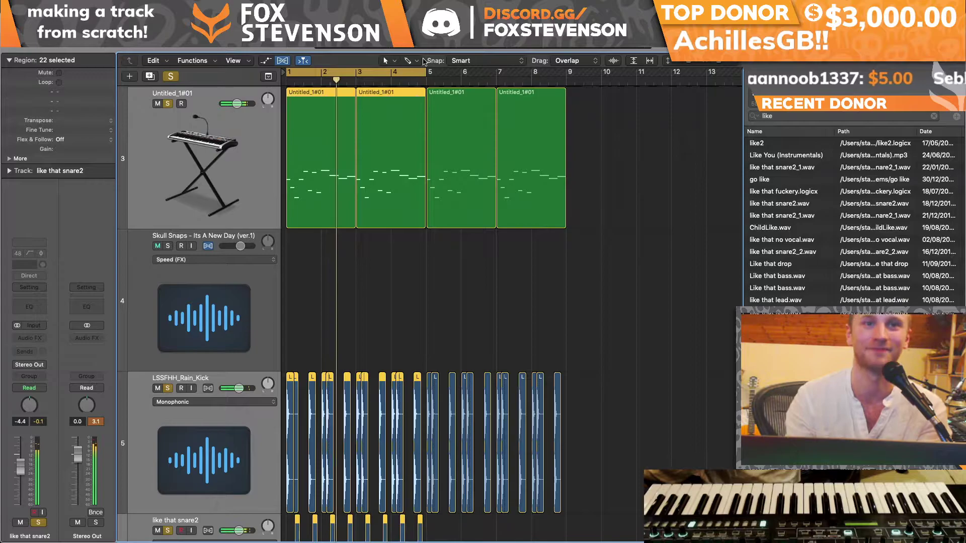
Step: Reorder the tracks so the Skull Snaps track sits below the kick and snare tracks
{"action": "key", "text": "super+Right"}
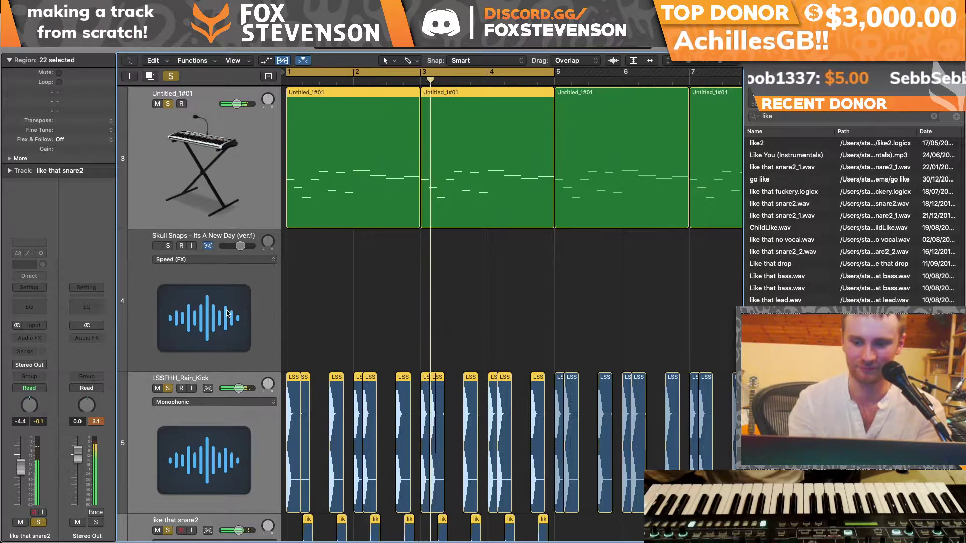
{"action": "left_click_drag", "start_coordinate": [240, 414], "coordinate": [247, 302]}
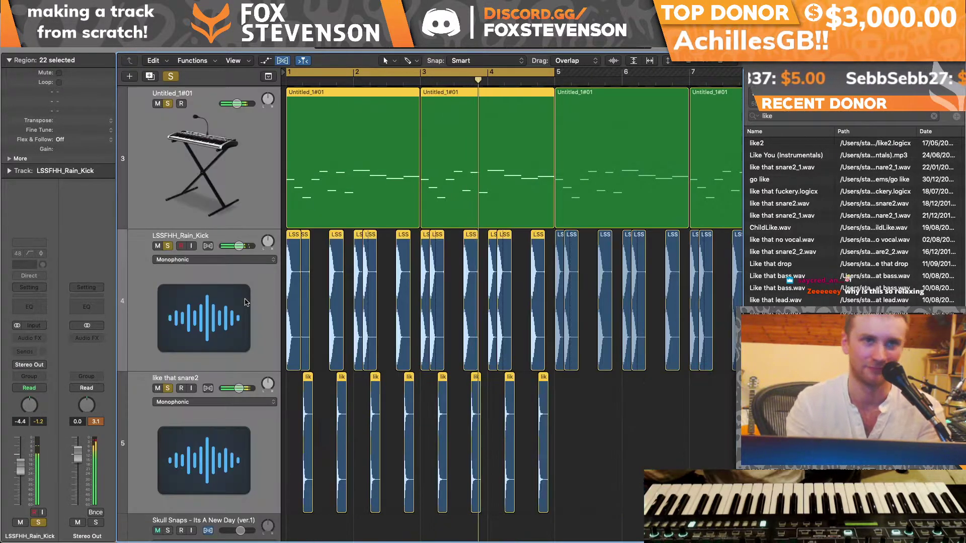
{"action": "left_click", "coordinate": [172, 466]}
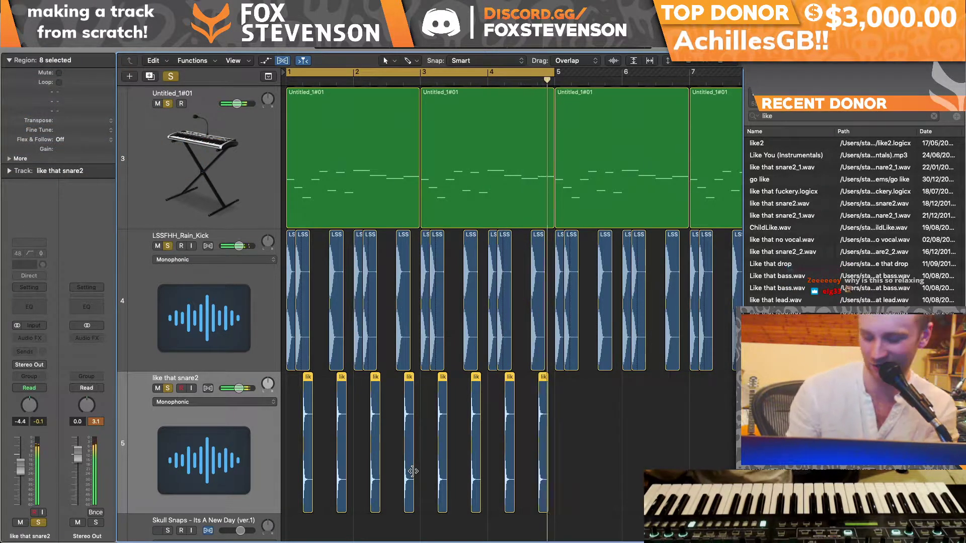
Step: Examine the EXS24 settings on the Untitled_1#01 sampler track
{"action": "left_click", "coordinate": [212, 201]}
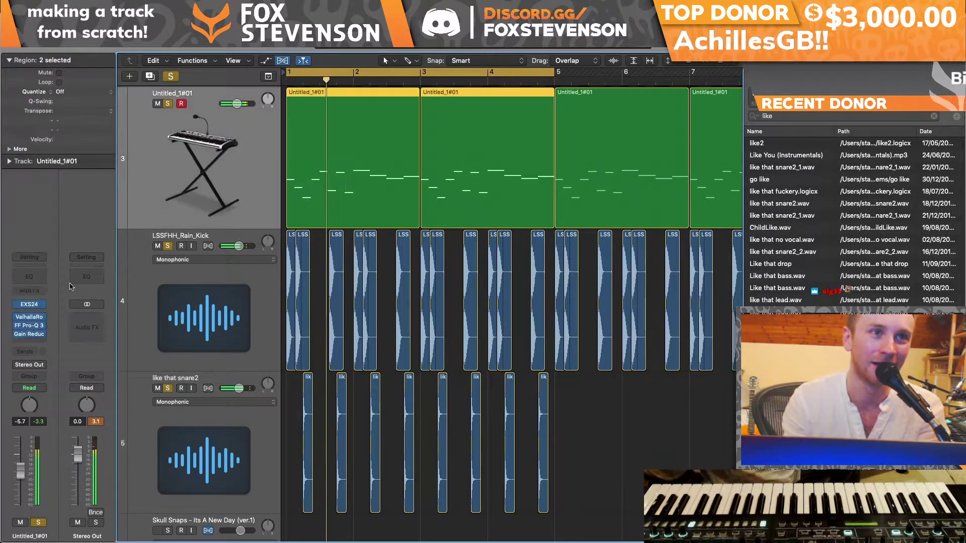
{"action": "left_click", "coordinate": [29, 305]}
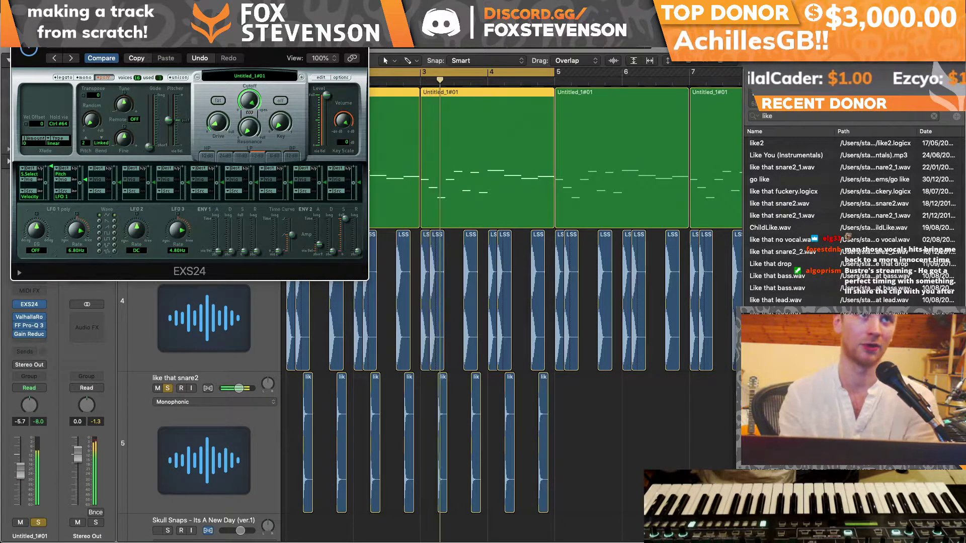
{"action": "key", "text": "super+w"}
{"action": "left_click", "coordinate": [321, 249]}
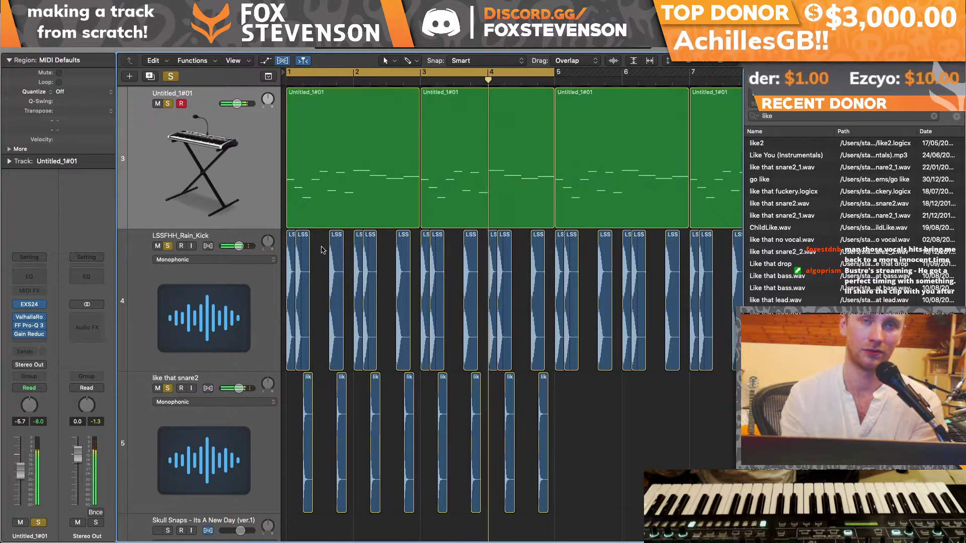
Step: Try raising the note at the start of bar 2 in the first sampler region to A2 and B2
{"action": "double_click", "coordinate": [332, 196]}
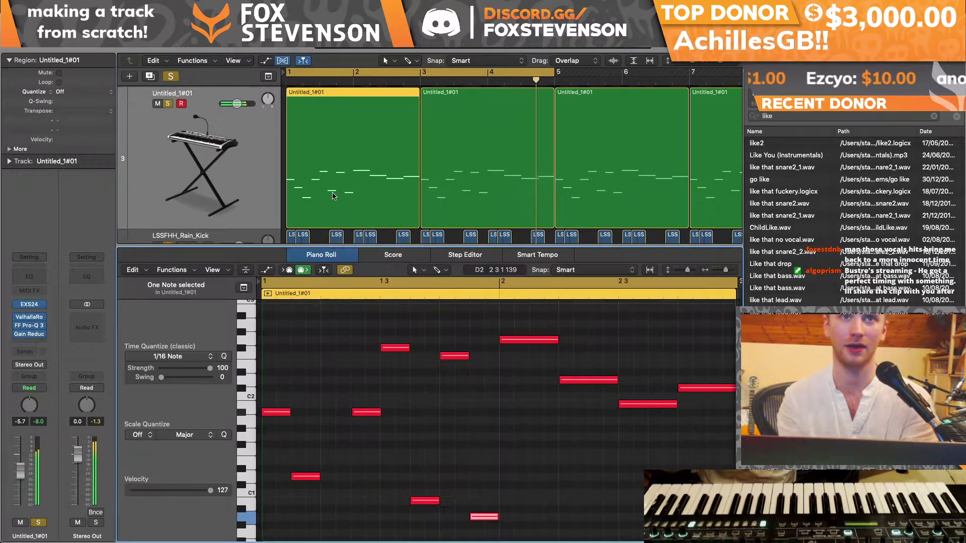
{"action": "scroll", "coordinate": [535, 329], "scroll_direction": "up", "scroll_amount": 4}
{"action": "scroll", "coordinate": [535, 330], "scroll_direction": "right", "scroll_amount": 2}
{"action": "left_click", "coordinate": [524, 343]}
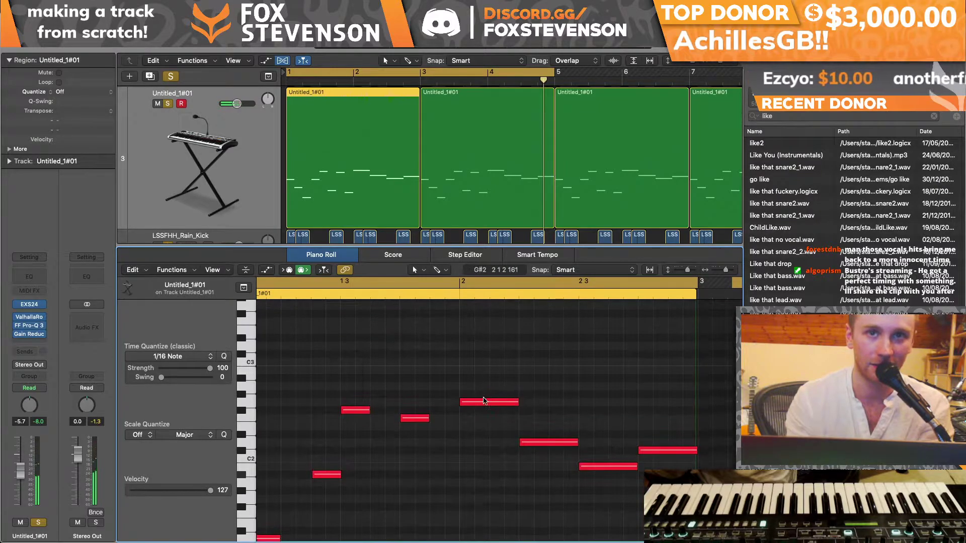
{"action": "left_click_drag", "start_coordinate": [482, 407], "coordinate": [485, 390]}
{"action": "key", "text": "space"}
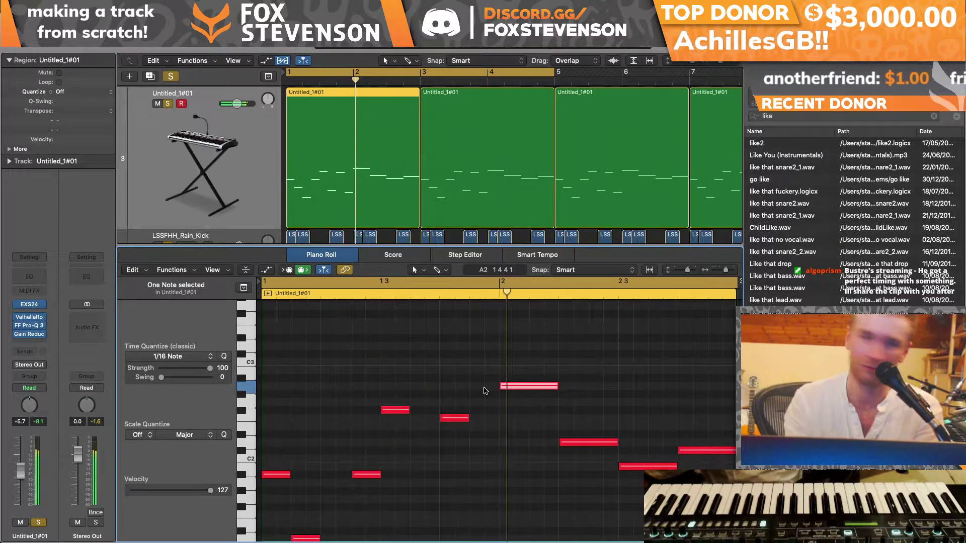
{"action": "left_click_drag", "start_coordinate": [507, 390], "coordinate": [514, 383]}
{"action": "left_click_drag", "start_coordinate": [514, 377], "coordinate": [514, 373]}
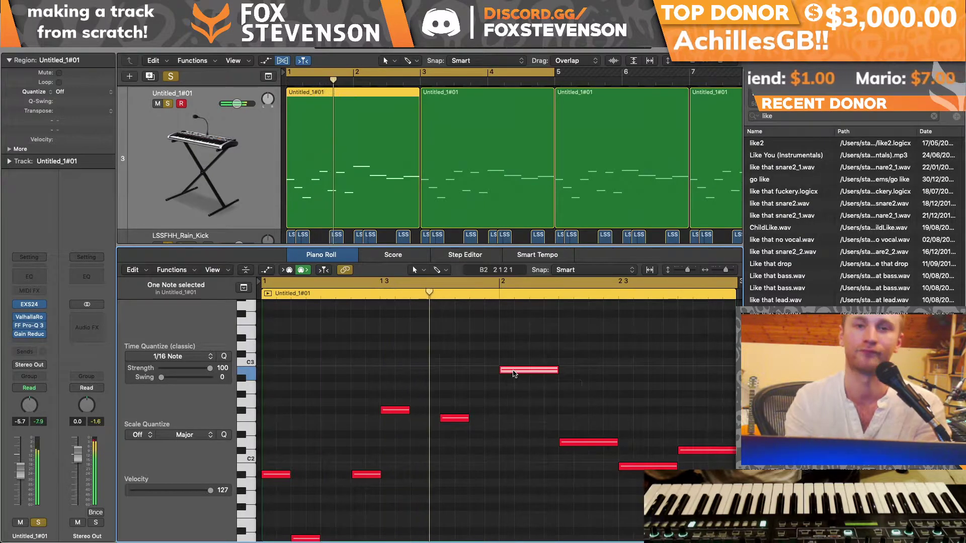
Step: Try the note at the start of bar 2 on G#1, and put it back on G2
{"action": "left_click_drag", "start_coordinate": [513, 372], "coordinate": [514, 493]}
{"action": "key", "text": "space"}
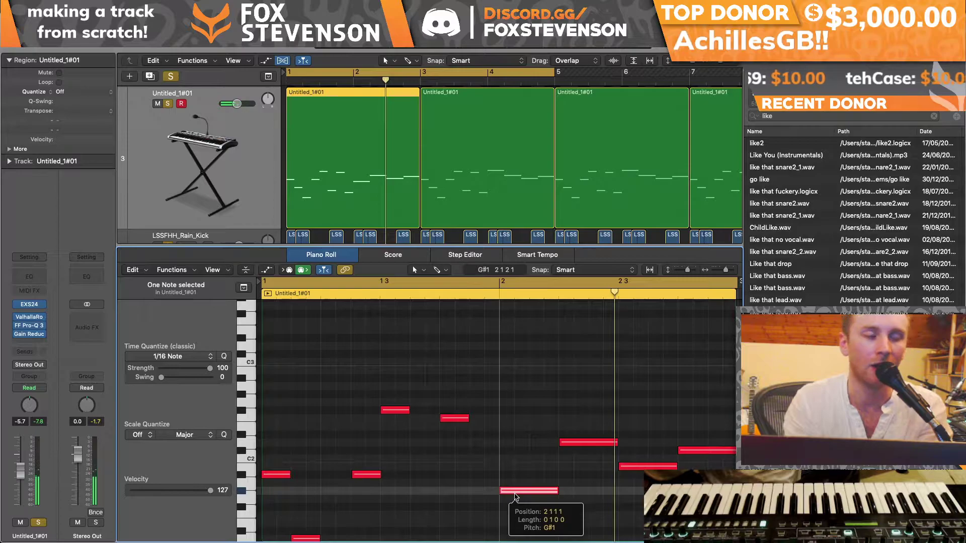
{"action": "left_click_drag", "start_coordinate": [515, 495], "coordinate": [514, 406]}
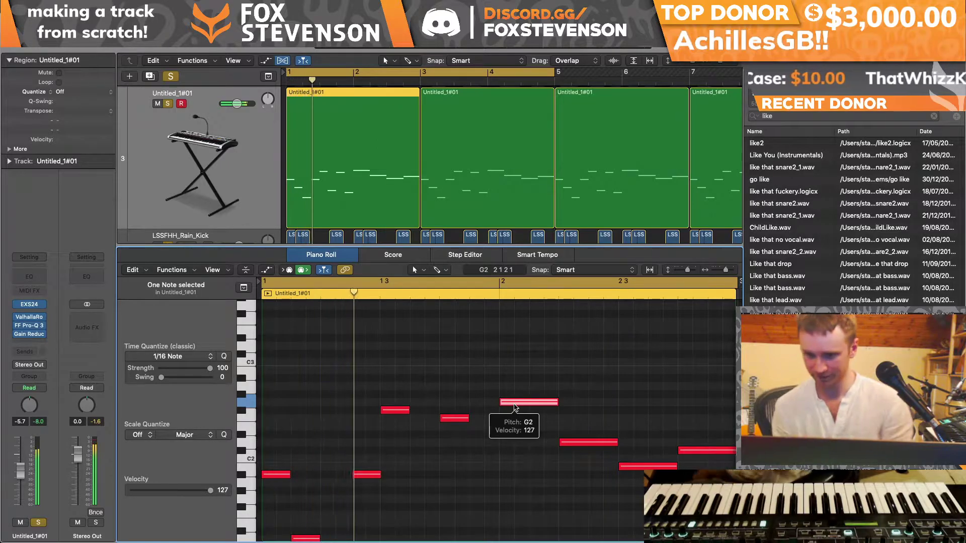
{"action": "key", "text": "x"}
{"action": "key", "text": "x"}
Step: Rebalance the drums by setting the snare track to -2.8 dB and the kick track to -2.0 dB
{"action": "scroll", "coordinate": [513, 202], "scroll_direction": "down", "scroll_amount": 5}
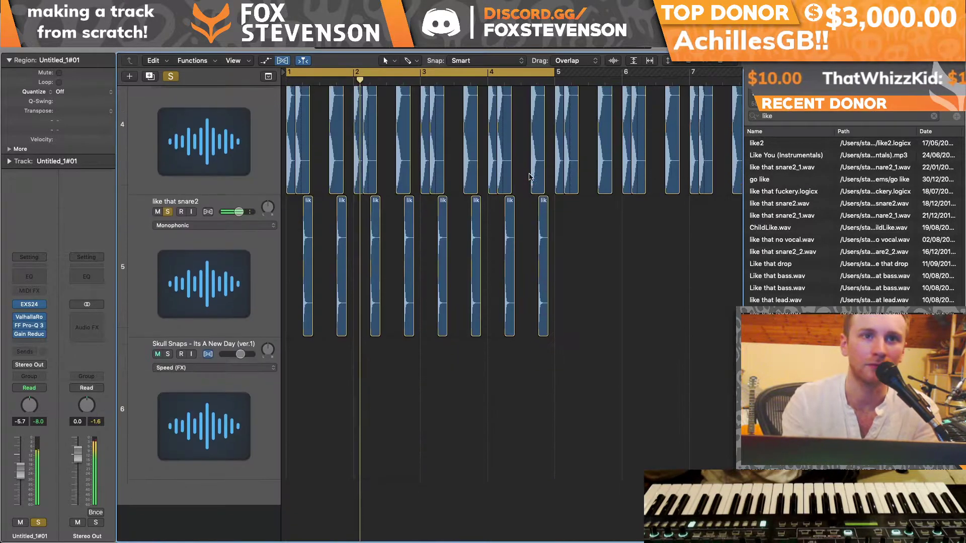
{"action": "left_click", "coordinate": [238, 256]}
{"action": "left_click_drag", "start_coordinate": [239, 249], "coordinate": [243, 249]}
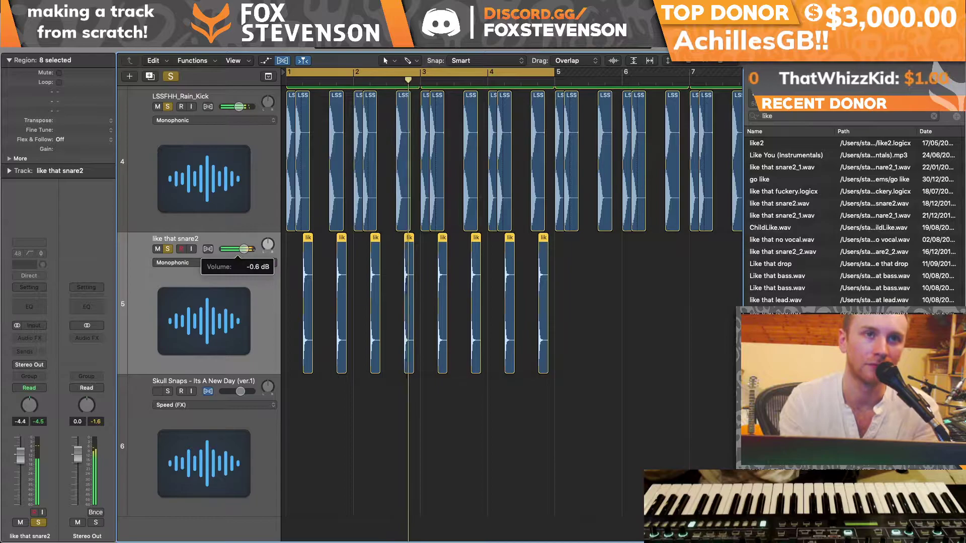
{"action": "left_click_drag", "start_coordinate": [238, 107], "coordinate": [244, 107]}
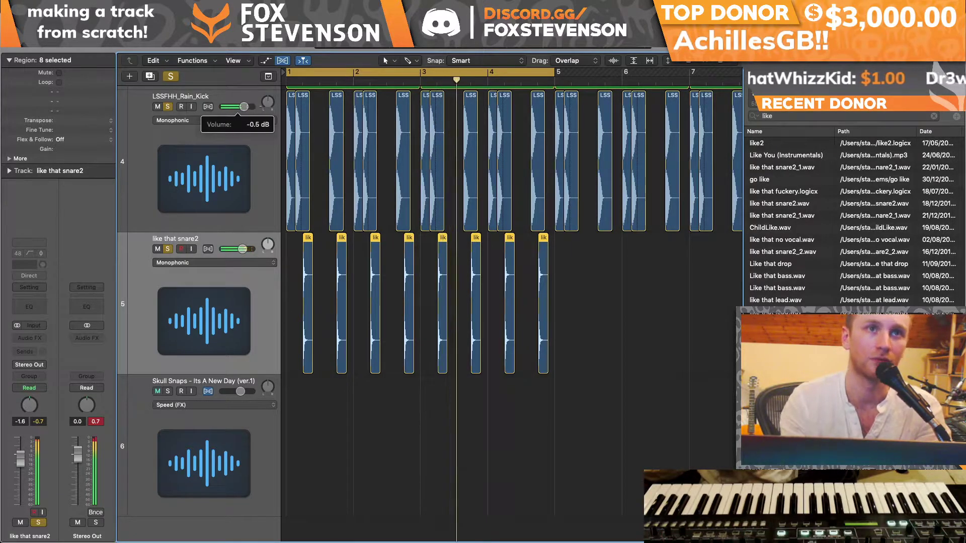
{"action": "left_click", "coordinate": [262, 109]}
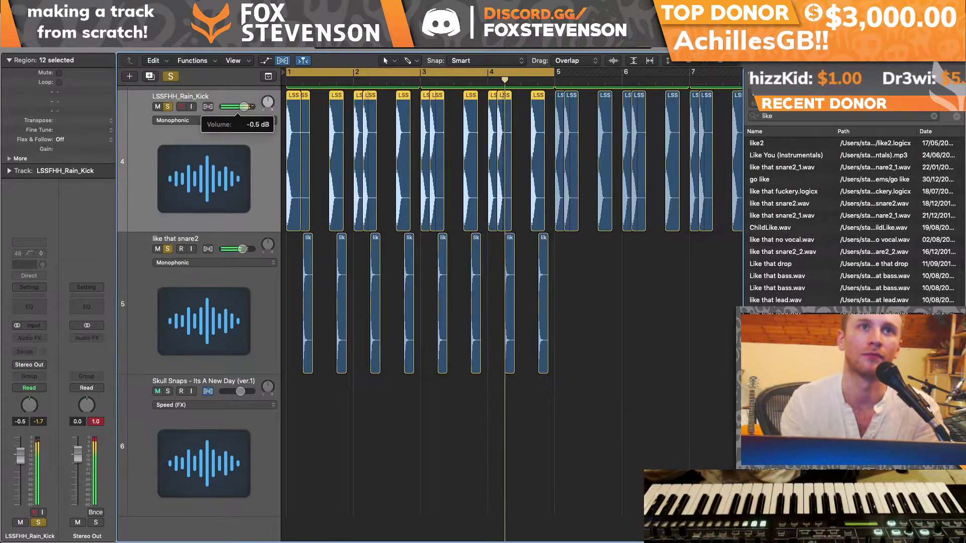
{"action": "left_click", "coordinate": [246, 254]}
{"action": "scroll", "coordinate": [246, 254], "scroll_direction": "up", "scroll_amount": 5}
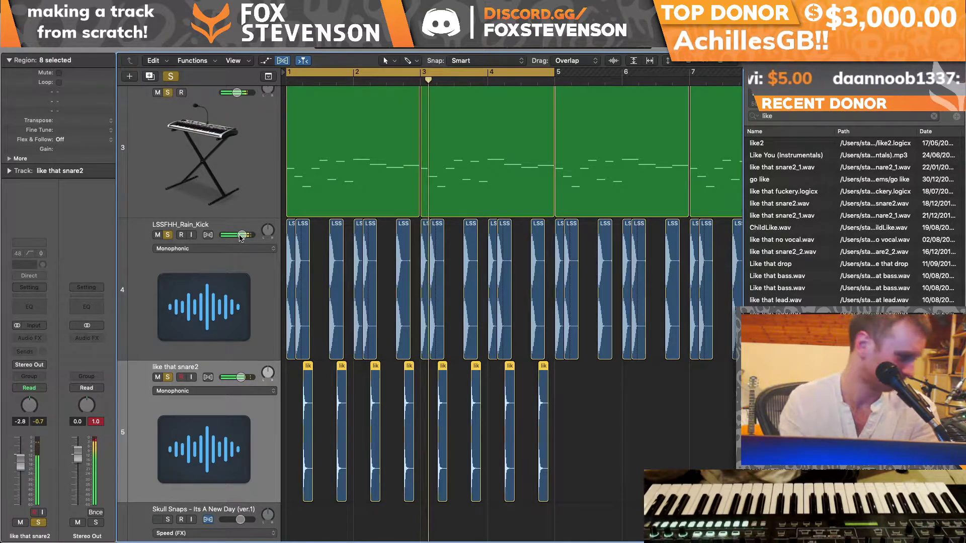
Step: Delete the sampler region at bar 5, and lower the last note of the bar 3 region to D#1
{"action": "left_click", "coordinate": [606, 151]}
{"action": "key", "text": "BackSpace"}
{"action": "double_click", "coordinate": [530, 151]}
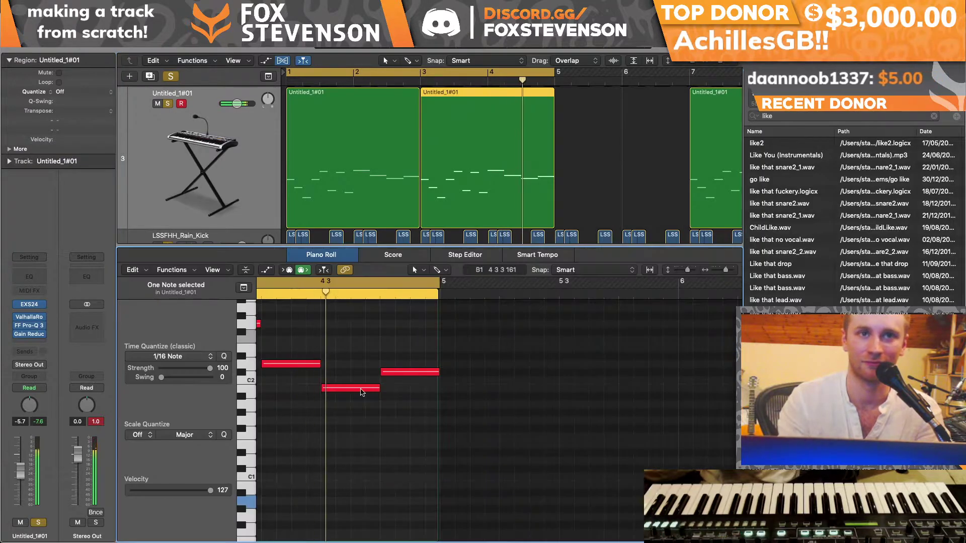
{"action": "scroll", "coordinate": [361, 392], "scroll_direction": "left", "scroll_amount": 3}
{"action": "mouse_move", "coordinate": [353, 367]}
{"action": "left_mouse_down"}
{"action": "mouse_move", "coordinate": [350, 409]}
{"action": "mouse_move", "coordinate": [351, 365]}
{"action": "left_mouse_up"}
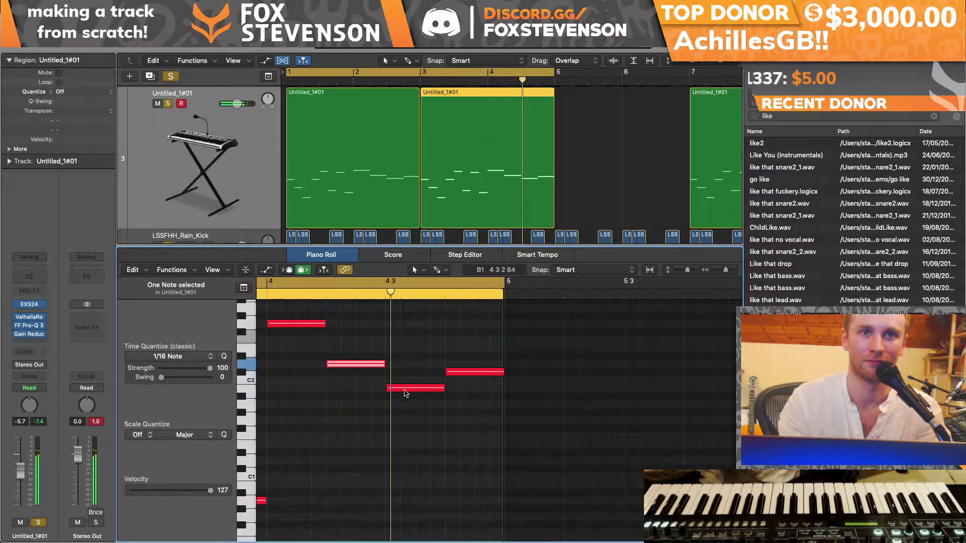
{"action": "left_click", "coordinate": [405, 391]}
{"action": "left_click_drag", "start_coordinate": [471, 376], "coordinate": [470, 458]}
{"action": "left_click", "coordinate": [470, 458]}
{"action": "key", "text": "space"}
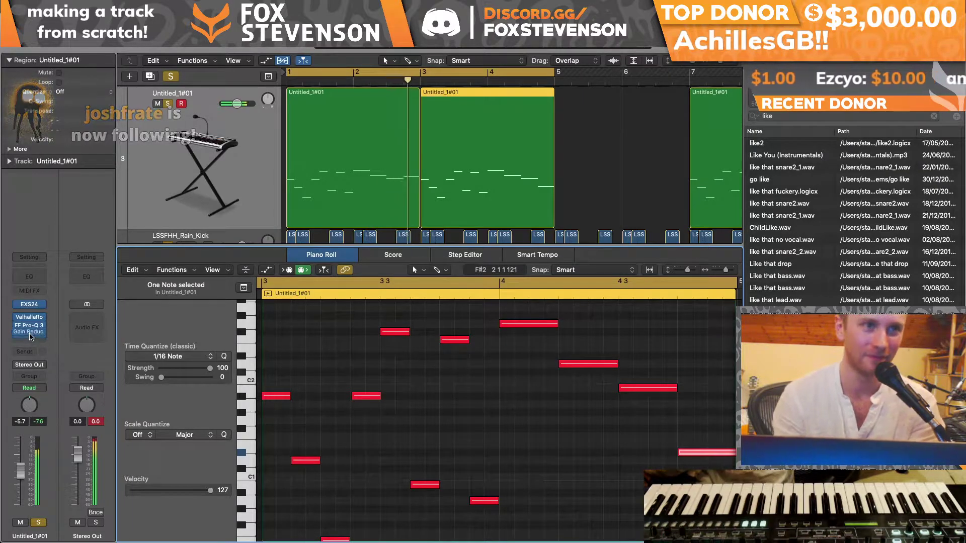
Step: Search the files for "kirk", place KIRK_hihat_closed_15.wav on a new track at bar 1, and trim it to one beat
{"action": "key", "text": "x"}
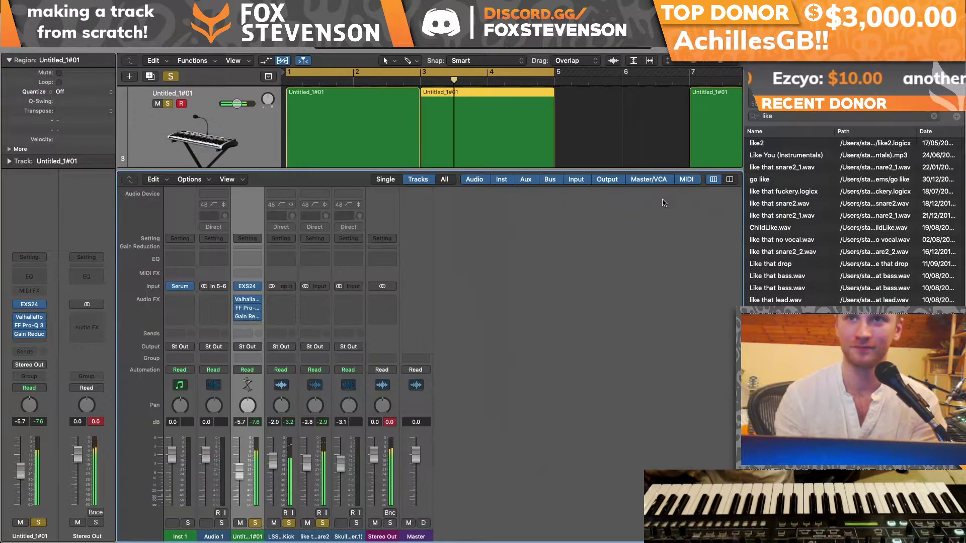
{"action": "key", "text": "x"}
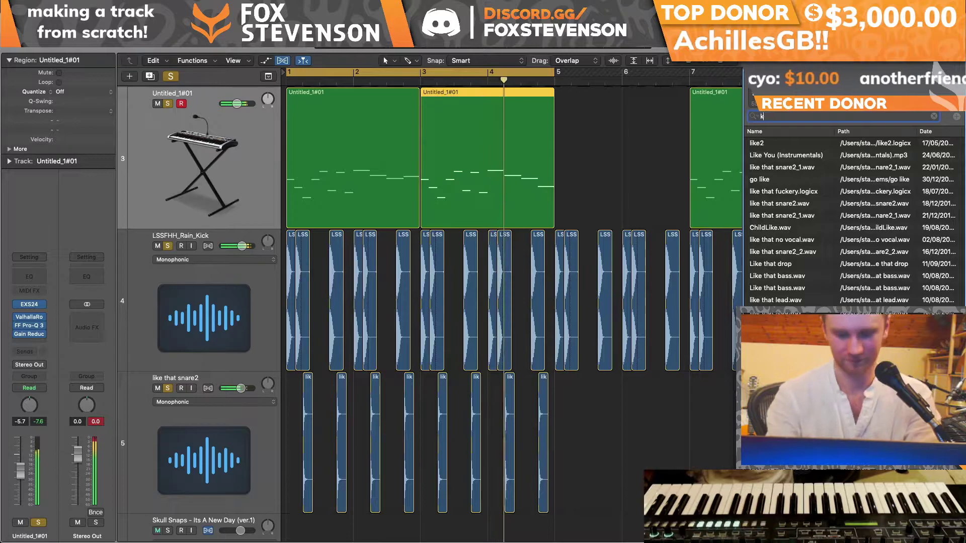
{"action": "type", "text": "kirk"}
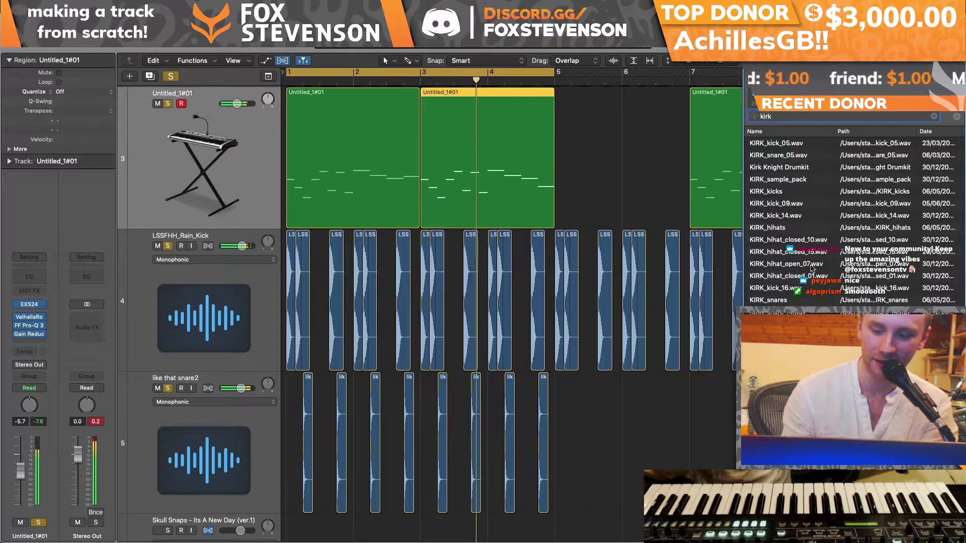
{"action": "scroll", "coordinate": [854, 221], "scroll_direction": "down", "scroll_amount": 4}
{"action": "key", "text": "Return"}
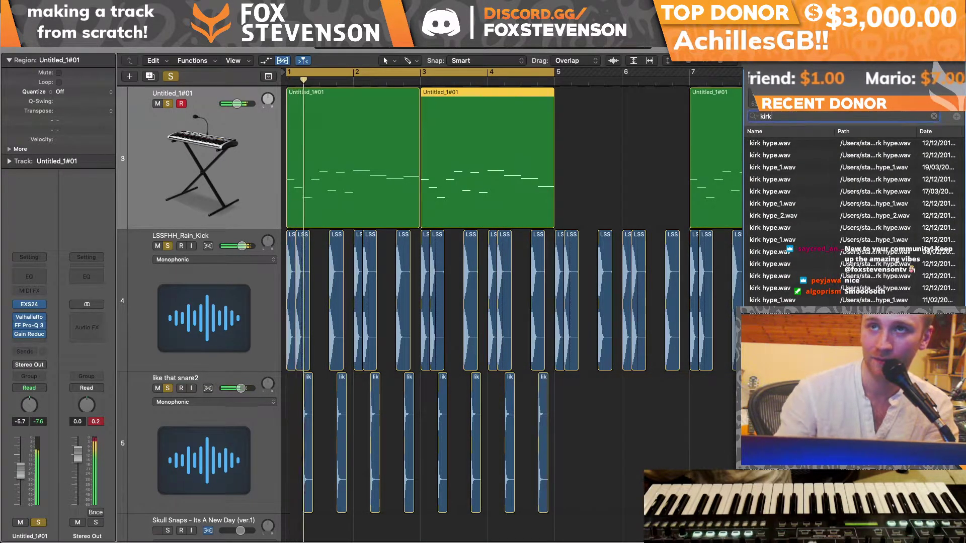
{"action": "scroll", "coordinate": [854, 221], "scroll_direction": "down", "scroll_amount": 5}
{"action": "left_click_drag", "start_coordinate": [789, 233], "coordinate": [288, 528]}
{"action": "left_click_drag", "start_coordinate": [505, 470], "coordinate": [300, 471]}
Step: Using the Marquee Tool, fill bar 1 with four one-beat hi-hat regions and solo the hi-hat track
{"action": "left_click", "coordinate": [411, 61]}
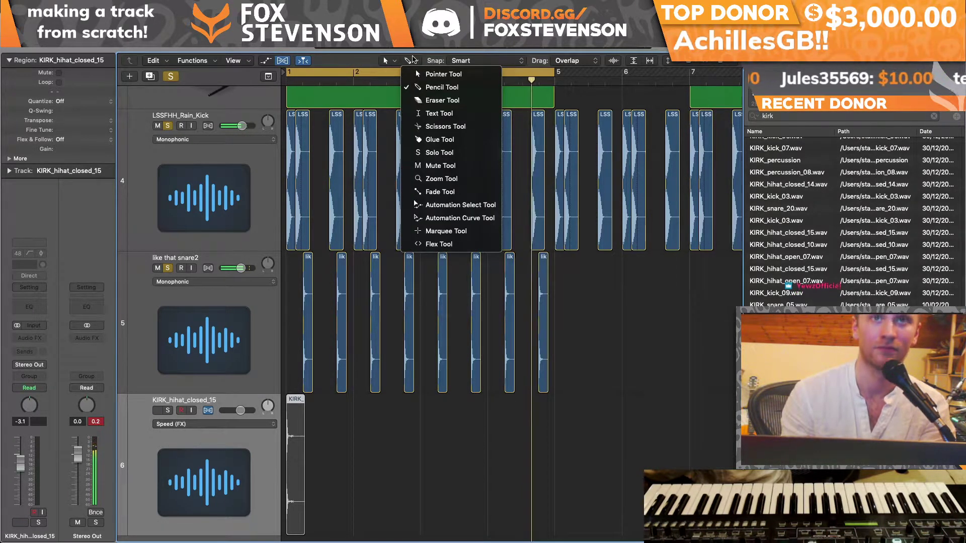
{"action": "left_click", "coordinate": [442, 225]}
{"action": "left_click", "coordinate": [357, 443]}
{"action": "left_click_drag", "start_coordinate": [357, 443], "coordinate": [312, 405]}
{"action": "key", "text": "BackSpace"}
{"action": "mouse_move", "coordinate": [323, 422]}
{"action": "left_mouse_down"}
{"action": "mouse_move", "coordinate": [294, 416]}
{"action": "mouse_move", "coordinate": [328, 413]}
{"action": "left_mouse_up"}
{"action": "left_click", "coordinate": [168, 410]}
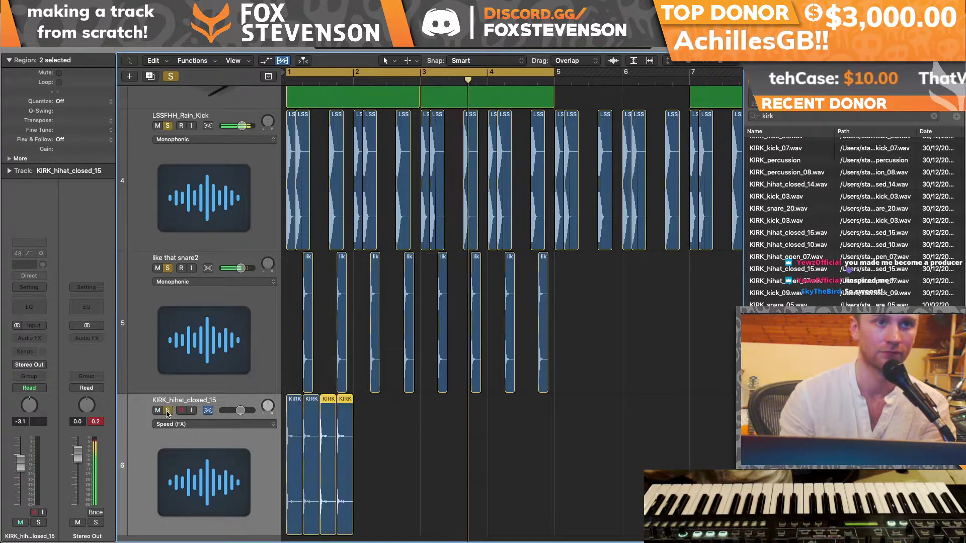
Step: Tighten the hi-hats to eight eighth-note regions in bar 1 and set the hi-hat track to -13.6 dB
{"action": "key", "text": "space"}
{"action": "key", "text": "space"}
{"action": "left_click_drag", "start_coordinate": [463, 448], "coordinate": [279, 434]}
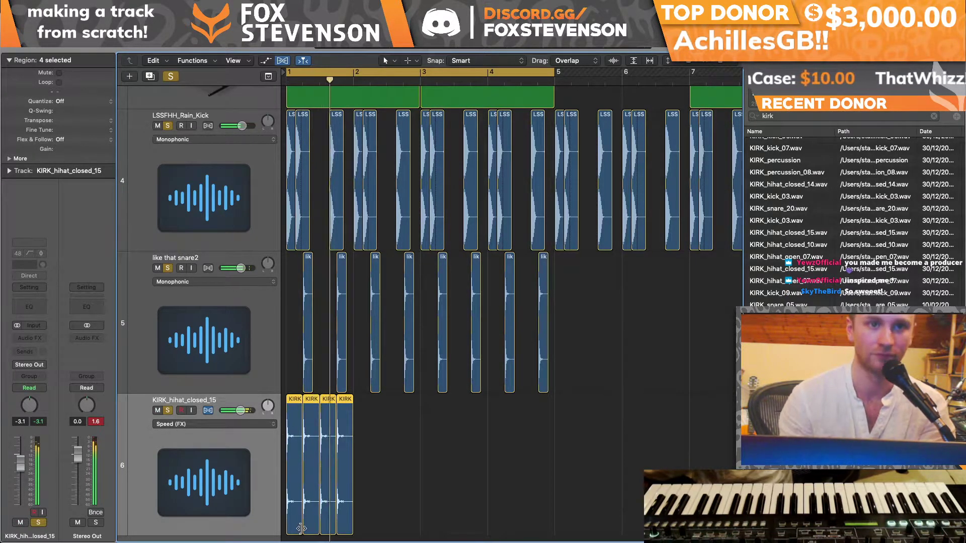
{"action": "left_click_drag", "start_coordinate": [303, 523], "coordinate": [299, 524]}
{"action": "key", "text": "space"}
{"action": "key", "text": "space"}
{"action": "left_click_drag", "start_coordinate": [240, 411], "coordinate": [232, 412]}
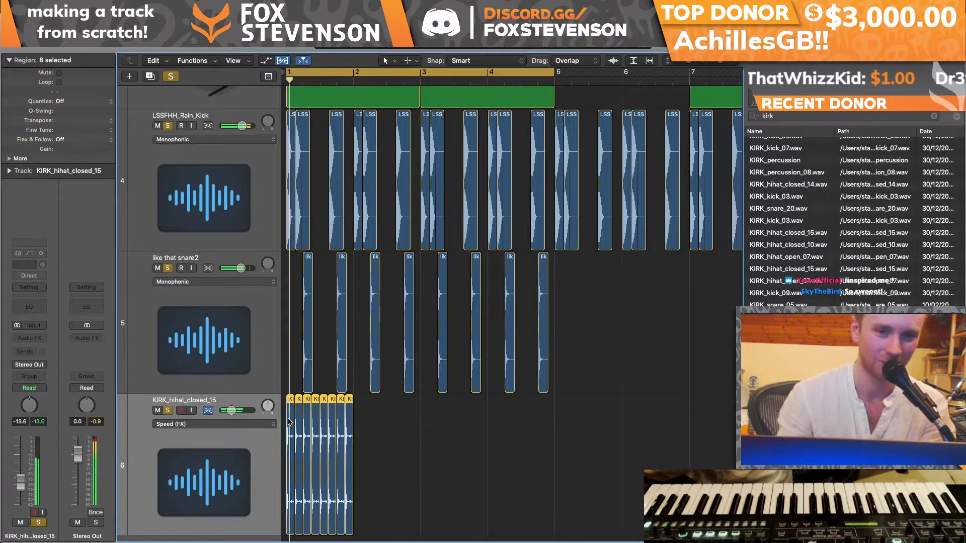
Step: Delete all the hi-hat regions and remove the KIRK_hihat_closed_15 track
{"action": "key", "text": "Delete"}
{"action": "key", "text": "super+BackSpace"}
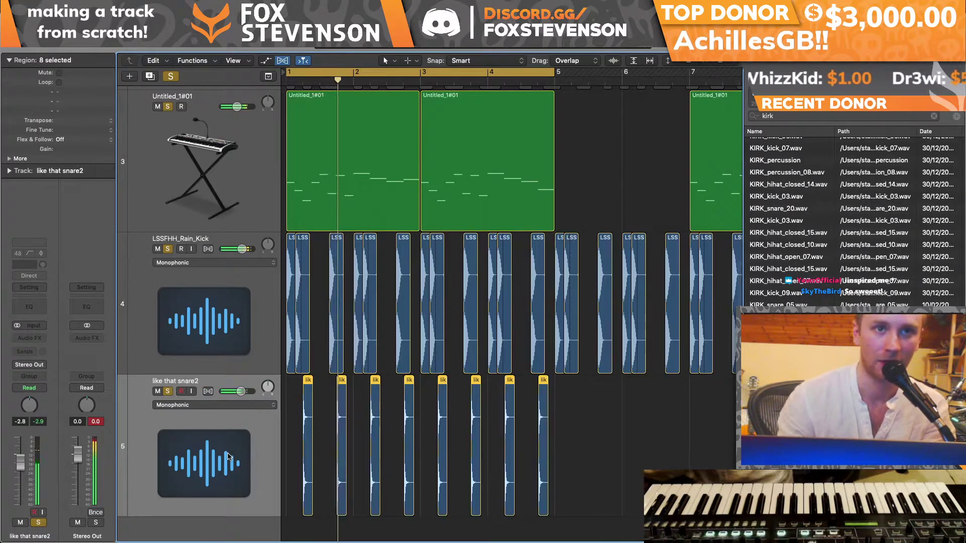
Step: Add an instrument track with duplicate settings below the sampler track and load the 80008 bass channel strip setting
{"action": "left_click", "coordinate": [207, 222]}
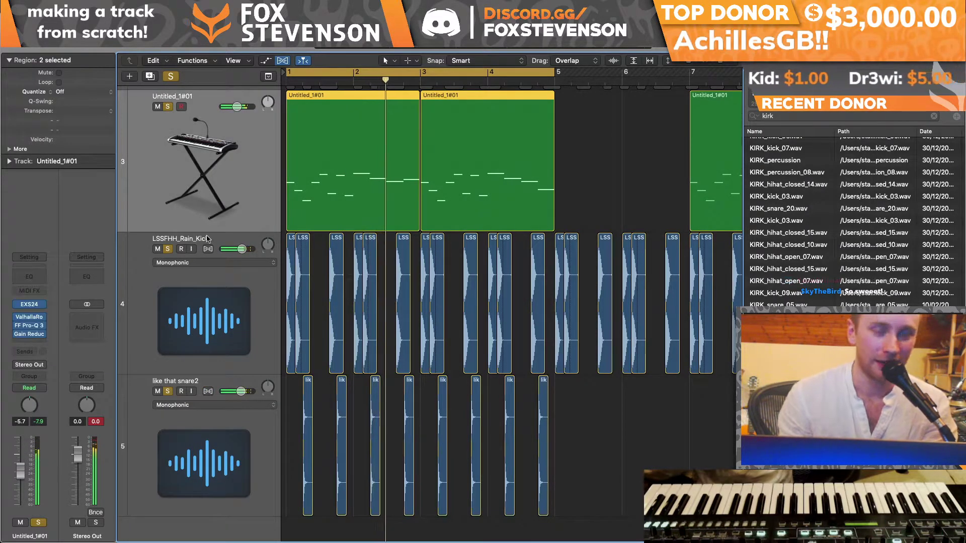
{"action": "key", "text": "super+d"}
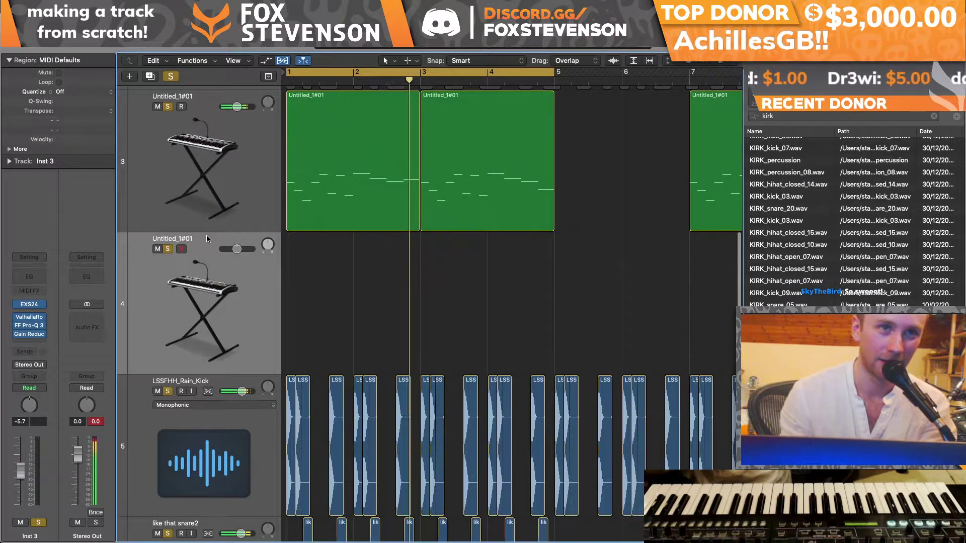
{"action": "left_click", "coordinate": [29, 257]}
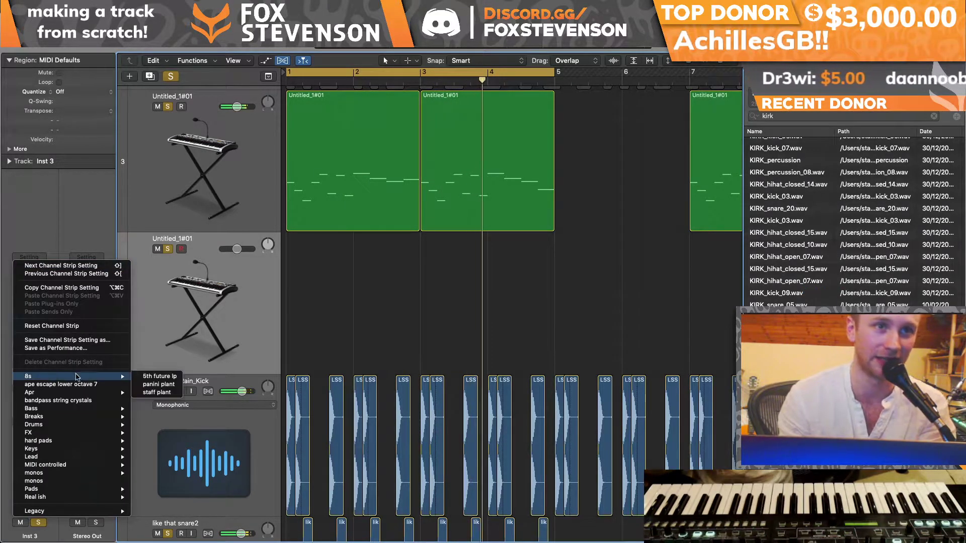
{"action": "mouse_move", "coordinate": [87, 409]}
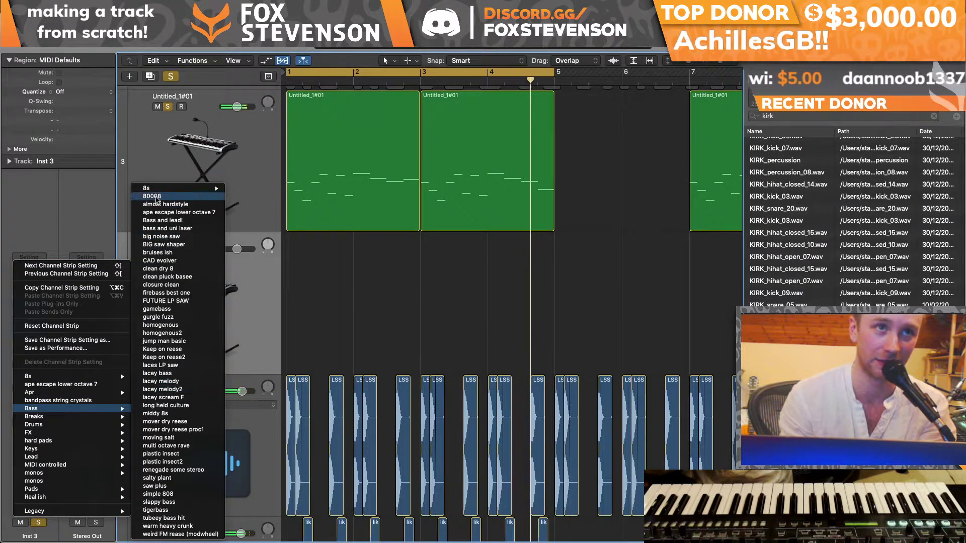
{"action": "left_click", "coordinate": [158, 202]}
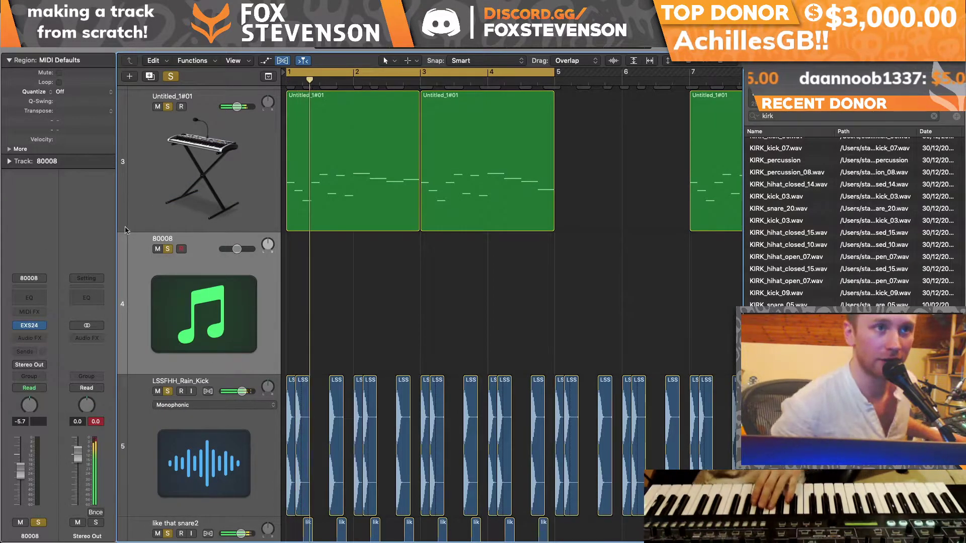
Step: Replace the new bass track's channel strip setting with simple 808
{"action": "left_click", "coordinate": [29, 257]}
{"action": "mouse_move", "coordinate": [65, 431]}
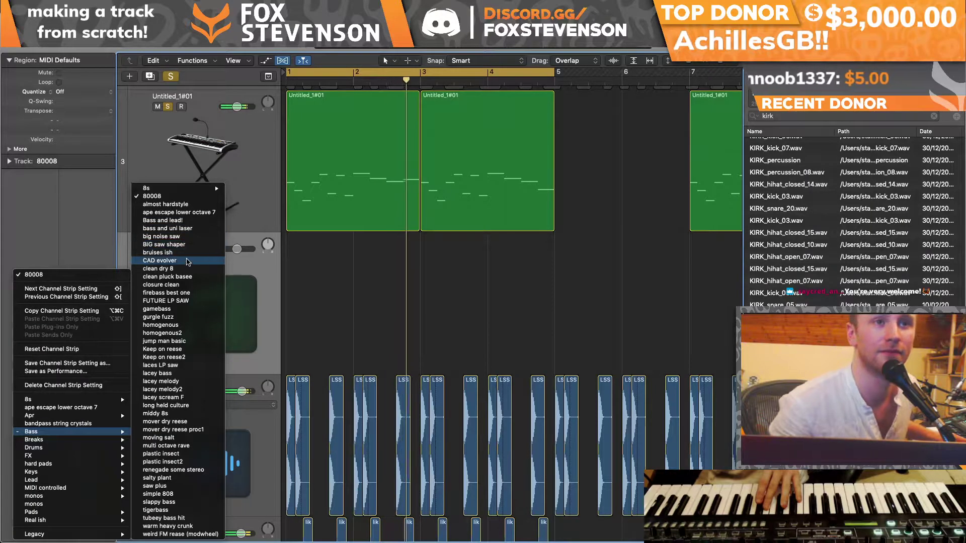
{"action": "left_click", "coordinate": [176, 494]}
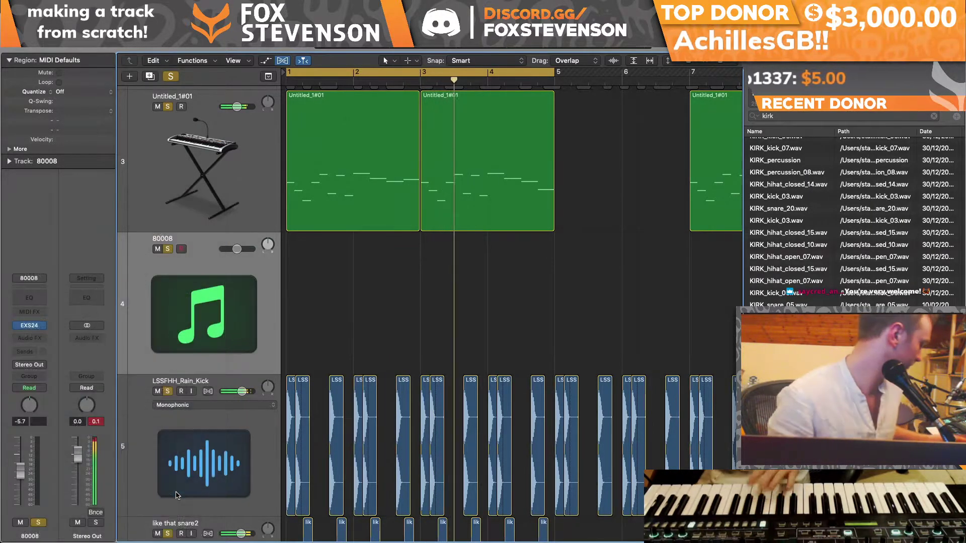
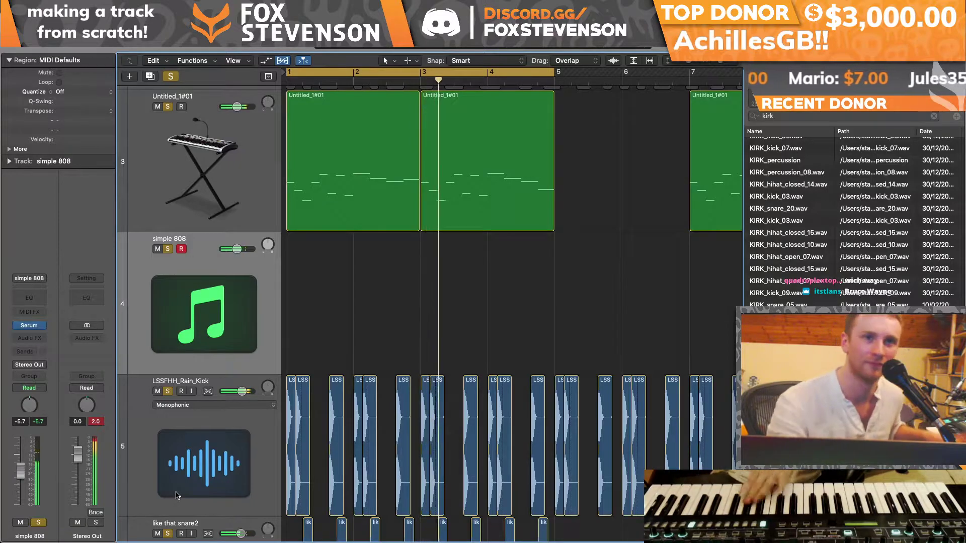
Step: Set the simple 808 track to -3.5 dB and record a four-bar bass line on it, discarding the first take
{"action": "left_click_drag", "start_coordinate": [237, 249], "coordinate": [239, 249]}
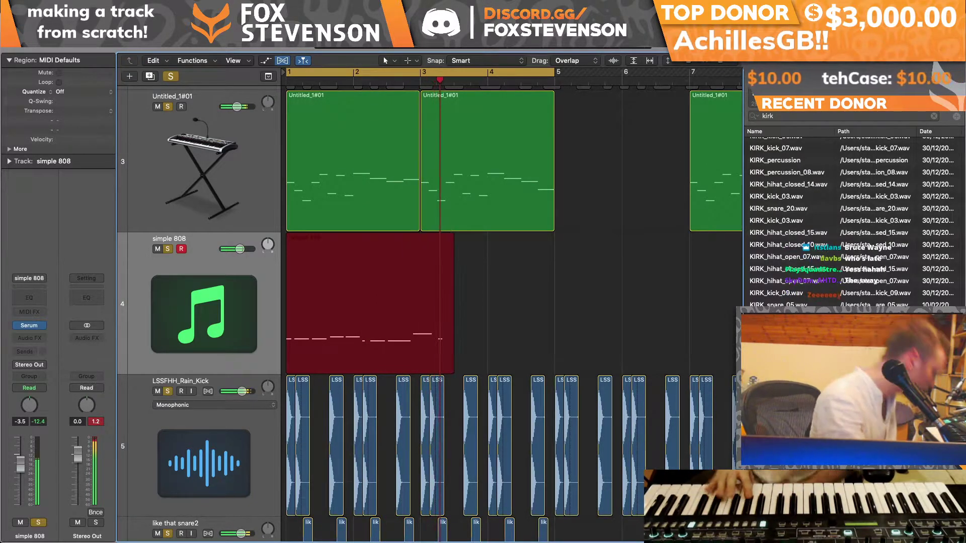
{"action": "key", "text": "space"}
{"action": "key", "text": "super+z"}
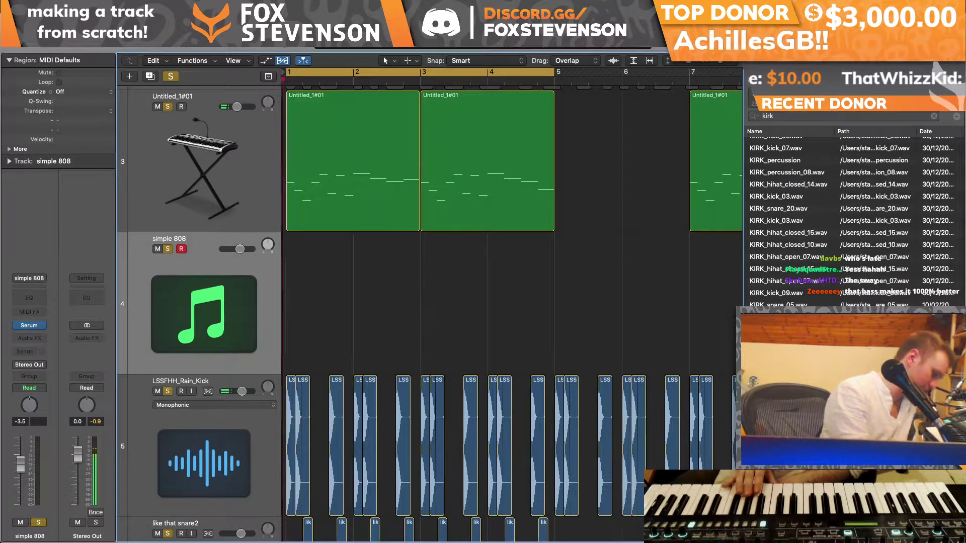
{"action": "key", "text": "r"}
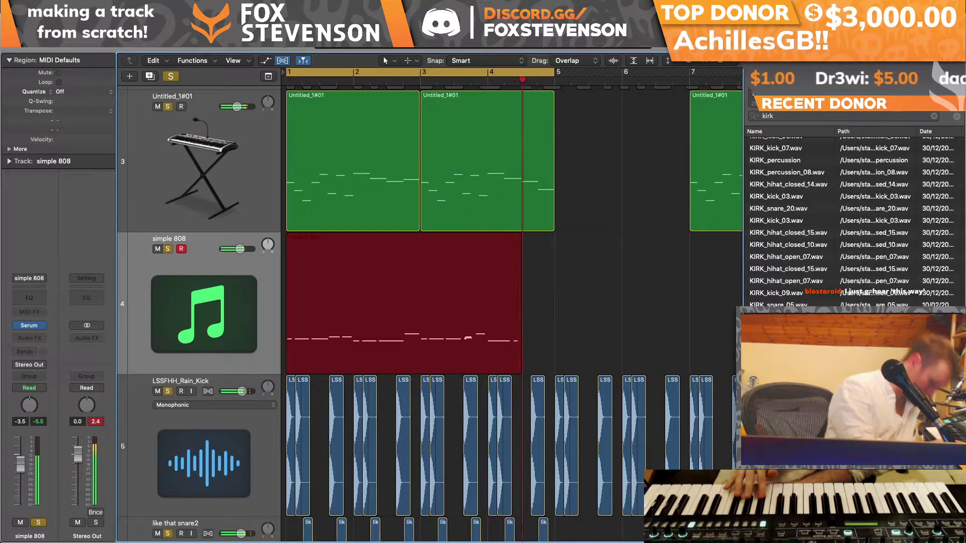
{"action": "key", "text": "space"}
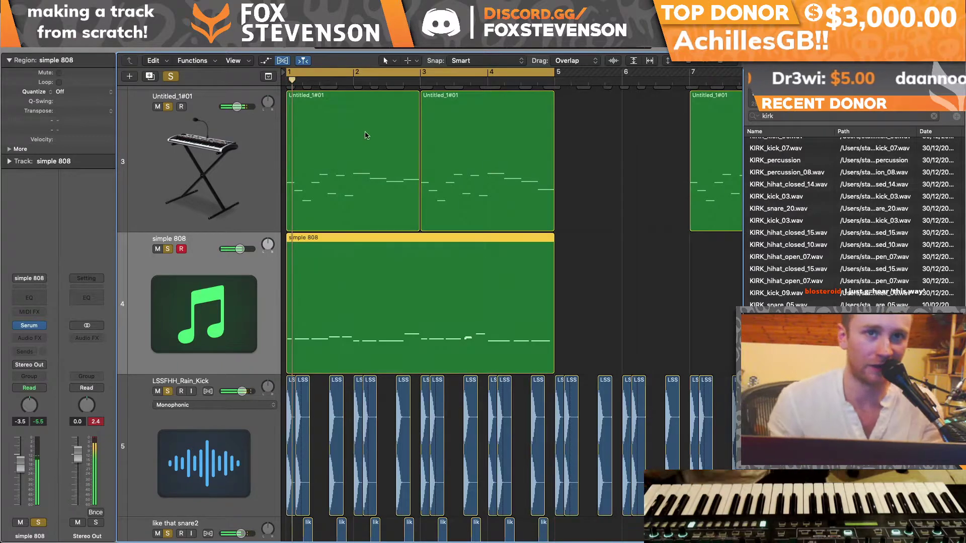
Step: Clean up the overlapping notes late in bar 3 of the bass region, leaving a single A#0 note placed slightly earlier
{"action": "double_click", "coordinate": [408, 354]}
{"action": "scroll", "coordinate": [589, 388], "scroll_direction": "right", "scroll_amount": 10}
{"action": "scroll", "coordinate": [590, 389], "scroll_direction": "left", "scroll_amount": 3}
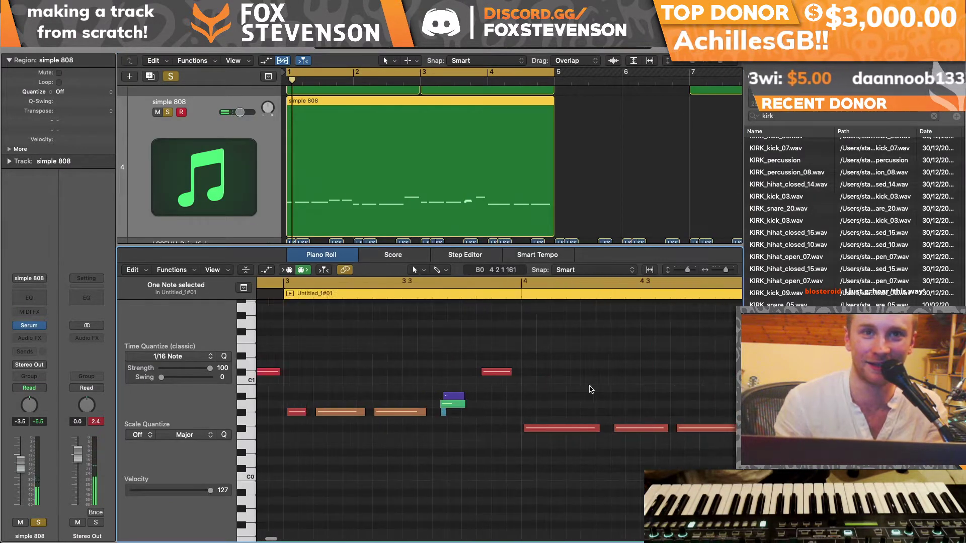
{"action": "left_click_drag", "start_coordinate": [444, 396], "coordinate": [438, 396]}
{"action": "key", "text": "space"}
{"action": "left_click_drag", "start_coordinate": [726, 270], "coordinate": [716, 272]}
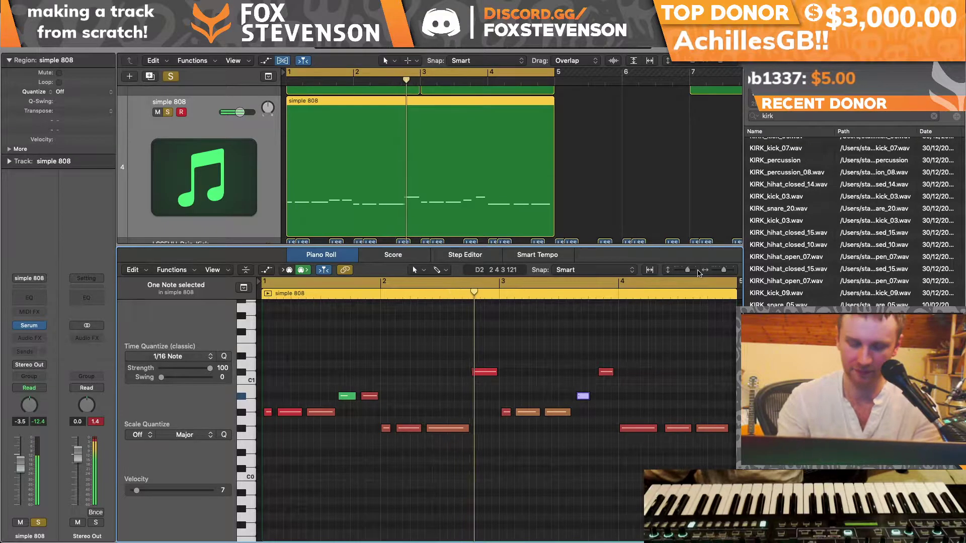
Step: Quantize all notes in the simple 808 bass region to 1/16 Note
{"action": "key", "text": "x"}
{"action": "key", "text": "x"}
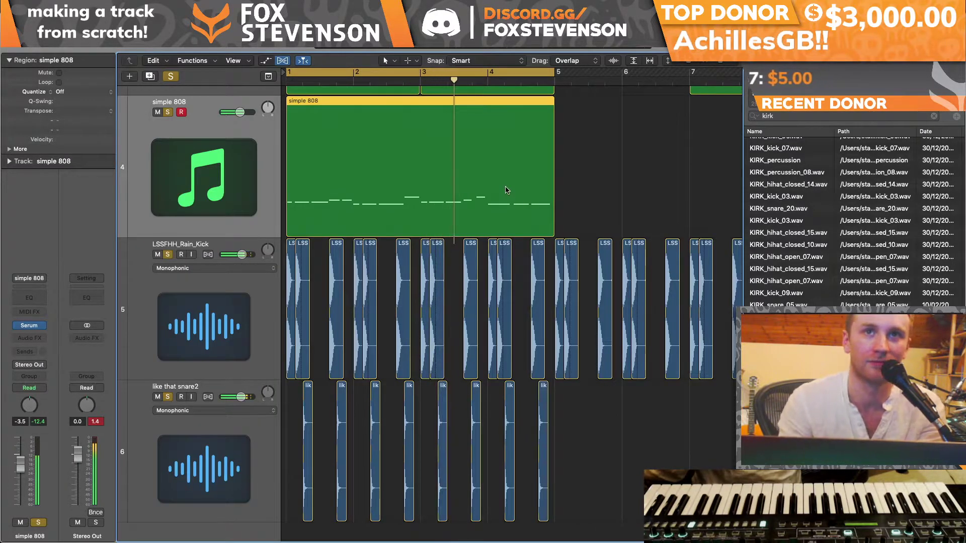
{"action": "key", "text": "p"}
{"action": "key", "text": "super+a"}
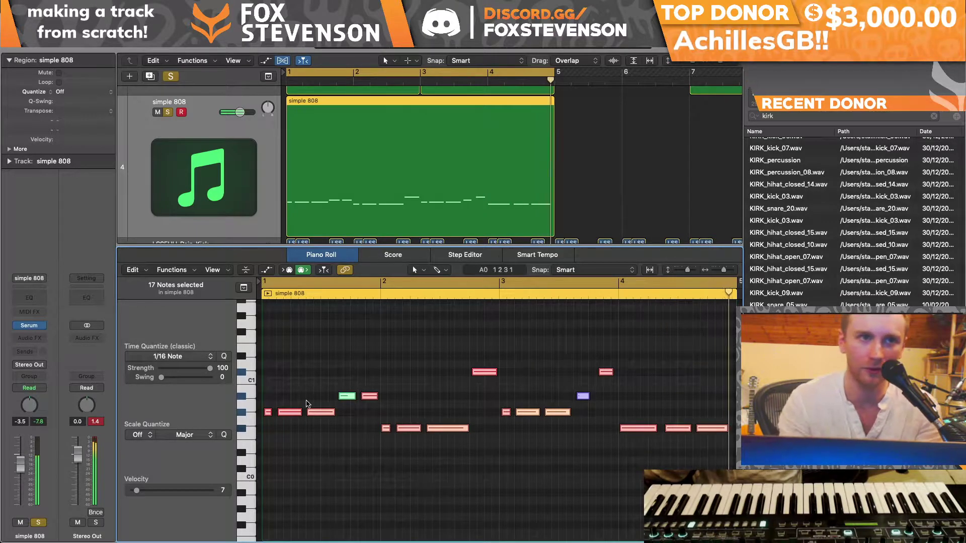
{"action": "left_click", "coordinate": [224, 357]}
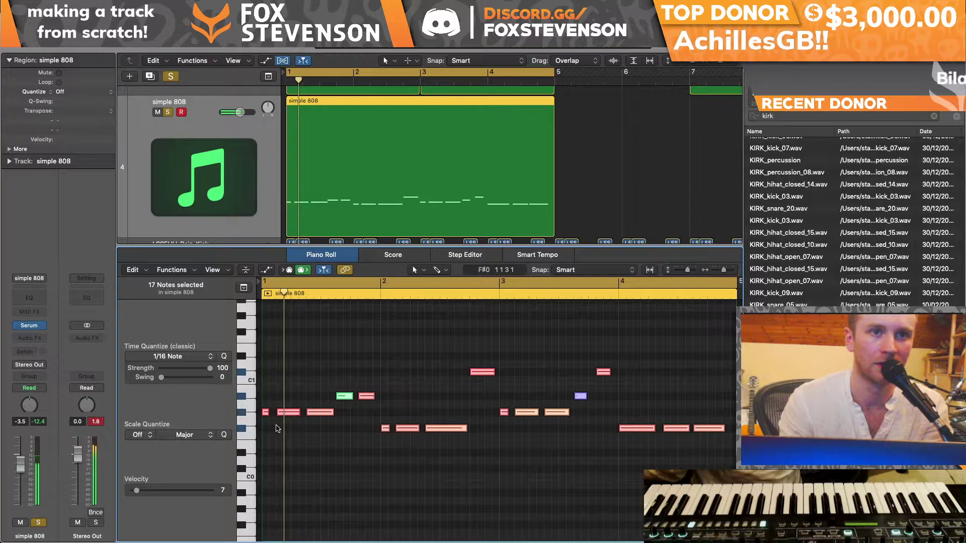
Step: Set the simple 808 region's delay to +29 ticks and play it back
{"action": "left_click", "coordinate": [288, 412]}
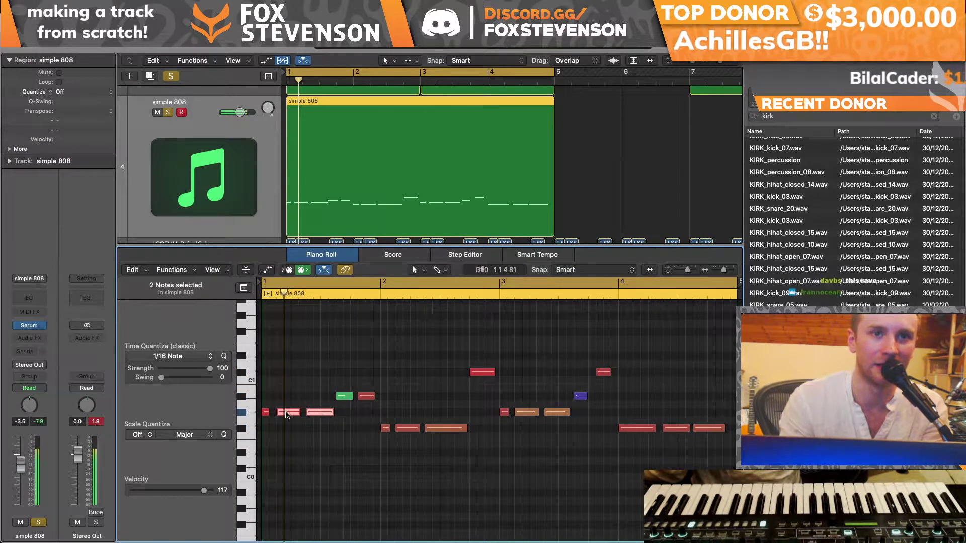
{"action": "left_click", "coordinate": [321, 101]}
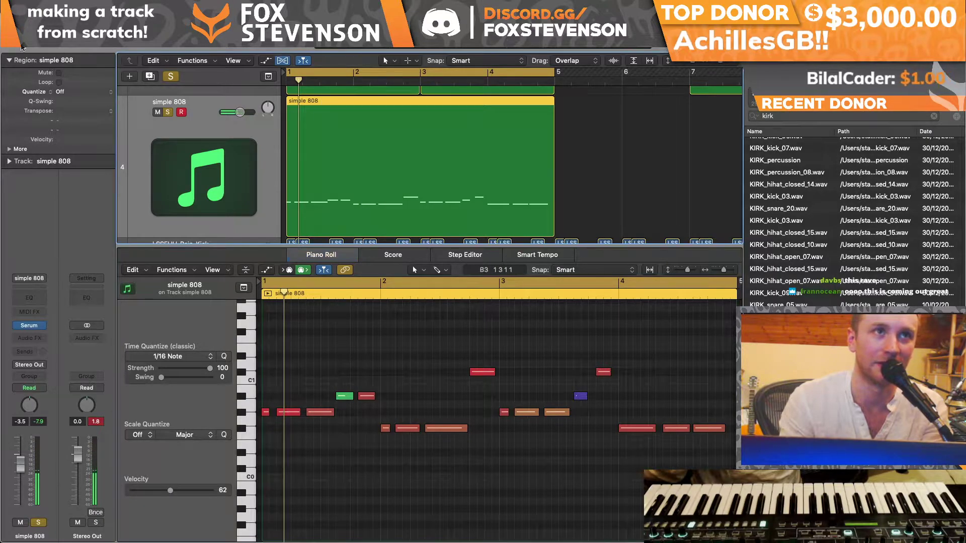
{"action": "left_click", "coordinate": [14, 149]}
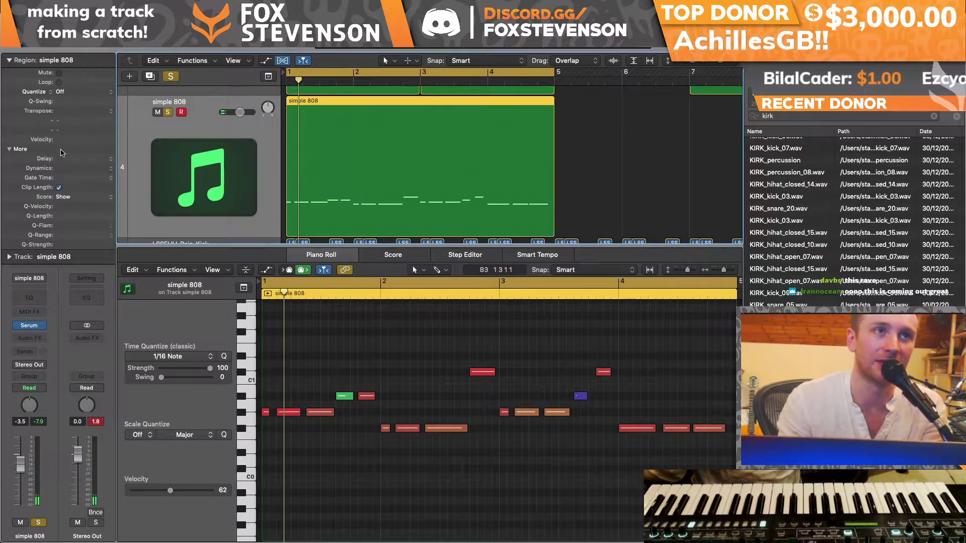
{"action": "left_click_drag", "start_coordinate": [62, 124], "coordinate": [61, 115]}
{"action": "key", "text": "space"}
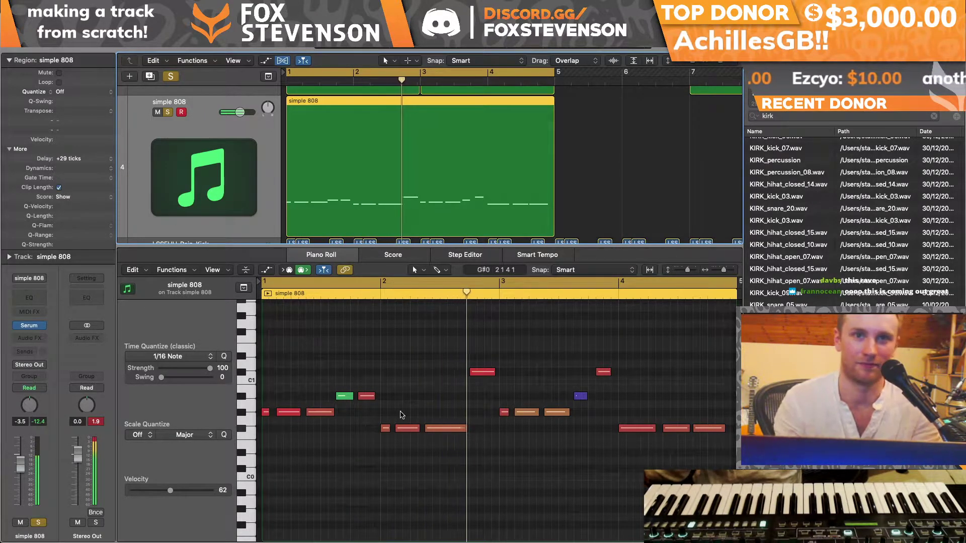
Step: Solo only the simple 808 and kick tracks, leaving out the sampler and snare, and play from the beginning
{"action": "key", "text": "x"}
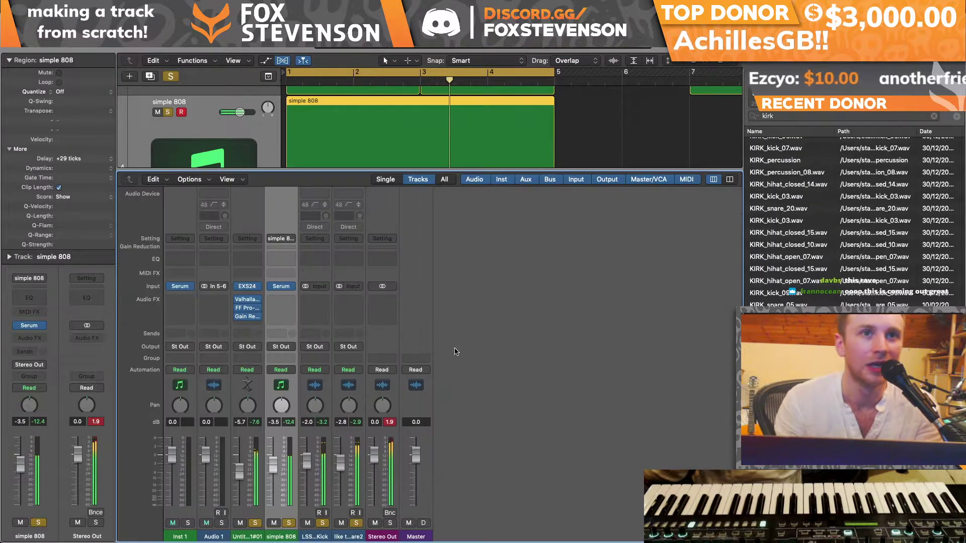
{"action": "key", "text": "x"}
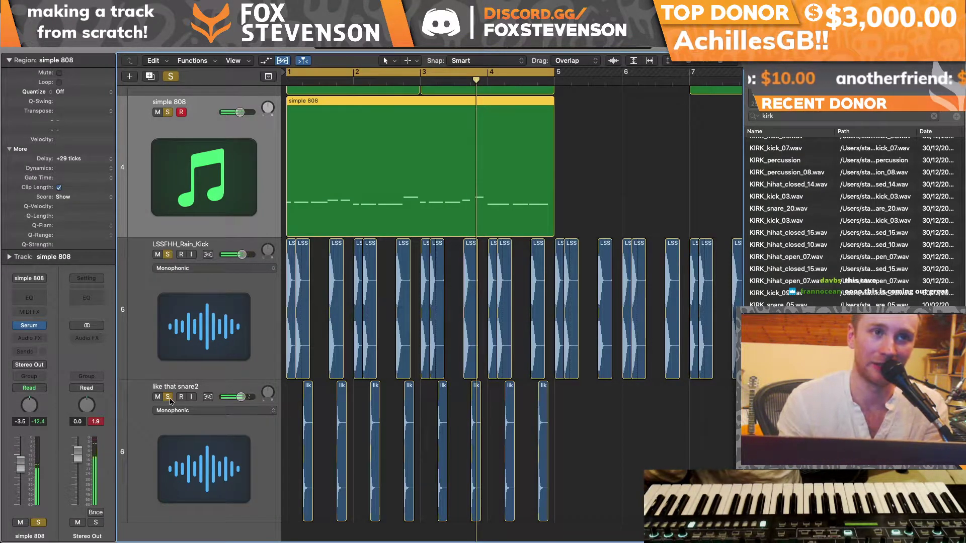
{"action": "left_click", "coordinate": [169, 255]}
{"action": "left_click", "coordinate": [168, 113]}
{"action": "key", "text": "Return"}
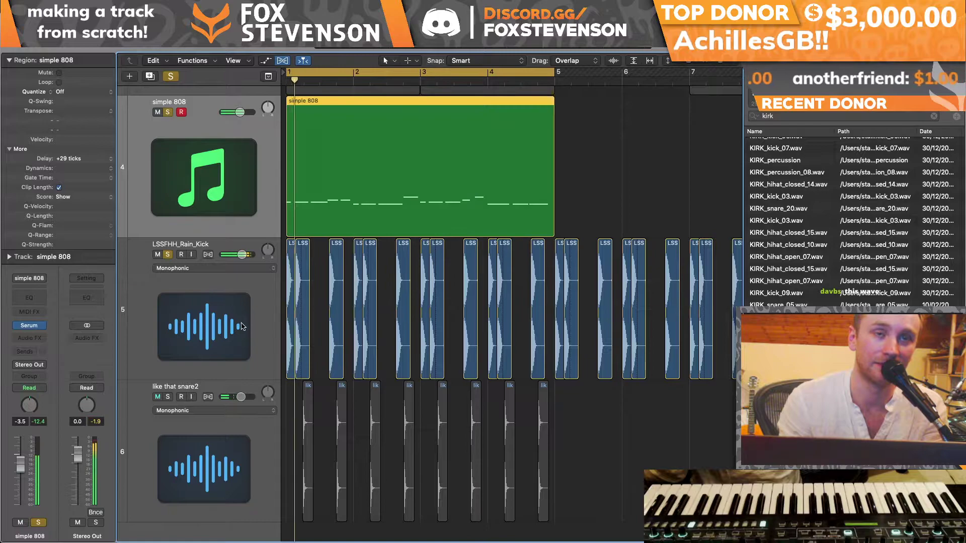
Step: Add an empty audio track with the kick track's settings directly below the kick track
{"action": "left_click", "coordinate": [241, 327]}
{"action": "left_click", "coordinate": [28, 371]}
{"action": "left_click", "coordinate": [52, 315]}
{"action": "key", "text": "super+d"}
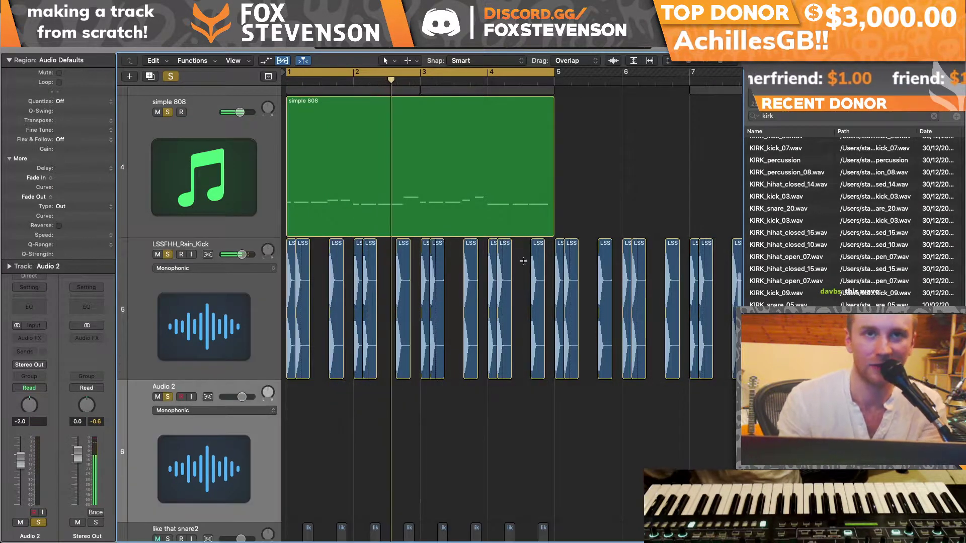
Step: Insert a stereo FF Pro-Q 3 on the kick track with an 18 dB/oct high cut at about 237 Hz
{"action": "left_click", "coordinate": [153, 305]}
{"action": "left_click", "coordinate": [29, 339]}
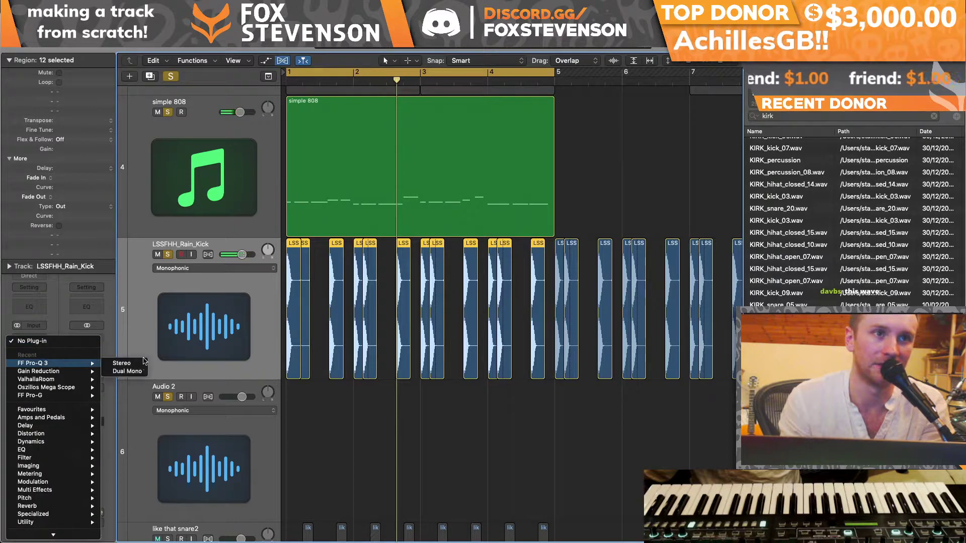
{"action": "left_click", "coordinate": [137, 367]}
{"action": "left_click_drag", "start_coordinate": [430, 169], "coordinate": [185, 171]}
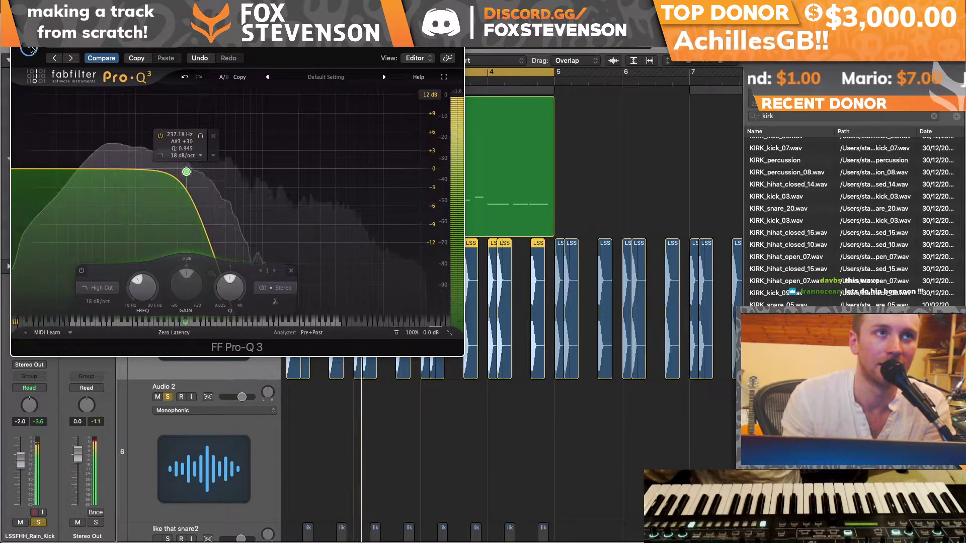
{"action": "key", "text": "super+w"}
Step: Show the mixer and route the outputs of the sampler and simple 808 channels to Bus 6
{"action": "left_click", "coordinate": [189, 232]}
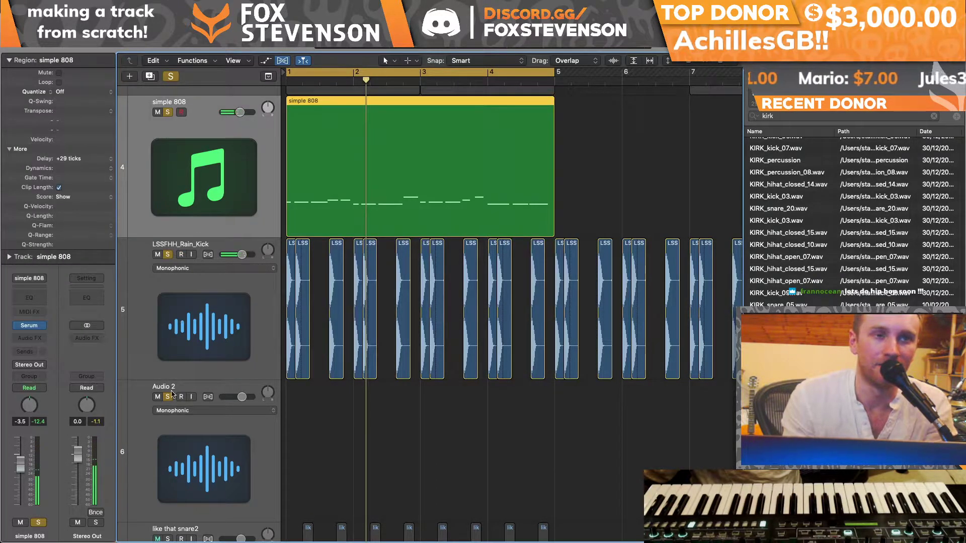
{"action": "key", "text": "x"}
{"action": "left_click", "coordinate": [248, 536]}
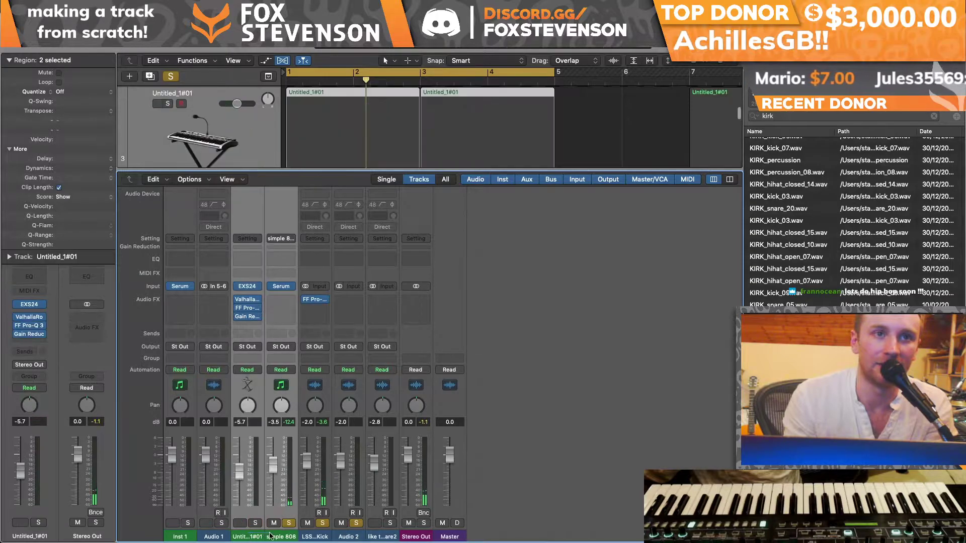
{"action": "left_click", "coordinate": [258, 347]}
{"action": "mouse_move", "coordinate": [255, 392]}
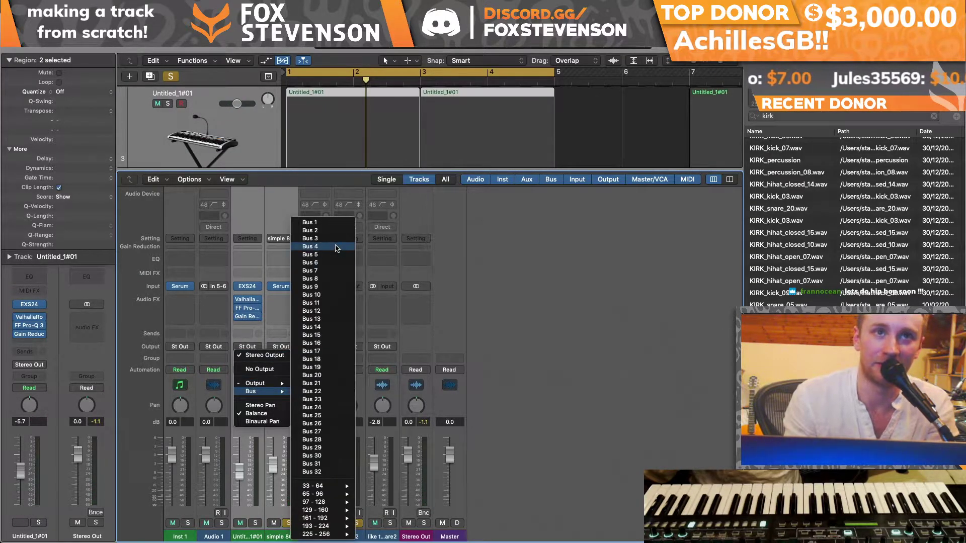
{"action": "left_click", "coordinate": [334, 262]}
Step: Insert FF Saturn on the Aux 1 channel that receives Bus 6
{"action": "left_click", "coordinate": [394, 302]}
{"action": "left_click", "coordinate": [394, 302]}
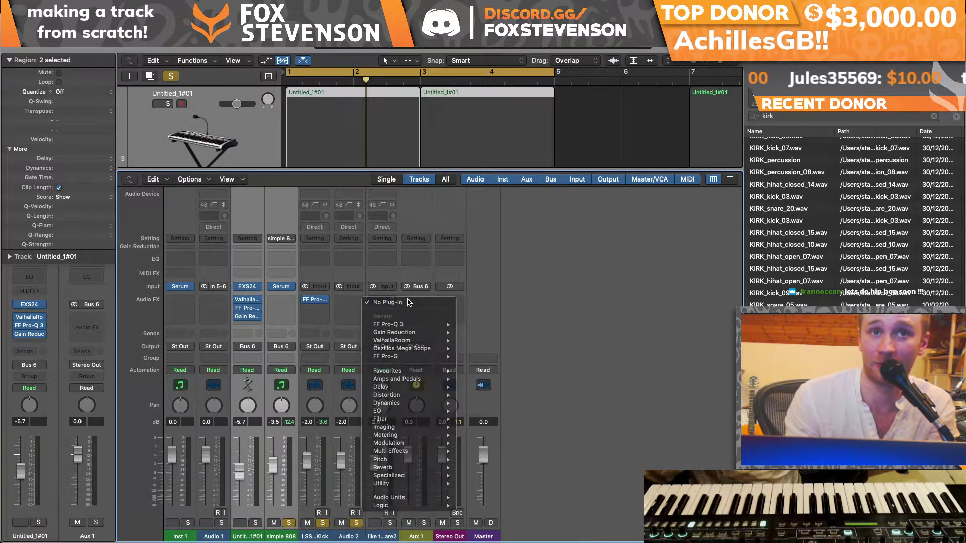
{"action": "left_click", "coordinate": [418, 300]}
{"action": "mouse_move", "coordinate": [462, 499]}
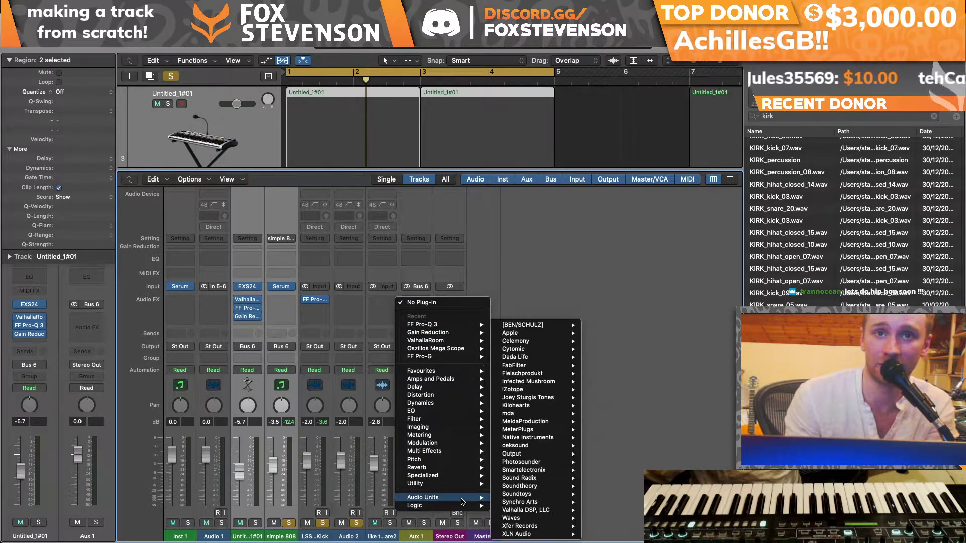
{"action": "mouse_move", "coordinate": [530, 364]}
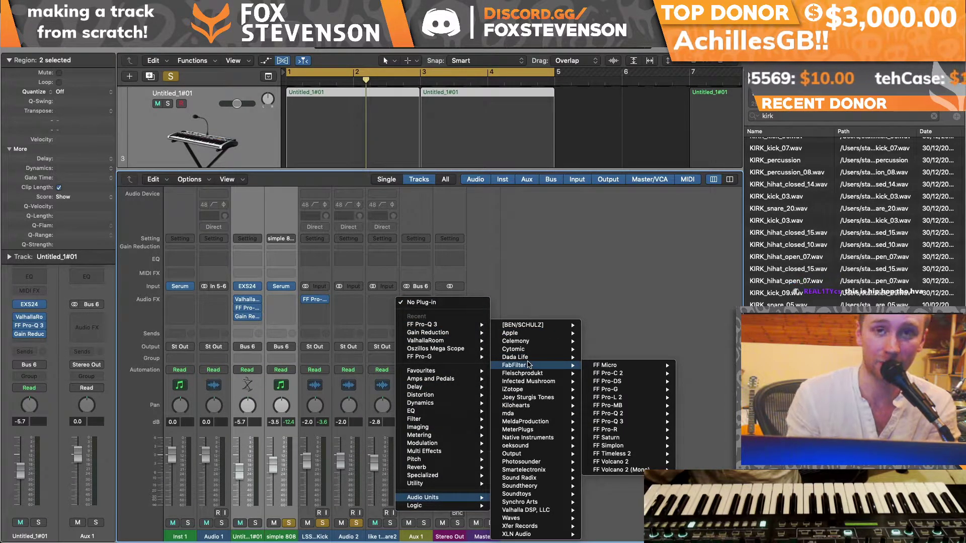
{"action": "left_click", "coordinate": [709, 439]}
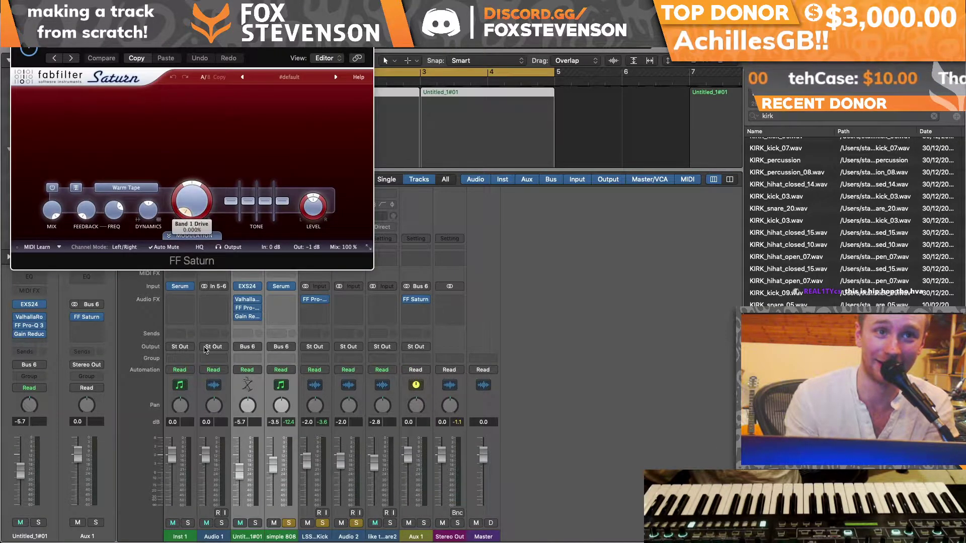
Step: Route the kick channel's output to Bus 6 and return the sampler channel's output to Stereo Output
{"action": "left_click", "coordinate": [279, 536]}
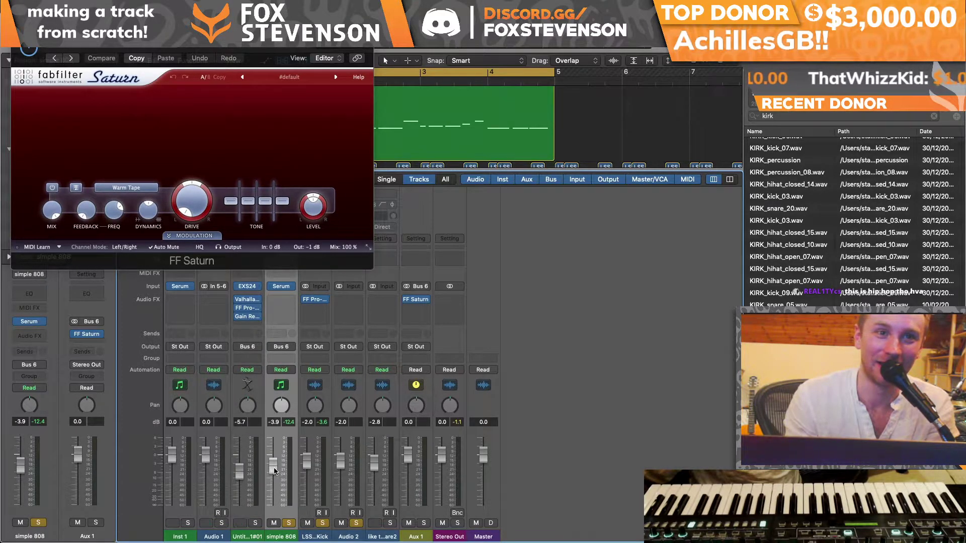
{"action": "left_click", "coordinate": [247, 347]}
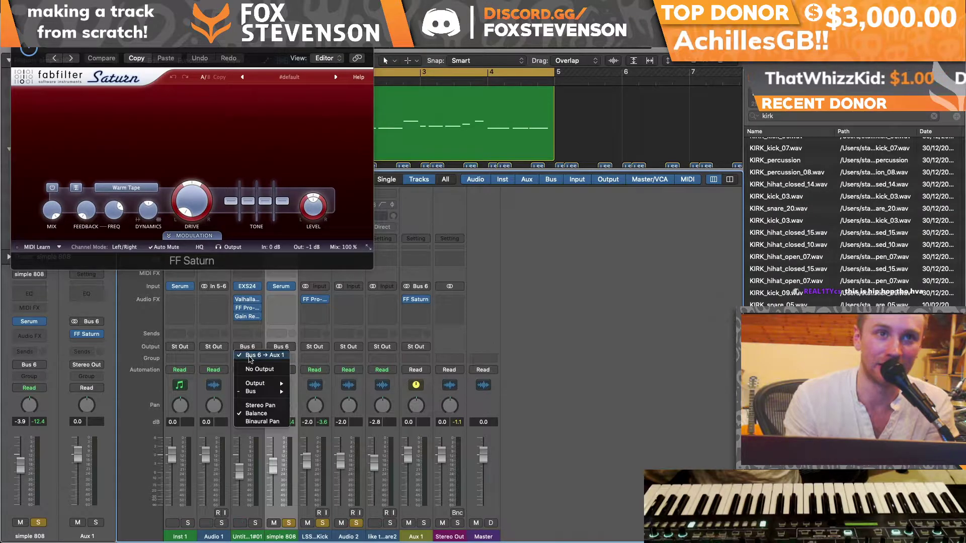
{"action": "left_click", "coordinate": [250, 369]}
{"action": "left_click", "coordinate": [315, 347]}
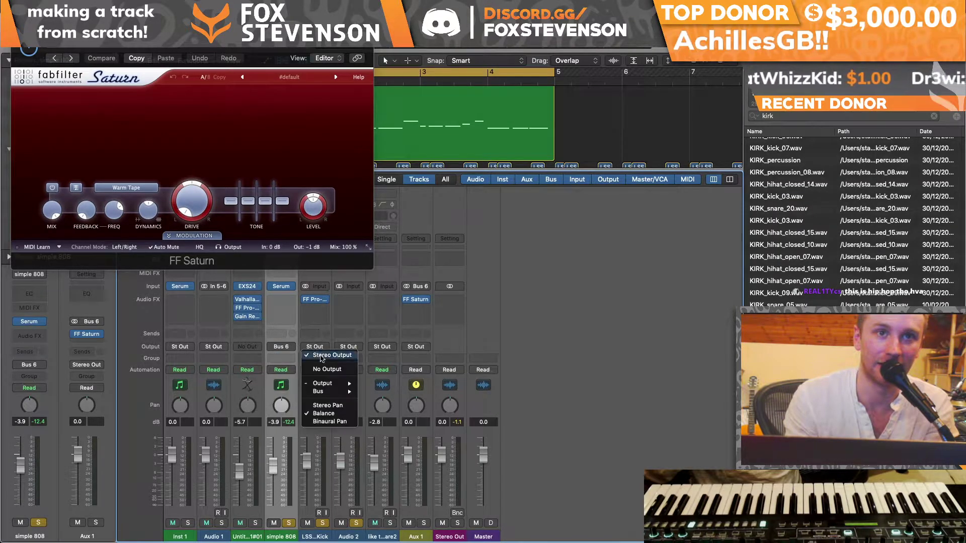
{"action": "left_click", "coordinate": [390, 265]}
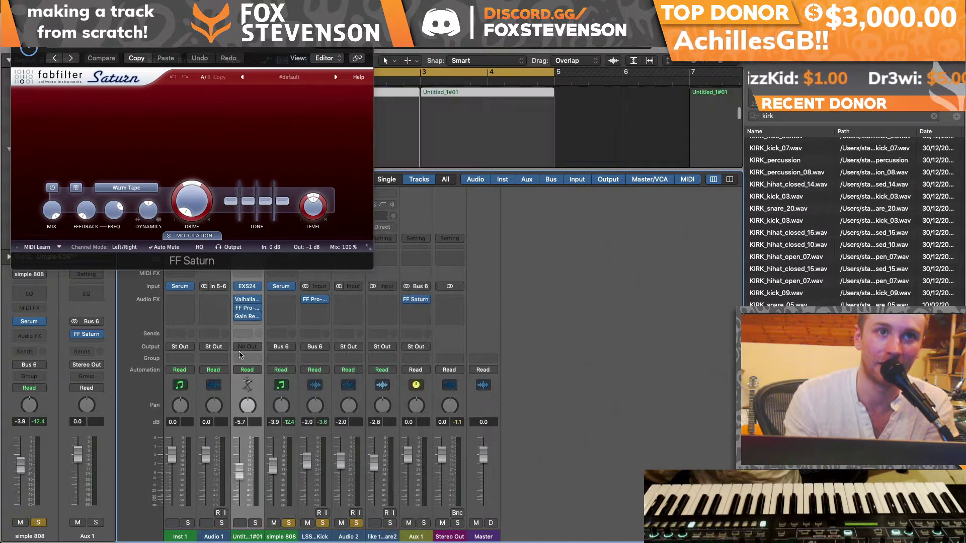
{"action": "left_click", "coordinate": [245, 347]}
{"action": "mouse_move", "coordinate": [254, 363]}
{"action": "left_click", "coordinate": [319, 365]}
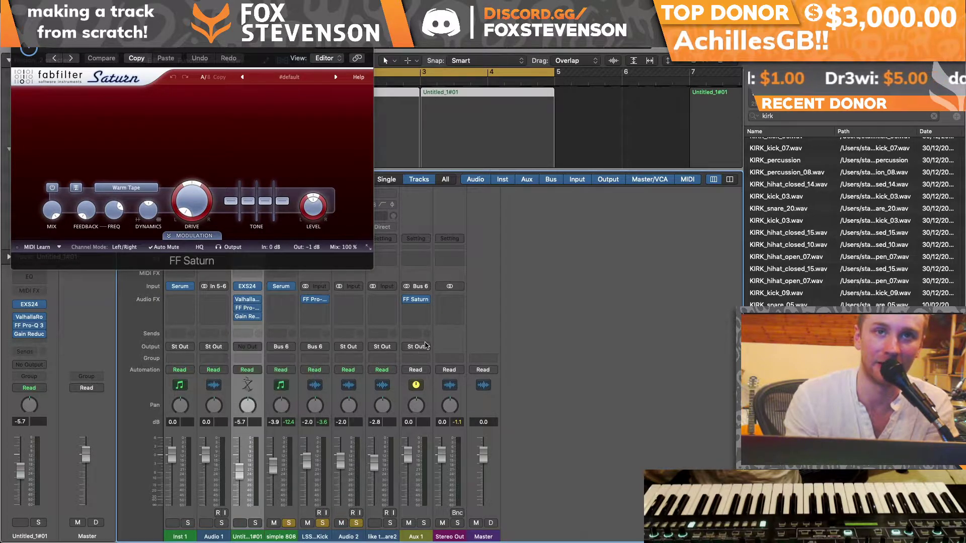
Step: Set Saturn to Gentle Saturation with high drive, balancing simple 808 at -7.6 dB and the kick at 1.0 dB
{"action": "left_click", "coordinate": [126, 187]}
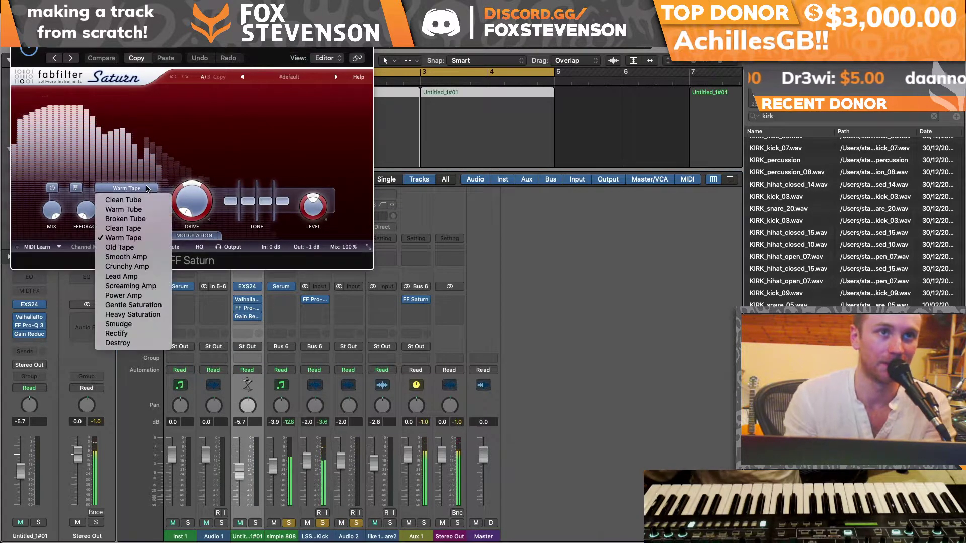
{"action": "left_click", "coordinate": [131, 305]}
{"action": "left_click_drag", "start_coordinate": [192, 201], "coordinate": [193, 138]}
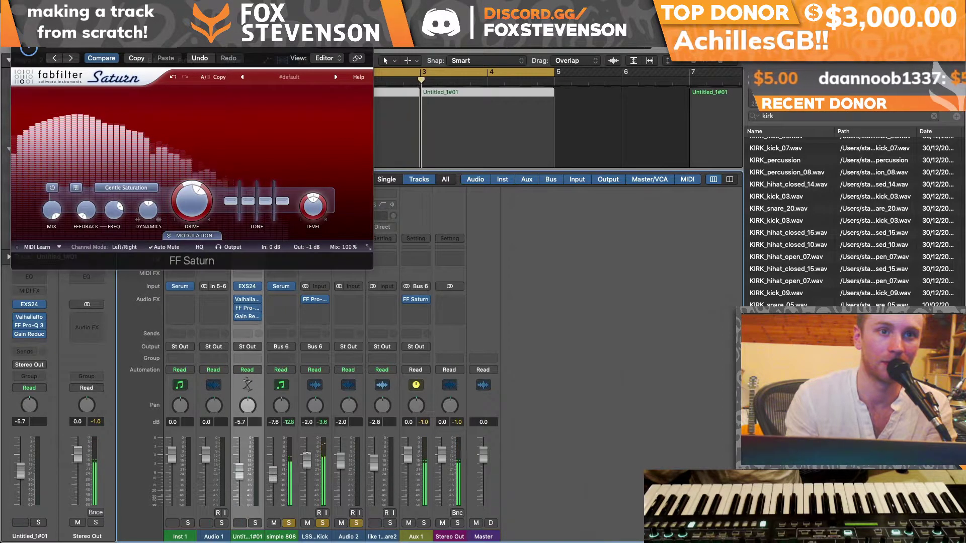
{"action": "left_click_drag", "start_coordinate": [192, 201], "coordinate": [198, 167]}
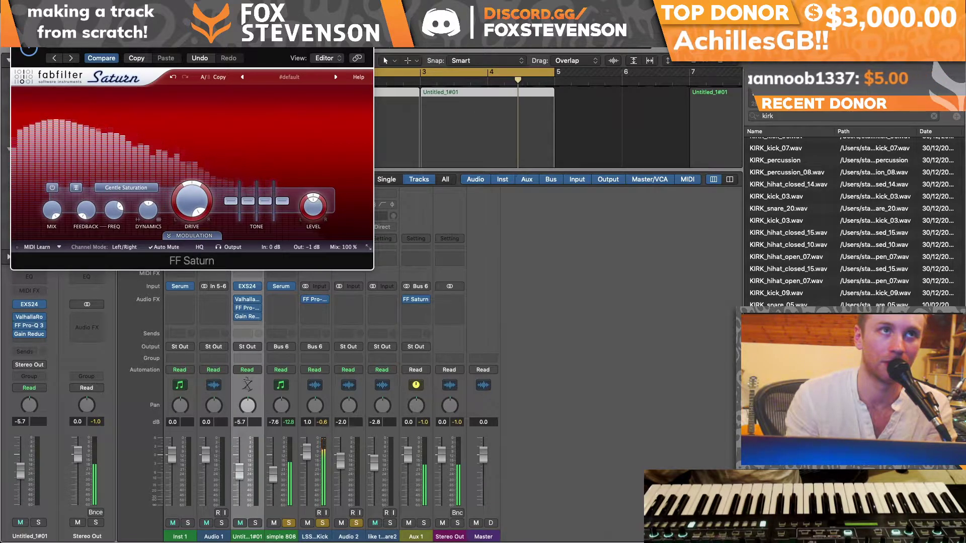
{"action": "left_click", "coordinate": [18, 28]}
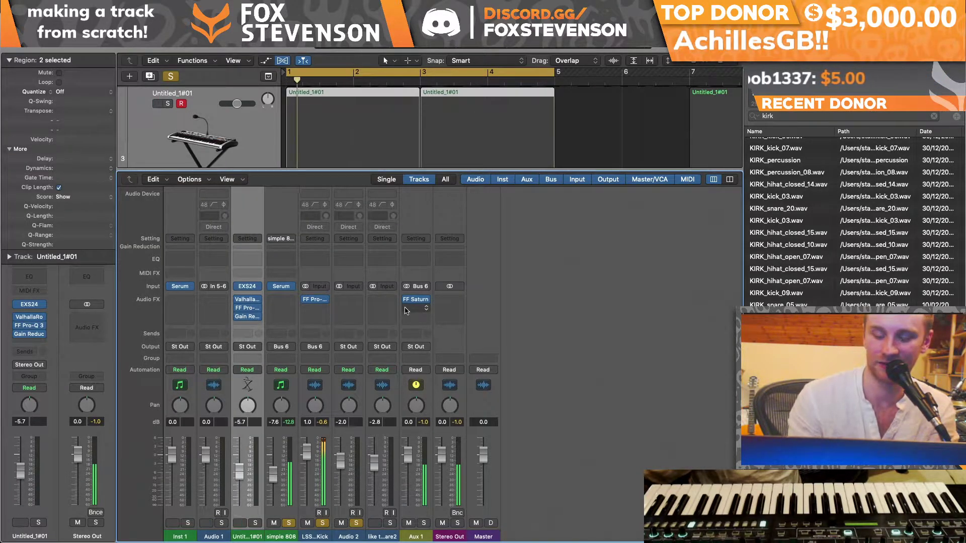
Step: Insert Oszillos Mega Scope on the Stereo Out channel and set its trace to white and its mode to mbeat
{"action": "left_click", "coordinate": [458, 301]}
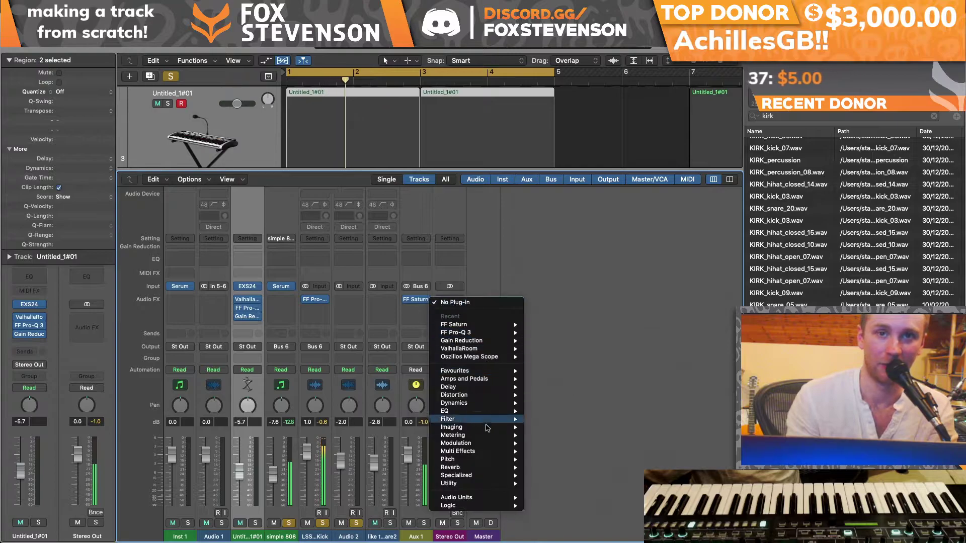
{"action": "mouse_move", "coordinate": [468, 479]}
{"action": "mouse_move", "coordinate": [573, 323]}
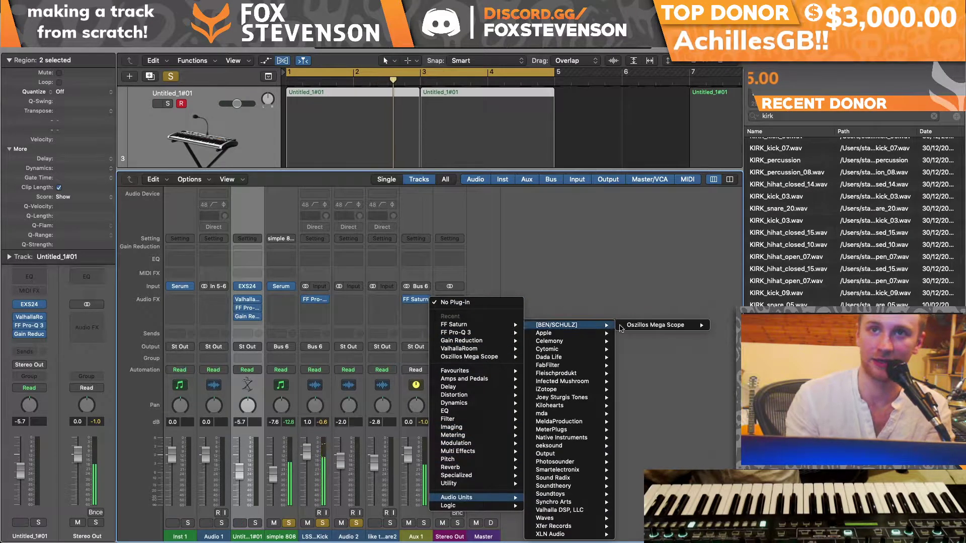
{"action": "left_click", "coordinate": [640, 328]}
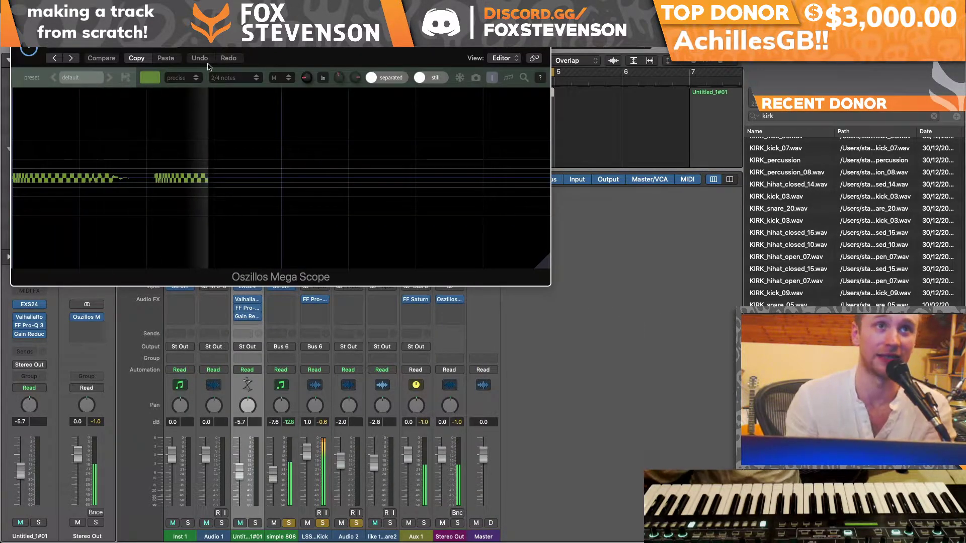
{"action": "left_click", "coordinate": [150, 77]}
{"action": "left_click", "coordinate": [181, 77]}
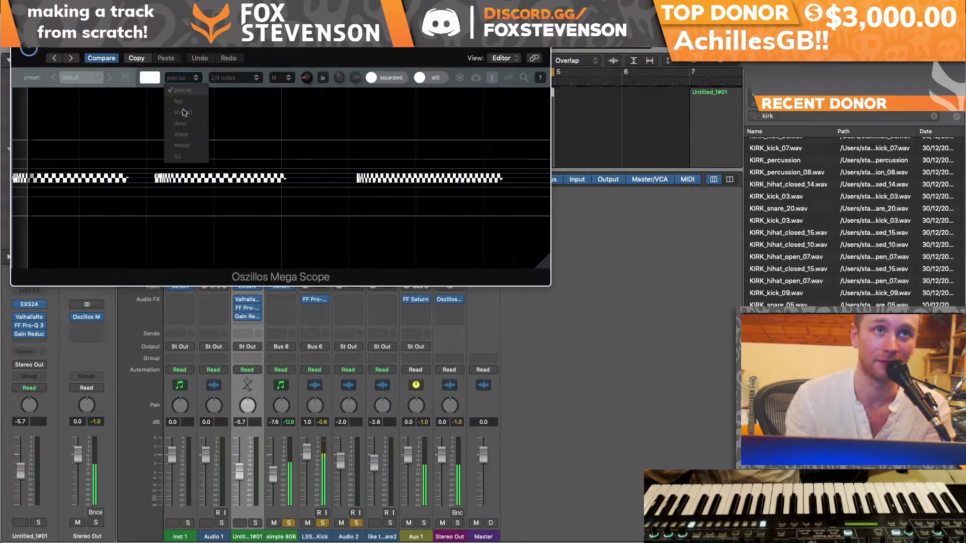
{"action": "left_click", "coordinate": [186, 147]}
{"action": "left_click_drag", "start_coordinate": [261, 277], "coordinate": [466, 266]}
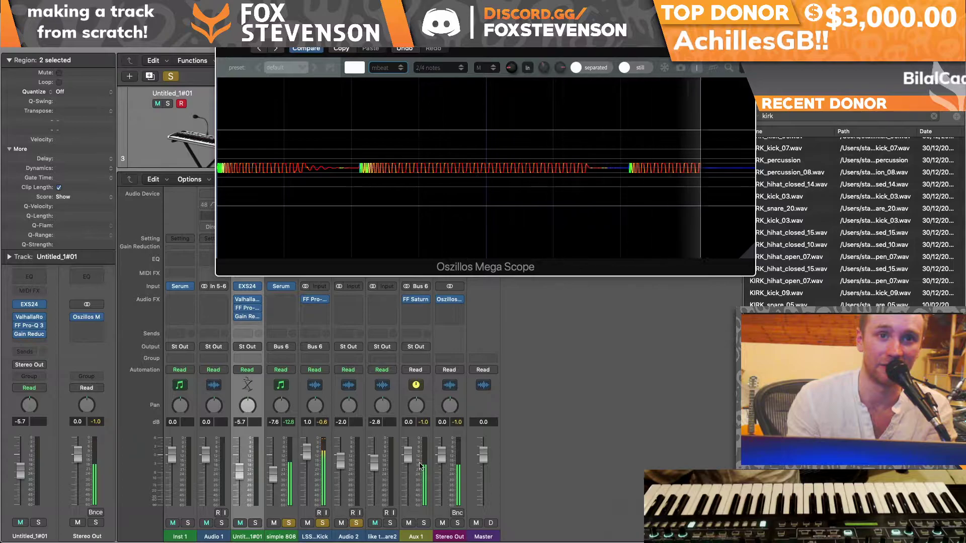
Step: Insert a stereo FF Pro-MB after Saturn on Aux 1 and place its window beside the oscilloscope
{"action": "left_click", "coordinate": [416, 311]}
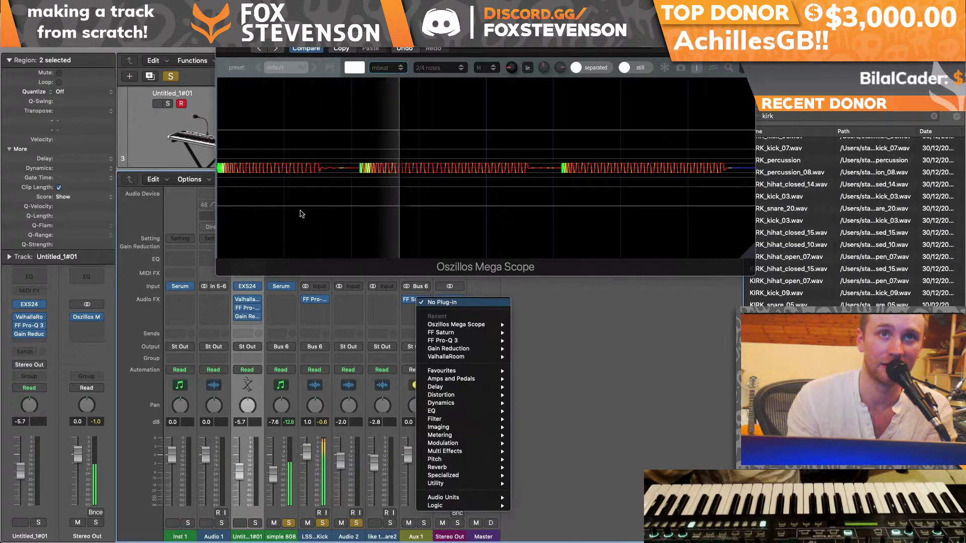
{"action": "left_click", "coordinate": [432, 291]}
{"action": "left_click", "coordinate": [416, 309]}
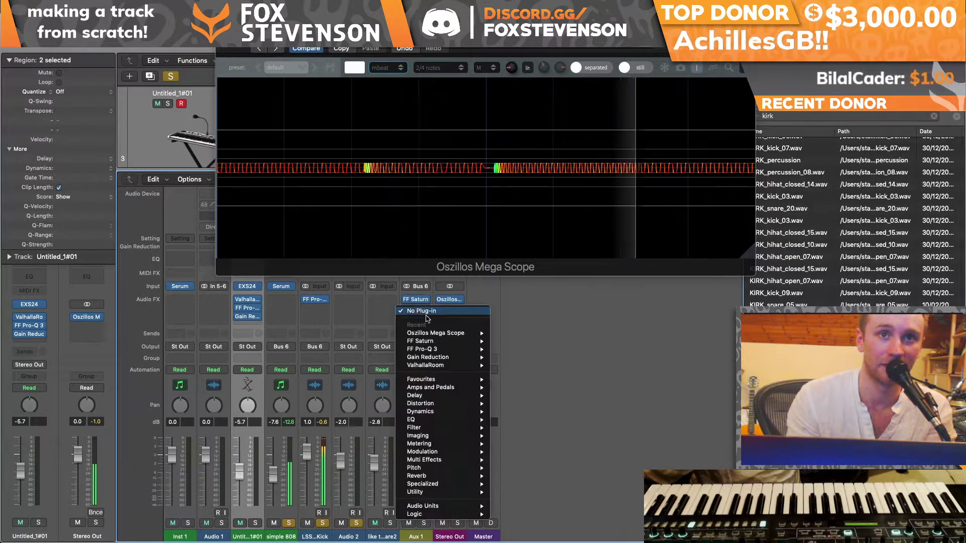
{"action": "mouse_move", "coordinate": [427, 347]}
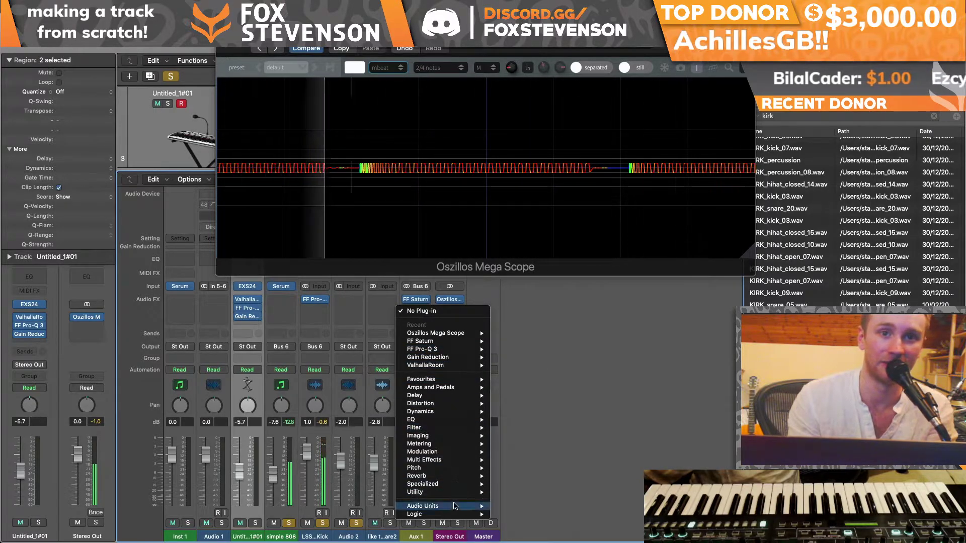
{"action": "mouse_move", "coordinate": [427, 507]}
{"action": "mouse_move", "coordinate": [513, 367]}
{"action": "mouse_move", "coordinate": [631, 405]}
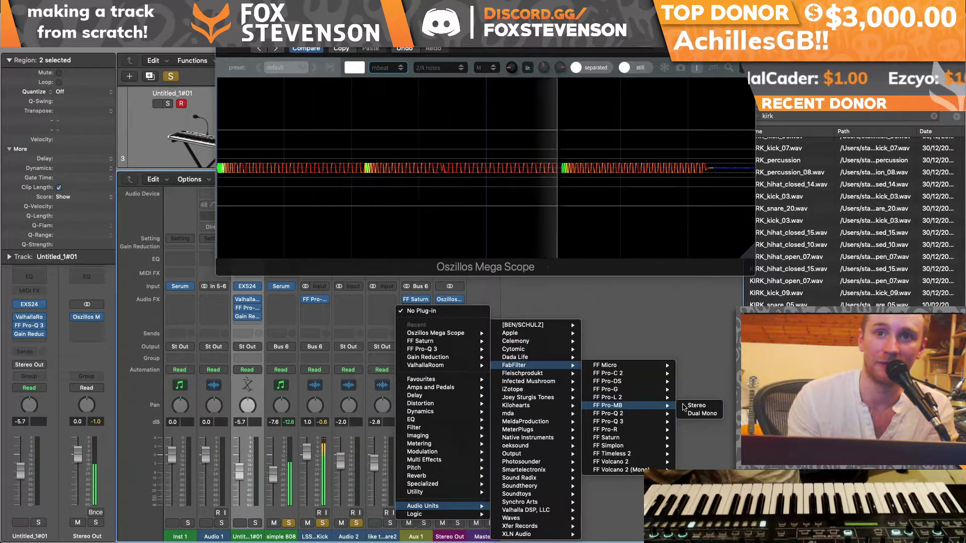
{"action": "left_click", "coordinate": [695, 406]}
{"action": "left_click_drag", "start_coordinate": [296, 44], "coordinate": [835, 41]}
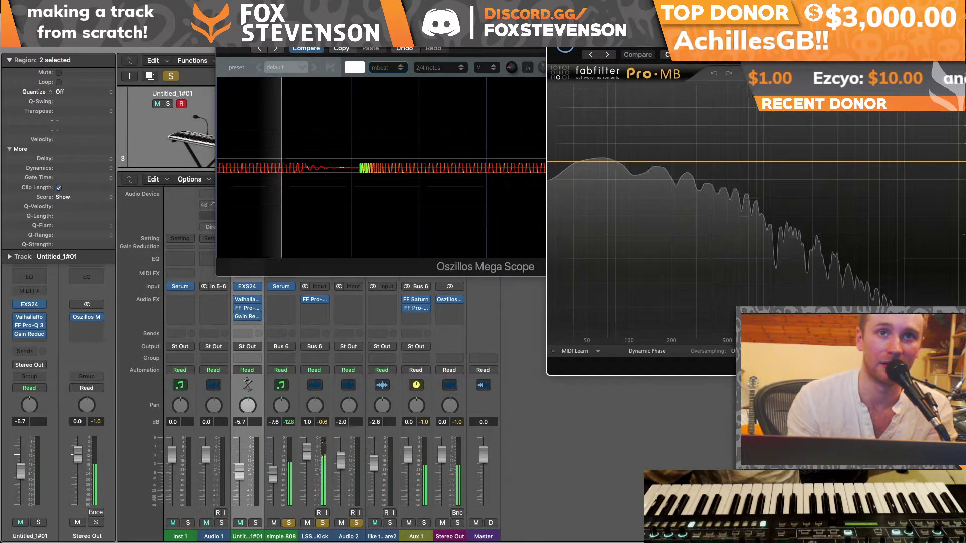
Step: Readjust Saturn's drive while checking the waveform in Oszillos Mega Scope, and close the Saturn window
{"action": "left_click", "coordinate": [416, 300]}
{"action": "left_click", "coordinate": [416, 301]}
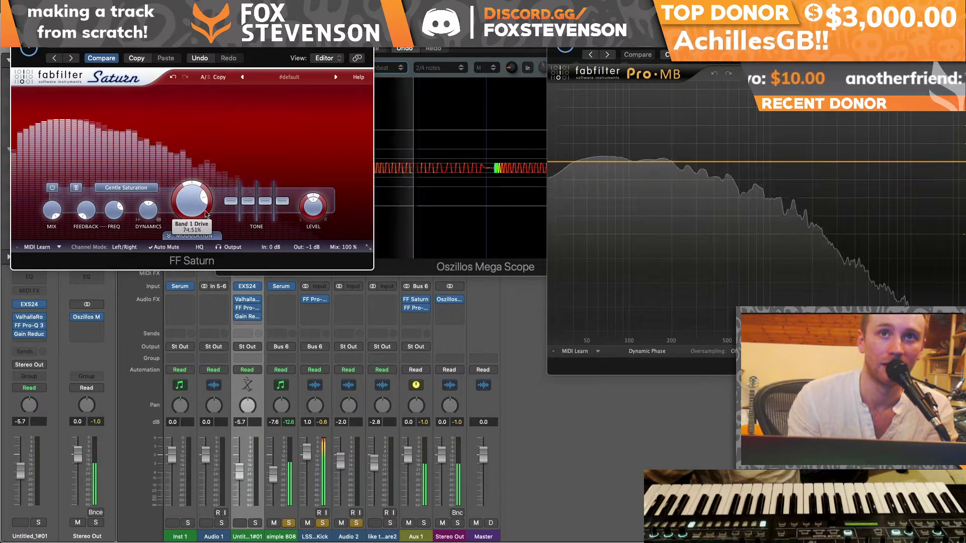
{"action": "left_click", "coordinate": [442, 216]}
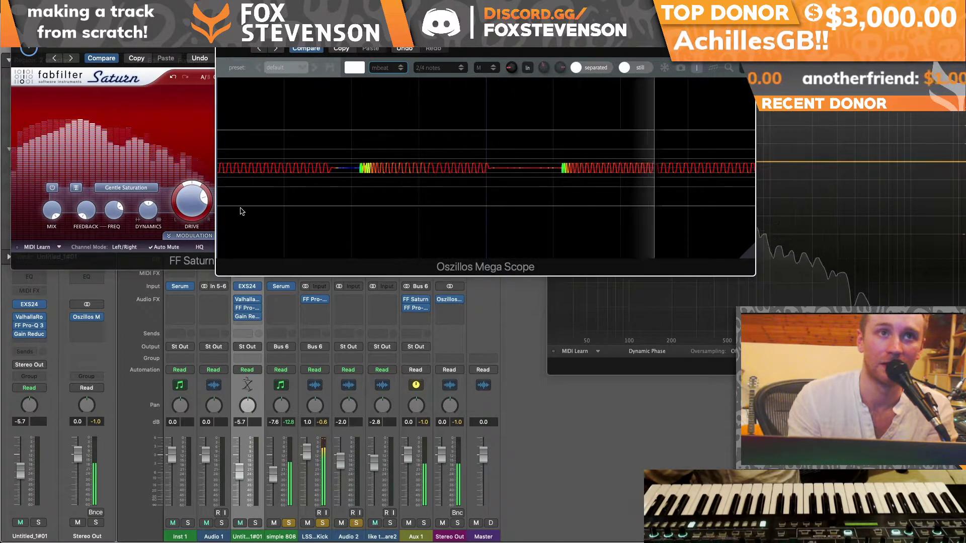
{"action": "left_click", "coordinate": [191, 203]}
{"action": "left_click", "coordinate": [770, 166]}
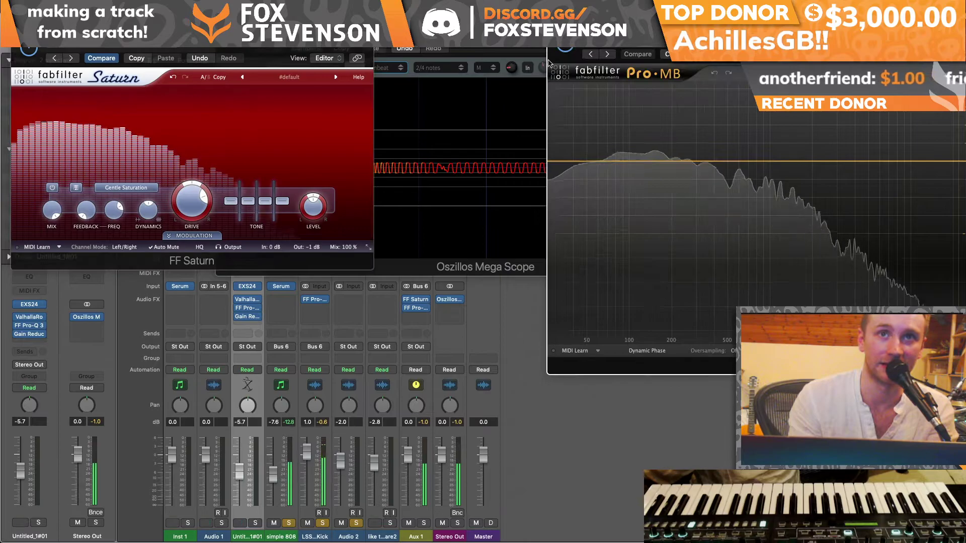
{"action": "key", "text": "super+w"}
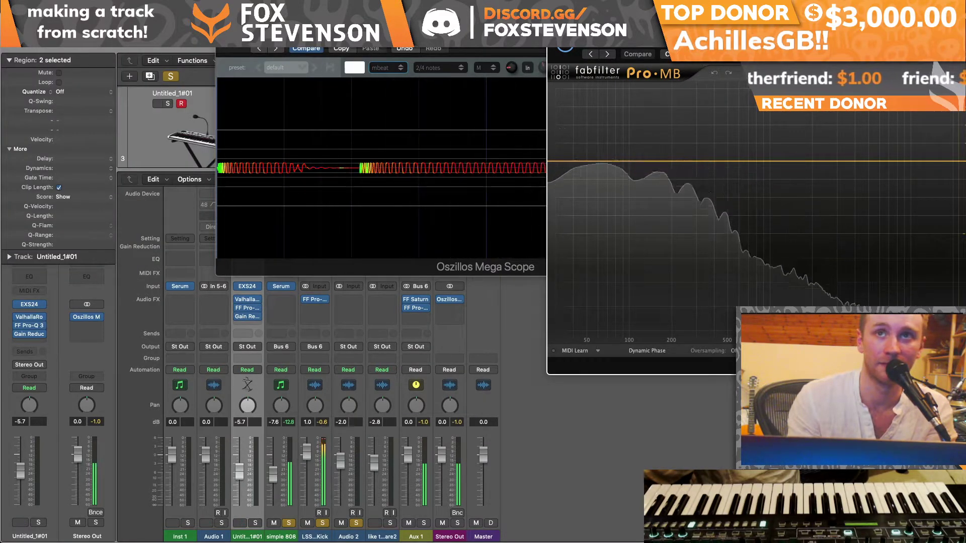
Step: Create a Pro-MB compression band above the bass range with its high crossover at about 16072 Hz
{"action": "left_click", "coordinate": [693, 159]}
{"action": "left_click_drag", "start_coordinate": [734, 162], "coordinate": [940, 190]}
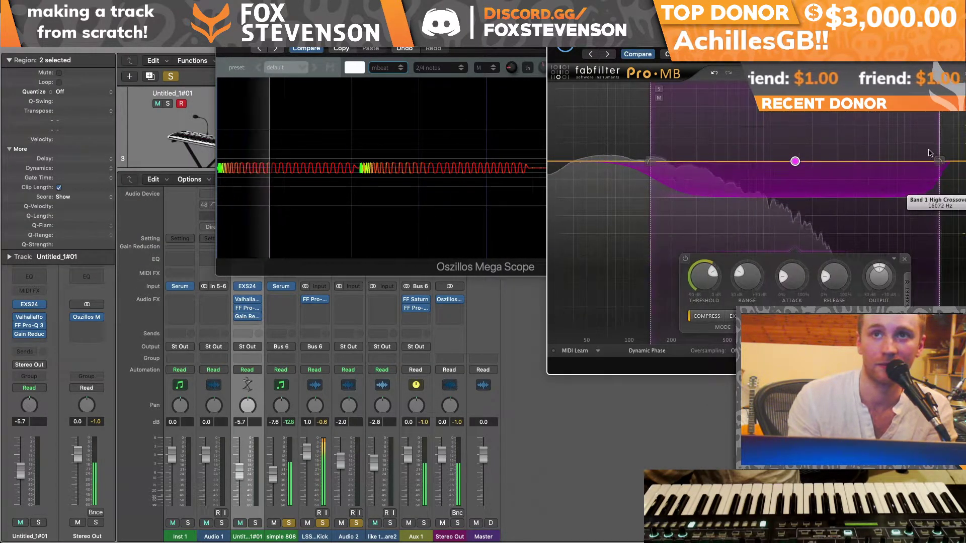
{"action": "left_click_drag", "start_coordinate": [795, 38], "coordinate": [596, 32]}
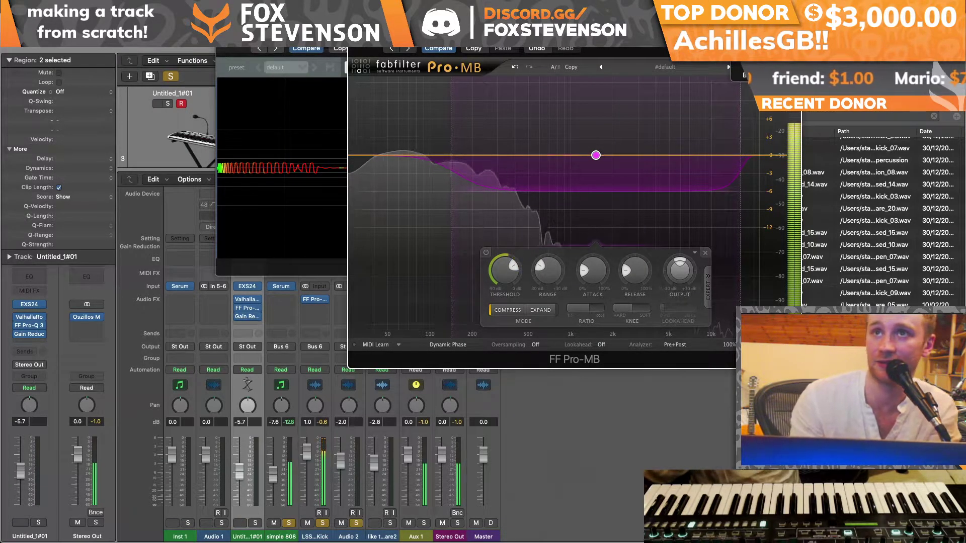
{"action": "key", "text": "space"}
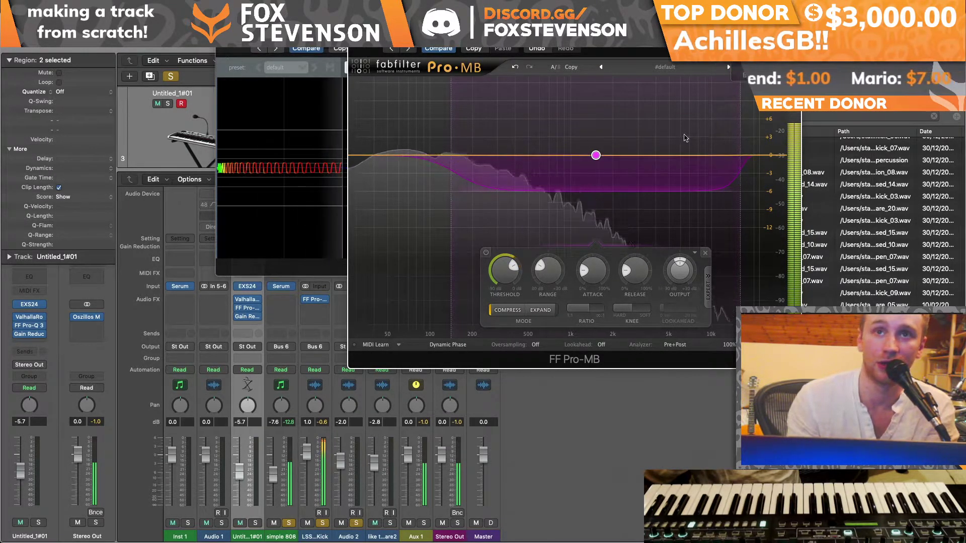
Step: Set the Pro-MB band's range to -30 dB and release to 0%, widen its free side-chain range, shorten the attack and lower the threshold
{"action": "left_click_drag", "start_coordinate": [548, 270], "coordinate": [551, 383]}
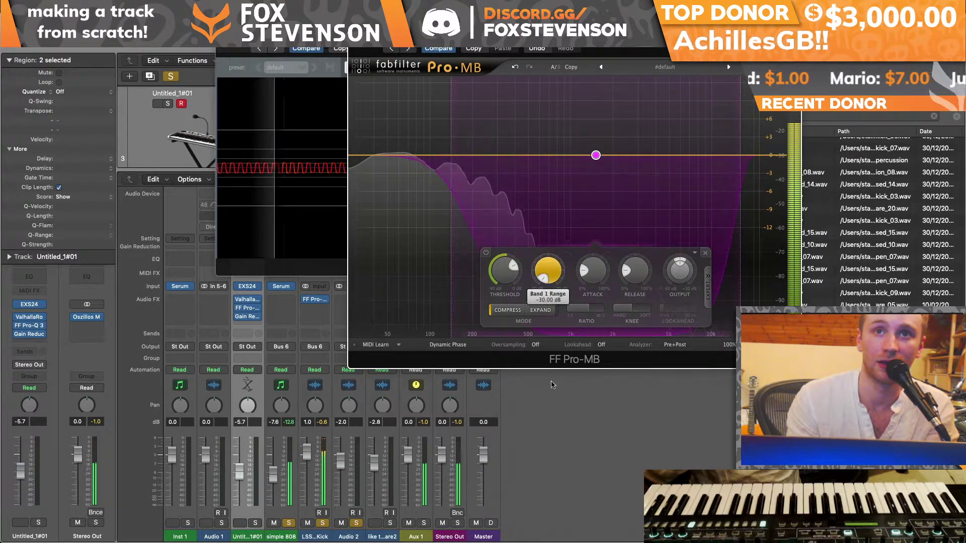
{"action": "left_click", "coordinate": [707, 282]}
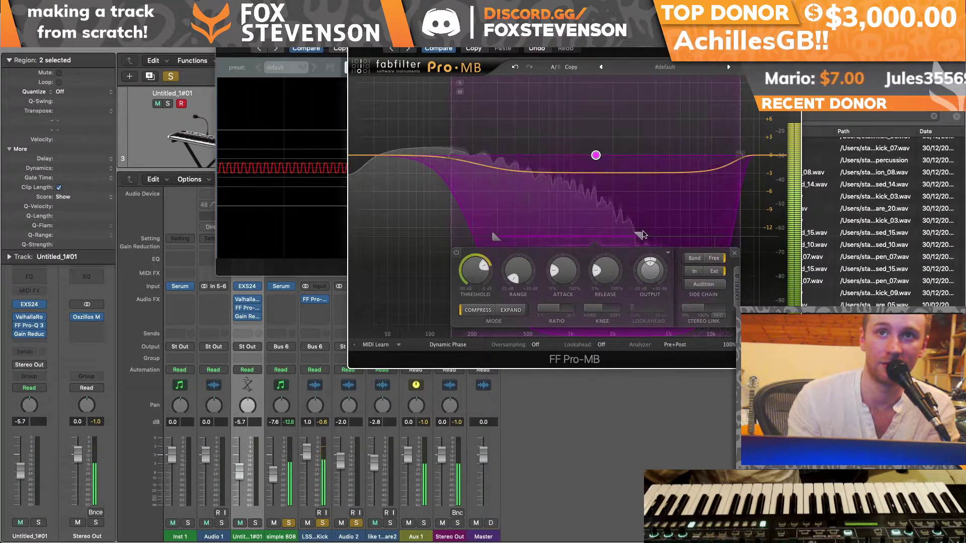
{"action": "left_click_drag", "start_coordinate": [497, 238], "coordinate": [382, 232]}
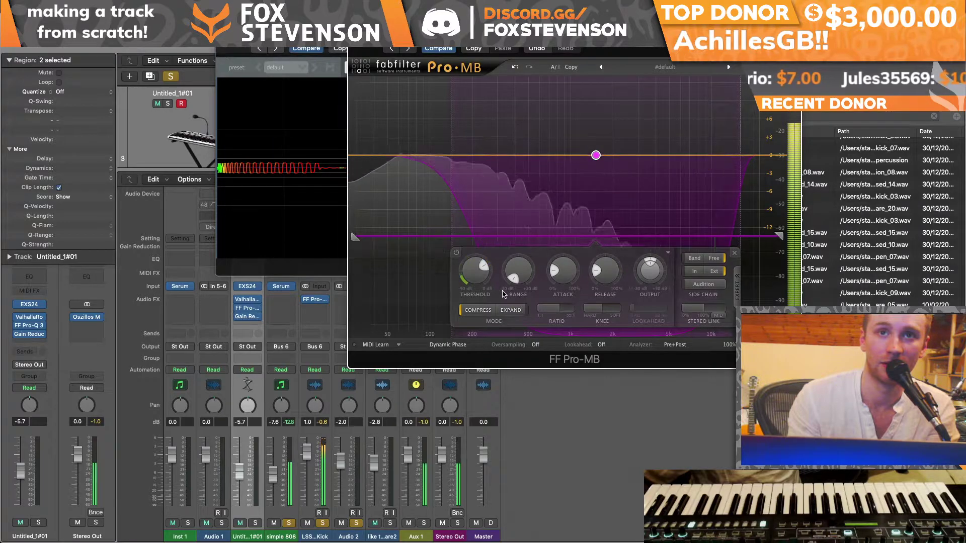
{"action": "left_click_drag", "start_coordinate": [557, 269], "coordinate": [552, 317]}
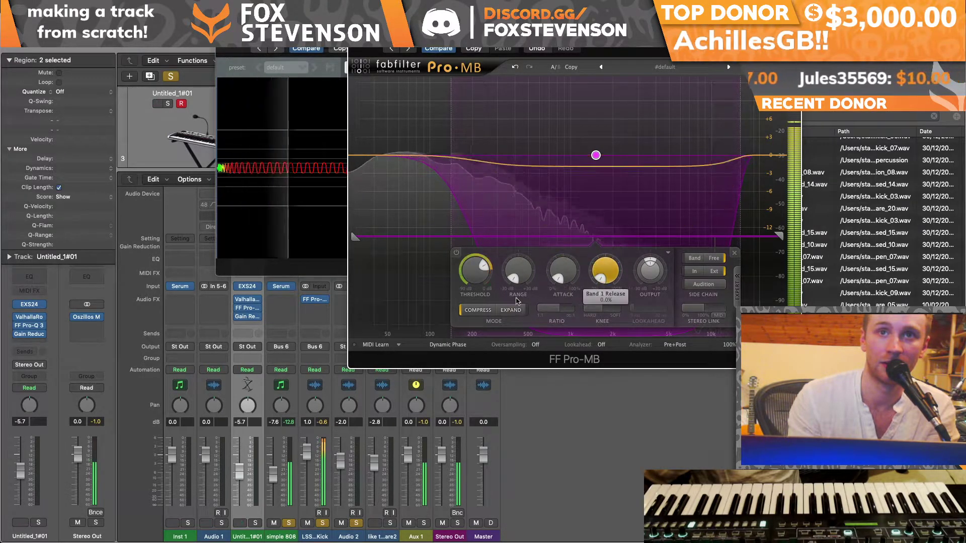
{"action": "left_click_drag", "start_coordinate": [475, 272], "coordinate": [467, 297]}
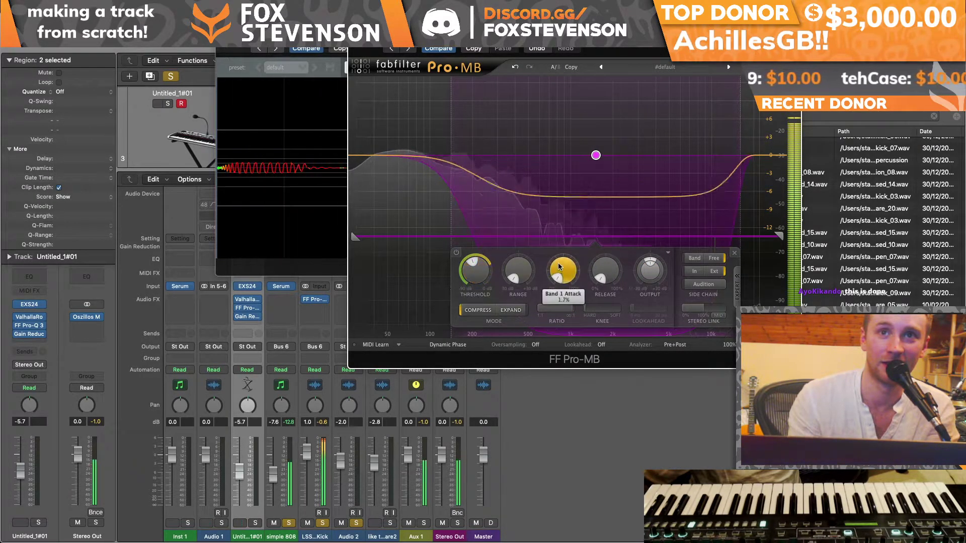
Step: Refine the Pro-MB band with a 0 dB knee, longer attack and about -31.25 dB threshold while checking the scope, and close the windows and mixer
{"action": "left_click", "coordinate": [296, 204]}
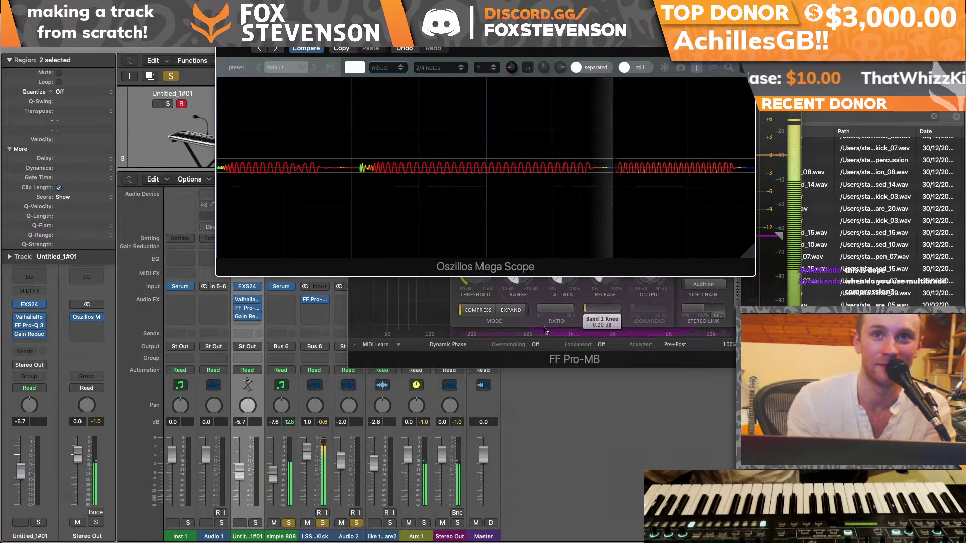
{"action": "left_click", "coordinate": [541, 299]}
{"action": "left_click_drag", "start_coordinate": [558, 246], "coordinate": [550, 214]}
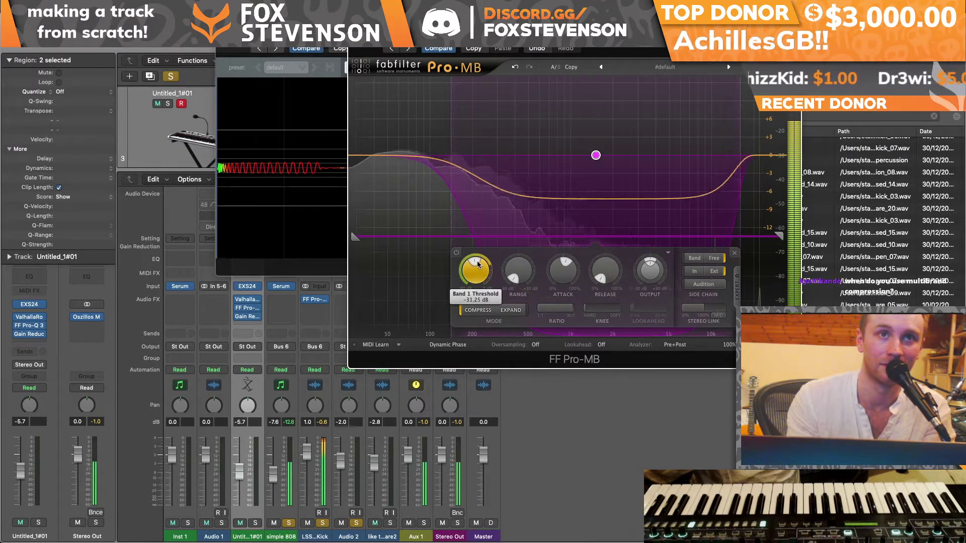
{"action": "left_click", "coordinate": [355, 25]}
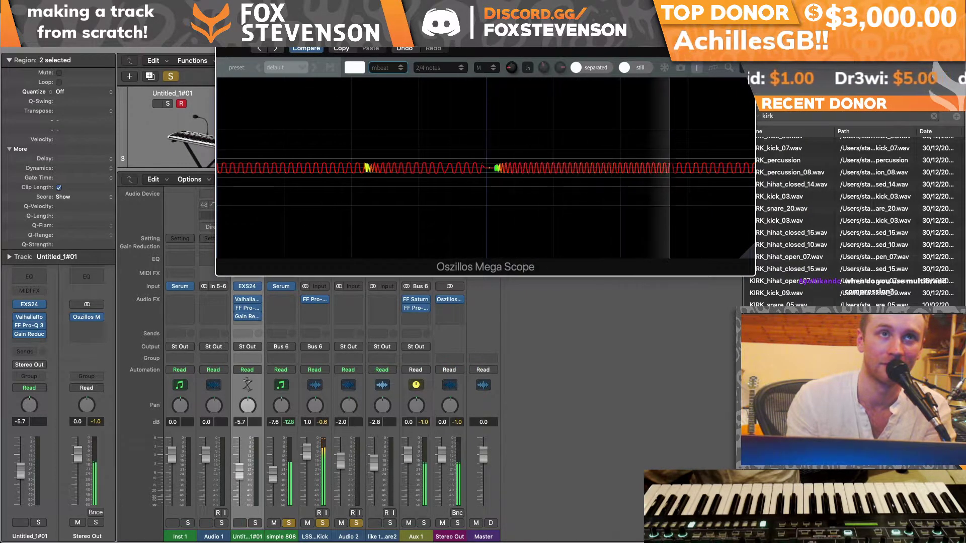
{"action": "key", "text": "super+w"}
{"action": "key", "text": "x"}
Step: Search the file browser for "kick" and look through the samples for one to layer with the Rain kick
{"action": "left_click", "coordinate": [187, 419]}
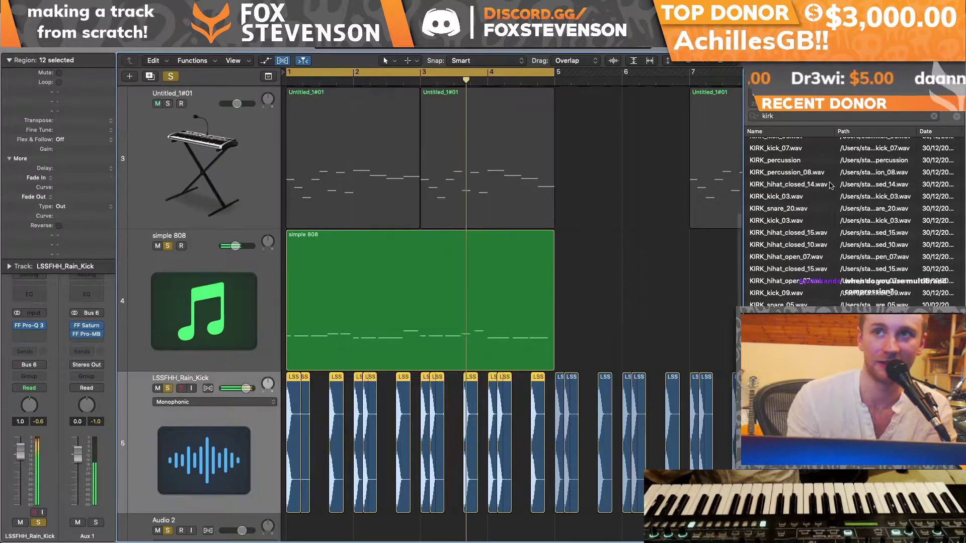
{"action": "left_click_drag", "start_coordinate": [800, 116], "coordinate": [726, 118]}
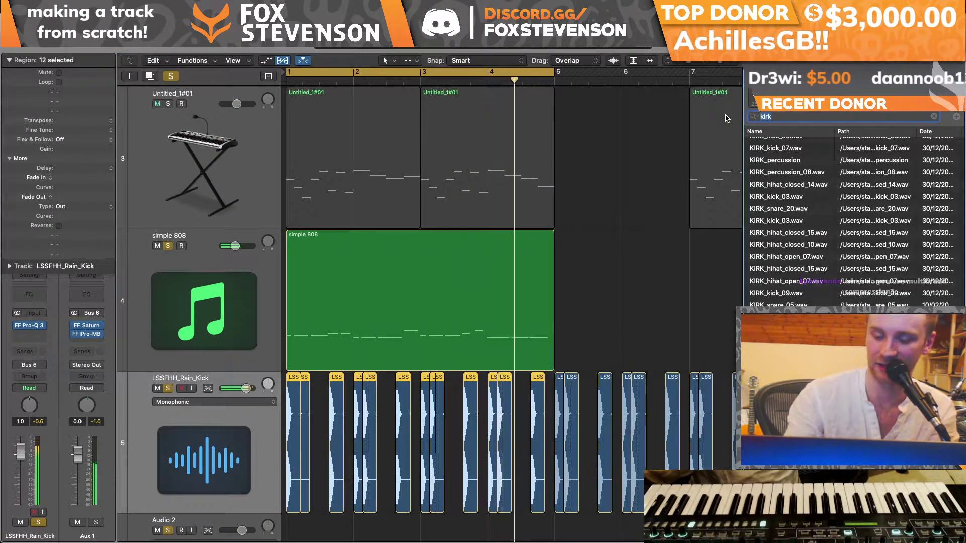
{"action": "type", "text": "kick"}
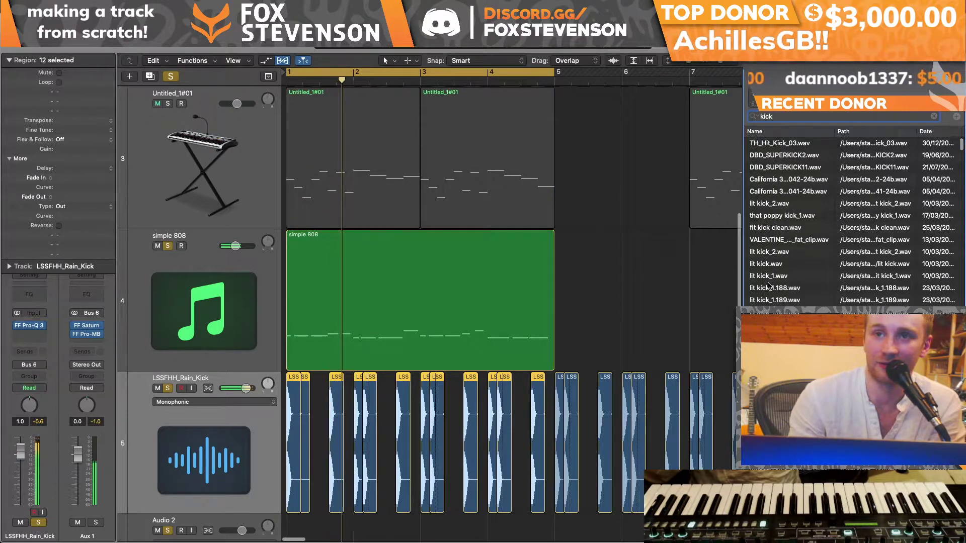
{"action": "left_click", "coordinate": [702, 338]}
{"action": "scroll", "coordinate": [778, 289], "scroll_direction": "down", "scroll_amount": 10}
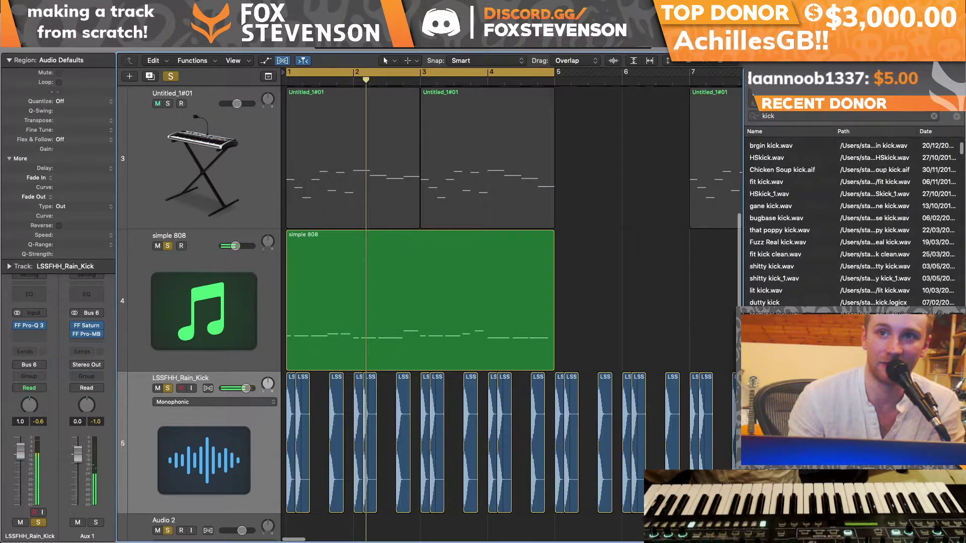
{"action": "scroll", "coordinate": [776, 304], "scroll_direction": "up", "scroll_amount": 5}
{"action": "left_click", "coordinate": [776, 312]}
{"action": "scroll", "coordinate": [776, 313], "scroll_direction": "down", "scroll_amount": 4}
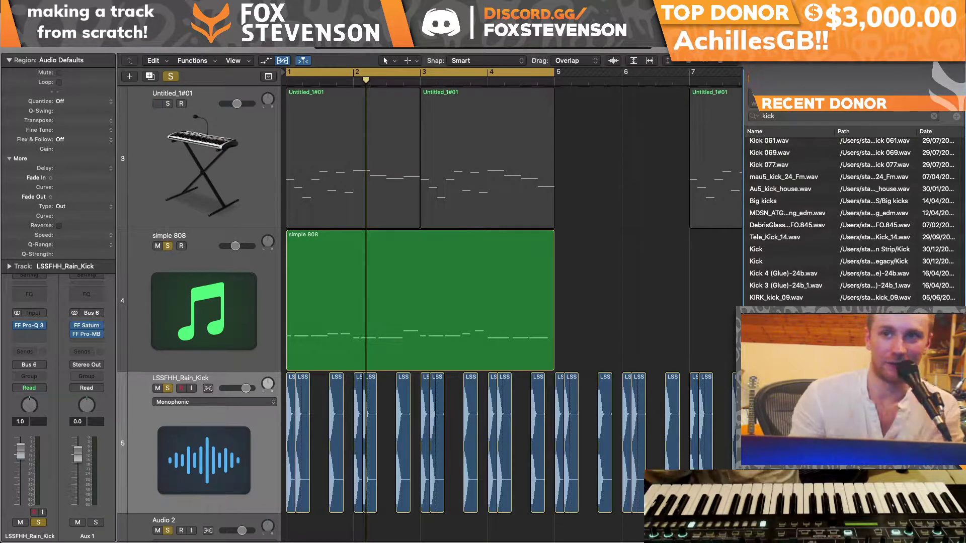
{"action": "scroll", "coordinate": [854, 222], "scroll_direction": "down", "scroll_amount": 10}
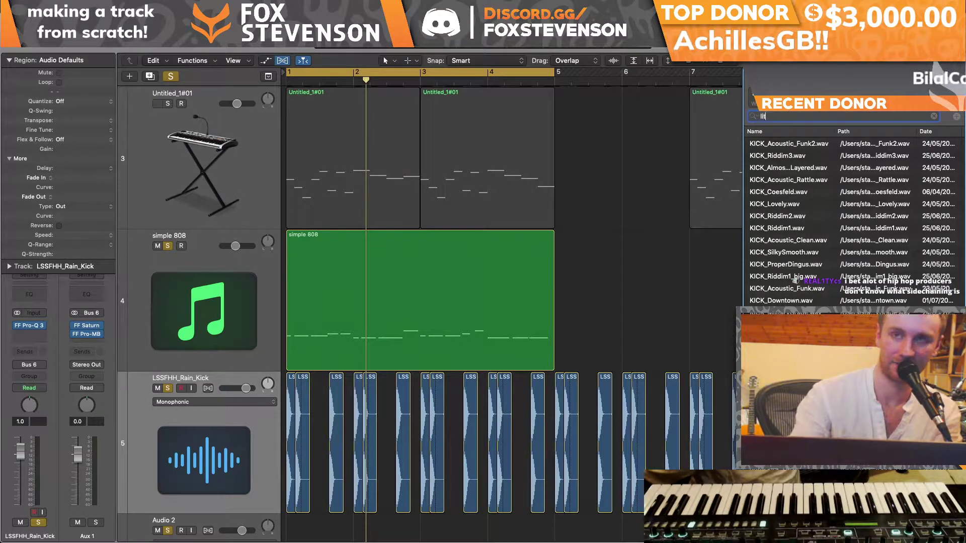
Step: Search for "lit", place lit jd.wav at bar 1 on a new track below the Rain kick, and solo it
{"action": "left_click", "coordinate": [781, 205]}
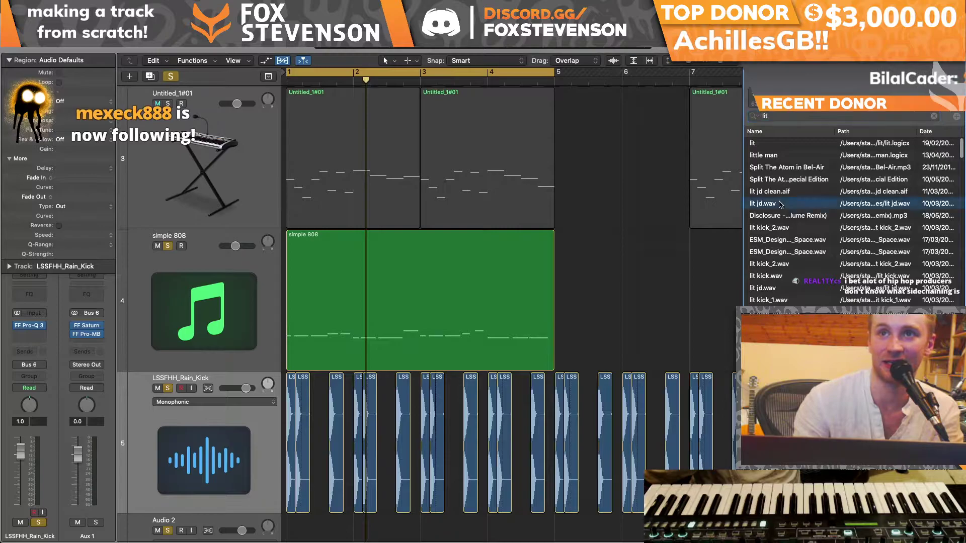
{"action": "left_click_drag", "start_coordinate": [572, 318], "coordinate": [279, 386]}
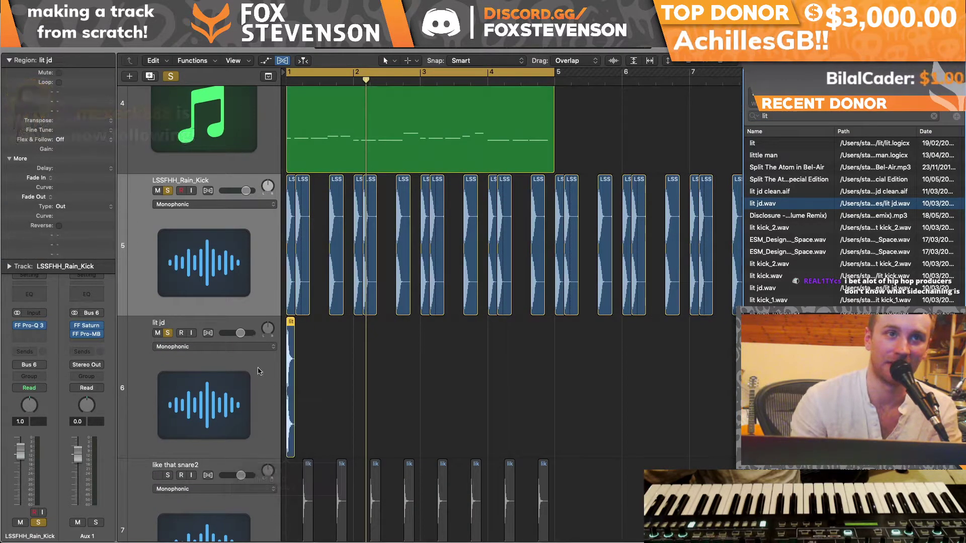
{"action": "left_click", "coordinate": [168, 334]}
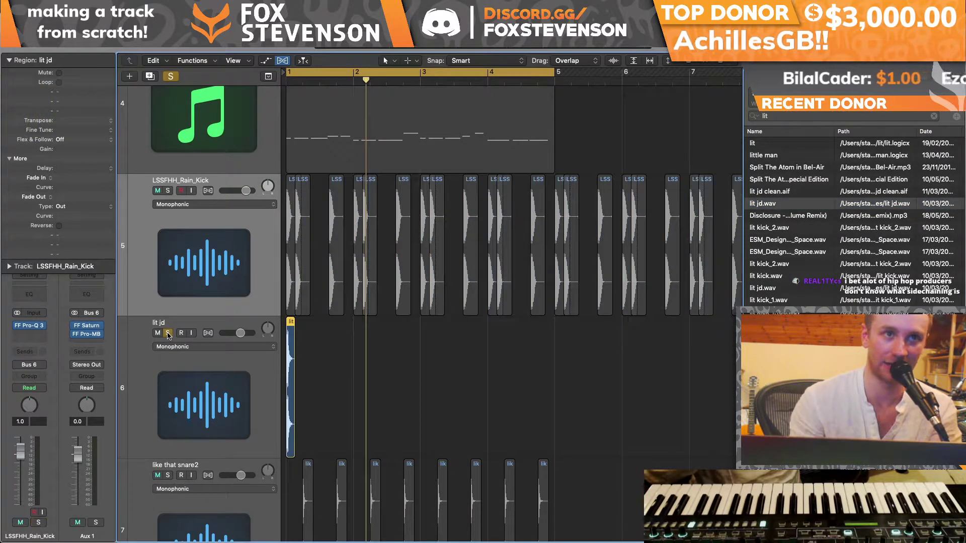
{"action": "left_click", "coordinate": [168, 334]}
{"action": "left_click", "coordinate": [153, 340]}
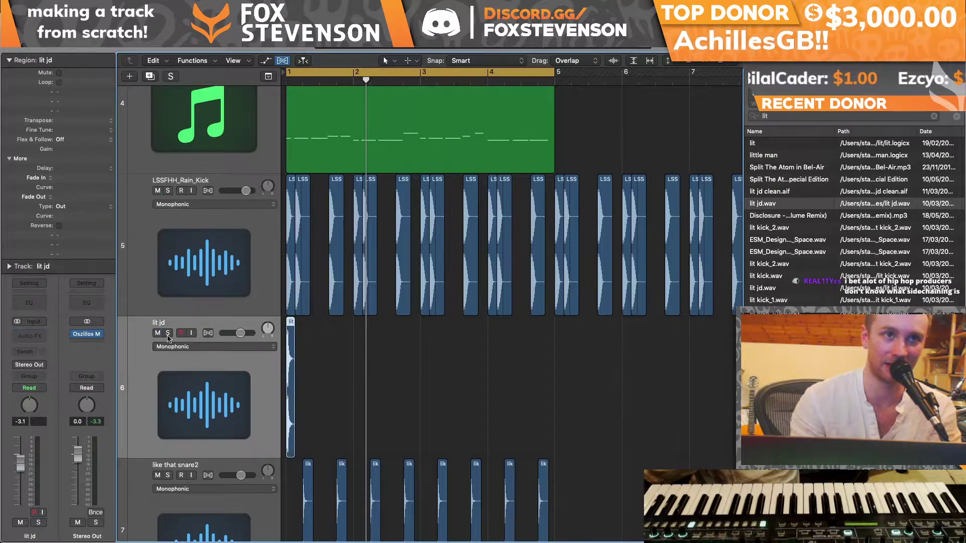
{"action": "left_click", "coordinate": [168, 333]}
Step: Insert FF Pro-Q 3 on the lit jd track and add an 18 dB/oct low cut at about 330 Hz
{"action": "left_click", "coordinate": [32, 337]}
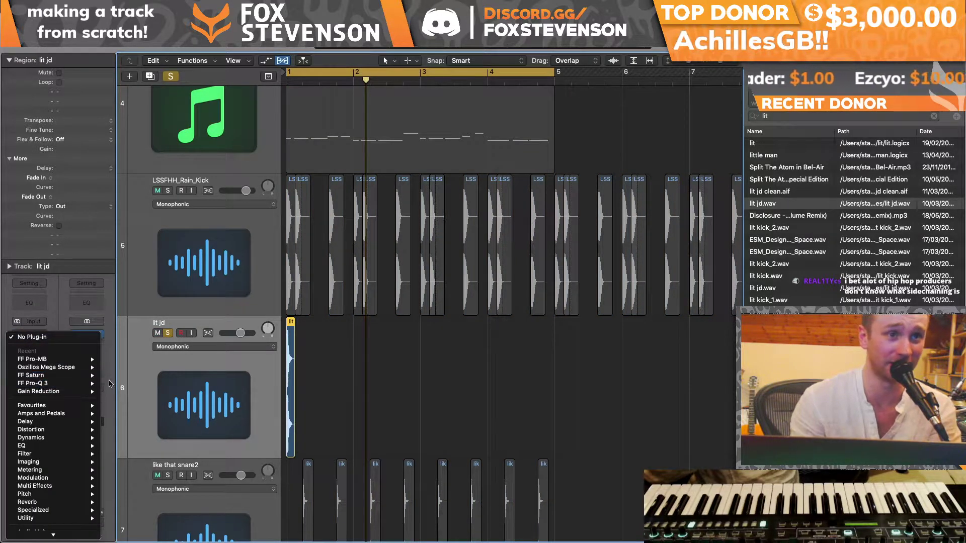
{"action": "left_click", "coordinate": [153, 361]}
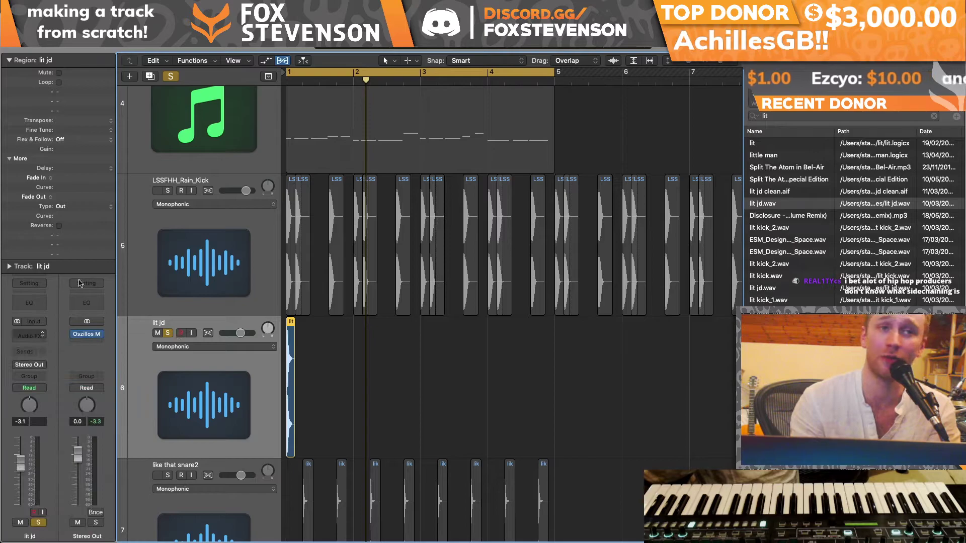
{"action": "key", "text": "space"}
{"action": "left_click_drag", "start_coordinate": [28, 170], "coordinate": [204, 179]}
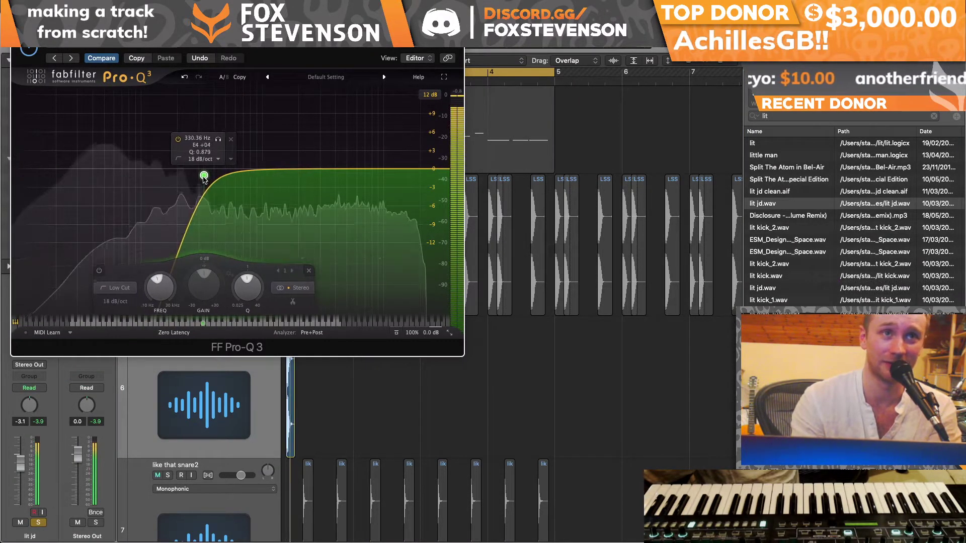
{"action": "key", "text": "space"}
{"action": "key", "text": "super+w"}
Step: Solo the simple 808, LSSFHH_Rain_Kick and lit jd tracks together
{"action": "left_click", "coordinate": [168, 191]}
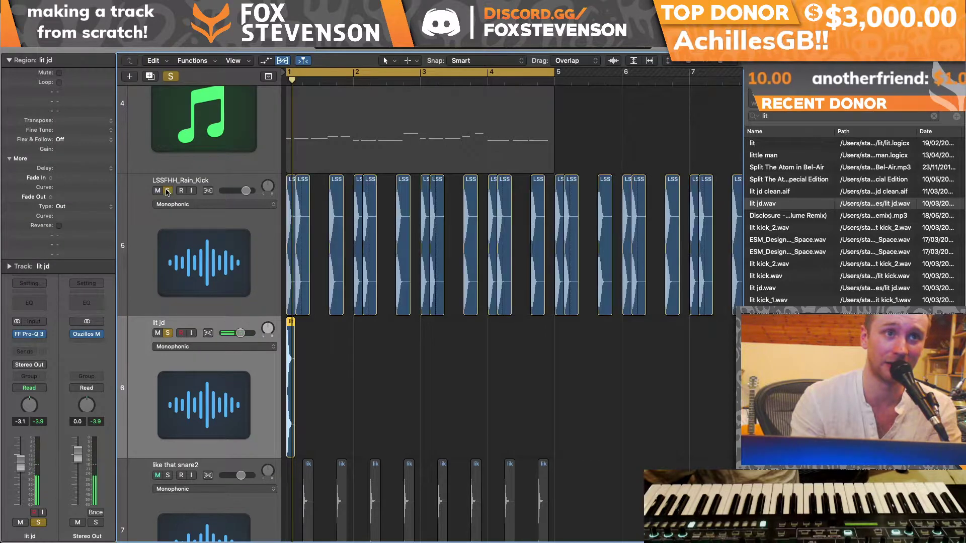
{"action": "left_click", "coordinate": [168, 191]}
{"action": "left_click", "coordinate": [168, 333]}
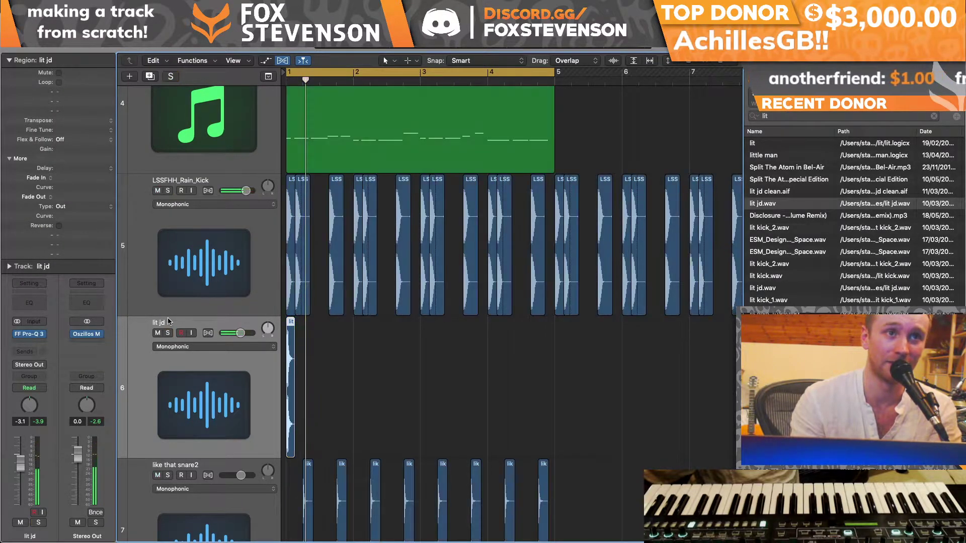
{"action": "scroll", "coordinate": [171, 157], "scroll_direction": "up", "scroll_amount": 3}
{"action": "left_click_drag", "start_coordinate": [168, 111], "coordinate": [173, 369]}
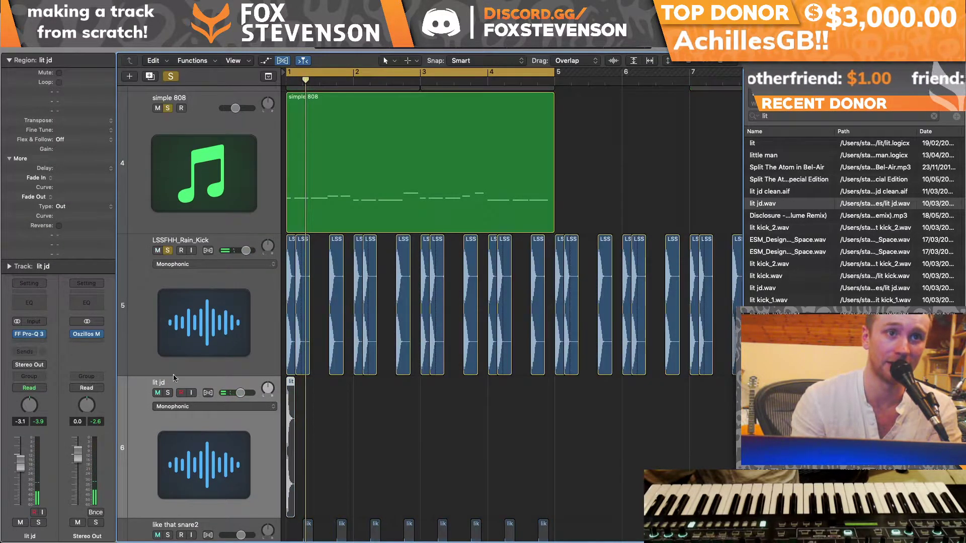
Step: Duplicate the lit jd region beside the first hit with the scope window moved aside, and raise Aux 1 to 4.8 dB
{"action": "left_click_drag", "start_coordinate": [290, 390], "coordinate": [302, 391]}
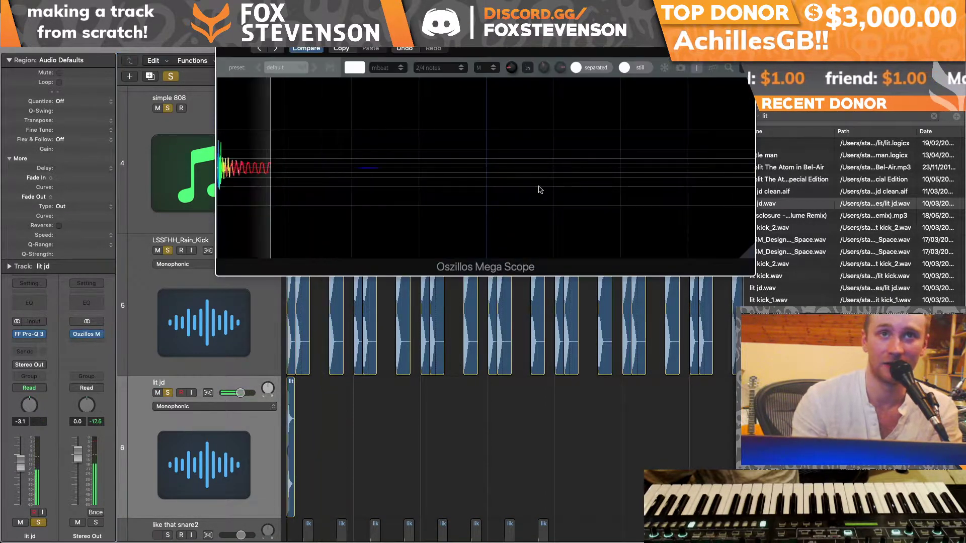
{"action": "left_click_drag", "start_coordinate": [503, 41], "coordinate": [650, 40]}
{"action": "left_click_drag", "start_coordinate": [296, 383], "coordinate": [301, 383]}
{"action": "left_click", "coordinate": [211, 177]}
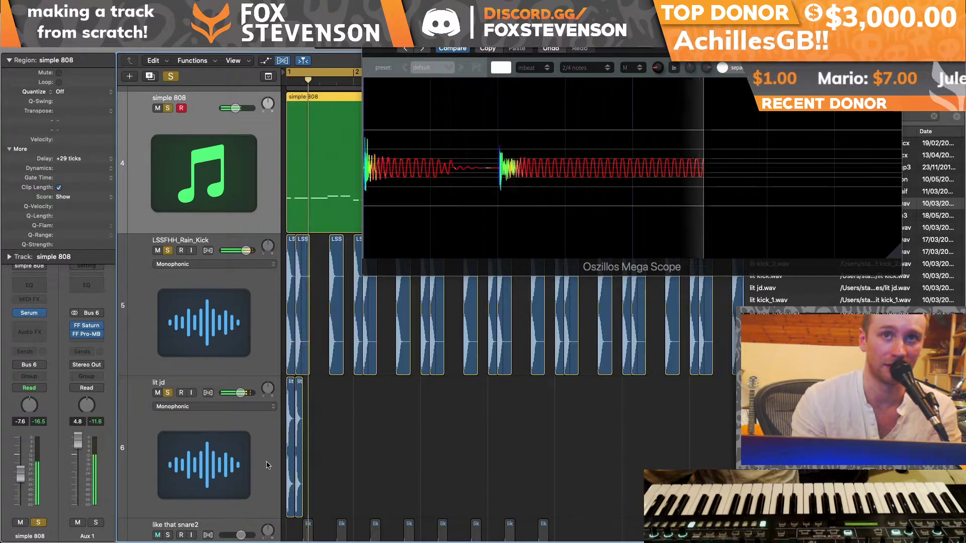
{"action": "key", "text": "space"}
Step: Lower the frequency of the low cut in the lit jd track's Pro-Q 3 and close the equalizer window
{"action": "left_click_drag", "start_coordinate": [308, 432], "coordinate": [289, 417]}
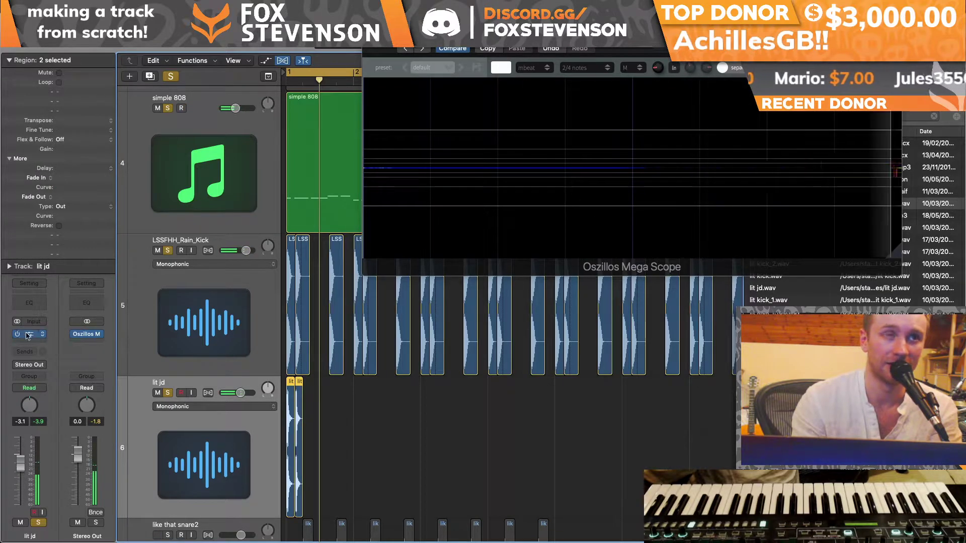
{"action": "key", "text": "space"}
{"action": "left_click_drag", "start_coordinate": [203, 175], "coordinate": [172, 174]}
{"action": "key", "text": "super+w"}
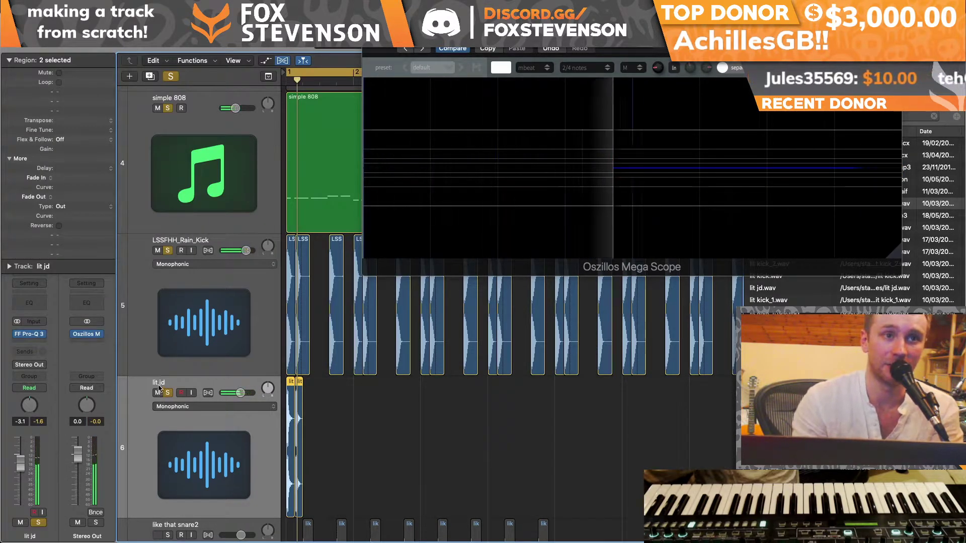
Step: Mute the lit jd track and add a Bus 7 send on LSSFHH_Rain_Kick at about -12.9 dB
{"action": "left_click", "coordinate": [158, 393]}
{"action": "left_click", "coordinate": [167, 393]}
{"action": "left_click", "coordinate": [158, 315]}
{"action": "left_click", "coordinate": [25, 352]}
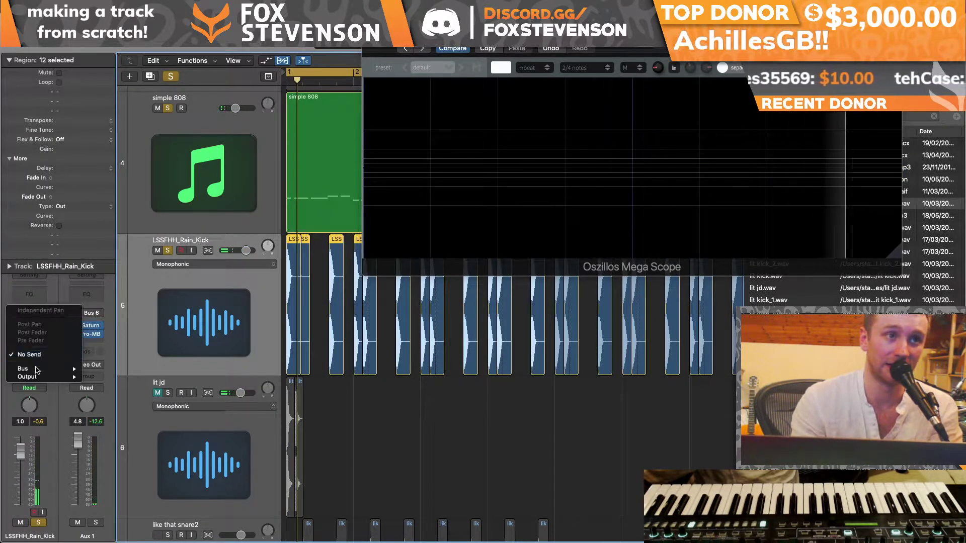
{"action": "mouse_move", "coordinate": [35, 370]}
{"action": "left_click", "coordinate": [111, 262]}
{"action": "left_click_drag", "start_coordinate": [43, 346], "coordinate": [44, 341]}
{"action": "key", "text": "space"}
{"action": "key", "text": "space"}
Step: Insert a stereo FF Pro-Q 3 on the new Aux 2 fed by Bus 7 and raise a low-mid EQ band
{"action": "left_click", "coordinate": [96, 317]}
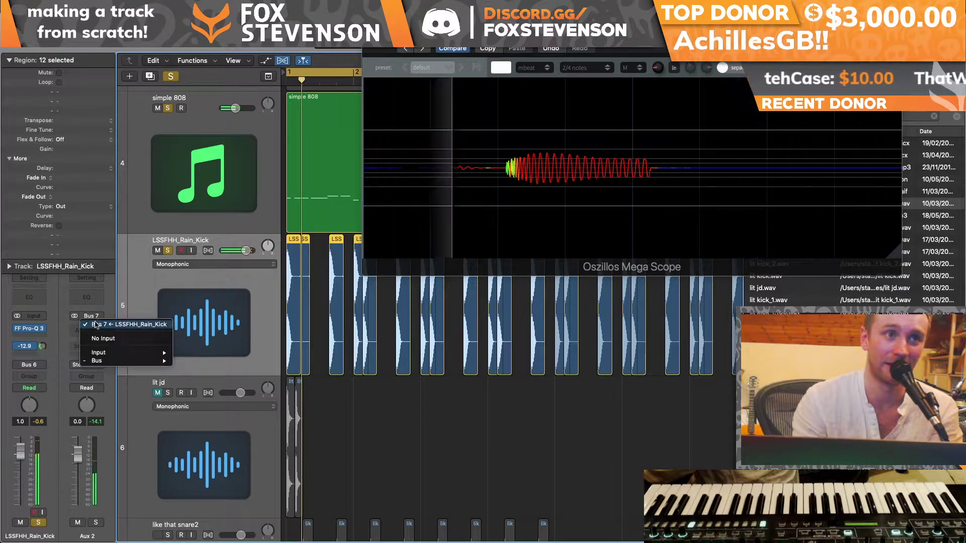
{"action": "left_click", "coordinate": [84, 329]}
{"action": "mouse_move", "coordinate": [131, 354]}
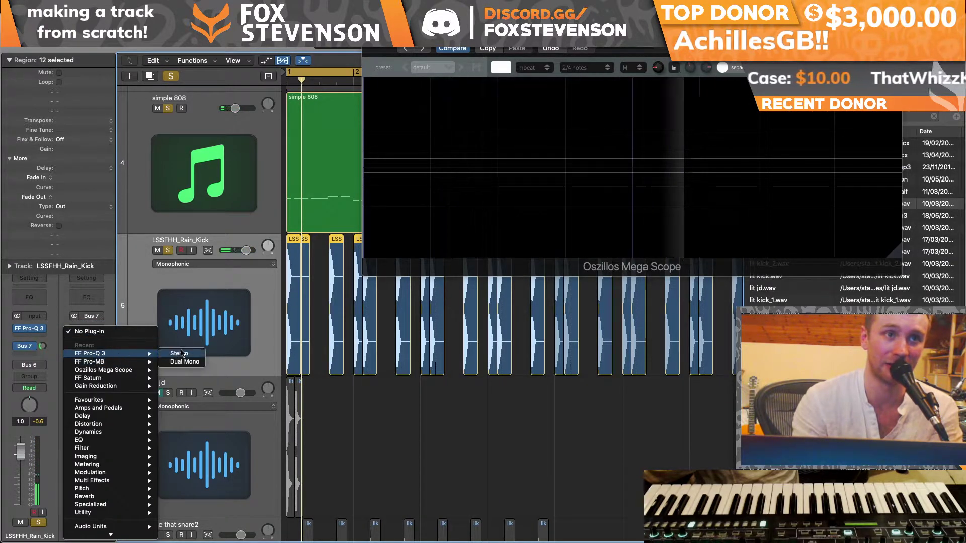
{"action": "left_click", "coordinate": [182, 355]}
{"action": "left_click_drag", "start_coordinate": [178, 168], "coordinate": [192, 140]}
{"action": "key", "text": "super+w"}
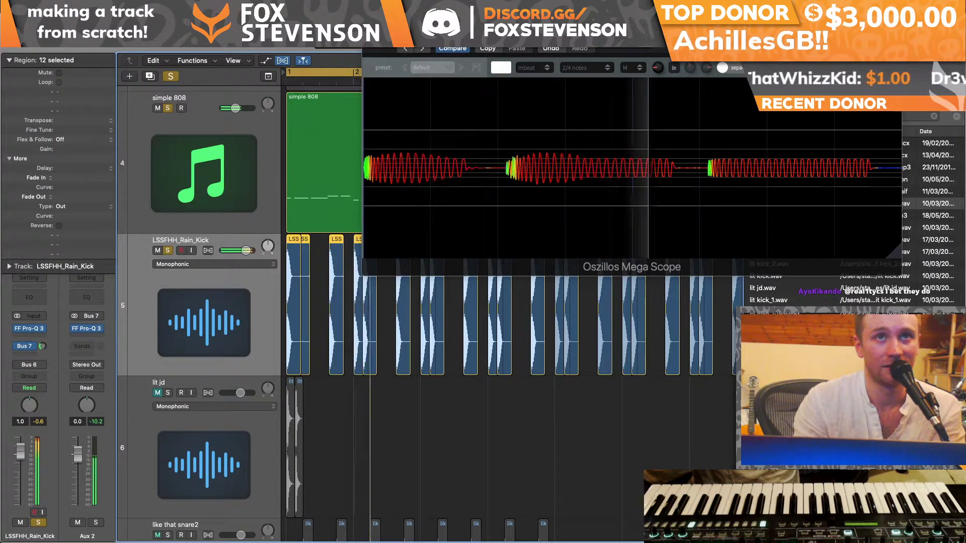
Step: Close the scope, solo the lit jd track with its two hits in close view, and set its volume to -9.6 dB
{"action": "key", "text": "super+w"}
{"action": "left_click_drag", "start_coordinate": [335, 457], "coordinate": [291, 425]}
{"action": "left_click_drag", "start_coordinate": [717, 60], "coordinate": [730, 60]}
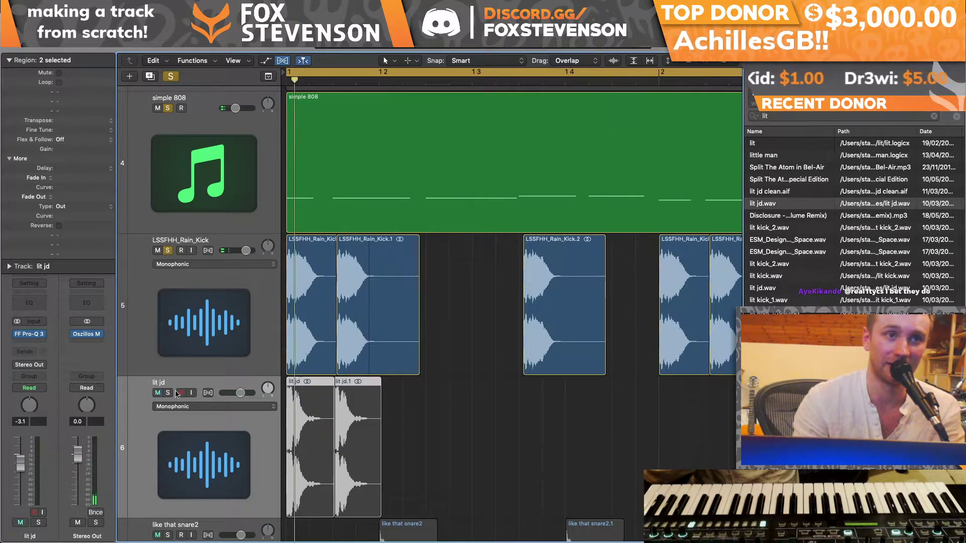
{"action": "key", "text": "ctrl+s"}
{"action": "left_click_drag", "start_coordinate": [237, 393], "coordinate": [225, 393]}
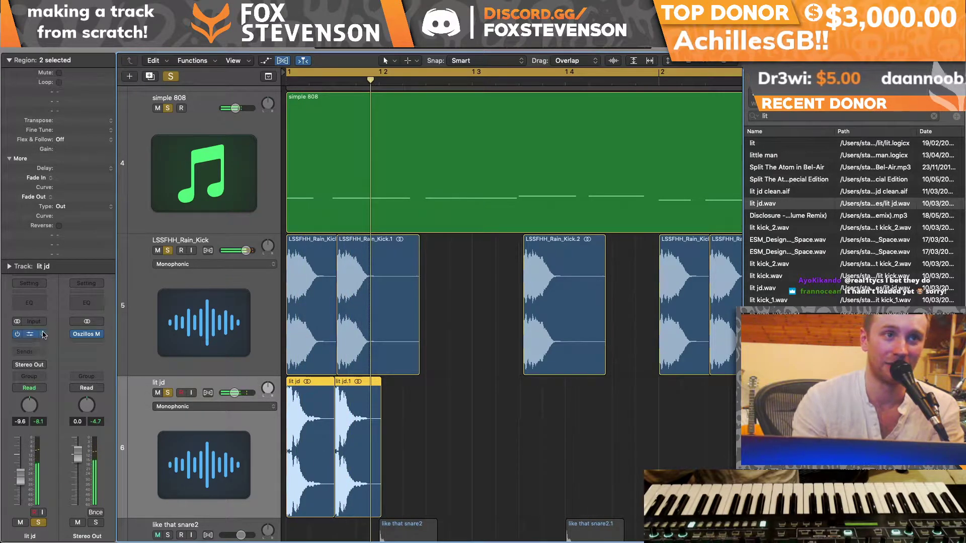
Step: Add a 12 dB/oct high cut at about 3455 Hz in the lit jd track's Pro-Q 3
{"action": "left_click_drag", "start_coordinate": [435, 169], "coordinate": [314, 169]}
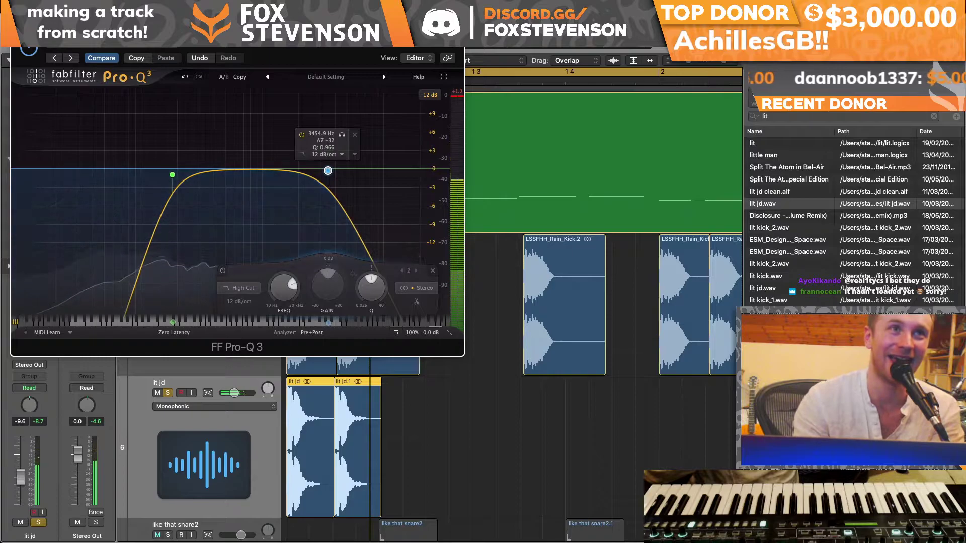
Step: Hide the plug-in window and move the second lit jd hit slightly later to line up with the second kick
{"action": "key", "text": "v"}
{"action": "left_click", "coordinate": [383, 374]}
{"action": "left_click_drag", "start_coordinate": [360, 392], "coordinate": [363, 392]}
Step: Edit the simple 808 region's notes and trim the second note's start to position 1 1 3 41
{"action": "left_click", "coordinate": [183, 177]}
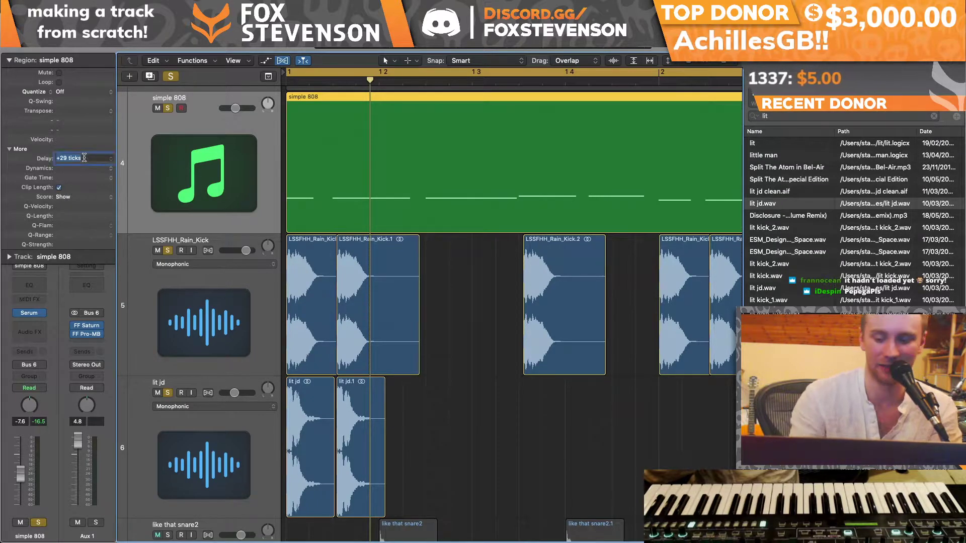
{"action": "double_click", "coordinate": [336, 140]}
{"action": "key", "text": "space"}
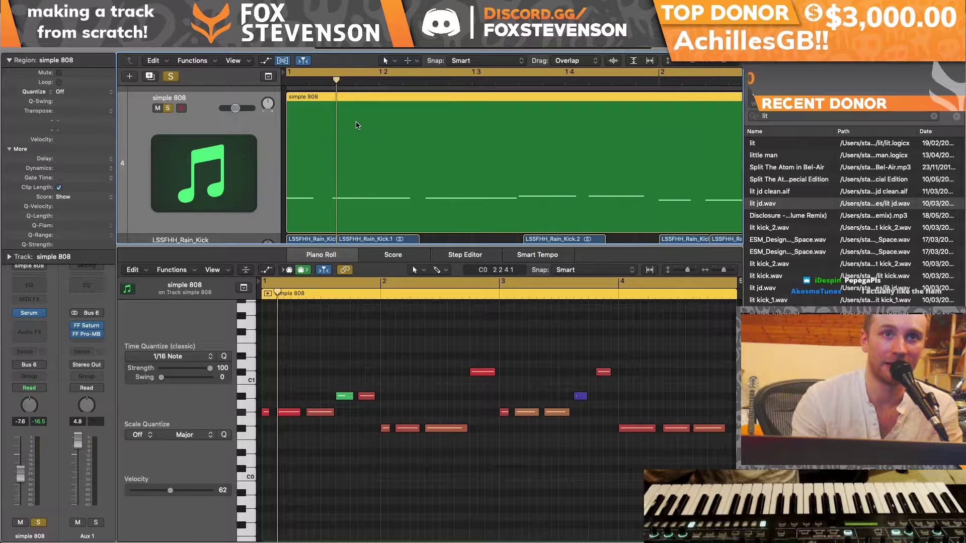
{"action": "left_click_drag", "start_coordinate": [724, 270], "coordinate": [729, 270]}
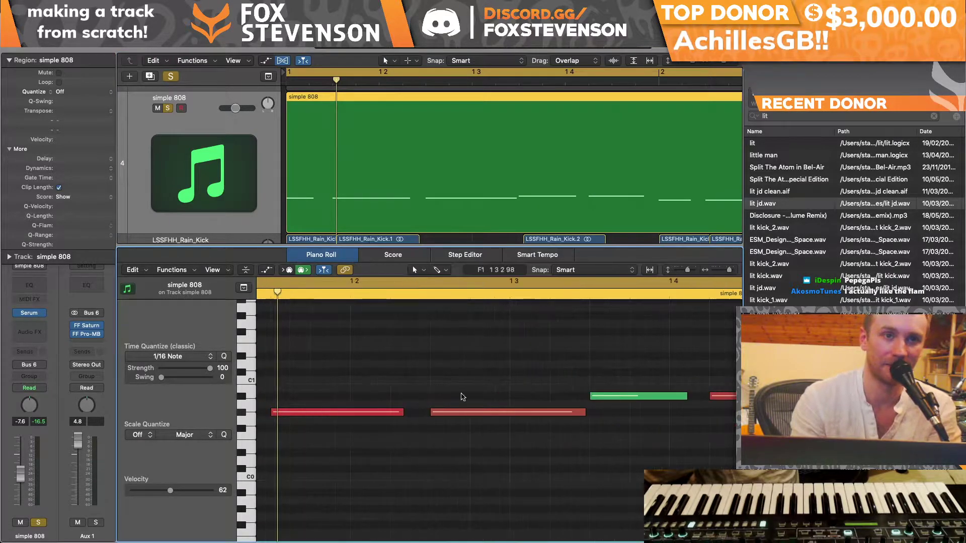
{"action": "scroll", "coordinate": [334, 458], "scroll_direction": "left", "scroll_amount": 3}
{"action": "left_click_drag", "start_coordinate": [345, 414], "coordinate": [348, 416]}
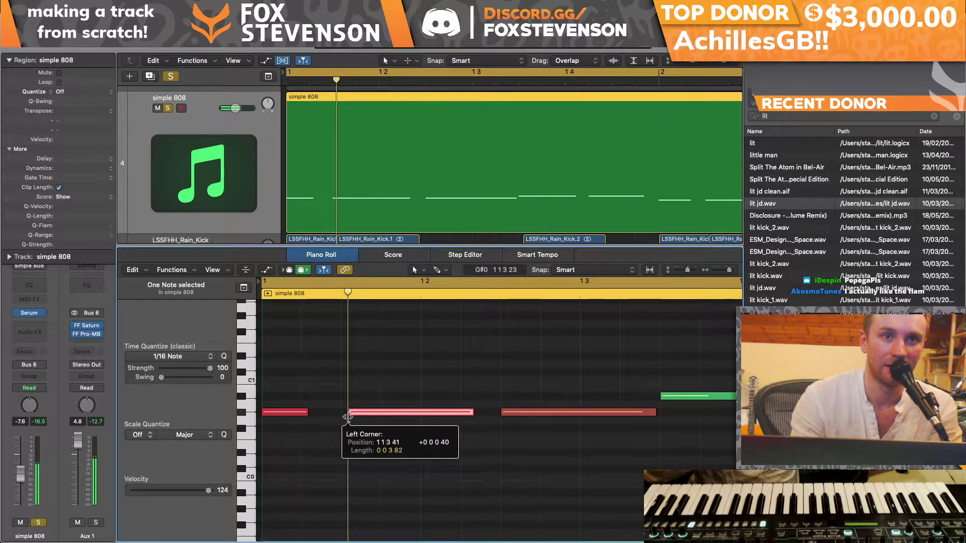
Step: Trim the starts of the 808 notes late in bar 1 and the longer G#0 notes in bar 3 slightly later
{"action": "scroll", "coordinate": [383, 398], "scroll_direction": "right", "scroll_amount": 5}
{"action": "left_click_drag", "start_coordinate": [398, 400], "coordinate": [343, 429]}
{"action": "scroll", "coordinate": [403, 400], "scroll_direction": "right", "scroll_amount": 3}
{"action": "scroll", "coordinate": [391, 399], "scroll_direction": "right", "scroll_amount": 4}
{"action": "scroll", "coordinate": [388, 431], "scroll_direction": "right", "scroll_amount": 4}
{"action": "scroll", "coordinate": [343, 431], "scroll_direction": "right", "scroll_amount": 7}
{"action": "left_click_drag", "start_coordinate": [443, 413], "coordinate": [453, 413]}
{"action": "scroll", "coordinate": [453, 414], "scroll_direction": "right", "scroll_amount": 6}
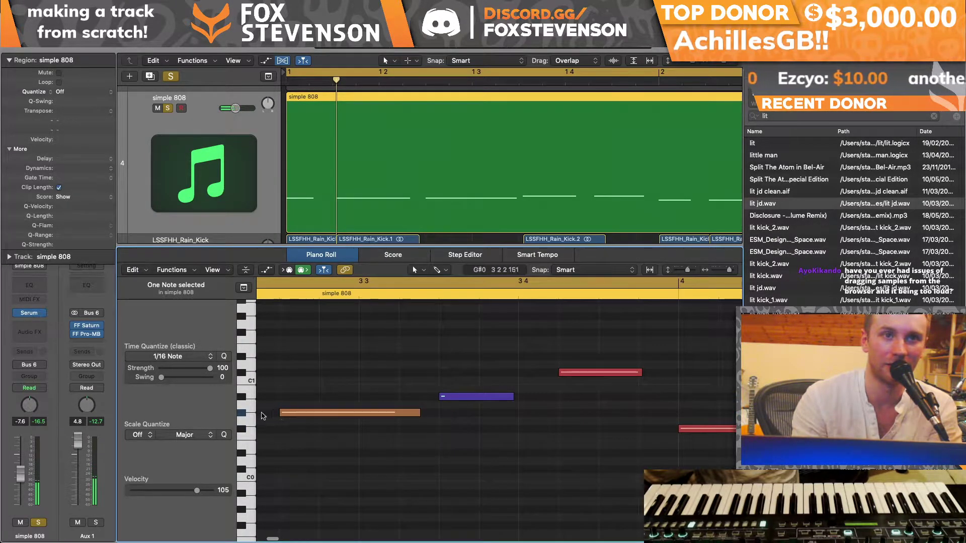
{"action": "left_click_drag", "start_coordinate": [280, 413], "coordinate": [287, 416]}
Step: Select the last two 808 notes in bar 3 and the last two in bar 4, and trim their starts slightly later
{"action": "left_click_drag", "start_coordinate": [728, 270], "coordinate": [721, 270]}
{"action": "scroll", "coordinate": [545, 380], "scroll_direction": "left", "scroll_amount": 3}
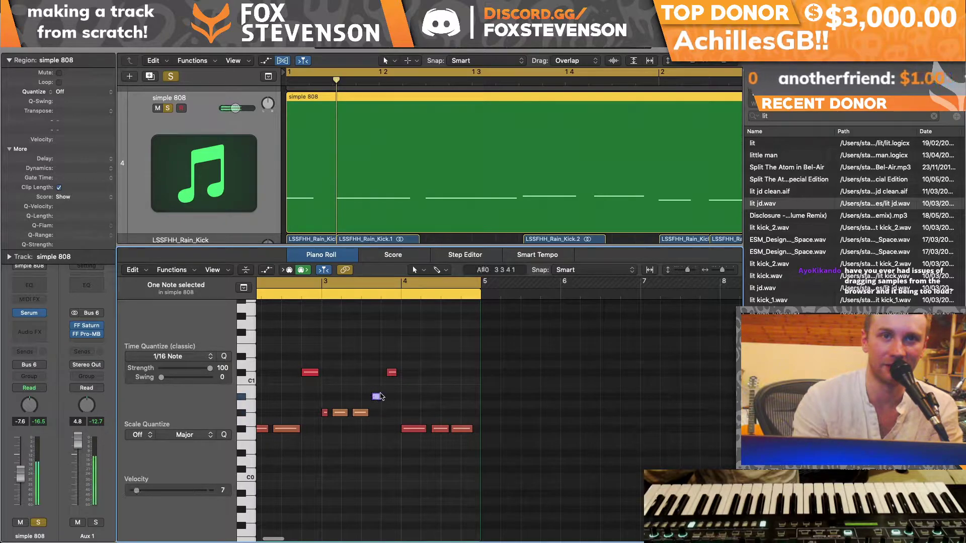
{"action": "left_click", "coordinate": [440, 429], "text": "shift"}
{"action": "left_click", "coordinate": [462, 429], "text": "shift"}
{"action": "left_click_drag", "start_coordinate": [722, 270], "coordinate": [729, 270]}
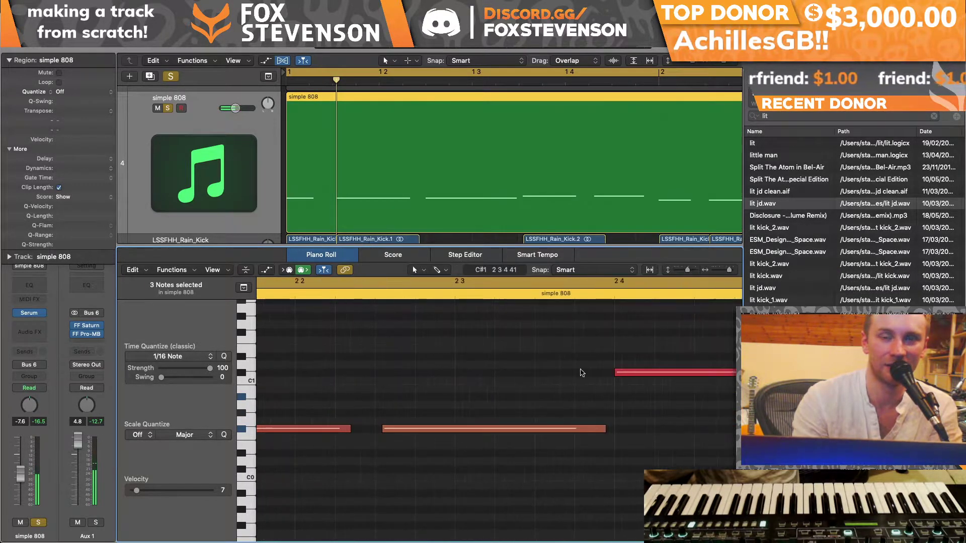
{"action": "scroll", "coordinate": [581, 371], "scroll_direction": "right", "scroll_amount": 8}
{"action": "left_click", "coordinate": [365, 373], "text": "shift"}
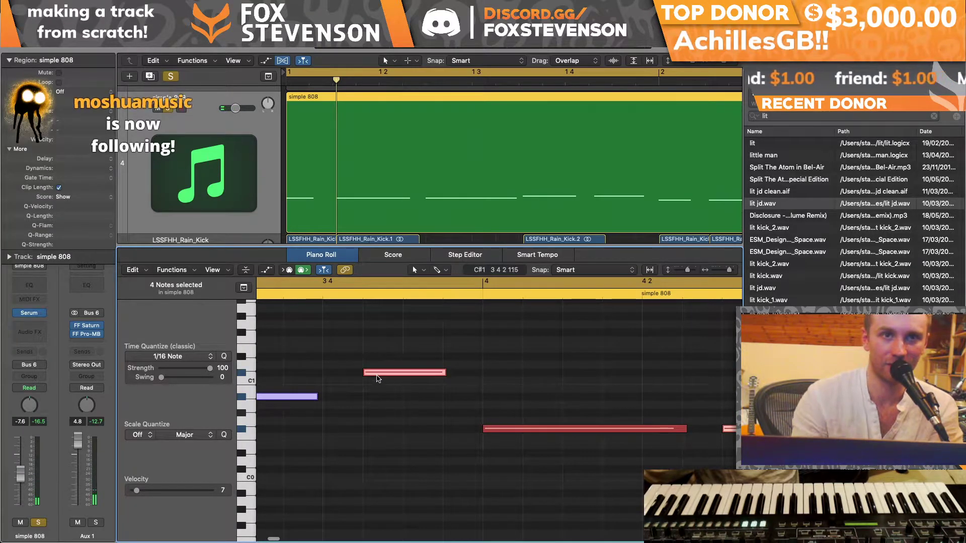
{"action": "left_click_drag", "start_coordinate": [364, 373], "coordinate": [370, 375]}
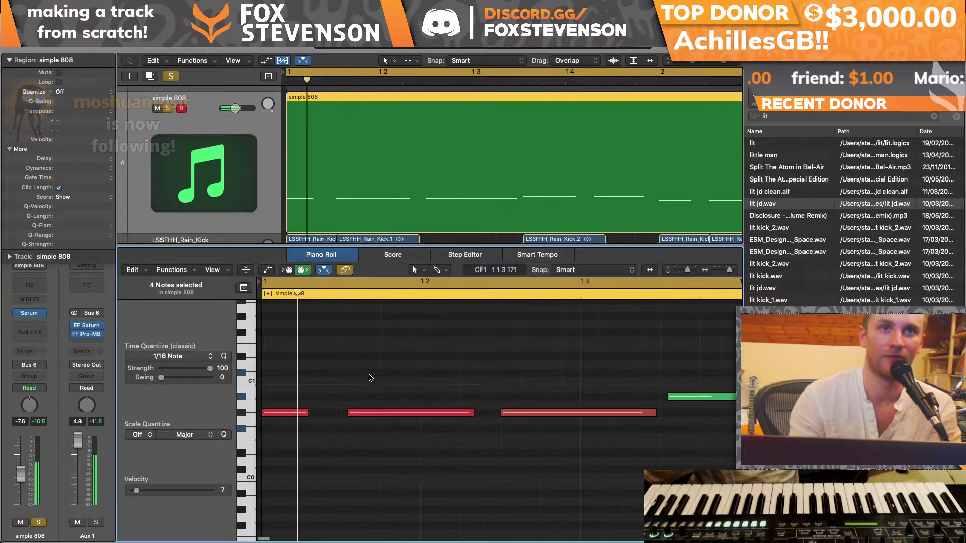
Step: Close the 808 note editor and solo the like that snare2 track along with the kicks and 808
{"action": "key", "text": "x"}
{"action": "key", "text": "x"}
{"action": "scroll", "coordinate": [187, 489], "scroll_direction": "down", "scroll_amount": 2}
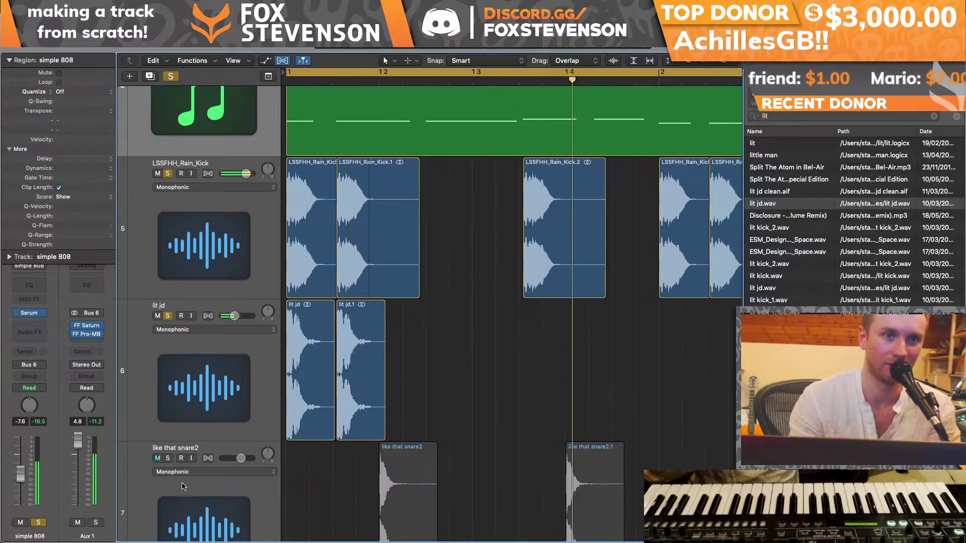
{"action": "left_click", "coordinate": [168, 459]}
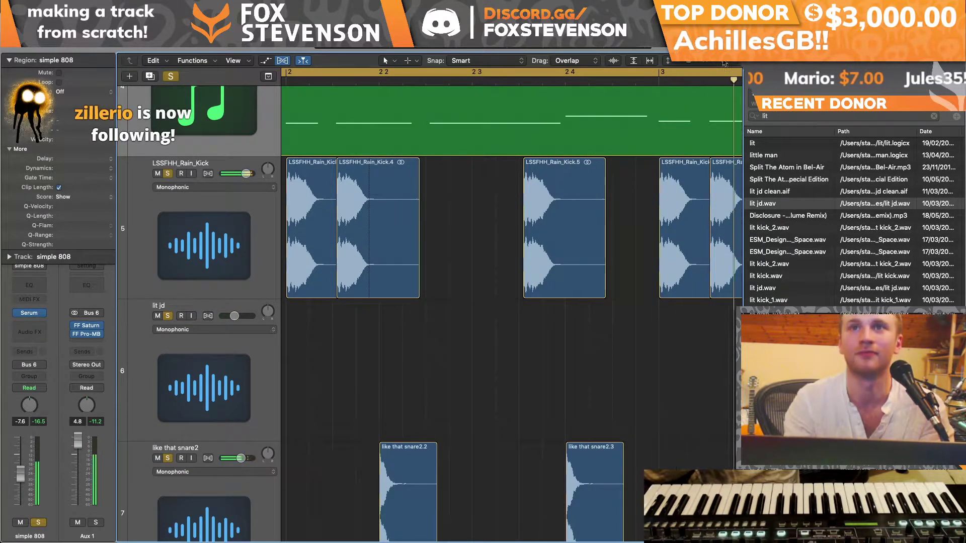
Step: Delete the two LSSFHH_Rain_Kick regions directly after the start of bar 5
{"action": "left_click_drag", "start_coordinate": [723, 59], "coordinate": [716, 58]}
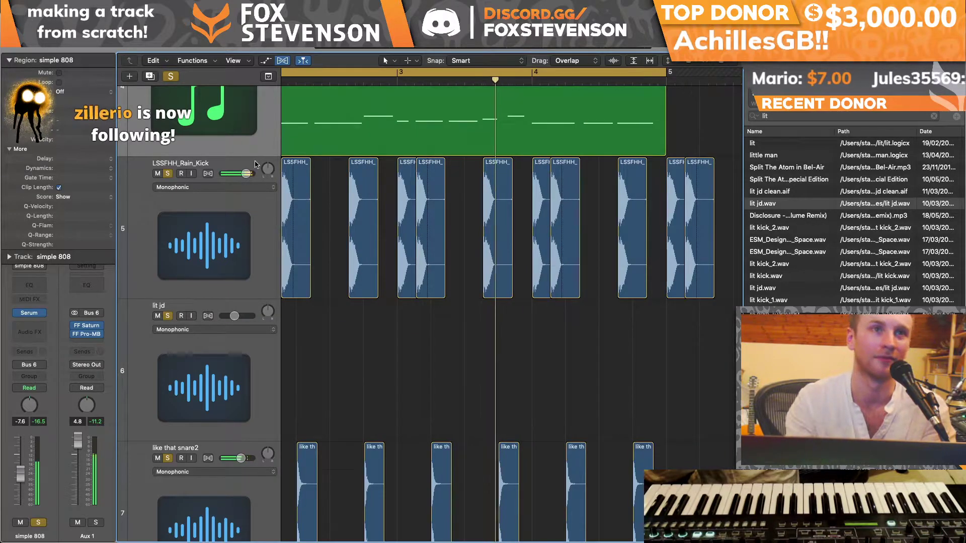
{"action": "left_click", "coordinate": [253, 225]}
{"action": "left_click_drag", "start_coordinate": [667, 332], "coordinate": [724, 267]}
{"action": "key", "text": "BackSpace"}
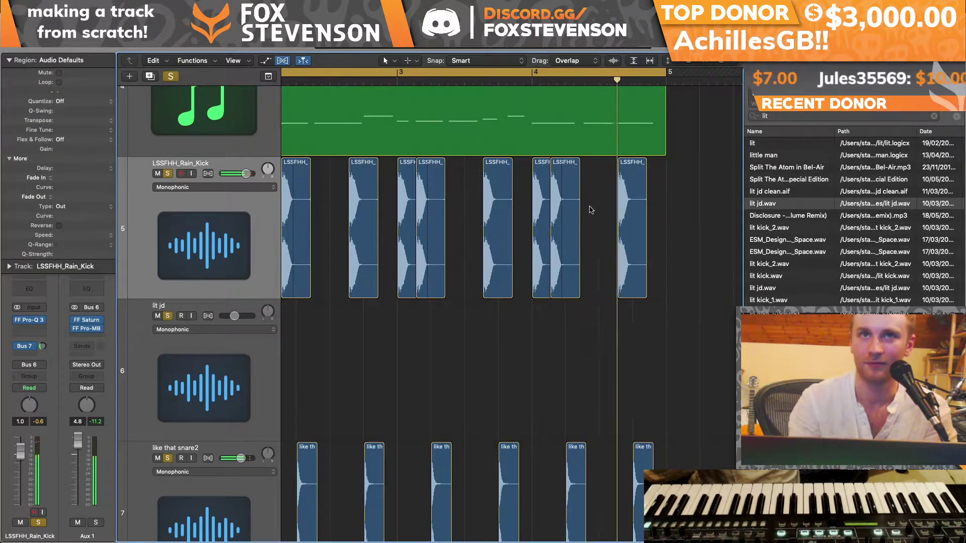
{"action": "double_click", "coordinate": [557, 147]}
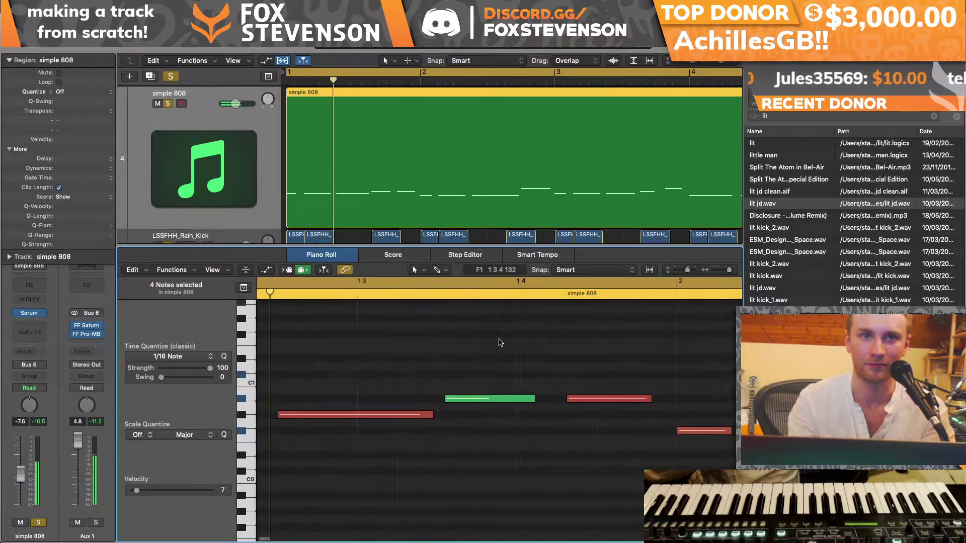
{"action": "key", "text": "x"}
{"action": "key", "text": "x"}
Step: Copy the lit jd hits to follow the kick pattern through bar 4, delete the surplus hit, and clear the track solos
{"action": "left_click_drag", "start_coordinate": [440, 421], "coordinate": [430, 387]}
{"action": "left_click", "coordinate": [351, 397]}
{"action": "left_click", "coordinate": [355, 393]}
{"action": "key", "text": "BackSpace"}
{"action": "left_click_drag", "start_coordinate": [623, 406], "coordinate": [560, 394]}
{"action": "left_click", "coordinate": [171, 76]}
Step: Delete all the snare hits from the like that snare2 track
{"action": "key", "text": "x"}
{"action": "key", "text": "x"}
{"action": "left_click_drag", "start_coordinate": [723, 59], "coordinate": [712, 60]}
{"action": "scroll", "coordinate": [420, 370], "scroll_direction": "down", "scroll_amount": 5}
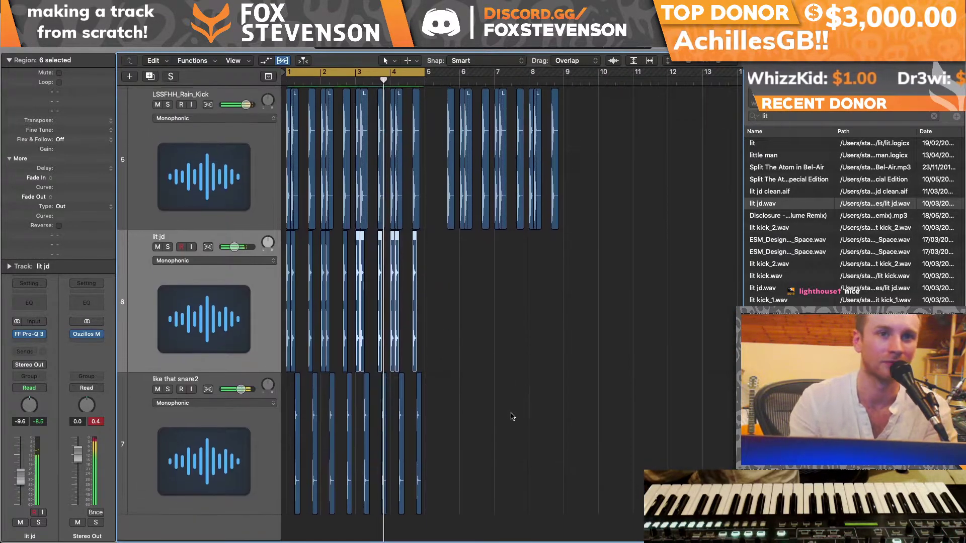
{"action": "left_click", "coordinate": [162, 413]}
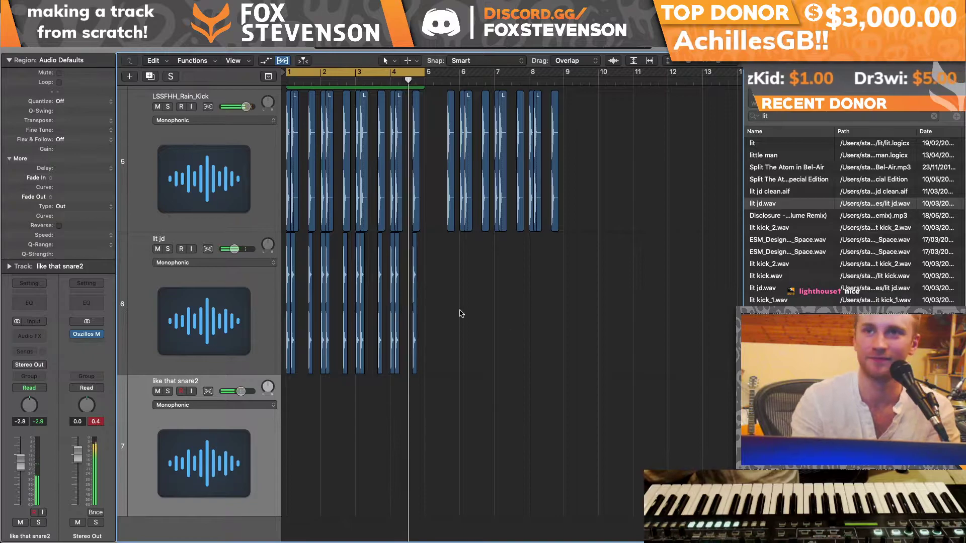
Step: Route the output of the Untitled_1#01 sampler track to Bus 9
{"action": "scroll", "coordinate": [399, 341], "scroll_direction": "up", "scroll_amount": 5}
{"action": "left_click", "coordinate": [173, 140]}
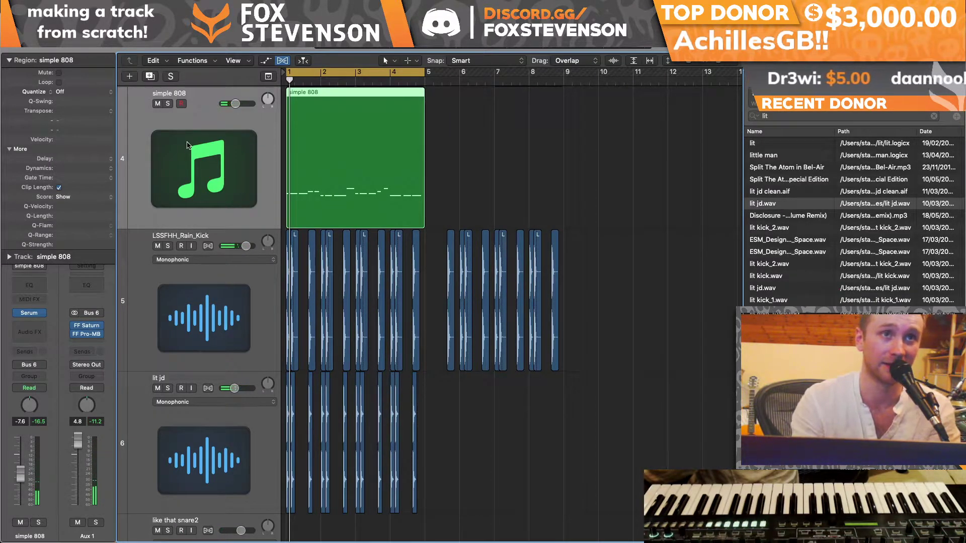
{"action": "scroll", "coordinate": [182, 198], "scroll_direction": "up", "scroll_amount": 1}
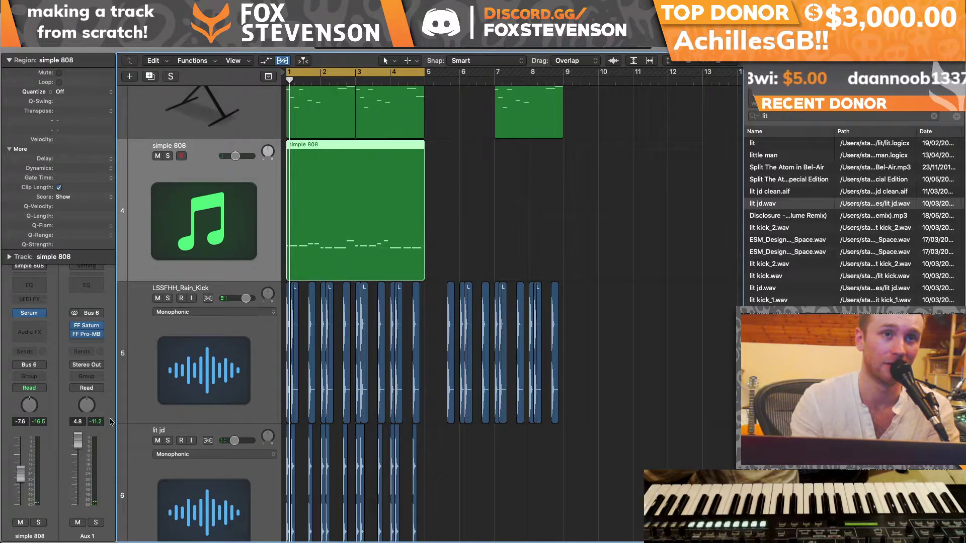
{"action": "scroll", "coordinate": [203, 151], "scroll_direction": "up", "scroll_amount": 1}
{"action": "left_click", "coordinate": [210, 106]}
{"action": "left_click", "coordinate": [29, 364]}
{"action": "mouse_move", "coordinate": [31, 410]}
{"action": "left_click", "coordinate": [107, 286]}
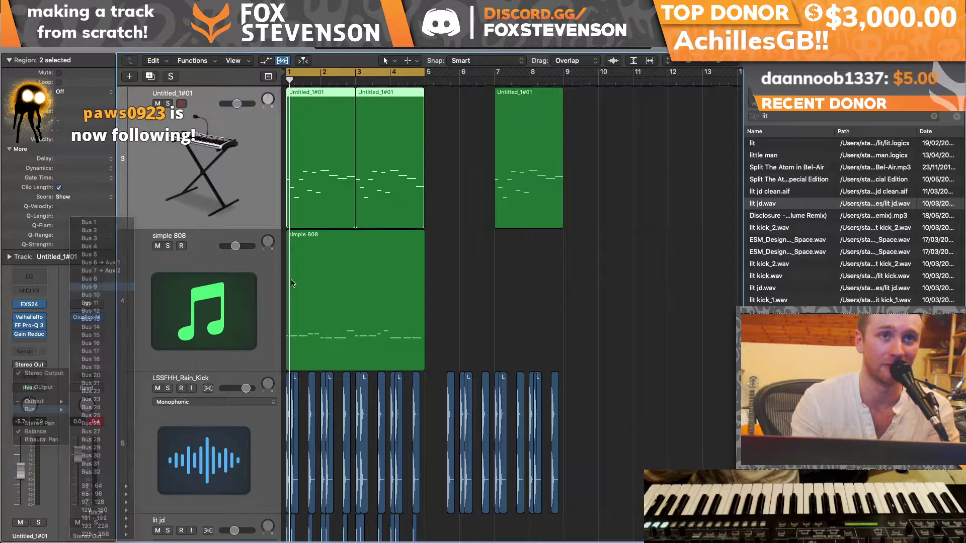
Step: Search the file browser for "metro" and place metro.wav on a new track below like that snare2 at bar 1
{"action": "double_click", "coordinate": [813, 119]}
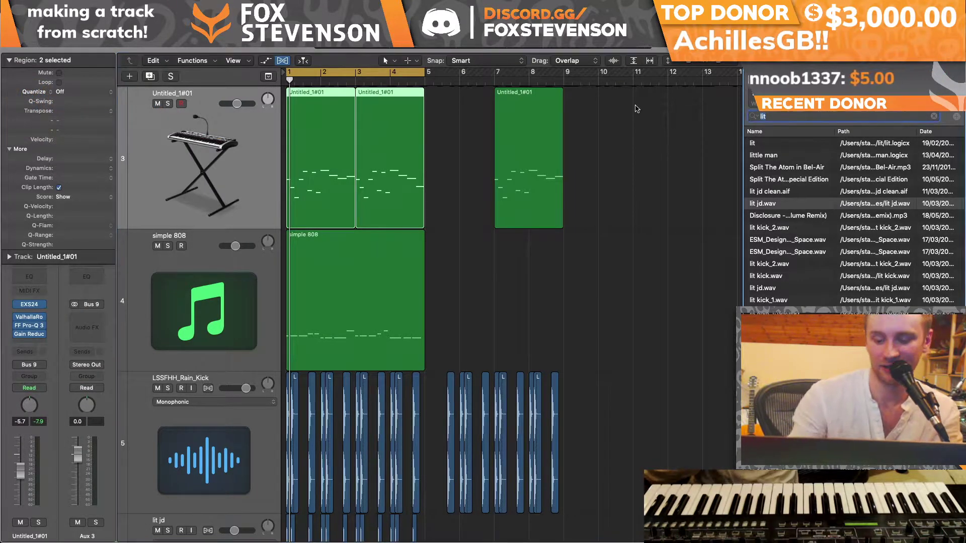
{"action": "key", "text": "BackSpace"}
{"action": "type", "text": "m"}
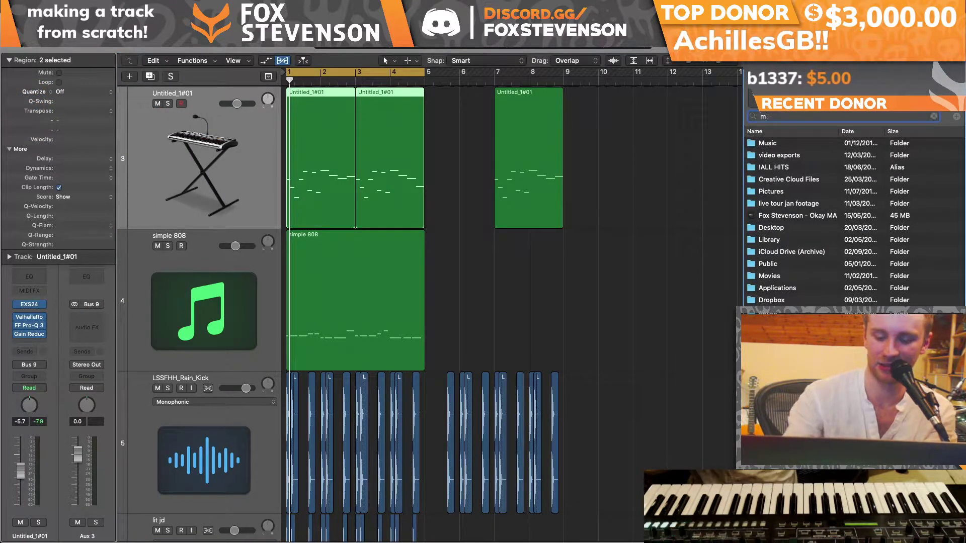
{"action": "type", "text": "etro"}
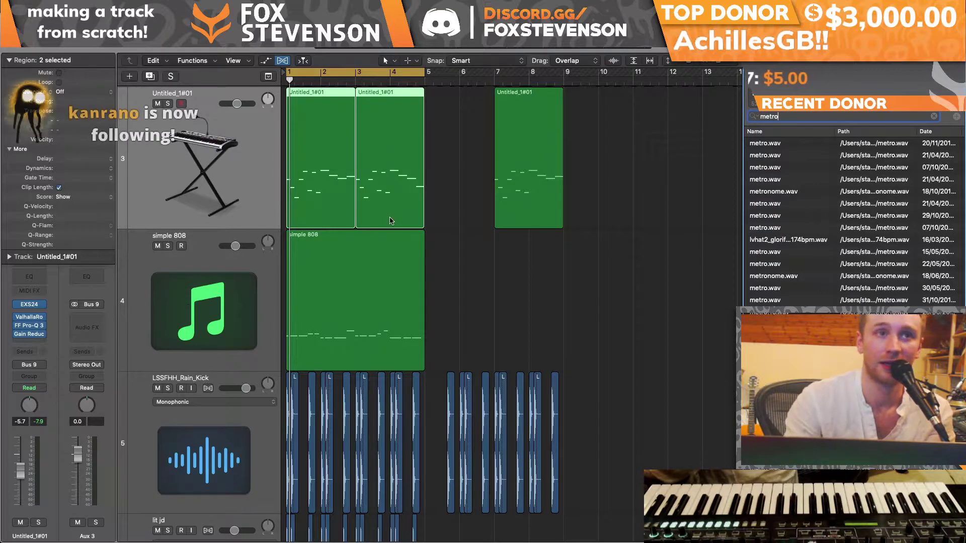
{"action": "scroll", "coordinate": [205, 245], "scroll_direction": "down", "scroll_amount": 8}
{"action": "left_click", "coordinate": [207, 478]}
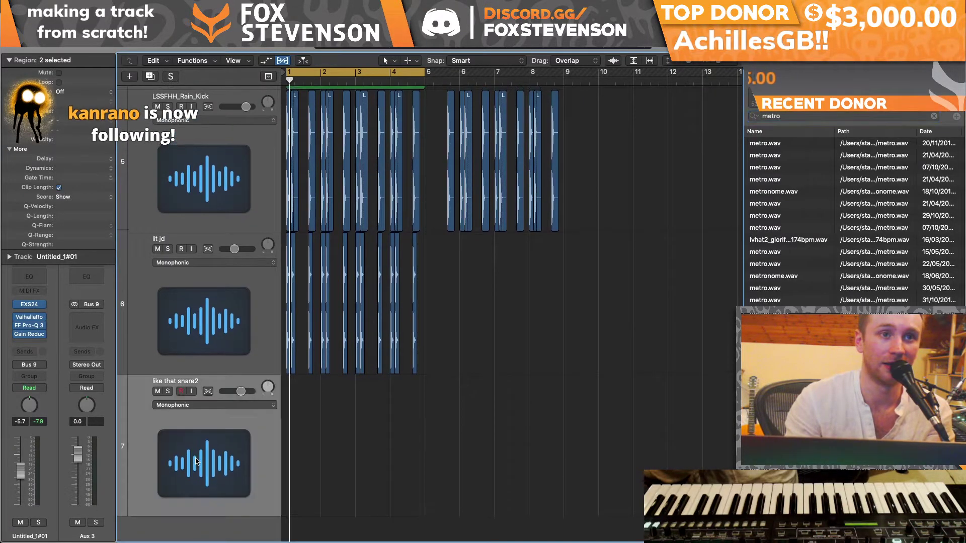
{"action": "double_click", "coordinate": [206, 525]}
{"action": "left_click_drag", "start_coordinate": [765, 144], "coordinate": [286, 521]}
Step: Resize the metro region at bar 1 and copy it under the second lit jd hit
{"action": "left_click_drag", "start_coordinate": [718, 61], "coordinate": [722, 60]}
{"action": "scroll", "coordinate": [545, 293], "scroll_direction": "left", "scroll_amount": 2}
{"action": "left_click_drag", "start_coordinate": [310, 509], "coordinate": [319, 509]}
{"action": "left_click_drag", "start_coordinate": [722, 61], "coordinate": [729, 60]}
{"action": "scroll", "coordinate": [560, 391], "scroll_direction": "left", "scroll_amount": 3}
{"action": "scroll", "coordinate": [544, 411], "scroll_direction": "down", "scroll_amount": 5}
{"action": "left_click_drag", "start_coordinate": [546, 411], "coordinate": [527, 402]}
{"action": "left_click_drag", "start_coordinate": [671, 418], "coordinate": [287, 418]}
{"action": "left_click_drag", "start_coordinate": [723, 61], "coordinate": [718, 61]}
{"action": "key", "text": "super+Left"}
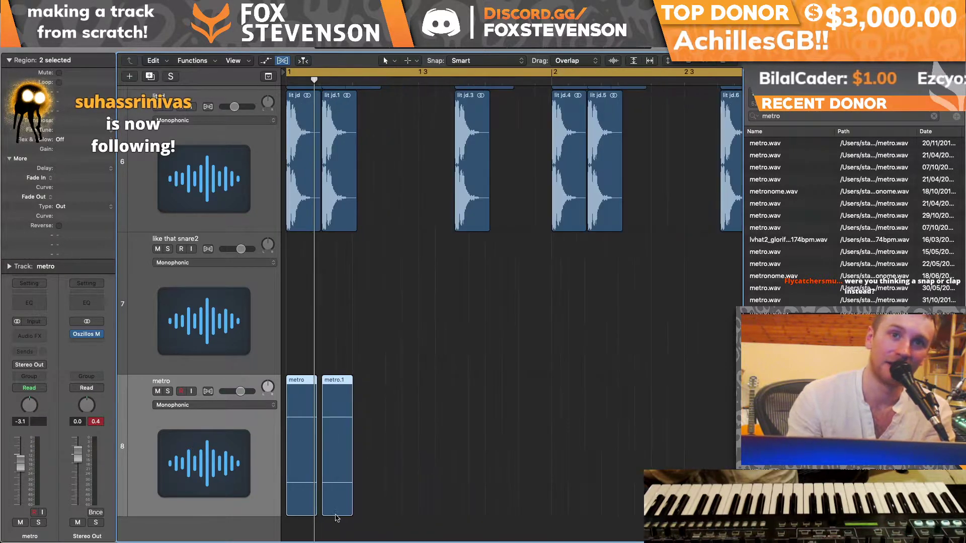
Step: Lengthen the second metro region and place a copy under the lit jd.3 hit, deleting the extra short copy
{"action": "left_click_drag", "start_coordinate": [341, 411], "coordinate": [371, 413]}
{"action": "left_click_drag", "start_coordinate": [298, 412], "coordinate": [431, 410]}
{"action": "key", "text": "Delete"}
Step: Combine the bar 1 metro regions into a single region, turn on its loop, and start playback
{"action": "left_click_drag", "start_coordinate": [674, 365], "coordinate": [287, 422]}
{"action": "key", "text": "super+j"}
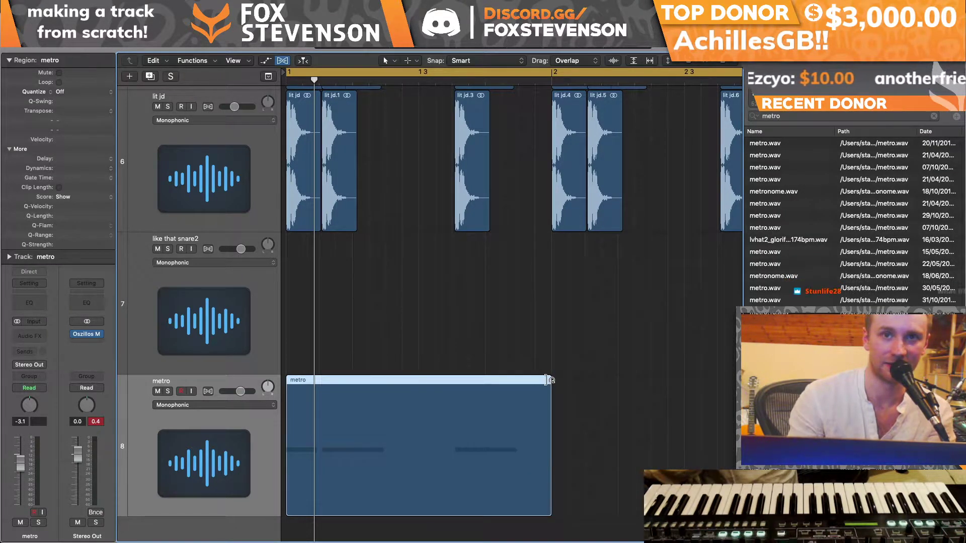
{"action": "key", "text": "l"}
{"action": "key", "text": "space"}
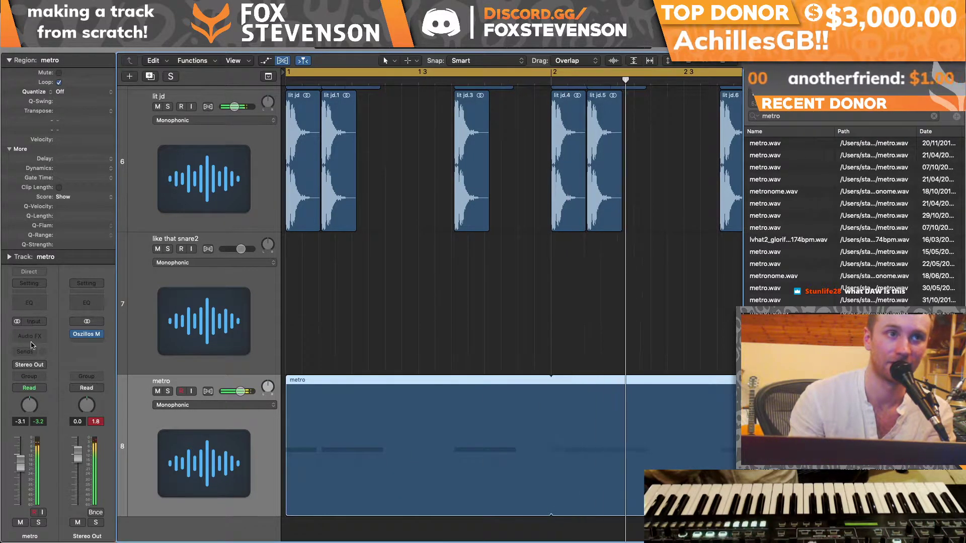
Step: Set the metro track's output to No Output and try extending its looped region to bar 5
{"action": "left_click", "coordinate": [36, 365]}
{"action": "left_click", "coordinate": [30, 423]}
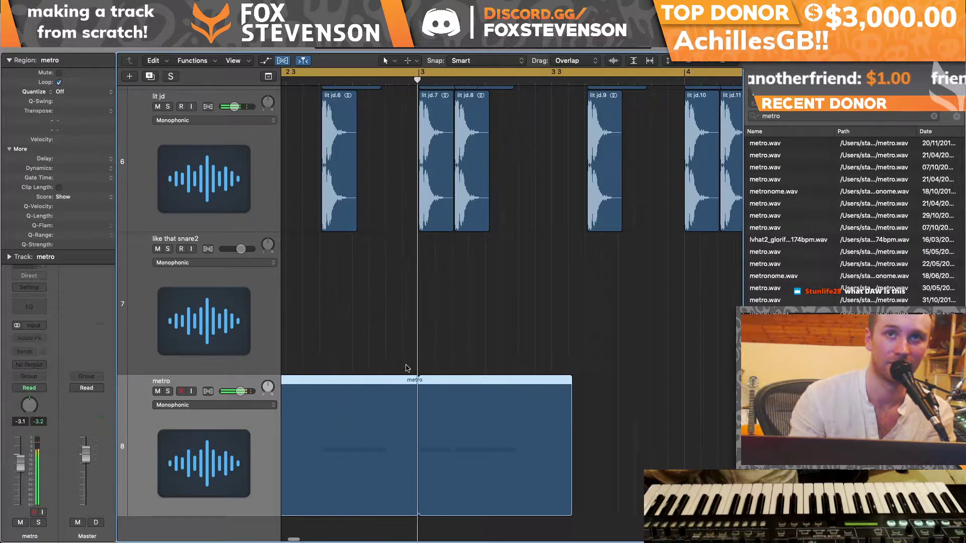
{"action": "left_click_drag", "start_coordinate": [716, 62], "coordinate": [704, 63]}
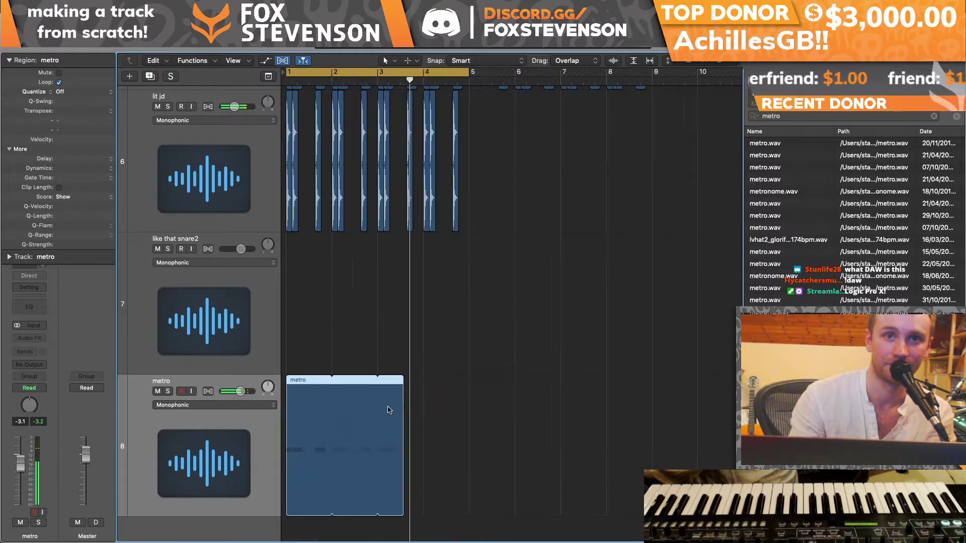
{"action": "left_click_drag", "start_coordinate": [403, 381], "coordinate": [468, 377]}
{"action": "key", "text": "super+z"}
Step: Insert an FF Pro-G gate on Aux 3, the Bus 9 return of the Untitled_1#01 track
{"action": "scroll", "coordinate": [211, 272], "scroll_direction": "up", "scroll_amount": 6}
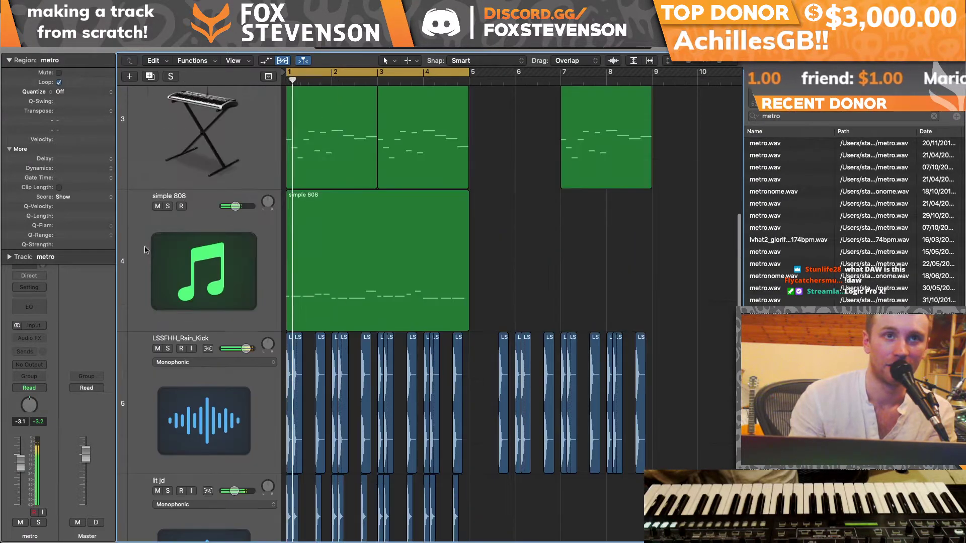
{"action": "left_click", "coordinate": [190, 299]}
{"action": "scroll", "coordinate": [190, 299], "scroll_direction": "up", "scroll_amount": 2}
{"action": "left_click", "coordinate": [190, 299]}
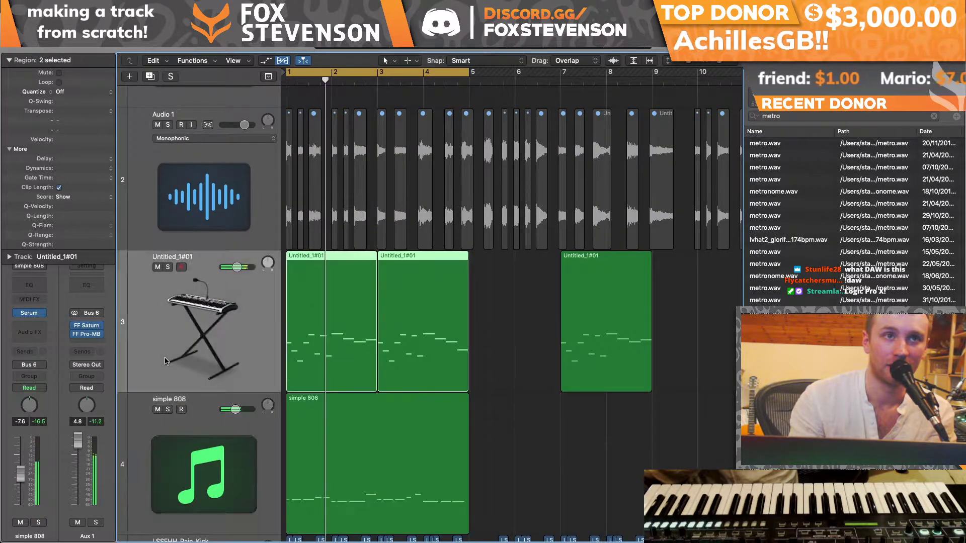
{"action": "left_click", "coordinate": [30, 343]}
{"action": "mouse_move", "coordinate": [90, 515]}
{"action": "mouse_move", "coordinate": [218, 374]}
{"action": "mouse_move", "coordinate": [322, 389]}
{"action": "left_click", "coordinate": [354, 390]}
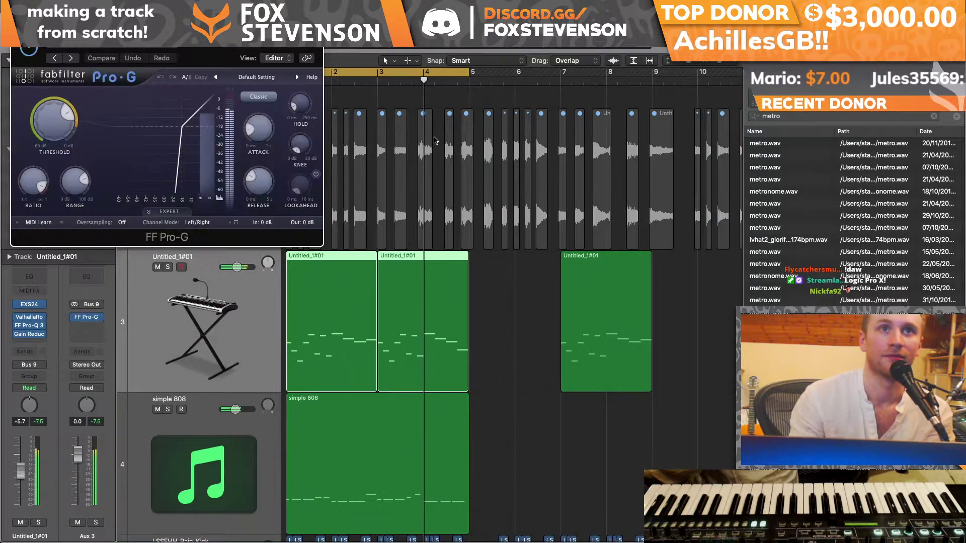
Step: Assign a side-chain source to the FF Pro-G, trying Audio 1 and replacing it with another source
{"action": "left_click", "coordinate": [249, 63]}
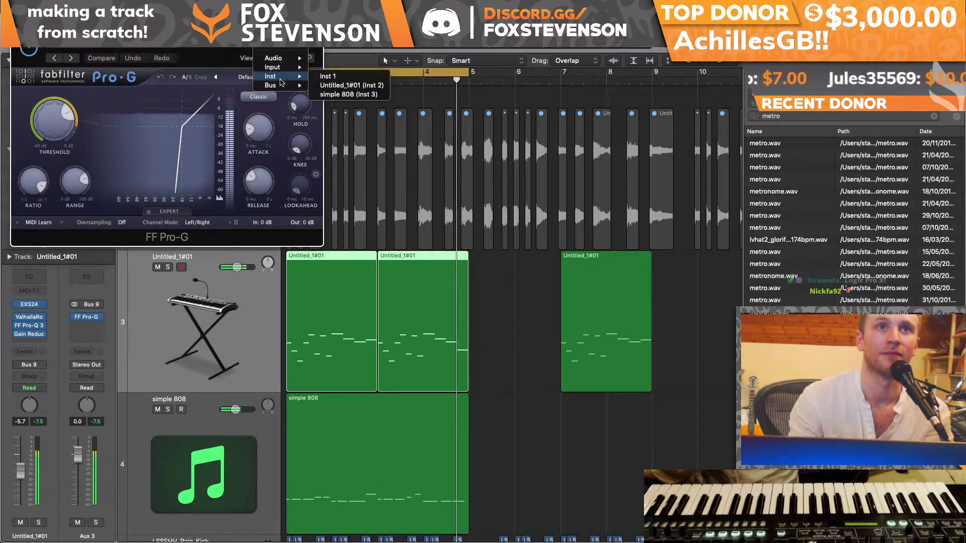
{"action": "mouse_move", "coordinate": [289, 57]}
{"action": "left_click", "coordinate": [335, 59]}
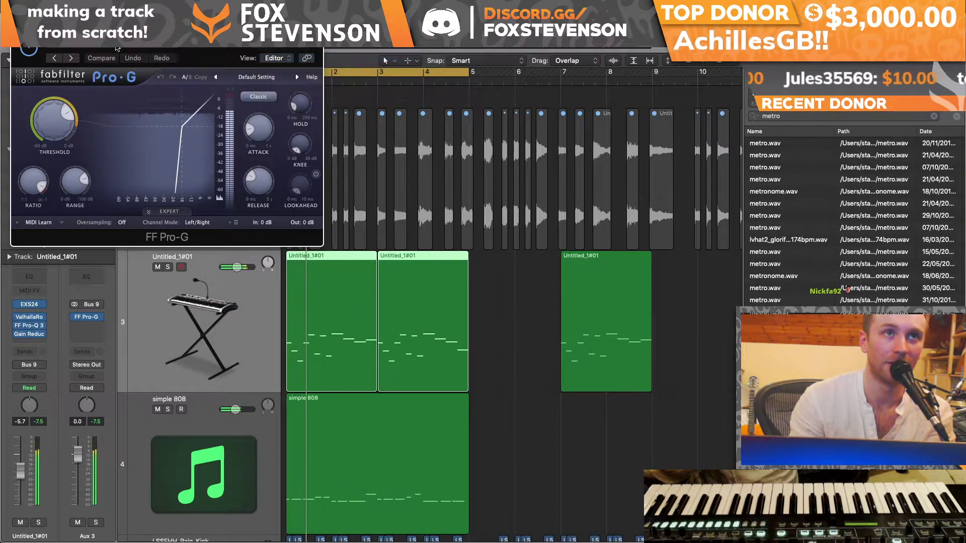
{"action": "left_click", "coordinate": [281, 47]}
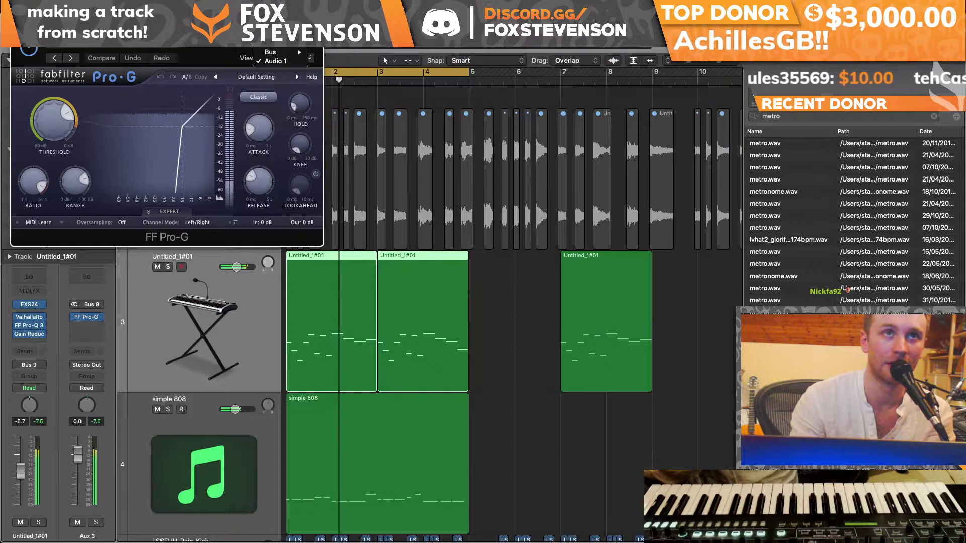
{"action": "mouse_move", "coordinate": [281, 44]}
{"action": "left_click", "coordinate": [377, 62]}
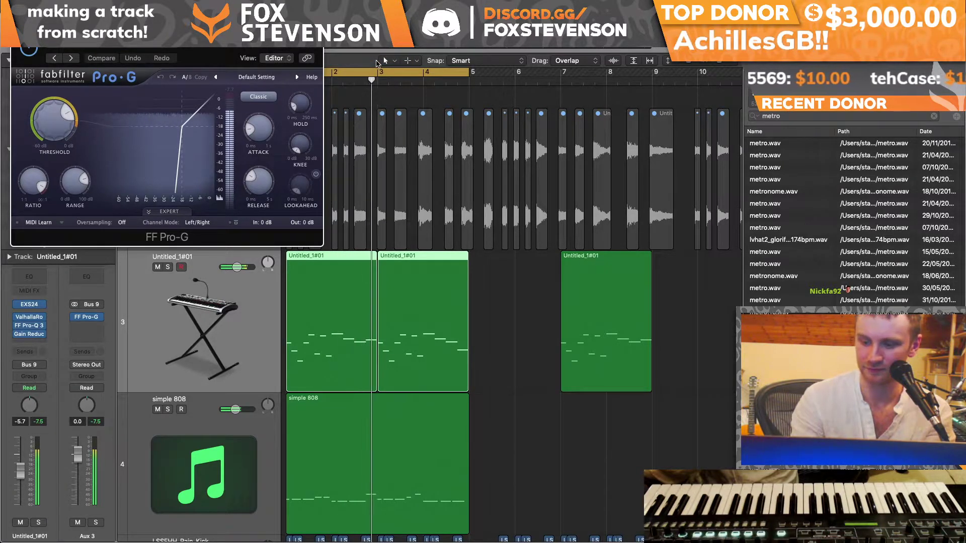
Step: Switch the FF Pro-G on Aux 3 to the Ducking style and load its saved sidechain setting
{"action": "left_click", "coordinate": [258, 97]}
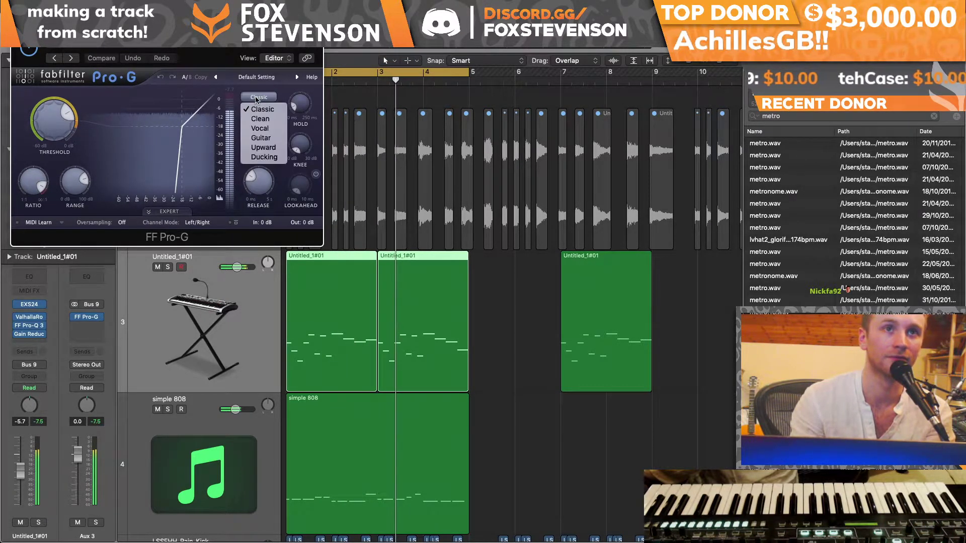
{"action": "left_click", "coordinate": [259, 157]}
{"action": "left_click", "coordinate": [136, 48]}
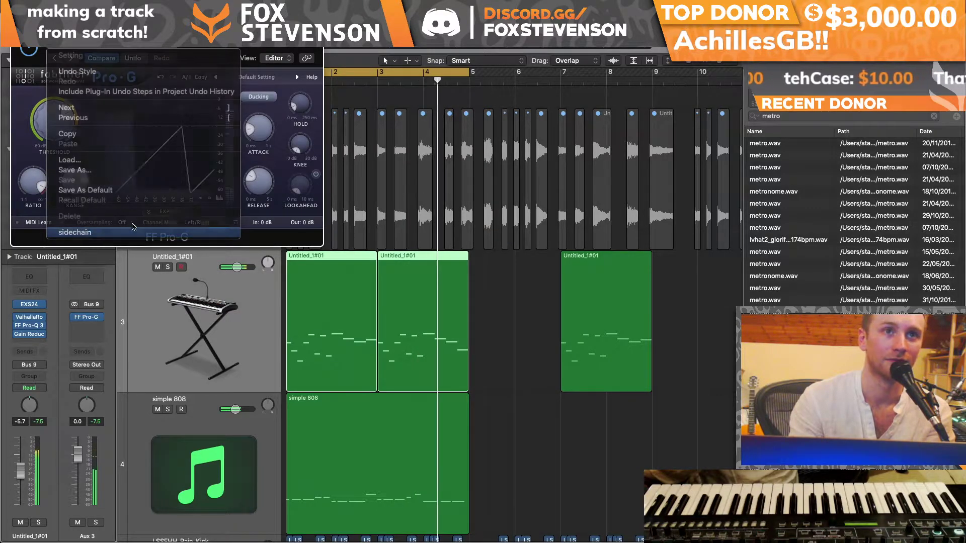
{"action": "left_click", "coordinate": [75, 232]}
Step: Set the FF Pro-G range to 100 dB, lengthen its release, and close the plug-in window
{"action": "mouse_move", "coordinate": [75, 181]}
{"action": "left_mouse_down"}
{"action": "mouse_move", "coordinate": [77, 224]}
{"action": "mouse_move", "coordinate": [78, 176]}
{"action": "left_mouse_up"}
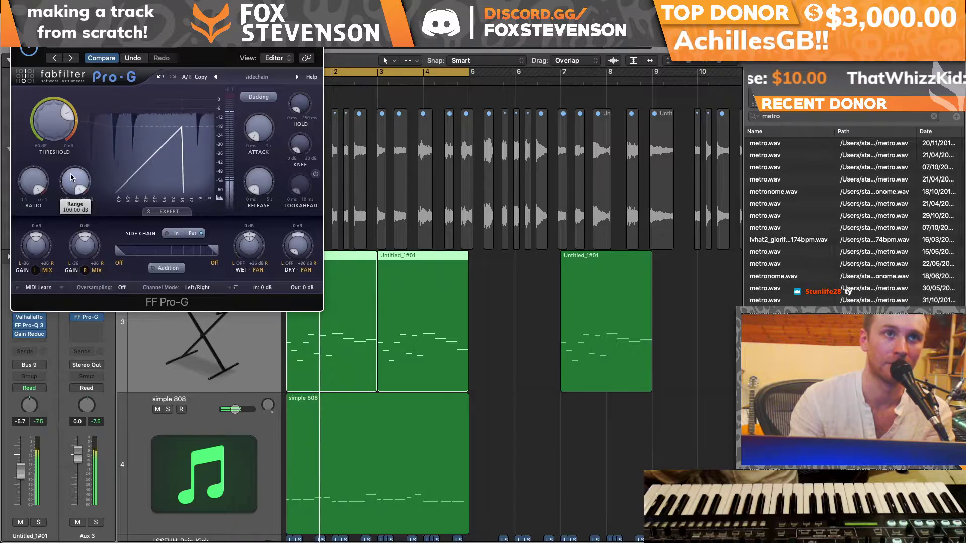
{"action": "left_click_drag", "start_coordinate": [256, 192], "coordinate": [253, 176]}
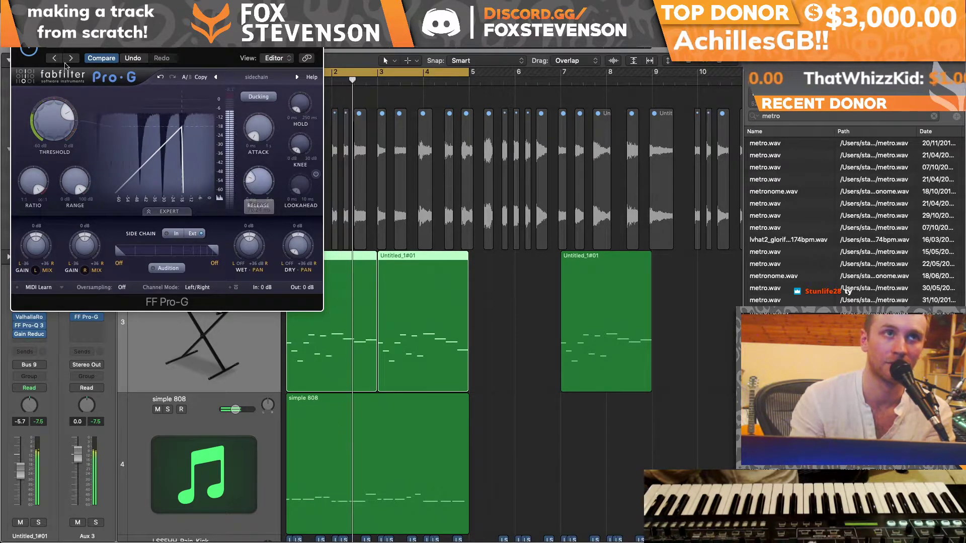
{"action": "key", "text": "super+w"}
Step: Bring the metro track into view and show the home folder in the file browser
{"action": "mouse_move", "coordinate": [228, 263]}
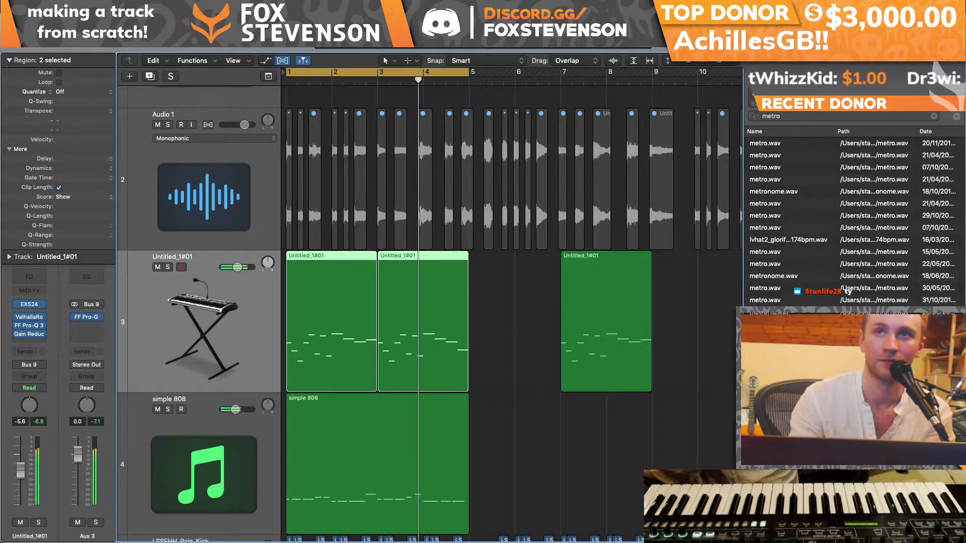
{"action": "scroll", "coordinate": [383, 302], "scroll_direction": "down", "scroll_amount": 10}
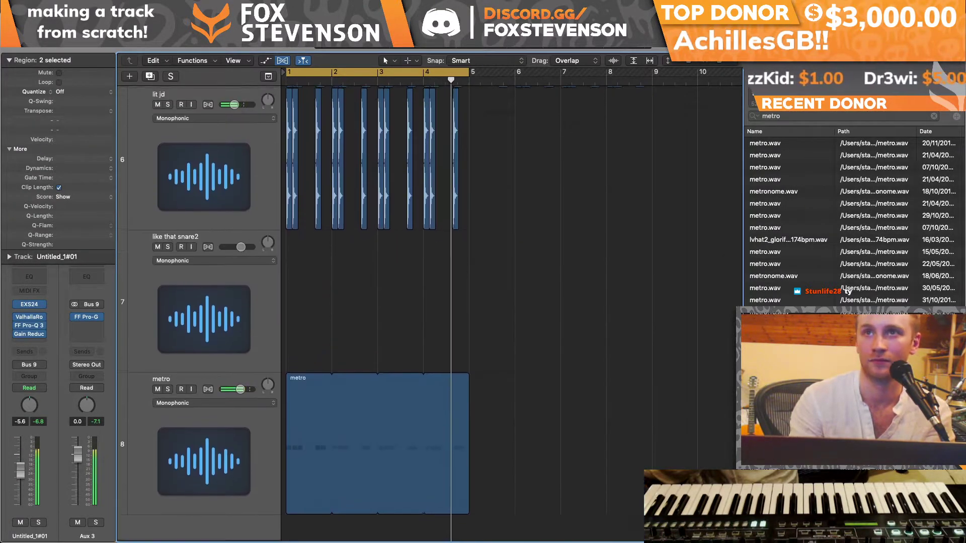
{"action": "left_click", "coordinate": [795, 79]}
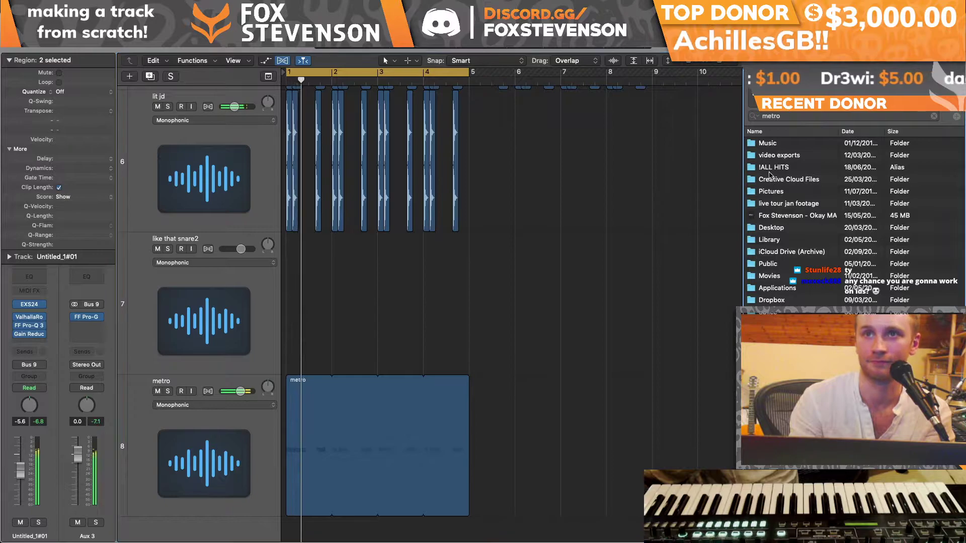
Step: Open the !ALL HITS folder sorted by date and raise the lit jd track's volume slightly
{"action": "left_click", "coordinate": [769, 172]}
{"action": "double_click", "coordinate": [770, 173]}
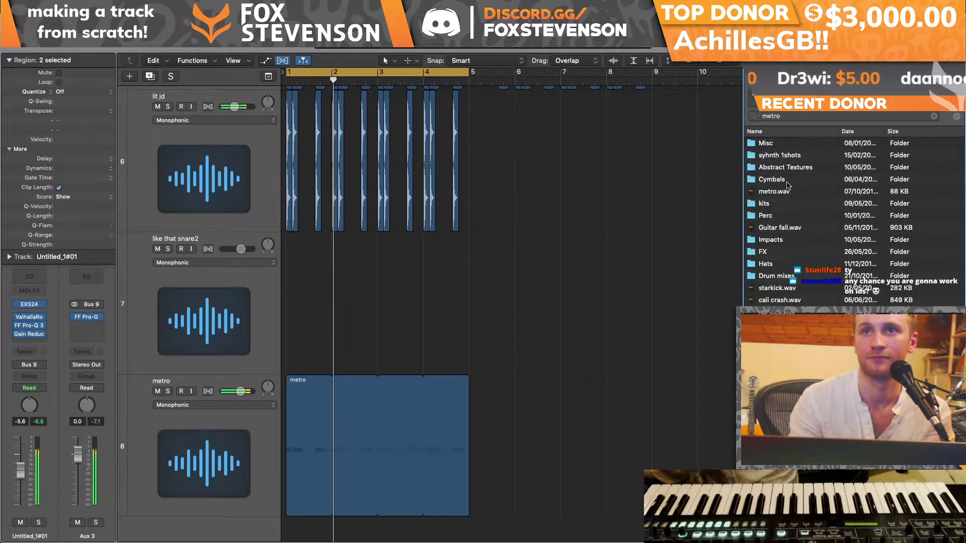
{"action": "scroll", "coordinate": [520, 261], "scroll_direction": "up", "scroll_amount": 3}
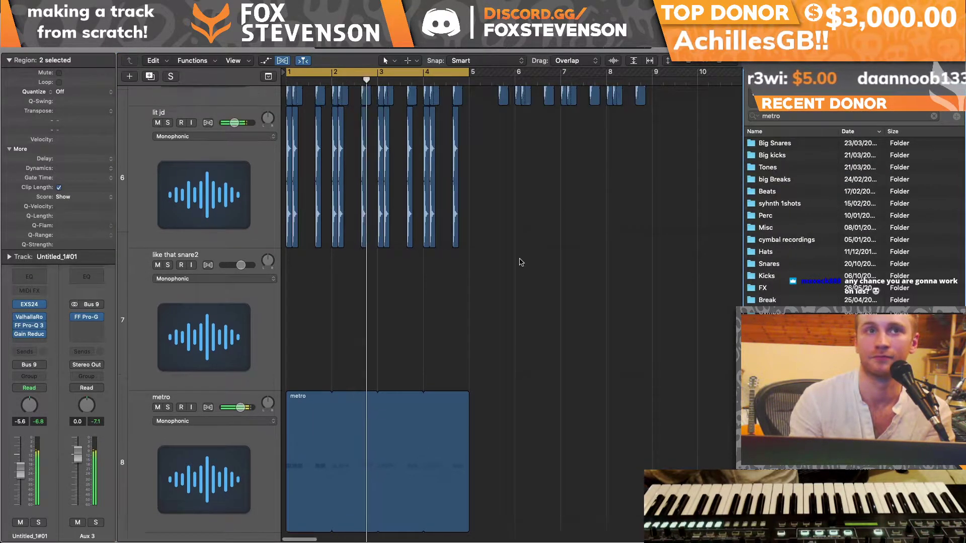
{"action": "left_click_drag", "start_coordinate": [236, 181], "coordinate": [250, 183]}
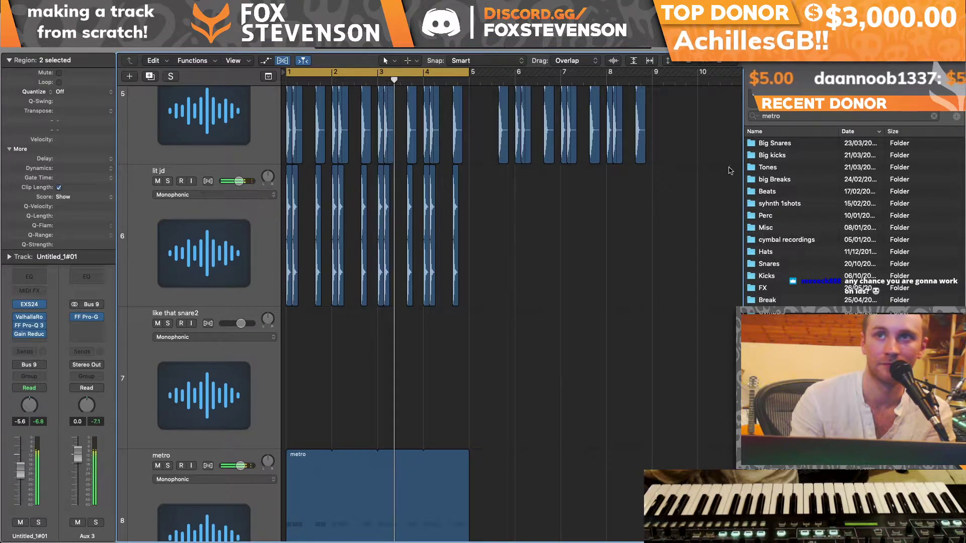
Step: Browse the Big Snares folder and audition cali snare.wav
{"action": "double_click", "coordinate": [782, 145]}
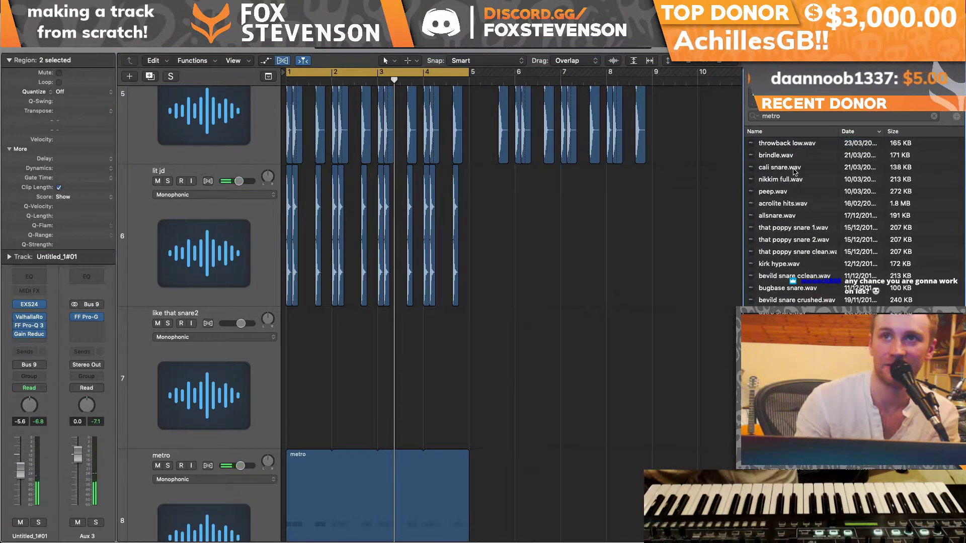
{"action": "left_click", "coordinate": [791, 170]}
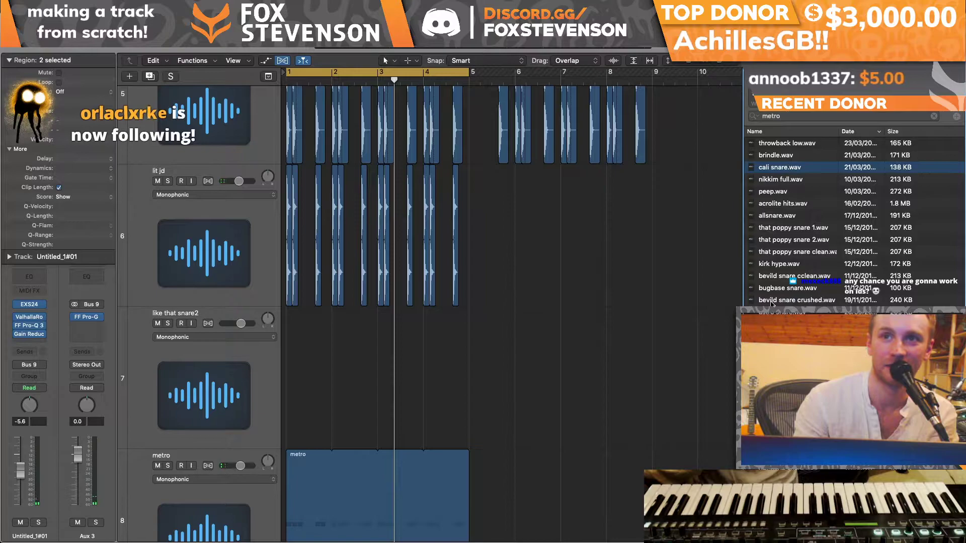
{"action": "scroll", "coordinate": [788, 302], "scroll_direction": "down", "scroll_amount": 3}
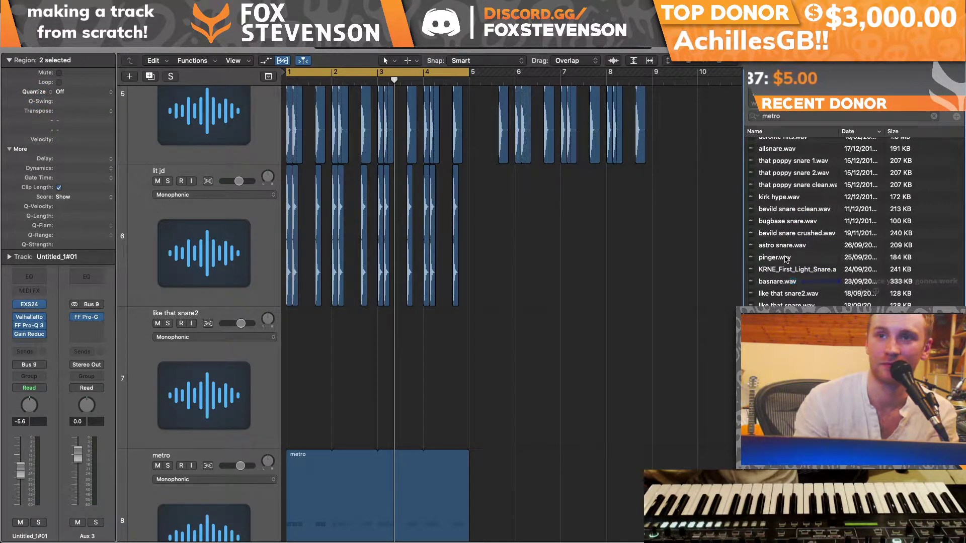
{"action": "scroll", "coordinate": [830, 222], "scroll_direction": "down", "scroll_amount": 10}
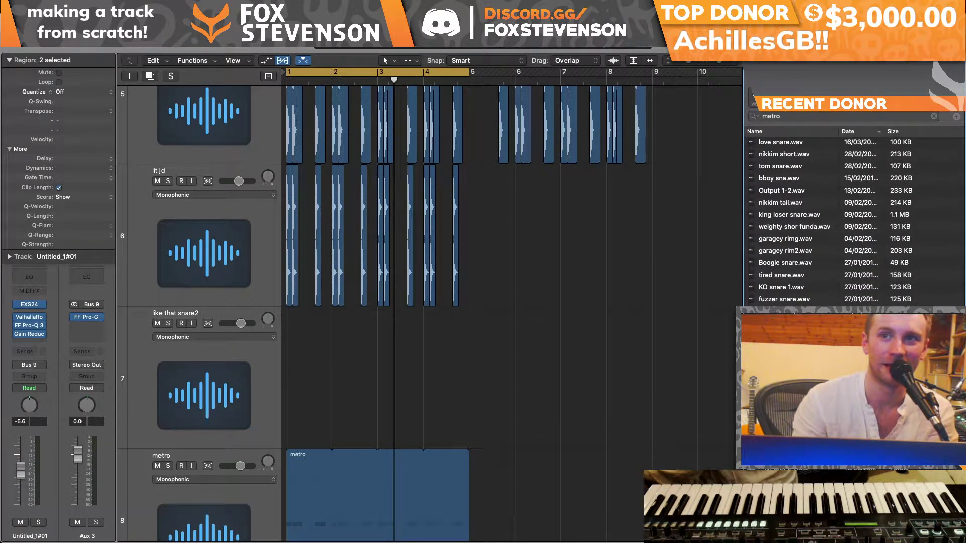
Step: Try the pound trap sample on beat 2 of bar 1 on track 7 and delete it
{"action": "left_click_drag", "start_coordinate": [596, 348], "coordinate": [296, 322]}
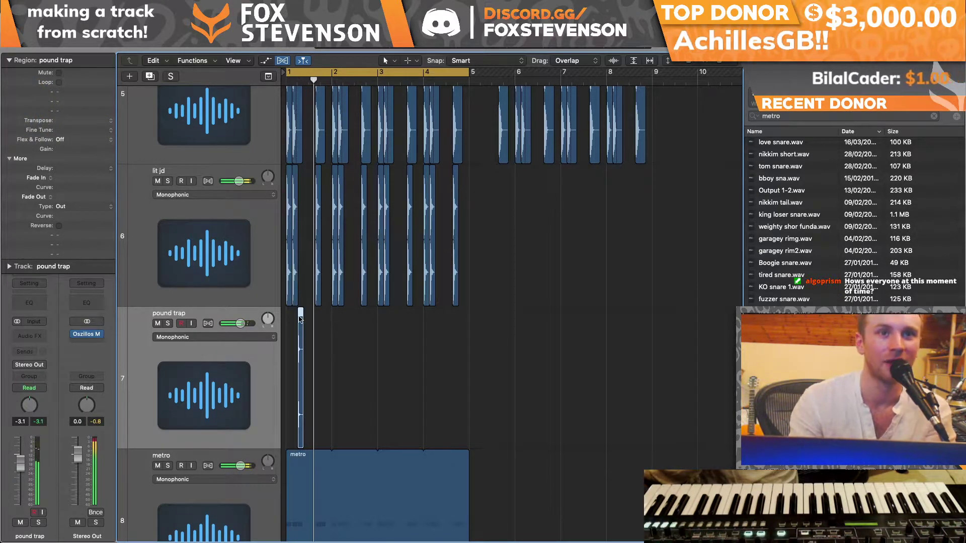
{"action": "key", "text": "Delete"}
Step: Switch to Splice and search all sounds for "snare"
{"action": "key", "text": "super+Tab"}
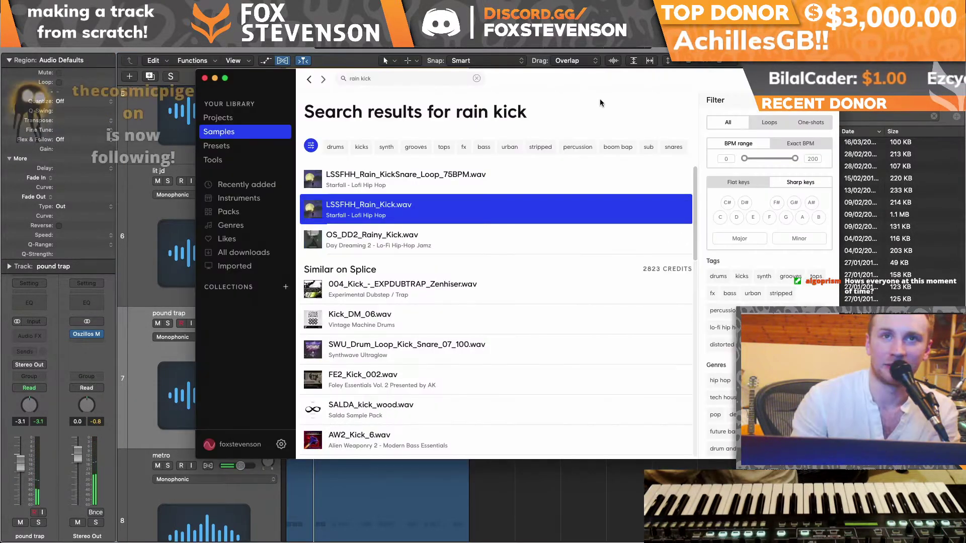
{"action": "left_click", "coordinate": [433, 80]}
{"action": "key", "text": "BackSpace"}
{"action": "key", "text": "BackSpace"}
{"action": "key", "text": "BackSpace"}
{"action": "key", "text": "BackSpace"}
{"action": "key", "text": "BackSpace"}
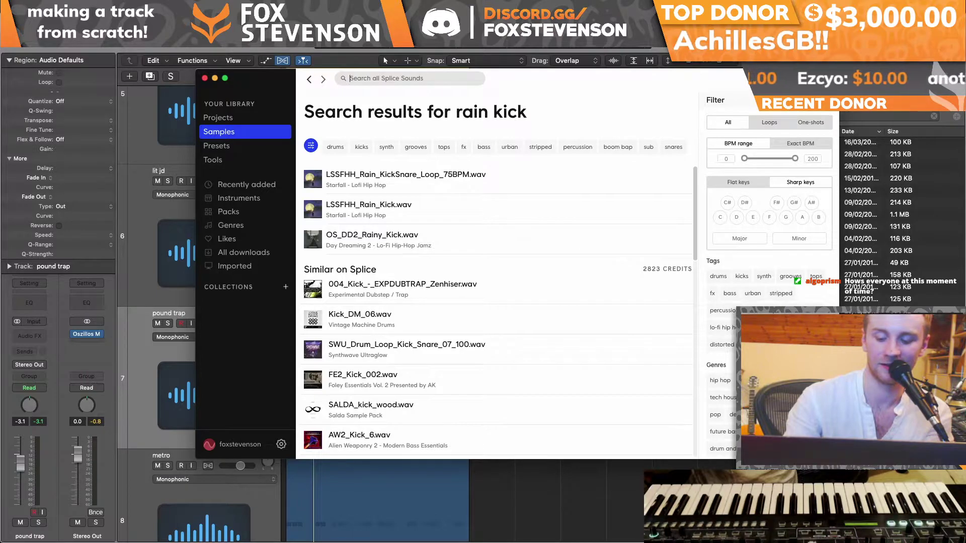
Step: Audition the snare results from Snare_22.wav onward and add KIRK_snare_09.wav to the metro track at beat 4 of bar 7
{"action": "left_click", "coordinate": [322, 184]}
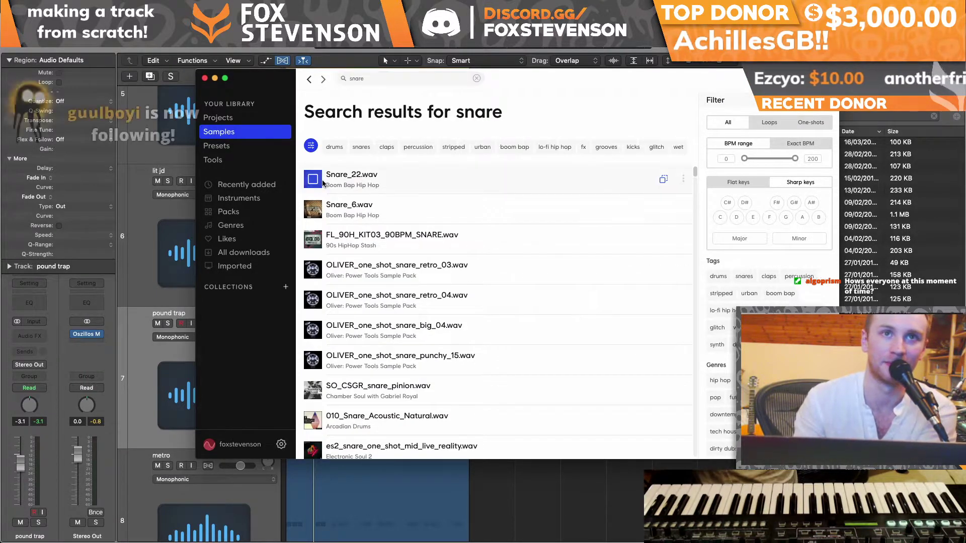
{"action": "scroll", "coordinate": [319, 201], "scroll_direction": "down", "scroll_amount": 4}
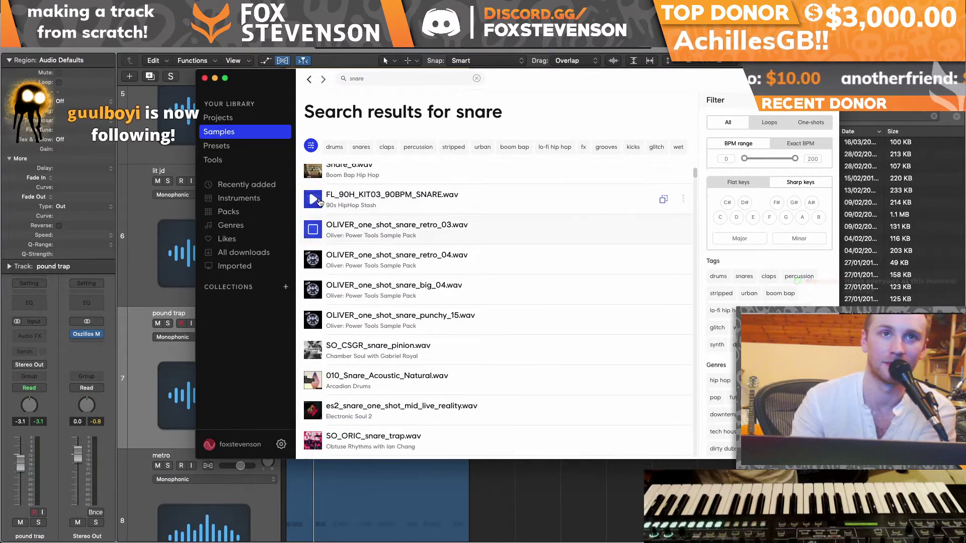
{"action": "scroll", "coordinate": [319, 201], "scroll_direction": "down", "scroll_amount": 1}
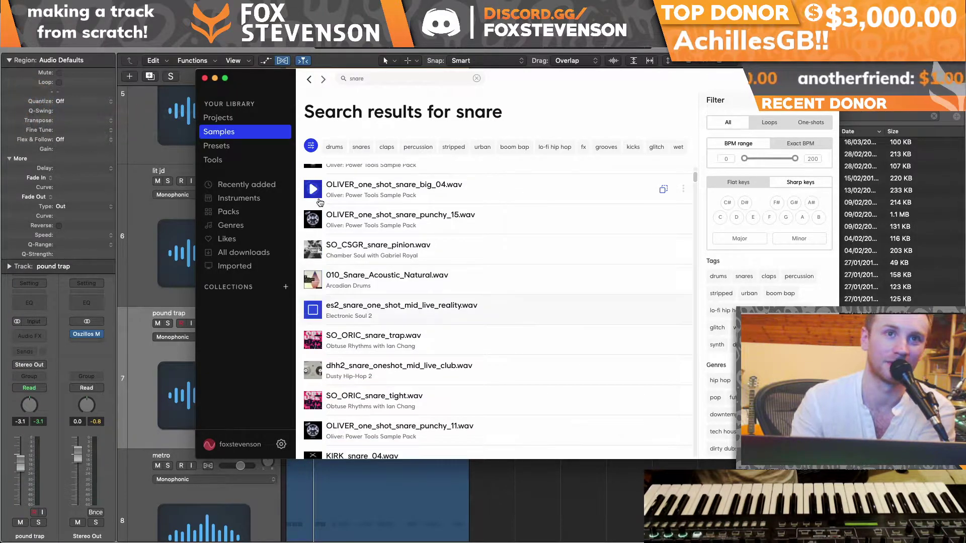
{"action": "scroll", "coordinate": [319, 201], "scroll_direction": "down", "scroll_amount": 4}
{"action": "scroll", "coordinate": [320, 201], "scroll_direction": "down", "scroll_amount": 1}
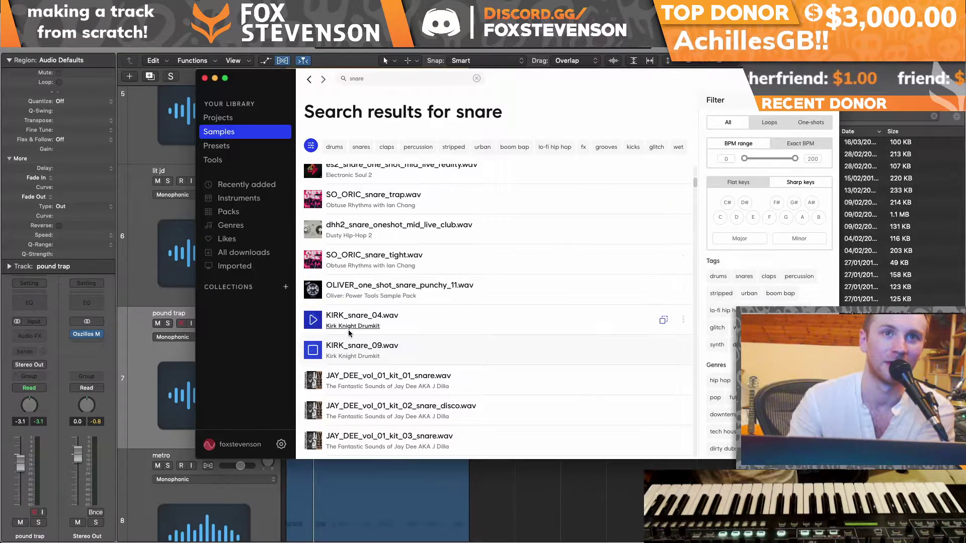
{"action": "left_click_drag", "start_coordinate": [346, 346], "coordinate": [597, 492]}
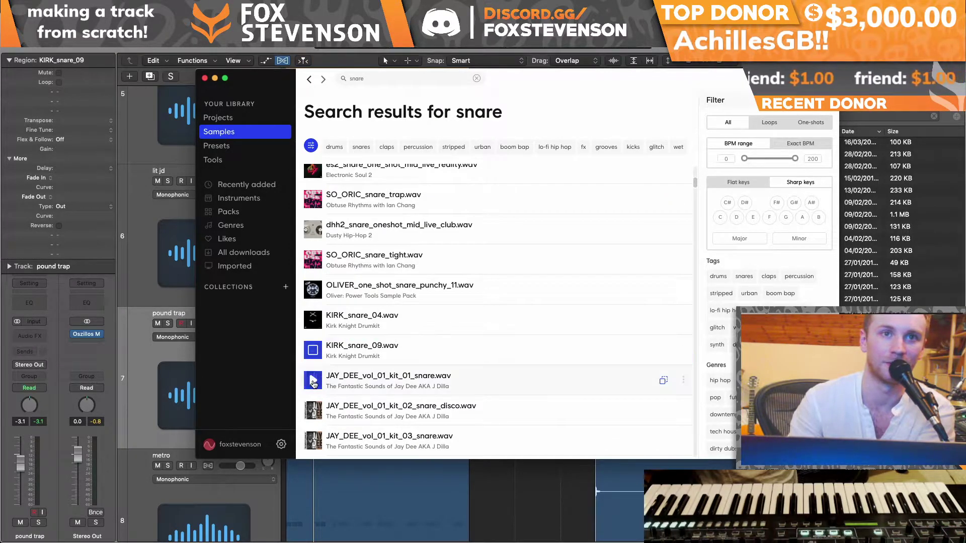
Step: Audition further snare results and add LSSFHH_I_Tried_Snare.wav to the metro track at bar 7
{"action": "scroll", "coordinate": [312, 403], "scroll_direction": "down", "scroll_amount": 4}
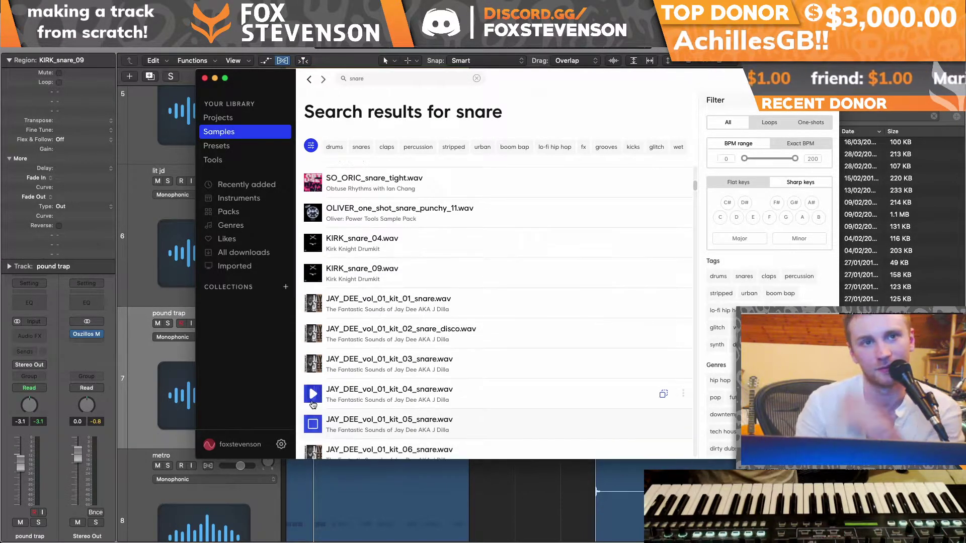
{"action": "scroll", "coordinate": [313, 404], "scroll_direction": "down", "scroll_amount": 3}
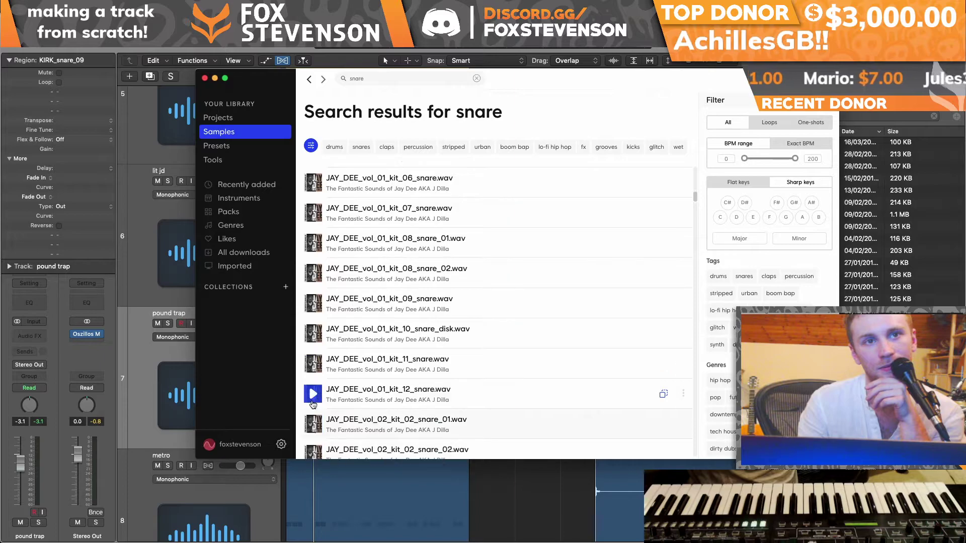
{"action": "scroll", "coordinate": [312, 404], "scroll_direction": "down", "scroll_amount": 1}
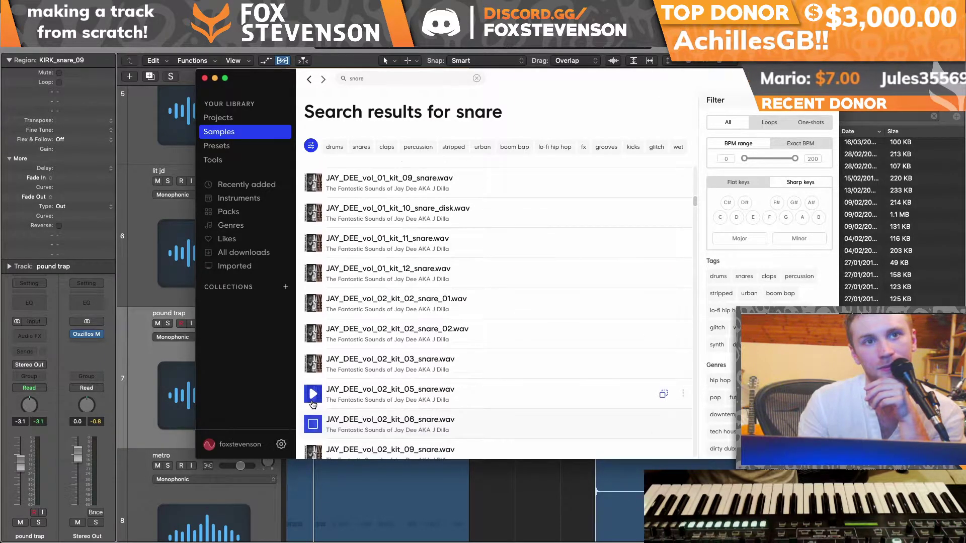
{"action": "scroll", "coordinate": [312, 404], "scroll_direction": "down", "scroll_amount": 2}
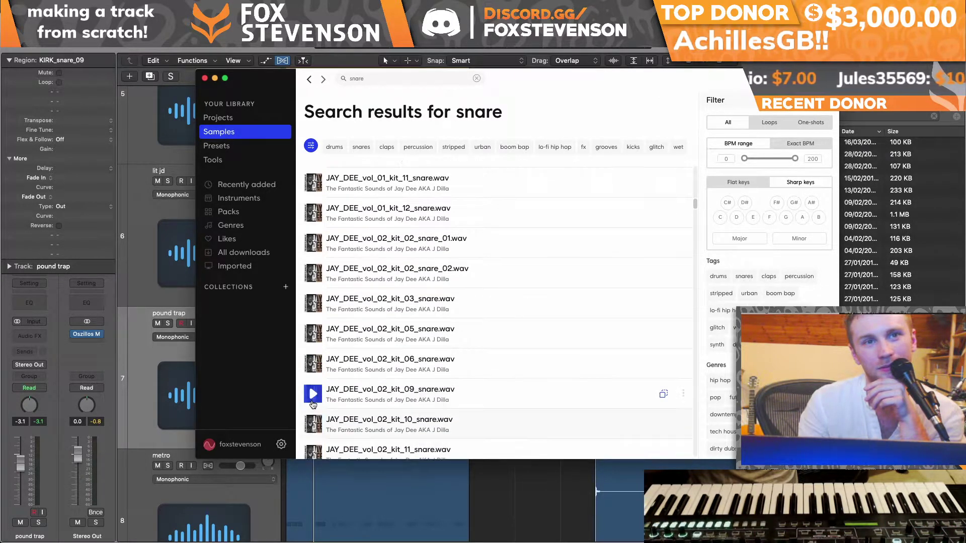
{"action": "scroll", "coordinate": [313, 404], "scroll_direction": "down", "scroll_amount": 1}
{"action": "scroll", "coordinate": [312, 404], "scroll_direction": "down", "scroll_amount": 4}
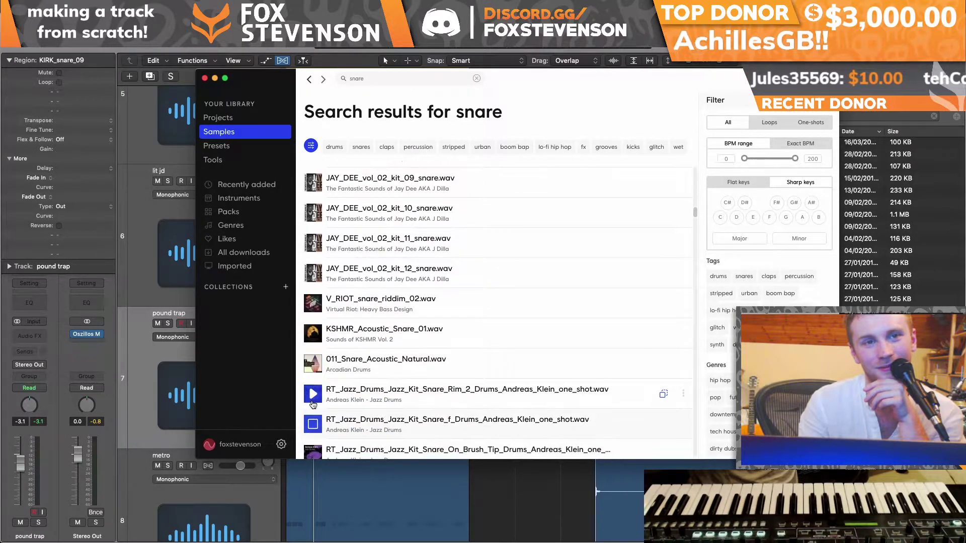
{"action": "scroll", "coordinate": [312, 404], "scroll_direction": "down", "scroll_amount": 6}
{"action": "scroll", "coordinate": [313, 404], "scroll_direction": "down", "scroll_amount": 6}
{"action": "scroll", "coordinate": [312, 404], "scroll_direction": "down", "scroll_amount": 6}
{"action": "scroll", "coordinate": [313, 404], "scroll_direction": "down", "scroll_amount": 2}
{"action": "left_click_drag", "start_coordinate": [360, 422], "coordinate": [561, 493]}
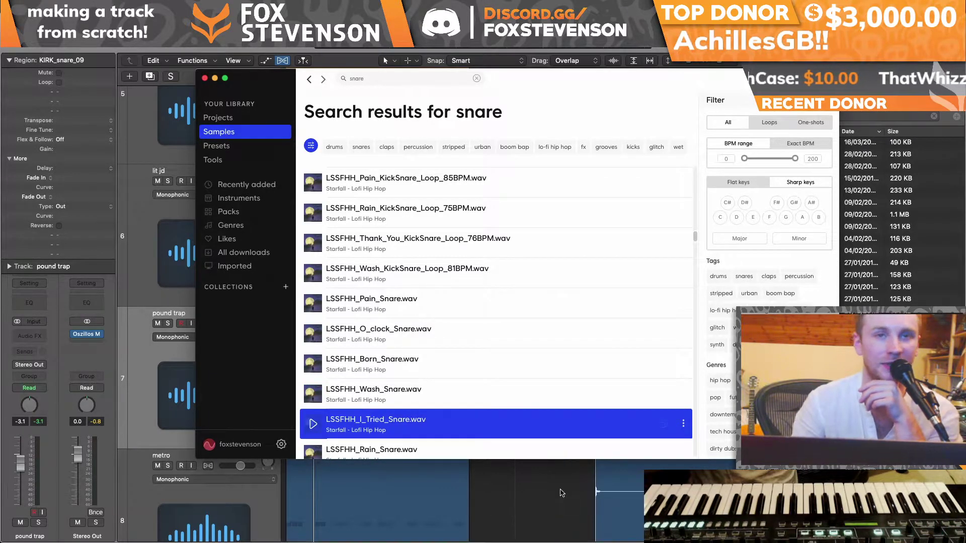
Step: Search Splice for "esm" and add ESM_Die_Snare_One_Shot_019_Airy_Soft_Acoustic.wav to the metro track at bar 6
{"action": "left_click", "coordinate": [406, 83]}
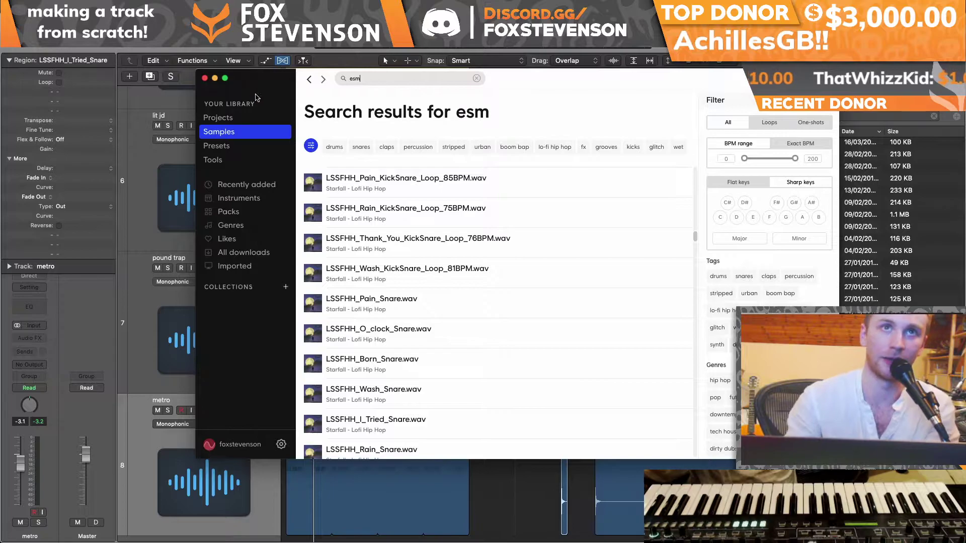
{"action": "left_click", "coordinate": [316, 179]}
{"action": "scroll", "coordinate": [316, 180], "scroll_direction": "down", "scroll_amount": 2}
{"action": "left_click", "coordinate": [316, 180]}
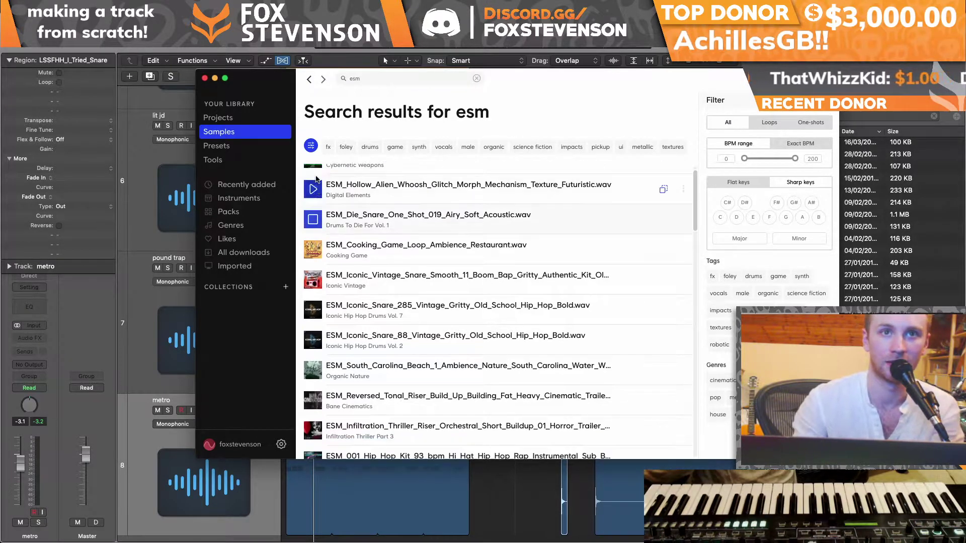
{"action": "scroll", "coordinate": [316, 179], "scroll_direction": "up", "scroll_amount": 2}
{"action": "scroll", "coordinate": [316, 180], "scroll_direction": "down", "scroll_amount": 1}
{"action": "left_click_drag", "start_coordinate": [360, 205], "coordinate": [517, 484]}
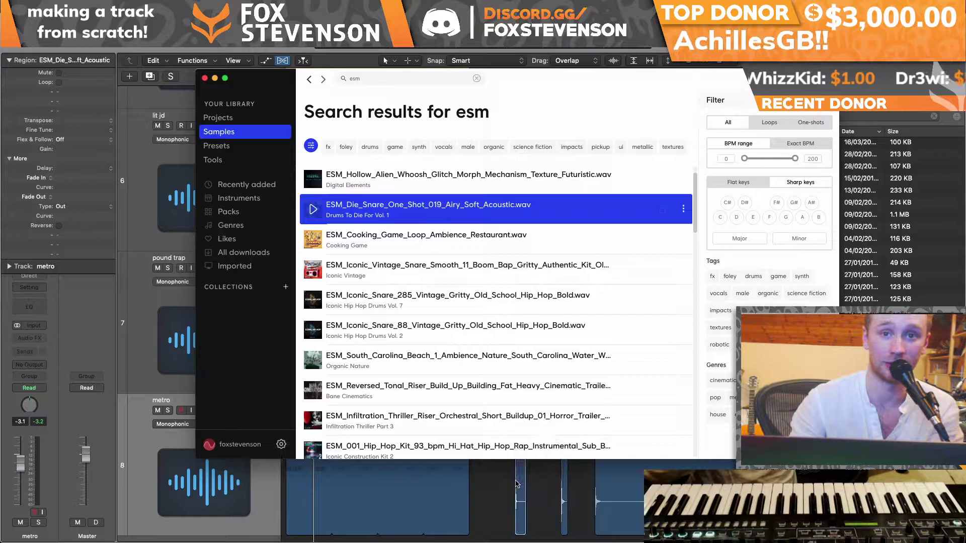
Step: Close Splice and place the ESM snare on beats 2 and 4 of bar 1 on the pound trap track
{"action": "left_click", "coordinate": [205, 77]}
{"action": "left_click_drag", "start_coordinate": [507, 406], "coordinate": [325, 271]}
{"action": "key", "text": "space"}
{"action": "left_click_drag", "start_coordinate": [351, 304], "coordinate": [297, 298]}
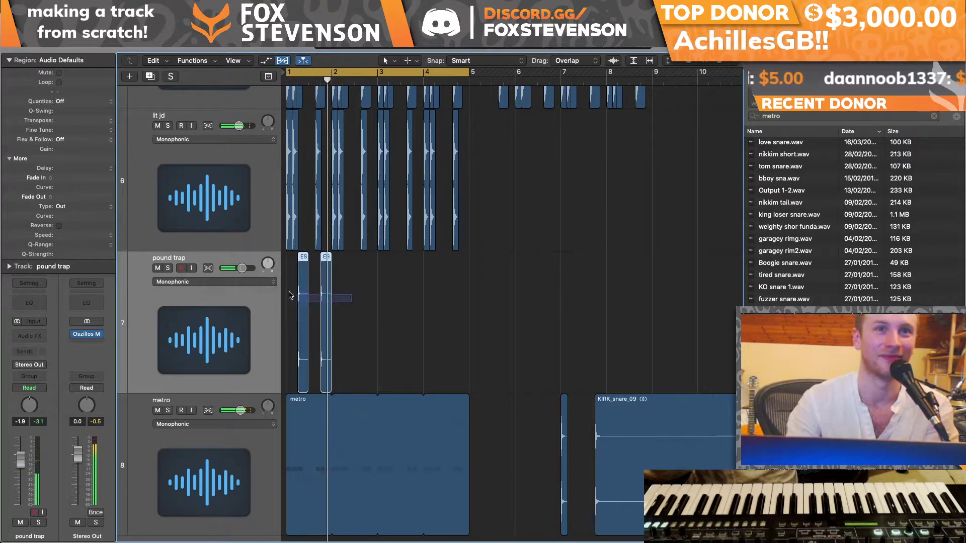
Step: Add a new audio track below pound trap and copy the bar 1 snare hits through bars 2 to 4
{"action": "key", "text": "space"}
{"action": "key", "text": "super+d"}
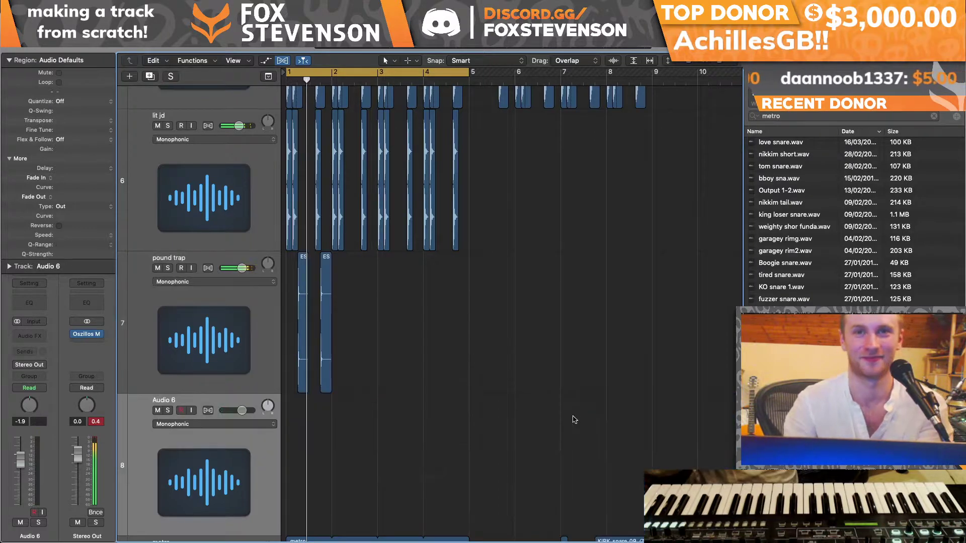
{"action": "left_click_drag", "start_coordinate": [337, 324], "coordinate": [345, 301]}
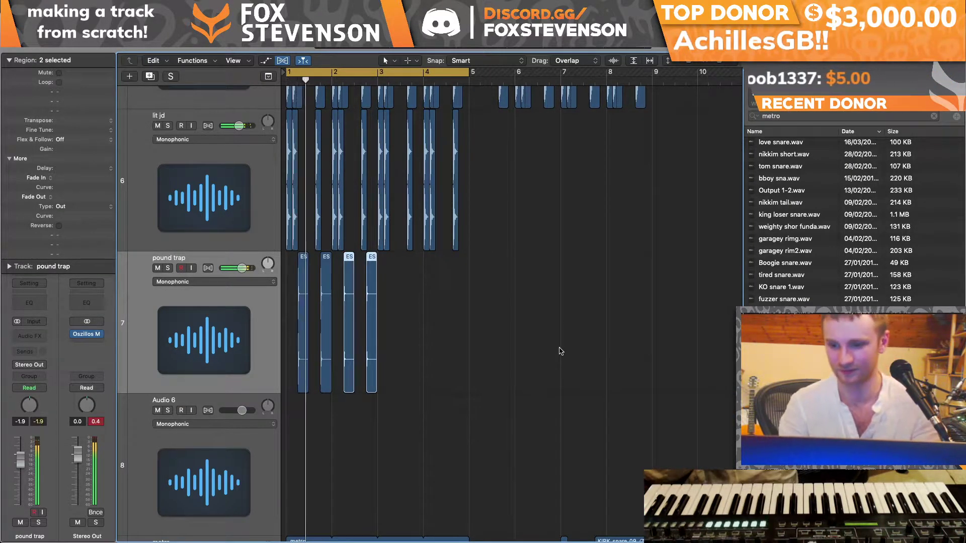
{"action": "left_click_drag", "start_coordinate": [430, 358], "coordinate": [396, 345]}
{"action": "scroll", "coordinate": [396, 345], "scroll_direction": "down", "scroll_amount": 5}
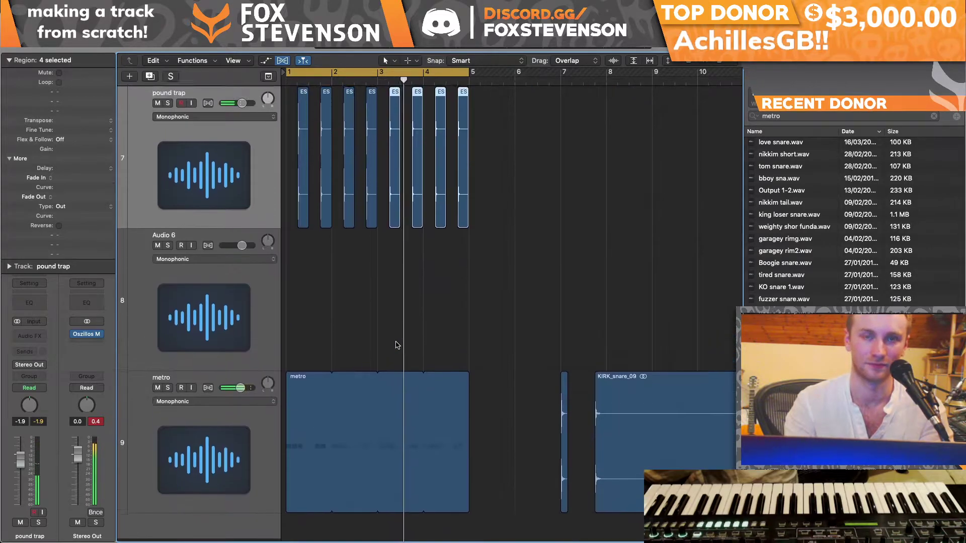
Step: Reduce the track heights so all nine tracks fit, and listen to the four-bar loop
{"action": "left_click_drag", "start_coordinate": [688, 60], "coordinate": [683, 60]}
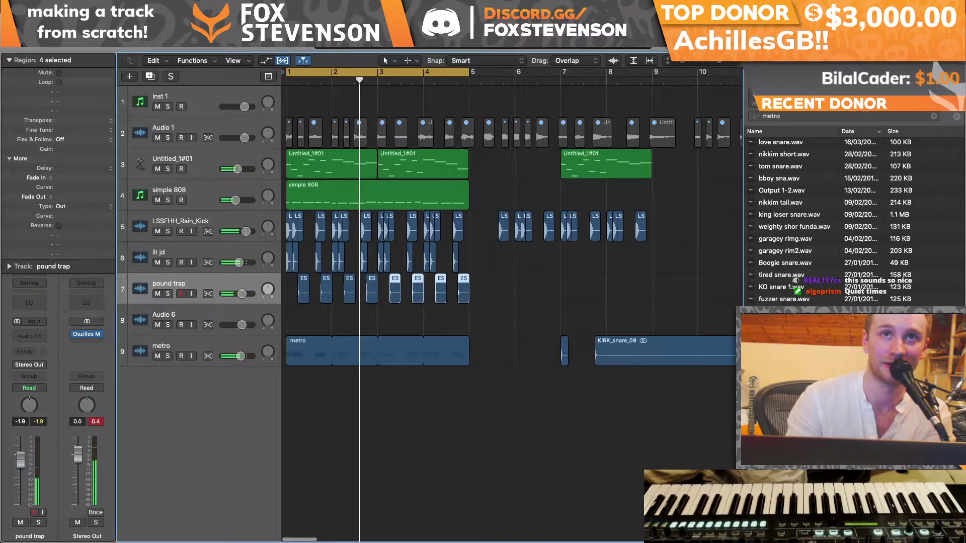
{"action": "key", "text": "space"}
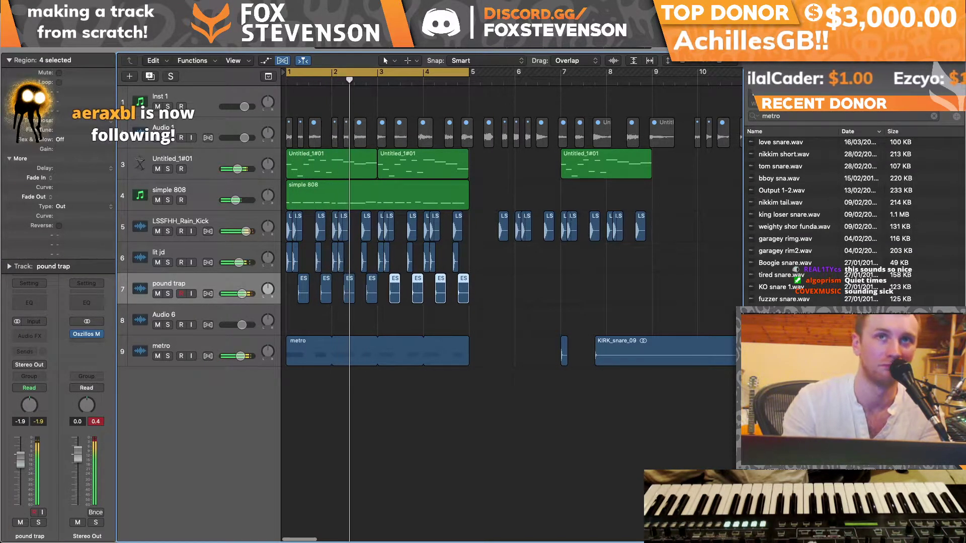
{"action": "key", "text": "Return"}
Step: Inspect the EXS24 instrument on the Untitled_1#01 track and close it
{"action": "left_click", "coordinate": [172, 164]}
{"action": "left_click", "coordinate": [29, 304]}
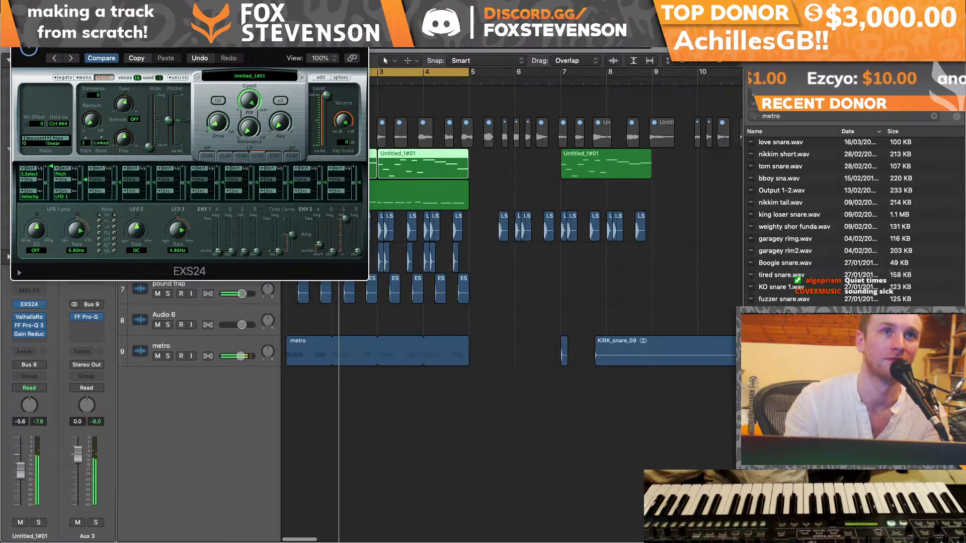
{"action": "key", "text": "super+w"}
Step: Transpose the simple 808 region by +3 and play the loop
{"action": "key", "text": "Down"}
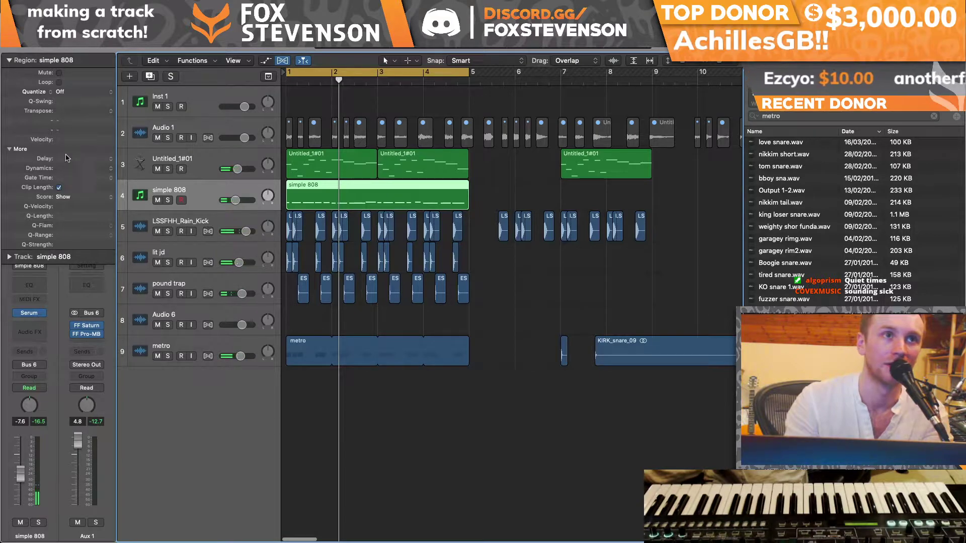
{"action": "key", "text": "space"}
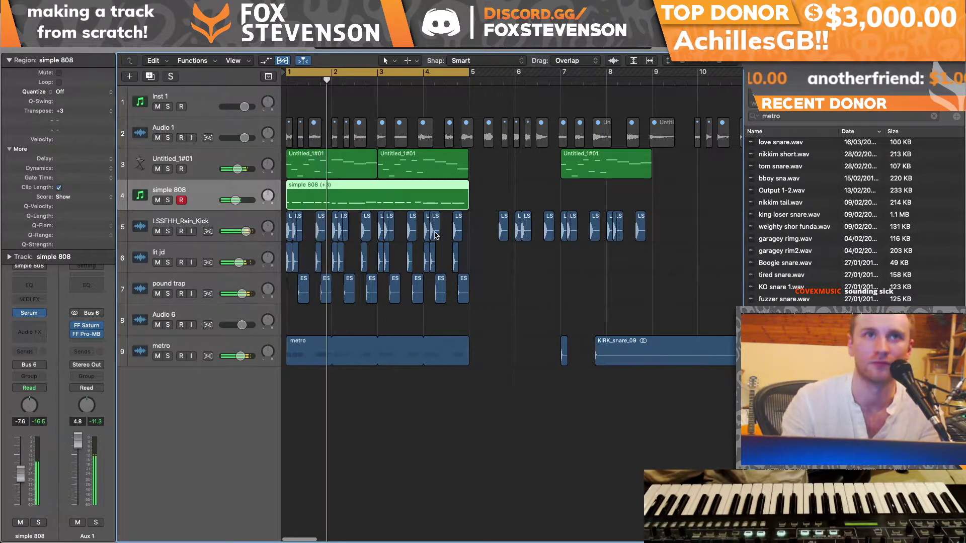
Step: Mute the simple 808 track and show the notes of the Untitled_1#01 regions in the Piano Roll
{"action": "key", "text": "p"}
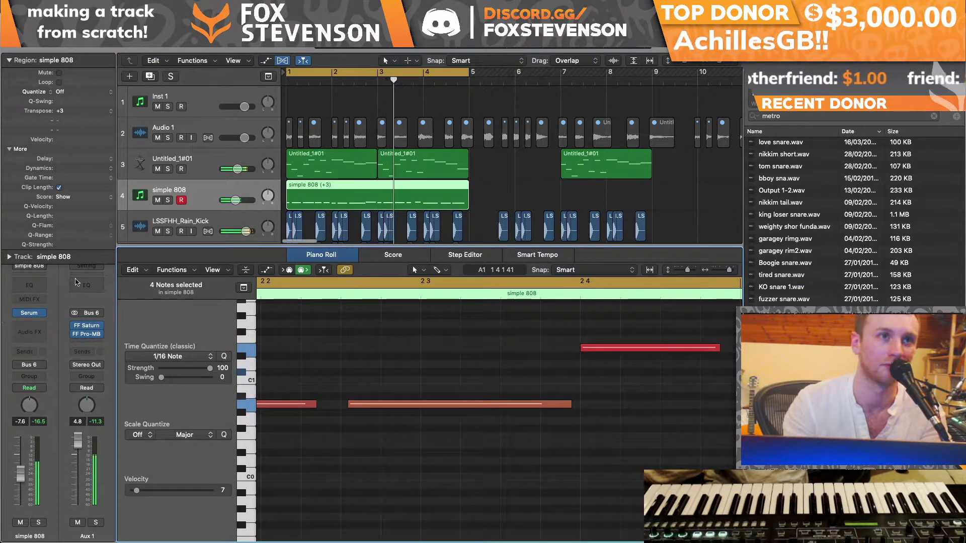
{"action": "left_click", "coordinate": [158, 201]}
{"action": "left_click", "coordinate": [141, 169]}
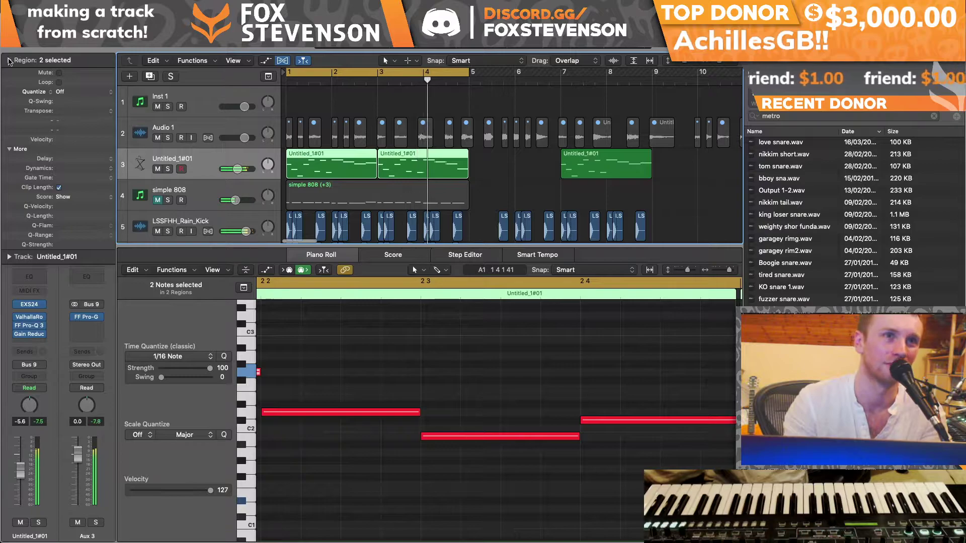
Step: Collapse the region inspector and look over the EXS24 instrument on the Untitled_1#01 track
{"action": "left_click", "coordinate": [9, 61]}
{"action": "left_click", "coordinate": [29, 304]}
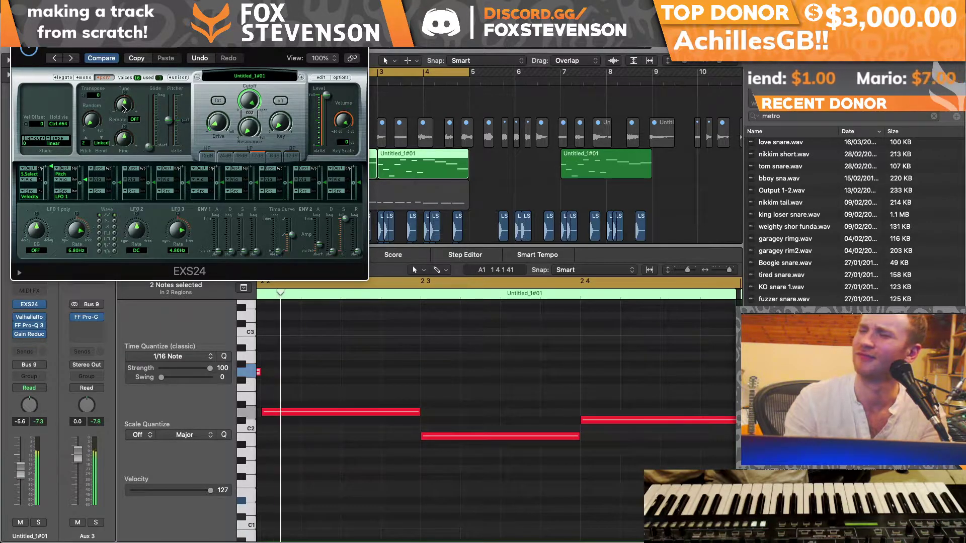
{"action": "key", "text": "v"}
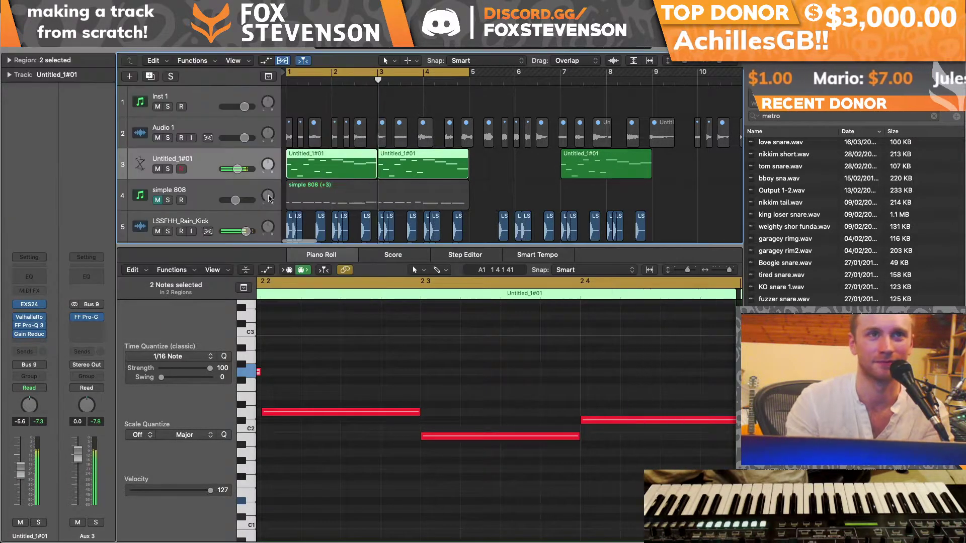
Step: Solo the simple 808 track and move all of its notes down one semitone in the Piano Roll
{"action": "left_click", "coordinate": [166, 203]}
{"action": "left_click", "coordinate": [167, 200]}
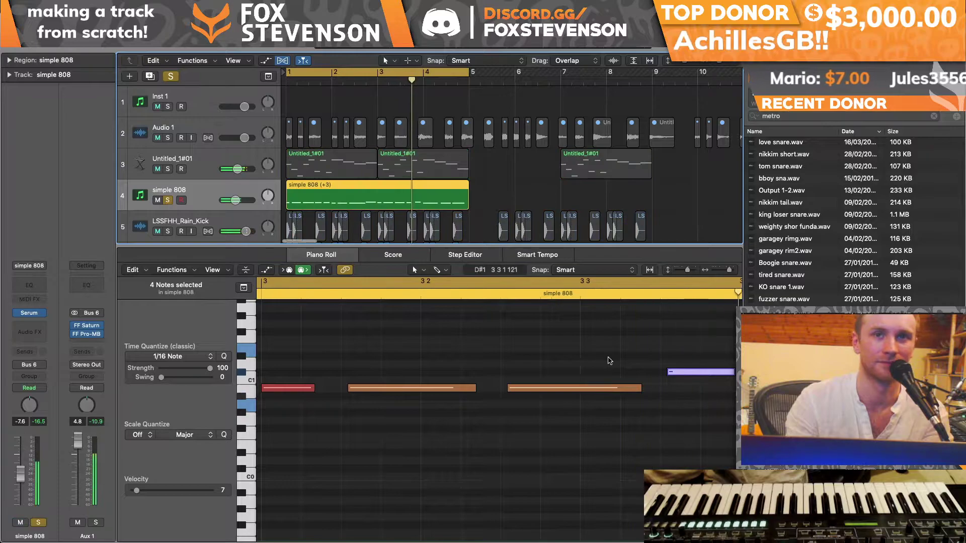
{"action": "left_click_drag", "start_coordinate": [728, 280], "coordinate": [719, 272]}
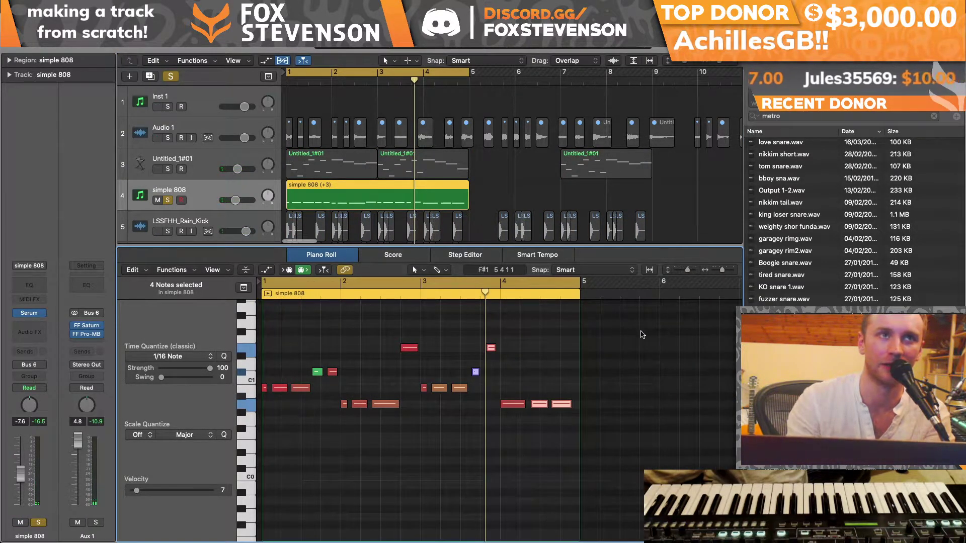
{"action": "left_click_drag", "start_coordinate": [642, 334], "coordinate": [242, 431]}
{"action": "left_click_drag", "start_coordinate": [280, 392], "coordinate": [279, 399]}
Step: Unsolo the simple 808 track, compare the loop with the 808 muted and unmuted, and close the Piano Roll
{"action": "key", "text": "space"}
{"action": "left_click", "coordinate": [168, 169]}
{"action": "left_click", "coordinate": [168, 168]}
{"action": "left_click", "coordinate": [169, 199]}
{"action": "left_click", "coordinate": [157, 200]}
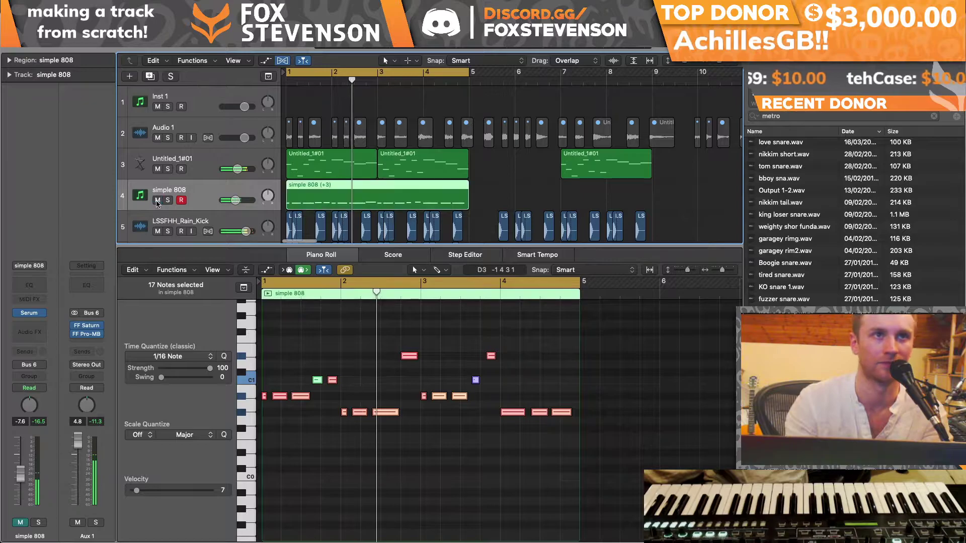
{"action": "key", "text": "x"}
{"action": "key", "text": "x"}
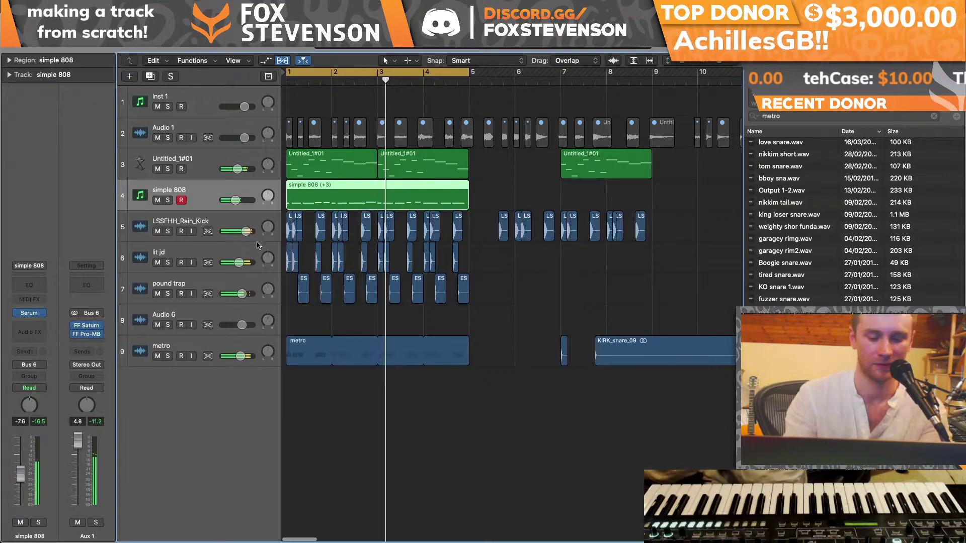
{"action": "left_click", "coordinate": [157, 200]}
Step: Duplicate the simple 808 track and mute the region on the original track
{"action": "key", "text": "super+d"}
{"action": "left_click", "coordinate": [336, 203]}
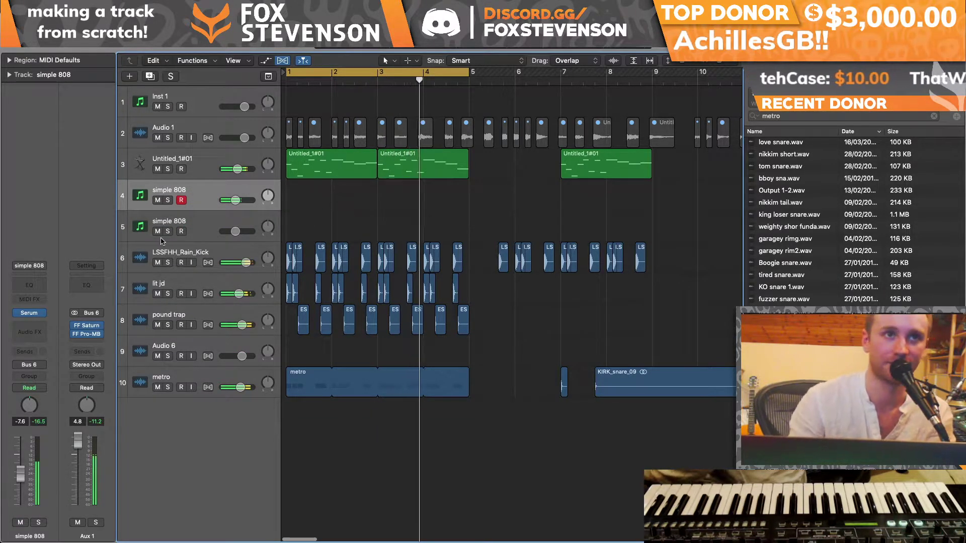
{"action": "key", "text": "ctrl+m"}
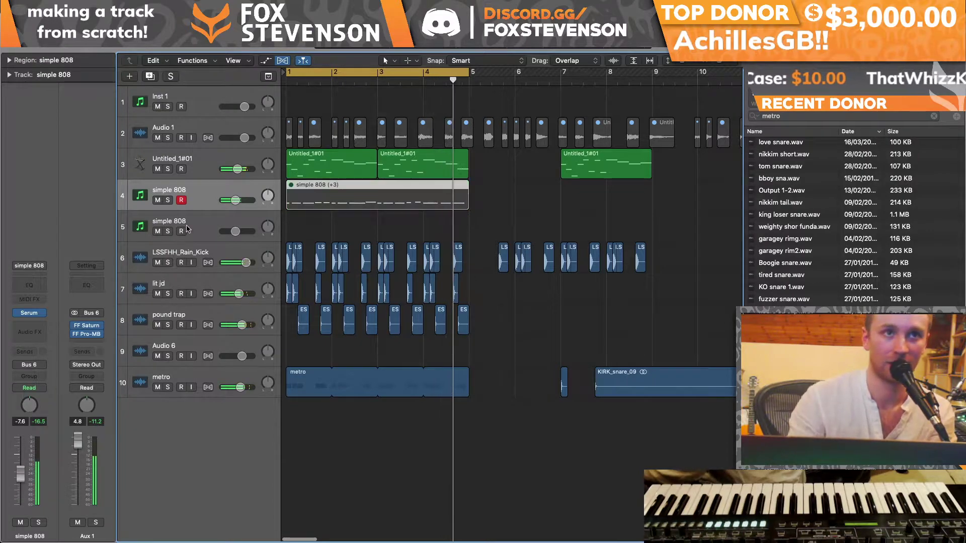
Step: Reset Serum on the duplicate simple 808 track to its initial preset
{"action": "left_click", "coordinate": [151, 221]}
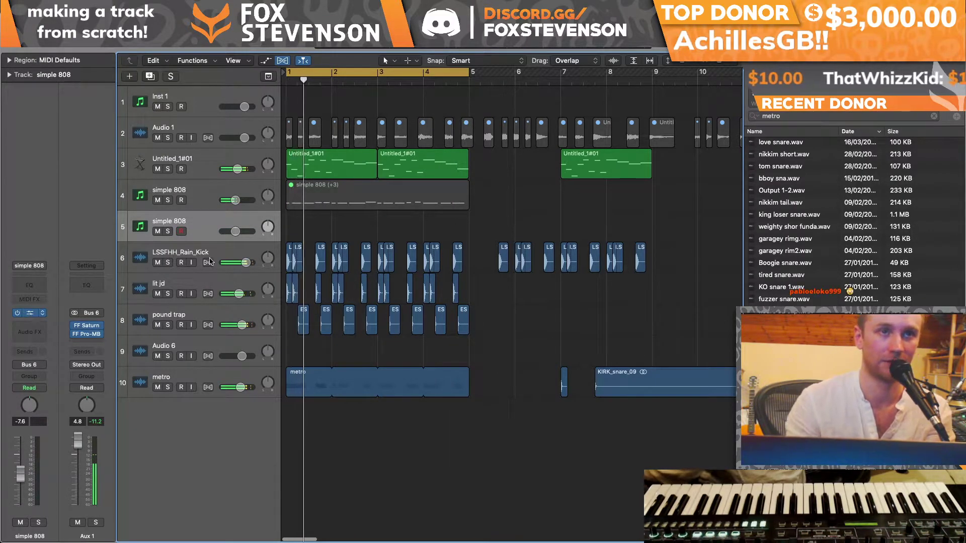
{"action": "left_click", "coordinate": [34, 312]}
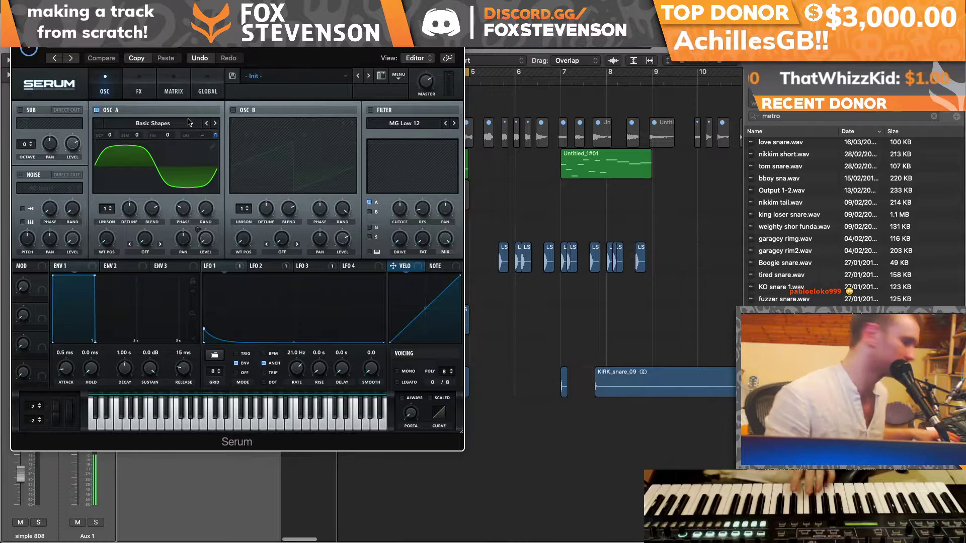
{"action": "key", "text": "super+w"}
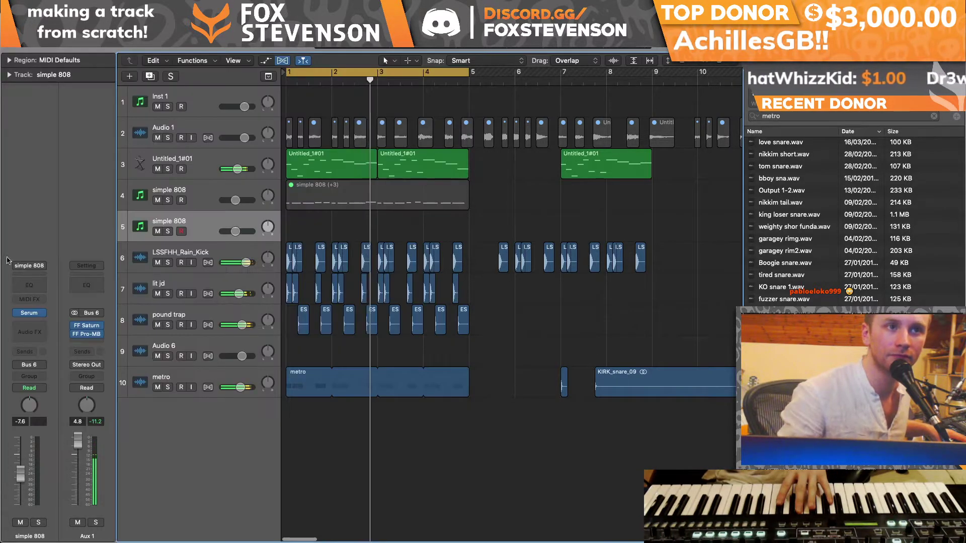
{"action": "left_click", "coordinate": [32, 312]}
{"action": "left_click", "coordinate": [397, 76]}
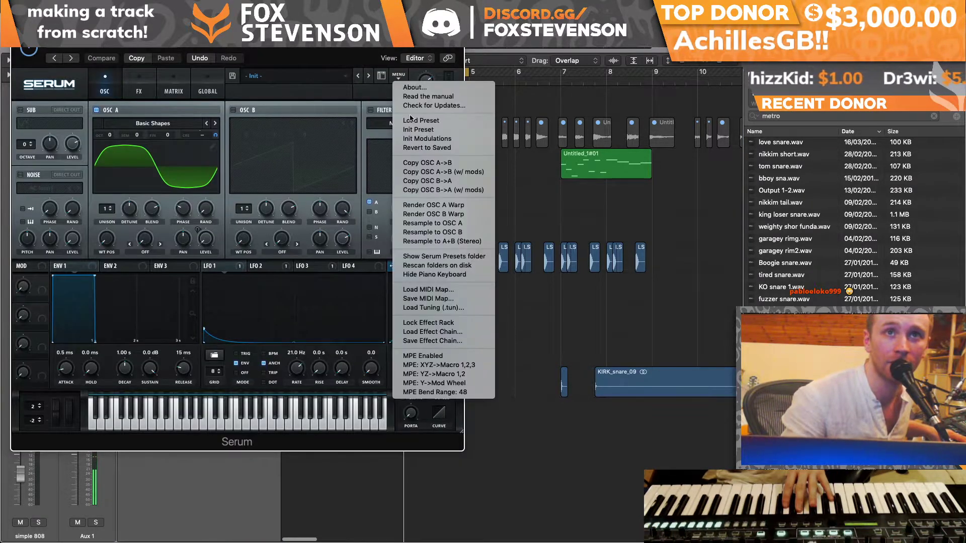
{"action": "left_click", "coordinate": [402, 132]}
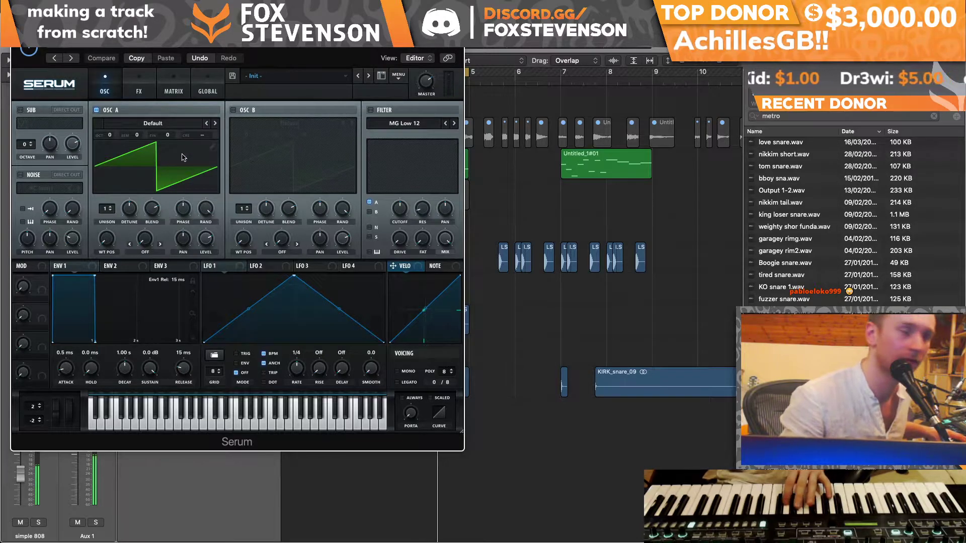
Step: Set the duplicate track's level to -2.5 dB and load the analog Basic Shapes wavetable in Serum's oscillator A
{"action": "left_click_drag", "start_coordinate": [236, 31], "coordinate": [393, 40]}
{"action": "left_click_drag", "start_coordinate": [29, 465], "coordinate": [24, 411]}
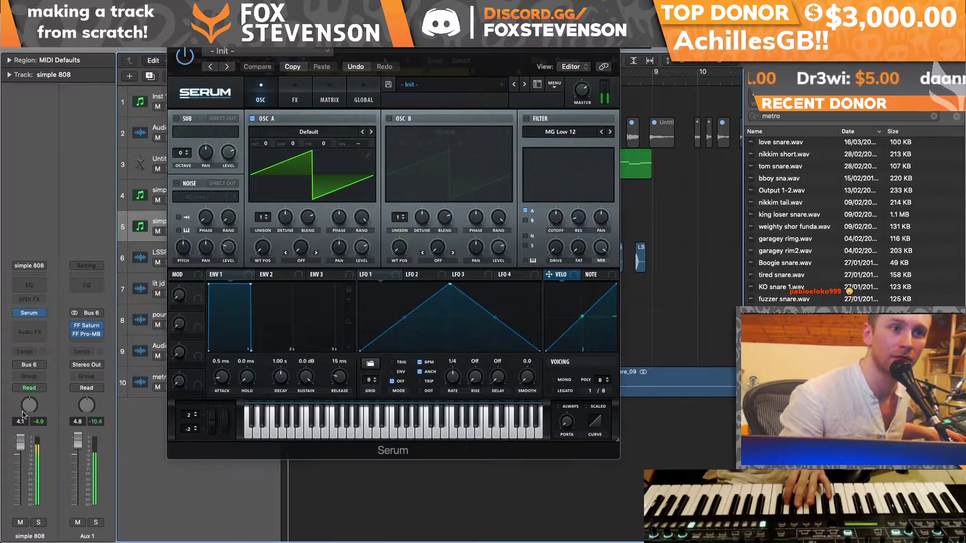
{"action": "left_click", "coordinate": [326, 150]}
{"action": "mouse_move", "coordinate": [325, 145]}
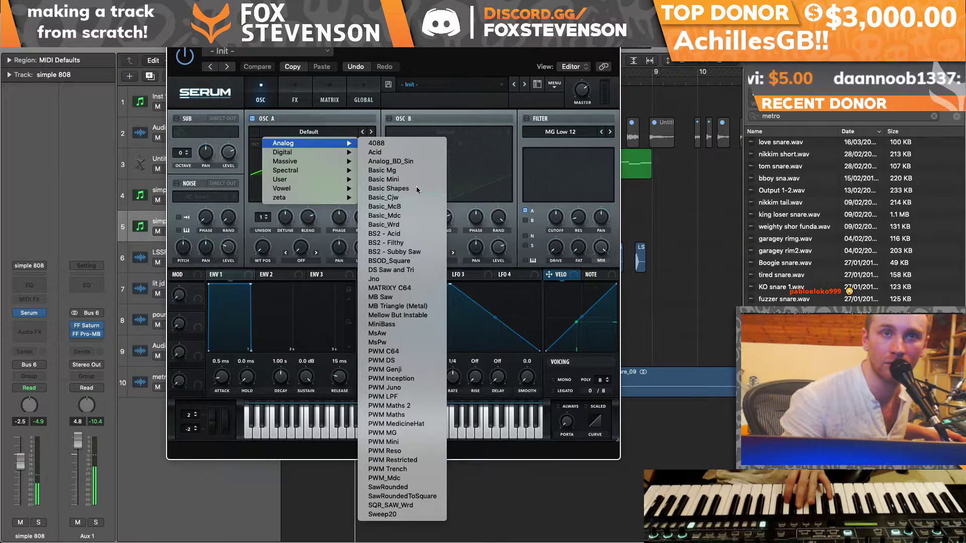
{"action": "left_click", "coordinate": [417, 189]}
Step: Set oscillator A's warp mode to Sync 1/2 Win, raise its warp amount and close Serum
{"action": "left_click", "coordinate": [316, 254]}
{"action": "left_click", "coordinate": [316, 254]}
{"action": "left_click_drag", "start_coordinate": [301, 248], "coordinate": [296, 206]}
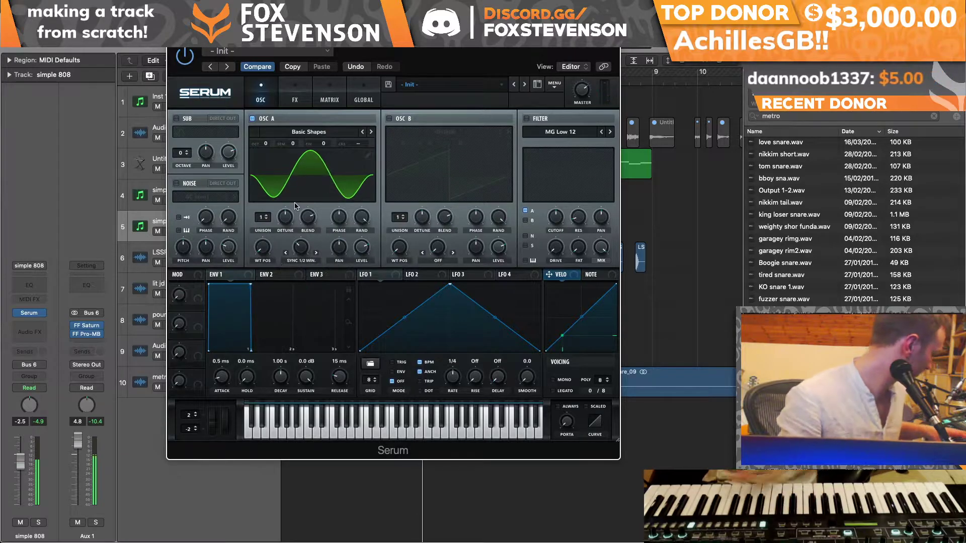
{"action": "left_click_drag", "start_coordinate": [499, 53], "coordinate": [749, 38]}
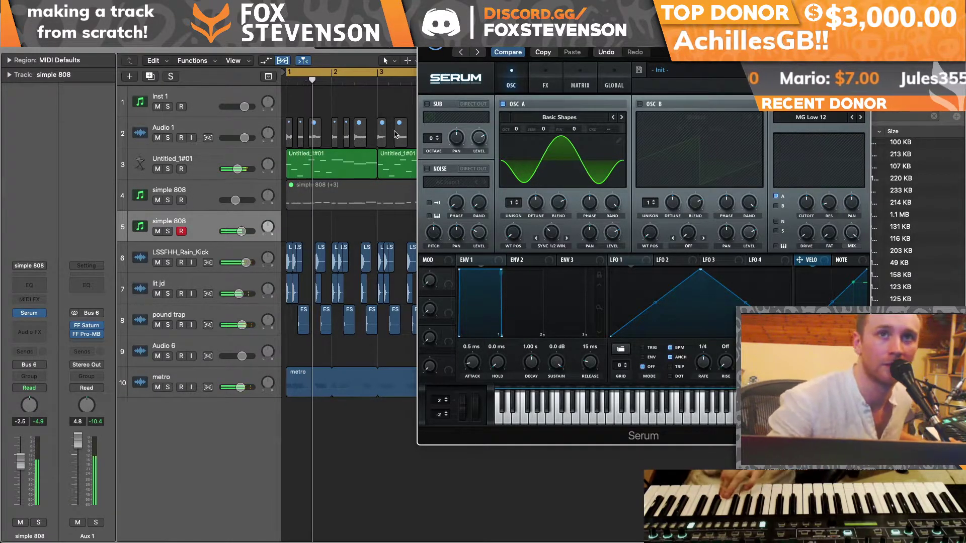
{"action": "key", "text": "super+w"}
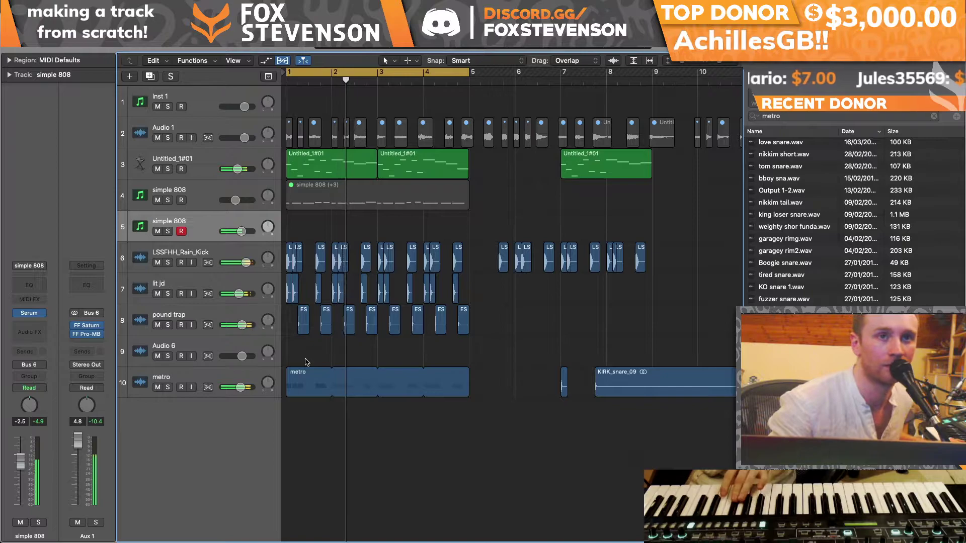
Step: Unmute the original simple 808 region, mute its whole track instead and select the duplicate simple 808 track
{"action": "left_click", "coordinate": [333, 191]}
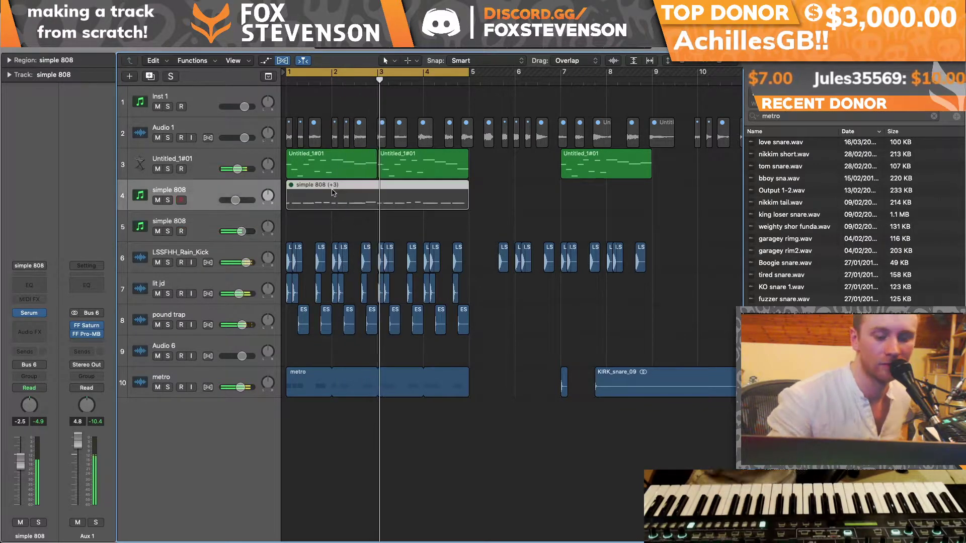
{"action": "key", "text": "ctrl+m"}
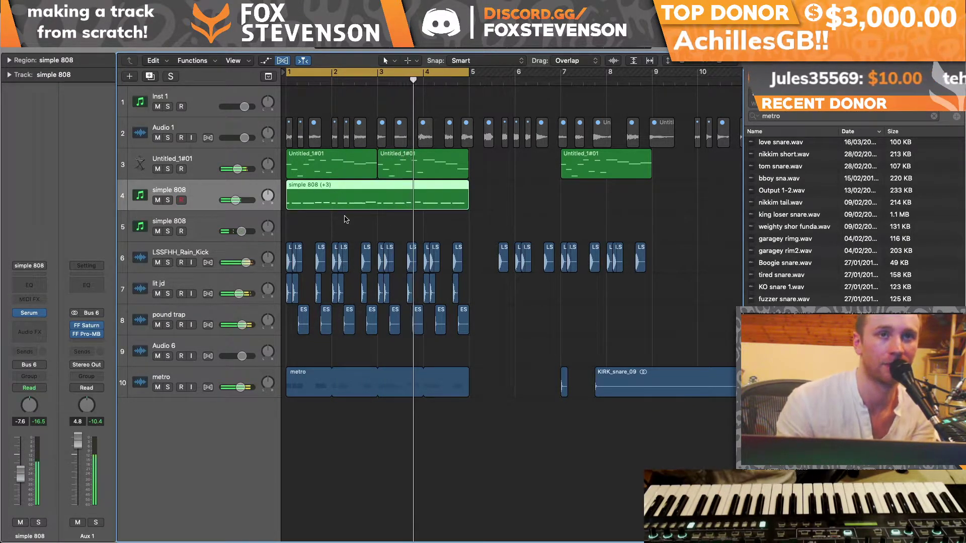
{"action": "left_click", "coordinate": [157, 200]}
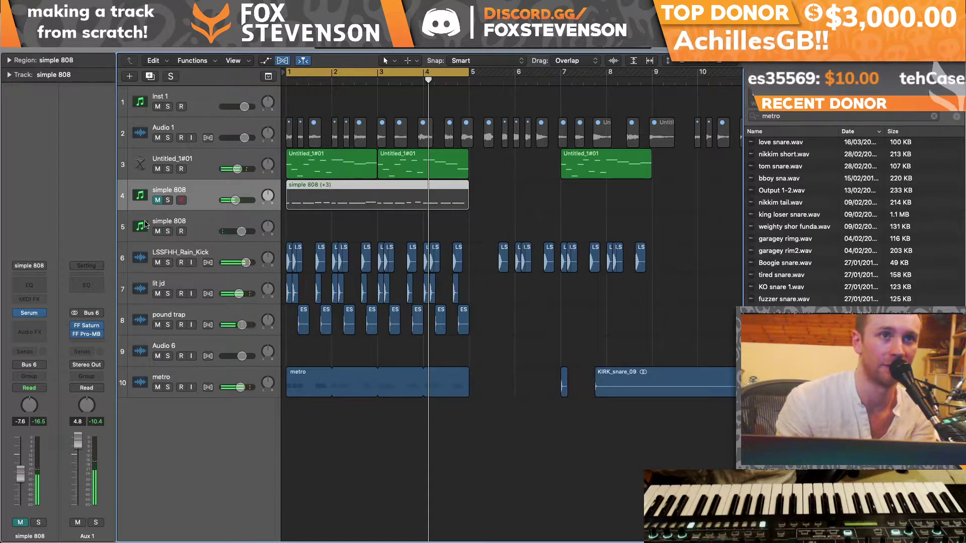
{"action": "left_click", "coordinate": [153, 229]}
{"action": "key", "text": "space"}
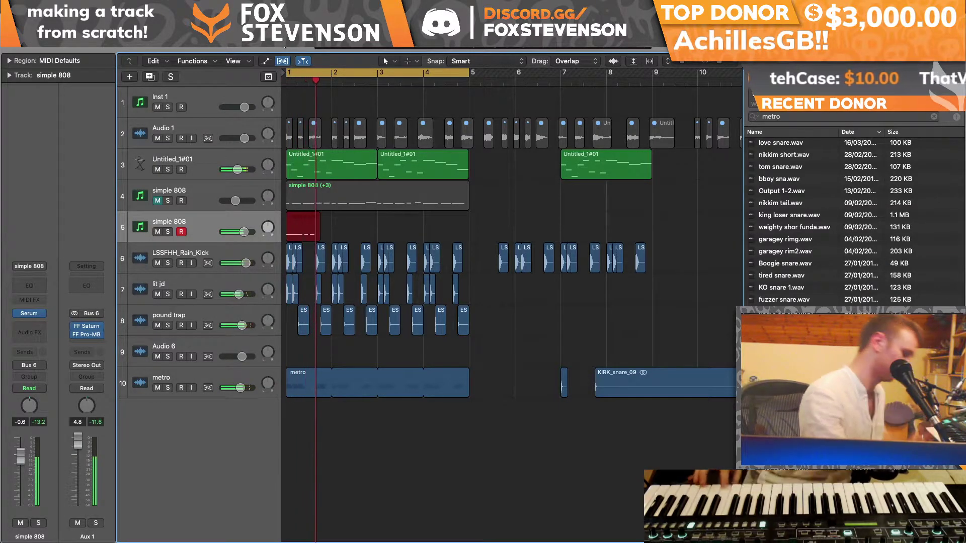
{"action": "key", "text": "space"}
{"action": "key", "text": "super+z"}
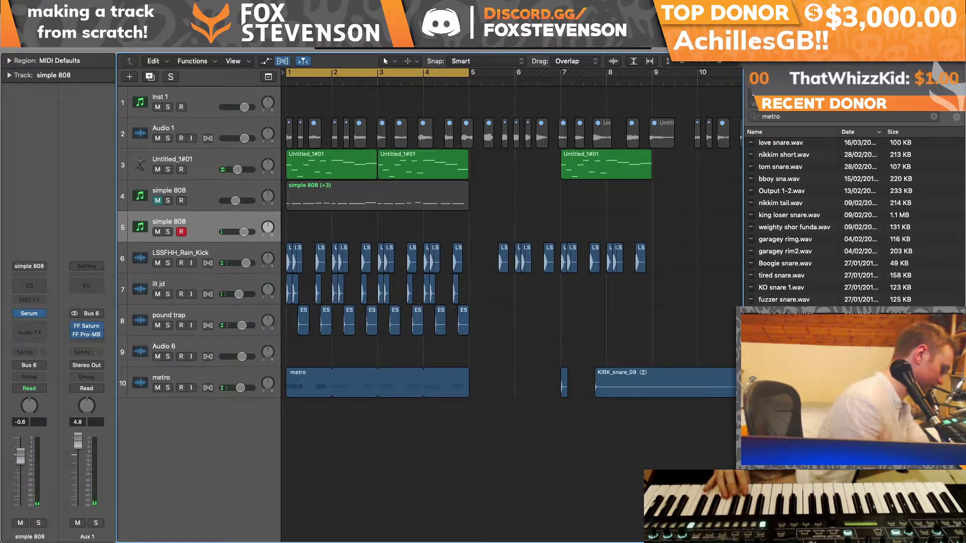
Step: Record a four-bar bass part on the duplicate simple 808 track and open it in the Piano Roll
{"action": "key", "text": "r"}
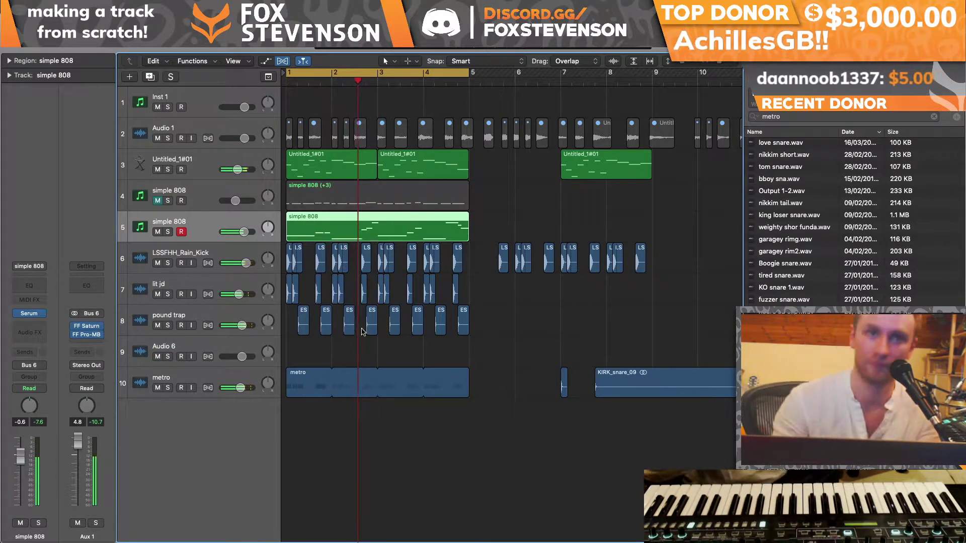
{"action": "double_click", "coordinate": [370, 234]}
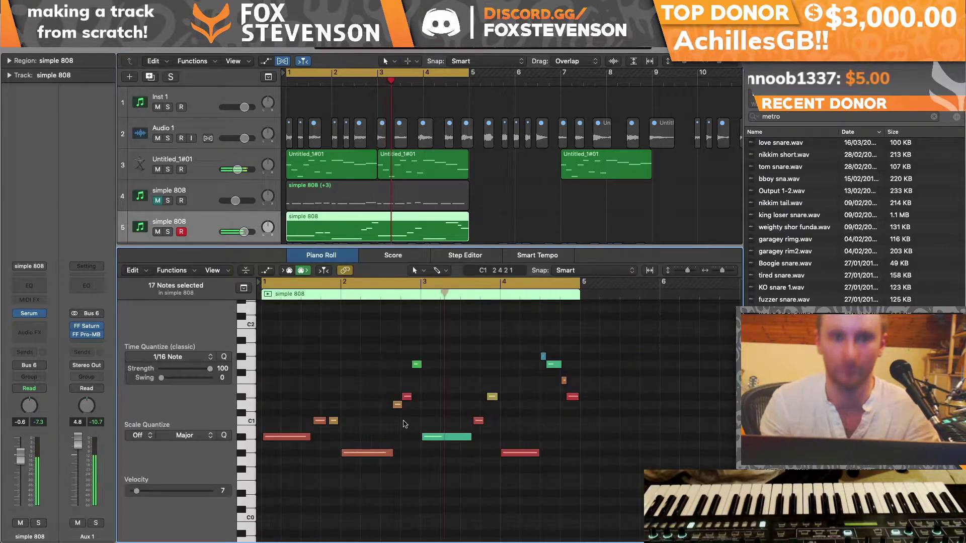
{"action": "key", "text": "space"}
Step: Move the short green note at the end of bar 2 down an octave and play the loop from the start
{"action": "left_click_drag", "start_coordinate": [416, 364], "coordinate": [415, 467]}
{"action": "key", "text": "super+a"}
{"action": "key", "text": "Return"}
{"action": "key", "text": "space"}
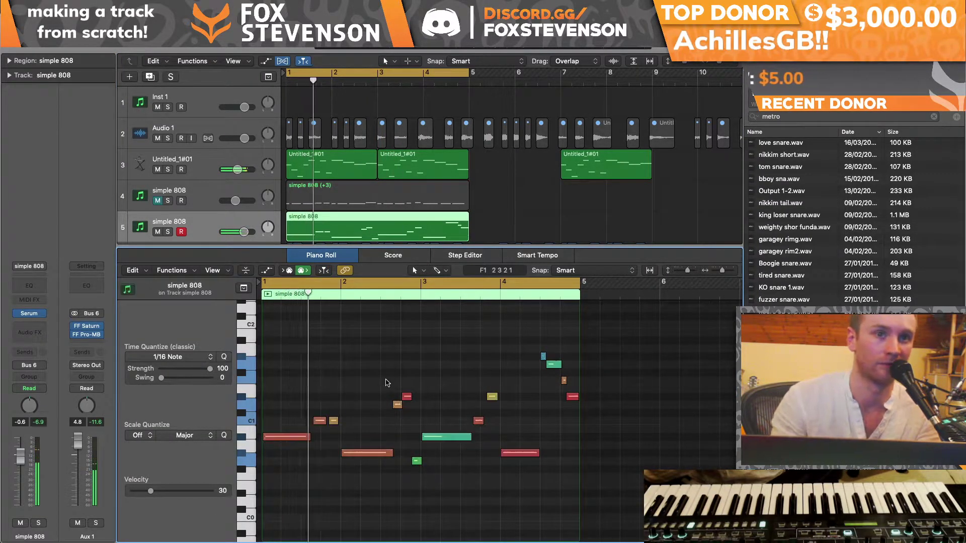
Step: Quantize all notes of the recorded bass region to 1/16 notes
{"action": "left_click", "coordinate": [682, 337]}
{"action": "key", "text": "super+a"}
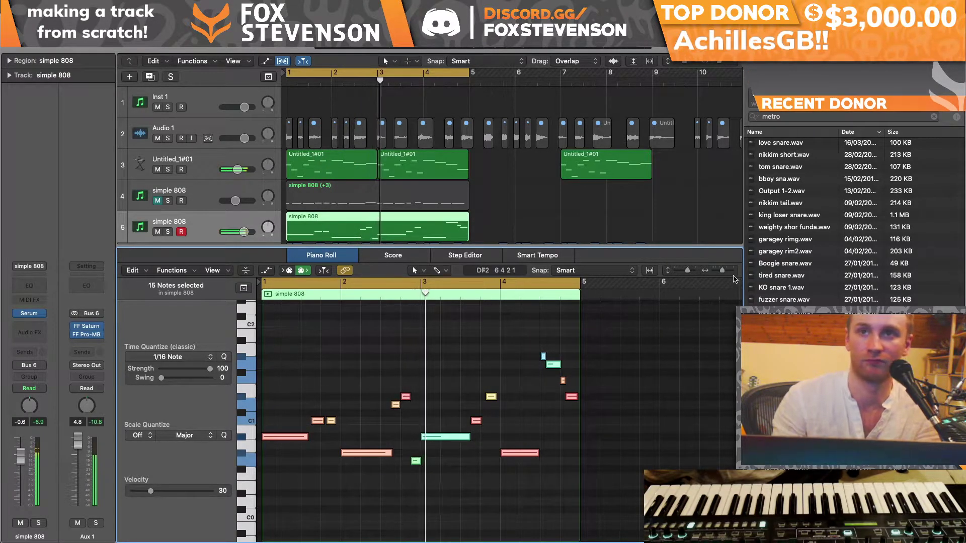
{"action": "key", "text": "super+Right"}
{"action": "key", "text": "super+Right"}
{"action": "key", "text": "super+Right"}
{"action": "left_click_drag", "start_coordinate": [337, 397], "coordinate": [340, 401]}
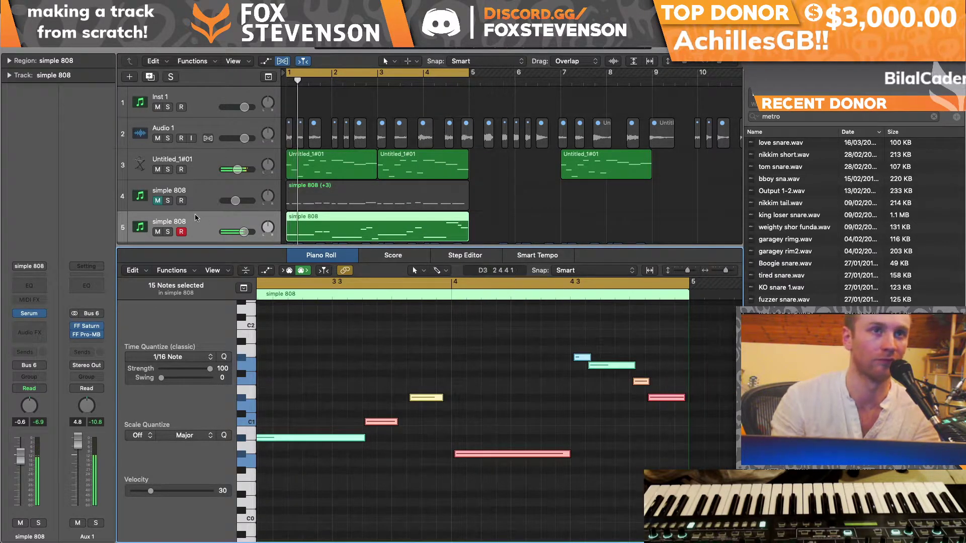
Step: Solo the duplicate simple 808 track, check its Serum patch and raise the track level to 2.1 dB
{"action": "left_click", "coordinate": [167, 232]}
{"action": "left_click", "coordinate": [30, 314]}
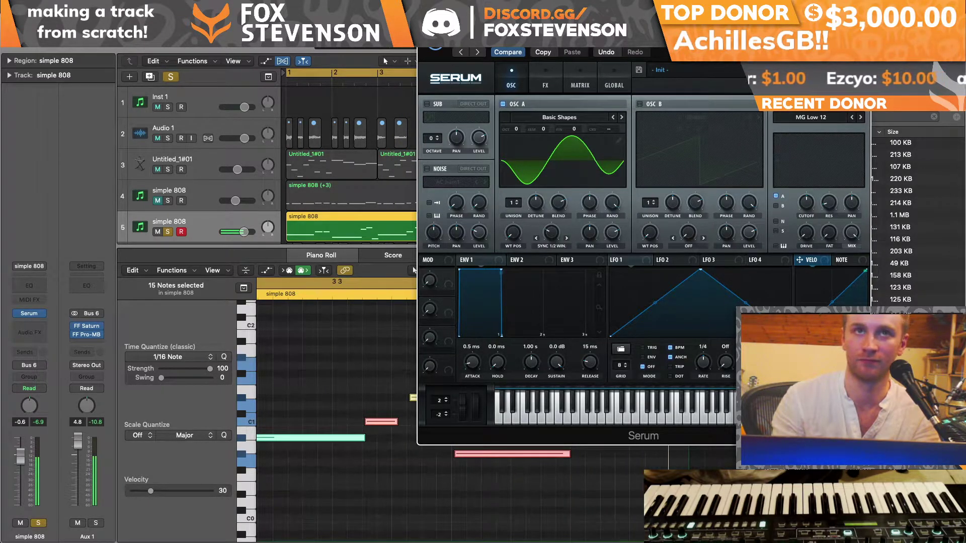
{"action": "key", "text": "super+w"}
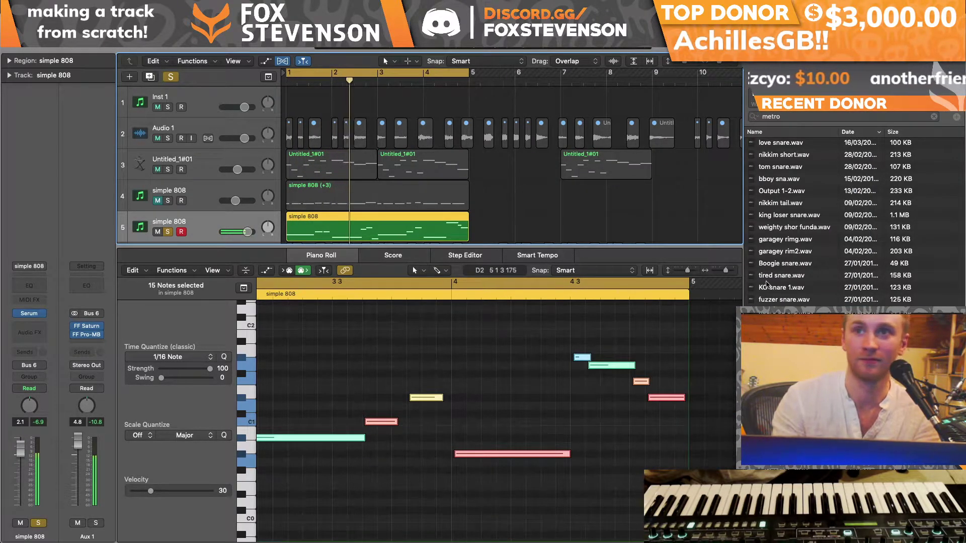
Step: Add an empty duplicate of the pound trap track directly beneath it
{"action": "left_click", "coordinate": [629, 222]}
{"action": "scroll", "coordinate": [630, 222], "scroll_direction": "down", "scroll_amount": 6}
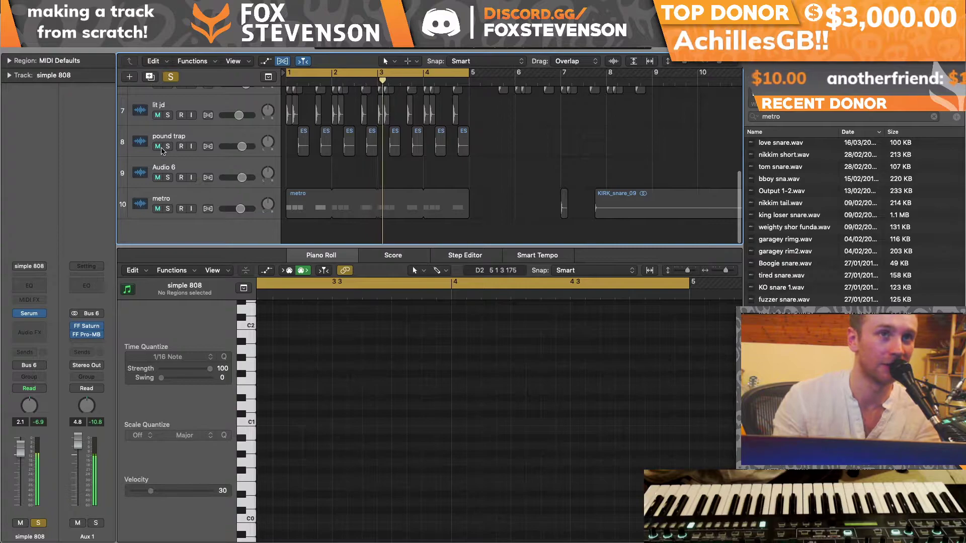
{"action": "left_click", "coordinate": [134, 135]}
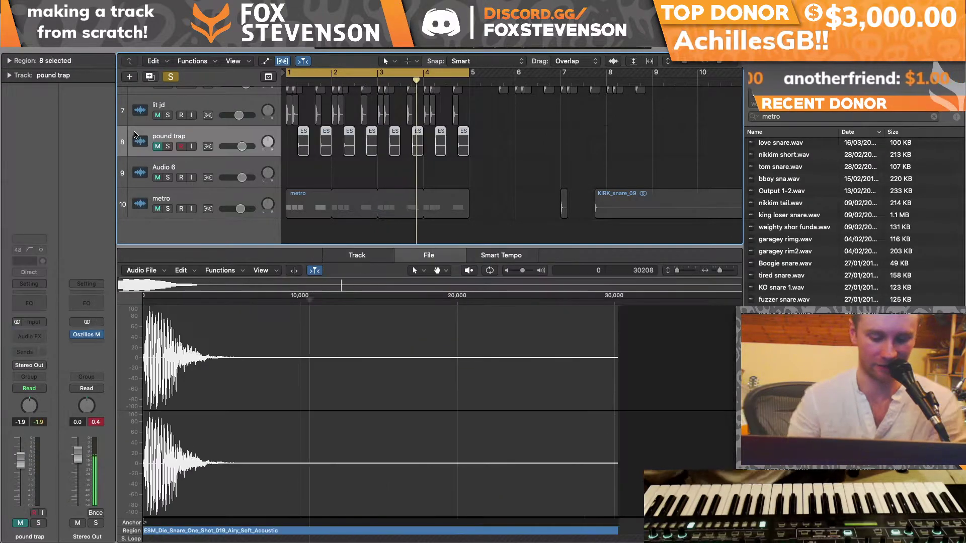
{"action": "key", "text": "super+d"}
{"action": "scroll", "coordinate": [157, 177], "scroll_direction": "down", "scroll_amount": 1}
{"action": "left_click", "coordinate": [157, 176]}
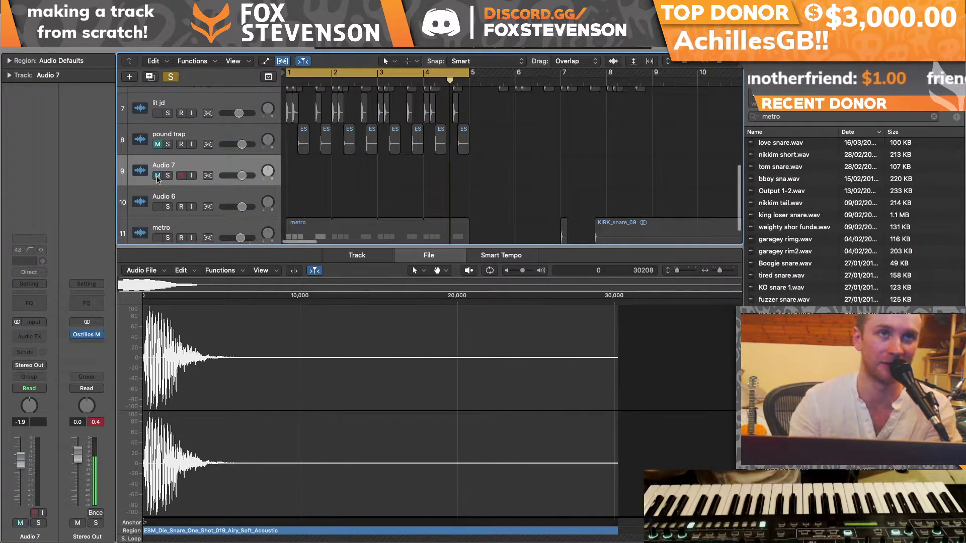
Step: Solo the LSSFHH_Rain_Kick, lit jd and metro tracks alongside the 808
{"action": "scroll", "coordinate": [369, 180], "scroll_direction": "up", "scroll_amount": 2}
{"action": "left_click_drag", "start_coordinate": [166, 140], "coordinate": [164, 109]}
{"action": "scroll", "coordinate": [166, 161], "scroll_direction": "down", "scroll_amount": 2}
{"action": "left_click", "coordinate": [168, 209]}
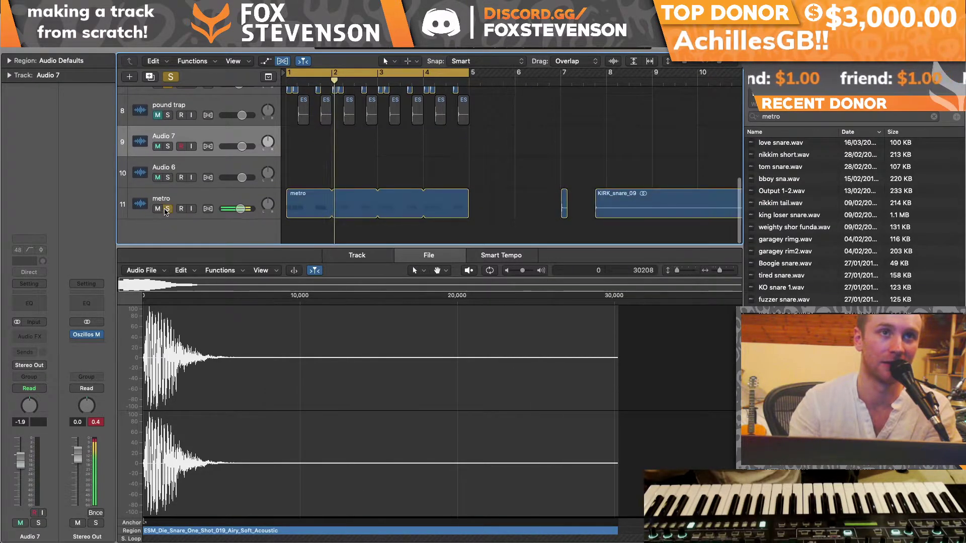
Step: Move the LSSFHH_I_Tried_Snare region from bar 7 of the metro track to the first snare hit on Audio 7 and clear the solos
{"action": "left_click_drag", "start_coordinate": [564, 196], "coordinate": [298, 140]}
{"action": "left_click", "coordinate": [170, 76]}
{"action": "scroll", "coordinate": [190, 171], "scroll_direction": "up", "scroll_amount": 6}
{"action": "key", "text": "space"}
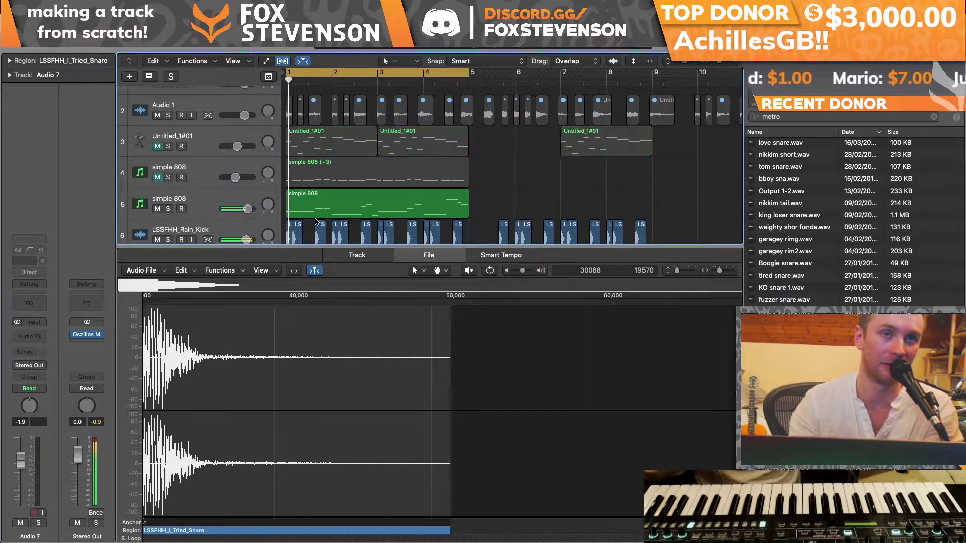
Step: Copy the LSSFHH_I_Tried_Snare region along Audio 7 so every snare hit in the four-bar loop has one
{"action": "scroll", "coordinate": [302, 201], "scroll_direction": "down", "scroll_amount": 4}
{"action": "left_click_drag", "start_coordinate": [300, 211], "coordinate": [323, 211]}
{"action": "left_click_drag", "start_coordinate": [388, 213], "coordinate": [346, 212]}
{"action": "mouse_move", "coordinate": [382, 211]}
{"action": "left_mouse_down"}
{"action": "mouse_move", "coordinate": [288, 210]}
{"action": "mouse_move", "coordinate": [400, 205]}
{"action": "left_mouse_up"}
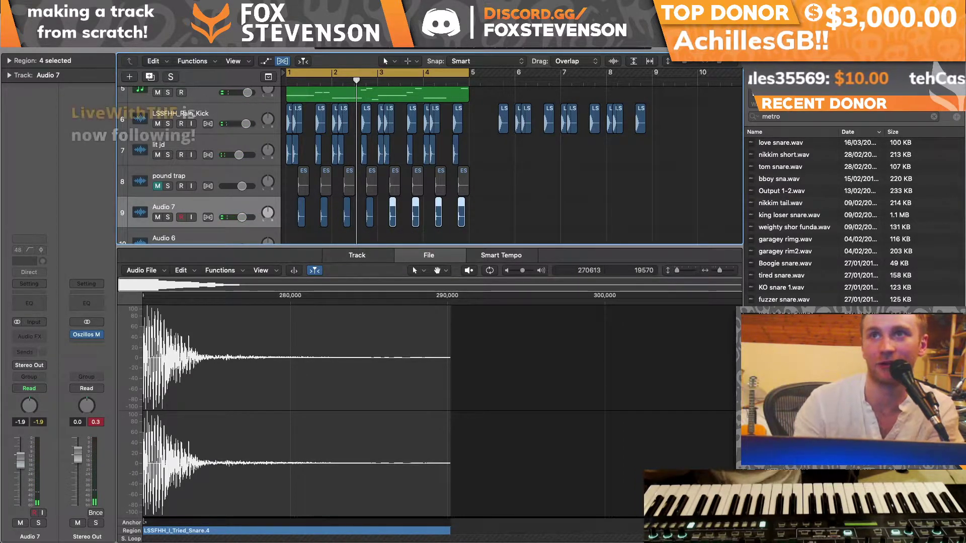
Step: Go back to the main sample folders and open the big Breaks folder
{"action": "left_click", "coordinate": [753, 94]}
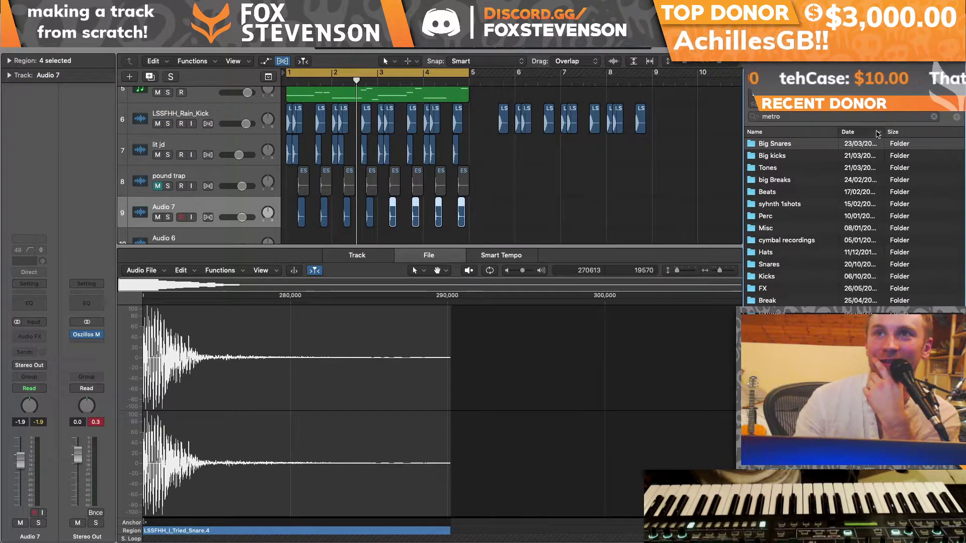
{"action": "left_click", "coordinate": [876, 135]}
{"action": "left_click", "coordinate": [864, 134]}
{"action": "scroll", "coordinate": [834, 239], "scroll_direction": "up", "scroll_amount": 2}
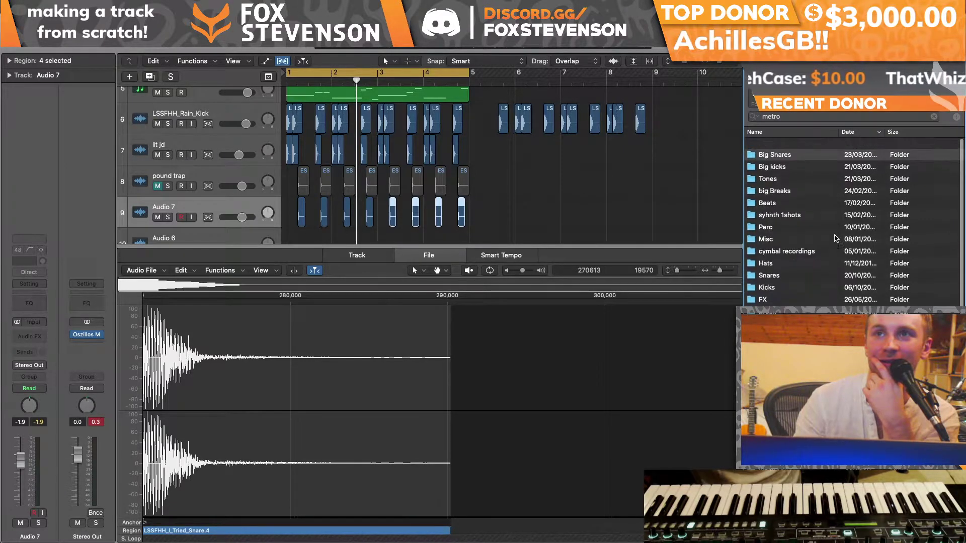
{"action": "double_click", "coordinate": [794, 182]}
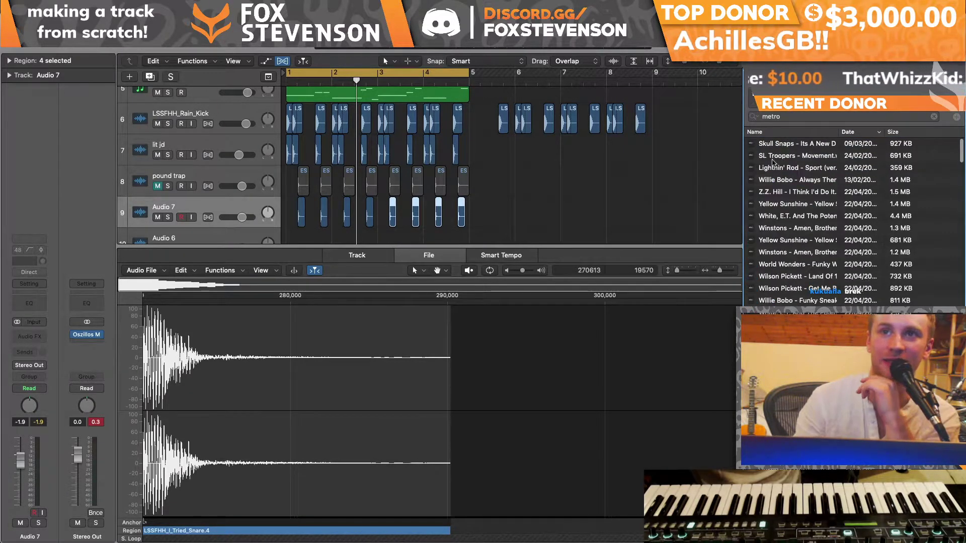
Step: Audition the drum breaks in the folder, starting from the World Wonders, Wilson Pickett and Willie Bobo files
{"action": "left_click", "coordinate": [756, 269]}
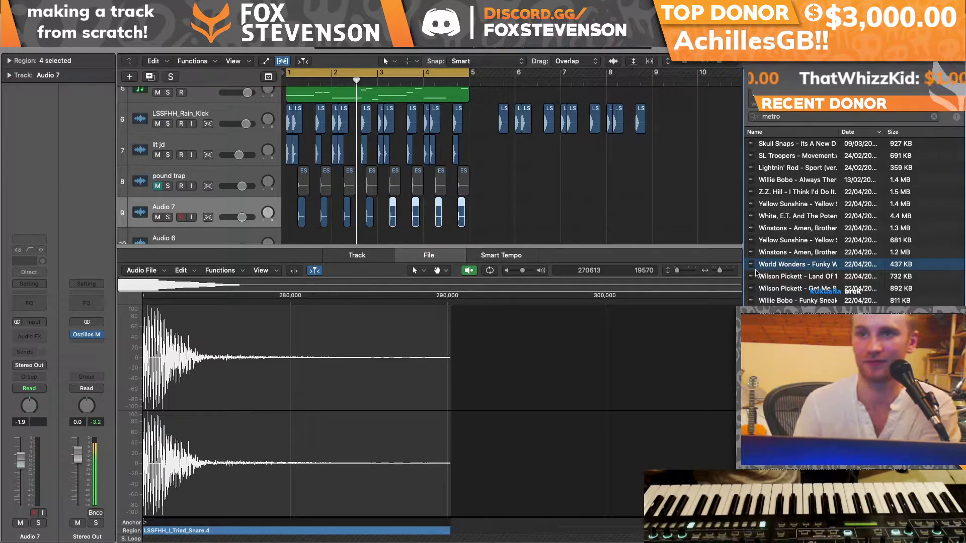
{"action": "key", "text": "Down"}
{"action": "key", "text": "Down"}
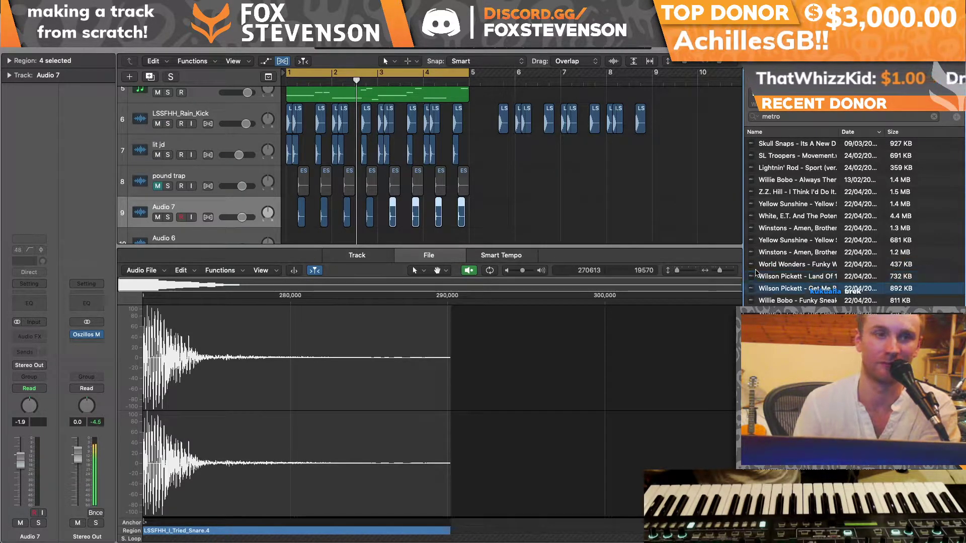
{"action": "key", "text": "Up"}
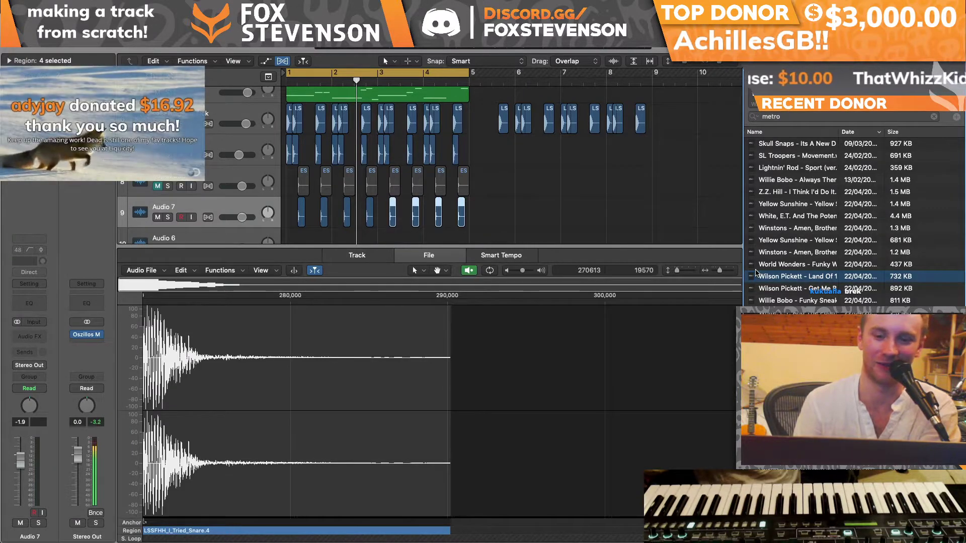
{"action": "key", "text": "Down"}
{"action": "key", "text": "Down"}
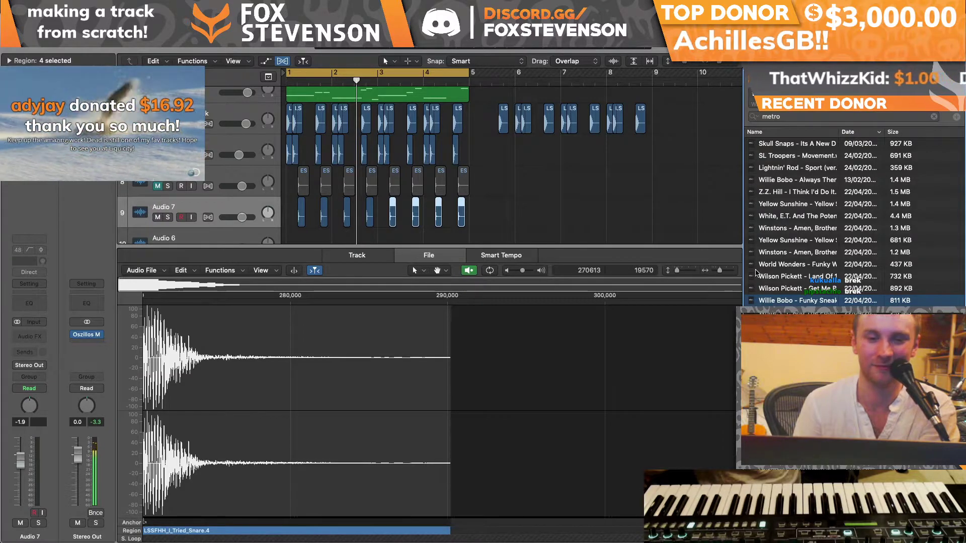
{"action": "key", "text": "Down"}
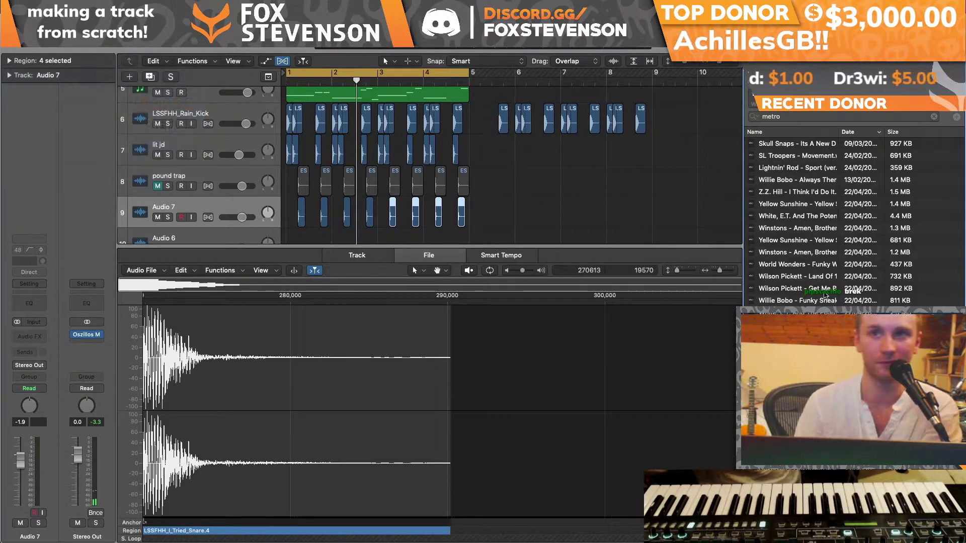
{"action": "key", "text": "space"}
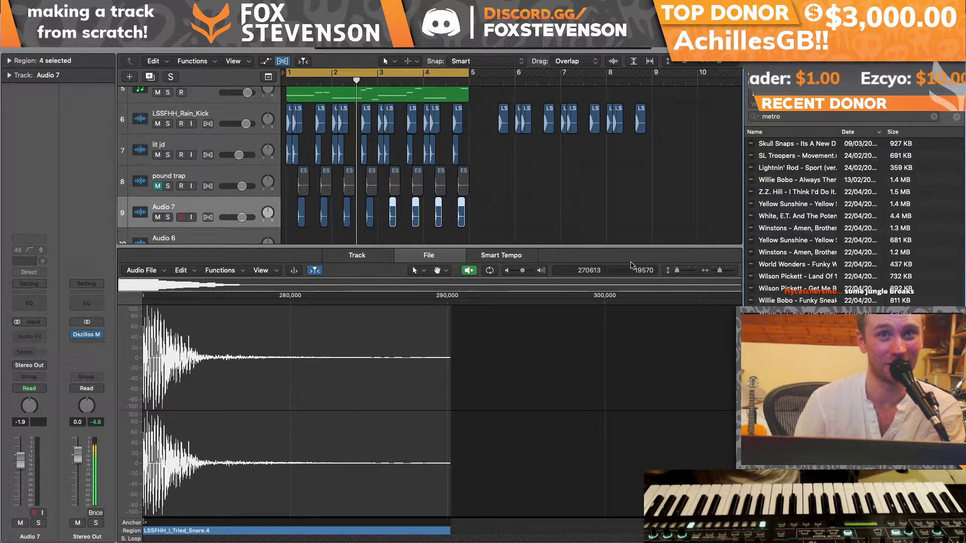
Step: Add the Waltel Branco - Meu Balanco break at bar 1 on a new track beneath metro and loop it soloed over one bar
{"action": "scroll", "coordinate": [637, 202], "scroll_direction": "down", "scroll_amount": 5}
{"action": "left_click_drag", "start_coordinate": [776, 349], "coordinate": [299, 221]}
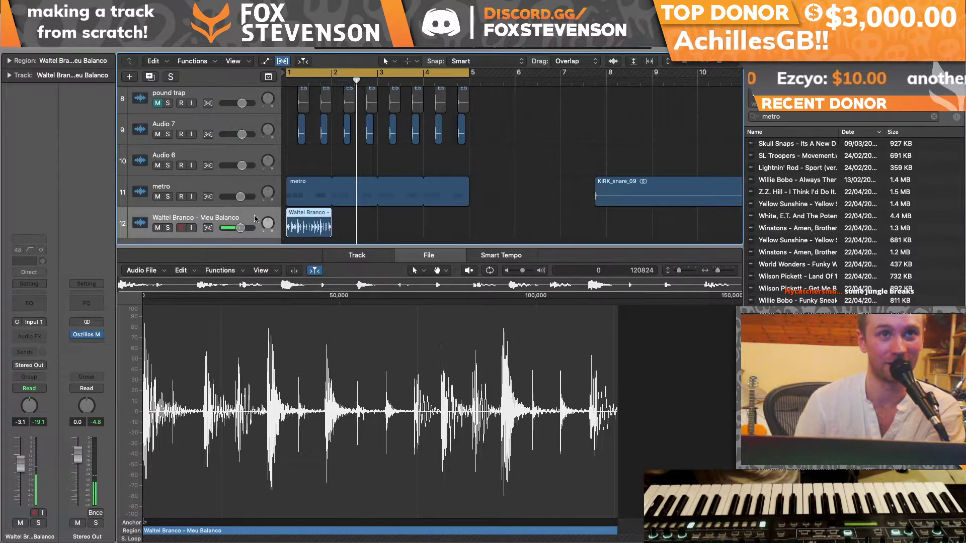
{"action": "left_click", "coordinate": [168, 228]}
{"action": "left_click_drag", "start_coordinate": [467, 79], "coordinate": [332, 67]}
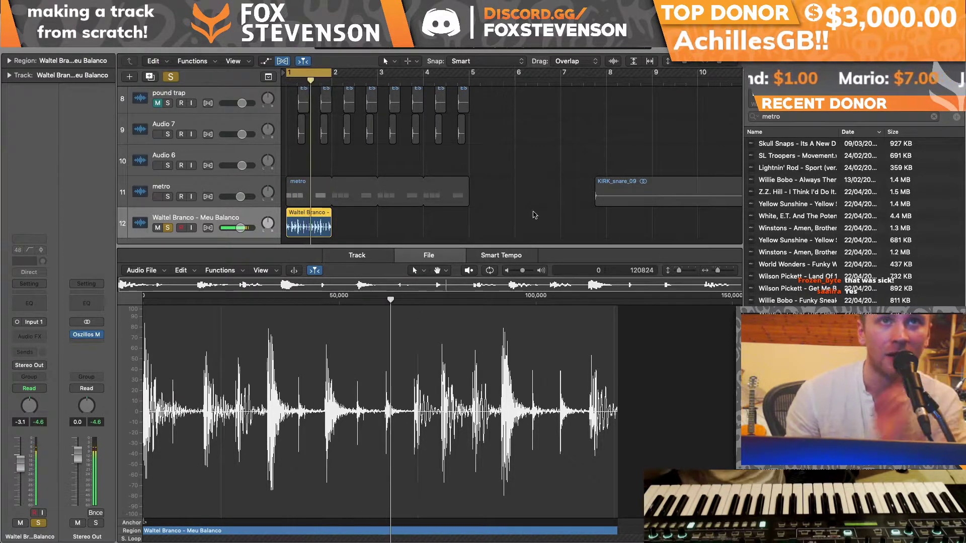
Step: Slice the Waltel Branco break at its transient markers and convert all 16 slices to a new sampler track
{"action": "left_click_drag", "start_coordinate": [718, 61], "coordinate": [724, 62]}
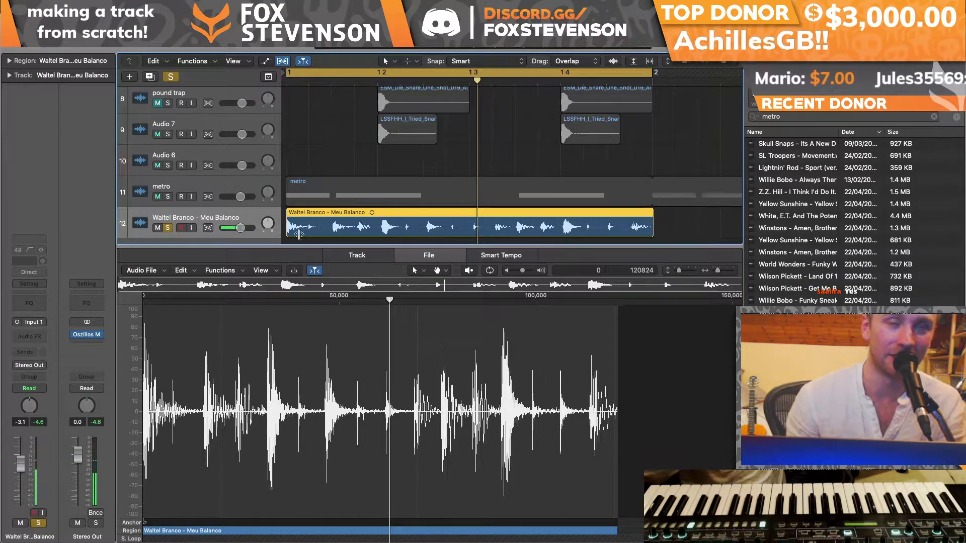
{"action": "right_click", "coordinate": [317, 235]}
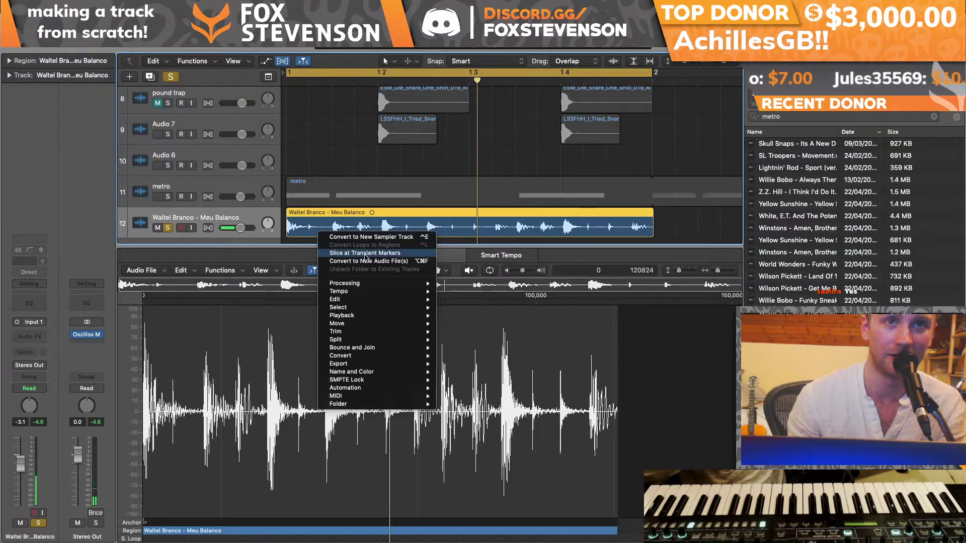
{"action": "left_click", "coordinate": [352, 250]}
{"action": "left_click_drag", "start_coordinate": [675, 226], "coordinate": [295, 215]}
{"action": "right_click", "coordinate": [294, 213]}
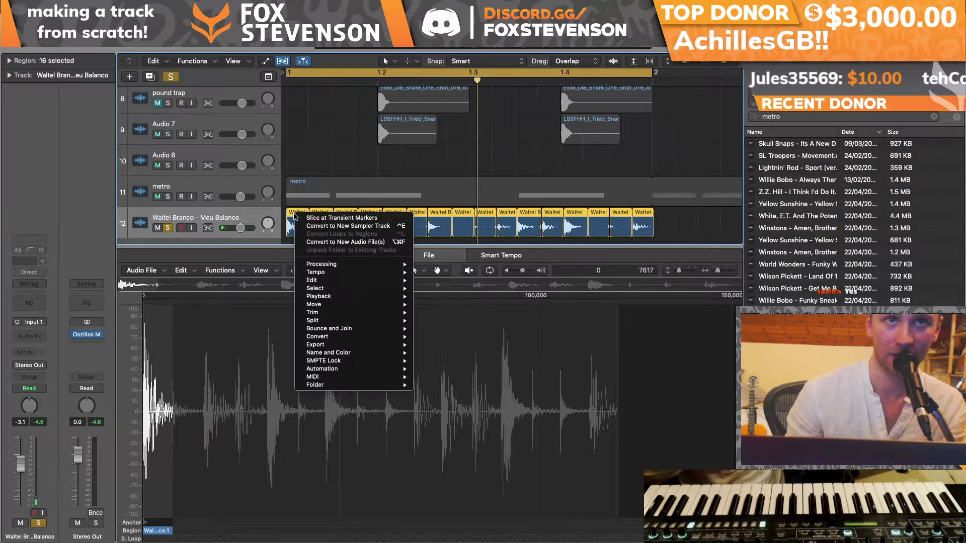
{"action": "left_click", "coordinate": [335, 226]}
{"action": "key", "text": "Return"}
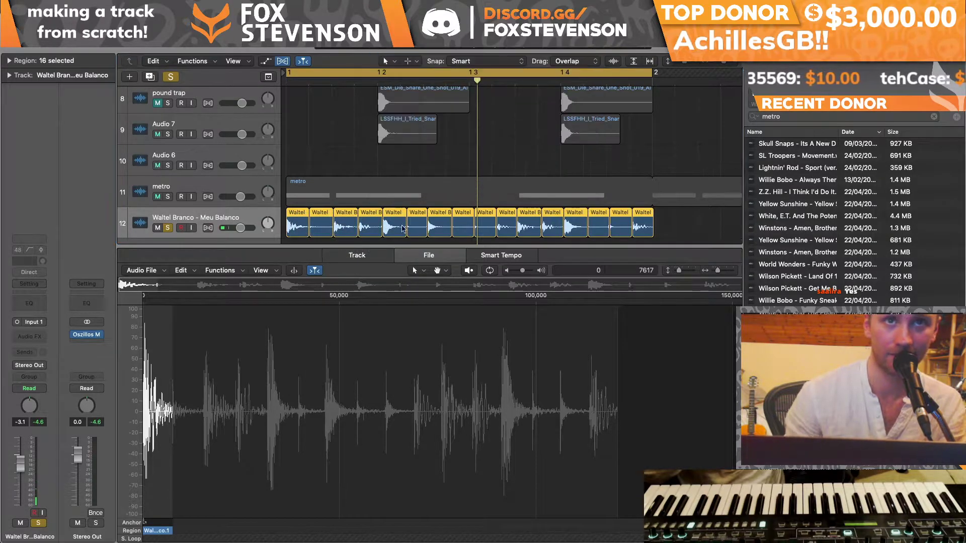
Step: Delete the leftover audio slices and clear all the notes from the new sampler region
{"action": "left_click", "coordinate": [332, 182]}
{"action": "left_click_drag", "start_coordinate": [333, 182], "coordinate": [282, 185]}
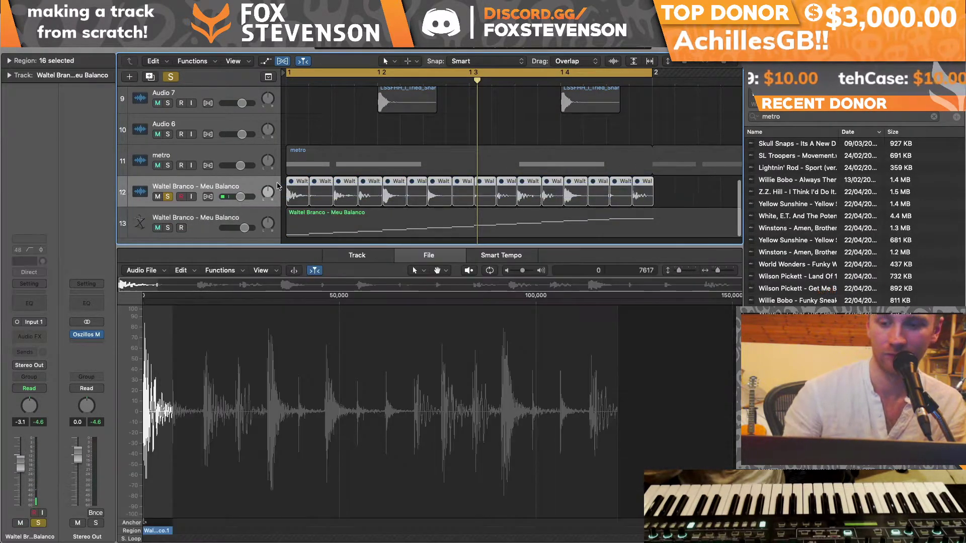
{"action": "key", "text": "BackSpace"}
{"action": "left_click", "coordinate": [294, 229]}
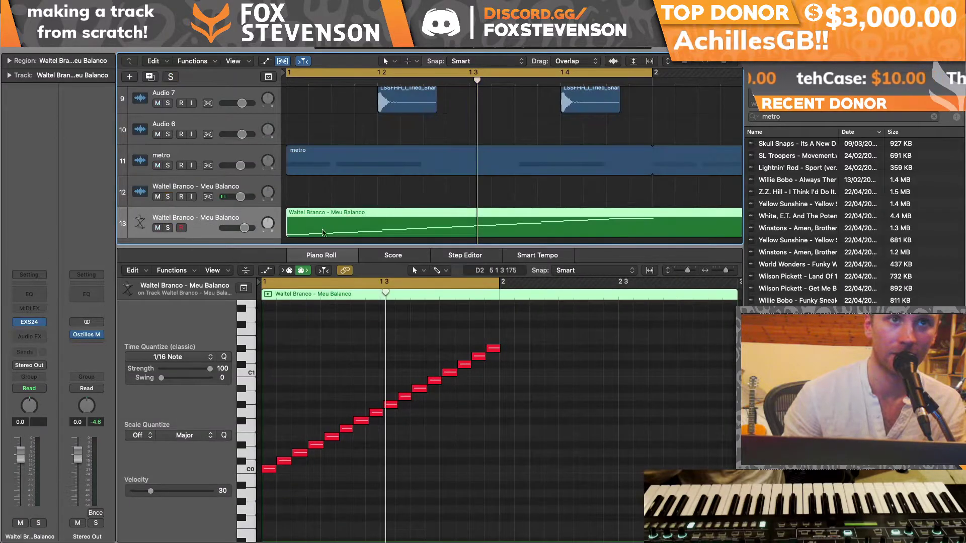
{"action": "left_click_drag", "start_coordinate": [524, 320], "coordinate": [262, 475]}
{"action": "key", "text": "Delete"}
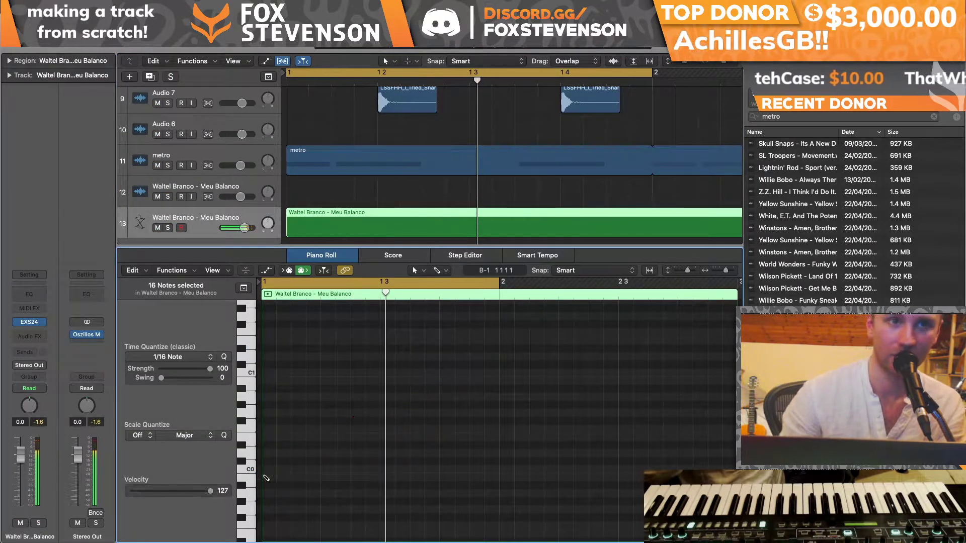
Step: Draw overlapping eighth-length notes on successive sixteenths from the bar's start: C0, C#0, D0, G0, E0, F0 and G#0
{"action": "left_click", "coordinate": [292, 460], "text": "super"}
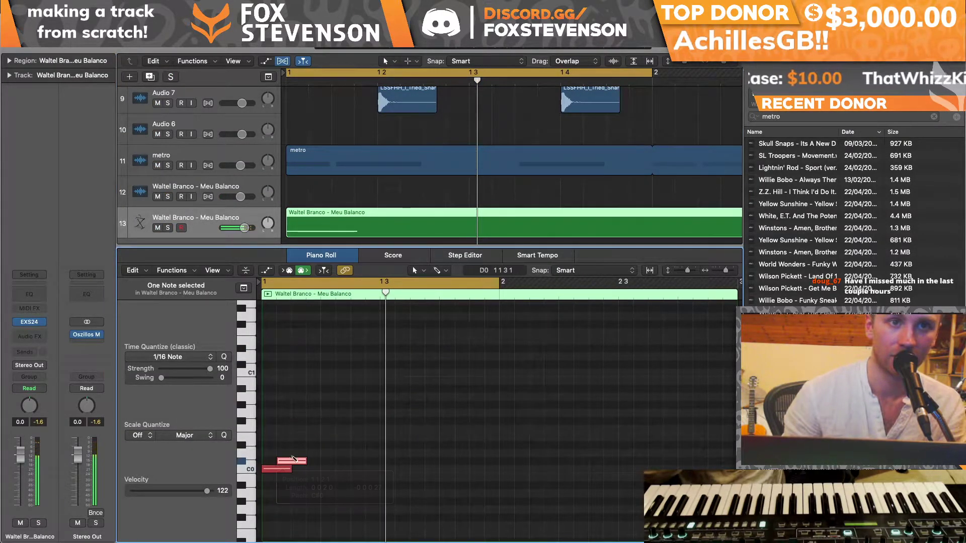
{"action": "left_click", "coordinate": [312, 452], "text": "super"}
{"action": "left_click", "coordinate": [326, 444], "text": "super"}
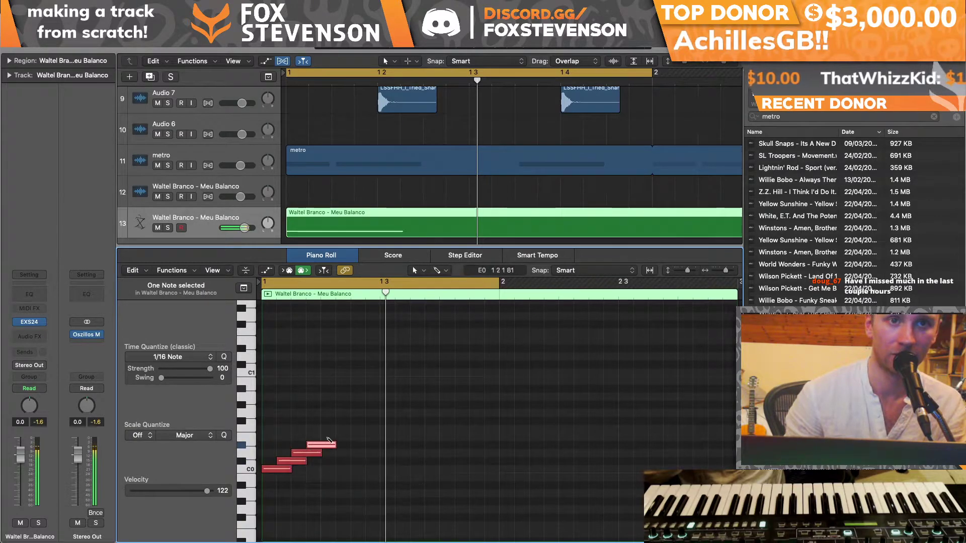
{"action": "left_click", "coordinate": [317, 443]}
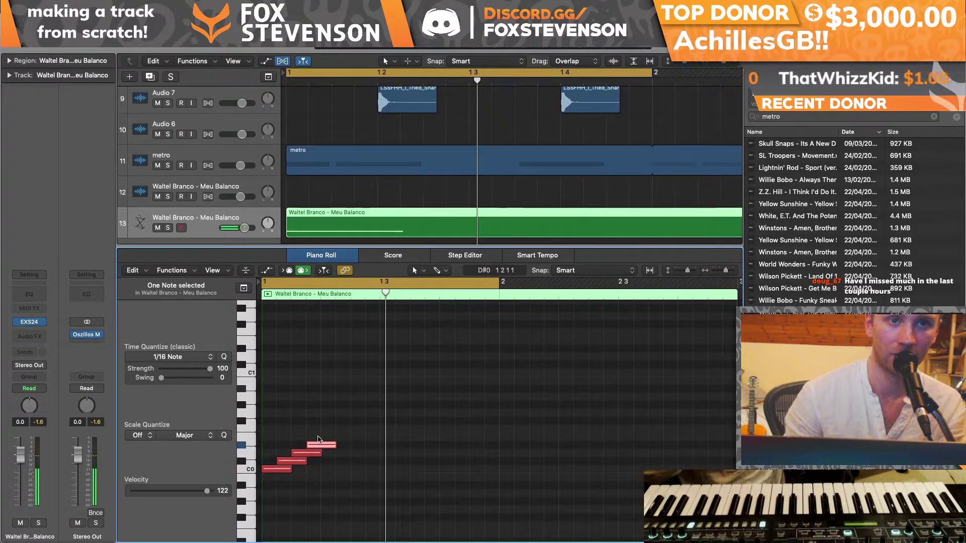
{"action": "left_click_drag", "start_coordinate": [317, 440], "coordinate": [318, 417]}
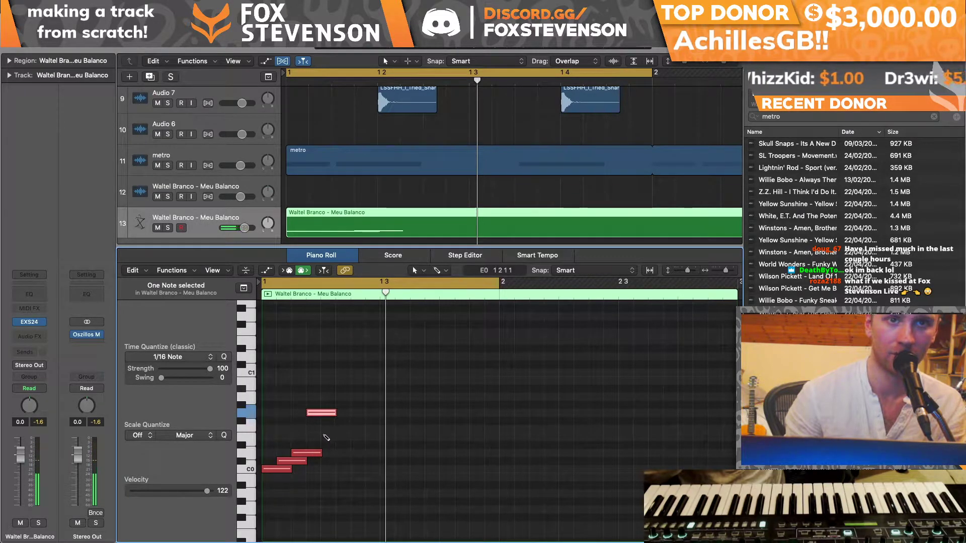
{"action": "left_click", "coordinate": [326, 437]}
{"action": "left_click", "coordinate": [339, 430]}
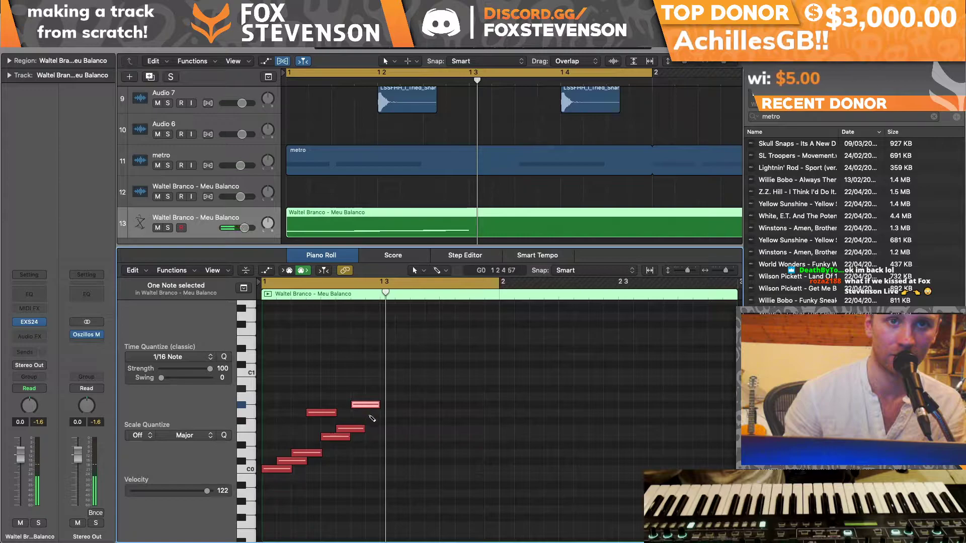
Step: Add a G0 note on beat two's last sixteenth and C1, C#1, D1 and D#1 on successive sixteenths of beat four
{"action": "mouse_move", "coordinate": [370, 419]}
{"action": "left_mouse_down"}
{"action": "mouse_move", "coordinate": [397, 384]}
{"action": "mouse_move", "coordinate": [427, 390]}
{"action": "mouse_move", "coordinate": [424, 367]}
{"action": "mouse_move", "coordinate": [454, 377]}
{"action": "left_mouse_up"}
{"action": "left_click", "coordinate": [385, 397], "text": "super"}
{"action": "left_click", "coordinate": [430, 383], "text": "super"}
{"action": "left_click", "coordinate": [447, 373], "text": "super"}
{"action": "key", "text": "BackSpace"}
{"action": "left_click", "coordinate": [462, 364], "text": "super"}
{"action": "left_click", "coordinate": [472, 356], "text": "super"}
{"action": "left_click", "coordinate": [485, 348], "text": "super"}
{"action": "key", "text": "Delete"}
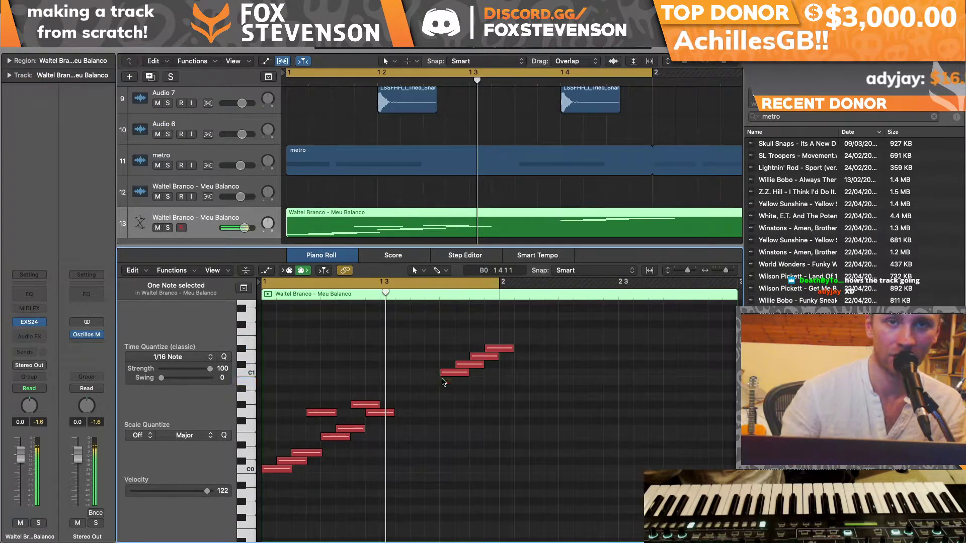
Step: Fill beat three's sixteenths with G#0, F0, A#0 and G0 notes, playing the loop with the sampler track soloed
{"action": "left_click", "coordinate": [406, 396], "text": "super"}
{"action": "mouse_move", "coordinate": [409, 398]}
{"action": "left_mouse_down"}
{"action": "mouse_move", "coordinate": [405, 409]}
{"action": "mouse_move", "coordinate": [392, 406]}
{"action": "mouse_move", "coordinate": [418, 399]}
{"action": "left_mouse_up"}
{"action": "left_click", "coordinate": [403, 415], "text": "super"}
{"action": "key", "text": "space"}
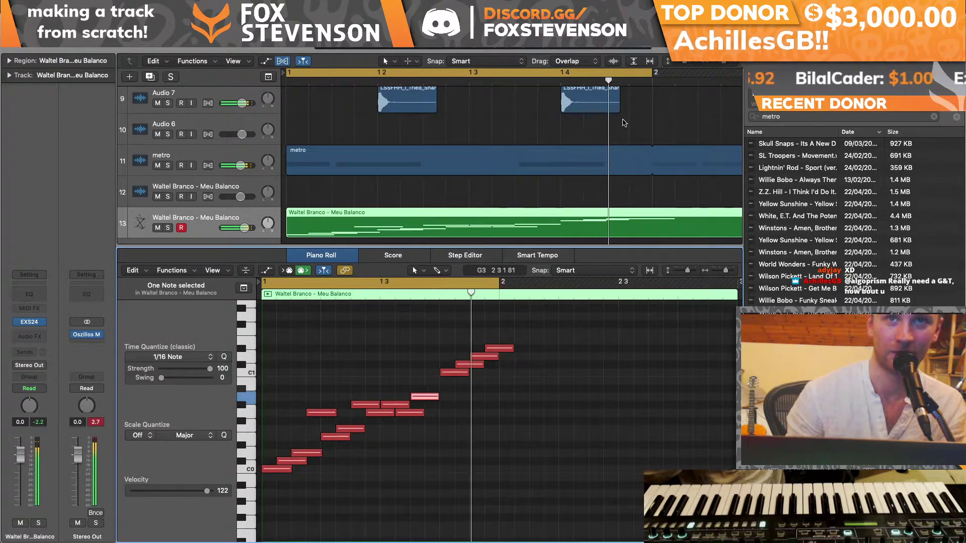
{"action": "left_click", "coordinate": [168, 228]}
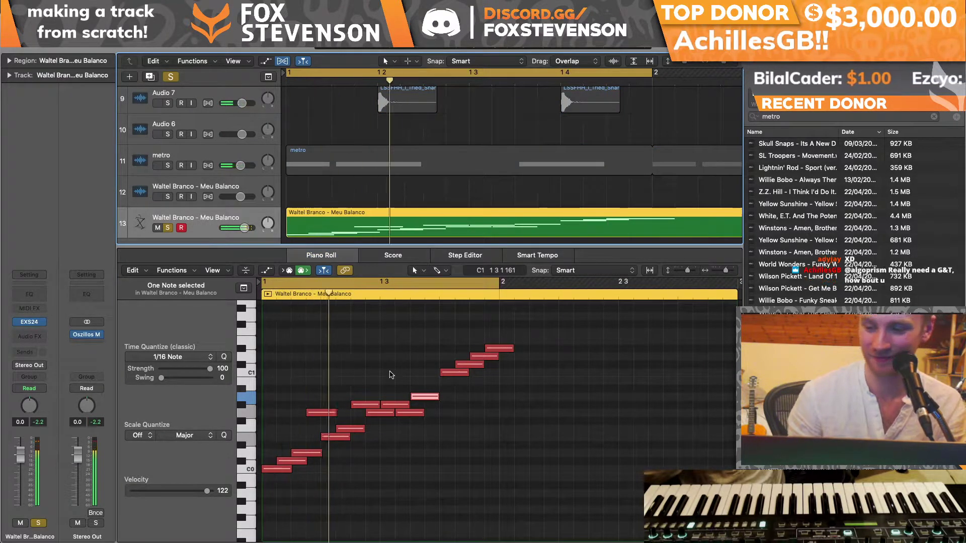
{"action": "mouse_move", "coordinate": [421, 398]}
{"action": "left_mouse_down"}
{"action": "mouse_move", "coordinate": [421, 390]}
{"action": "mouse_move", "coordinate": [436, 412]}
{"action": "mouse_move", "coordinate": [436, 437]}
{"action": "mouse_move", "coordinate": [436, 430]}
{"action": "mouse_move", "coordinate": [405, 431]}
{"action": "mouse_move", "coordinate": [437, 419]}
{"action": "left_mouse_up"}
{"action": "left_click", "coordinate": [431, 382], "text": "super"}
{"action": "left_click", "coordinate": [436, 418]}
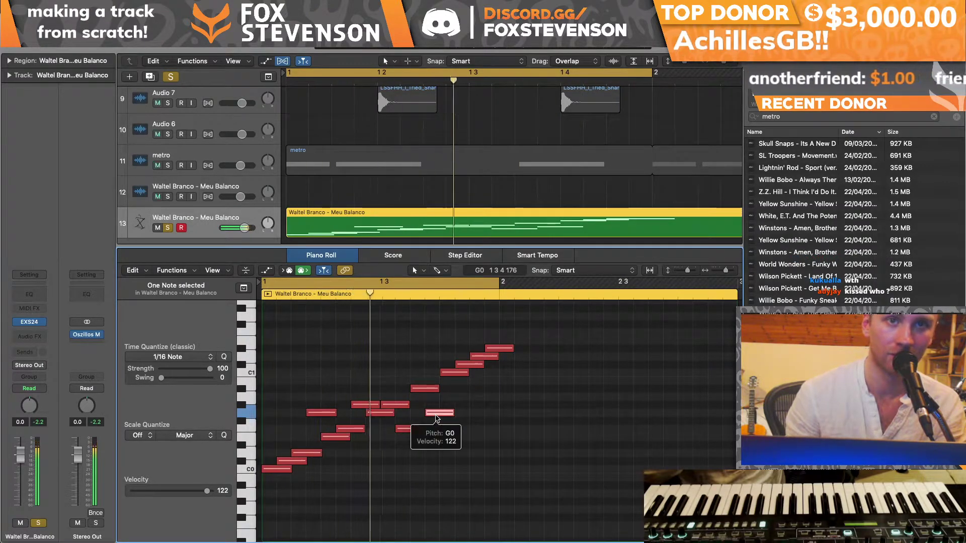
Step: Trim the starts of the notes on each beat's third sixteenth (D0, G#0, A#0 and D1) slightly later
{"action": "left_click_drag", "start_coordinate": [550, 318], "coordinate": [300, 482]}
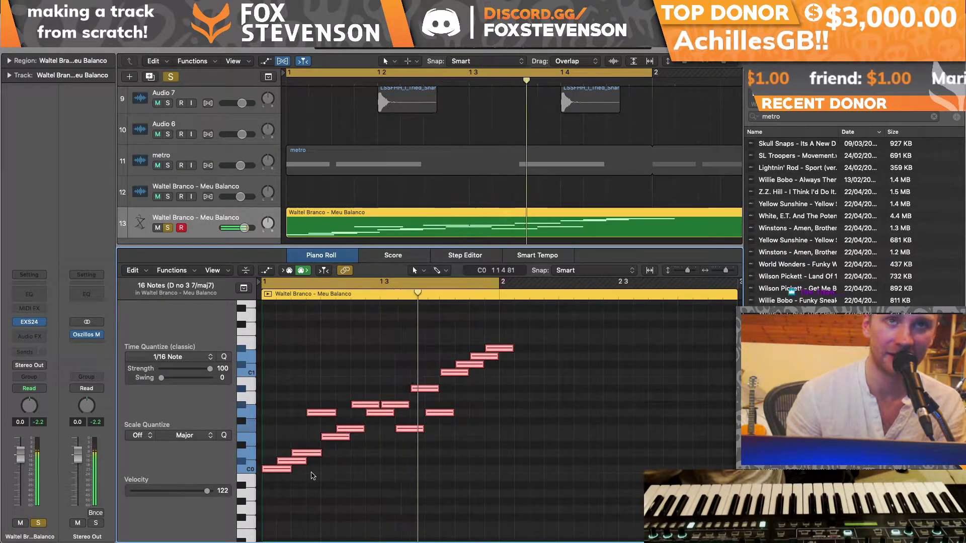
{"action": "left_click", "coordinate": [303, 470]}
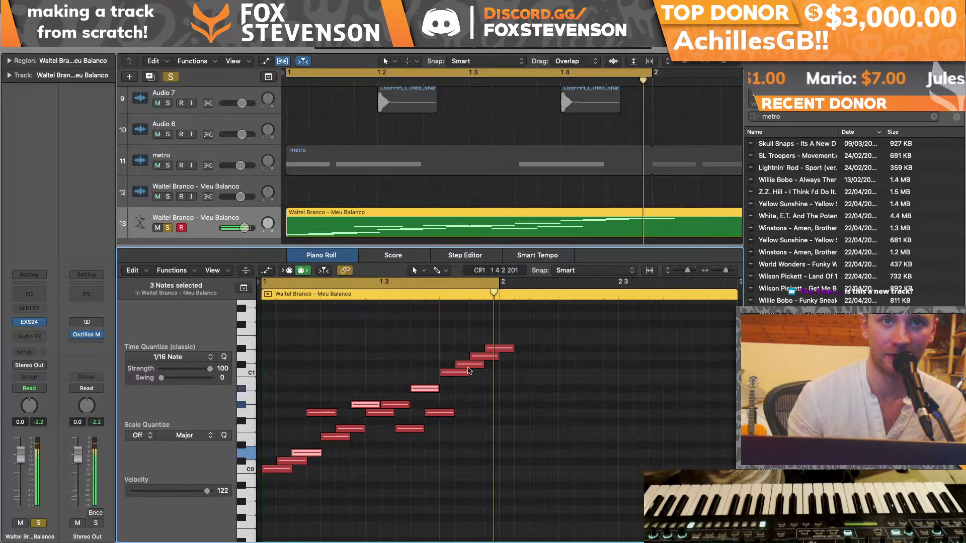
{"action": "left_click_drag", "start_coordinate": [726, 270], "coordinate": [728, 270]}
{"action": "scroll", "coordinate": [546, 367], "scroll_direction": "left", "scroll_amount": 5}
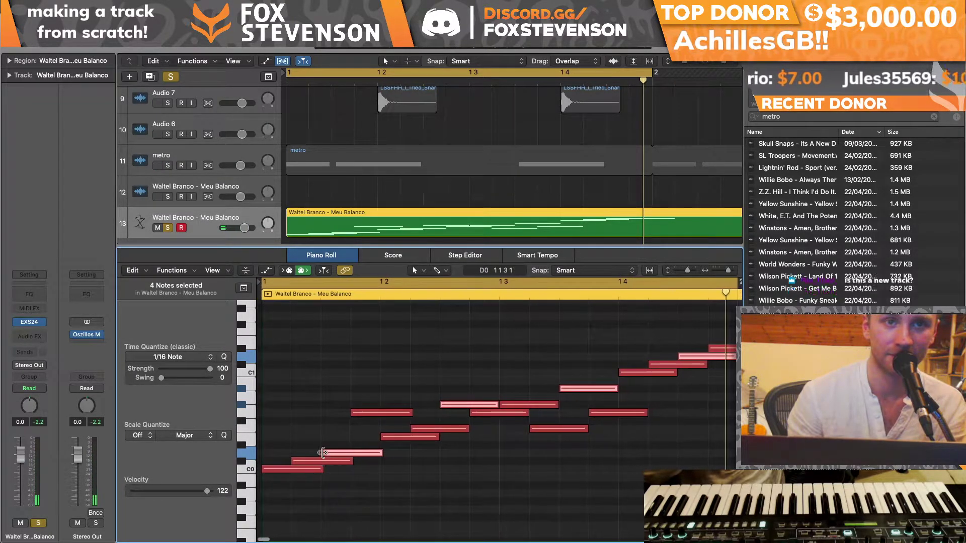
{"action": "left_click_drag", "start_coordinate": [322, 455], "coordinate": [327, 453]}
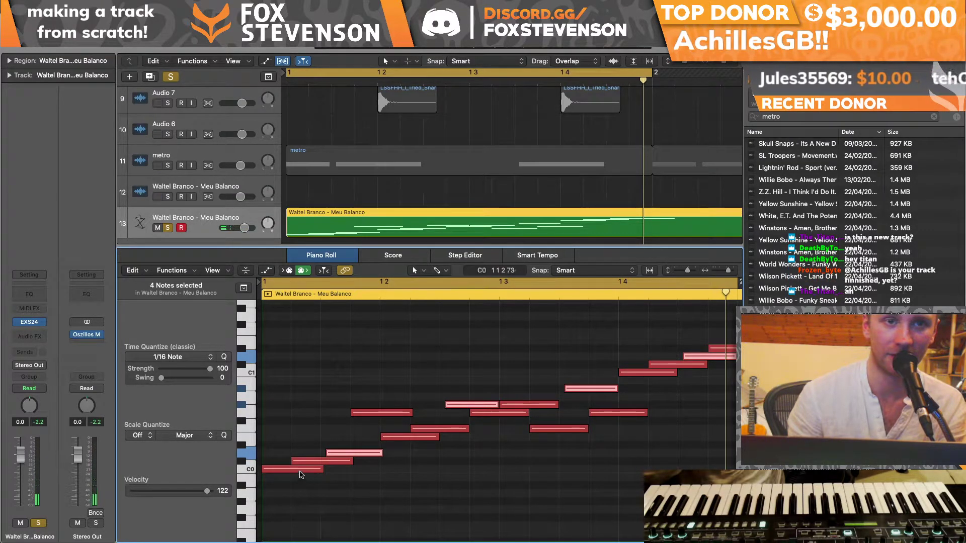
Step: Trim the starts of the eight notes on the second and fourth sixteenths of every beat slightly later
{"action": "left_click", "coordinate": [499, 414], "text": "shift"}
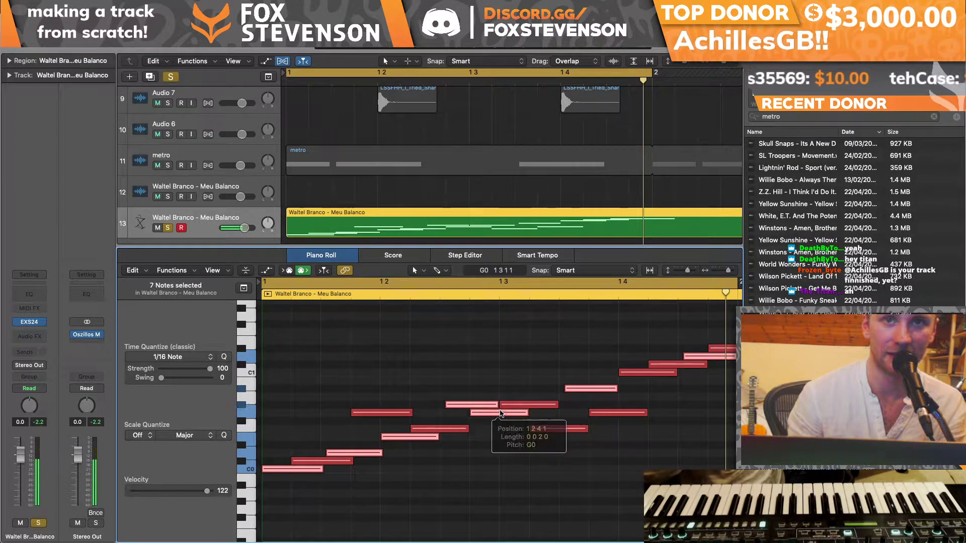
{"action": "left_click", "coordinate": [511, 406], "text": "shift"}
{"action": "scroll", "coordinate": [511, 408], "scroll_direction": "right", "scroll_amount": 5}
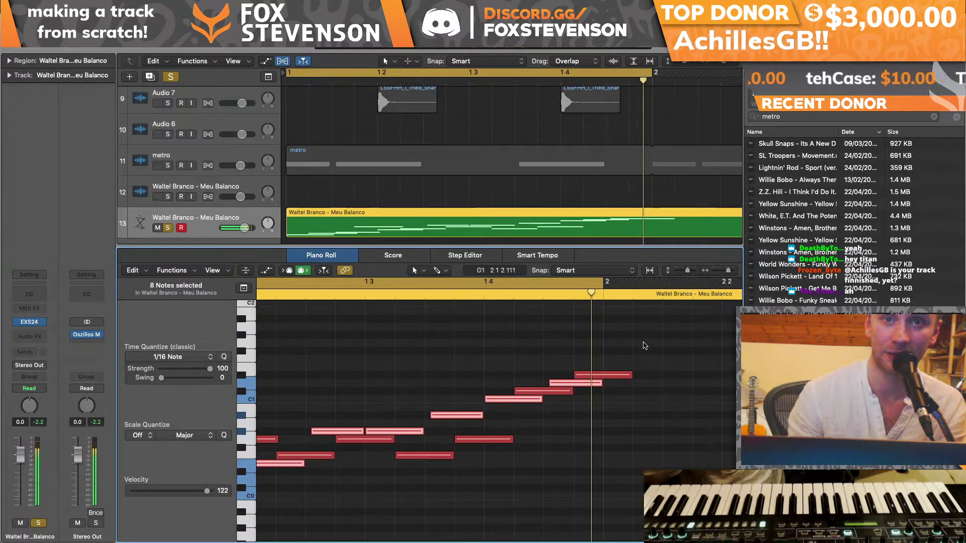
{"action": "scroll", "coordinate": [268, 513], "scroll_direction": "left", "scroll_amount": 5}
{"action": "left_click_drag", "start_coordinate": [294, 485], "coordinate": [298, 486]}
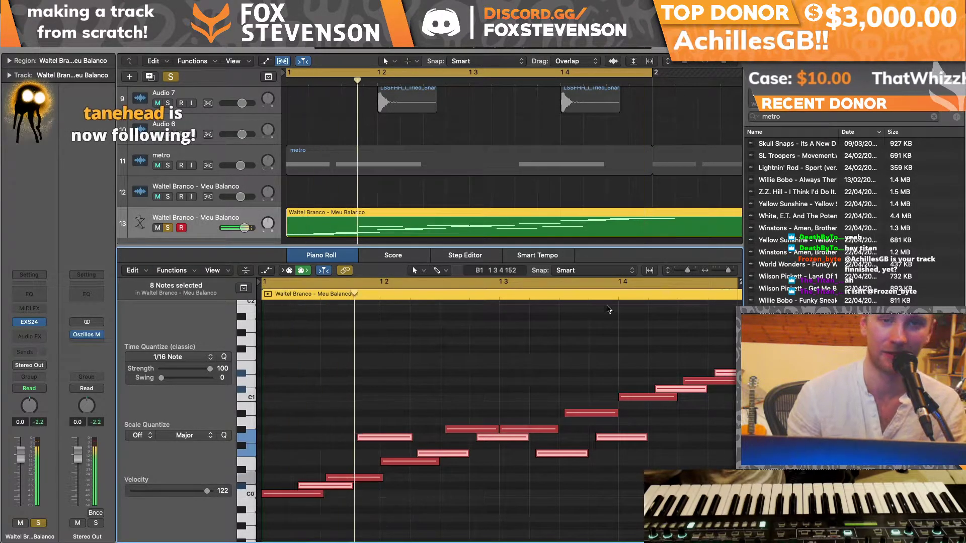
Step: Adjust the Tune control of the break track's EXS24 sampler and set its voice mode to mono
{"action": "left_click", "coordinate": [29, 325]}
{"action": "left_click_drag", "start_coordinate": [128, 110], "coordinate": [125, 114]}
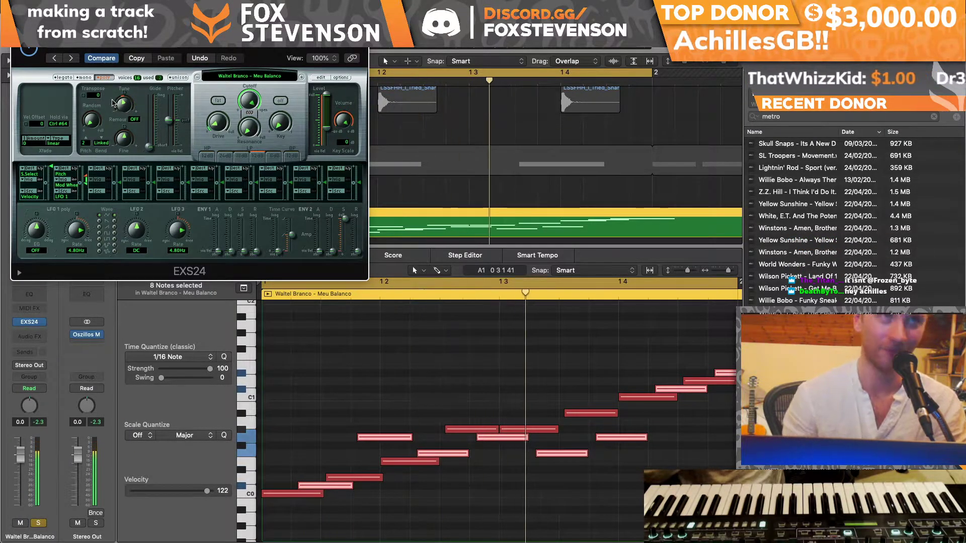
{"action": "left_click", "coordinate": [84, 78]}
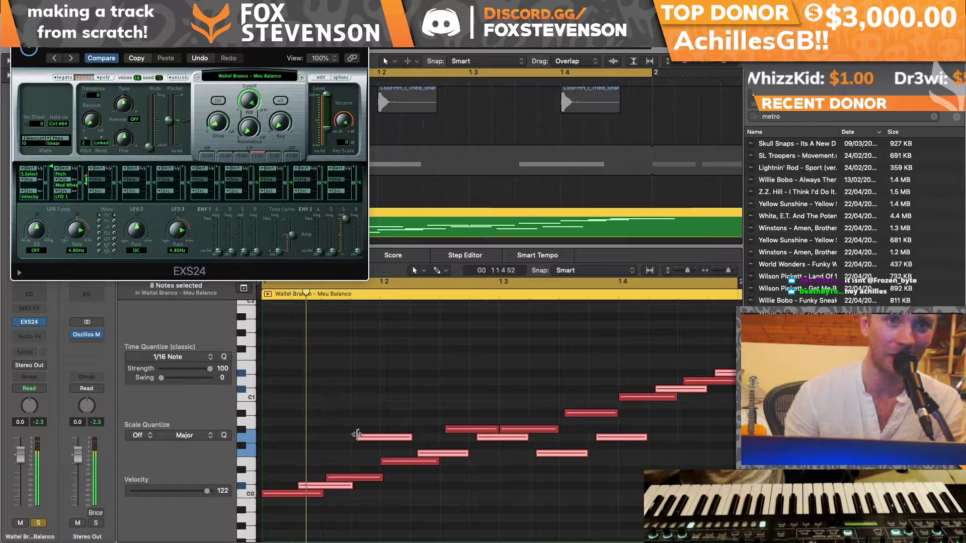
Step: Extend the starts of the eight selected break notes slightly earlier while checking the soloed loop
{"action": "left_click_drag", "start_coordinate": [365, 438], "coordinate": [358, 436]}
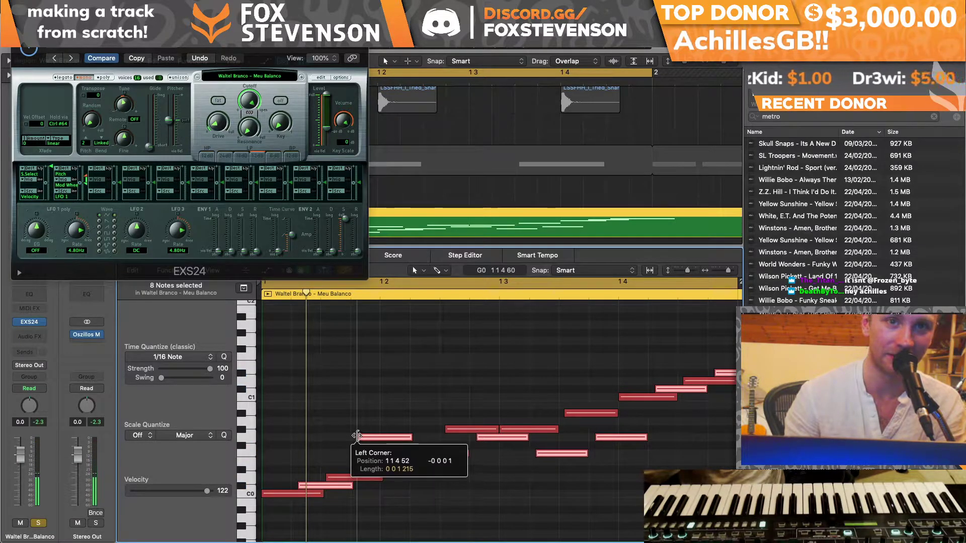
{"action": "left_click_drag", "start_coordinate": [356, 436], "coordinate": [357, 436]}
{"action": "key", "text": "space"}
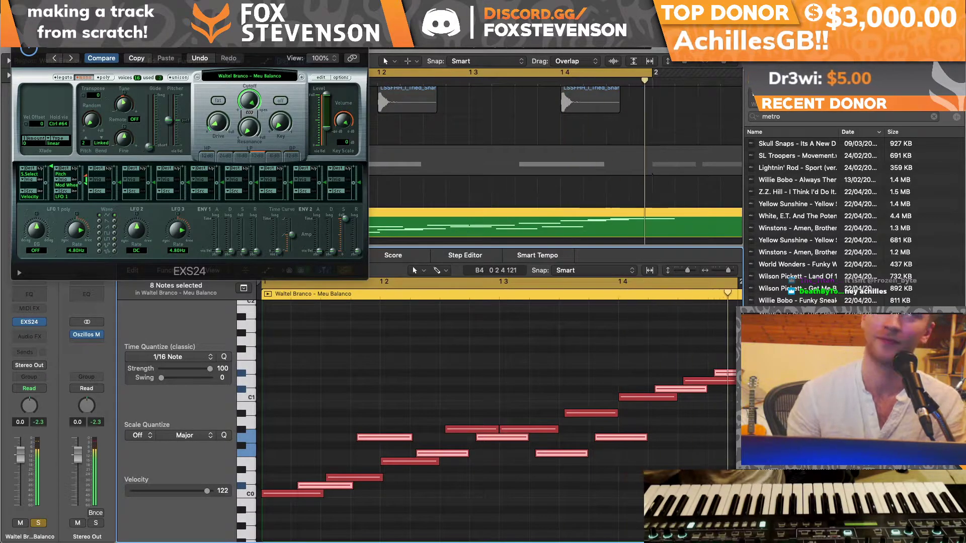
{"action": "key", "text": "super+w"}
Step: Insert a stereo MeldaProduction MFreqShifter after EXS24 on the break track and set its Shift to 40.96 Hz
{"action": "left_click", "coordinate": [29, 336]}
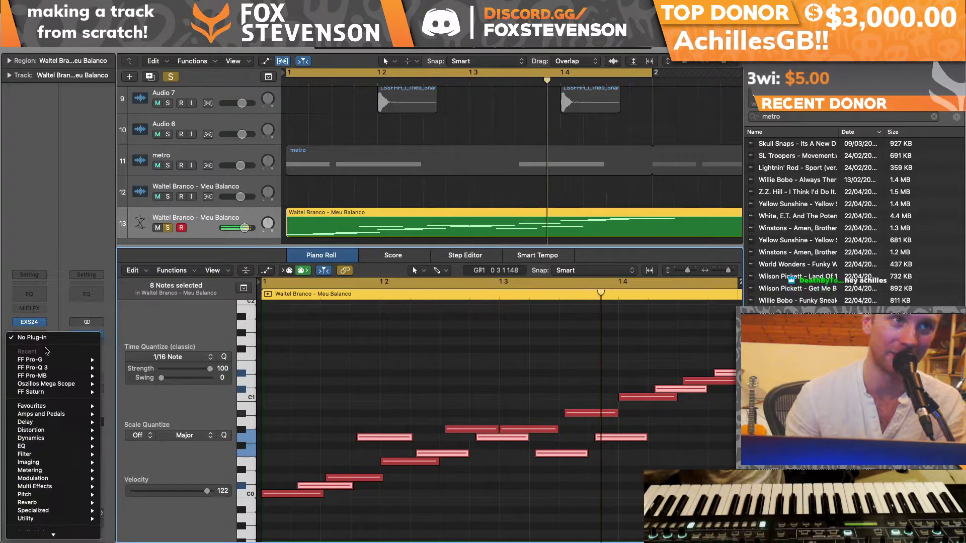
{"action": "mouse_move", "coordinate": [40, 527]}
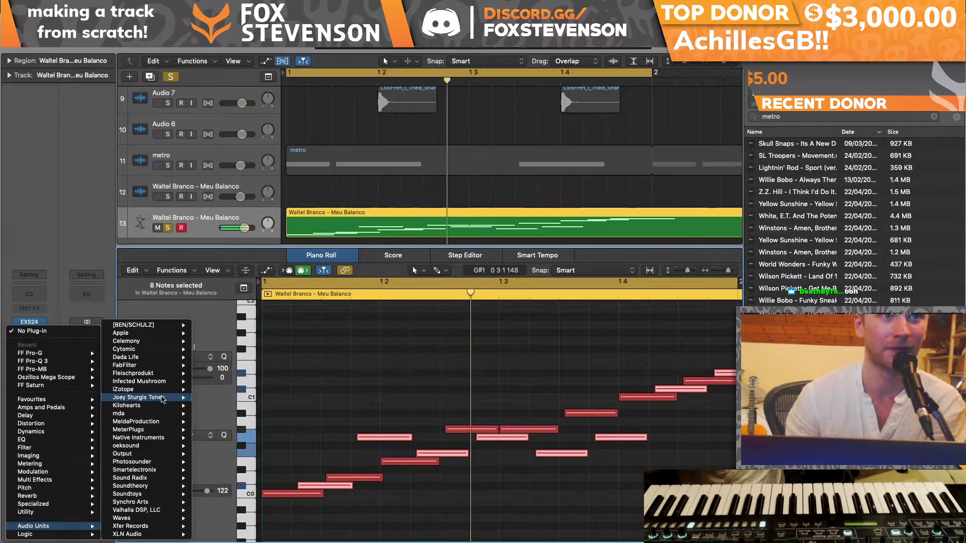
{"action": "mouse_move", "coordinate": [146, 422]}
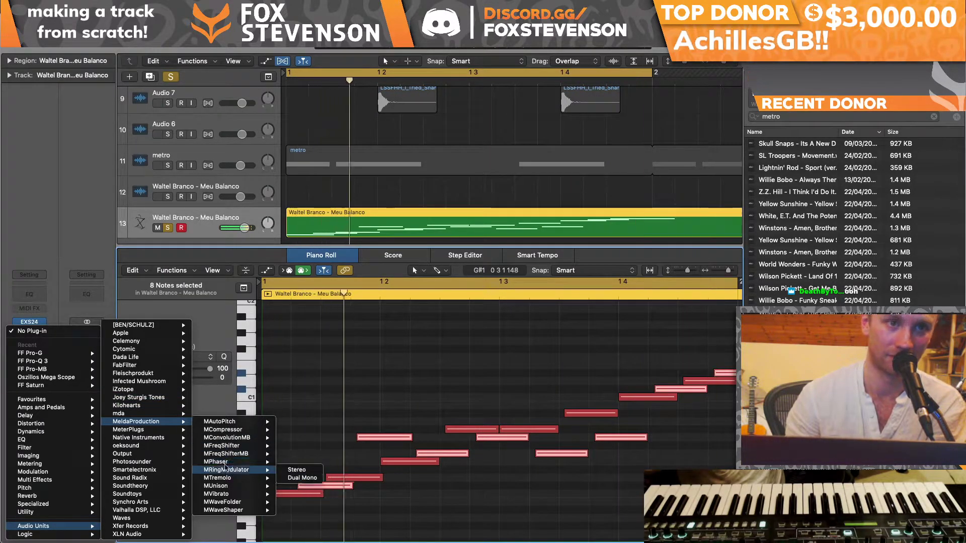
{"action": "mouse_move", "coordinate": [229, 447]}
{"action": "left_click", "coordinate": [295, 448]}
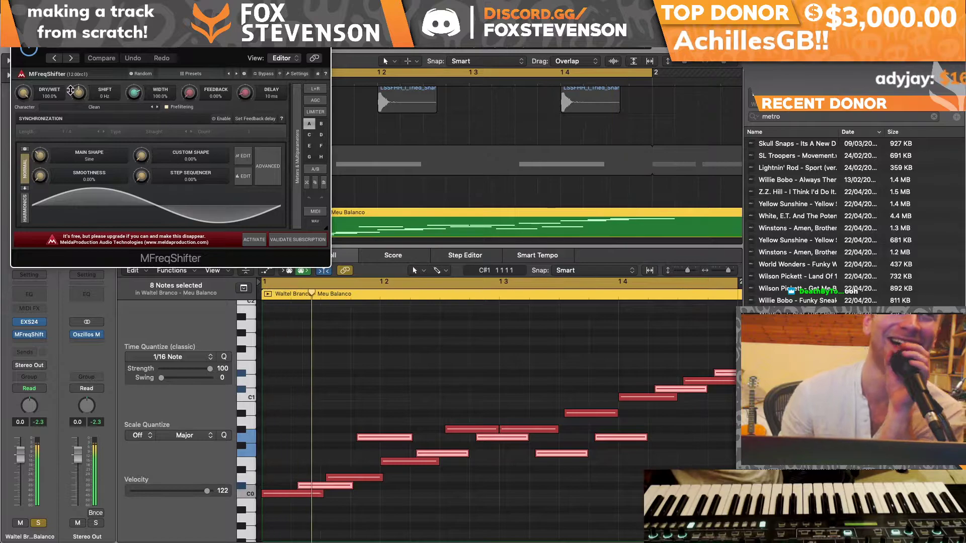
{"action": "left_click_drag", "start_coordinate": [79, 93], "coordinate": [79, 86]}
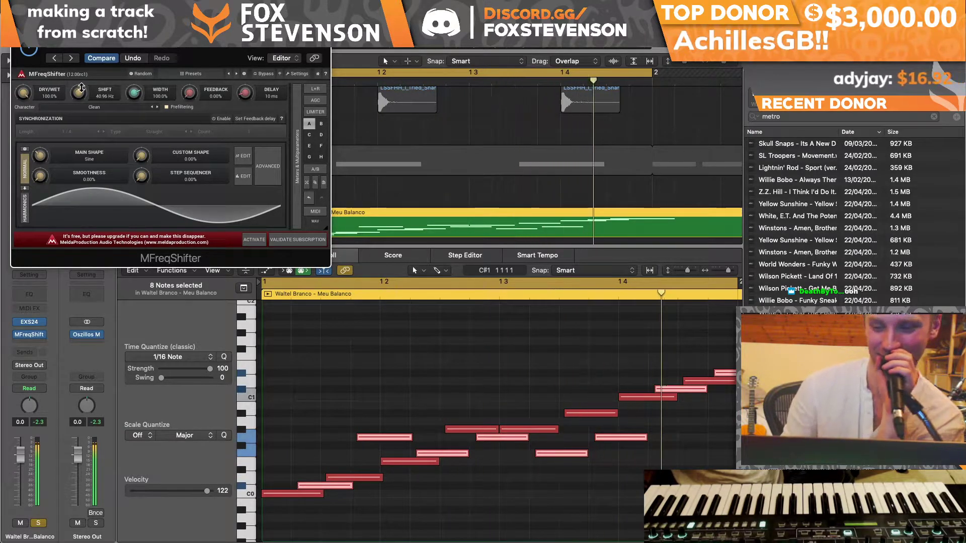
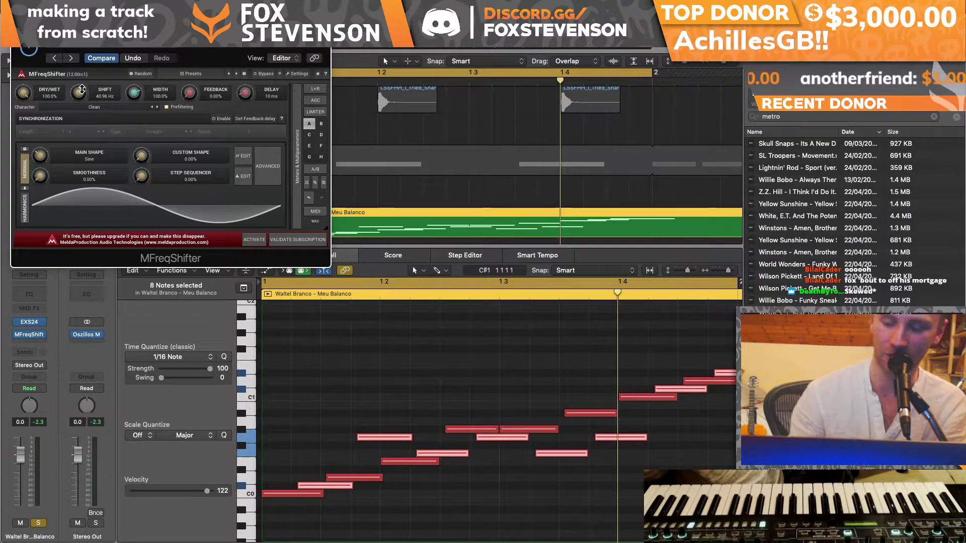
{"action": "key", "text": "space"}
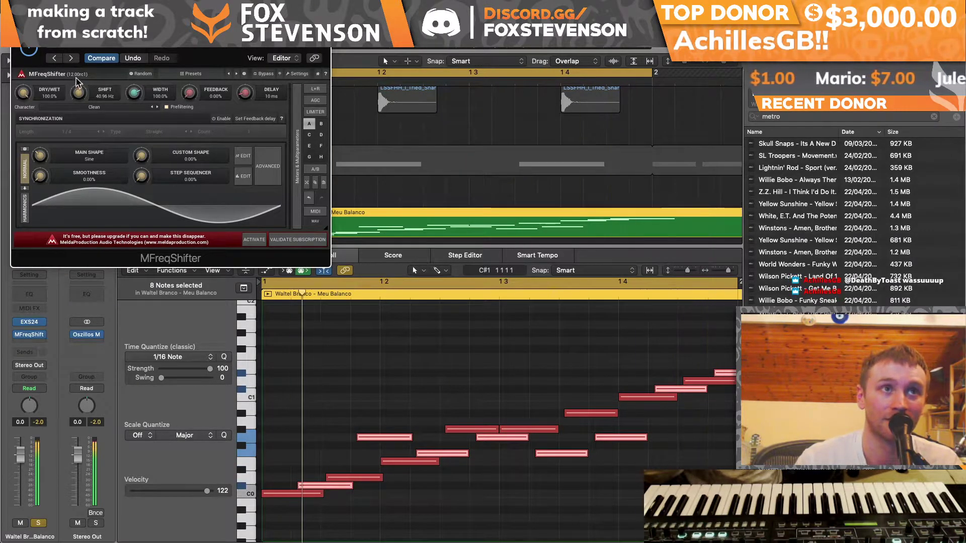
{"action": "key", "text": "super+w"}
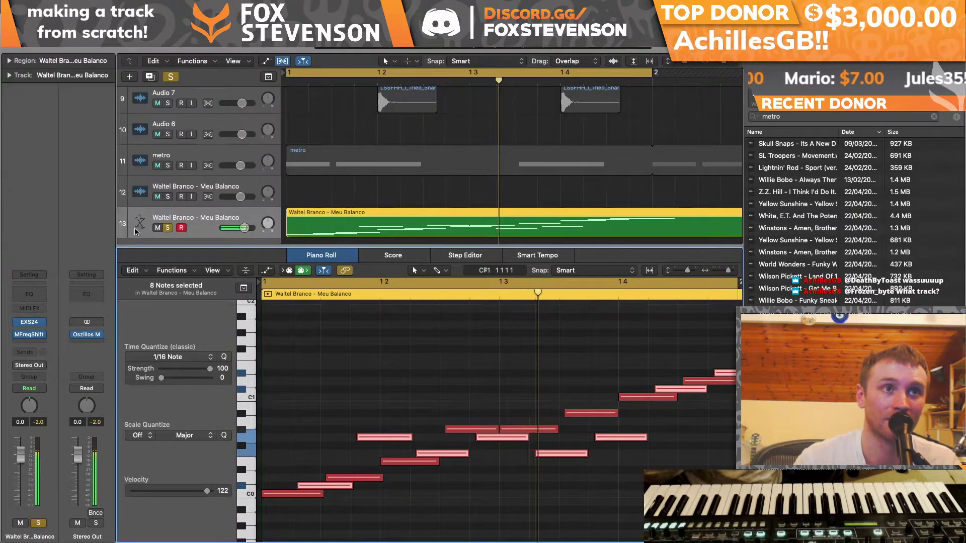
Step: Unsolo the sampled break track and extend the cycle range to cover bars 1 and 2
{"action": "left_click", "coordinate": [169, 228]}
{"action": "key", "text": "x"}
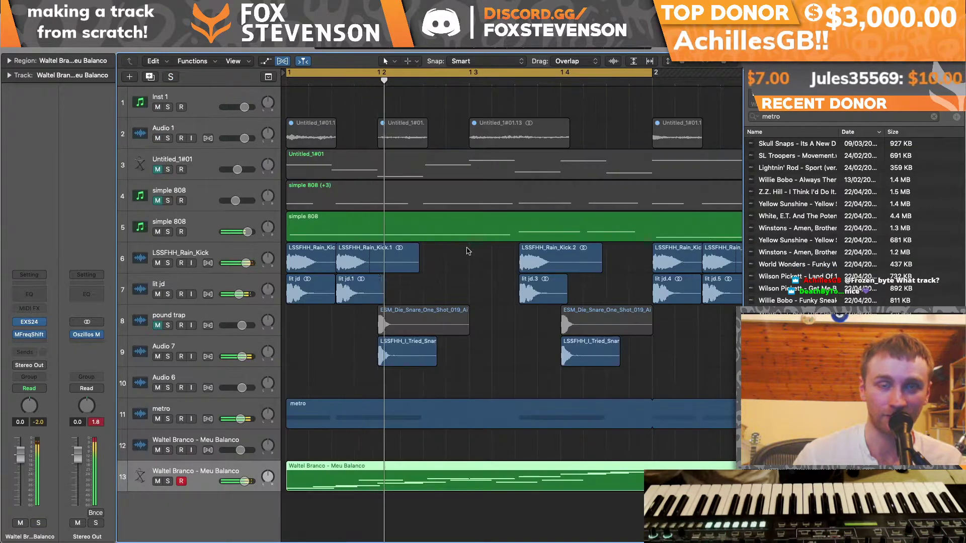
{"action": "key", "text": "super+Left"}
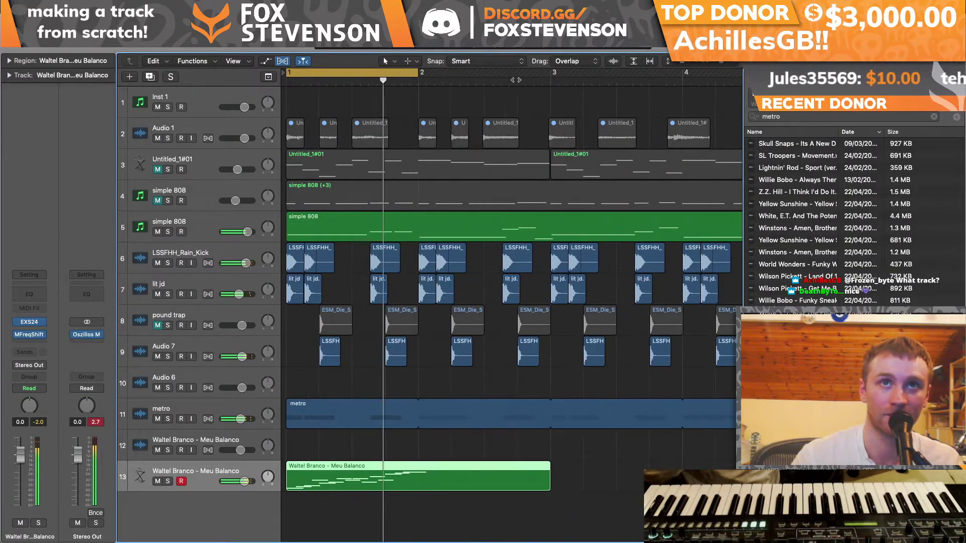
{"action": "left_click_drag", "start_coordinate": [418, 75], "coordinate": [550, 75]}
Step: Unmute the Untitled_1#01 track and repeat the one-bar break region on track 13 up to bar 5
{"action": "left_click", "coordinate": [158, 170]}
{"action": "key", "text": "space"}
{"action": "left_click_drag", "start_coordinate": [550, 463], "coordinate": [677, 469]}
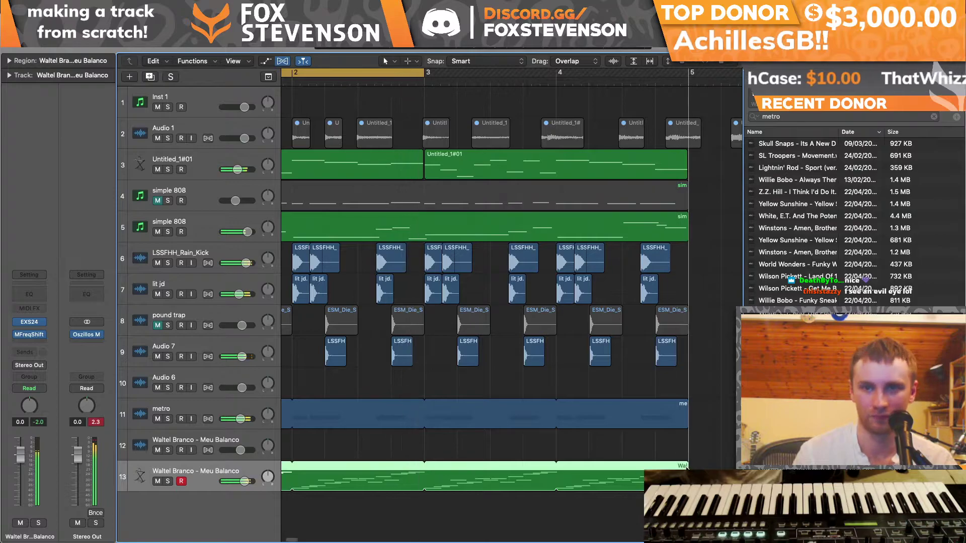
Step: Nudge the starts of the eight selected notes in the break region slightly earlier and replay the full loop
{"action": "double_click", "coordinate": [364, 482]}
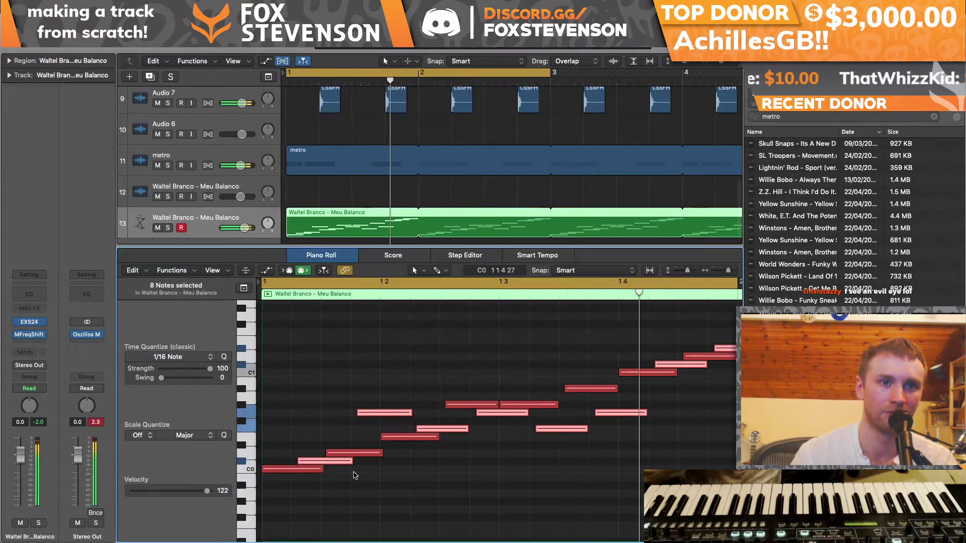
{"action": "left_click_drag", "start_coordinate": [297, 462], "coordinate": [296, 462]}
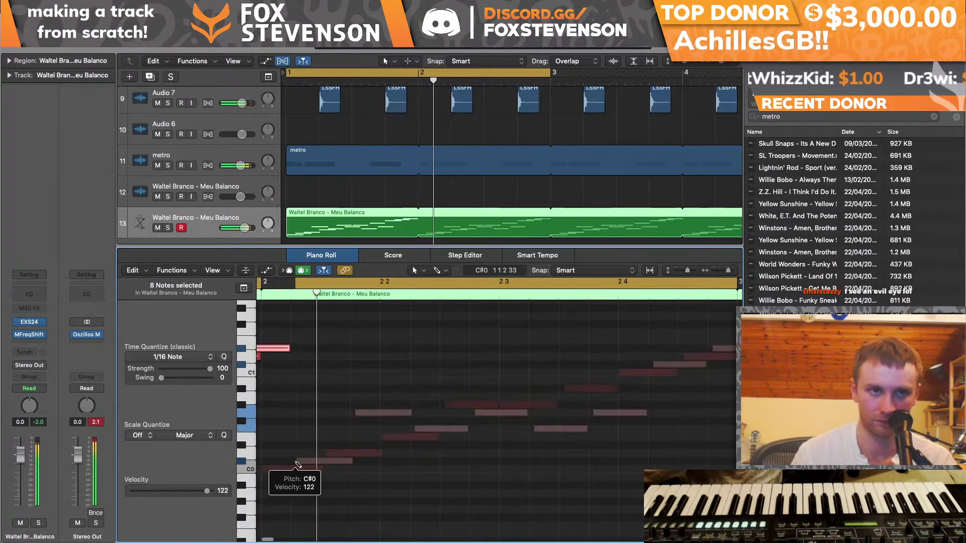
{"action": "key", "text": "x"}
{"action": "key", "text": "x"}
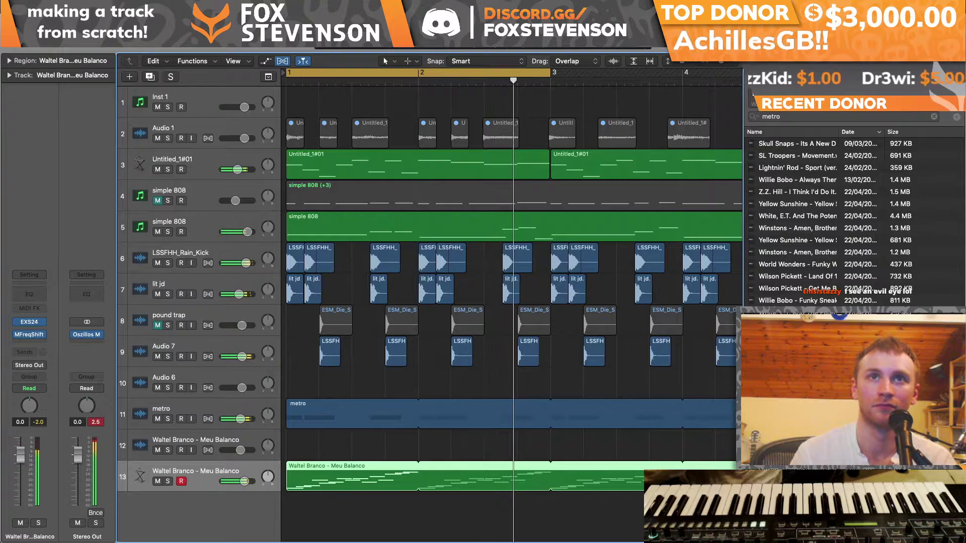
{"action": "key", "text": "Return"}
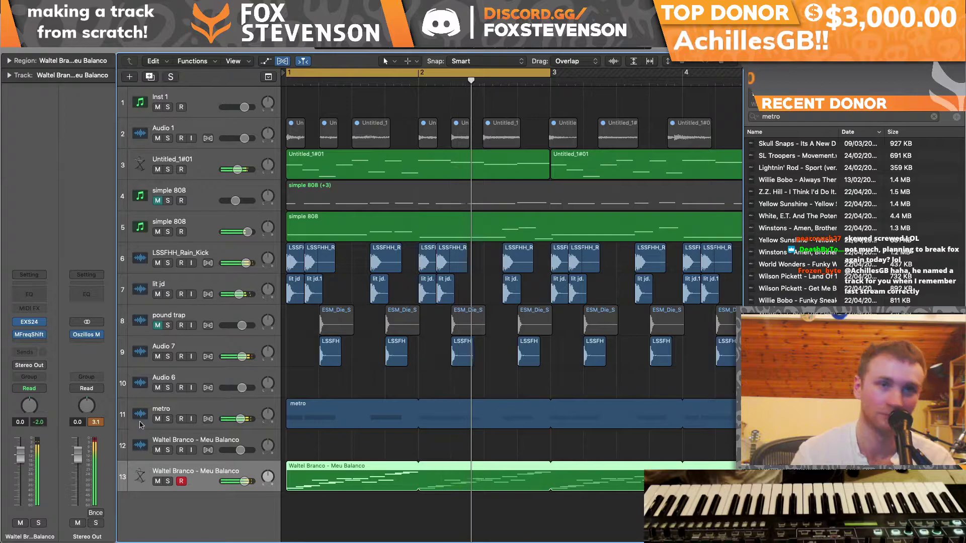
Step: Swap the snare layer by muting Audio 7 and unmuting pound trap
{"action": "left_click", "coordinate": [157, 357]}
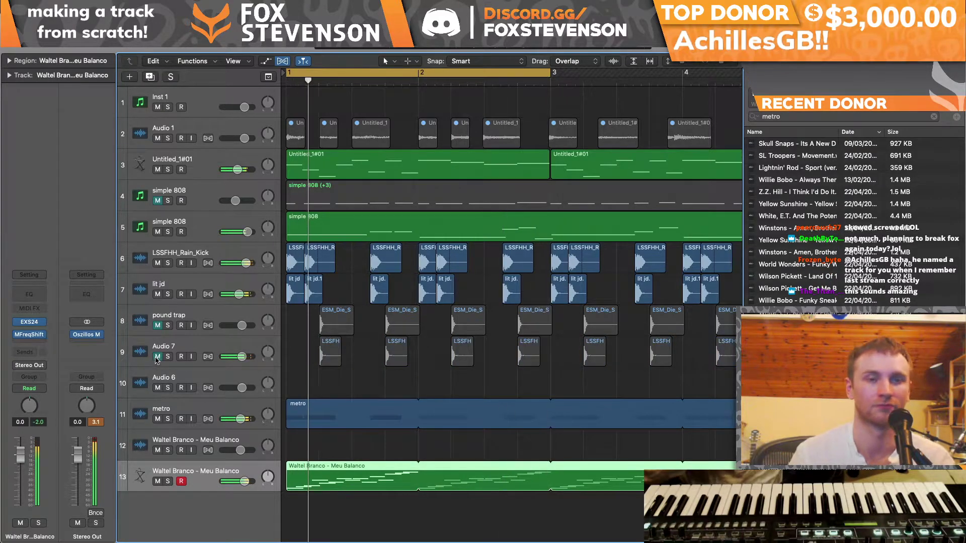
{"action": "left_click", "coordinate": [158, 325]}
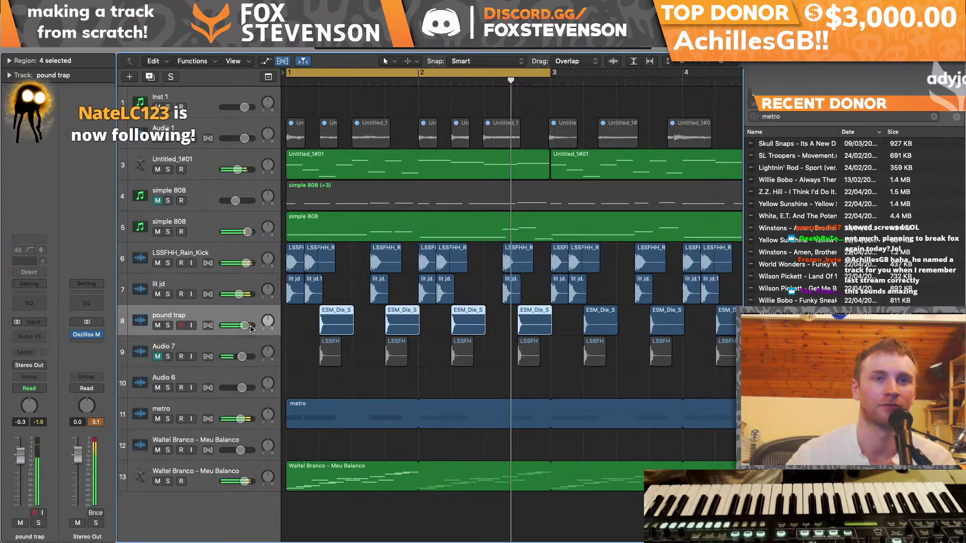
Step: Extend the cycle range to cover the whole four-bar loop, from bar 1 to bar 5
{"action": "left_click_drag", "start_coordinate": [722, 63], "coordinate": [718, 63]}
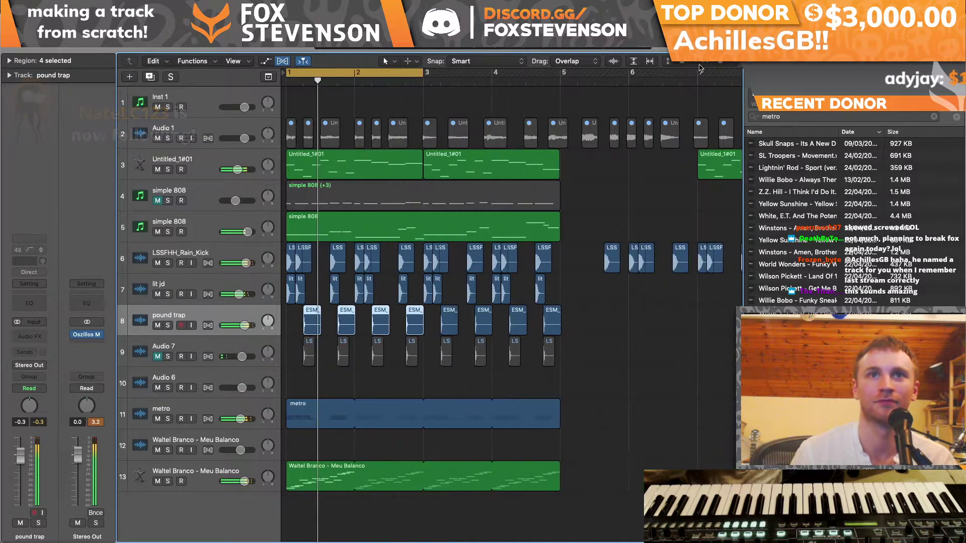
{"action": "left_click", "coordinate": [683, 63]}
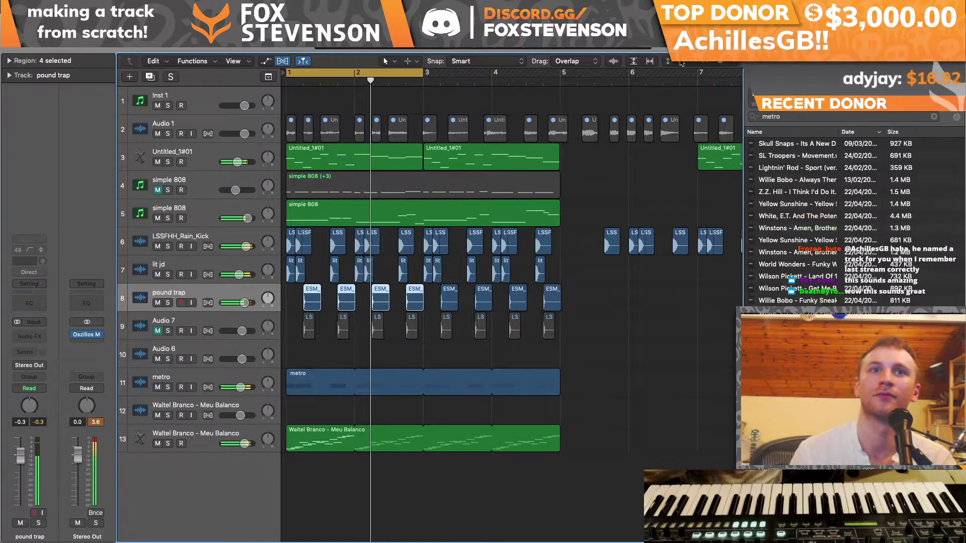
{"action": "left_click", "coordinate": [681, 63]}
{"action": "left_click", "coordinate": [677, 62]}
{"action": "left_click_drag", "start_coordinate": [423, 73], "coordinate": [561, 77]}
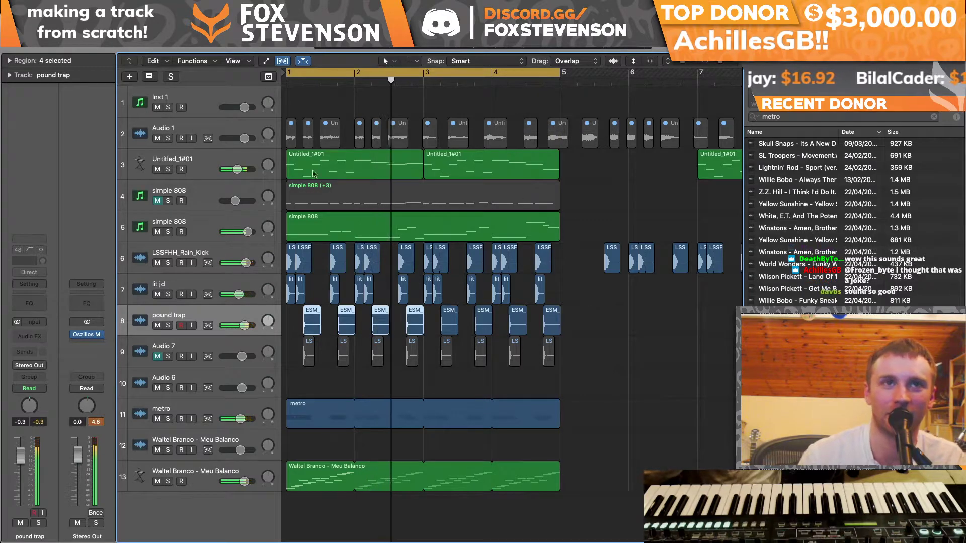
Step: Select the Untitled_1#01 track, then unmute the Audio 7 snare and mute pound trap again
{"action": "left_click", "coordinate": [223, 156]}
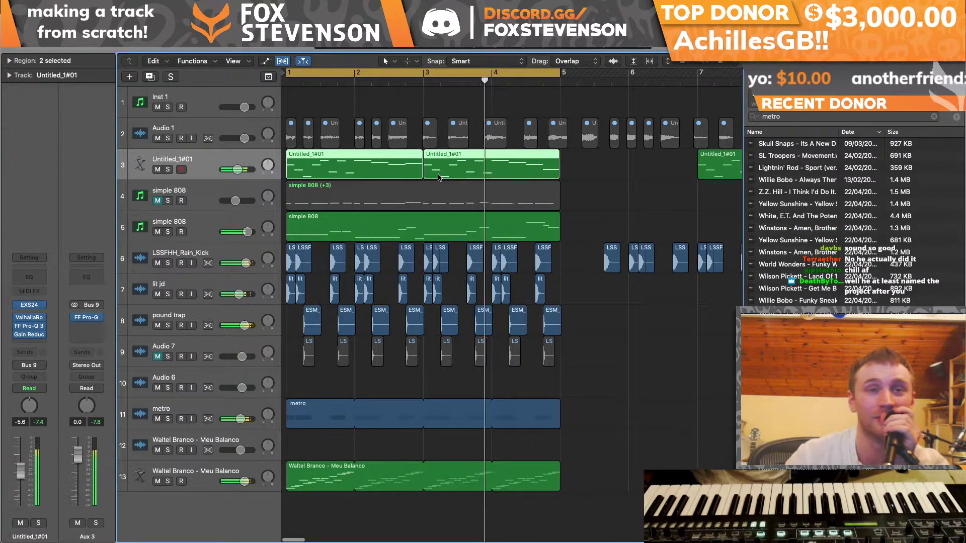
{"action": "left_click", "coordinate": [158, 356]}
{"action": "left_click", "coordinate": [158, 325]}
Step: Close the current song and start a new empty project with one audio track
{"action": "left_click", "coordinate": [81, 6]}
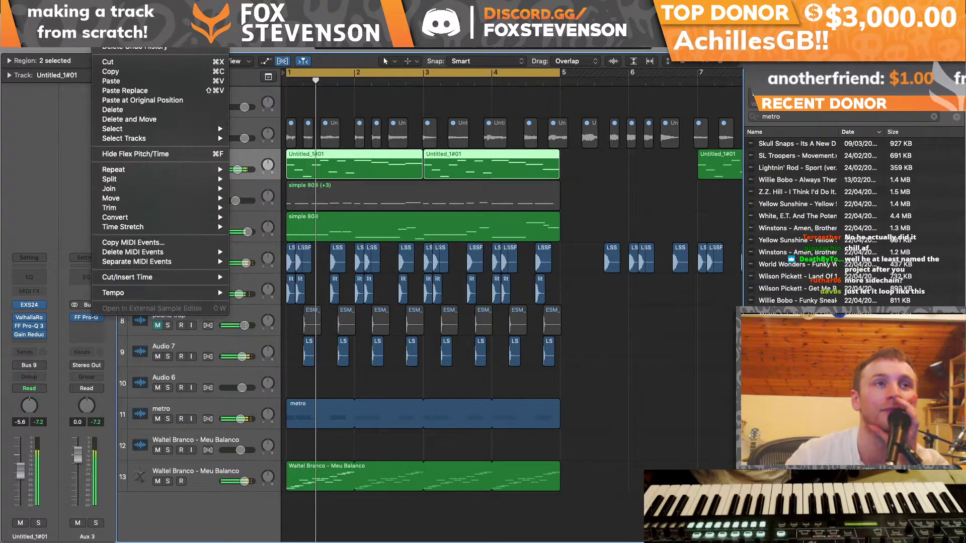
{"action": "left_click", "coordinate": [93, 18]}
{"action": "left_click", "coordinate": [554, 191]}
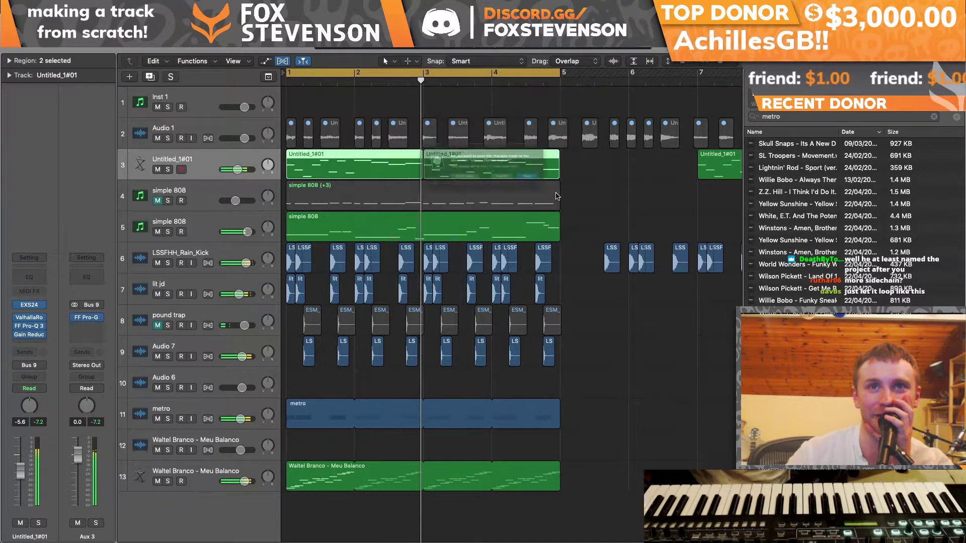
{"action": "left_click", "coordinate": [560, 189]}
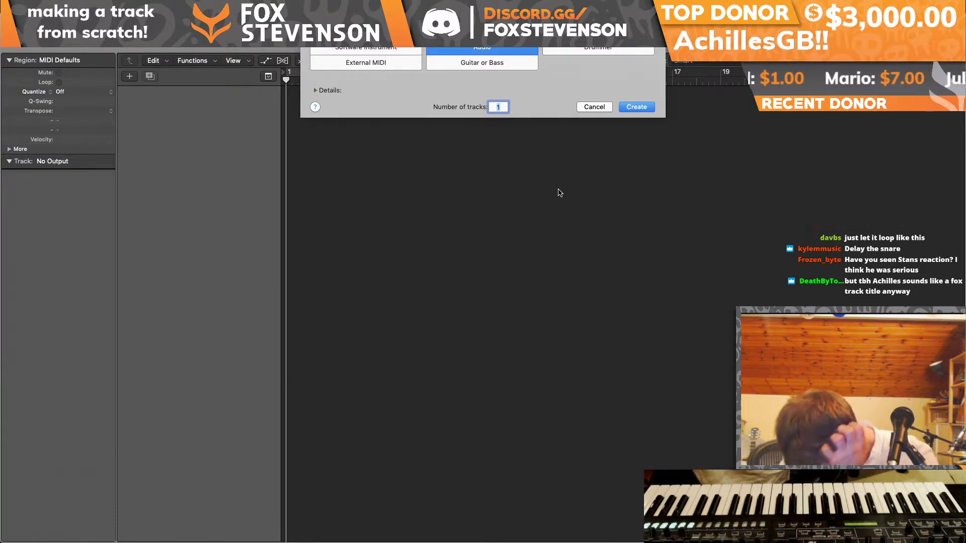
{"action": "left_click", "coordinate": [637, 107]}
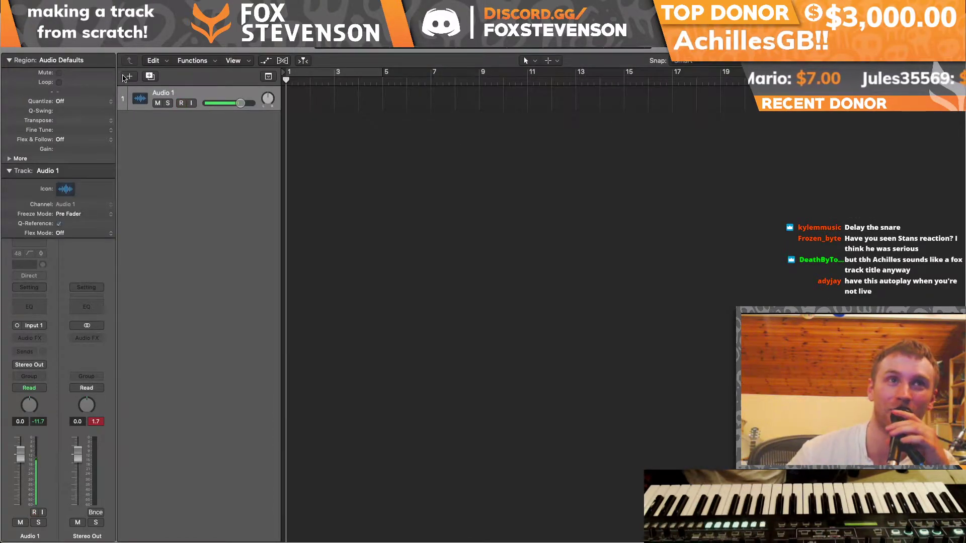
Step: Add a software instrument track loaded with Serum and close the synth's window
{"action": "left_click", "coordinate": [126, 77]}
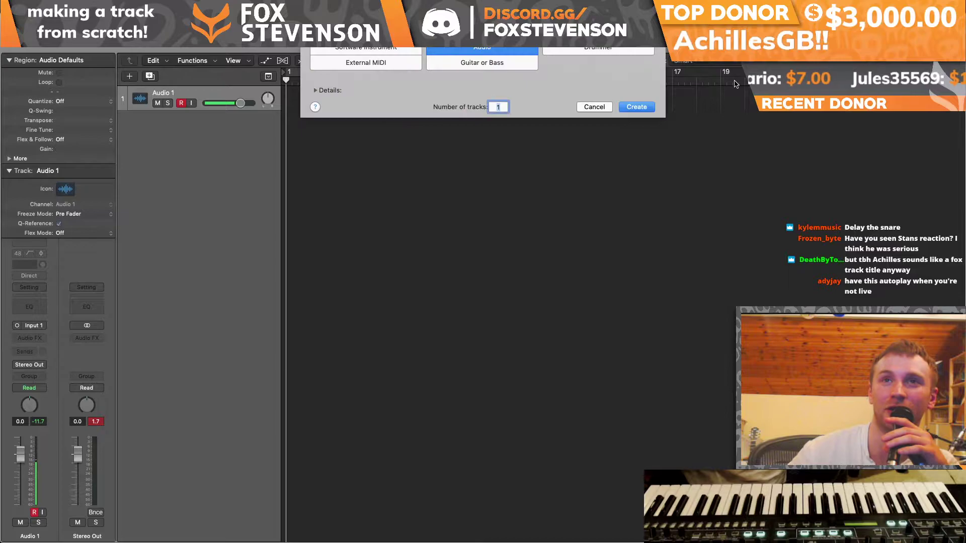
{"action": "left_click", "coordinate": [641, 112]}
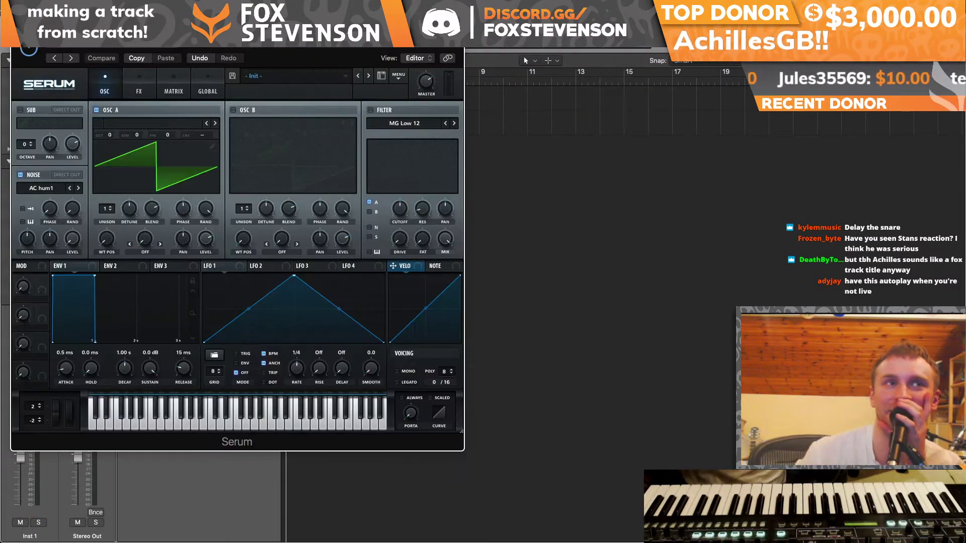
{"action": "key", "text": "super+w"}
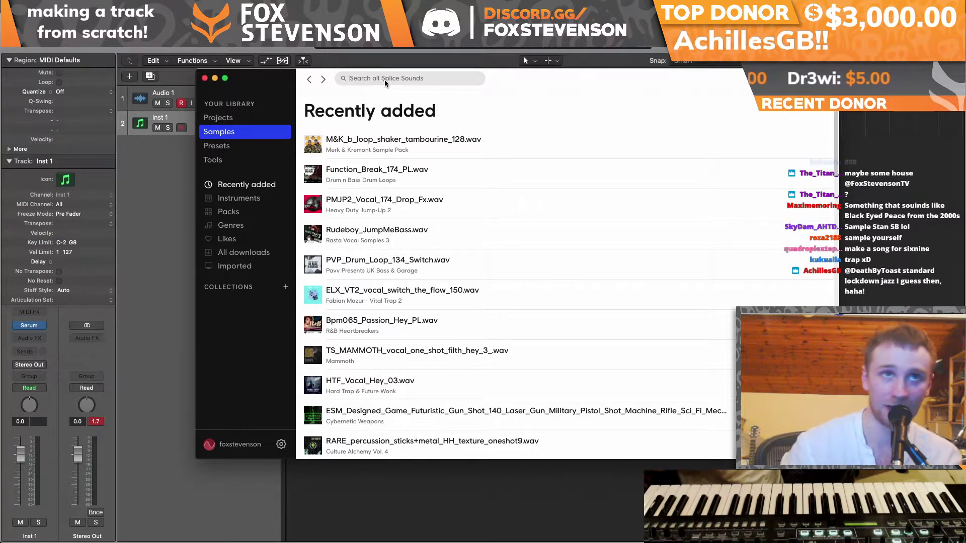
Step: Switch from Splice back to Logic Pro and open the sample folder in the file browser
{"action": "left_click", "coordinate": [166, 200]}
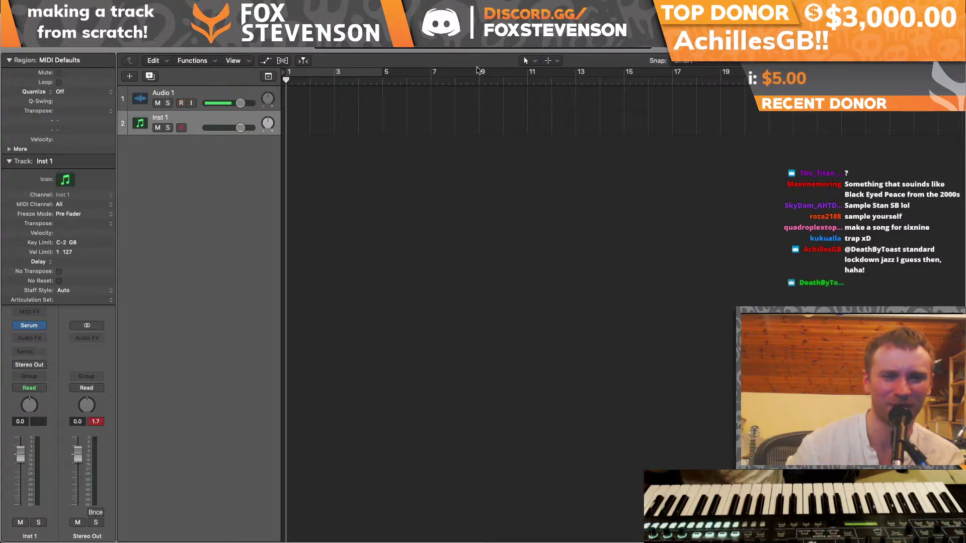
{"action": "key", "text": "f"}
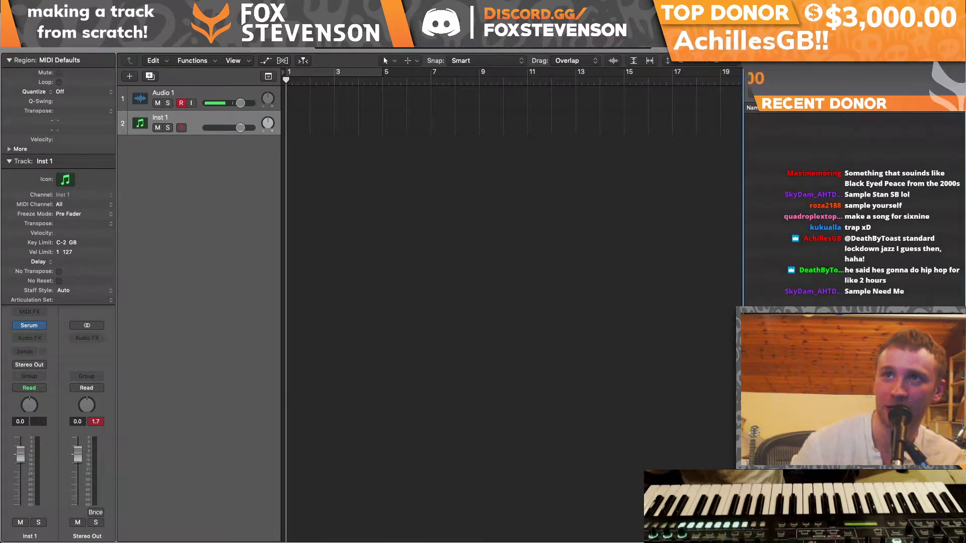
{"action": "double_click", "coordinate": [799, 164]}
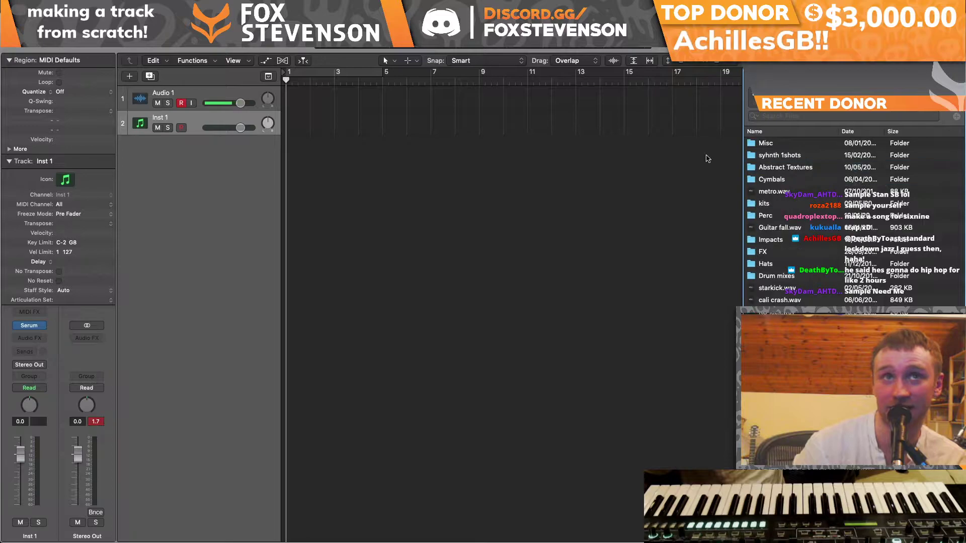
Step: Set the cycle range from bar 1 to bar 9, sort the samples by date and open the big Breaks folder
{"action": "left_click_drag", "start_coordinate": [306, 74], "coordinate": [472, 117]}
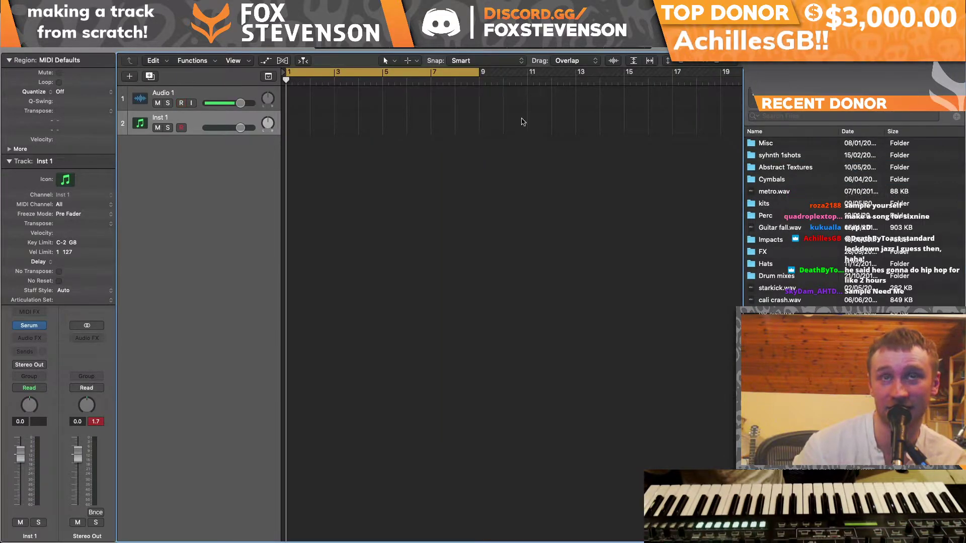
{"action": "left_click", "coordinate": [847, 131]}
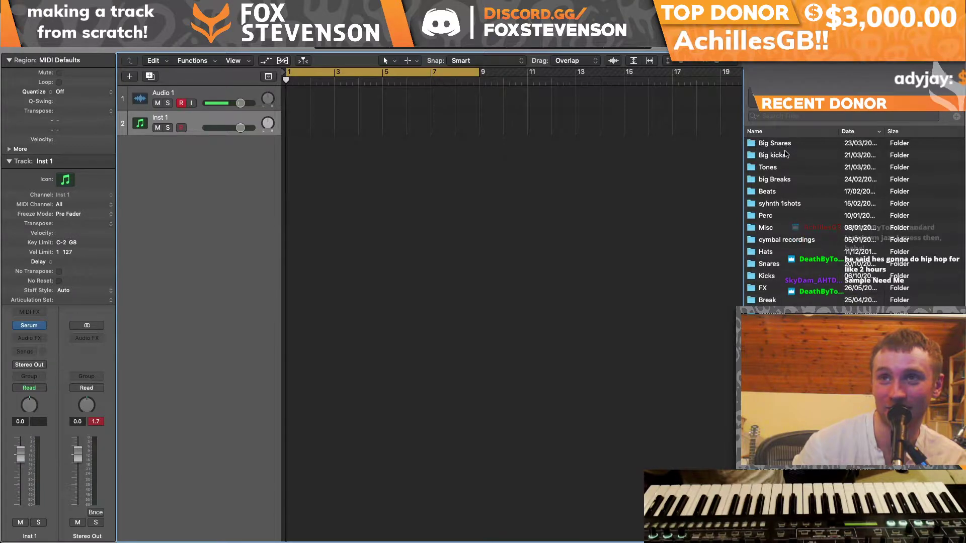
{"action": "double_click", "coordinate": [778, 182]}
{"action": "scroll", "coordinate": [799, 284], "scroll_direction": "down", "scroll_amount": 5}
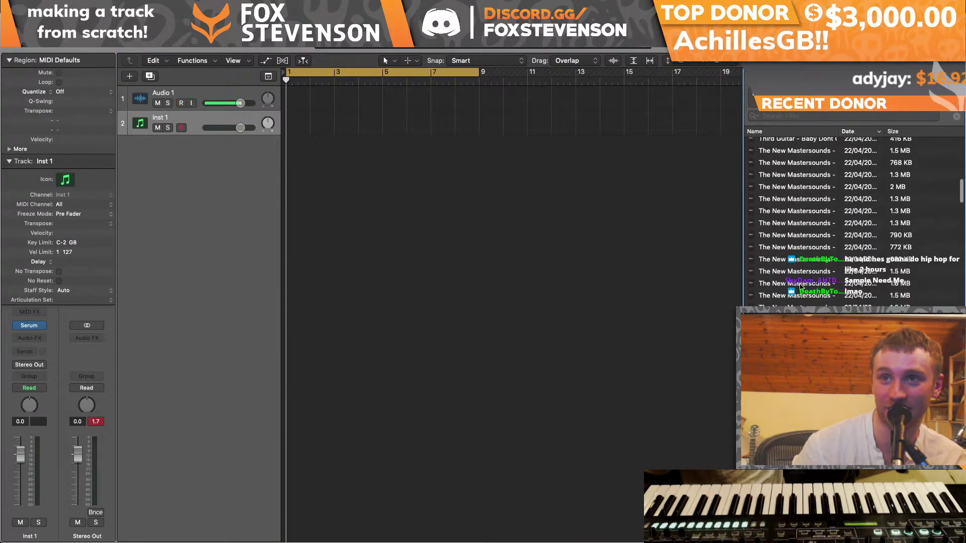
Step: Audition The New Mastersounds breaks and place Butter for Yo' Popcorn 2 on a new audio track at bar 1
{"action": "left_click", "coordinate": [801, 285]}
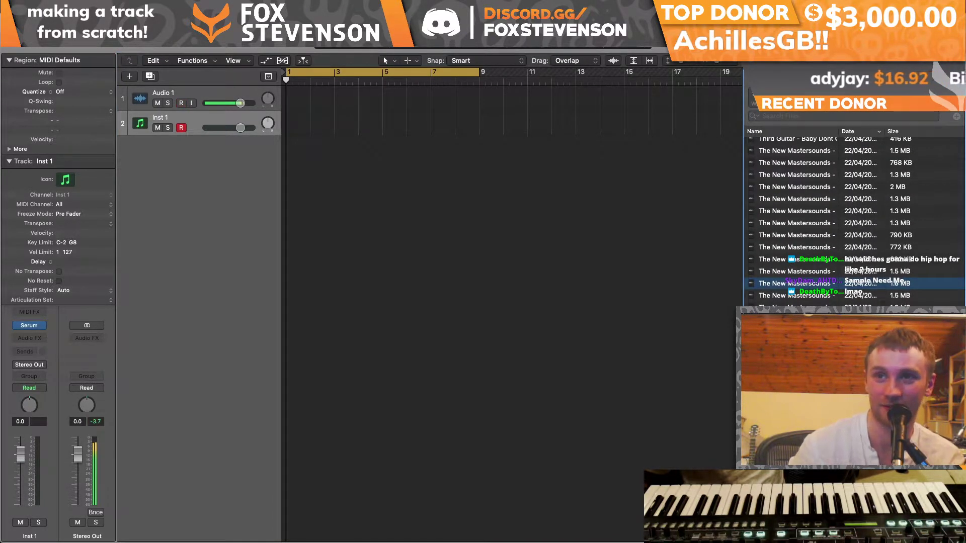
{"action": "key", "text": "Down"}
{"action": "key", "text": "Down"}
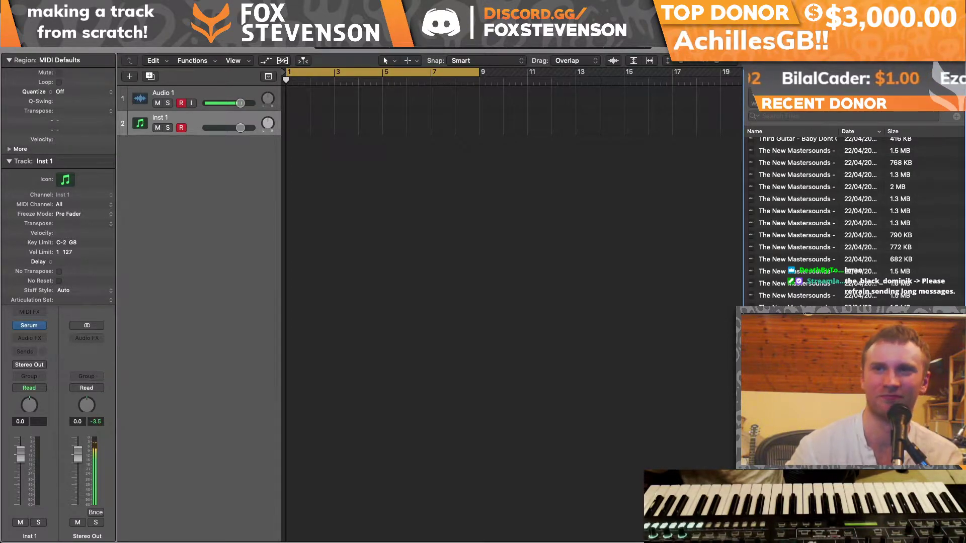
{"action": "left_click_drag", "start_coordinate": [800, 305], "coordinate": [253, 238]}
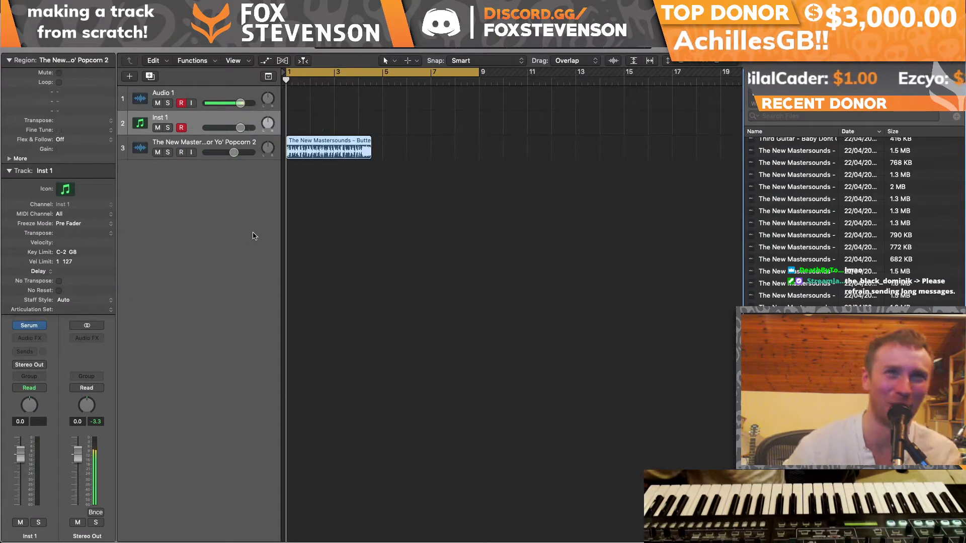
Step: Play the break and match its length to the grid so it spans exactly bars 1 to 5
{"action": "key", "text": "space"}
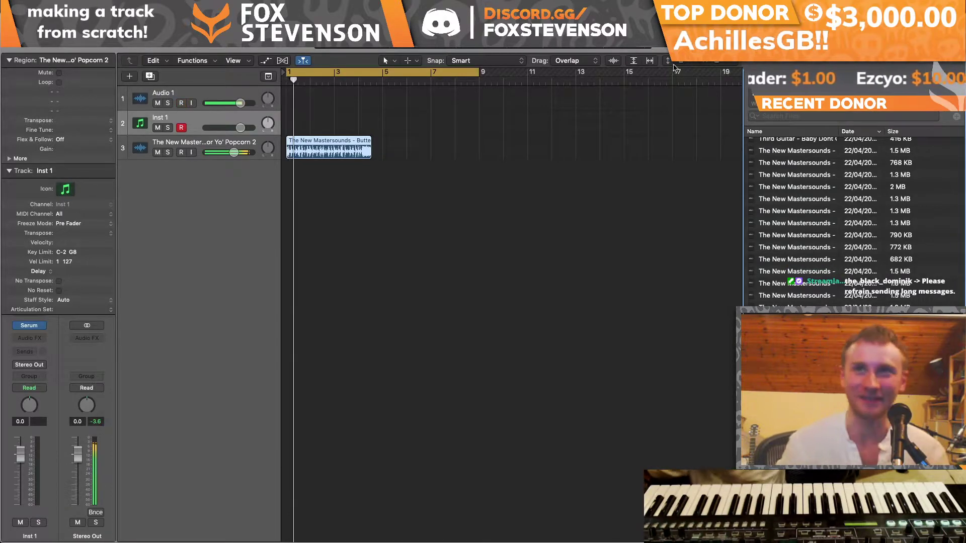
{"action": "scroll", "coordinate": [369, 215], "scroll_direction": "up", "scroll_amount": 5}
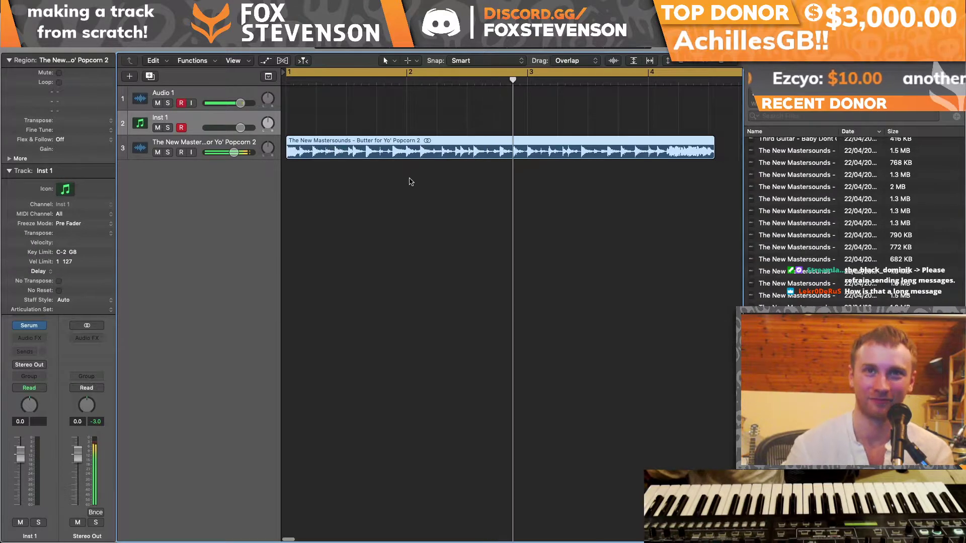
{"action": "left_click_drag", "start_coordinate": [725, 61], "coordinate": [713, 60]}
{"action": "key", "text": "t"}
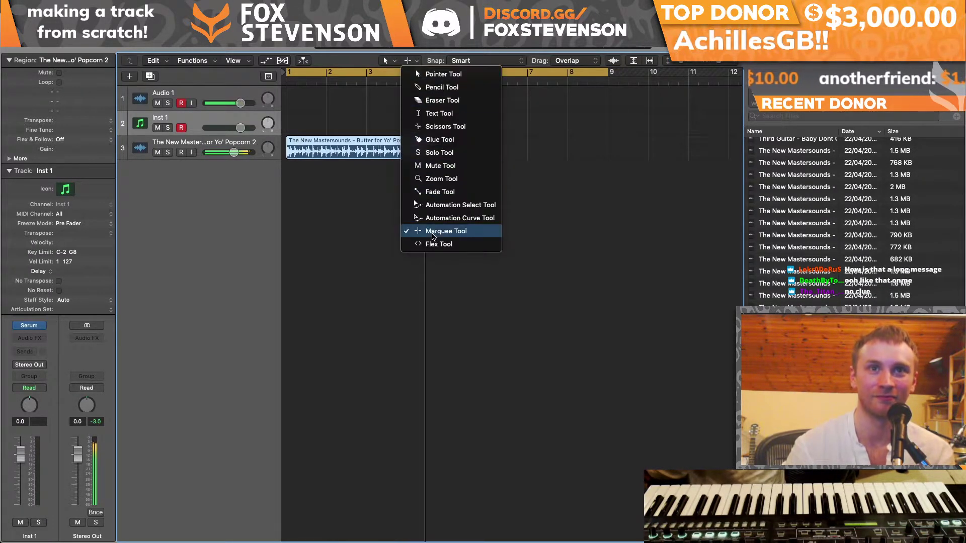
{"action": "left_click", "coordinate": [444, 75]}
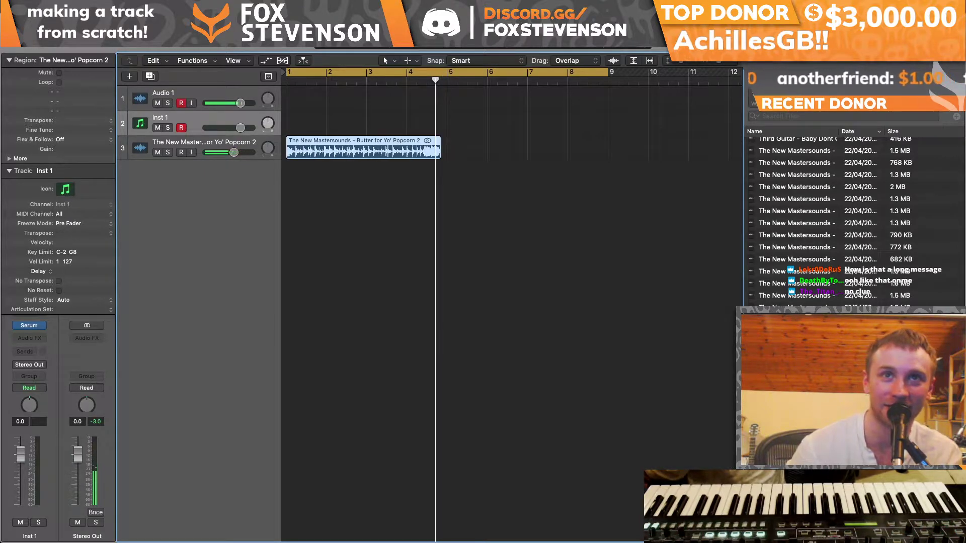
{"action": "key", "text": "Return"}
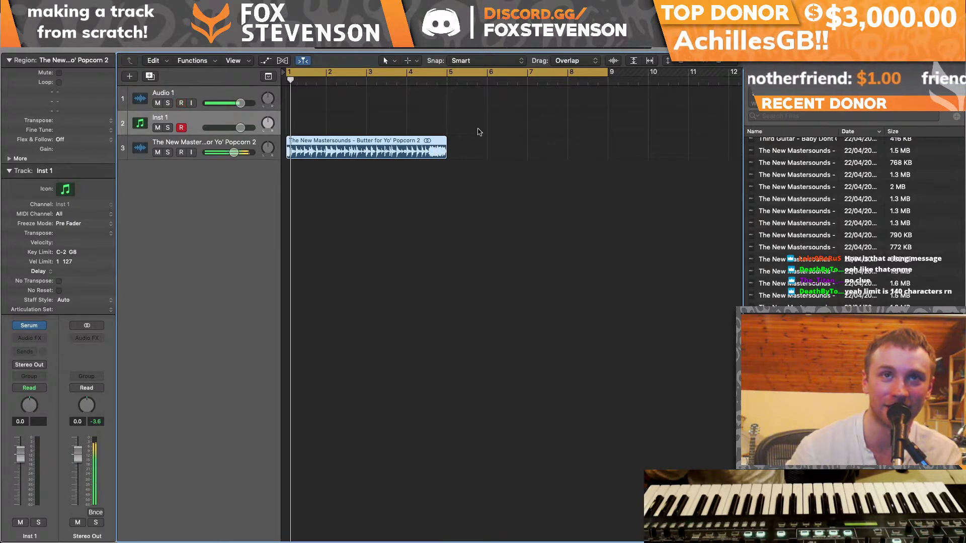
Step: Check the break's end against bar 5 and shorten the cycle range to bars 1 to 5
{"action": "key", "text": "super+Right"}
{"action": "key", "text": "super+Right"}
{"action": "key", "text": "super+Right"}
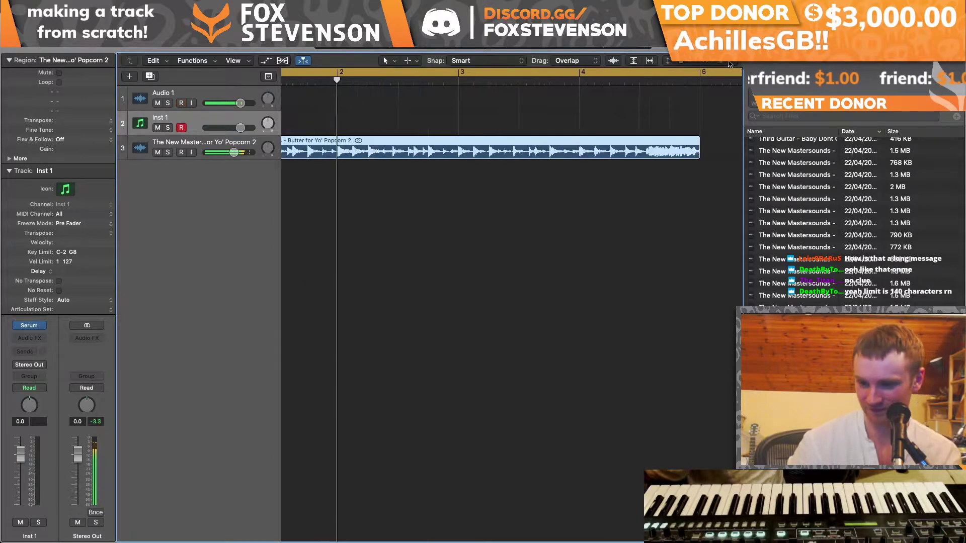
{"action": "left_click", "coordinate": [702, 142]}
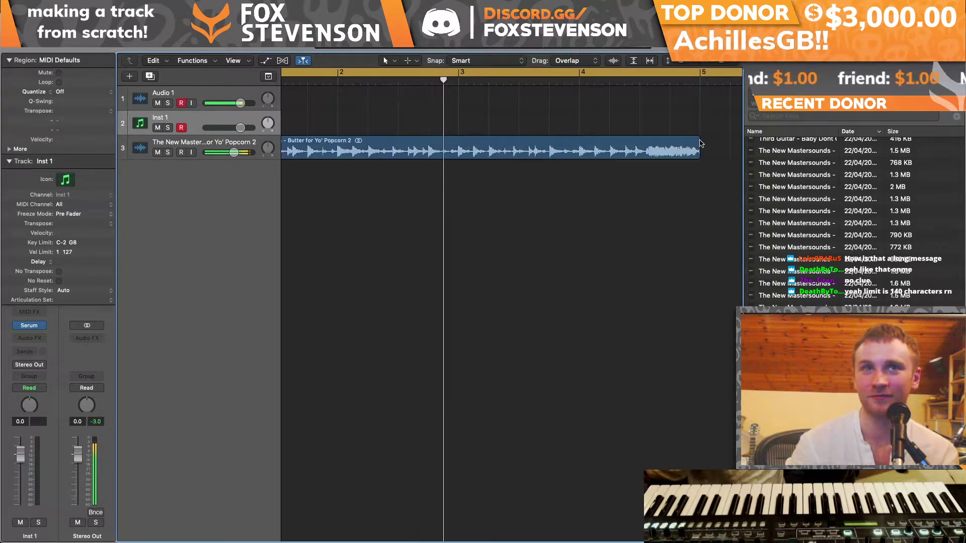
{"action": "scroll", "coordinate": [651, 143], "scroll_direction": "left", "scroll_amount": 3}
{"action": "left_click_drag", "start_coordinate": [719, 61], "coordinate": [704, 67]}
{"action": "left_click_drag", "start_coordinate": [607, 75], "coordinate": [439, 81]}
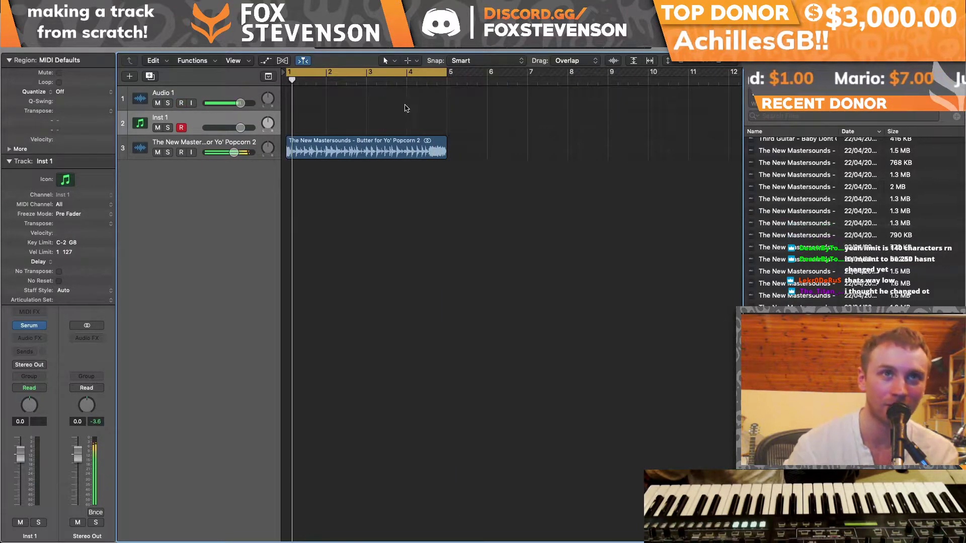
Step: Replace the last half bar of the break with a slice copied from elsewhere in the loop
{"action": "left_click_drag", "start_coordinate": [291, 151], "coordinate": [277, 154]}
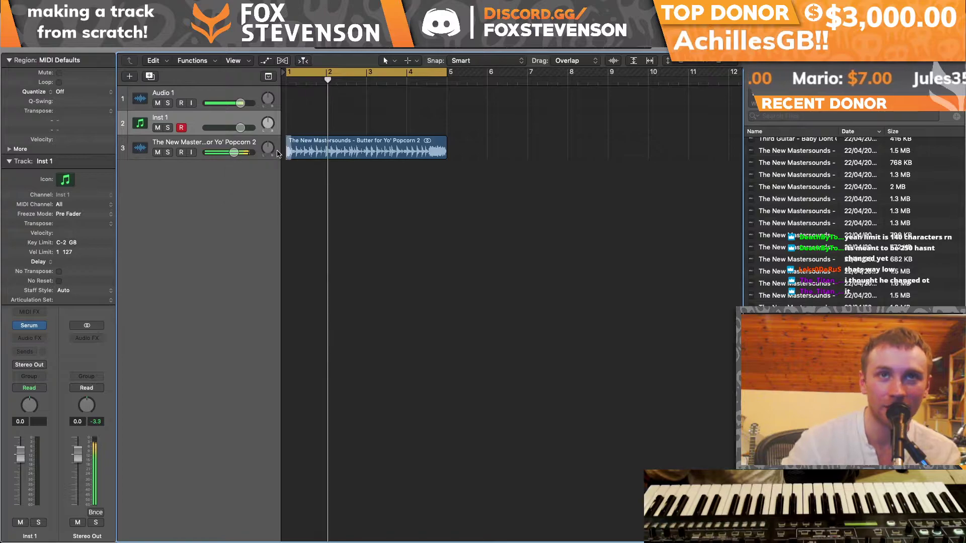
{"action": "left_click_drag", "start_coordinate": [426, 133], "coordinate": [479, 155]}
{"action": "key", "text": "Delete"}
{"action": "left_click_drag", "start_coordinate": [346, 111], "coordinate": [435, 150]}
{"action": "key", "text": "Return"}
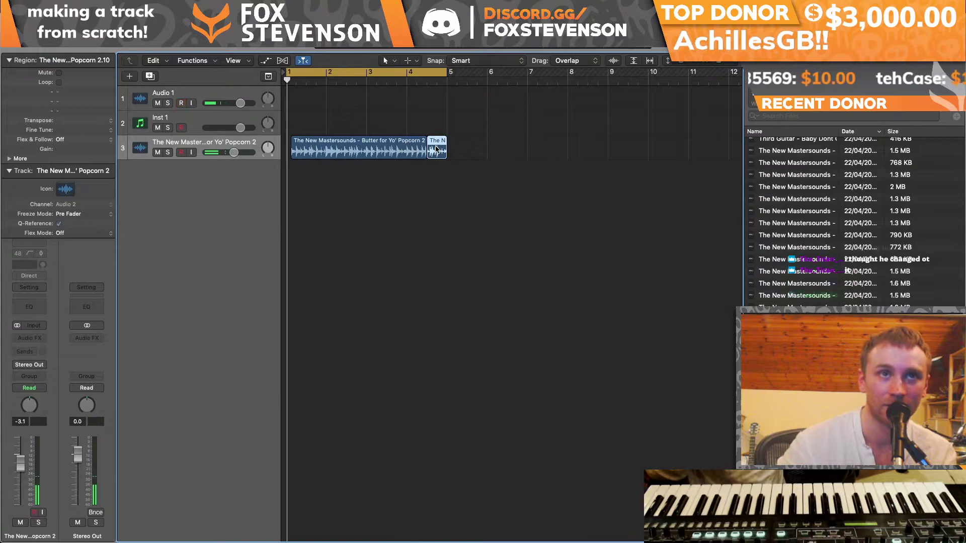
Step: Fill the gap at the start of the break with a copied slice at bar 1 and play the loop
{"action": "mouse_move", "coordinate": [292, 154]}
{"action": "left_mouse_down"}
{"action": "mouse_move", "coordinate": [333, 149]}
{"action": "mouse_move", "coordinate": [290, 149]}
{"action": "left_mouse_up"}
{"action": "left_click", "coordinate": [328, 141], "text": "super"}
{"action": "key", "text": "space"}
{"action": "left_click", "coordinate": [356, 210]}
{"action": "key", "text": "space"}
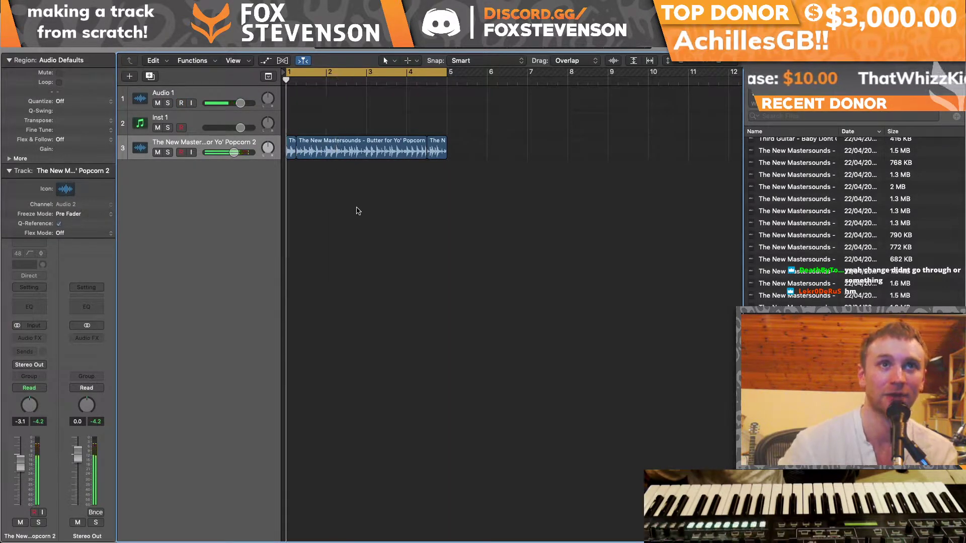
Step: Clear the second half of the first beat in bar 2 of the break
{"action": "key", "text": "space"}
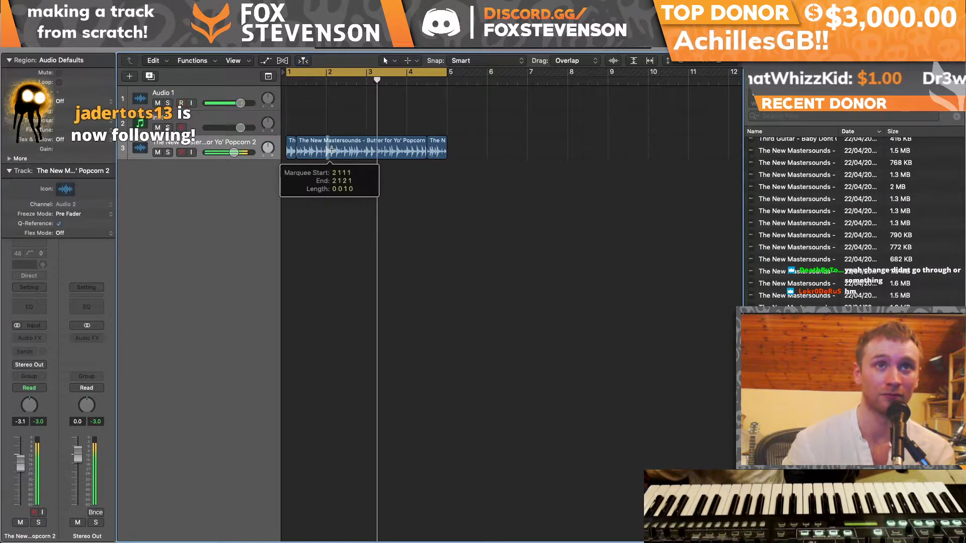
{"action": "key", "text": "BackSpace"}
{"action": "left_click_drag", "start_coordinate": [366, 153], "coordinate": [331, 153]}
{"action": "left_click_drag", "start_coordinate": [502, 148], "coordinate": [337, 156]}
{"action": "left_click", "coordinate": [340, 124]}
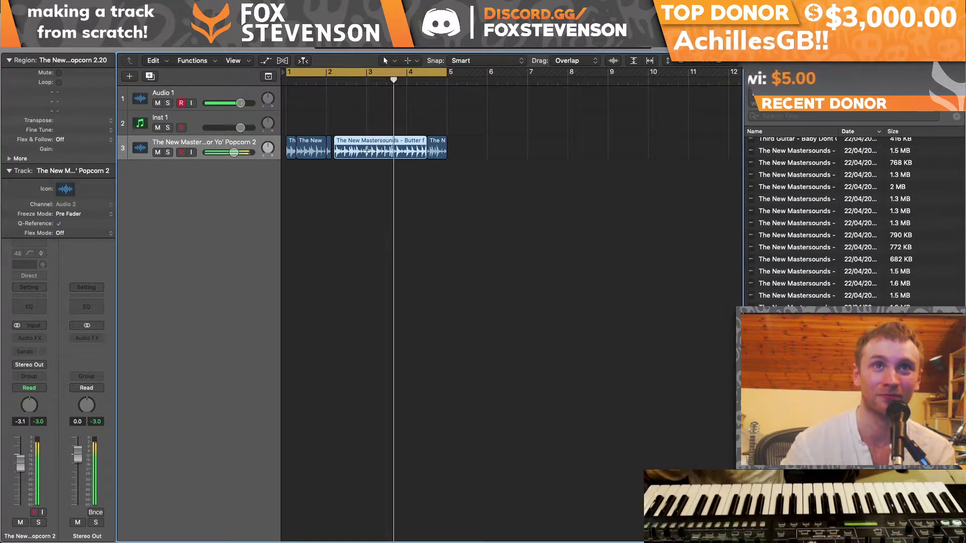
Step: Fill the gap in bar 2 with the half-beat slice copied from the matching spot in bar 3
{"action": "left_click", "coordinate": [372, 150]}
{"action": "left_click", "coordinate": [374, 153]}
{"action": "left_click_drag", "start_coordinate": [374, 153], "coordinate": [333, 153]}
{"action": "left_click_drag", "start_coordinate": [473, 154], "coordinate": [291, 146]}
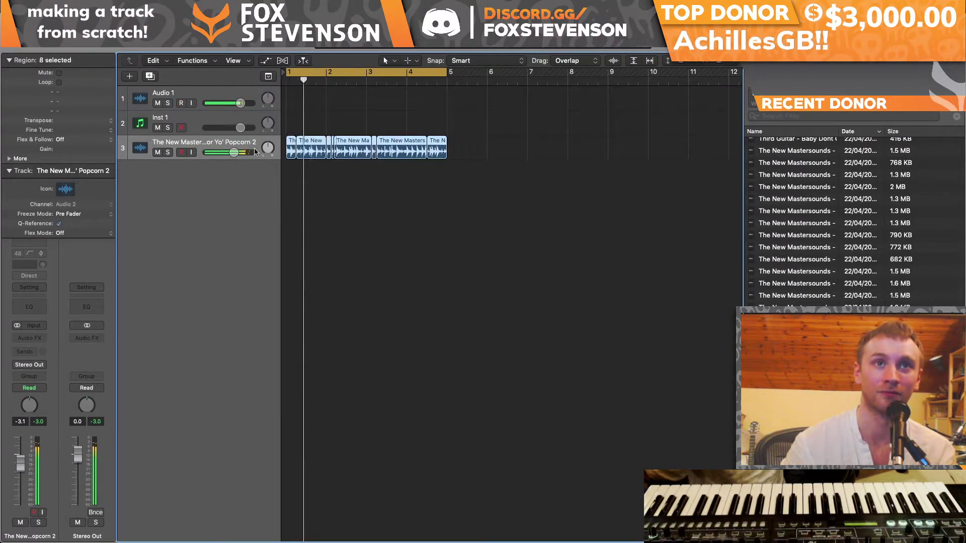
{"action": "left_click_drag", "start_coordinate": [719, 61], "coordinate": [732, 61]}
{"action": "key", "text": "super+Right"}
{"action": "left_click", "coordinate": [489, 159]}
{"action": "left_click_drag", "start_coordinate": [483, 158], "coordinate": [488, 159]}
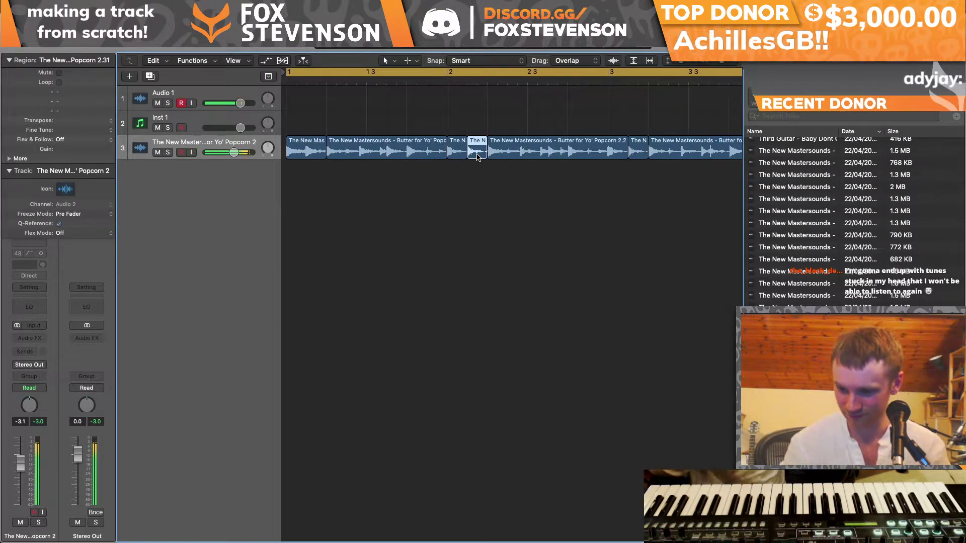
Step: Join all eight break regions into one new audio file
{"action": "key", "text": "super+Left"}
{"action": "key", "text": "super+Left"}
{"action": "key", "text": "super+Left"}
{"action": "left_click_drag", "start_coordinate": [615, 171], "coordinate": [268, 154]}
{"action": "key", "text": "super+j"}
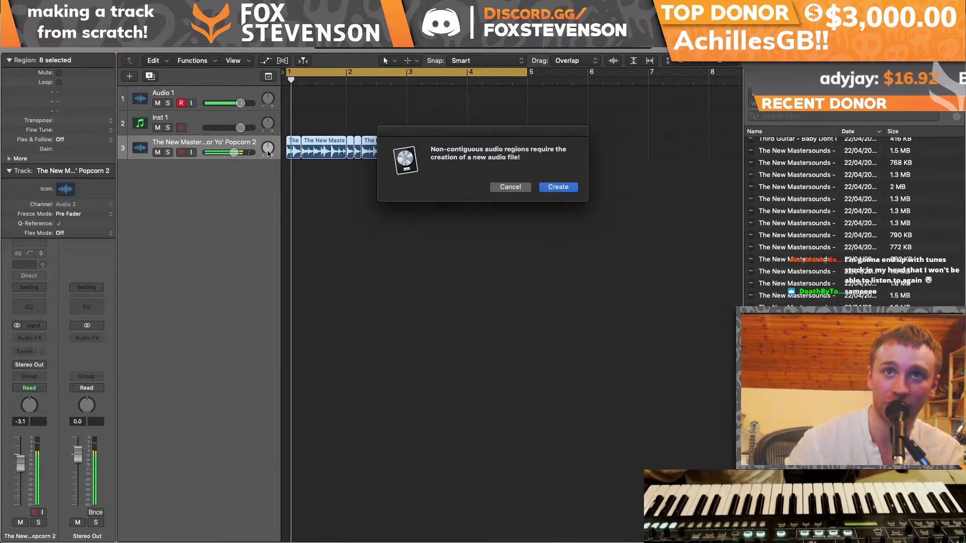
{"action": "key", "text": "Return"}
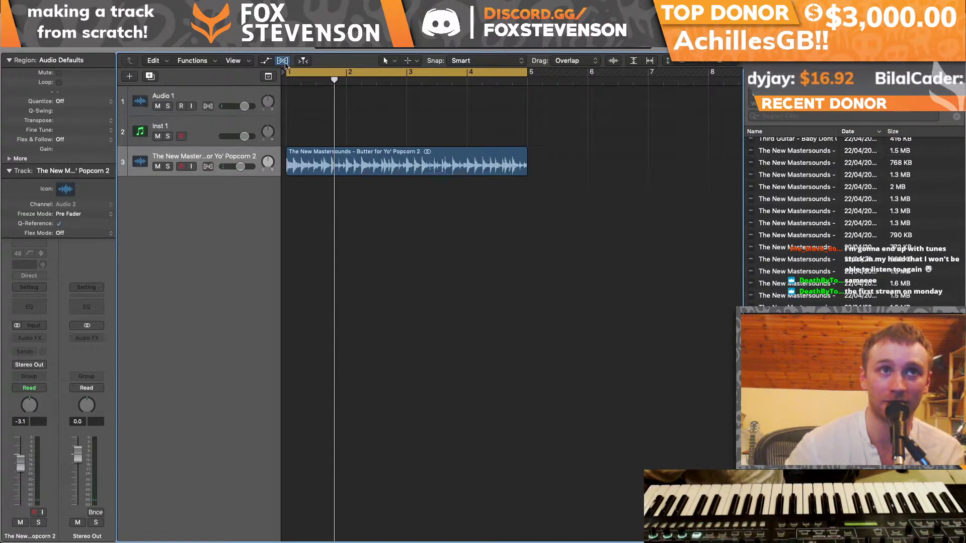
Step: Enable flex on the break track in Speed (FX) mode and play the loop
{"action": "key", "text": "super+f"}
{"action": "left_click", "coordinate": [204, 197]}
{"action": "left_click", "coordinate": [204, 228]}
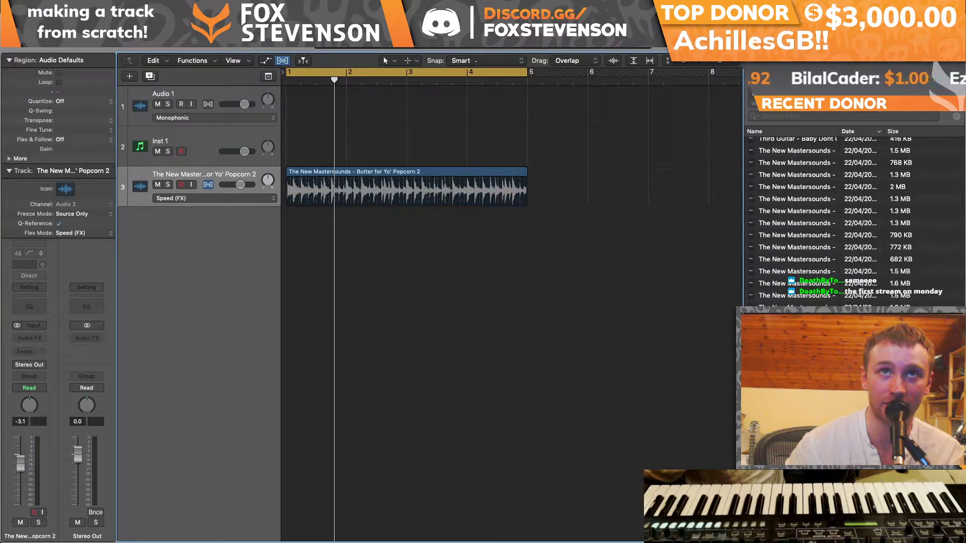
{"action": "key", "text": "space"}
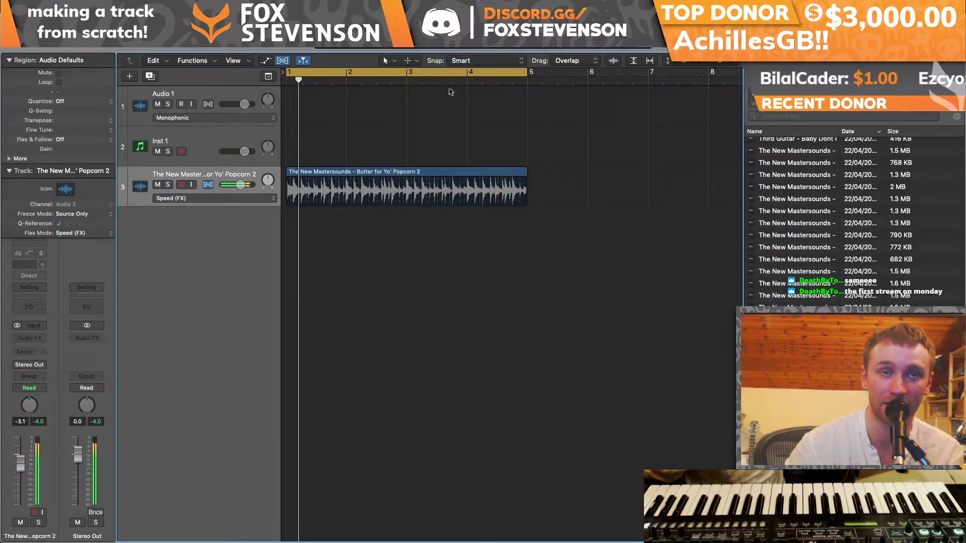
Step: Bounce the flexed break region in place to a new track with Overload Protection Only normalization
{"action": "right_click", "coordinate": [404, 174]}
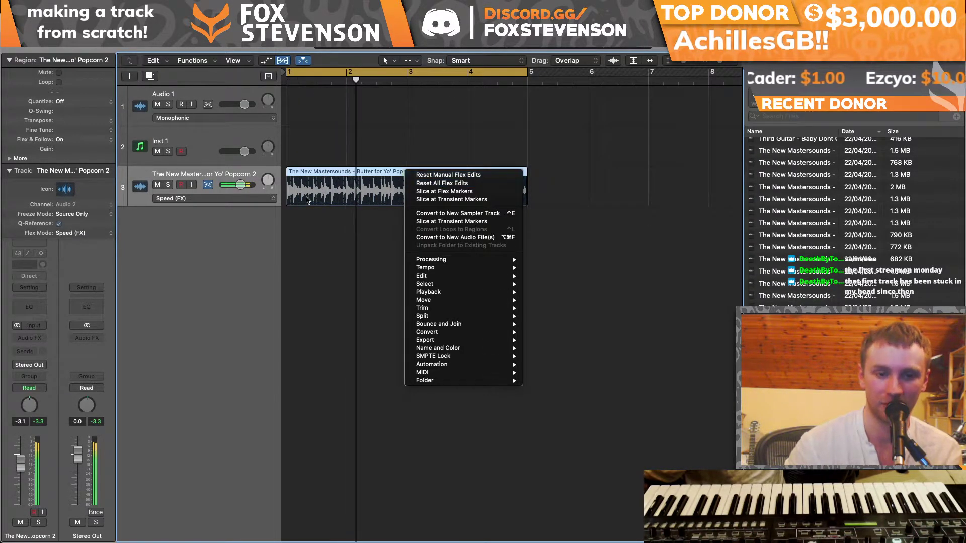
{"action": "left_click", "coordinate": [301, 215]}
{"action": "key", "text": "ctrl+b"}
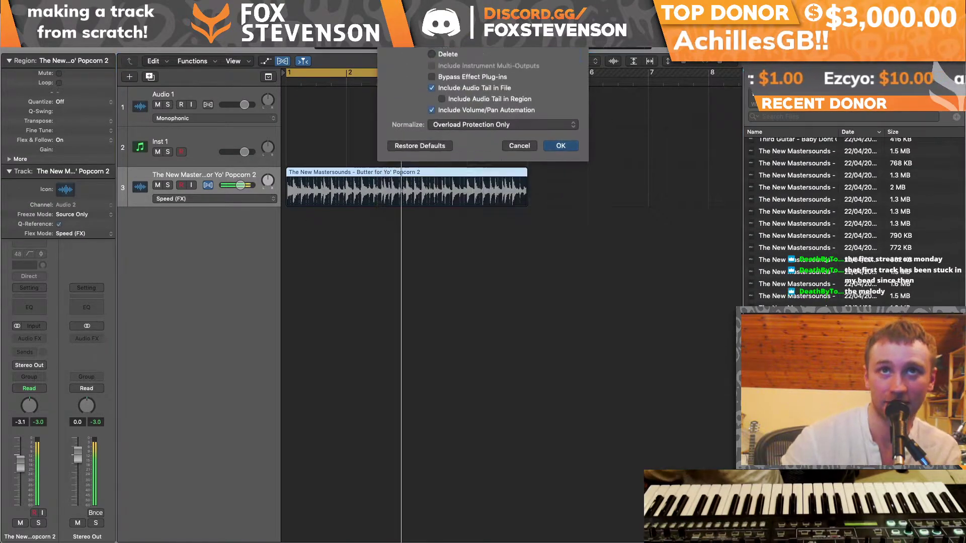
{"action": "key", "text": "Return"}
{"action": "key", "text": "space"}
Step: Delete the muted original break region and select the bounced break's track
{"action": "left_click", "coordinate": [323, 172]}
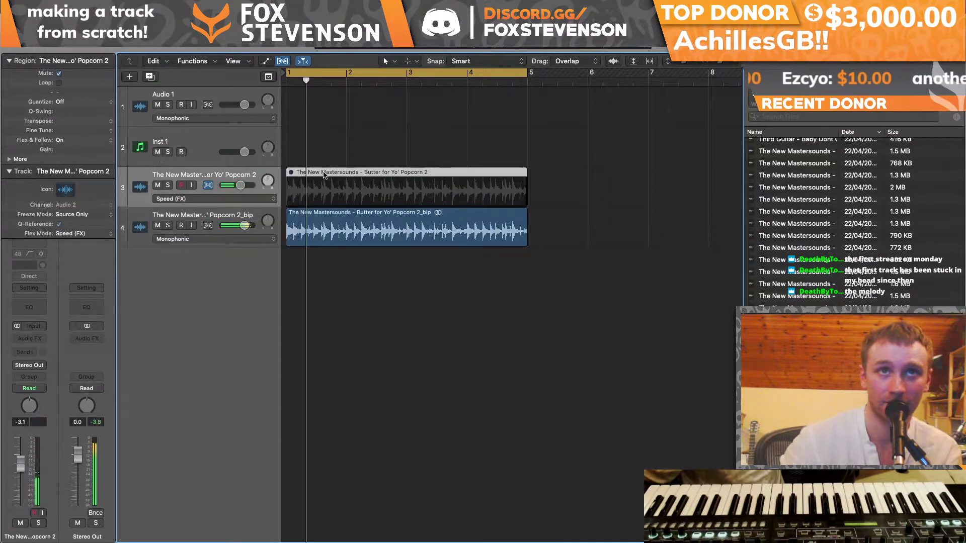
{"action": "key", "text": "BackSpace"}
{"action": "left_click", "coordinate": [260, 216]}
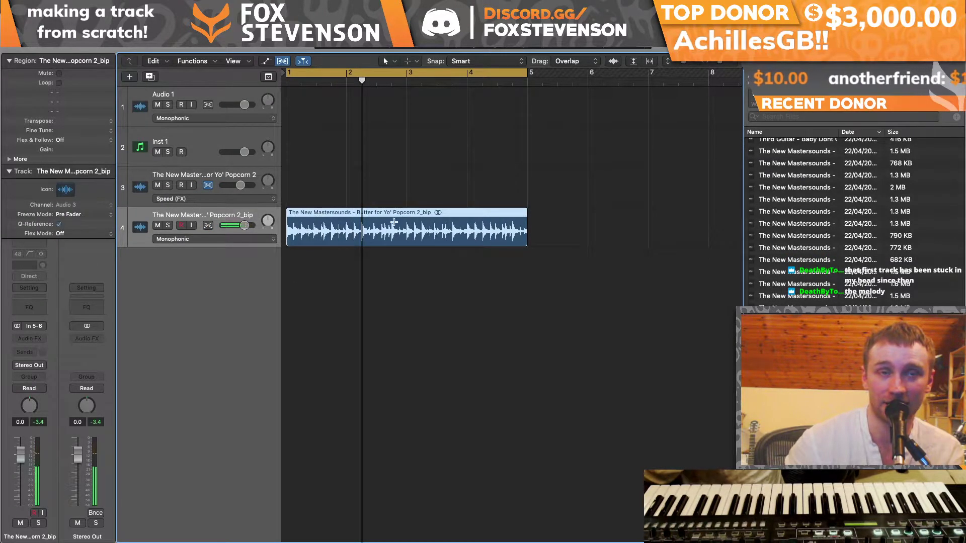
Step: Cut the bounced break into equal one-beat slices across all four bars with the Scissors tool
{"action": "left_click", "coordinate": [301, 79]}
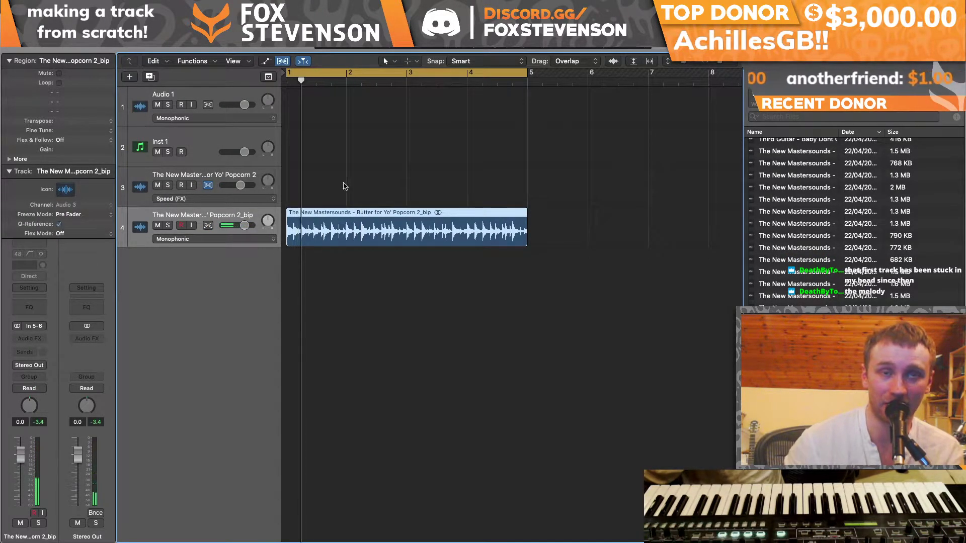
{"action": "key", "text": "t"}
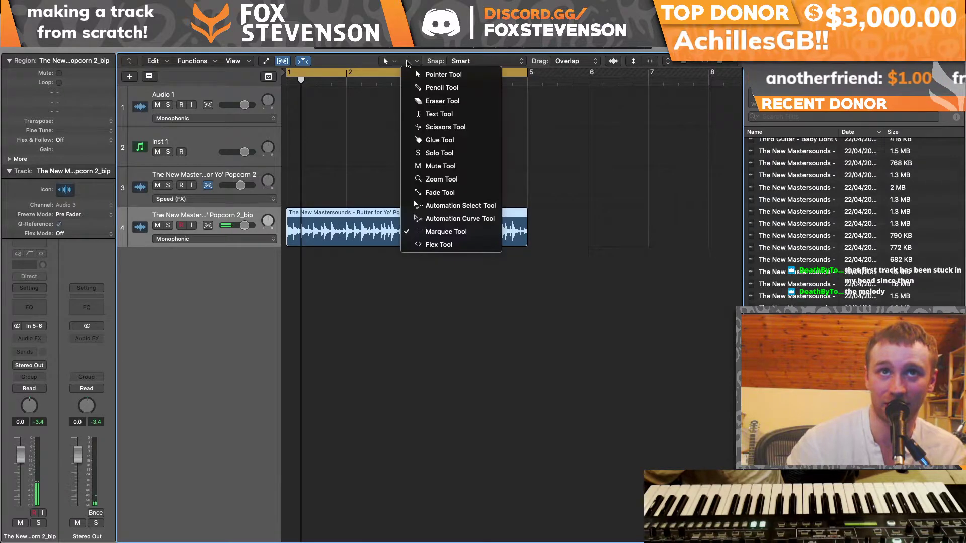
{"action": "left_click", "coordinate": [430, 132], "text": "super"}
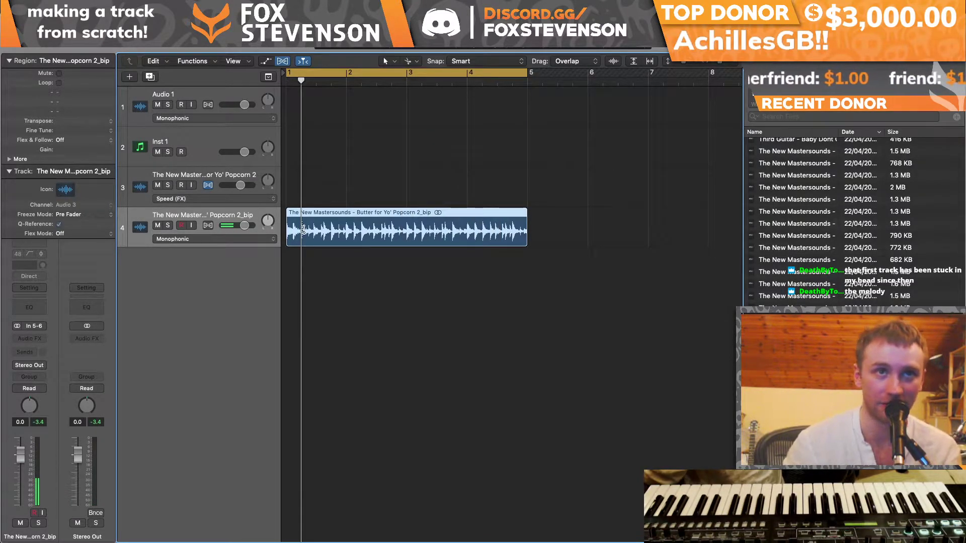
{"action": "left_click", "coordinate": [301, 231], "text": "super"}
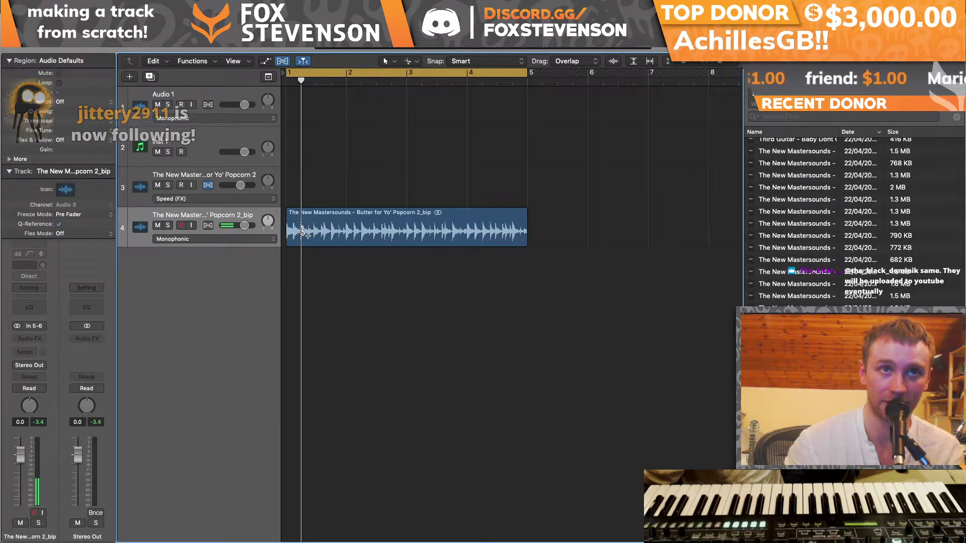
{"action": "left_click", "coordinate": [301, 232], "text": "alt+super"}
{"action": "left_click_drag", "start_coordinate": [565, 244], "coordinate": [295, 214]}
{"action": "left_click", "coordinate": [385, 151]}
{"action": "key", "text": "super+Right"}
{"action": "key", "text": "super+Right"}
{"action": "key", "text": "super+Right"}
{"action": "key", "text": "super+Right"}
{"action": "key", "text": "super+Right"}
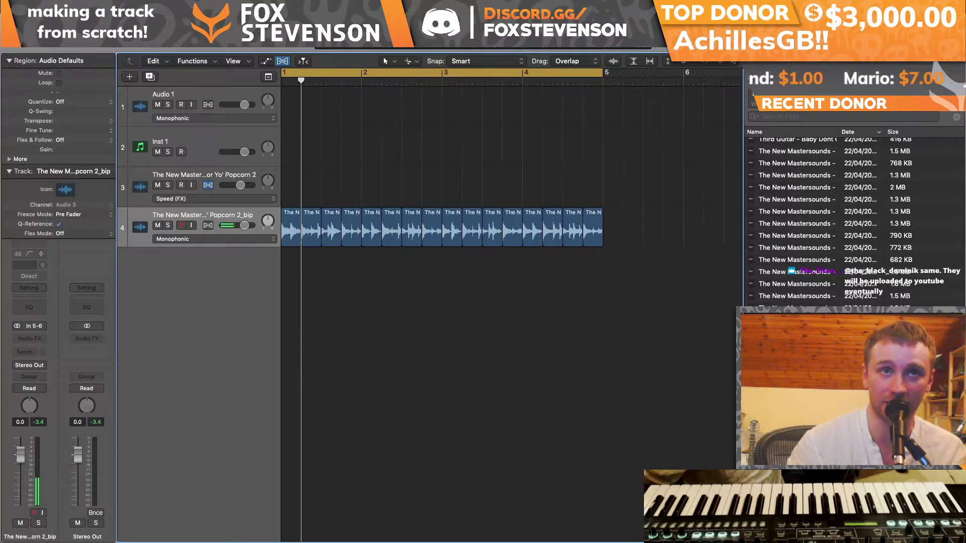
{"action": "scroll", "coordinate": [442, 270], "scroll_direction": "left", "scroll_amount": 3}
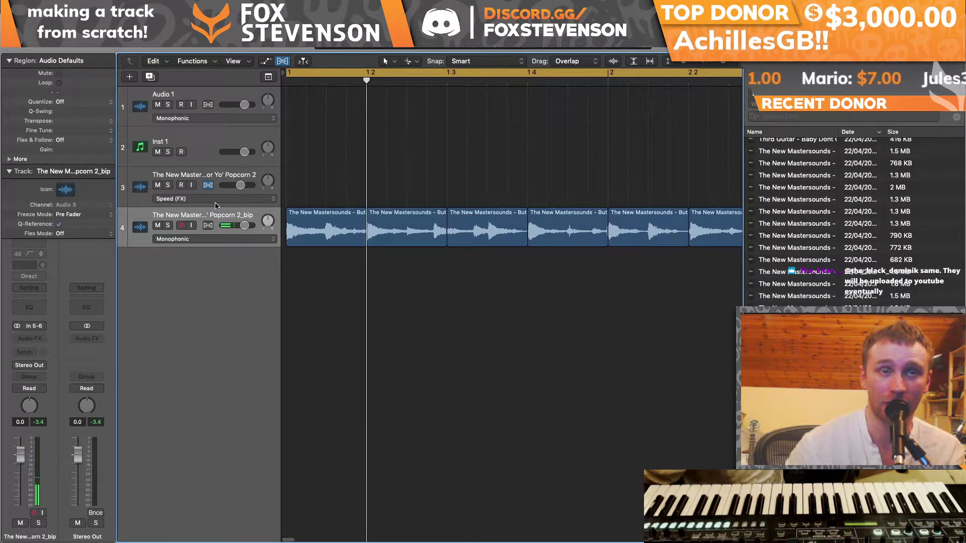
Step: Select all slices on the bounced break track, play them, and add a stereo MFreqShifter with the shift at about 64.52 Hz
{"action": "left_click", "coordinate": [192, 219]}
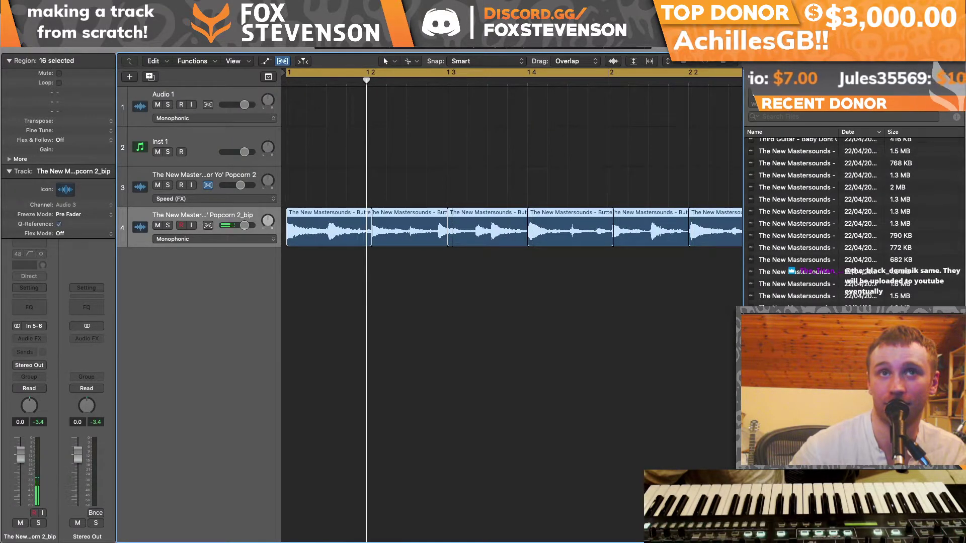
{"action": "key", "text": "space"}
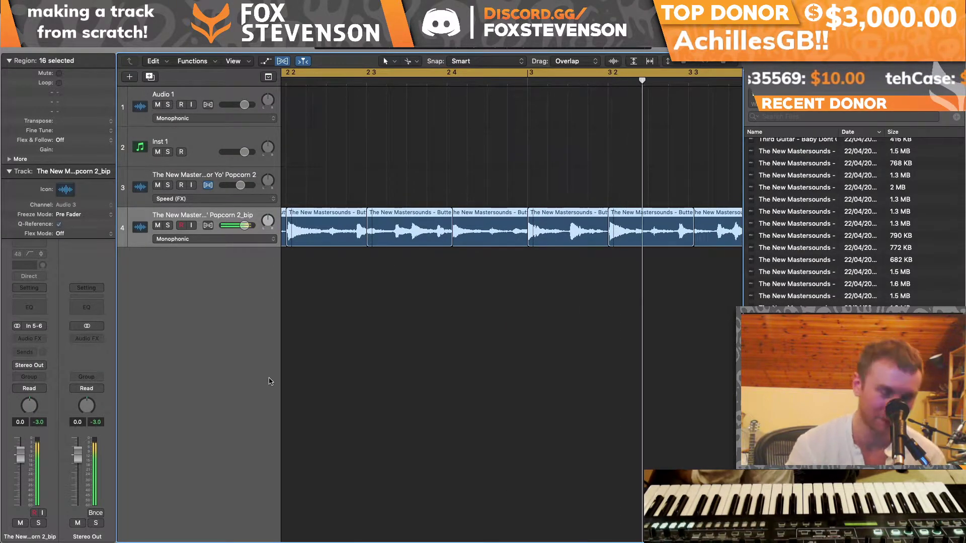
{"action": "left_click", "coordinate": [30, 339]}
{"action": "mouse_move", "coordinate": [75, 364]}
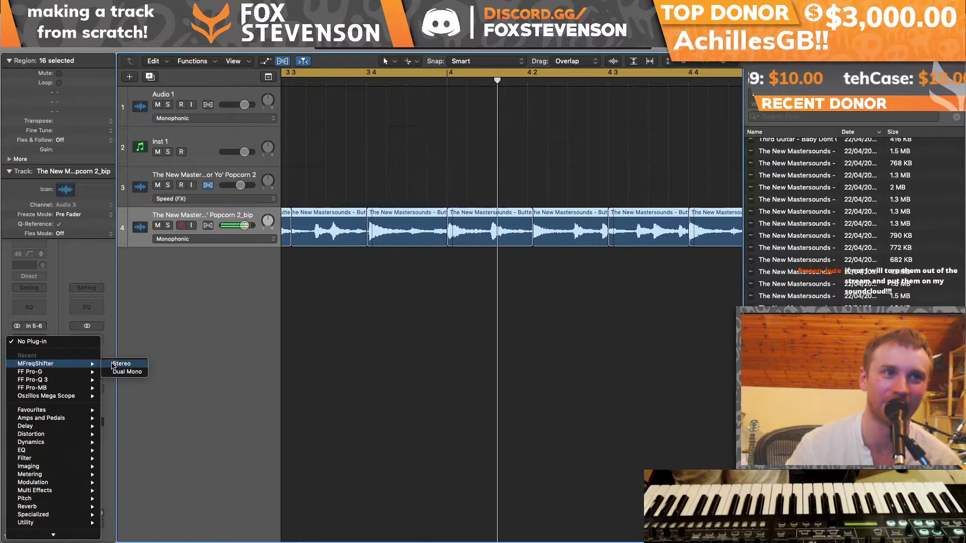
{"action": "left_click", "coordinate": [121, 364]}
{"action": "left_click_drag", "start_coordinate": [76, 94], "coordinate": [76, 89]}
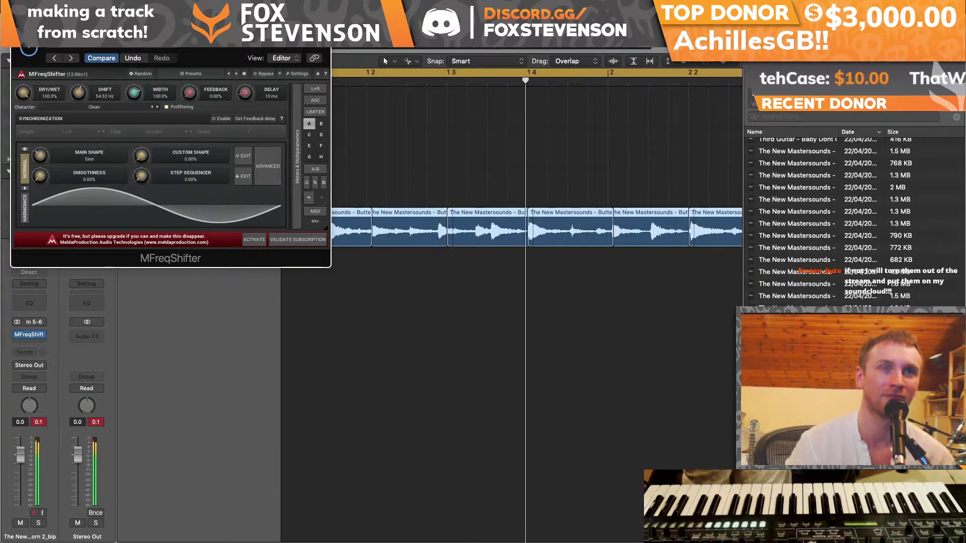
{"action": "key", "text": "super+w"}
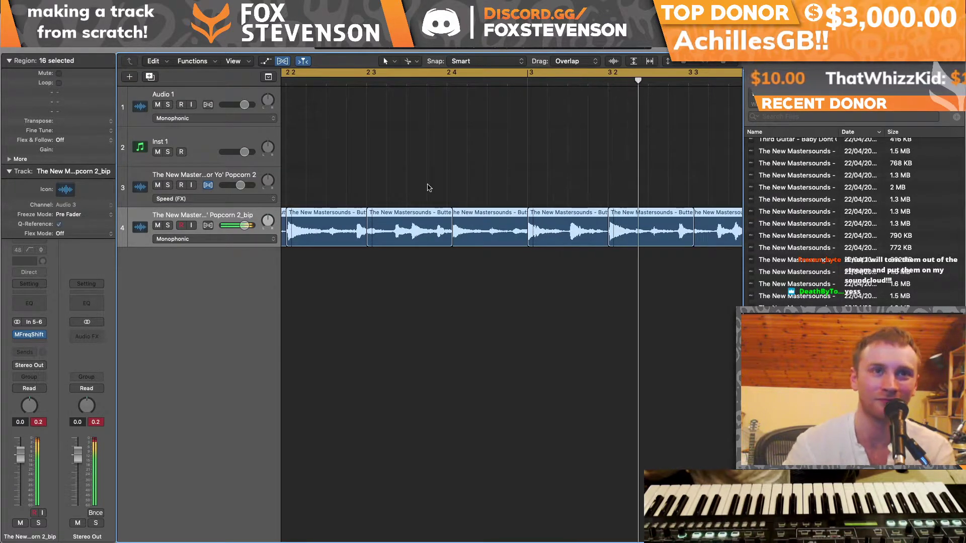
Step: Set the bounced break track's flex mode to Speed (FX) and undo the previous edits back to the unsliced region
{"action": "left_click", "coordinate": [257, 239]}
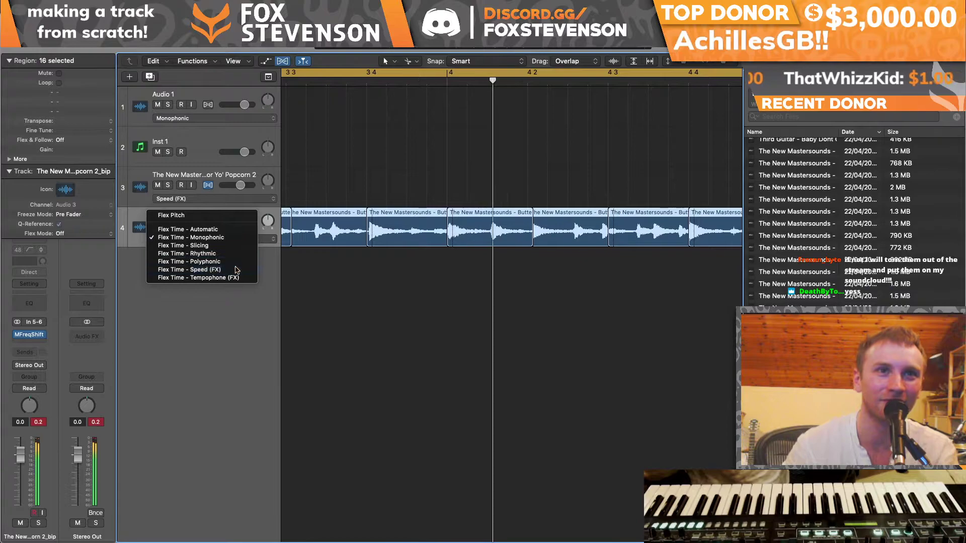
{"action": "left_click", "coordinate": [201, 265]}
{"action": "key", "text": "super+z"}
{"action": "key", "text": "super+z"}
{"action": "key", "text": "super+z"}
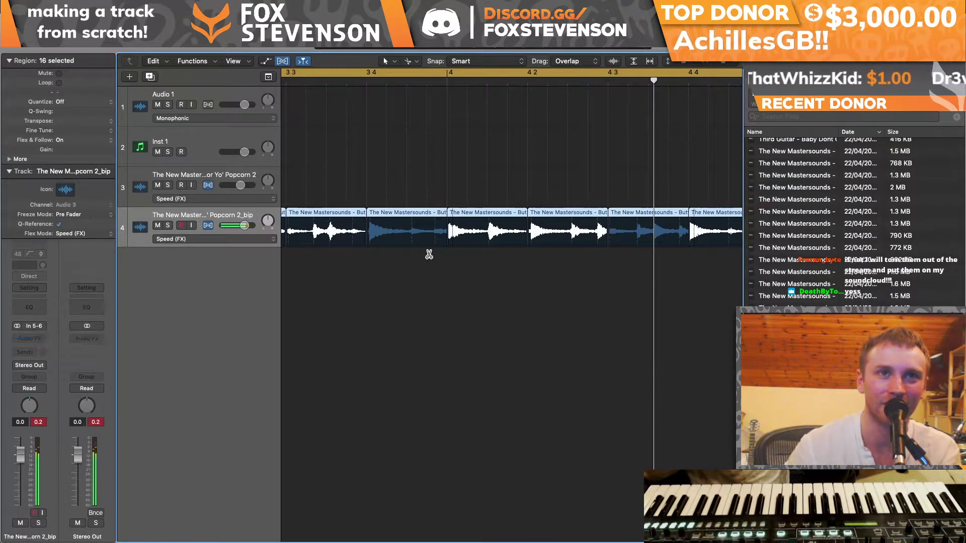
Step: With flex enabled on the track, divide the whole bounced break into equal one-beat slices again
{"action": "scroll", "coordinate": [429, 253], "scroll_direction": "left", "scroll_amount": 6}
{"action": "scroll", "coordinate": [429, 253], "scroll_direction": "left", "scroll_amount": 5}
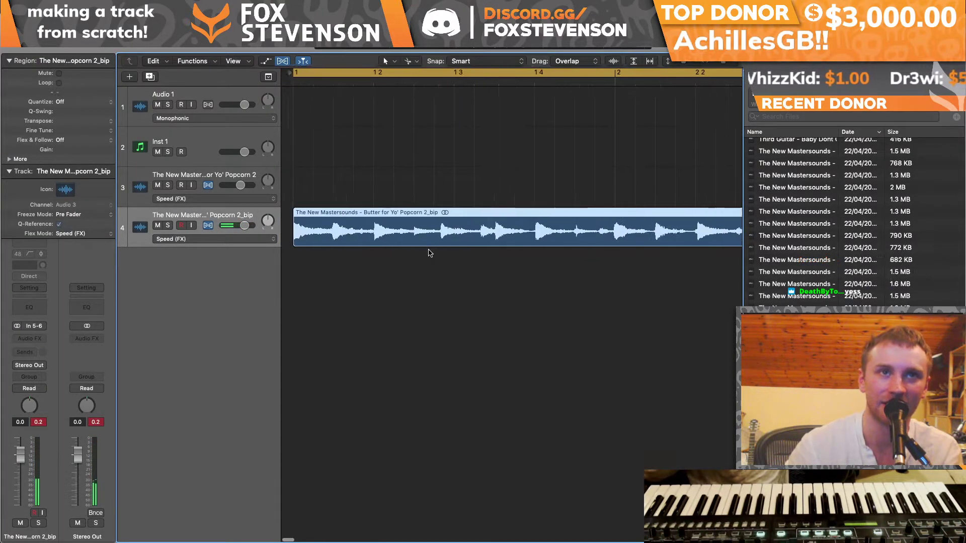
{"action": "left_click", "coordinate": [208, 226]}
{"action": "left_click", "coordinate": [364, 234], "text": "alt"}
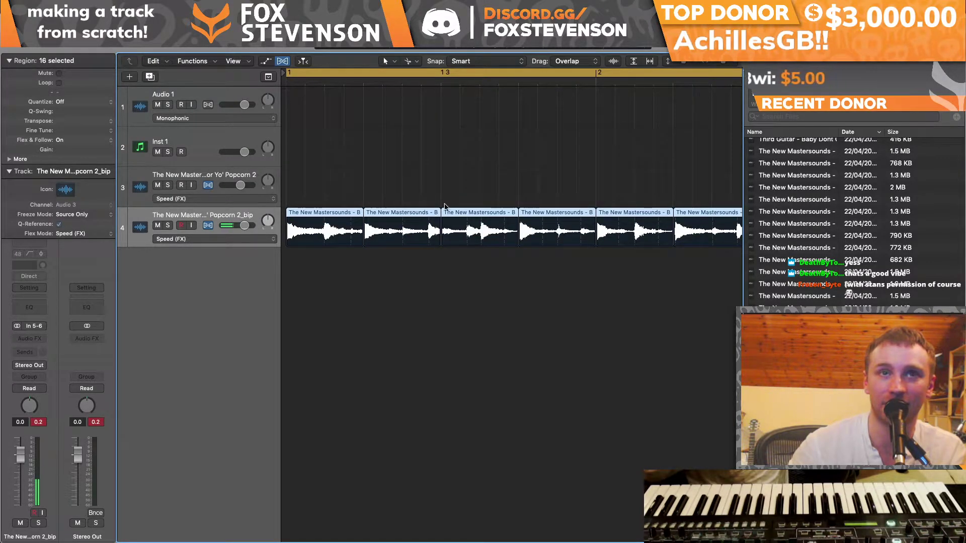
Step: Fine-tune the end of all 16 selected slices around bar 5, first lengthening and then shortening them slightly, and play the loop
{"action": "scroll", "coordinate": [709, 221], "scroll_direction": "right", "scroll_amount": 10}
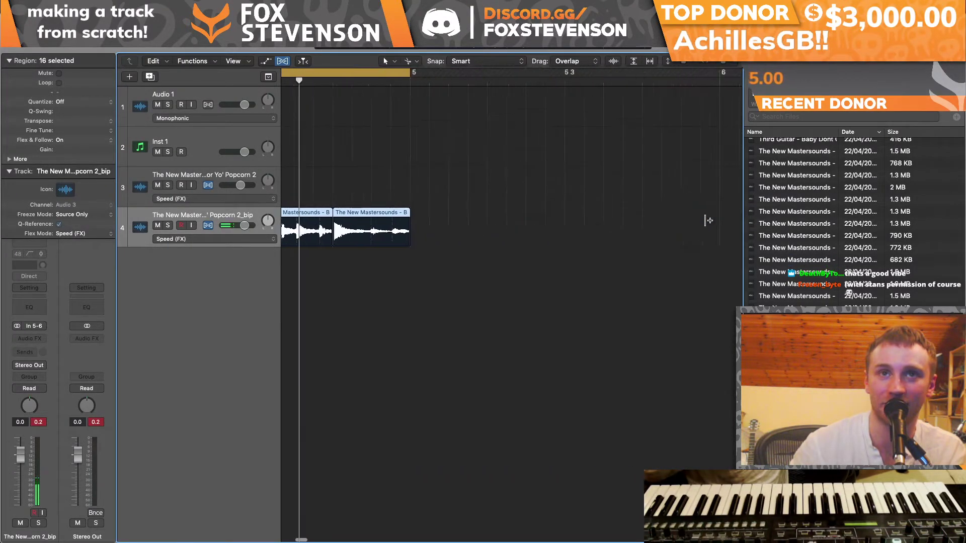
{"action": "left_click_drag", "start_coordinate": [408, 213], "coordinate": [412, 213]}
{"action": "key", "text": "space"}
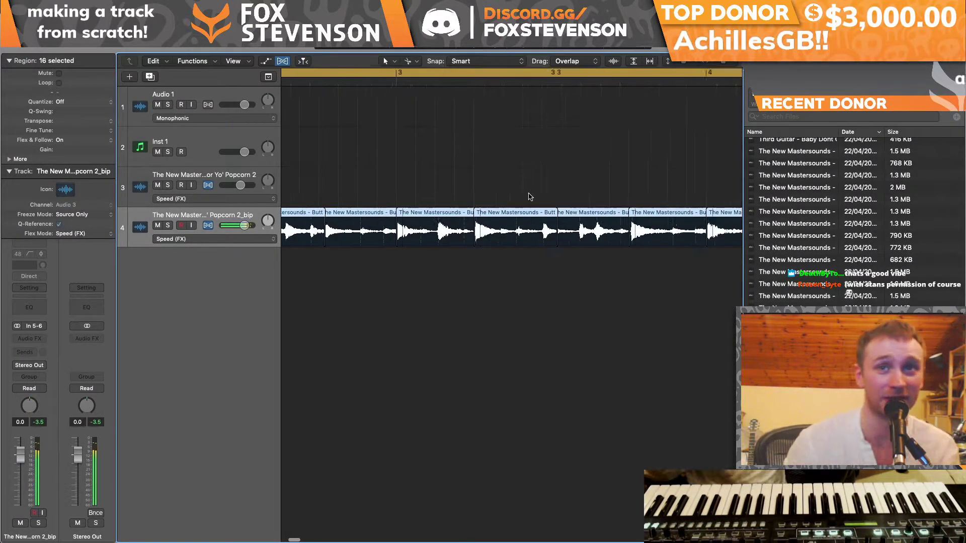
{"action": "scroll", "coordinate": [525, 207], "scroll_direction": "right", "scroll_amount": 10}
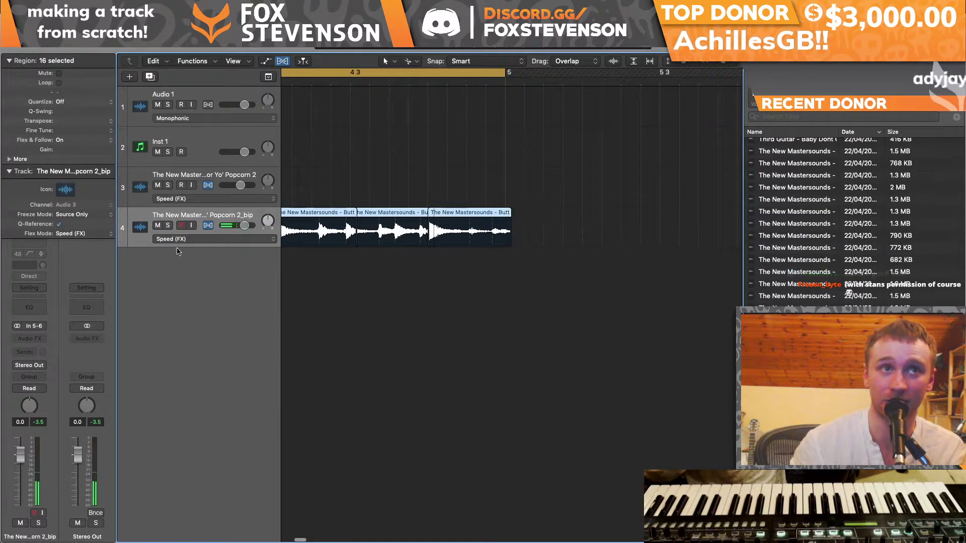
{"action": "left_click_drag", "start_coordinate": [510, 215], "coordinate": [507, 215]}
{"action": "key", "text": "space"}
{"action": "key", "text": "space"}
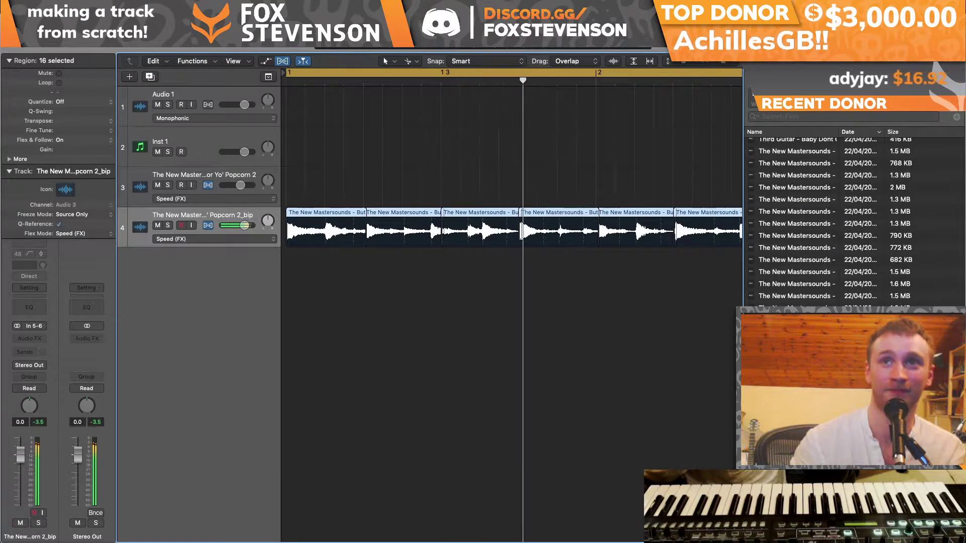
Step: Insert a stereo MFreqShifter on the sliced break track and raise its shift to about 70.78 Hz
{"action": "left_click", "coordinate": [717, 62]}
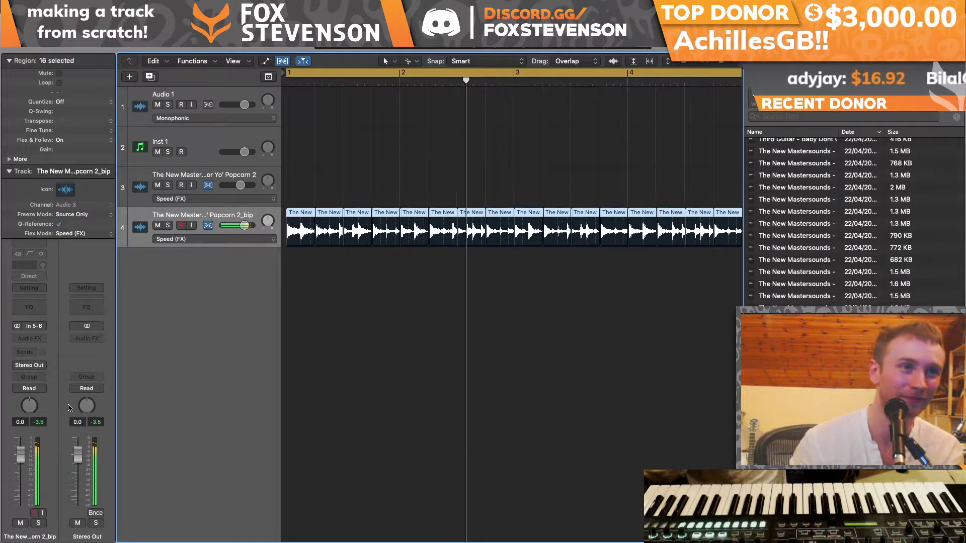
{"action": "left_click", "coordinate": [29, 338]}
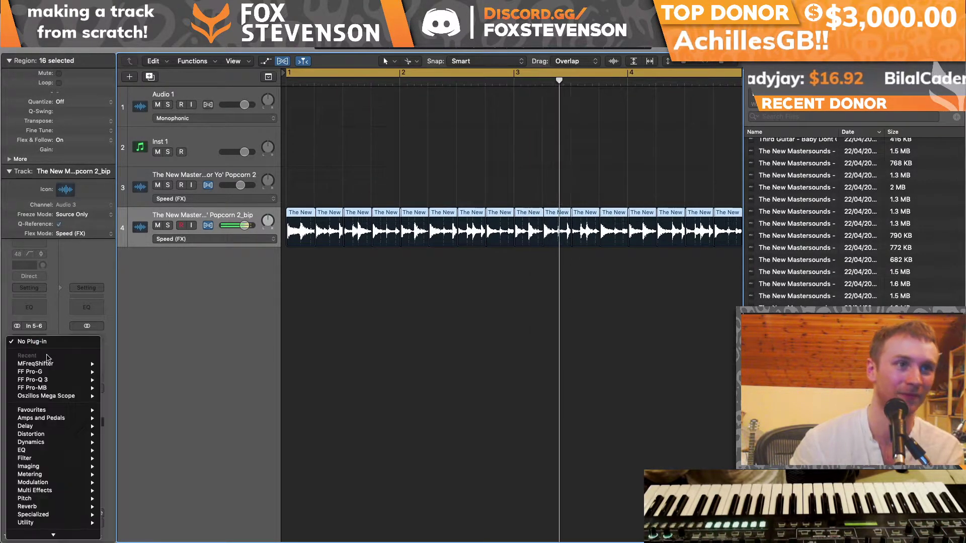
{"action": "mouse_move", "coordinate": [76, 363]}
{"action": "left_click", "coordinate": [121, 364]}
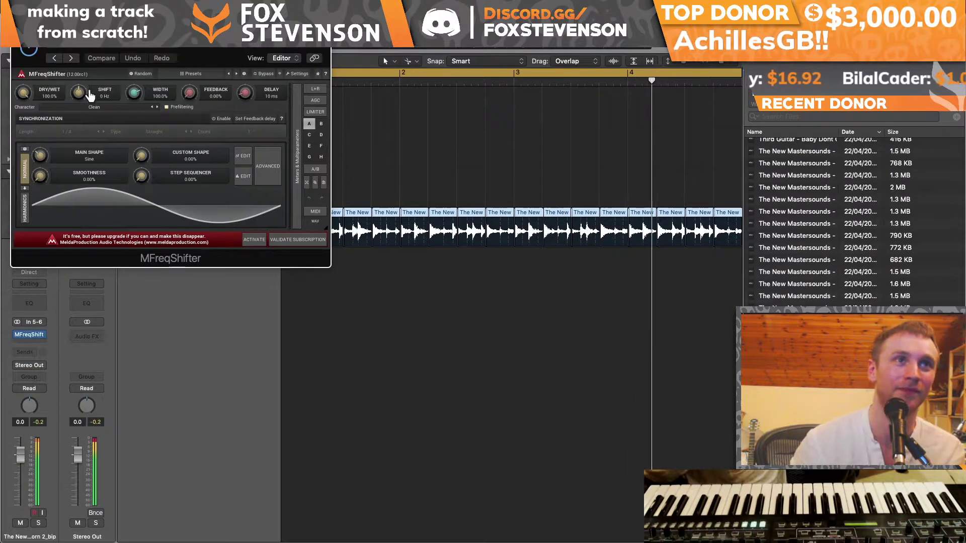
{"action": "left_click_drag", "start_coordinate": [89, 93], "coordinate": [89, 85]}
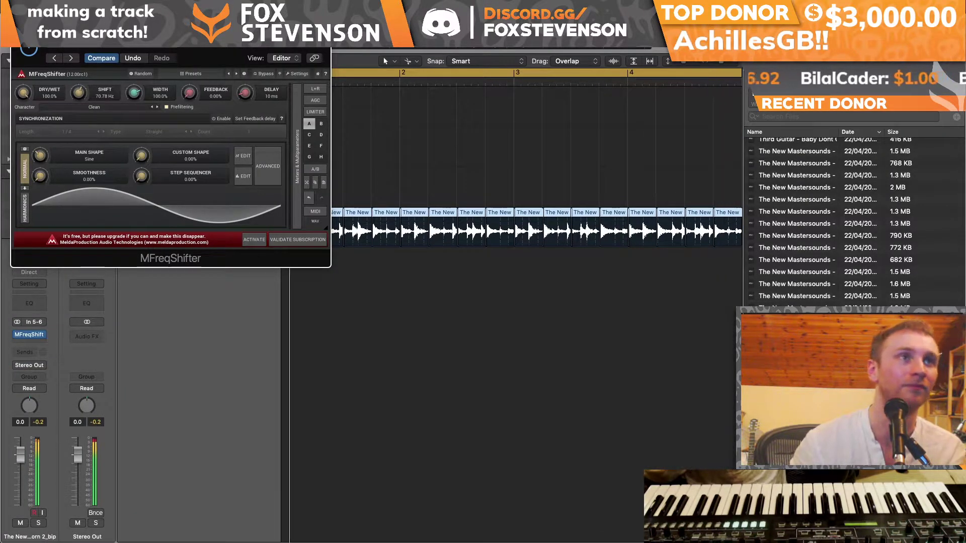
{"action": "left_click", "coordinate": [18, 29]}
Step: Browse from the home folder into !ALL HITS, sort by newest date, and open the Big kicks folder
{"action": "left_click", "coordinate": [814, 116]}
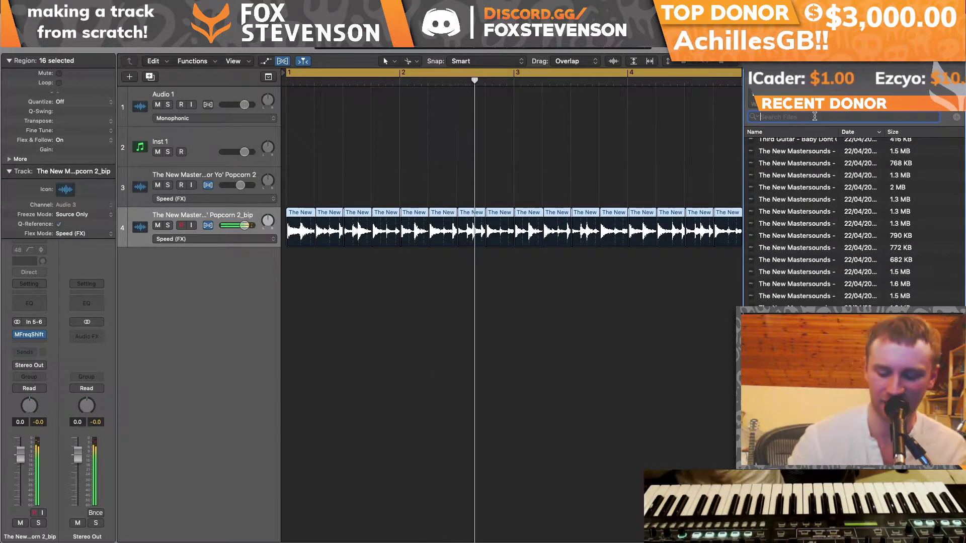
{"action": "key", "text": "super+shift+h"}
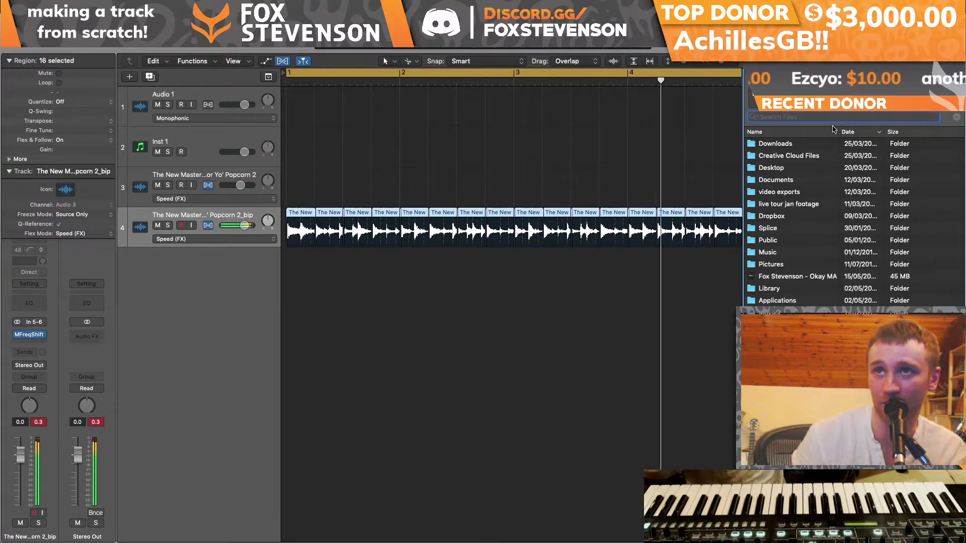
{"action": "left_click", "coordinate": [848, 132]}
{"action": "double_click", "coordinate": [794, 146]}
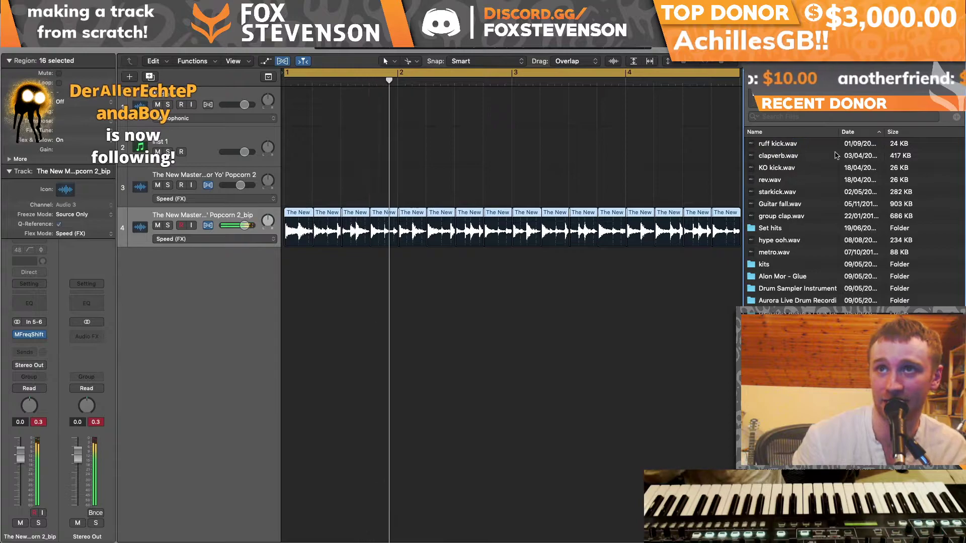
{"action": "left_click", "coordinate": [848, 132]}
{"action": "left_click", "coordinate": [785, 144]}
{"action": "double_click", "coordinate": [776, 156]}
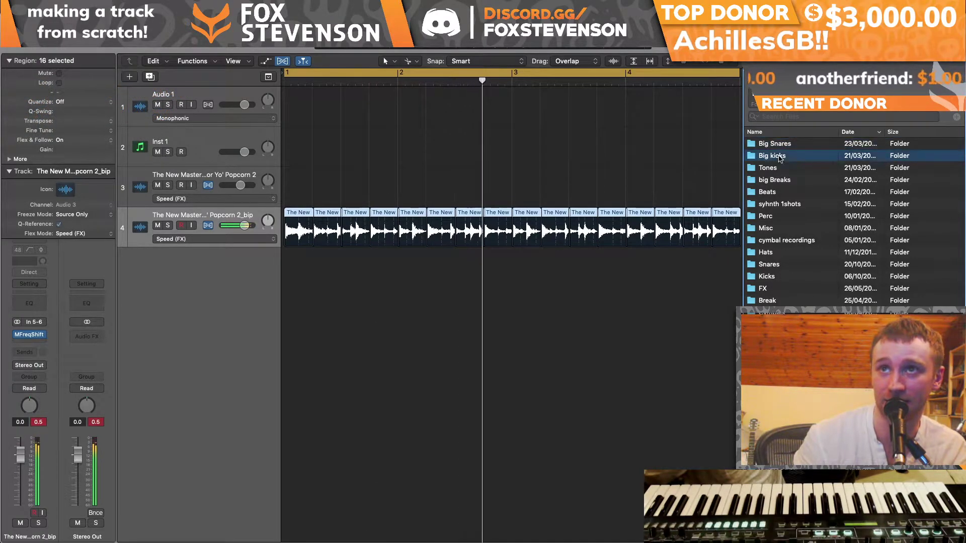
Step: Place fundamental only.aif at bar 1 on a new track below the break and select that track
{"action": "left_click", "coordinate": [685, 286]}
{"action": "left_click_drag", "start_coordinate": [789, 156], "coordinate": [285, 272]}
{"action": "left_click", "coordinate": [167, 265]}
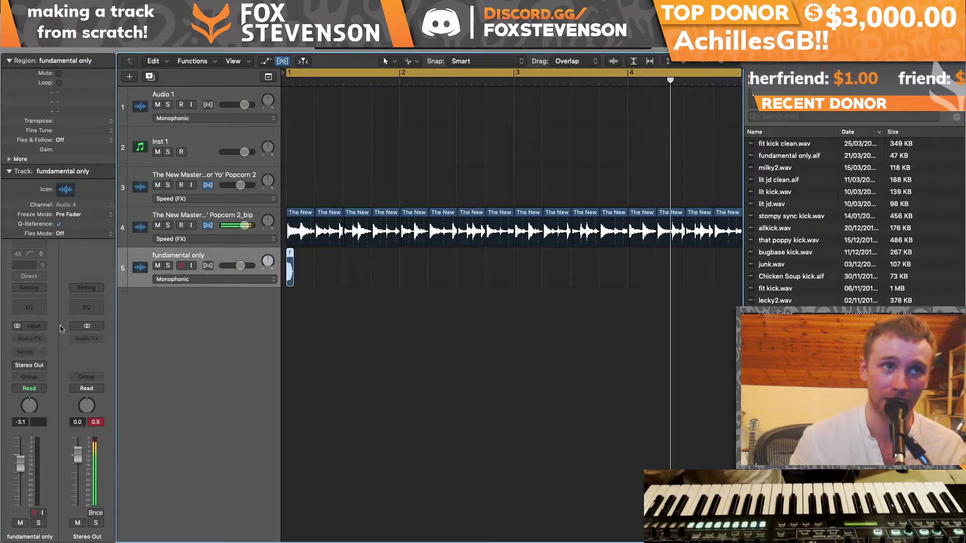
Step: Insert a stereo FF Pro-Q 3 on the kick track with a 12 dB/oct high cut at about 1335 Hz
{"action": "left_click", "coordinate": [37, 340]}
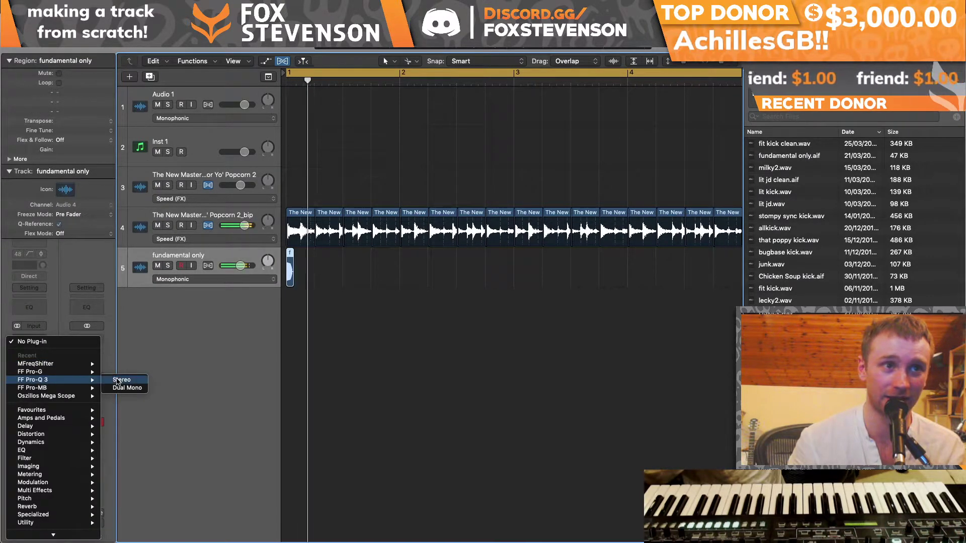
{"action": "left_click", "coordinate": [121, 380]}
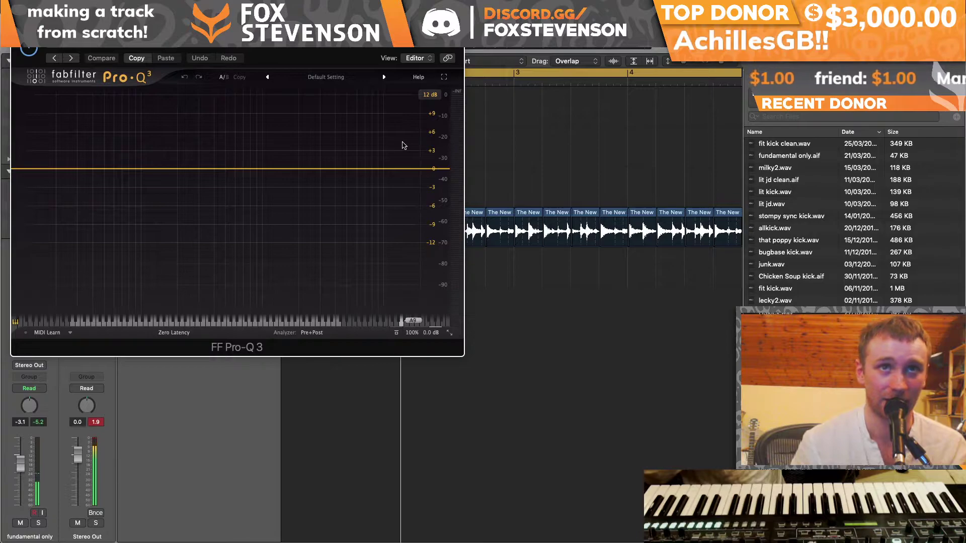
{"action": "left_click_drag", "start_coordinate": [423, 169], "coordinate": [278, 178]}
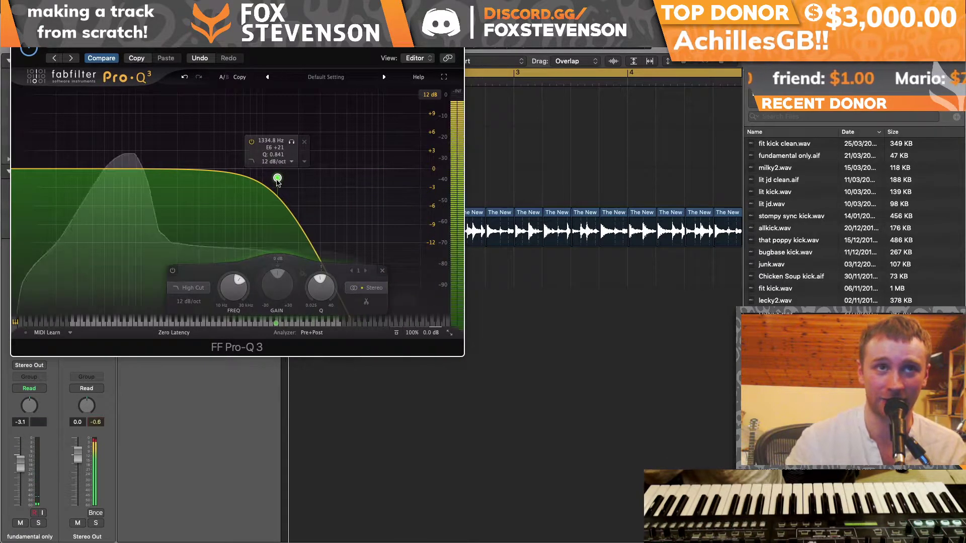
{"action": "left_click", "coordinate": [19, 32]}
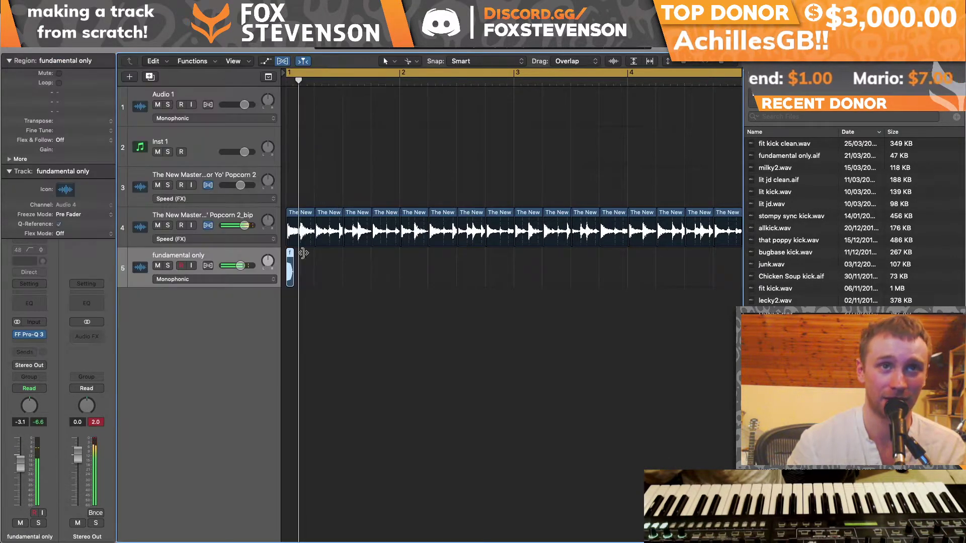
Step: Copy the kick onto the break's second hit at 1 1 3 and raise the kick track's volume to 0.0 dB
{"action": "left_click_drag", "start_coordinate": [288, 265], "coordinate": [302, 271]}
{"action": "left_click_drag", "start_coordinate": [721, 63], "coordinate": [731, 64]}
{"action": "left_click_drag", "start_coordinate": [302, 277], "coordinate": [363, 277]}
{"action": "key", "text": "space"}
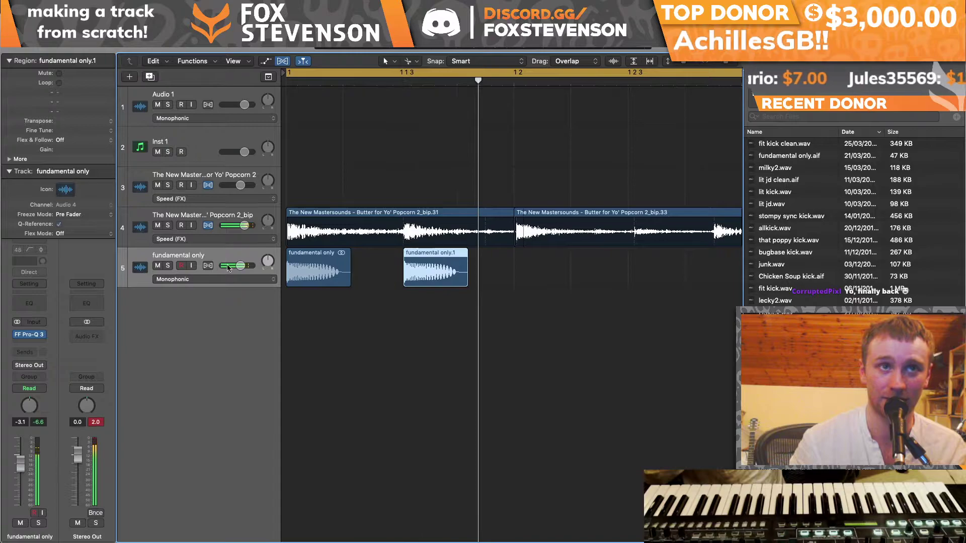
{"action": "left_click_drag", "start_coordinate": [240, 266], "coordinate": [246, 267]}
Step: Copy the pair of kicks from bar 1 to the starts of bars 2, 3 and 4 while the loop plays
{"action": "left_click_drag", "start_coordinate": [726, 61], "coordinate": [717, 60]}
{"action": "left_click_drag", "start_coordinate": [400, 280], "coordinate": [604, 270]}
{"action": "key", "text": "space"}
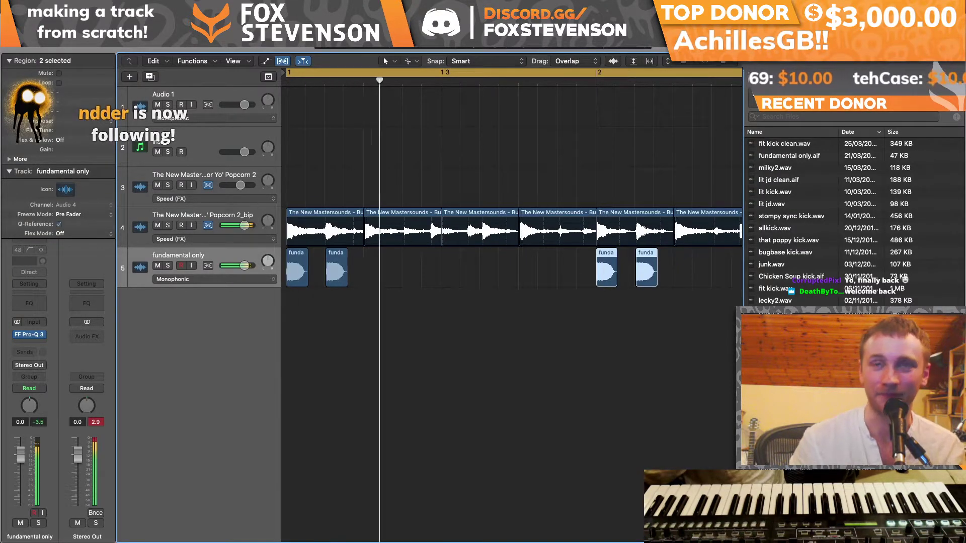
{"action": "left_click", "coordinate": [715, 62]}
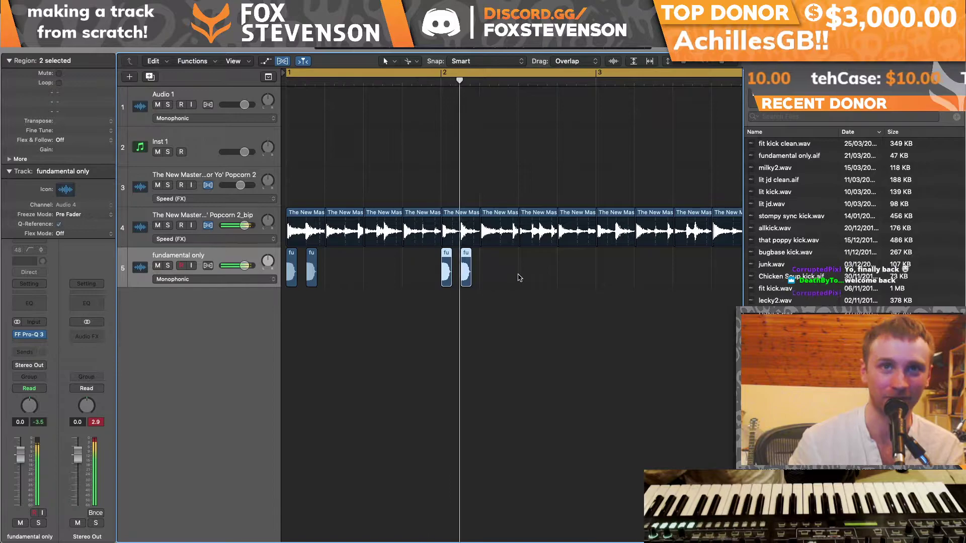
{"action": "left_click_drag", "start_coordinate": [443, 265], "coordinate": [599, 263]}
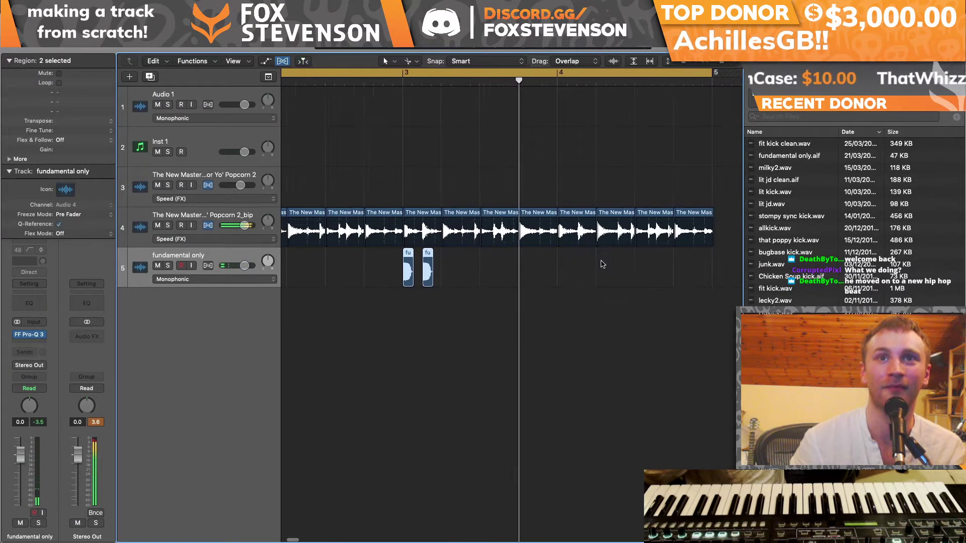
{"action": "left_click_drag", "start_coordinate": [442, 261], "coordinate": [597, 262]}
{"action": "left_click_drag", "start_coordinate": [719, 63], "coordinate": [712, 62]}
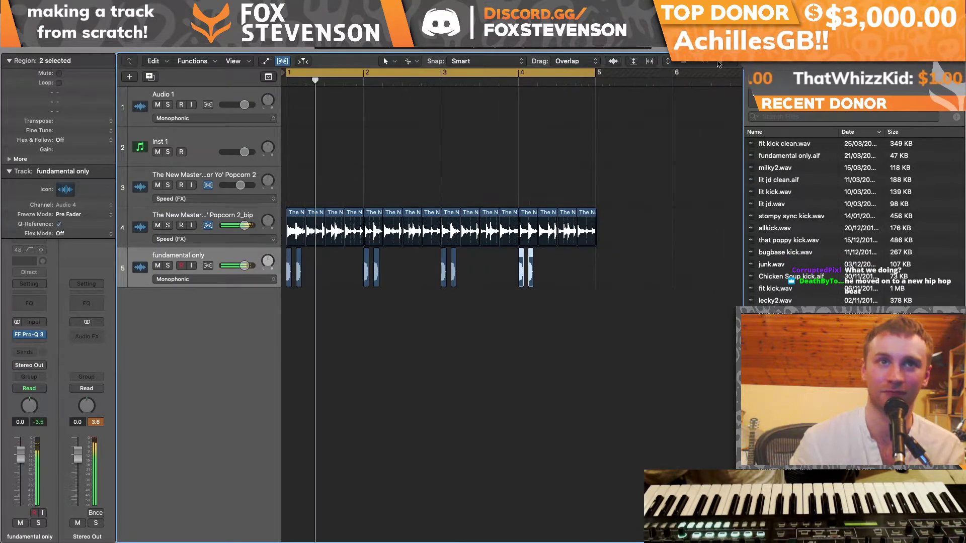
Step: Return to the !ALL HITS sample library sorted by date and open the Big Snares folder
{"action": "left_click", "coordinate": [793, 119]}
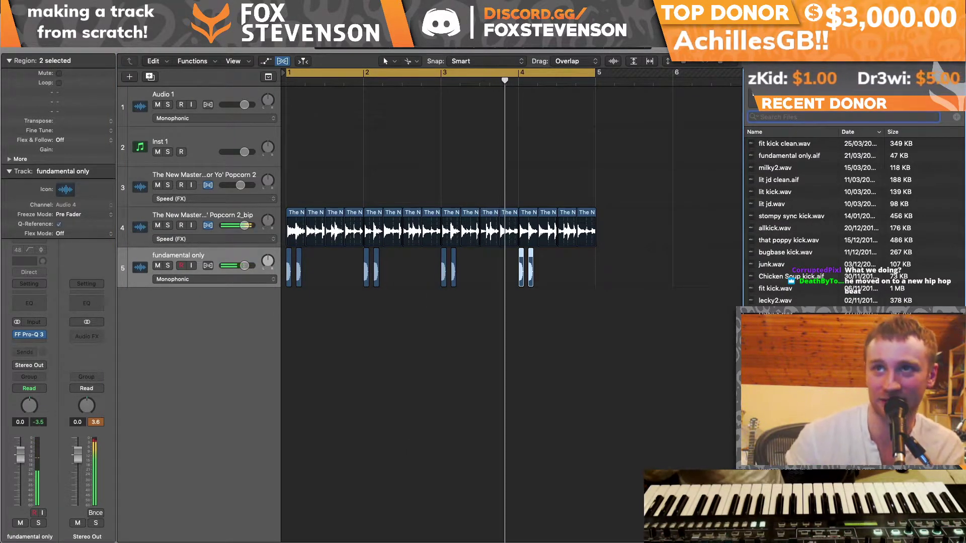
{"action": "left_click", "coordinate": [788, 99]}
{"action": "left_click", "coordinate": [855, 134]}
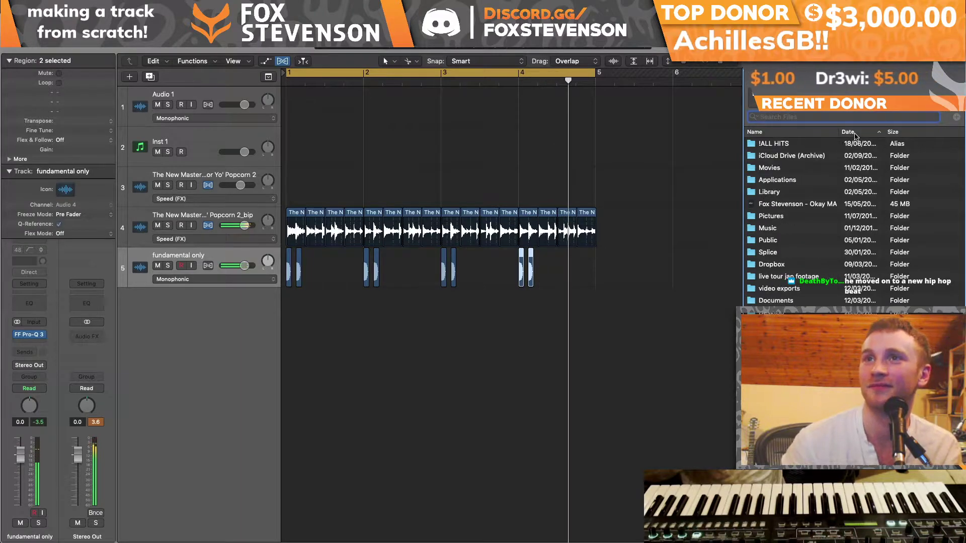
{"action": "double_click", "coordinate": [788, 143]}
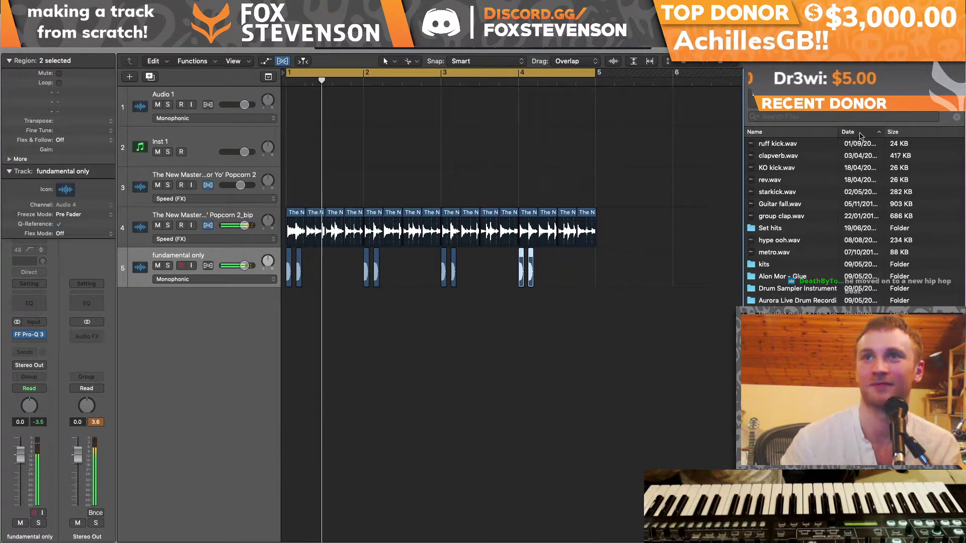
{"action": "key", "text": "super+Up"}
{"action": "double_click", "coordinate": [791, 184]}
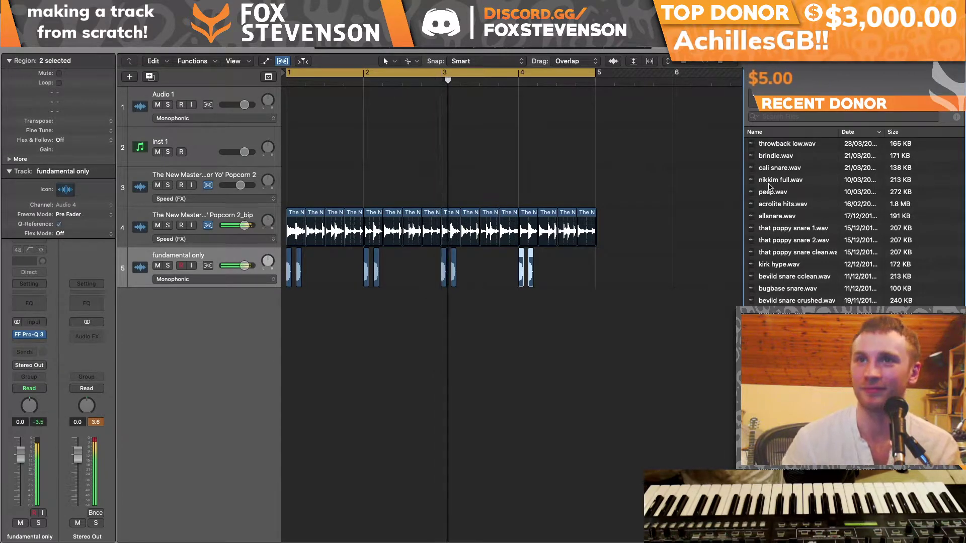
Step: Add kirk hype.wav on a new track at 1 2 and copy it to 1 4, 2 2 and 2 4
{"action": "left_click_drag", "start_coordinate": [778, 264], "coordinate": [358, 302]}
{"action": "left_click_drag", "start_coordinate": [242, 306], "coordinate": [241, 309]}
{"action": "left_click", "coordinate": [336, 306]}
{"action": "left_click", "coordinate": [314, 304], "text": "shift"}
{"action": "left_click_drag", "start_coordinate": [322, 307], "coordinate": [401, 308]}
{"action": "key", "text": "Return"}
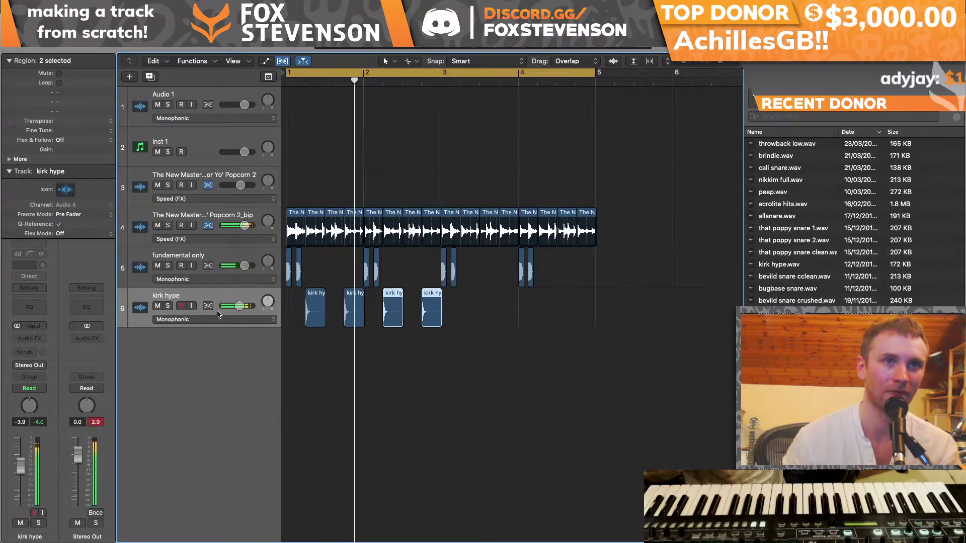
Step: Insert FF Pro-Q 3 on the kirk hype track with a high shelf of about -18.8 dB near 8380 Hz and raise the volume to 0.5 dB
{"action": "left_click", "coordinate": [29, 338]}
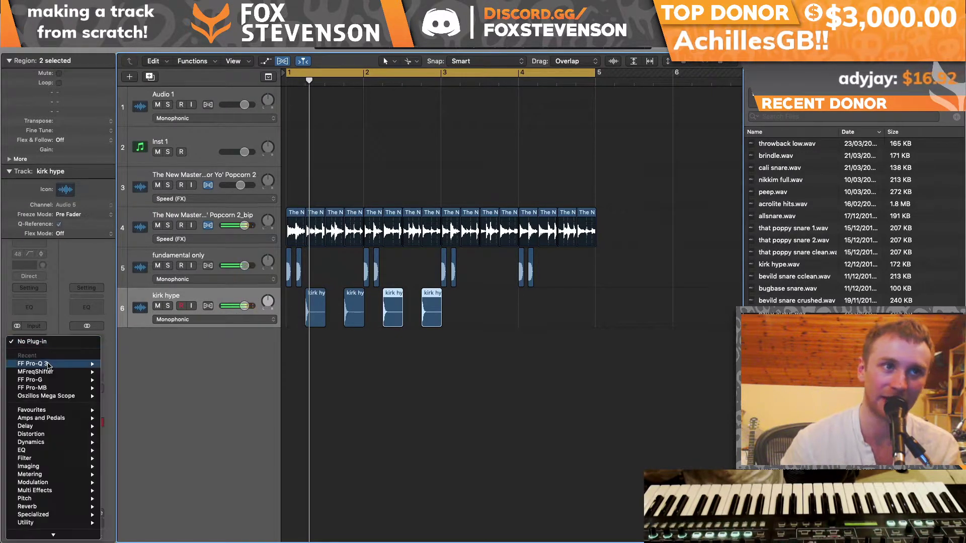
{"action": "left_click", "coordinate": [365, 368]}
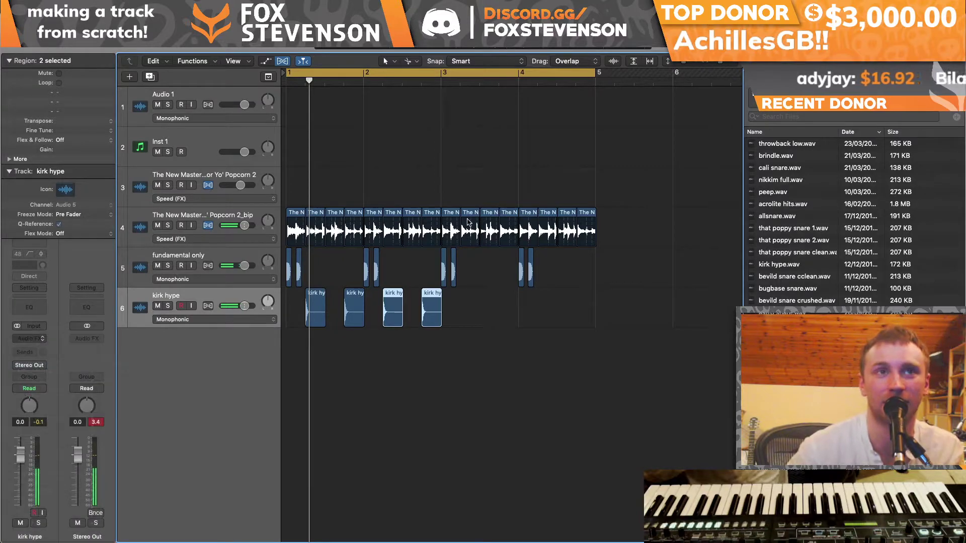
{"action": "left_click", "coordinate": [401, 169]}
{"action": "left_click_drag", "start_coordinate": [401, 169], "coordinate": [395, 262]}
{"action": "key", "text": "space"}
{"action": "scroll", "coordinate": [394, 187], "scroll_direction": "up", "scroll_amount": 3}
{"action": "mouse_move", "coordinate": [394, 187]}
{"action": "left_mouse_down"}
{"action": "mouse_move", "coordinate": [313, 211]}
{"action": "mouse_move", "coordinate": [328, 200]}
{"action": "mouse_move", "coordinate": [320, 199]}
{"action": "mouse_move", "coordinate": [375, 192]}
{"action": "left_mouse_up"}
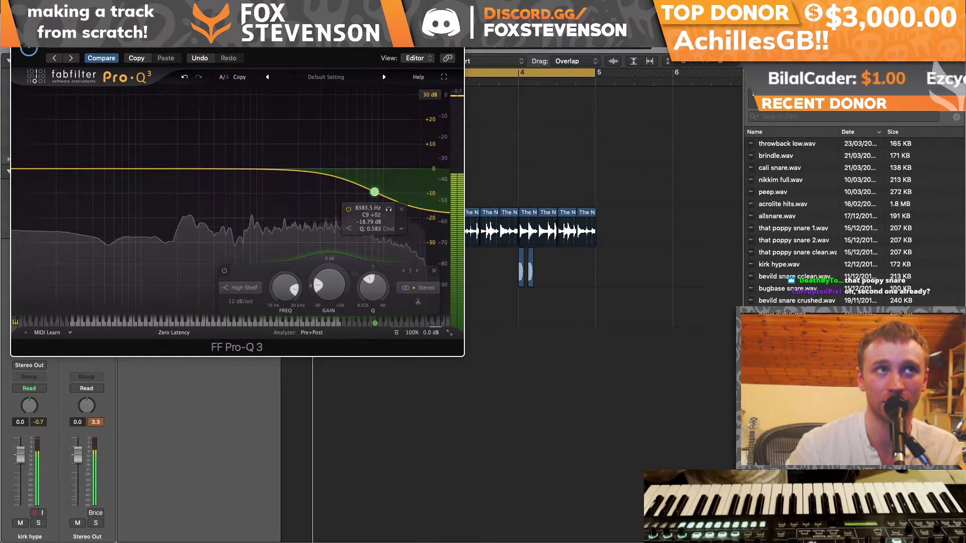
{"action": "left_click", "coordinate": [19, 31]}
{"action": "left_click_drag", "start_coordinate": [245, 306], "coordinate": [246, 306]}
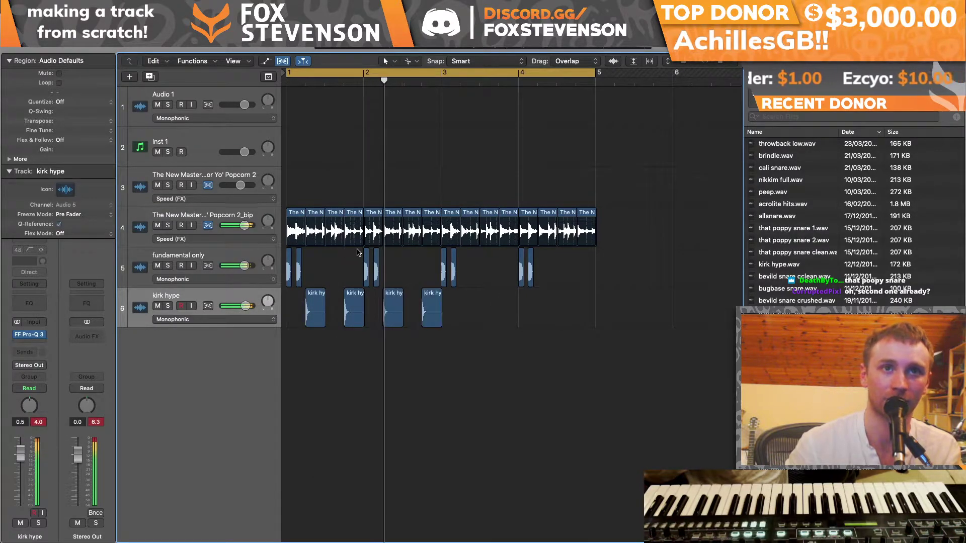
Step: Copy the first kick of bar 2 to 1 3 3 and align its start with the break's kick hit
{"action": "left_click_drag", "start_coordinate": [366, 264], "coordinate": [340, 255]}
{"action": "left_click_drag", "start_coordinate": [720, 63], "coordinate": [730, 64]}
{"action": "key", "text": "super+Right"}
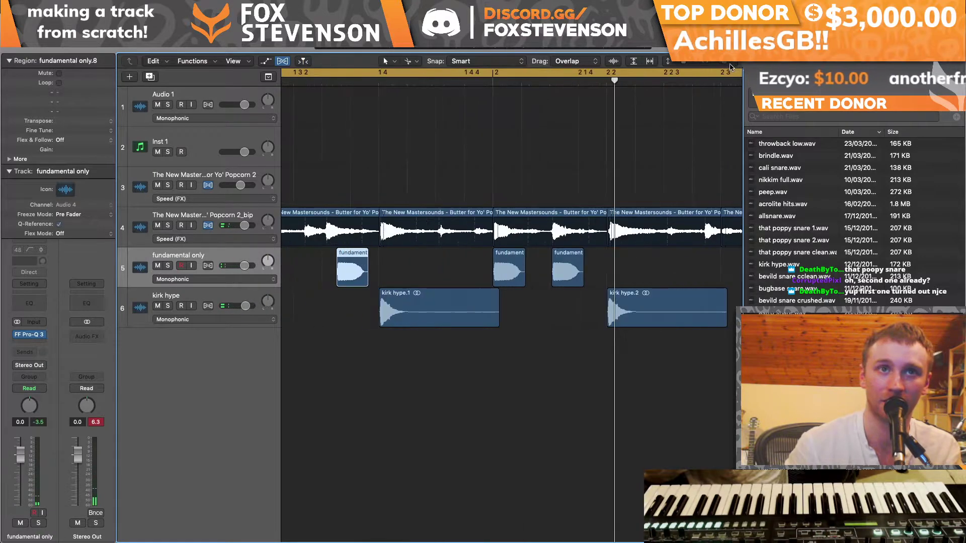
{"action": "left_click_drag", "start_coordinate": [341, 272], "coordinate": [338, 272]}
{"action": "key", "text": "space"}
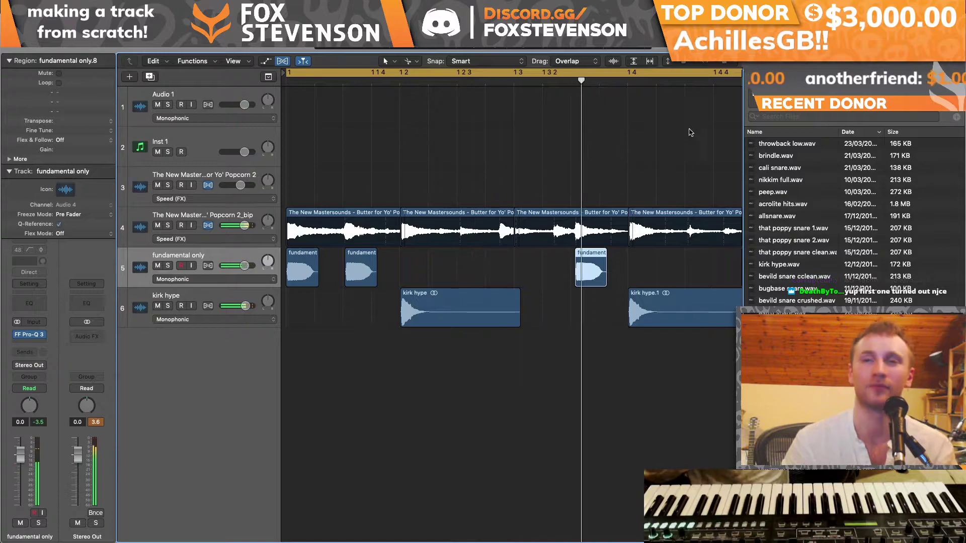
Step: Try replacing the break slice at 1 3 with a copy of the bar's opening slice
{"action": "key", "text": "super+Left"}
{"action": "key", "text": "super+Left"}
{"action": "key", "text": "super+Left"}
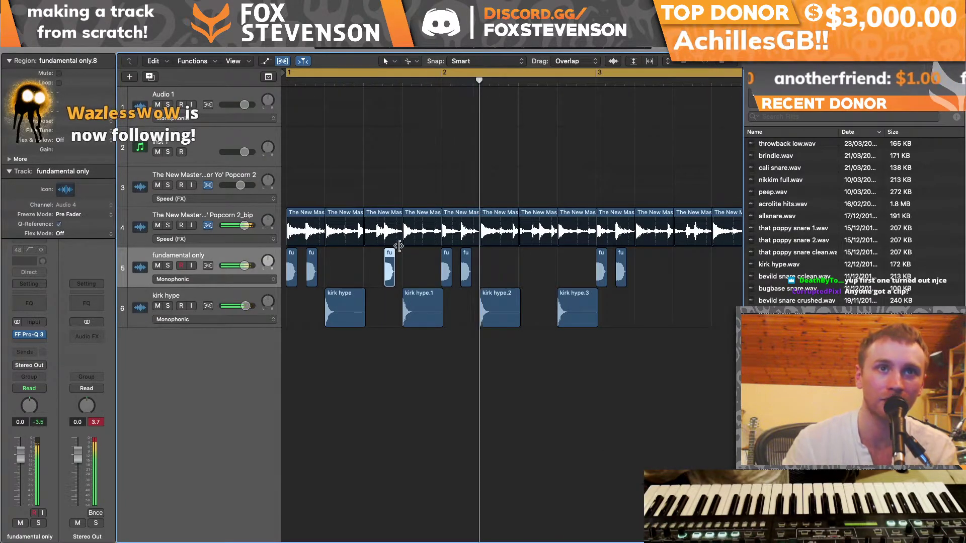
{"action": "left_click", "coordinate": [375, 215]}
{"action": "key", "text": "Delete"}
{"action": "left_click_drag", "start_coordinate": [303, 213], "coordinate": [380, 213]}
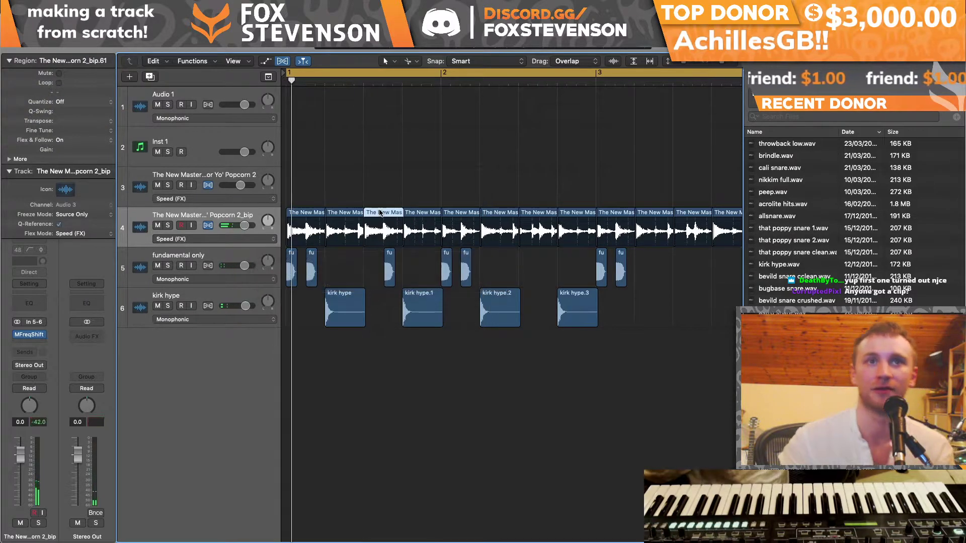
{"action": "left_click", "coordinate": [391, 262]}
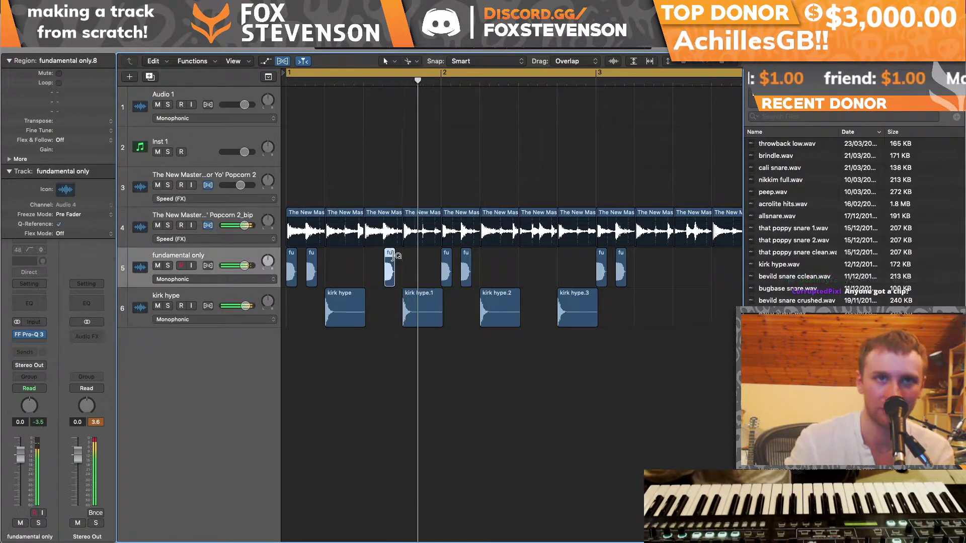
{"action": "key", "text": "Delete"}
{"action": "key", "text": "super+z"}
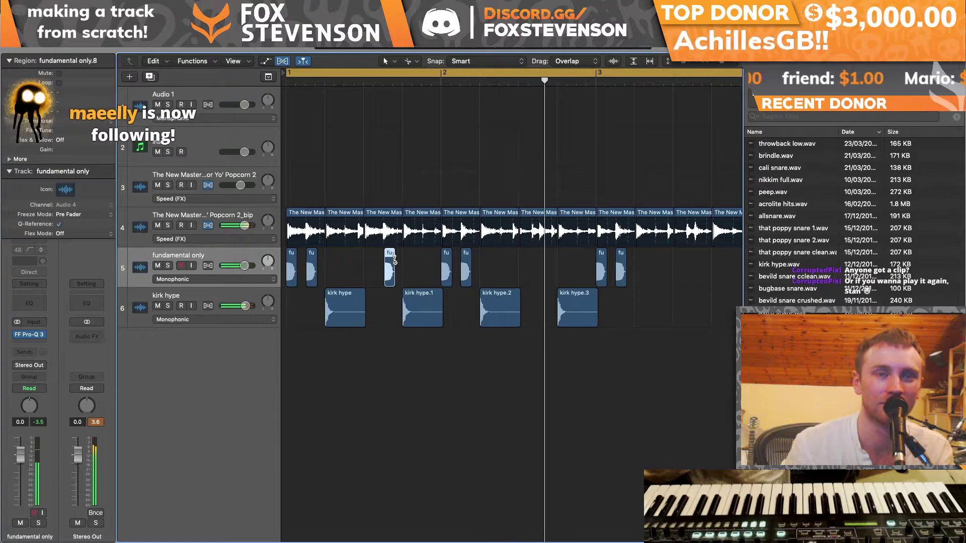
Step: Split the break slice at 1 3 where the added kick starts and delete the part after the split
{"action": "left_click", "coordinate": [371, 244]}
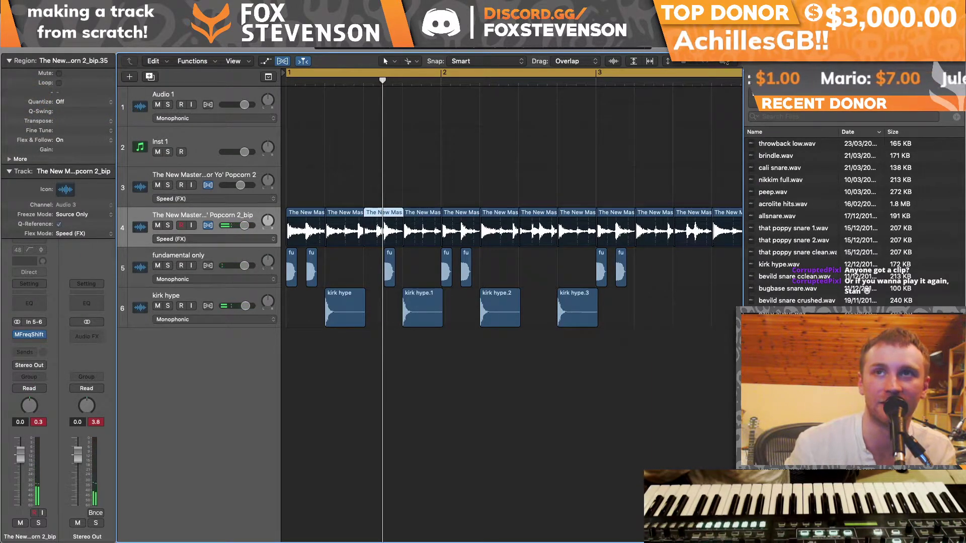
{"action": "key", "text": "super+Right"}
{"action": "key", "text": "super+Right"}
{"action": "key", "text": "super+Right"}
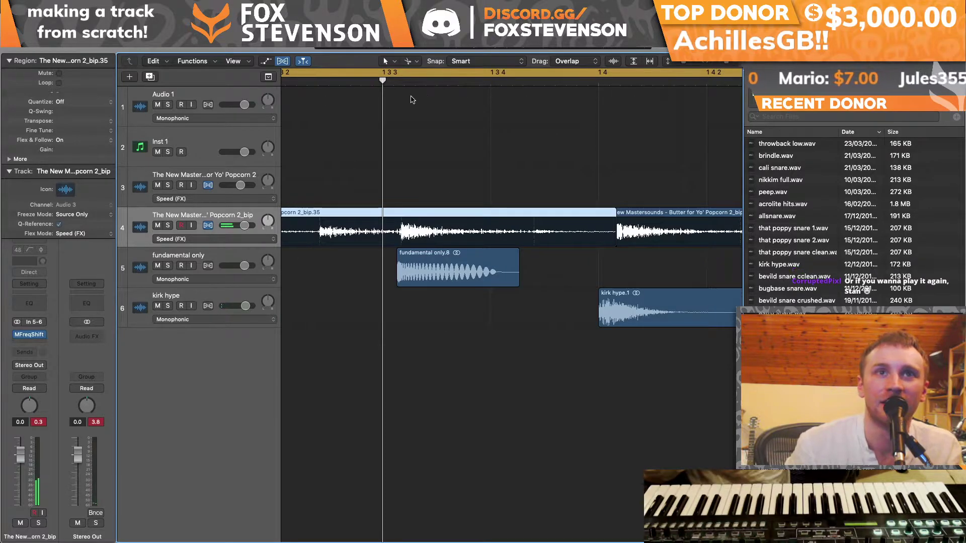
{"action": "left_click_drag", "start_coordinate": [383, 82], "coordinate": [396, 82]}
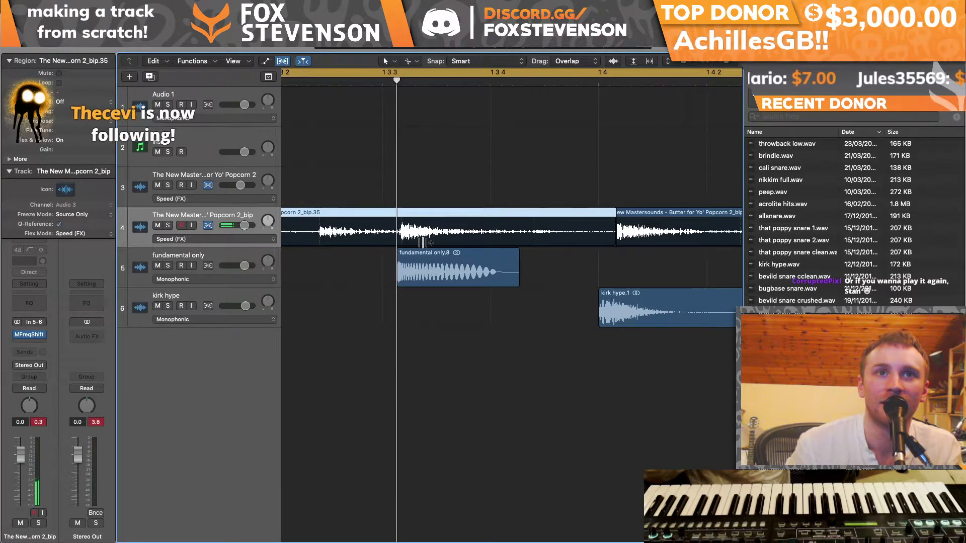
{"action": "left_click", "coordinate": [424, 259]}
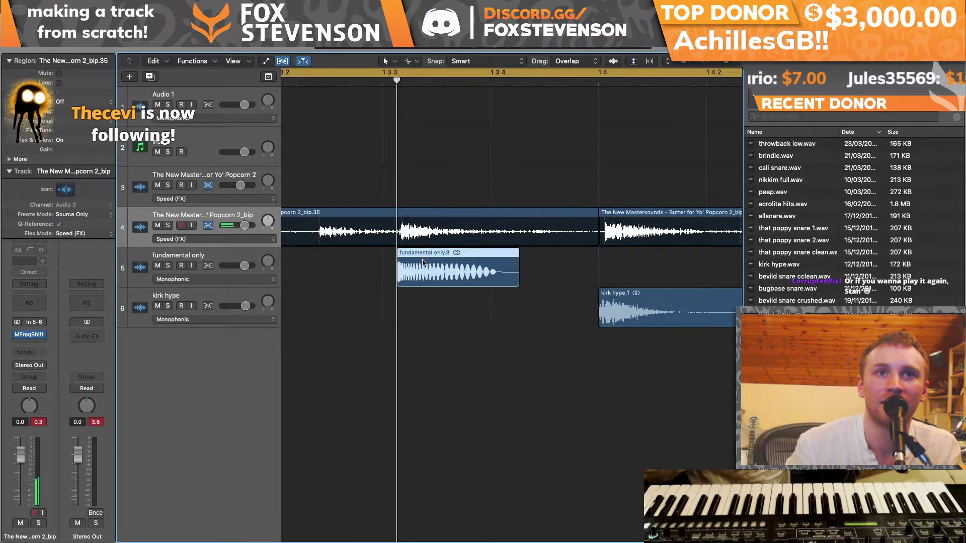
{"action": "left_click", "coordinate": [406, 213]}
{"action": "key", "text": "super+t"}
{"action": "left_click", "coordinate": [383, 218]}
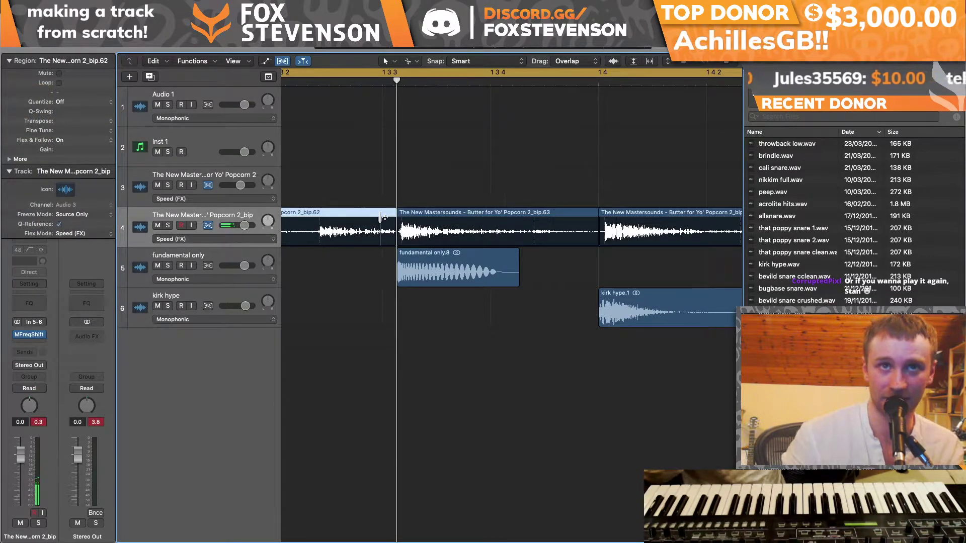
{"action": "left_click", "coordinate": [418, 219]}
{"action": "key", "text": "Delete"}
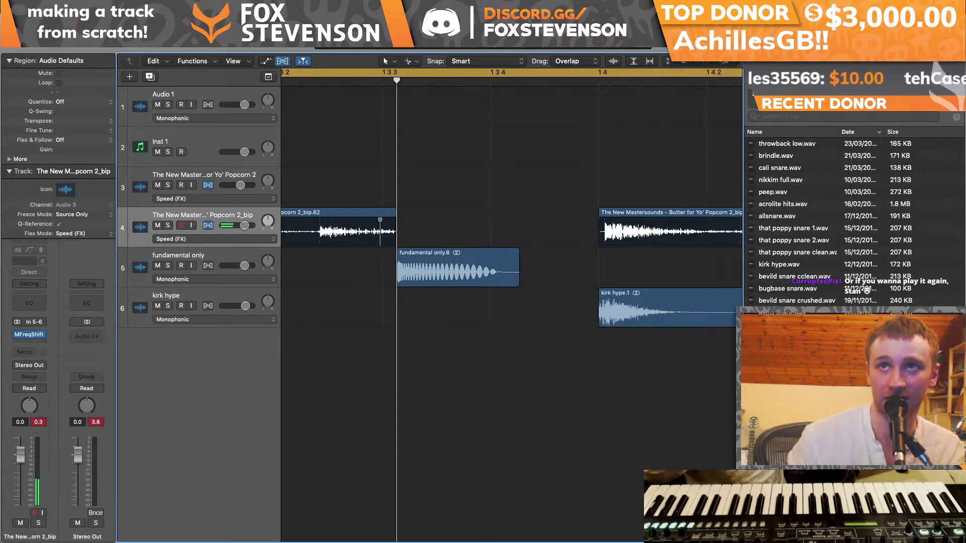
Step: Divide the opening break slice at 1 1 3 and copy its second half into the gap at 1 3 3
{"action": "key", "text": "super+Left"}
{"action": "key", "text": "super+Left"}
{"action": "key", "text": "super+Left"}
{"action": "key", "text": "super+Left"}
{"action": "key", "text": "super+Left"}
{"action": "scroll", "coordinate": [491, 145], "scroll_direction": "left", "scroll_amount": 3}
{"action": "scroll", "coordinate": [331, 227], "scroll_direction": "right", "scroll_amount": 1}
{"action": "left_click", "coordinate": [327, 232], "text": "super"}
{"action": "left_click_drag", "start_coordinate": [337, 213], "coordinate": [494, 213]}
{"action": "key", "text": "space"}
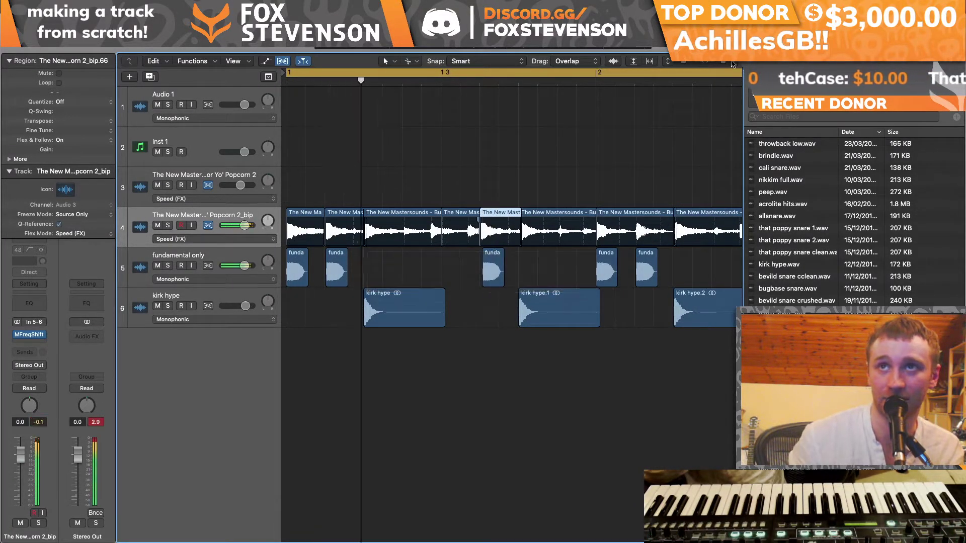
Step: Shift the copied break slice at 1 3 3 so that it starts together with the kick sample
{"action": "key", "text": "super+Right"}
{"action": "key", "text": "super+Right"}
{"action": "key", "text": "super+Right"}
{"action": "key", "text": "super+Right"}
{"action": "key", "text": "super+Right"}
{"action": "key", "text": "super+Right"}
{"action": "key", "text": "space"}
{"action": "scroll", "coordinate": [534, 262], "scroll_direction": "right", "scroll_amount": 4}
{"action": "left_click_drag", "start_coordinate": [569, 216], "coordinate": [604, 218]}
Step: Play the four-bar loop and check the edited break against the kick and snare layers
{"action": "key", "text": "super+Left"}
{"action": "key", "text": "super+Left"}
{"action": "key", "text": "super+Left"}
{"action": "key", "text": "super+Left"}
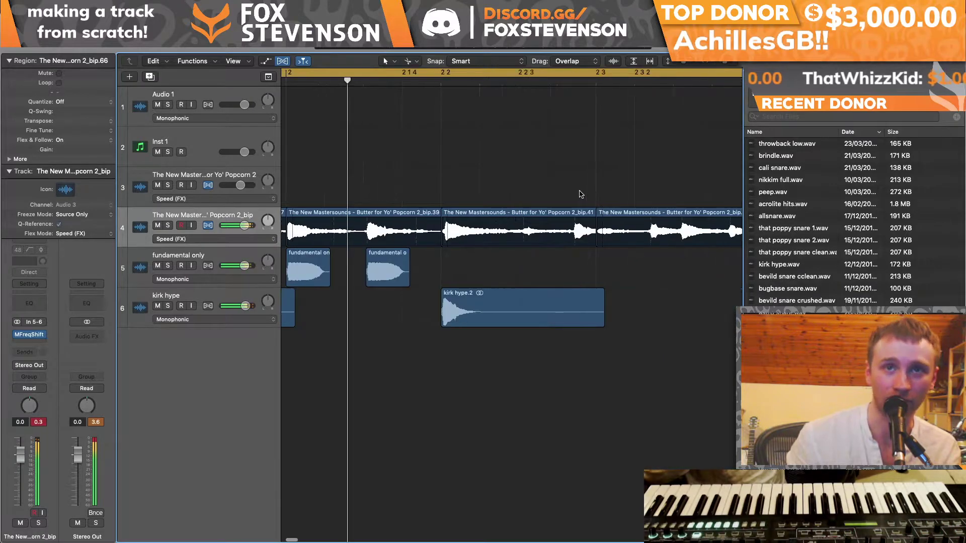
{"action": "key", "text": "super+Left"}
{"action": "key", "text": "super+Left"}
{"action": "key", "text": "super+Left"}
{"action": "key", "text": "super+Left"}
{"action": "key", "text": "super+Left"}
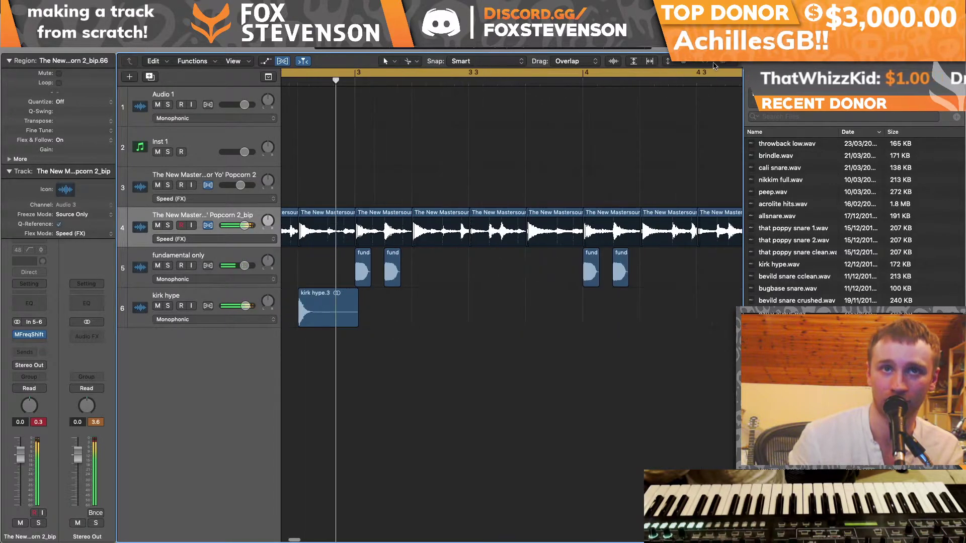
{"action": "scroll", "coordinate": [375, 247], "scroll_direction": "left", "scroll_amount": 3}
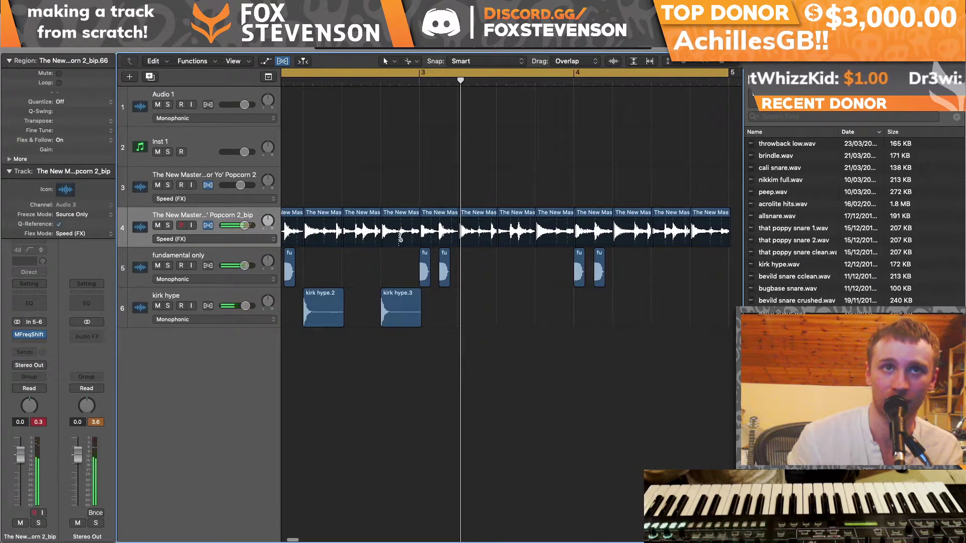
{"action": "key", "text": "space"}
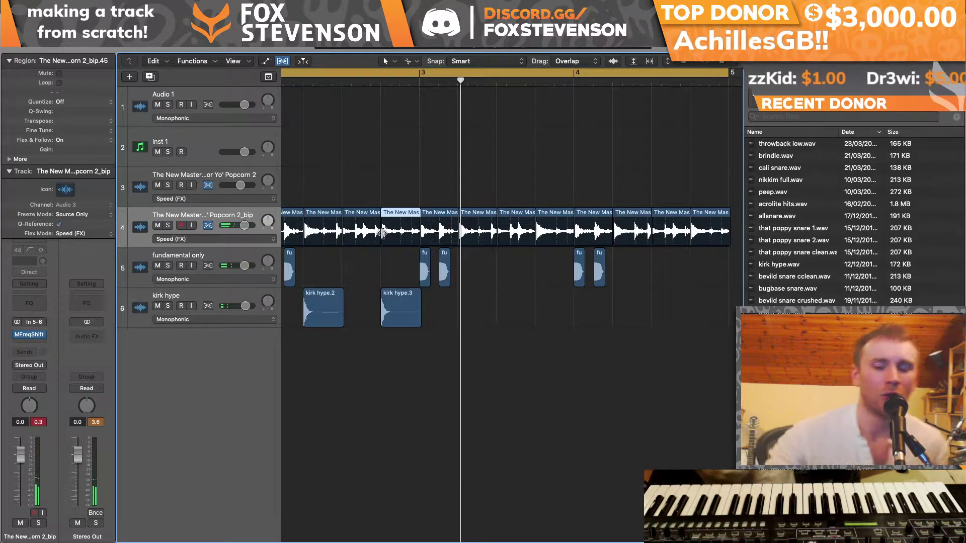
{"action": "key", "text": "Return"}
{"action": "key", "text": "space"}
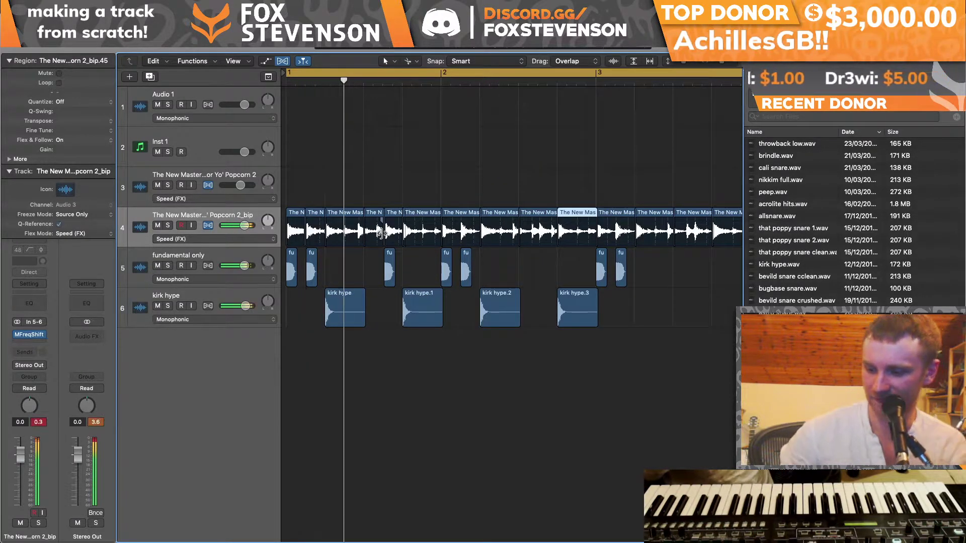
{"action": "key", "text": "Return"}
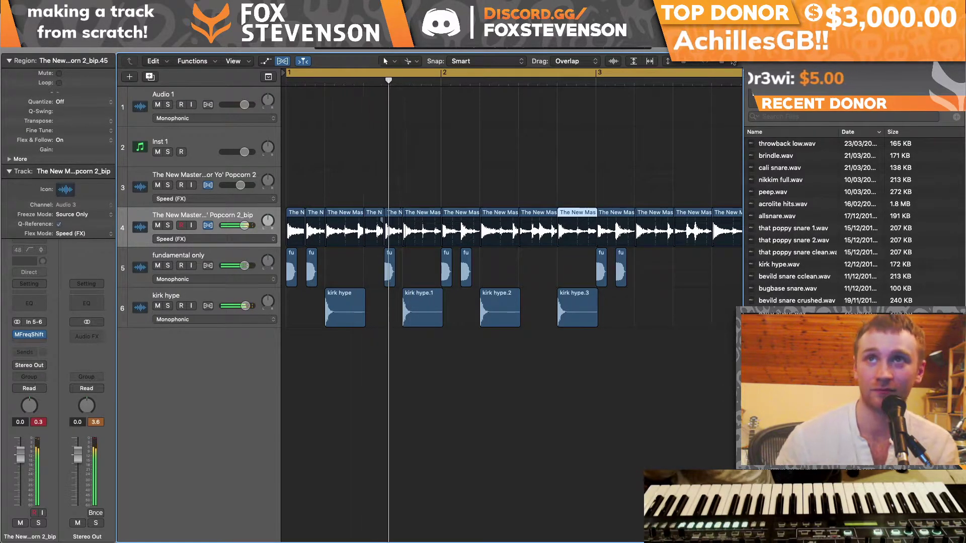
Step: Trim the start of the break slice at 1 4 back to about 1 4 3
{"action": "key", "text": "super+Right"}
{"action": "key", "text": "super+Right"}
{"action": "key", "text": "super+Right"}
{"action": "key", "text": "super+Right"}
{"action": "key", "text": "Return"}
{"action": "scroll", "coordinate": [470, 322], "scroll_direction": "right", "scroll_amount": 3}
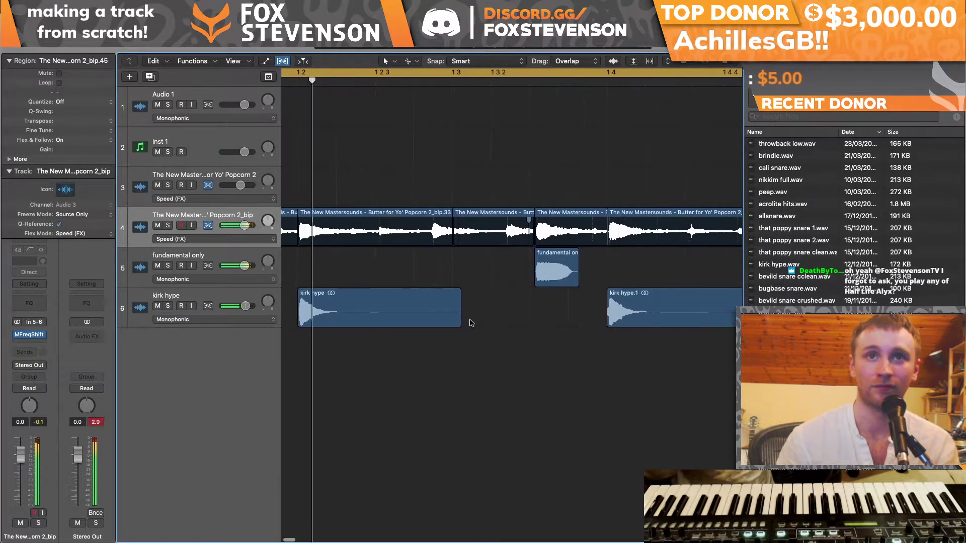
{"action": "scroll", "coordinate": [472, 323], "scroll_direction": "right", "scroll_amount": 5}
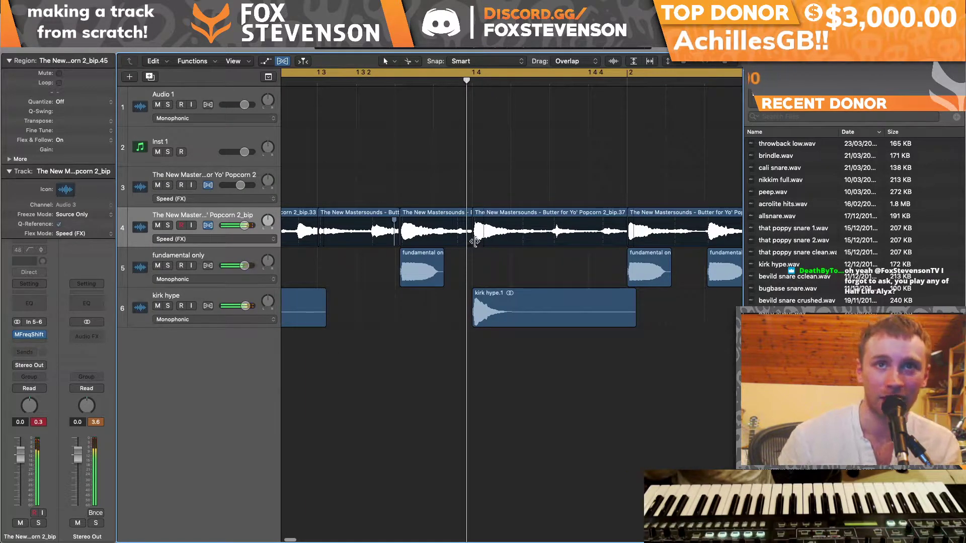
{"action": "left_click_drag", "start_coordinate": [475, 242], "coordinate": [555, 238]}
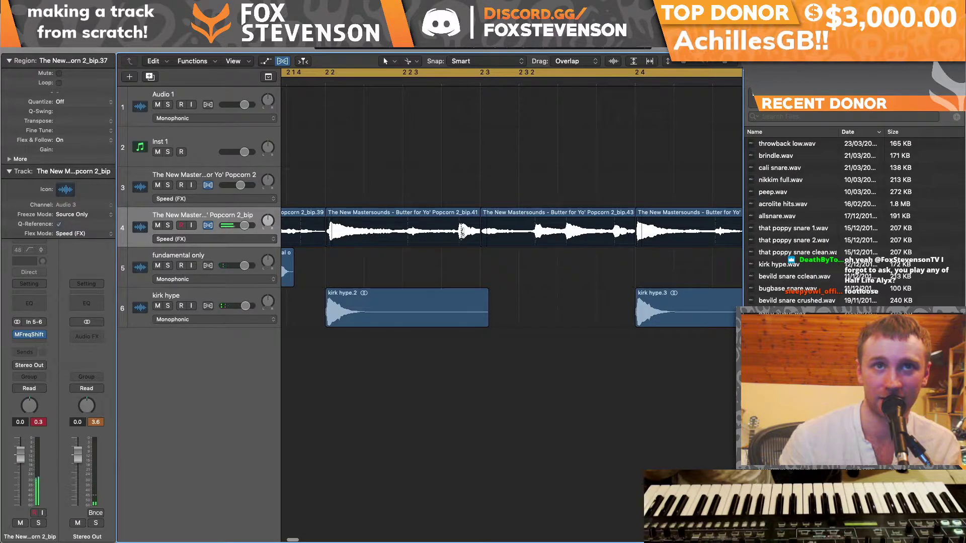
Step: Copy a snare slice of the break into the gap at 1 4 and shorten it to half a beat
{"action": "left_click_drag", "start_coordinate": [383, 212], "coordinate": [570, 225]}
{"action": "left_click_drag", "start_coordinate": [646, 245], "coordinate": [560, 243]}
{"action": "key", "text": "super+Left"}
{"action": "key", "text": "super+Left"}
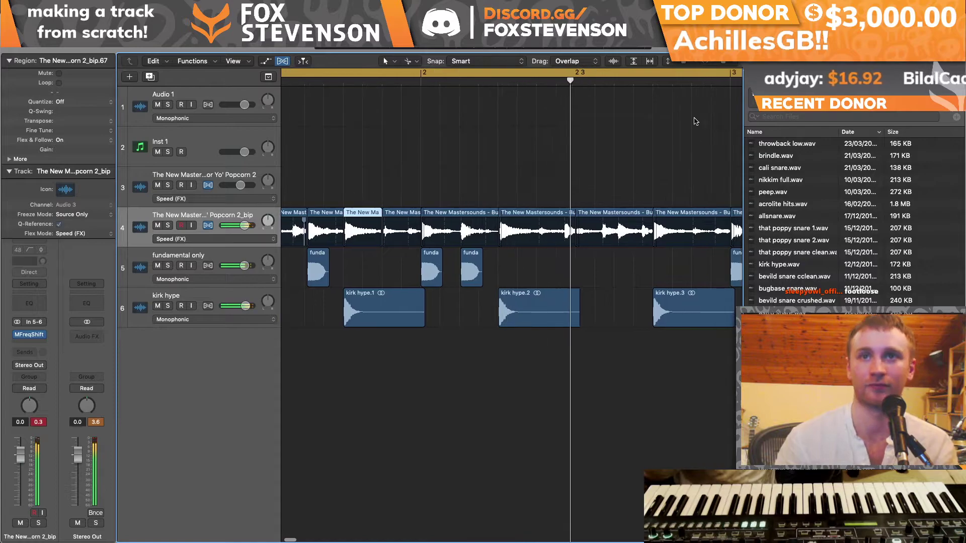
{"action": "key", "text": "super+Left"}
{"action": "key", "text": "super+Left"}
{"action": "key", "text": "super+Left"}
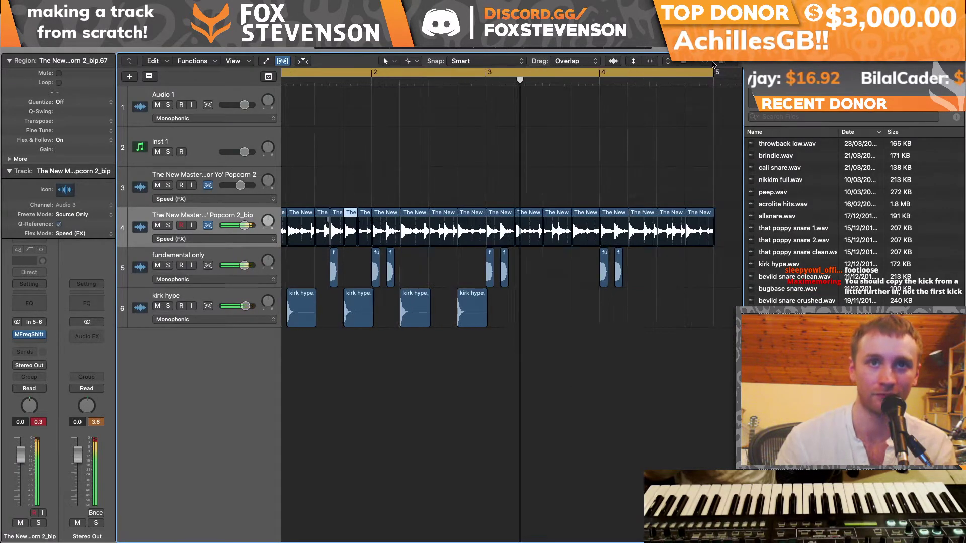
Step: Divide the break slice at the start of bar 2 at 2 1 3 and try its second half at 1 3 3
{"action": "left_click", "coordinate": [360, 254]}
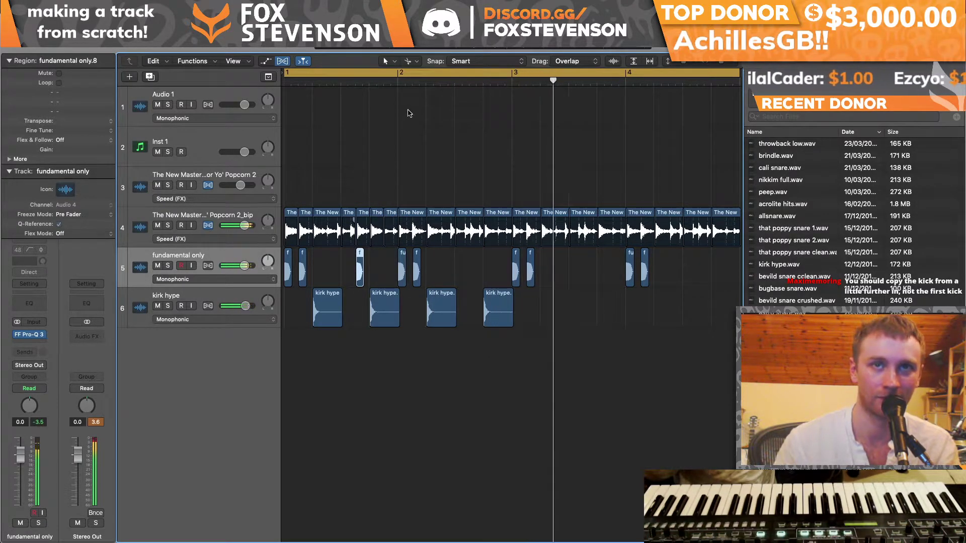
{"action": "key", "text": "space"}
{"action": "left_click", "coordinate": [397, 81]}
{"action": "key", "text": "space"}
{"action": "left_click", "coordinate": [411, 229], "text": "super"}
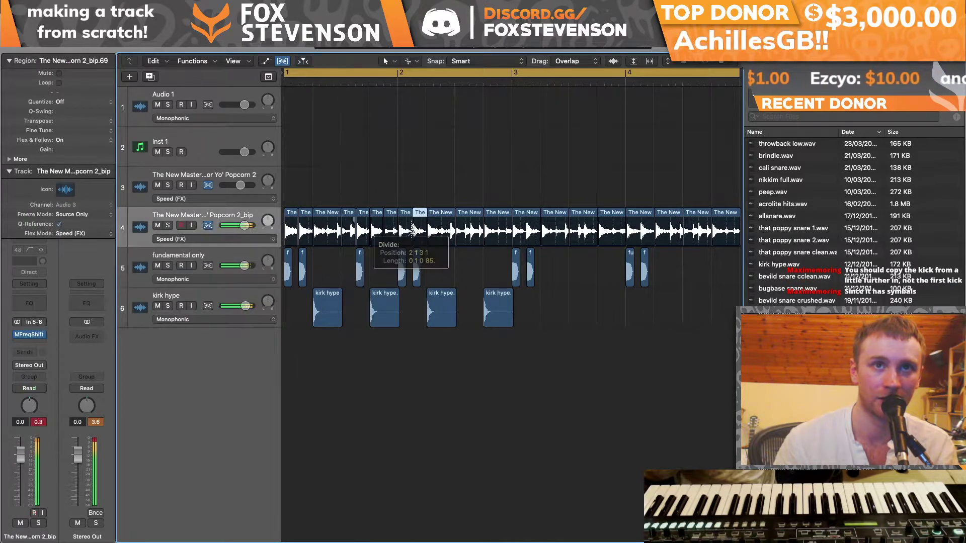
{"action": "left_click_drag", "start_coordinate": [419, 214], "coordinate": [363, 215]}
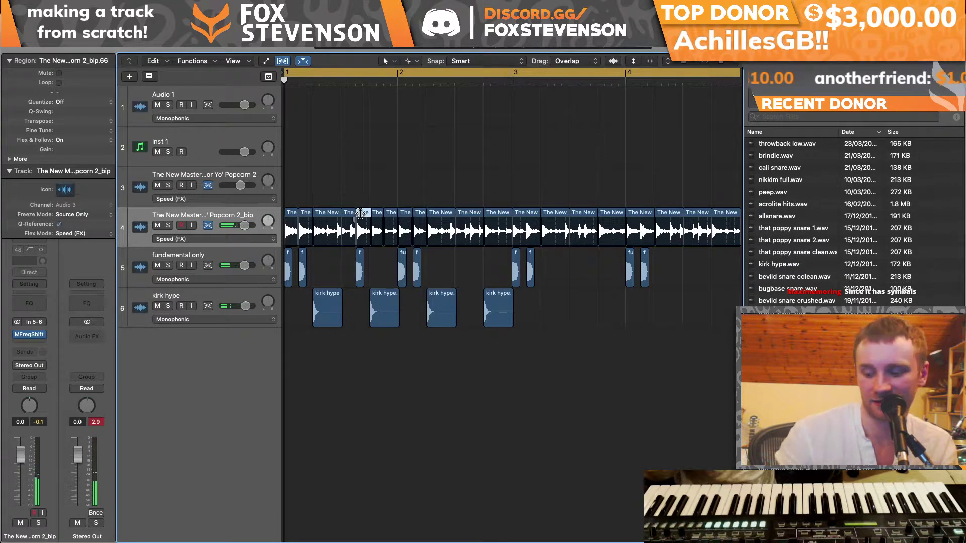
Step: Replace the slice at 1 3 3 with a copy of bar 2's first half-beat slice and align it with the kick
{"action": "left_click", "coordinate": [405, 216]}
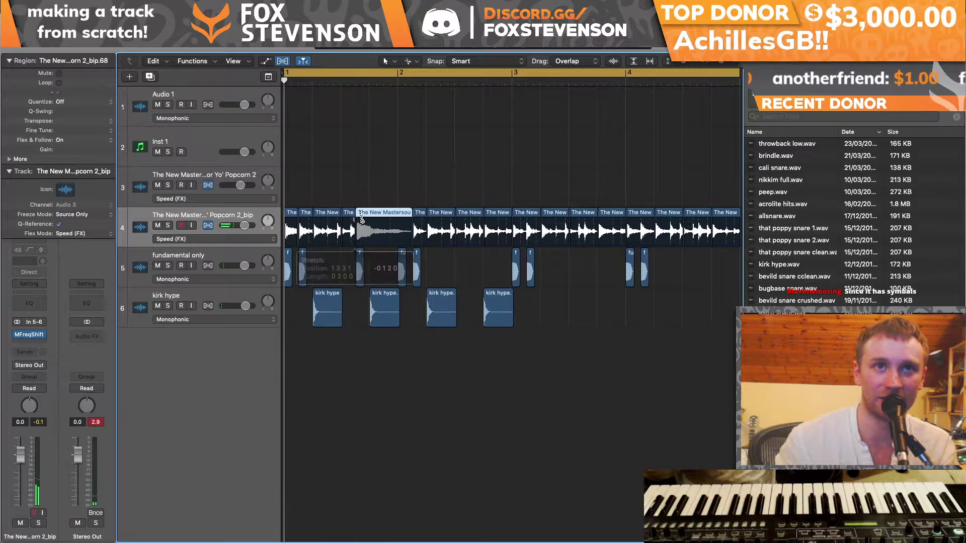
{"action": "left_click_drag", "start_coordinate": [402, 214], "coordinate": [360, 215]}
{"action": "key", "text": "space"}
{"action": "left_click_drag", "start_coordinate": [721, 62], "coordinate": [743, 63]}
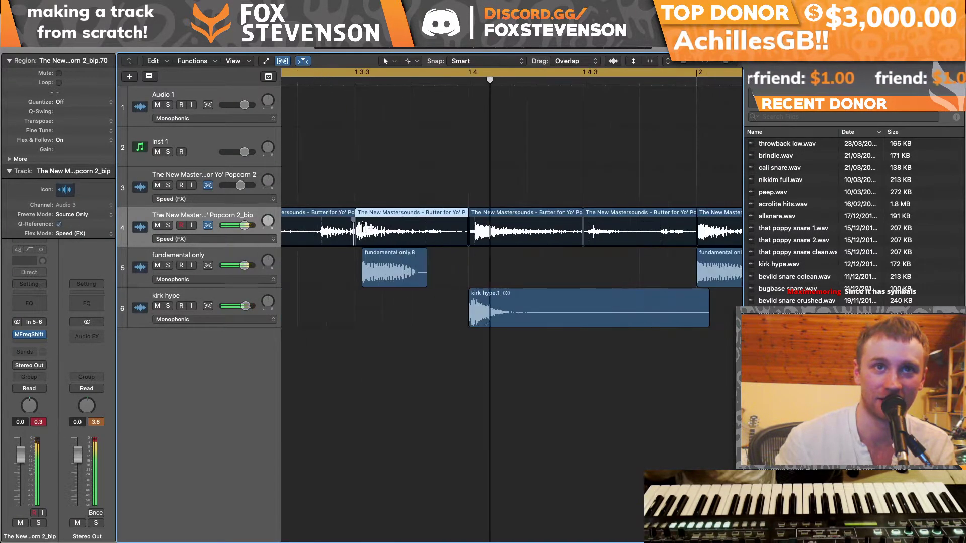
{"action": "left_click_drag", "start_coordinate": [378, 216], "coordinate": [385, 217]}
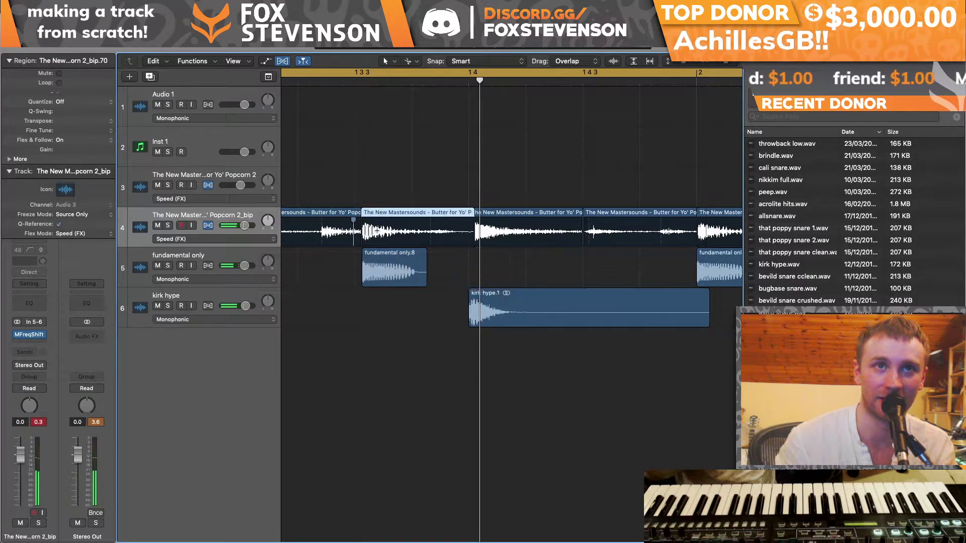
Step: Tidy the layered kick hits, deleting an unwanted one and copying the kick at 1 3 3 one bar on to 2 3 3
{"action": "key", "text": "space"}
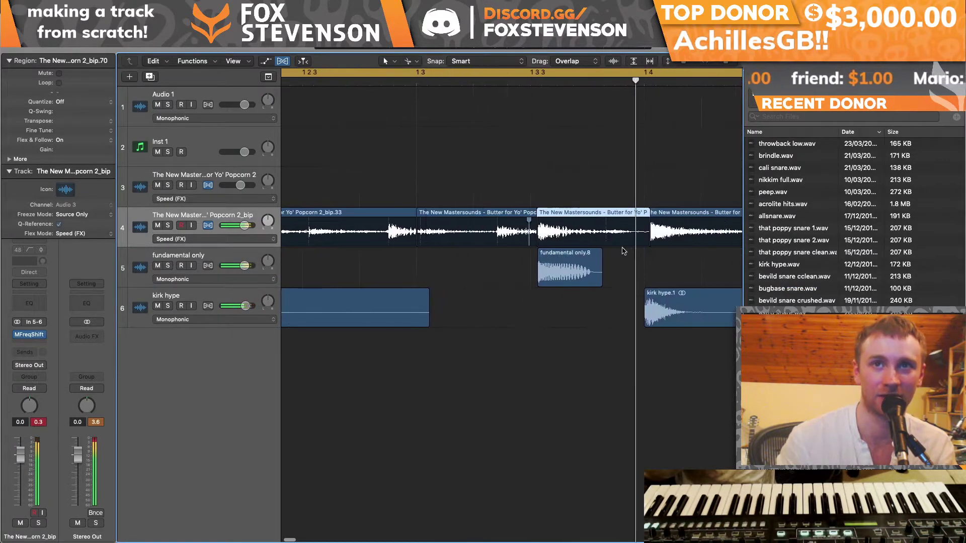
{"action": "left_click_drag", "start_coordinate": [726, 62], "coordinate": [721, 62]}
{"action": "key", "text": "space"}
{"action": "scroll", "coordinate": [552, 243], "scroll_direction": "right", "scroll_amount": 2}
{"action": "scroll", "coordinate": [346, 272], "scroll_direction": "left", "scroll_amount": 3}
{"action": "left_click_drag", "start_coordinate": [401, 341], "coordinate": [504, 268]}
{"action": "key", "text": "BackSpace"}
{"action": "left_click_drag", "start_coordinate": [460, 298], "coordinate": [407, 271]}
{"action": "left_click_drag", "start_coordinate": [500, 267], "coordinate": [777, 265]}
Step: Shorten the cycle range to bars 1 and 2 and move the break and kick regions starting at bar 3 to bar 5
{"action": "left_click_drag", "start_coordinate": [721, 61], "coordinate": [718, 61]}
{"action": "left_click_drag", "start_coordinate": [624, 73], "coordinate": [455, 74]}
{"action": "key", "text": "space"}
{"action": "left_click_drag", "start_coordinate": [459, 182], "coordinate": [662, 271]}
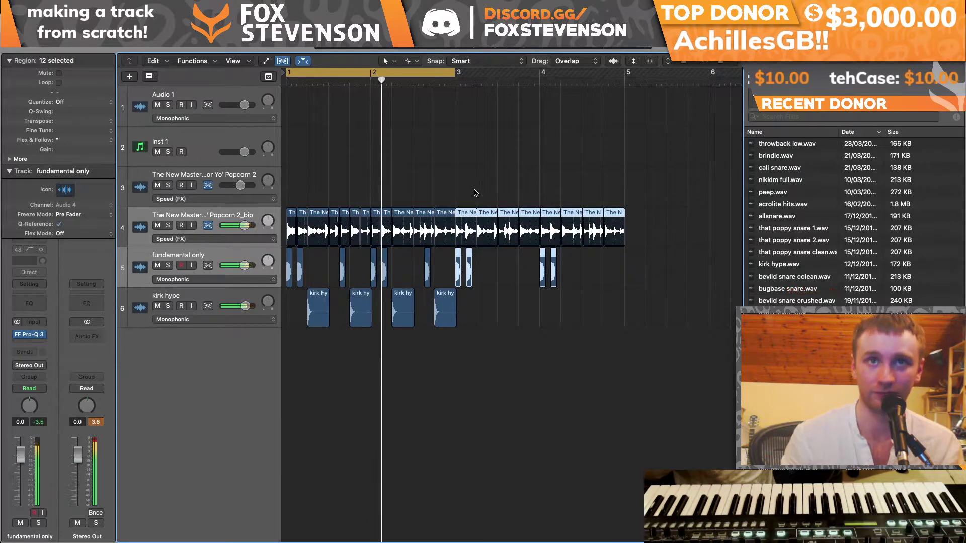
{"action": "left_click_drag", "start_coordinate": [463, 215], "coordinate": [632, 217]}
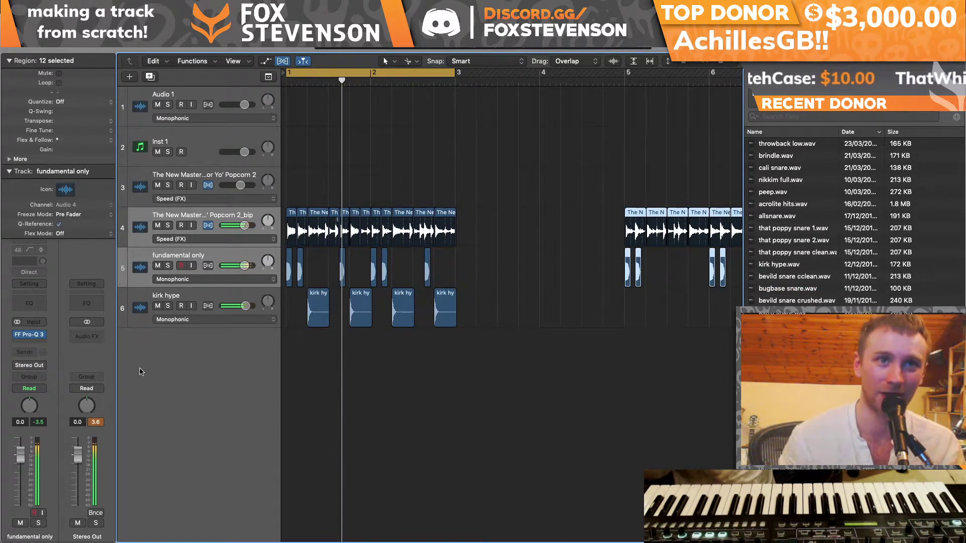
Step: Insert FF Pro-Q 3 after MFreqShift on the Popcorn 2_bip break track
{"action": "left_click", "coordinate": [140, 234]}
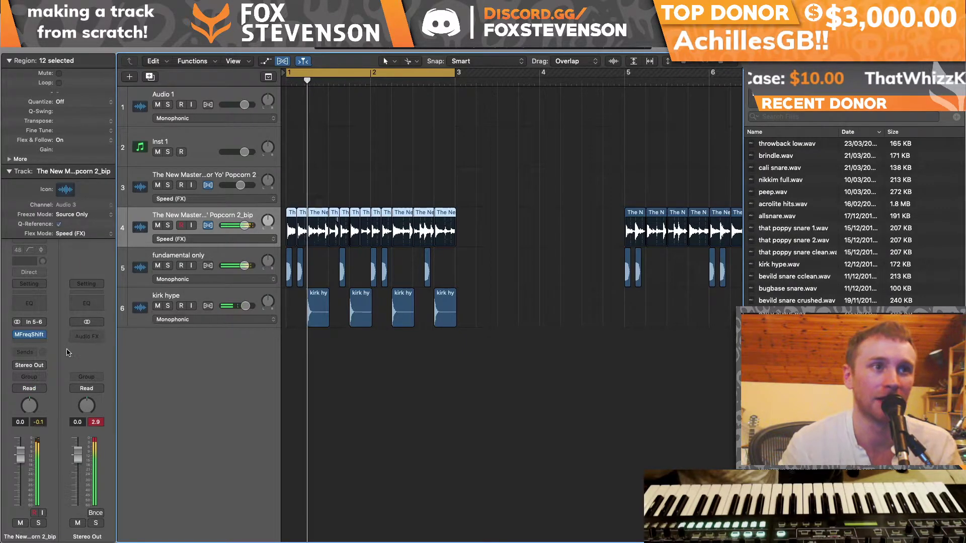
{"action": "left_click", "coordinate": [29, 342]}
{"action": "mouse_move", "coordinate": [75, 363]}
{"action": "left_click", "coordinate": [120, 364]}
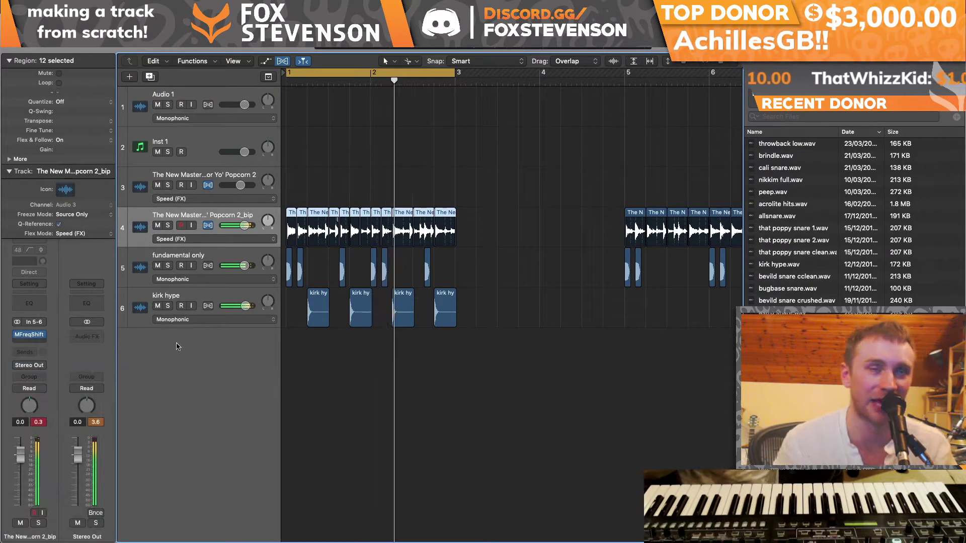
Step: EQ the break with a 1.20 dB boost at 1955.7 Hz, a narrow cut at the resonant peak below it and a small high-frequency boost
{"action": "left_click_drag", "start_coordinate": [262, 169], "coordinate": [294, 165]}
{"action": "mouse_move", "coordinate": [234, 169]}
{"action": "left_mouse_down"}
{"action": "mouse_move", "coordinate": [233, 205]}
{"action": "mouse_move", "coordinate": [226, 167]}
{"action": "mouse_move", "coordinate": [254, 142]}
{"action": "mouse_move", "coordinate": [257, 161]}
{"action": "mouse_move", "coordinate": [224, 168]}
{"action": "mouse_move", "coordinate": [228, 224]}
{"action": "mouse_move", "coordinate": [227, 180]}
{"action": "left_mouse_up"}
{"action": "mouse_move", "coordinate": [393, 168]}
{"action": "left_mouse_down"}
{"action": "mouse_move", "coordinate": [396, 96]}
{"action": "mouse_move", "coordinate": [396, 160]}
{"action": "left_mouse_up"}
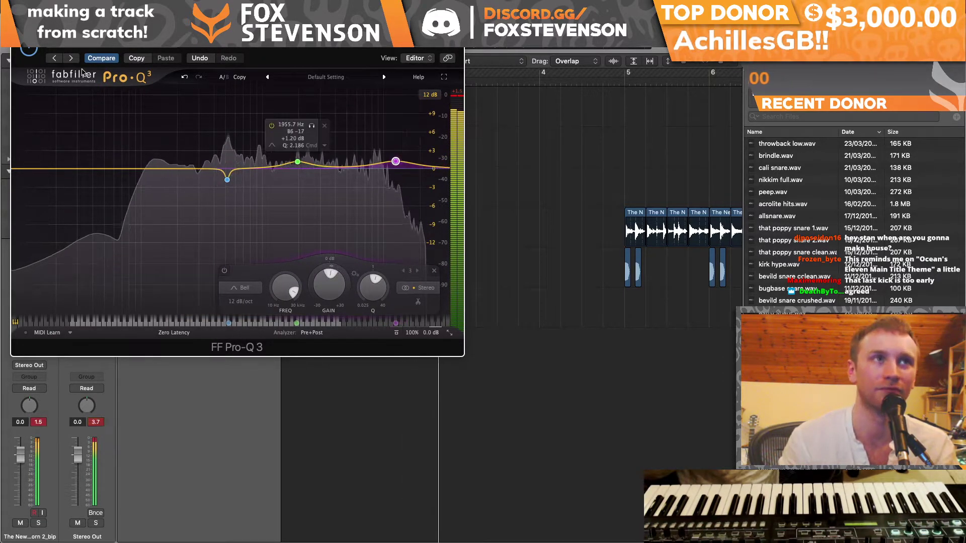
{"action": "key", "text": "super+w"}
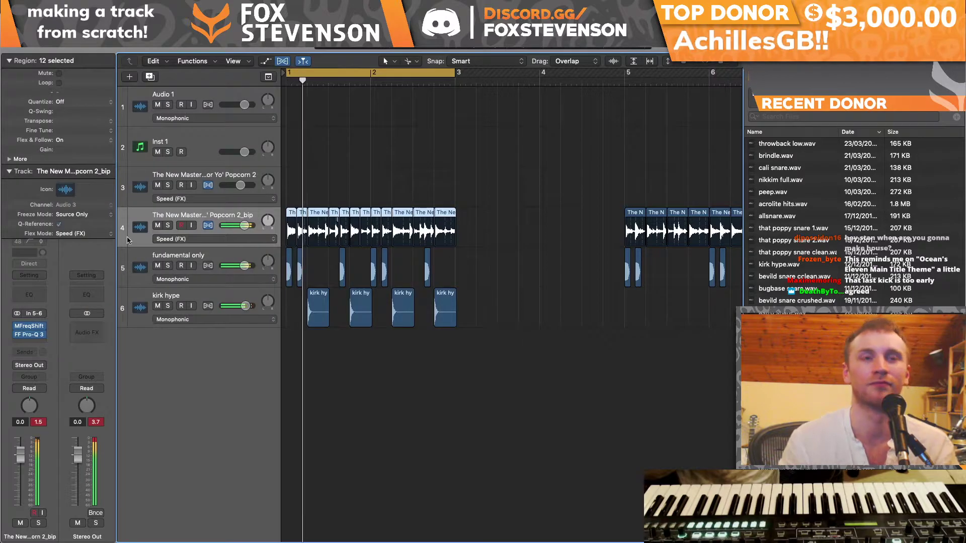
Step: Switch to Splice and search the sample library for "piano"
{"action": "left_click", "coordinate": [133, 164]}
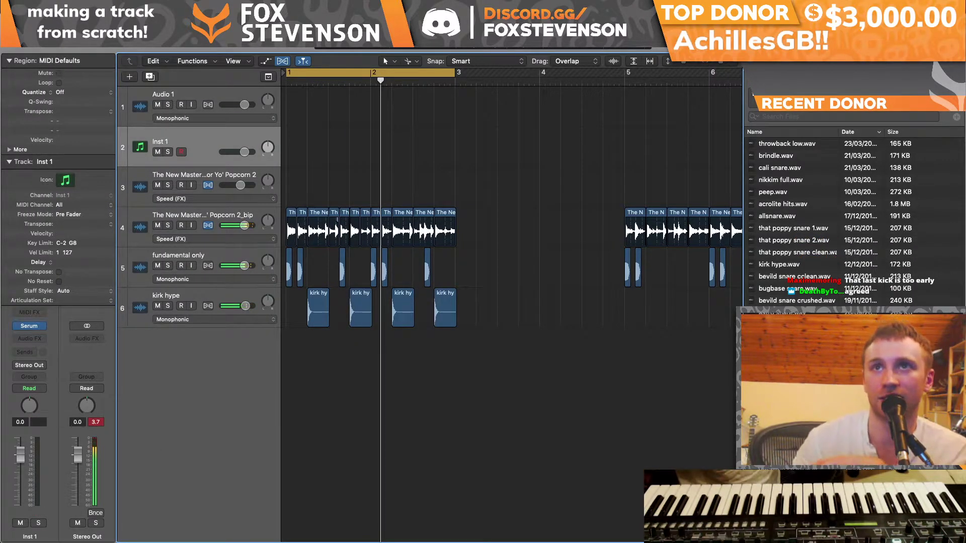
{"action": "key", "text": "super+Tab"}
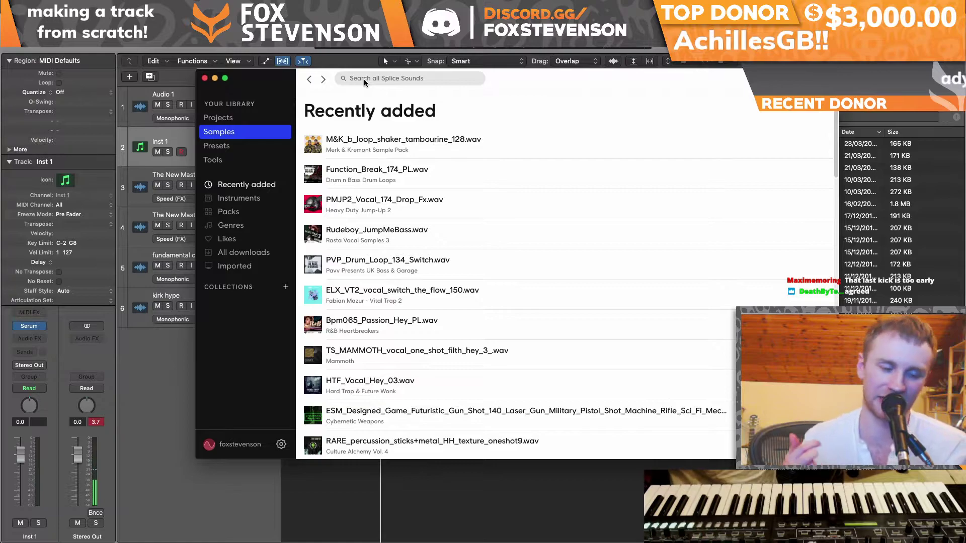
{"action": "left_click", "coordinate": [397, 89]}
{"action": "type", "text": "piano"}
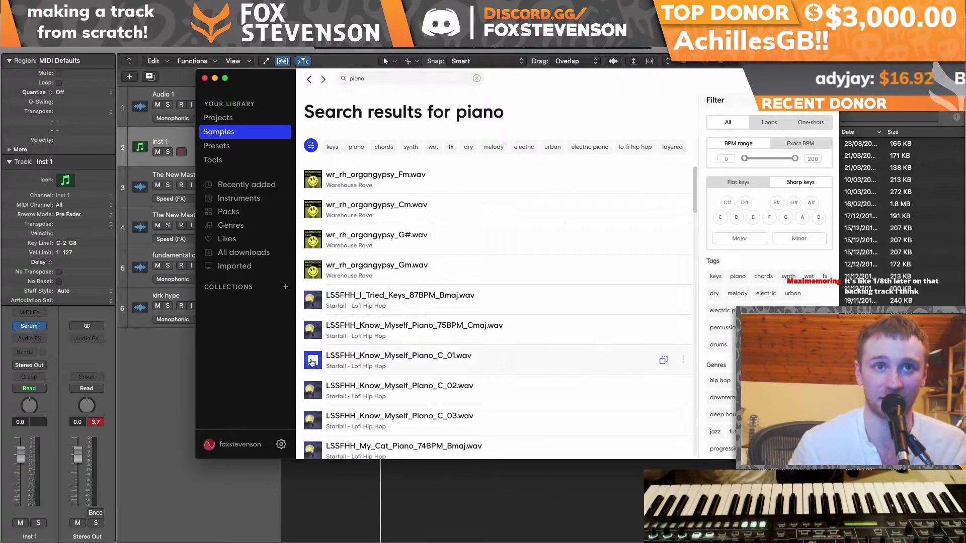
Step: Audition the lo-fi piano samples and add LSSFHH_Pain_Piano_85BPM_G#maj.wav to a new track at bar 1
{"action": "scroll", "coordinate": [315, 352], "scroll_direction": "down", "scroll_amount": 5}
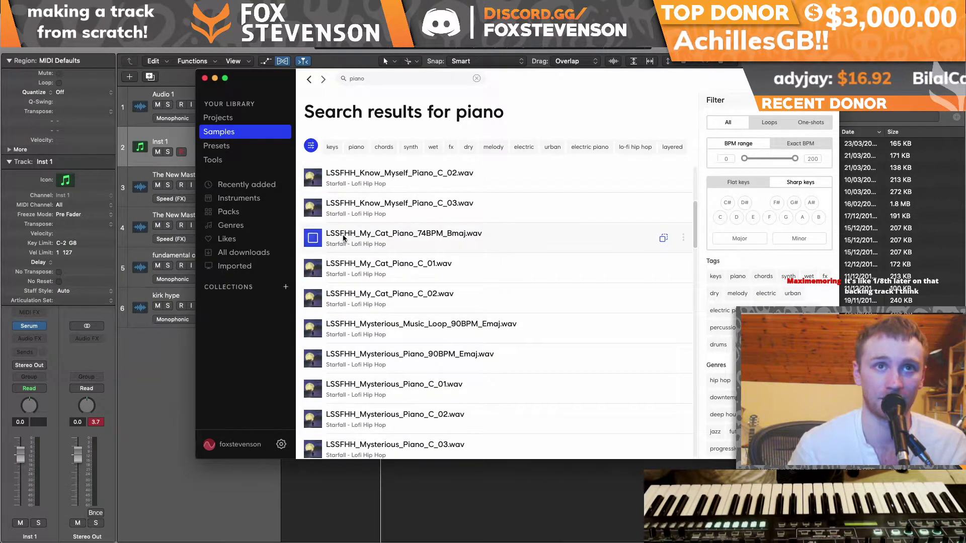
{"action": "left_click_drag", "start_coordinate": [346, 241], "coordinate": [322, 210]}
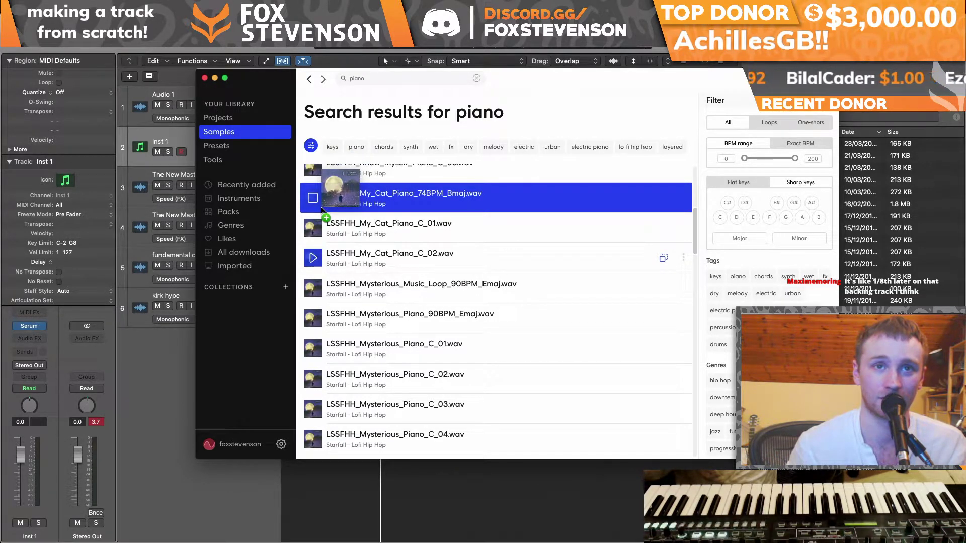
{"action": "left_click_drag", "start_coordinate": [322, 210], "coordinate": [317, 286]}
{"action": "scroll", "coordinate": [317, 351], "scroll_direction": "down", "scroll_amount": 3}
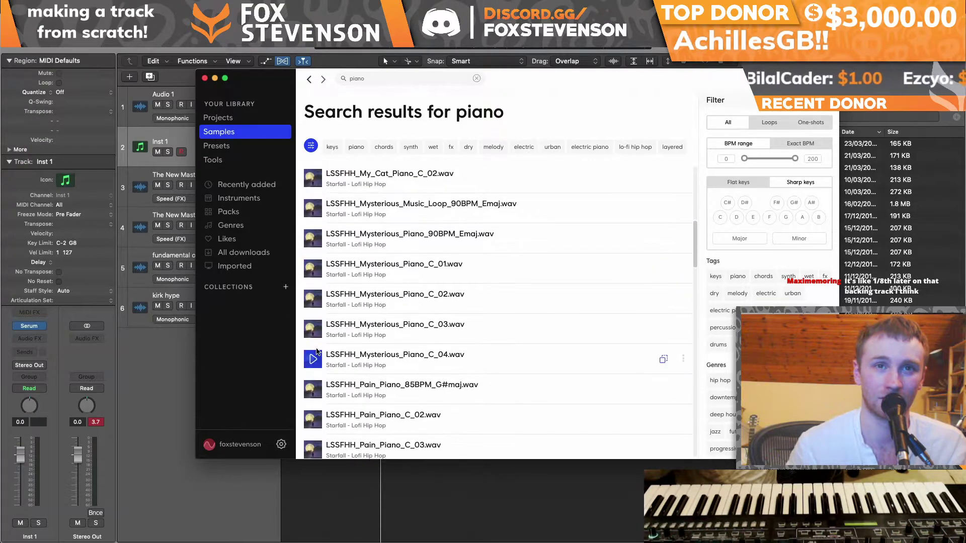
{"action": "left_click", "coordinate": [305, 393]}
{"action": "scroll", "coordinate": [308, 397], "scroll_direction": "down", "scroll_amount": 3}
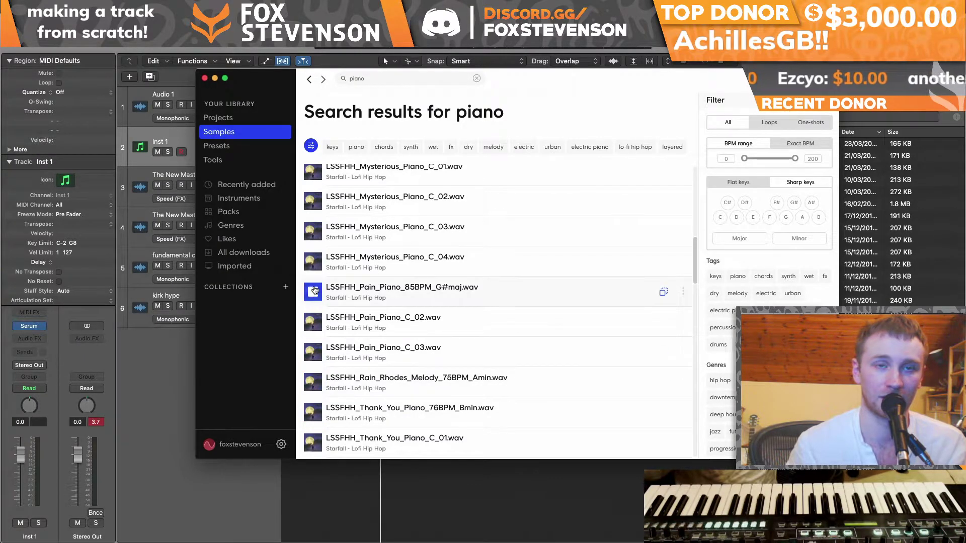
{"action": "scroll", "coordinate": [314, 290], "scroll_direction": "down", "scroll_amount": 3}
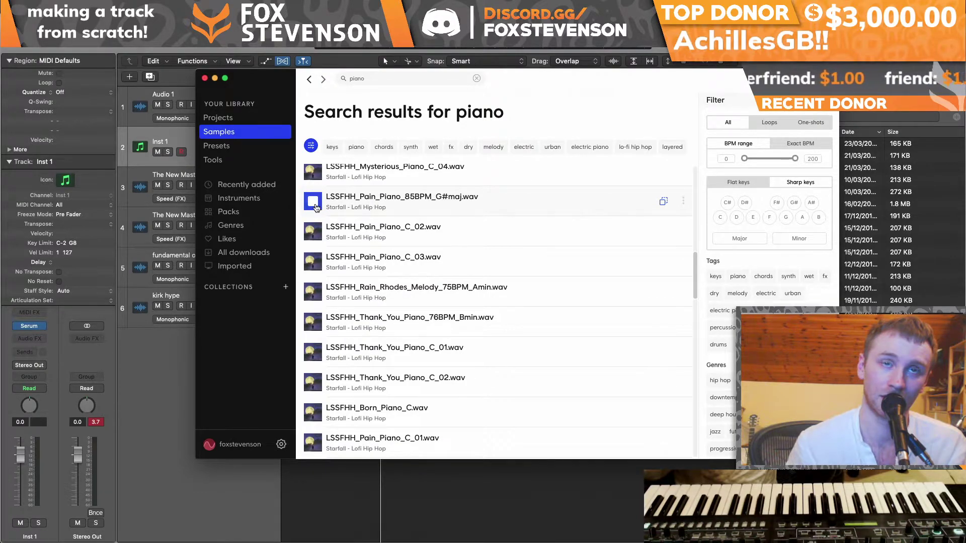
{"action": "left_click_drag", "start_coordinate": [342, 197], "coordinate": [314, 501]}
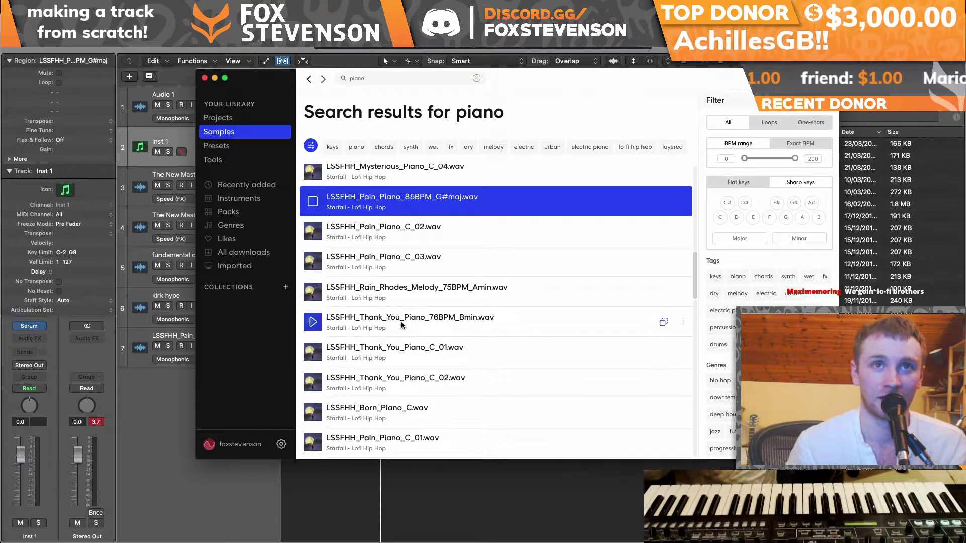
Step: Audition more of the piano loops and add LSSFHH_My_Cat_Piano_74BPM_Bmaj.wav to another new track, starting around 1 2
{"action": "scroll", "coordinate": [401, 316], "scroll_direction": "down", "scroll_amount": 4}
{"action": "scroll", "coordinate": [355, 293], "scroll_direction": "down", "scroll_amount": 5}
{"action": "scroll", "coordinate": [317, 306], "scroll_direction": "up", "scroll_amount": 7}
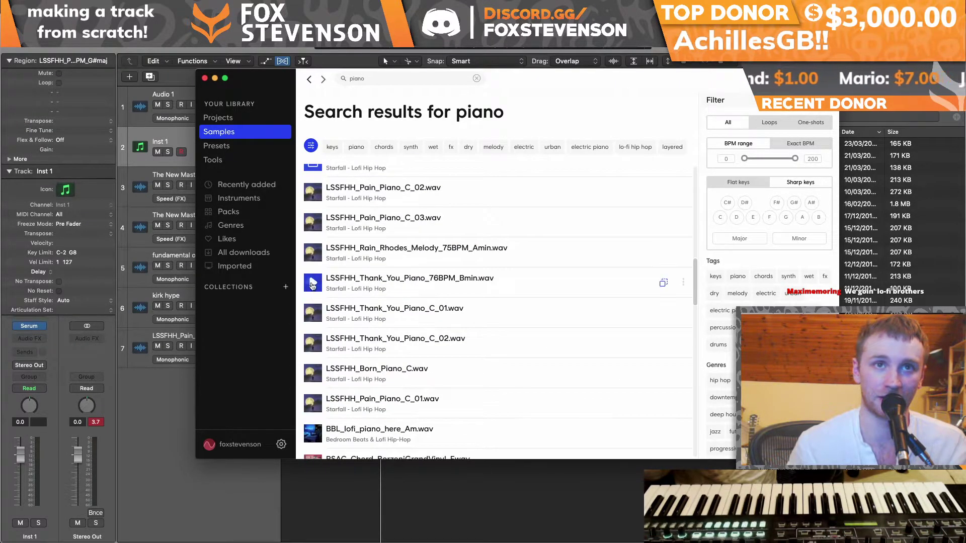
{"action": "scroll", "coordinate": [312, 262], "scroll_direction": "up", "scroll_amount": 4}
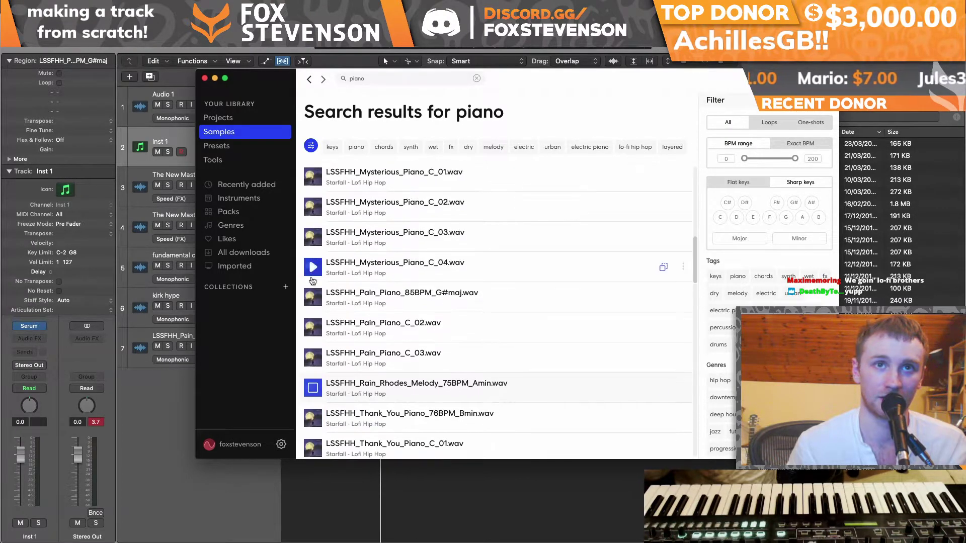
{"action": "scroll", "coordinate": [310, 272], "scroll_direction": "up", "scroll_amount": 3}
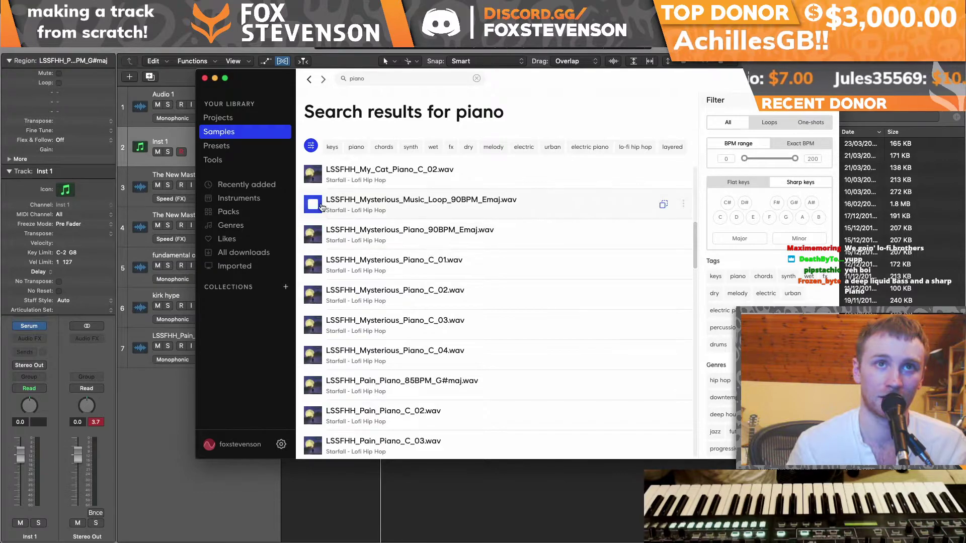
{"action": "scroll", "coordinate": [356, 200], "scroll_direction": "up", "scroll_amount": 3}
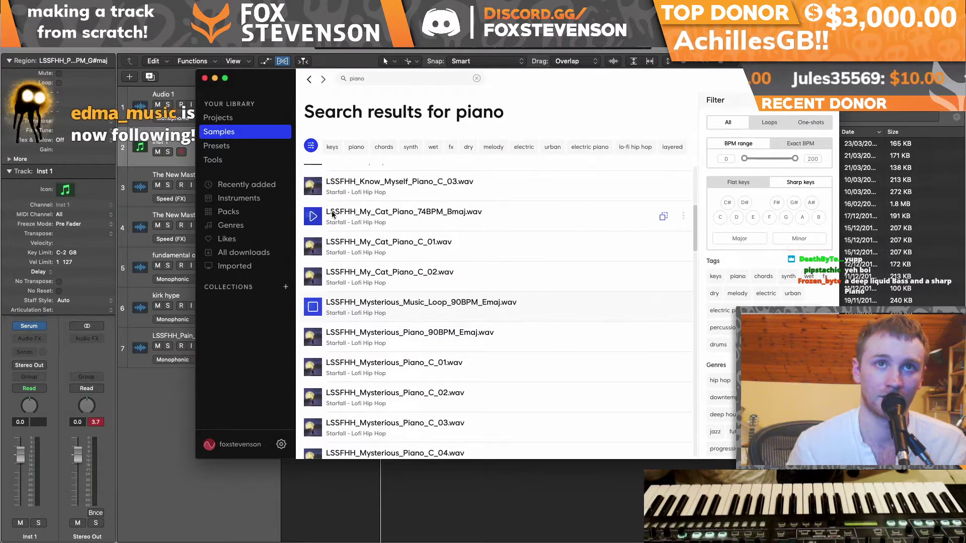
{"action": "scroll", "coordinate": [318, 237], "scroll_direction": "up", "scroll_amount": 2}
{"action": "left_click_drag", "start_coordinate": [367, 278], "coordinate": [307, 516]}
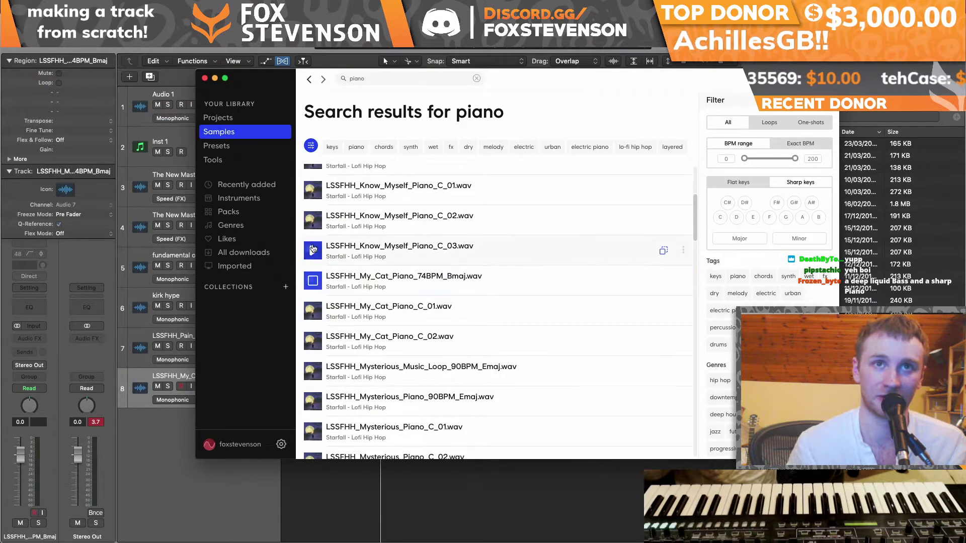
Step: Audition the remaining piano samples in the search results and return to the Logic arrangement
{"action": "scroll", "coordinate": [309, 345], "scroll_direction": "up", "scroll_amount": 5}
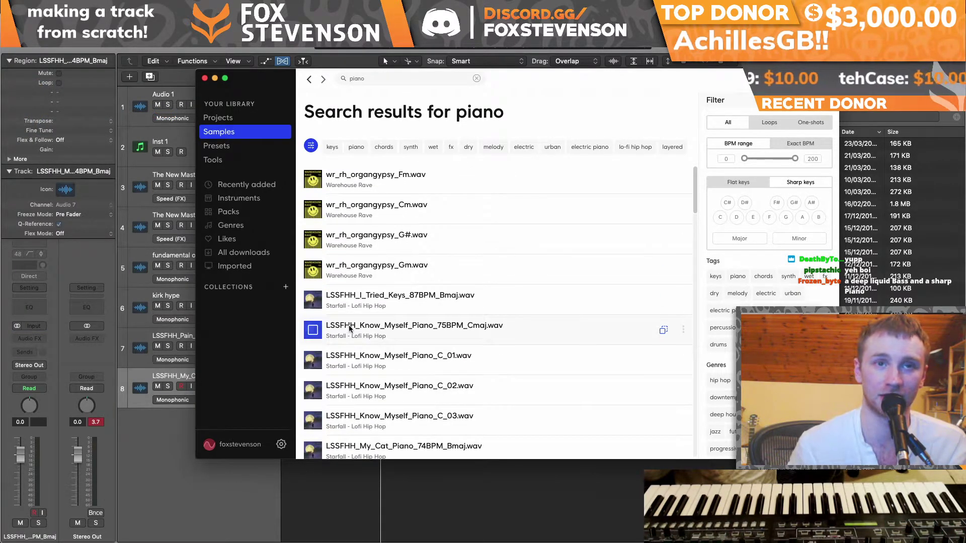
{"action": "scroll", "coordinate": [349, 326], "scroll_direction": "down", "scroll_amount": 10}
{"action": "scroll", "coordinate": [350, 328], "scroll_direction": "up", "scroll_amount": 15}
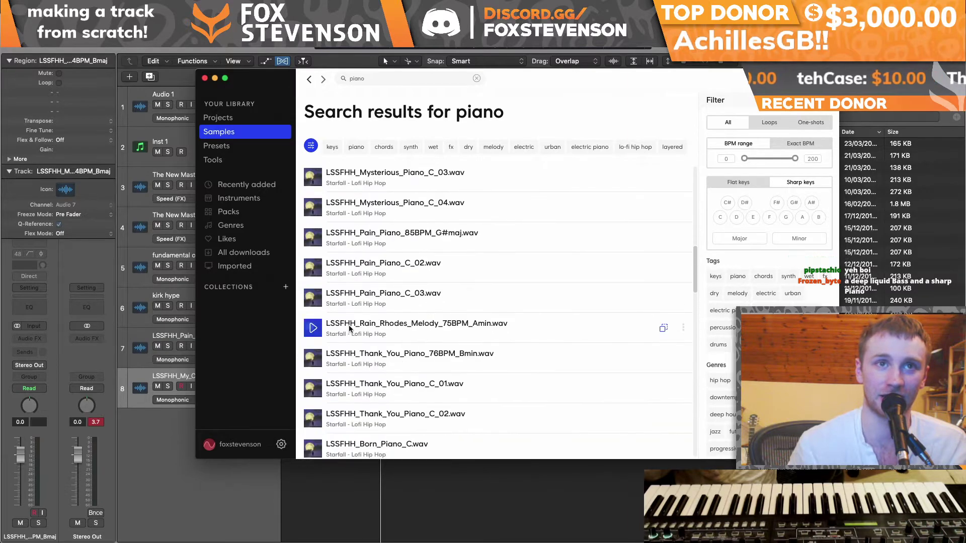
{"action": "scroll", "coordinate": [349, 328], "scroll_direction": "down", "scroll_amount": 15}
{"action": "scroll", "coordinate": [351, 330], "scroll_direction": "up", "scroll_amount": 15}
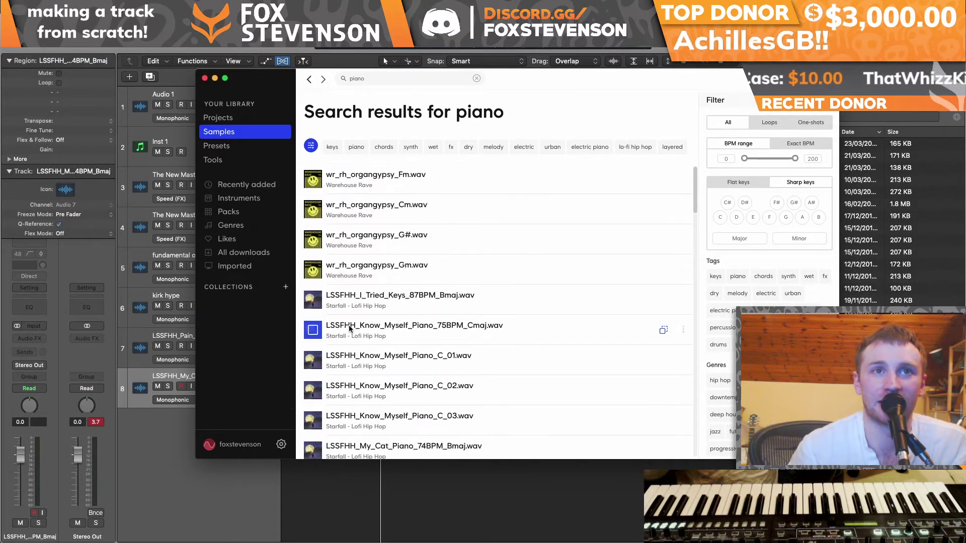
{"action": "scroll", "coordinate": [351, 329], "scroll_direction": "down", "scroll_amount": 10}
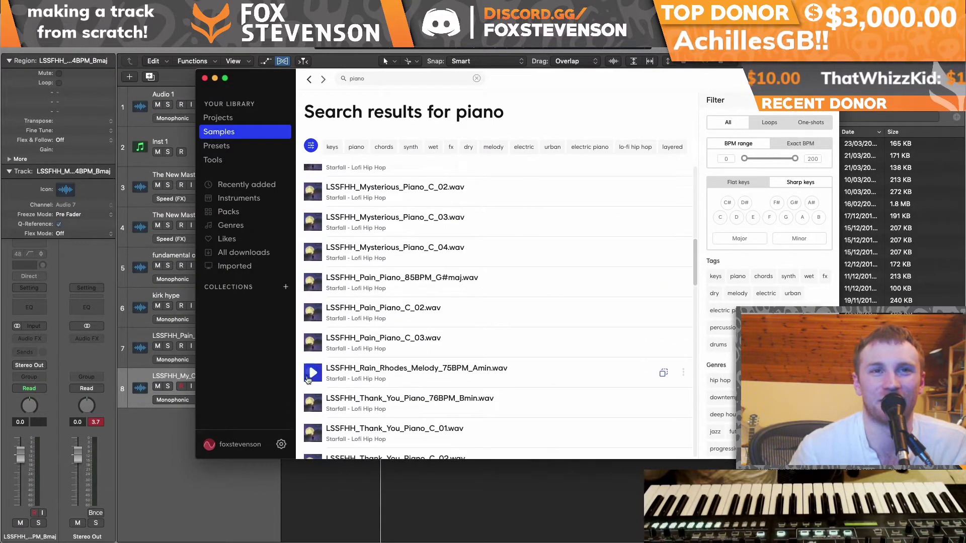
{"action": "scroll", "coordinate": [312, 397], "scroll_direction": "down", "scroll_amount": 3}
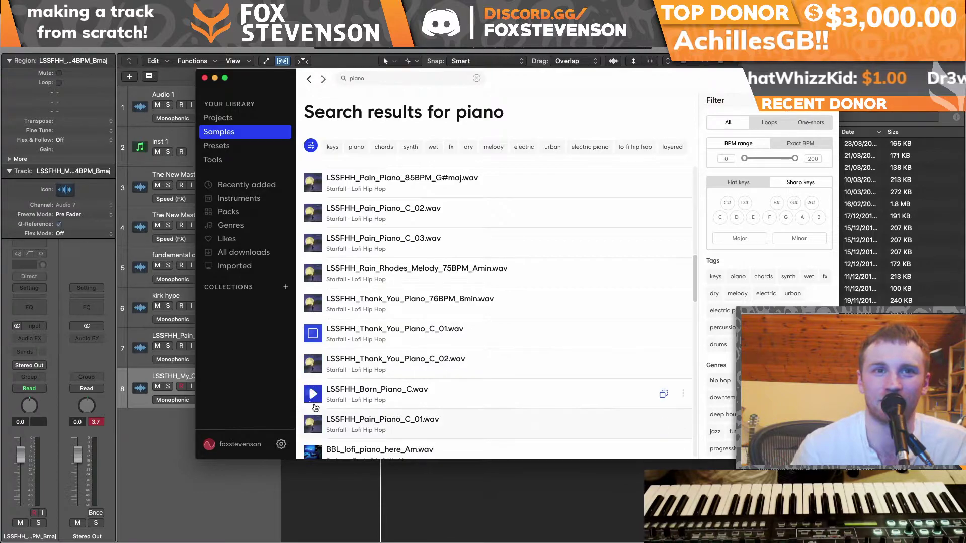
{"action": "scroll", "coordinate": [317, 266], "scroll_direction": "up", "scroll_amount": 4}
{"action": "scroll", "coordinate": [313, 281], "scroll_direction": "up", "scroll_amount": 3}
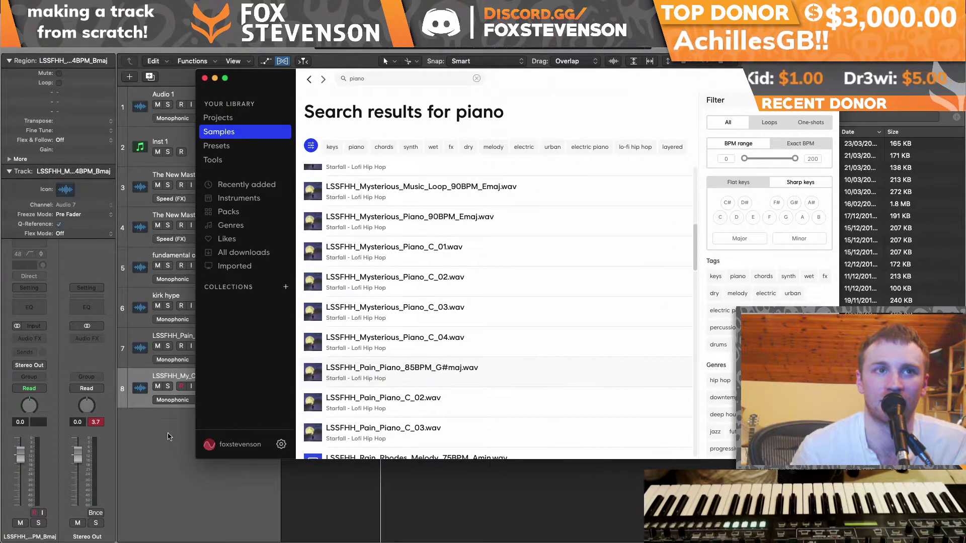
{"action": "left_click", "coordinate": [331, 491]}
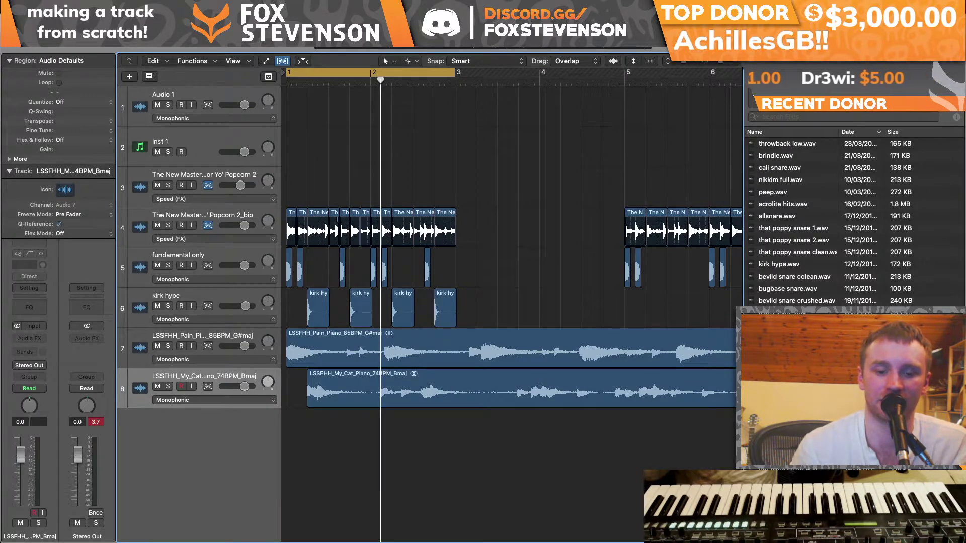
{"action": "key", "text": "super+Tab"}
{"action": "key", "text": "super+Tab"}
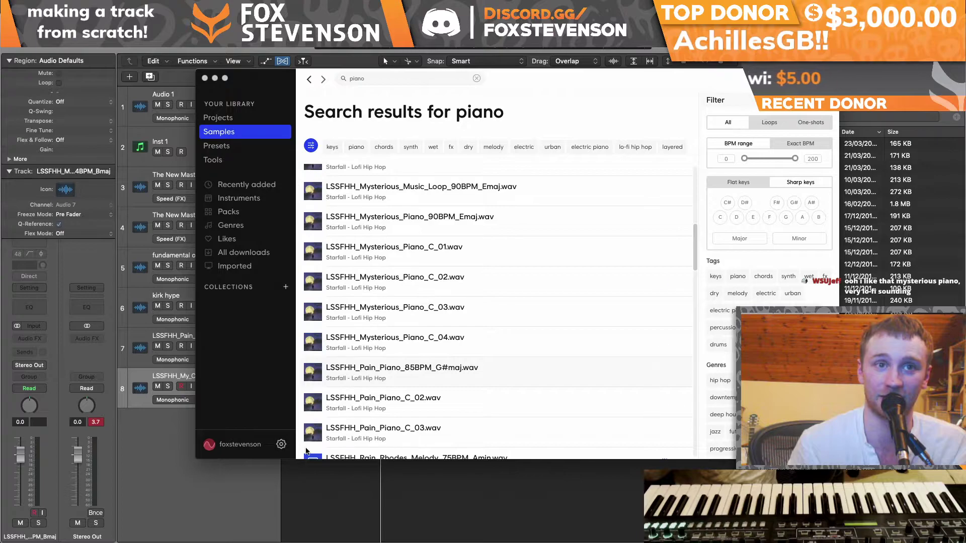
{"action": "left_click", "coordinate": [275, 464]}
Step: Solo the My Cat piano track and try moving its region further along the timeline
{"action": "left_click", "coordinate": [167, 387]}
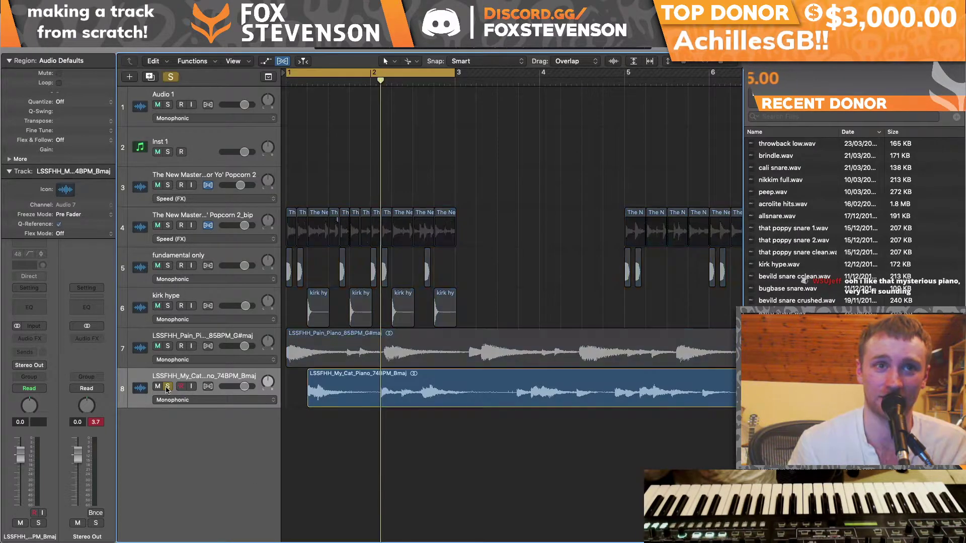
{"action": "left_click_drag", "start_coordinate": [364, 381], "coordinate": [528, 341]}
{"action": "key", "text": "super+z"}
{"action": "left_click", "coordinate": [220, 375]}
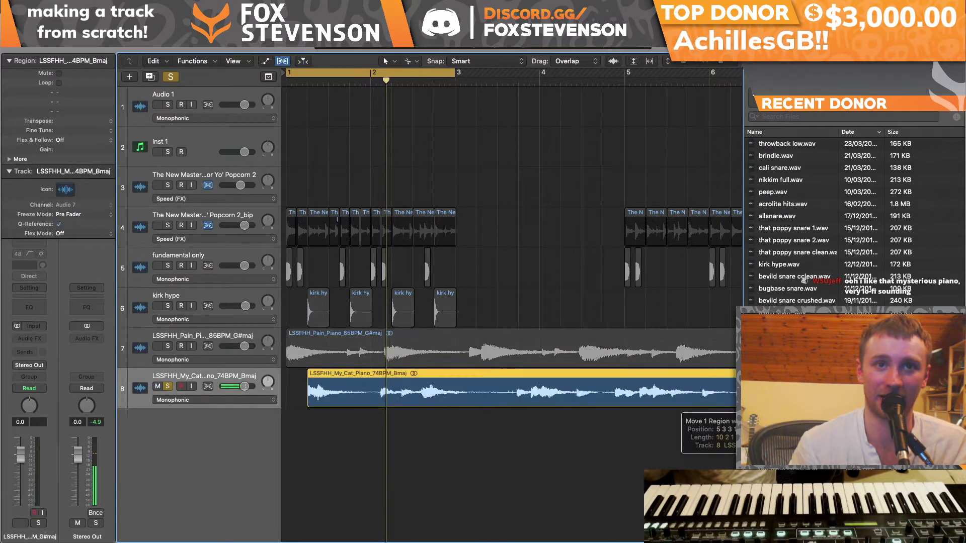
Step: Solo only the Pain piano track for playback and move the My Cat piano region to about 3 3
{"action": "left_click", "coordinate": [168, 347]}
{"action": "left_click", "coordinate": [167, 386]}
{"action": "key", "text": "space"}
{"action": "left_click_drag", "start_coordinate": [339, 393], "coordinate": [535, 410]}
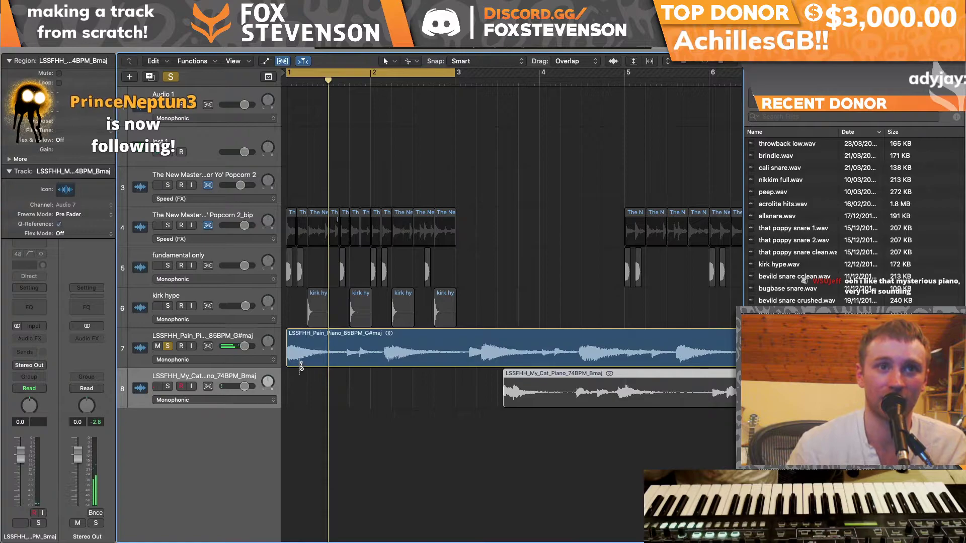
Step: Split off the first half beat of the Pain piano region with a fade-out of 255 and move the remainder three bars on
{"action": "left_click", "coordinate": [299, 365]}
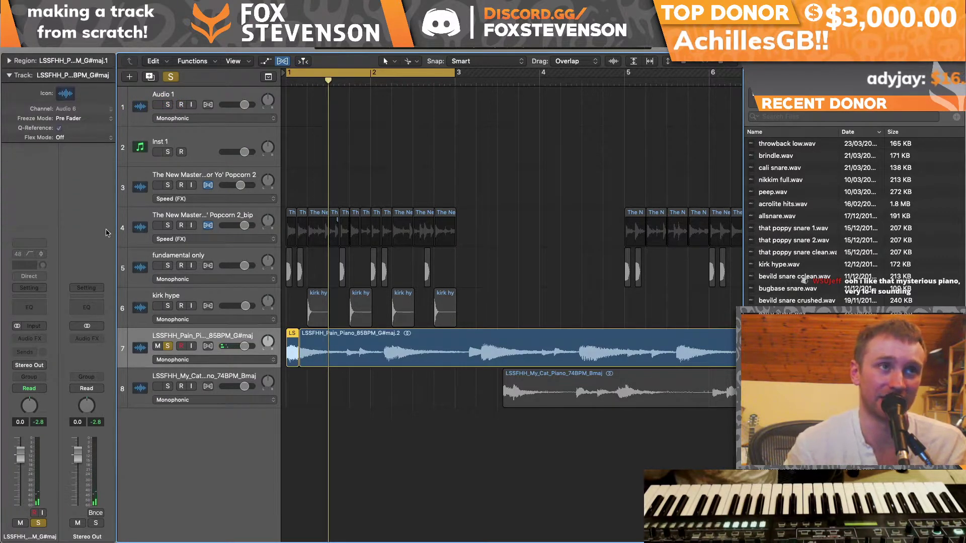
{"action": "left_click", "coordinate": [18, 64]}
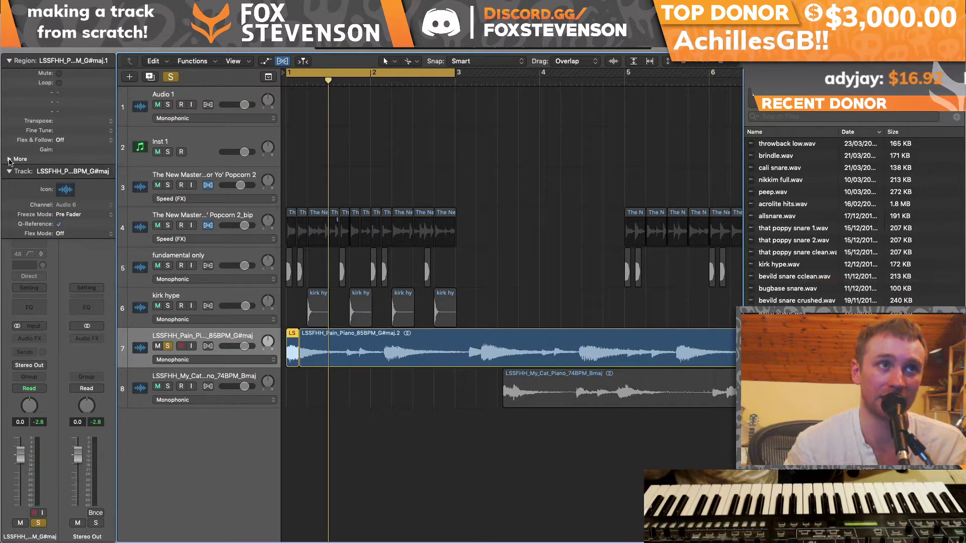
{"action": "left_click", "coordinate": [9, 160]}
{"action": "left_click_drag", "start_coordinate": [298, 366], "coordinate": [572, 363]}
Step: Play the loop and copy the short piano slice to 1 1 3 and 1 2
{"action": "key", "text": "space"}
{"action": "left_click_drag", "start_coordinate": [293, 360], "coordinate": [313, 361]}
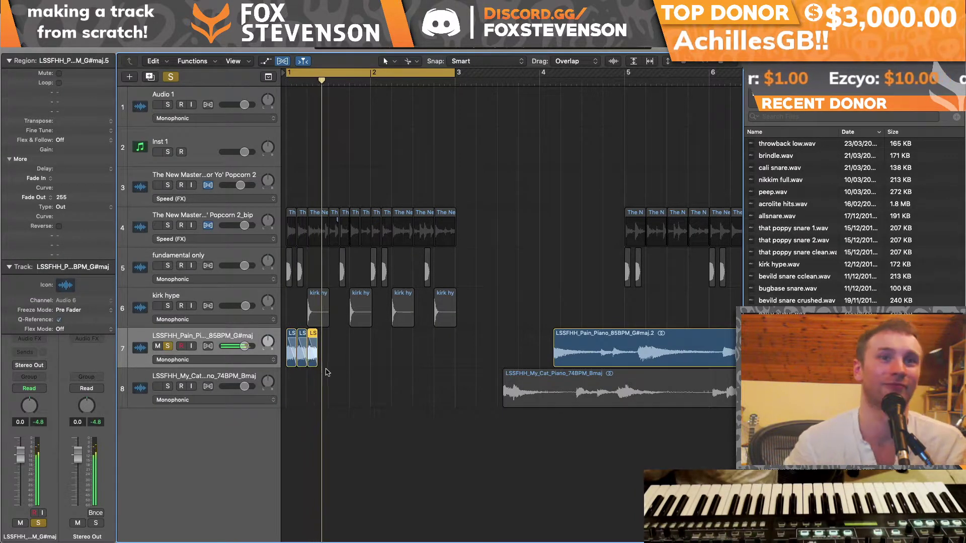
Step: Add a fourth short piano slice at 1 2 3 and trim all four slices to about half their length
{"action": "left_click_drag", "start_coordinate": [313, 358], "coordinate": [292, 361]}
{"action": "key", "text": "space"}
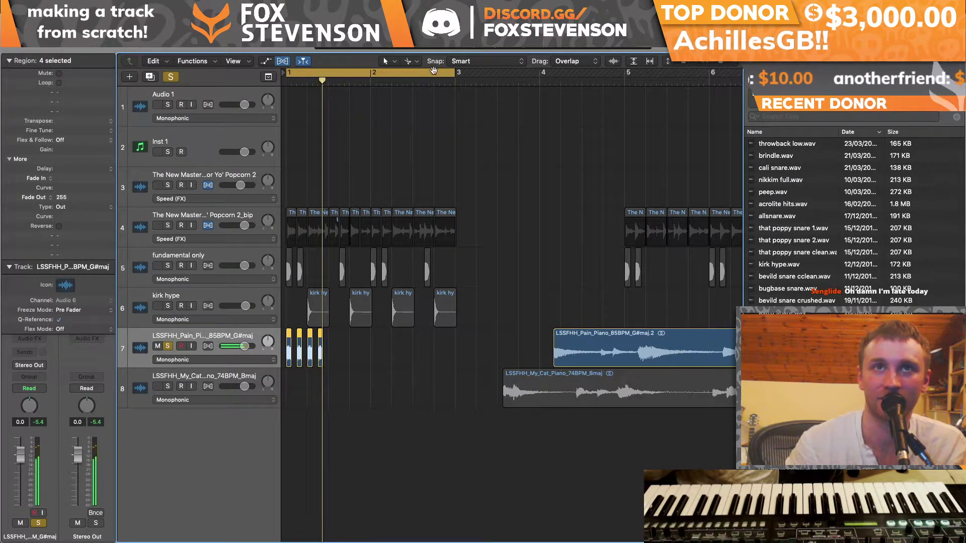
Step: Try splitting the long Pain piano region shortly before bar 5, and undo the cuts
{"action": "scroll", "coordinate": [525, 371], "scroll_direction": "right", "scroll_amount": 5}
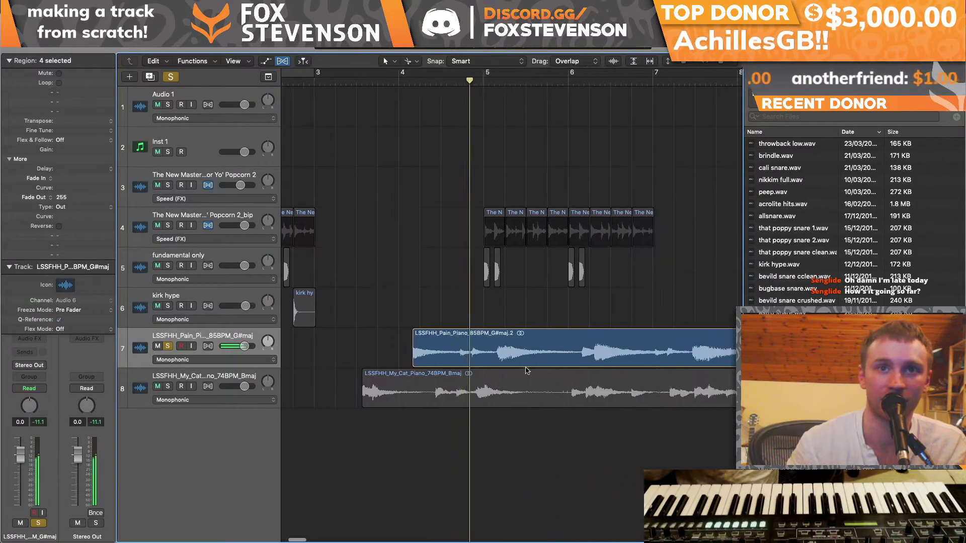
{"action": "left_click", "coordinate": [462, 357]}
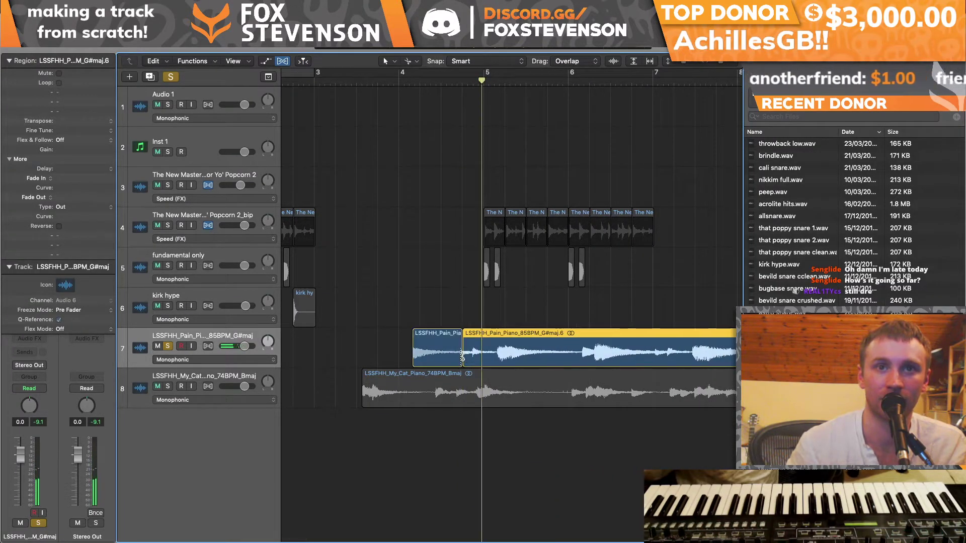
{"action": "left_click", "coordinate": [462, 357]}
{"action": "left_click", "coordinate": [459, 356]}
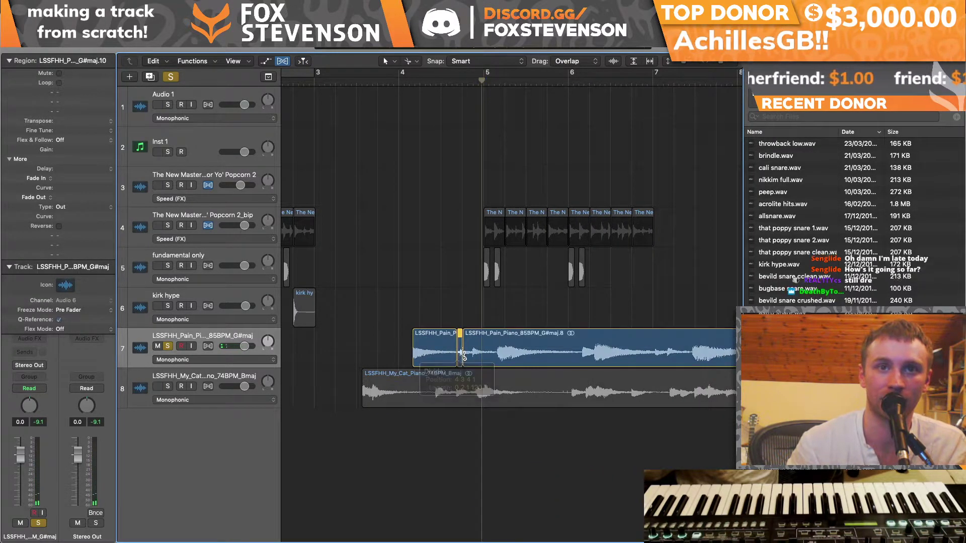
{"action": "key", "text": "super+z"}
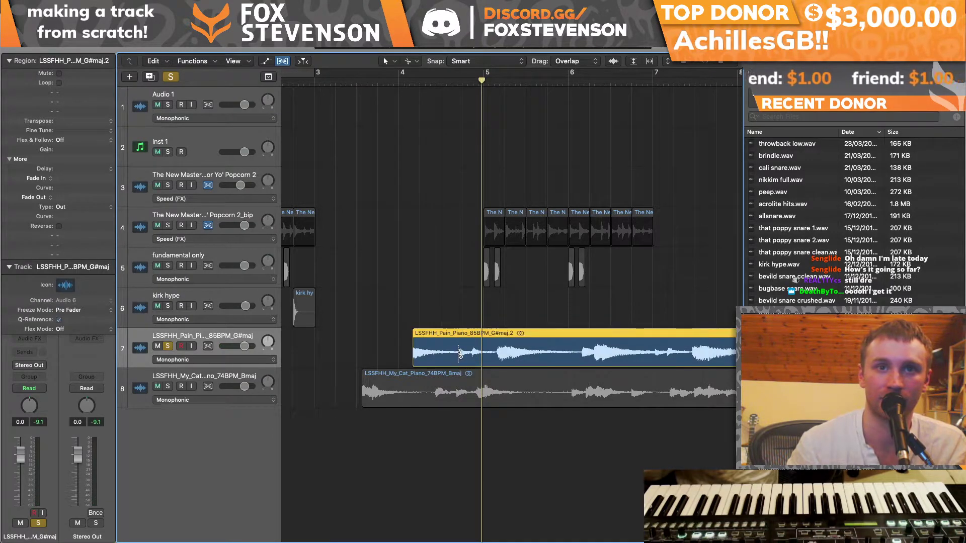
Step: Cut two short slices from the long Pain piano region around bar 5 and place them at 1 3 3 and 1 4
{"action": "left_click", "coordinate": [460, 355]}
{"action": "left_click", "coordinate": [473, 353], "text": "super"}
{"action": "left_click", "coordinate": [488, 353], "text": "super"}
{"action": "left_click_drag", "start_coordinate": [466, 352], "coordinate": [347, 358]}
{"action": "scroll", "coordinate": [463, 351], "scroll_direction": "left", "scroll_amount": 3}
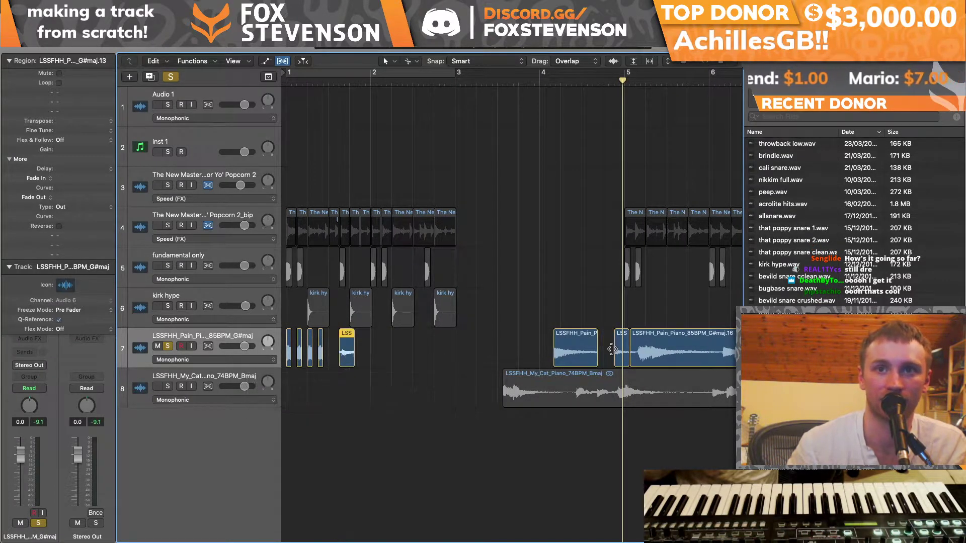
{"action": "left_click_drag", "start_coordinate": [622, 350], "coordinate": [363, 346]}
Step: Shorten the cycle range to bar 1 and compare the Pain piano soloed and together with the drums during playback
{"action": "key", "text": "Return"}
{"action": "key", "text": "space"}
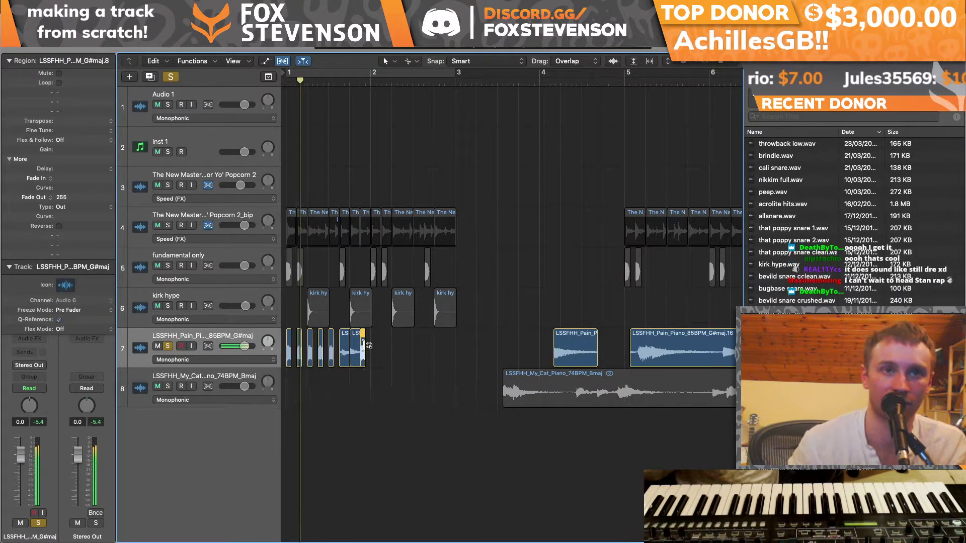
{"action": "left_click", "coordinate": [375, 361]}
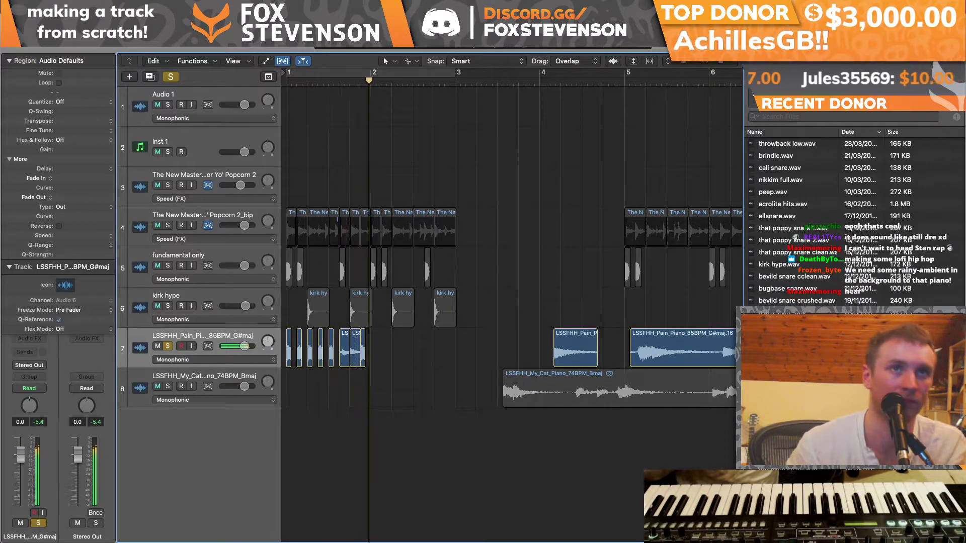
{"action": "left_click", "coordinate": [292, 76]}
{"action": "left_click", "coordinate": [167, 346]}
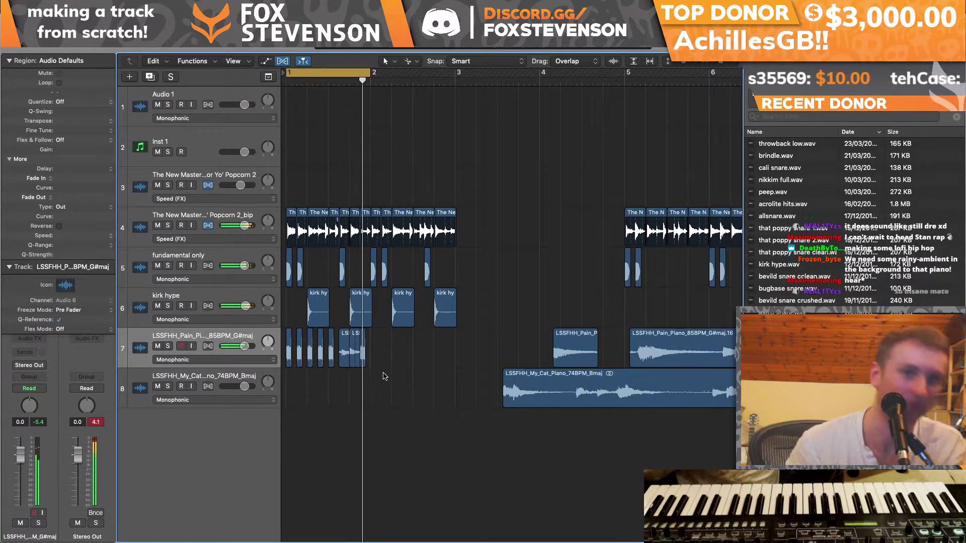
{"action": "left_click", "coordinate": [167, 346]}
Step: Lengthen the Pain piano slices in bar 1 so that each one fills its half beat without gaps
{"action": "left_click", "coordinate": [9, 60]}
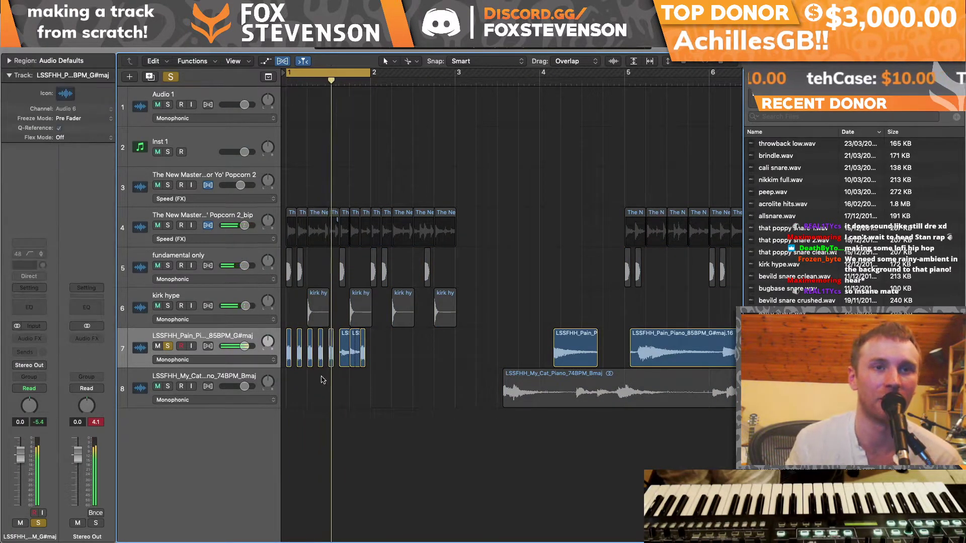
{"action": "left_click_drag", "start_coordinate": [720, 62], "coordinate": [727, 65]}
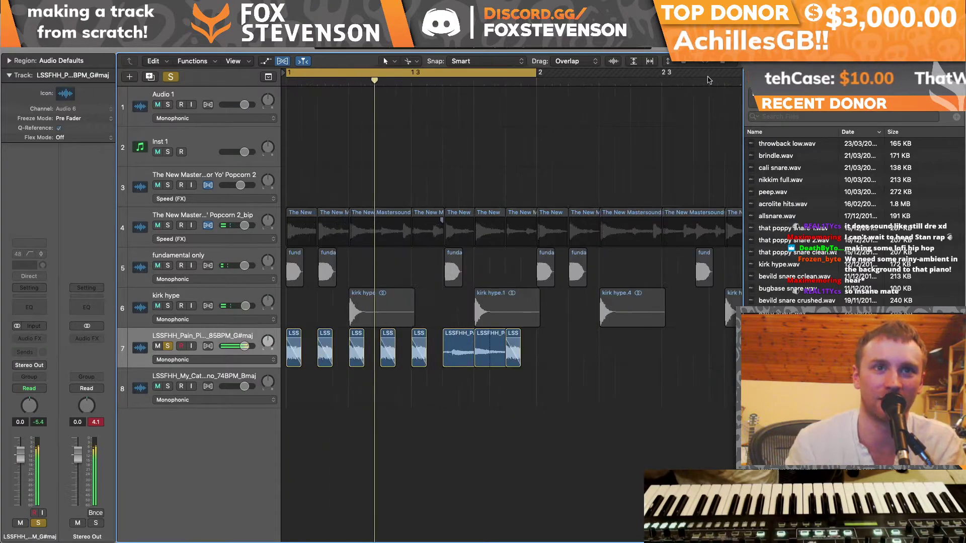
{"action": "left_click_drag", "start_coordinate": [418, 389], "coordinate": [317, 361]}
{"action": "left_click", "coordinate": [461, 360]}
{"action": "left_click_drag", "start_coordinate": [472, 360], "coordinate": [536, 366]}
Step: Set the Pain piano track's flex mode to Slicing and transpose all eight slices by +3
{"action": "left_click", "coordinate": [214, 359]}
{"action": "left_click", "coordinate": [203, 395]}
{"action": "left_click_drag", "start_coordinate": [608, 373], "coordinate": [302, 341]}
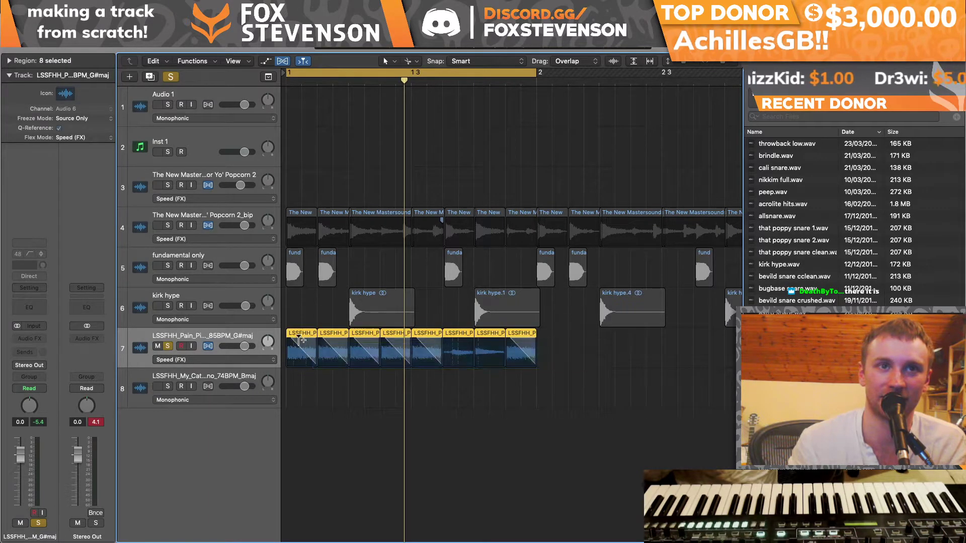
{"action": "left_click", "coordinate": [247, 363]}
{"action": "left_click", "coordinate": [226, 339]}
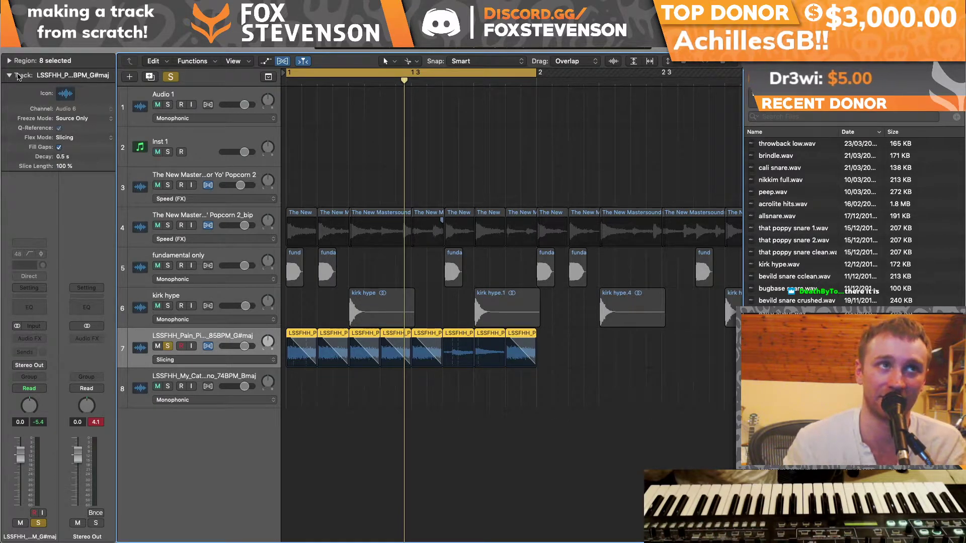
{"action": "left_click", "coordinate": [10, 61]}
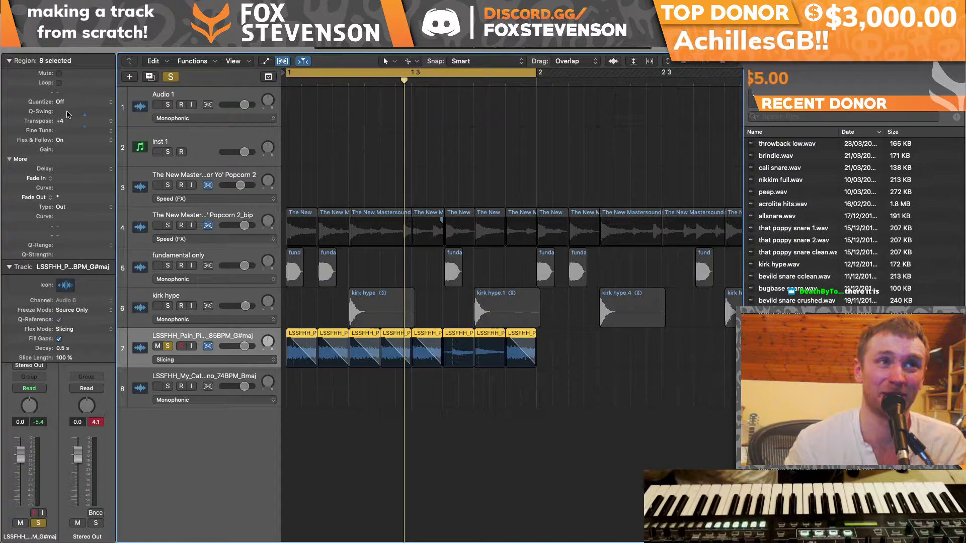
{"action": "key", "text": "space"}
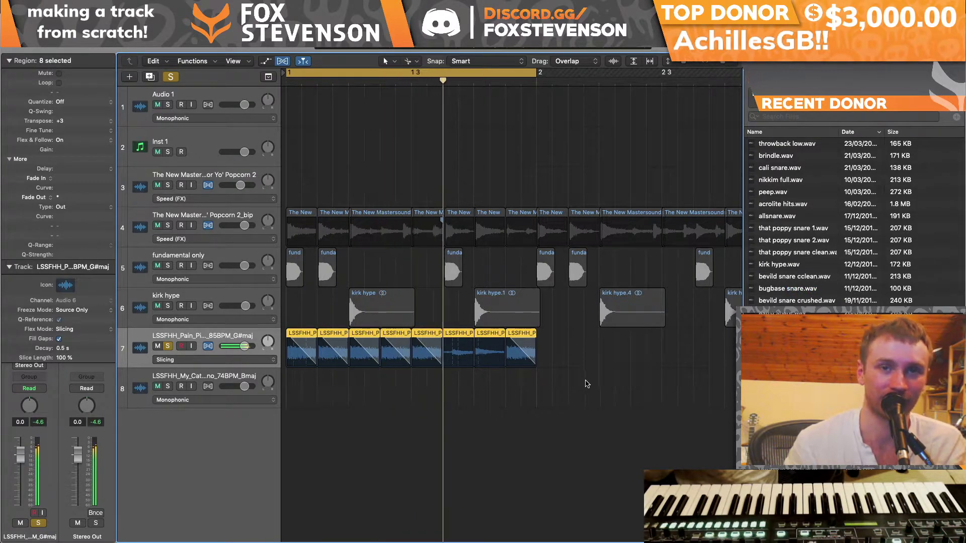
Step: Shorten all eight Pain piano slices to leave a gap after each one
{"action": "left_click", "coordinate": [450, 366]}
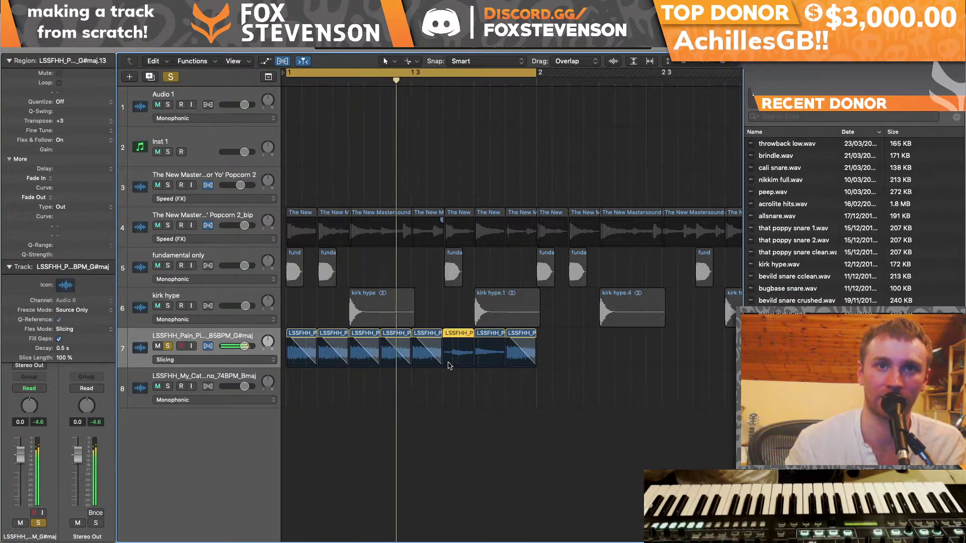
{"action": "left_click_drag", "start_coordinate": [444, 363], "coordinate": [458, 333]}
{"action": "left_click_drag", "start_coordinate": [563, 348], "coordinate": [331, 364]}
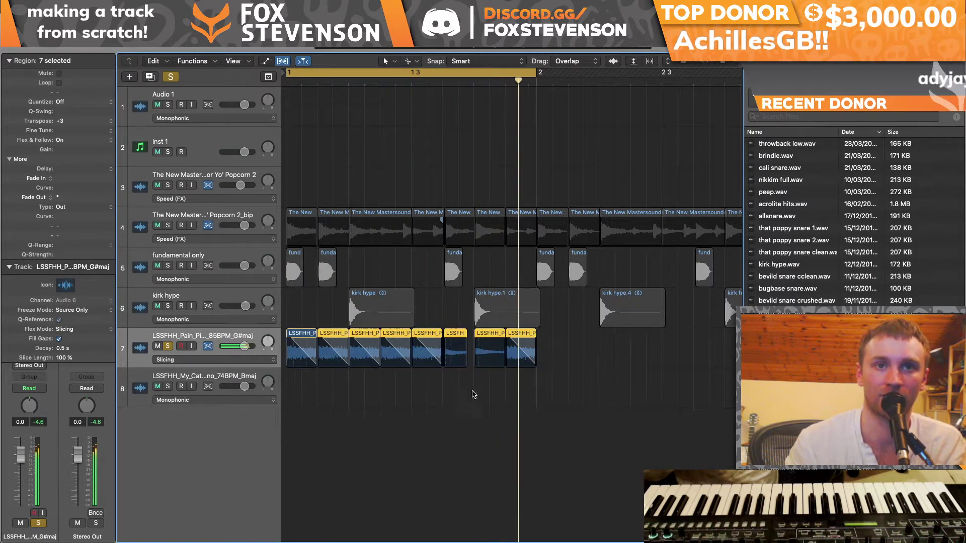
{"action": "left_click_drag", "start_coordinate": [569, 391], "coordinate": [302, 360]}
Step: Insert a stereo FF Pro-Q 3 on the Pain piano track with a 30 dB/oct low cut at about 210 Hz
{"action": "left_click", "coordinate": [9, 60]}
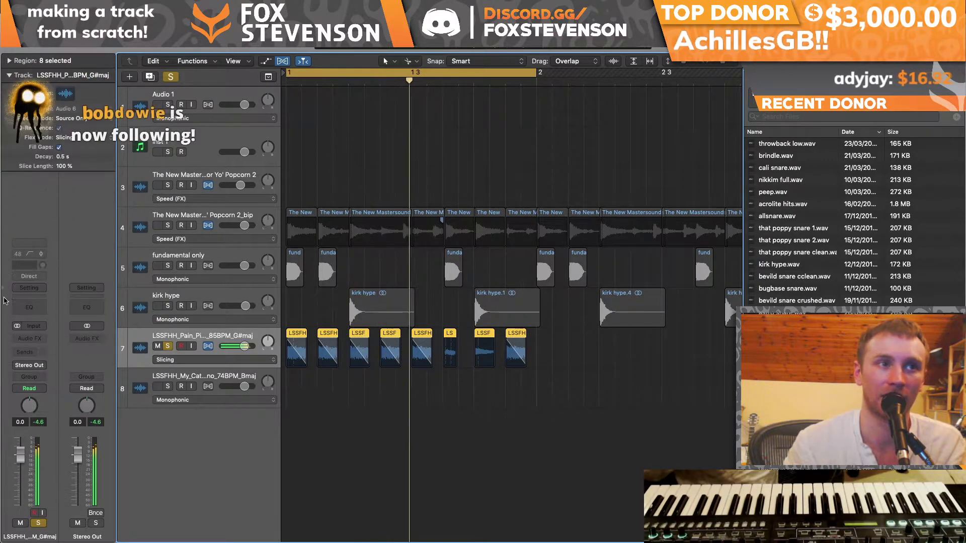
{"action": "left_click", "coordinate": [38, 339]}
{"action": "mouse_move", "coordinate": [59, 369]}
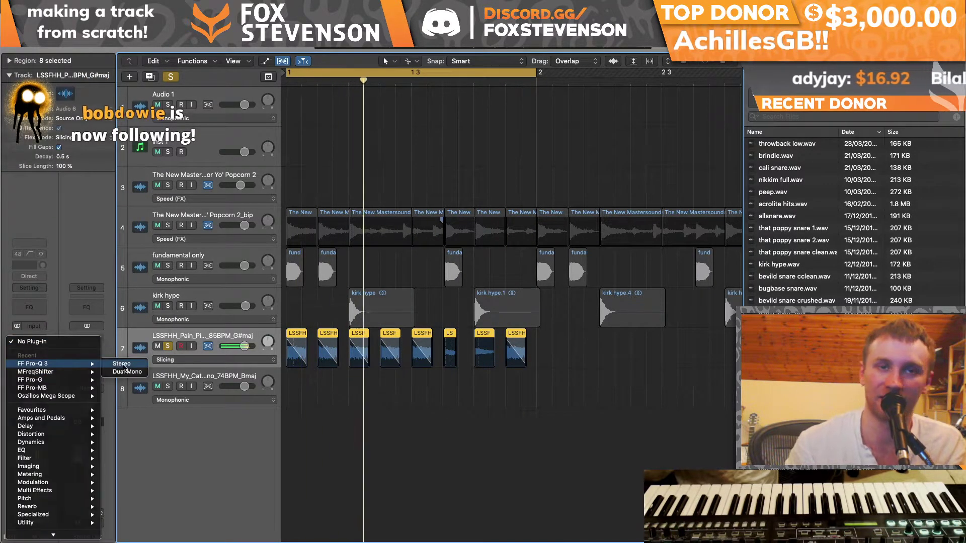
{"action": "left_click", "coordinate": [124, 368]}
{"action": "left_click", "coordinate": [38, 169]}
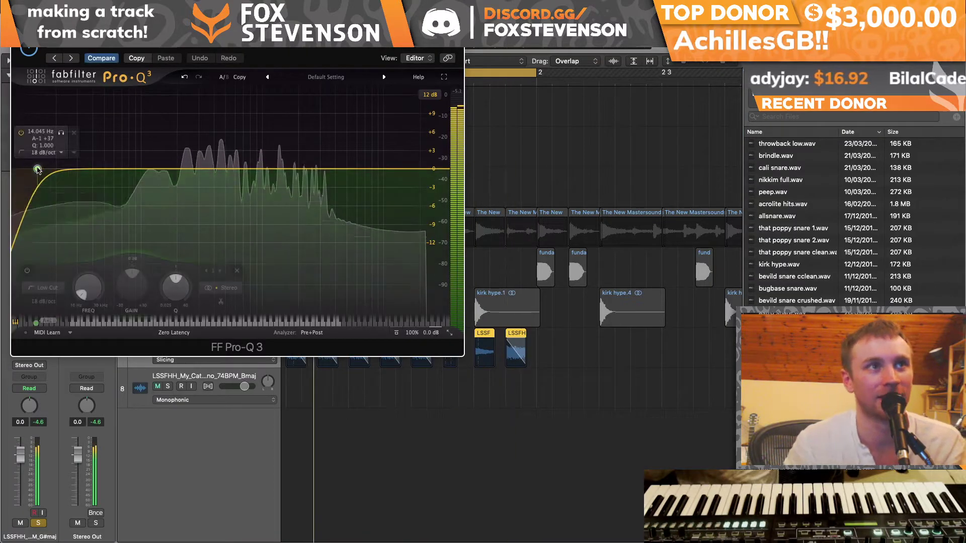
{"action": "left_click_drag", "start_coordinate": [37, 169], "coordinate": [181, 178]}
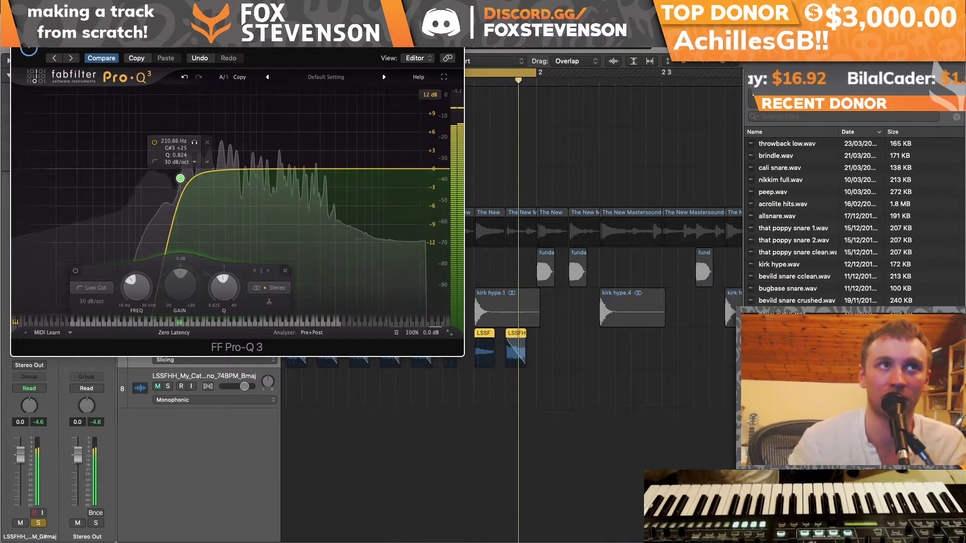
{"action": "key", "text": "super+w"}
Step: Lengthen the piano slice at 1 3 3 and give it and the slice at 1 4 a fade-out of 227
{"action": "left_click", "coordinate": [474, 380]}
{"action": "mouse_move", "coordinate": [456, 365]}
{"action": "left_mouse_down"}
{"action": "mouse_move", "coordinate": [467, 366]}
{"action": "mouse_move", "coordinate": [458, 358]}
{"action": "left_mouse_up"}
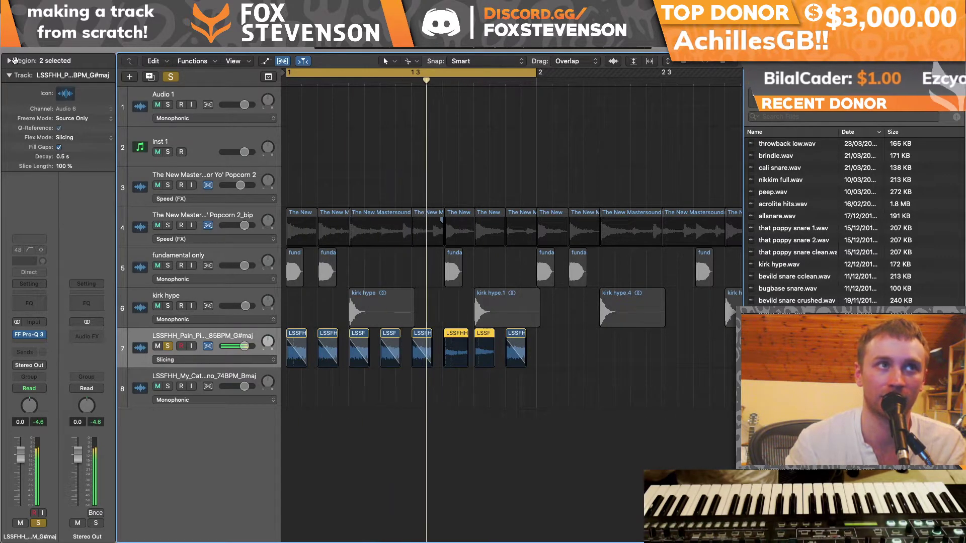
{"action": "left_click", "coordinate": [12, 60]}
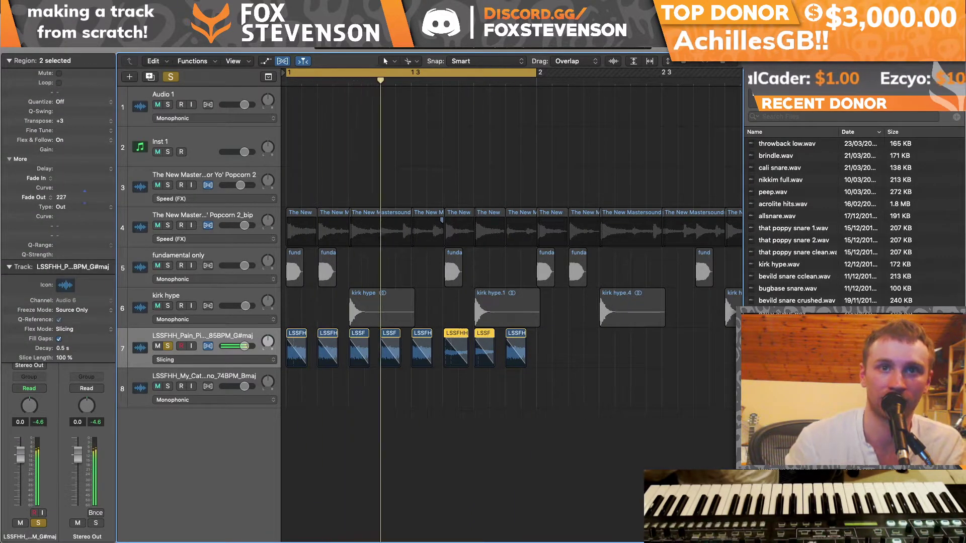
{"action": "key", "text": "space"}
{"action": "left_click", "coordinate": [9, 61]}
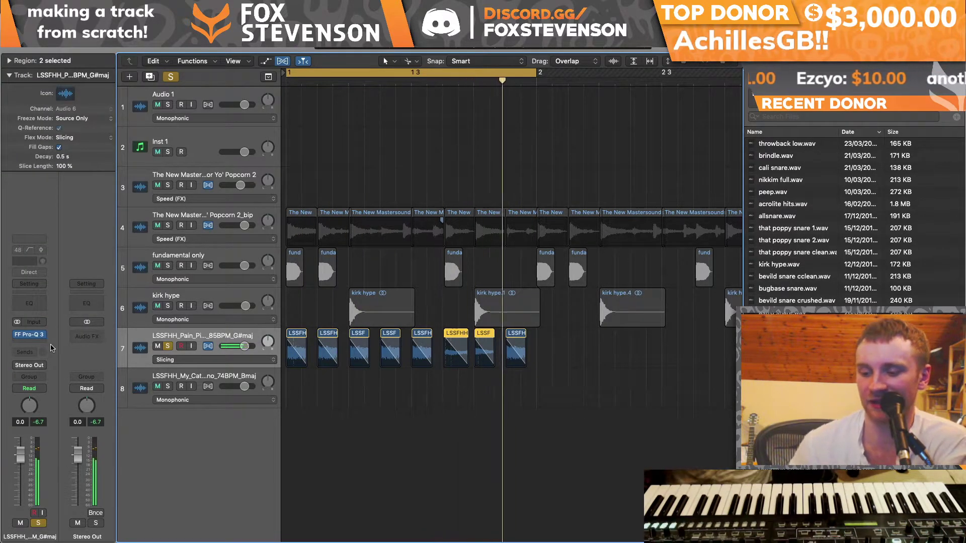
Step: Insert the Xfer OTT compressor in stereo on the Pain piano track and set its depth to 33 %
{"action": "left_click", "coordinate": [29, 343]}
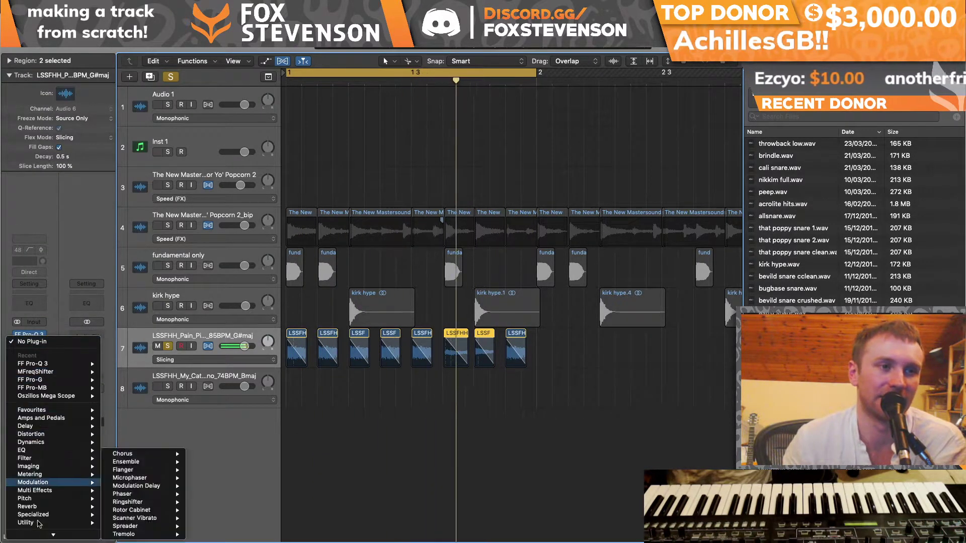
{"action": "mouse_move", "coordinate": [46, 526]}
{"action": "mouse_move", "coordinate": [136, 525]}
{"action": "mouse_move", "coordinate": [226, 526]}
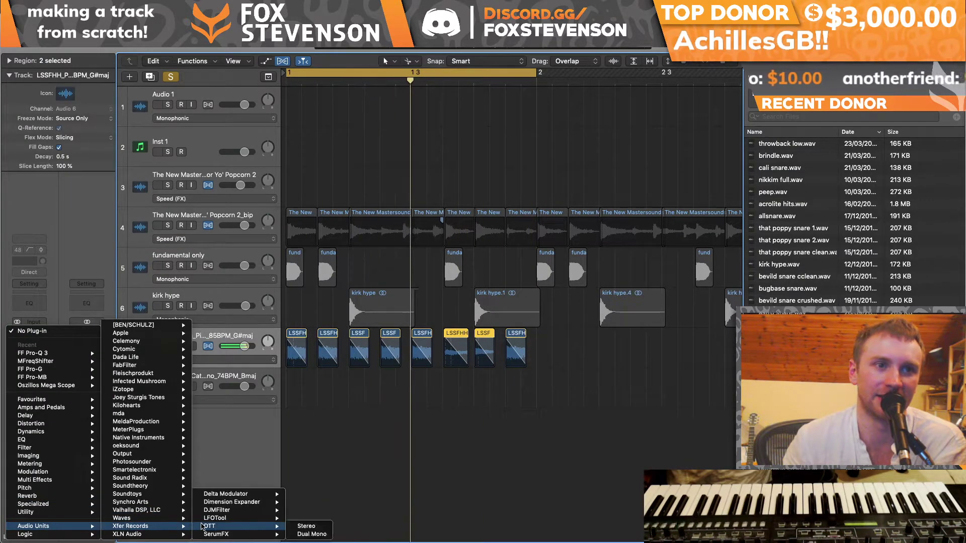
{"action": "left_click", "coordinate": [305, 526]}
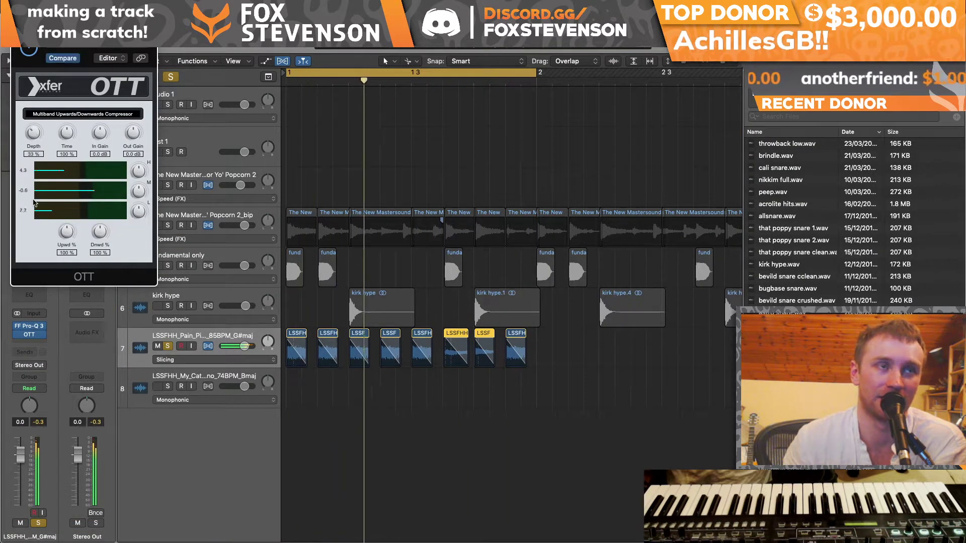
{"action": "key", "text": "super+w"}
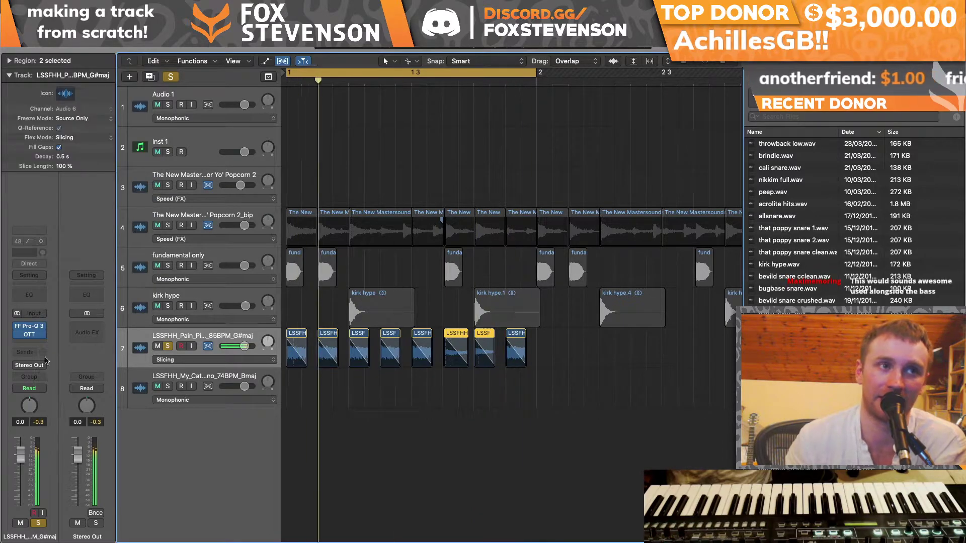
Step: Insert the Kilohearts Disperser on the Pain piano track, set its frequency to 2.10 kHz and adjust the pinch
{"action": "left_click", "coordinate": [43, 343]}
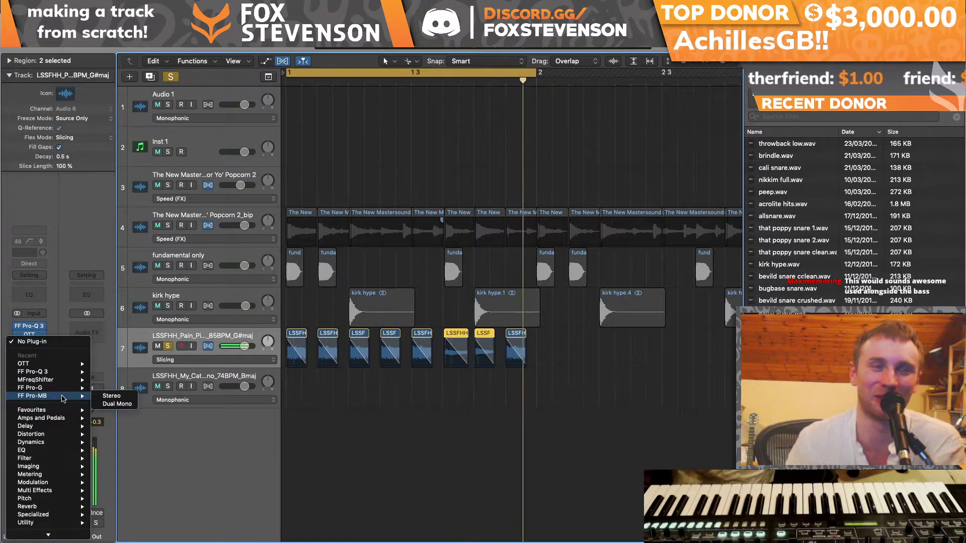
{"action": "mouse_move", "coordinate": [70, 526]}
{"action": "mouse_move", "coordinate": [174, 398]}
{"action": "mouse_move", "coordinate": [37, 526]}
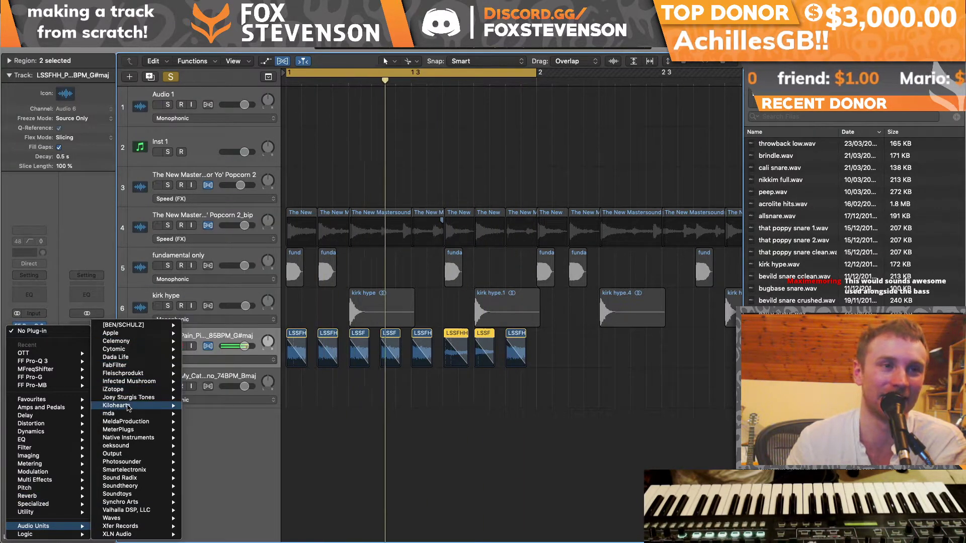
{"action": "mouse_move", "coordinate": [131, 406]}
{"action": "left_click", "coordinate": [222, 358]}
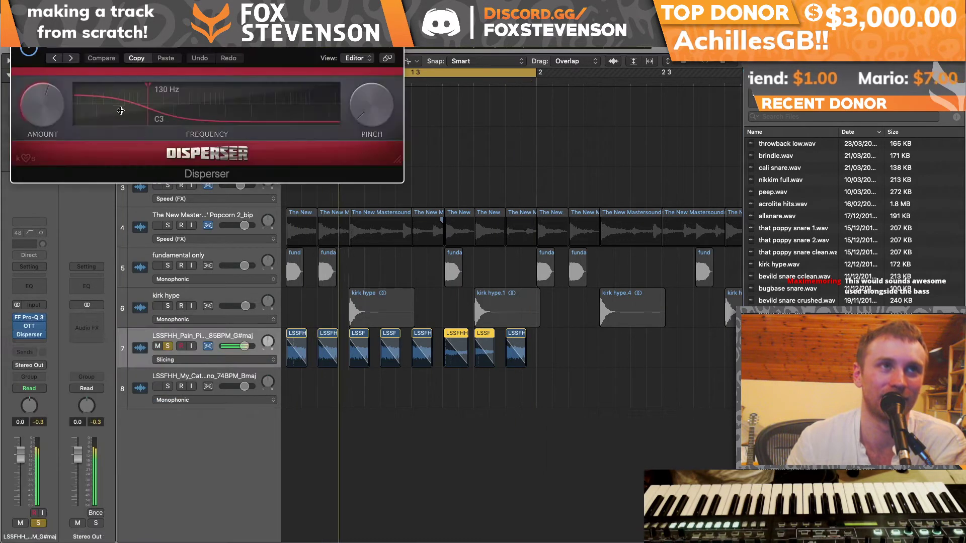
{"action": "left_click_drag", "start_coordinate": [150, 88], "coordinate": [251, 88]}
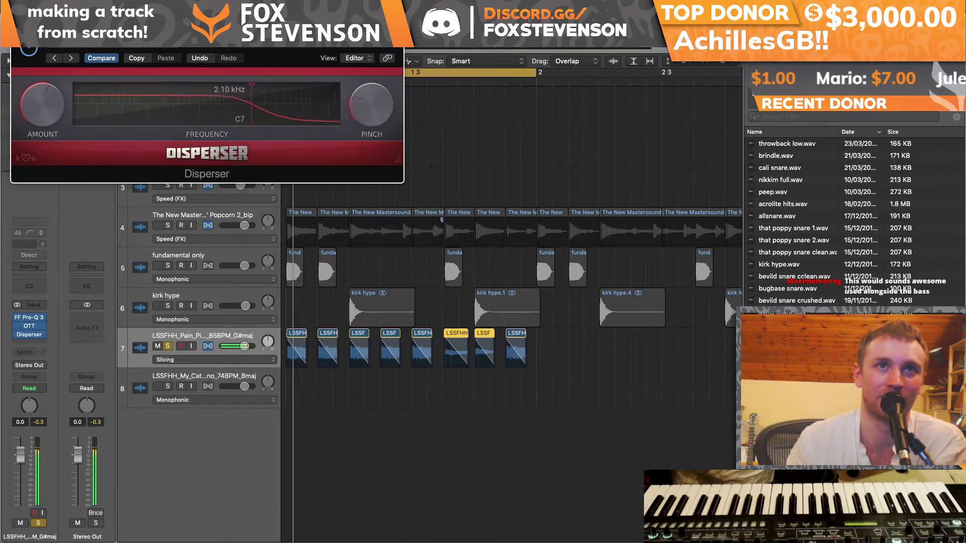
{"action": "left_click_drag", "start_coordinate": [372, 105], "coordinate": [371, 123]}
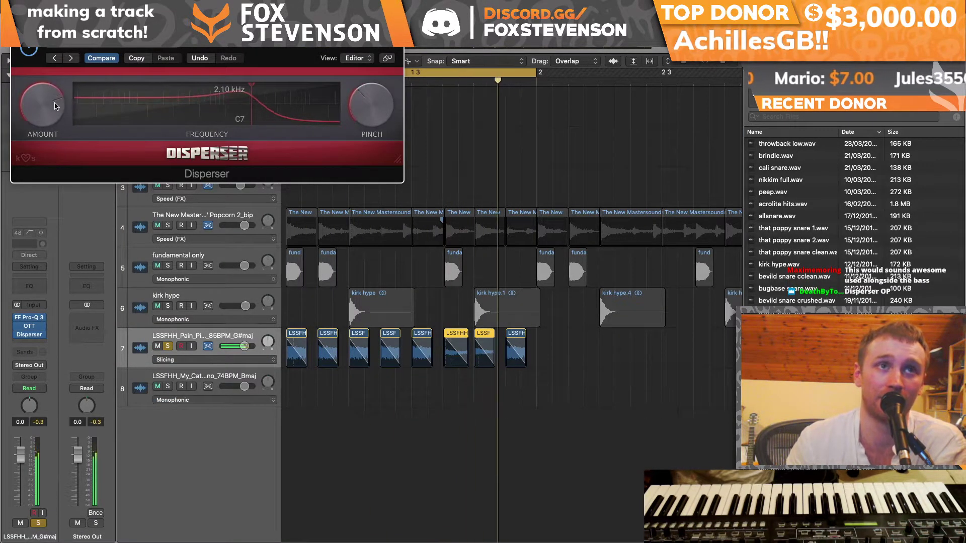
{"action": "left_click", "coordinate": [29, 48]}
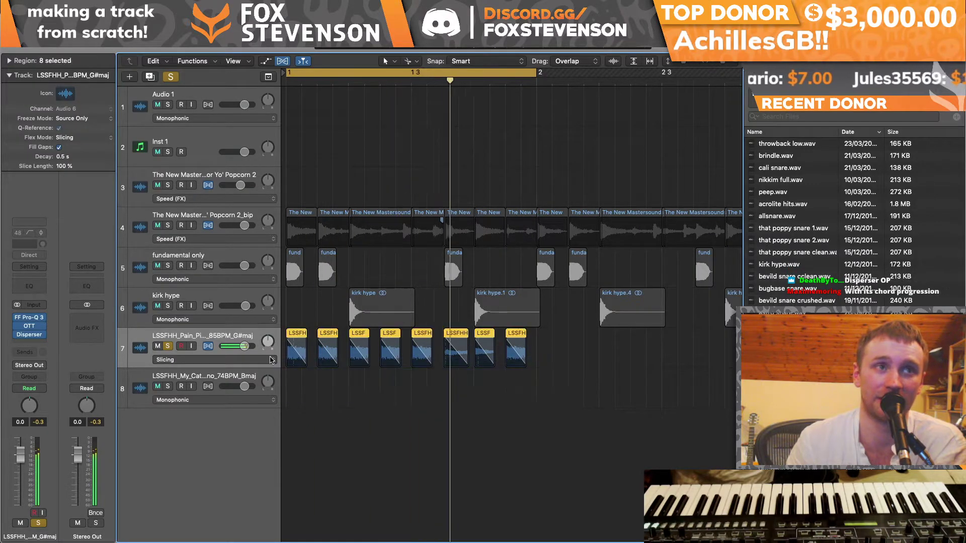
Step: Move Disperser ahead of OTT in the Pain piano track's effects chain
{"action": "left_click", "coordinate": [12, 61]}
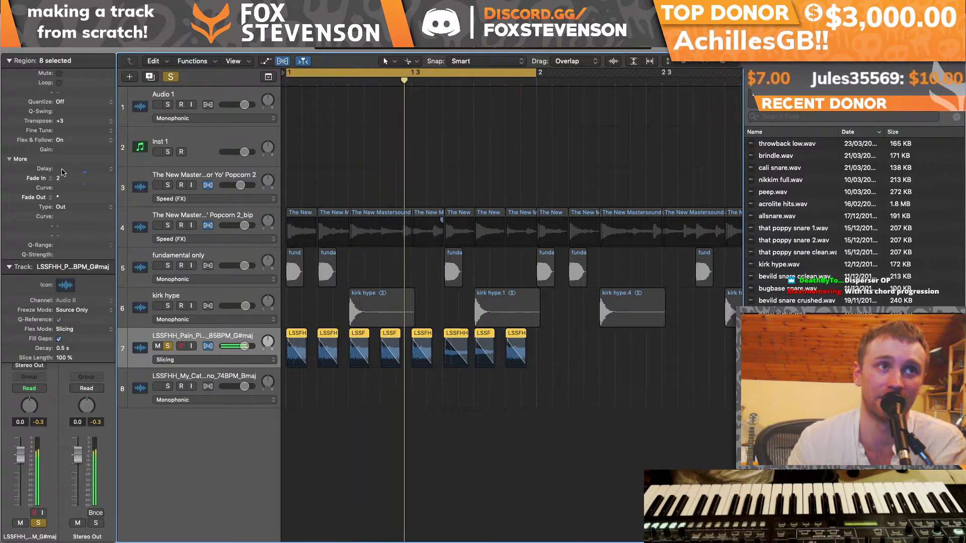
{"action": "left_click", "coordinate": [9, 61]}
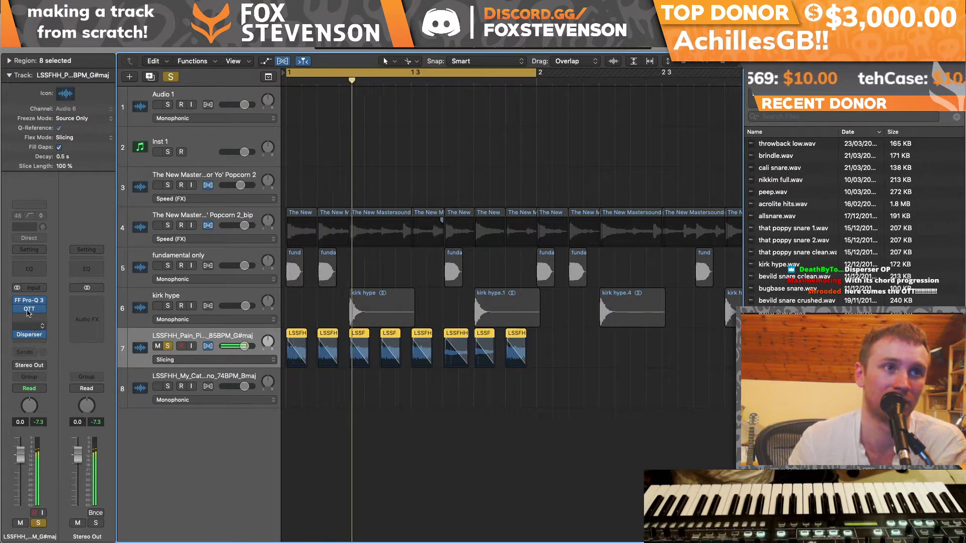
{"action": "left_click_drag", "start_coordinate": [29, 334], "coordinate": [31, 307]}
Step: Insert the Xfer Records LFOTool after OTT on the Pain piano track
{"action": "left_click", "coordinate": [37, 342]}
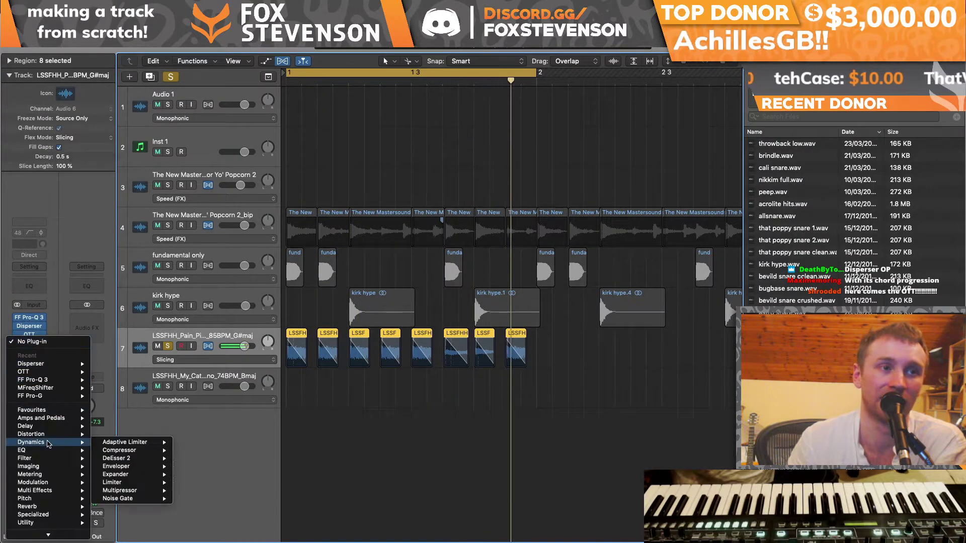
{"action": "mouse_move", "coordinate": [47, 527]}
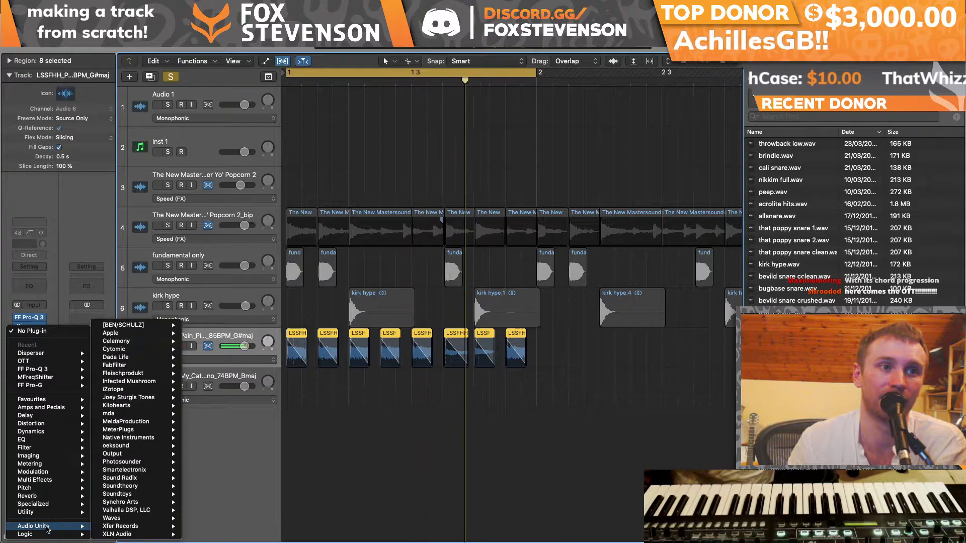
{"action": "mouse_move", "coordinate": [114, 528]}
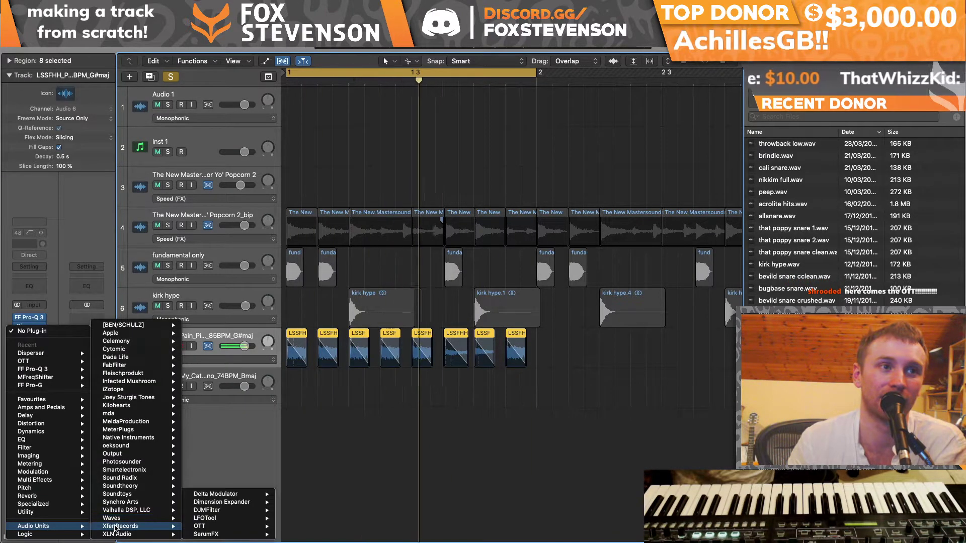
{"action": "mouse_move", "coordinate": [227, 518]}
{"action": "left_click", "coordinate": [297, 518]}
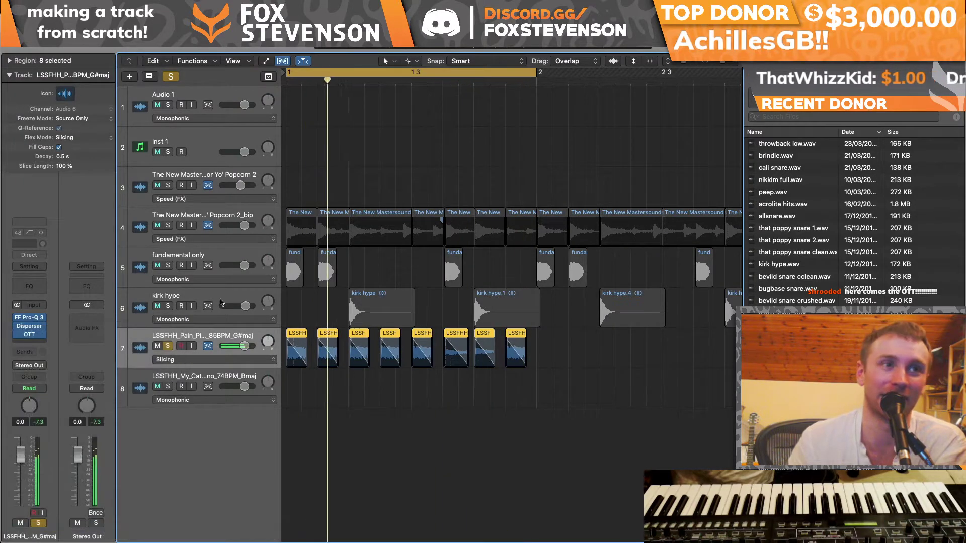
{"action": "left_click", "coordinate": [127, 47]}
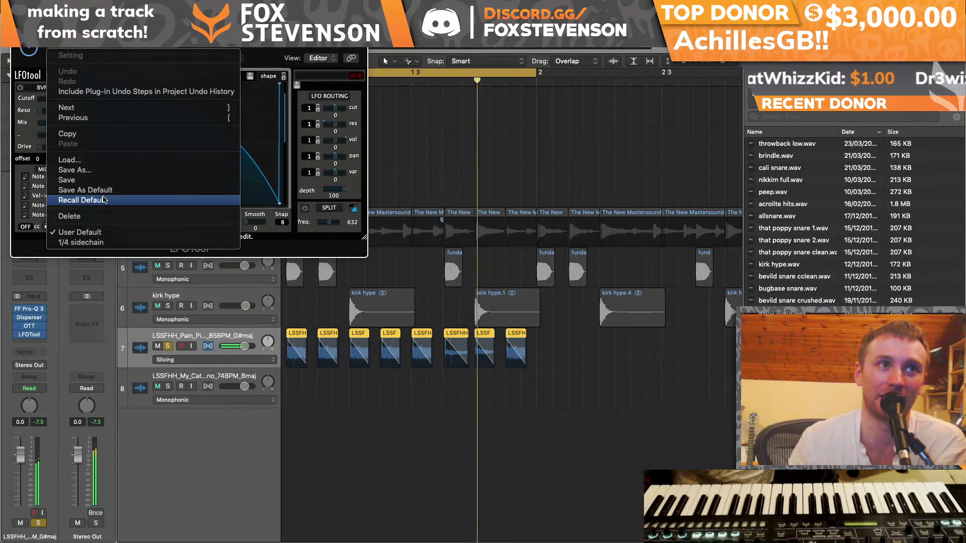
{"action": "left_click", "coordinate": [65, 226]}
Step: Enable LFOTool's filter and set its type to the Cmb + flange filter
{"action": "left_click", "coordinate": [49, 87]}
{"action": "left_click", "coordinate": [21, 88]}
{"action": "left_click", "coordinate": [20, 88]}
{"action": "left_click", "coordinate": [47, 87]}
{"action": "mouse_move", "coordinate": [61, 116]}
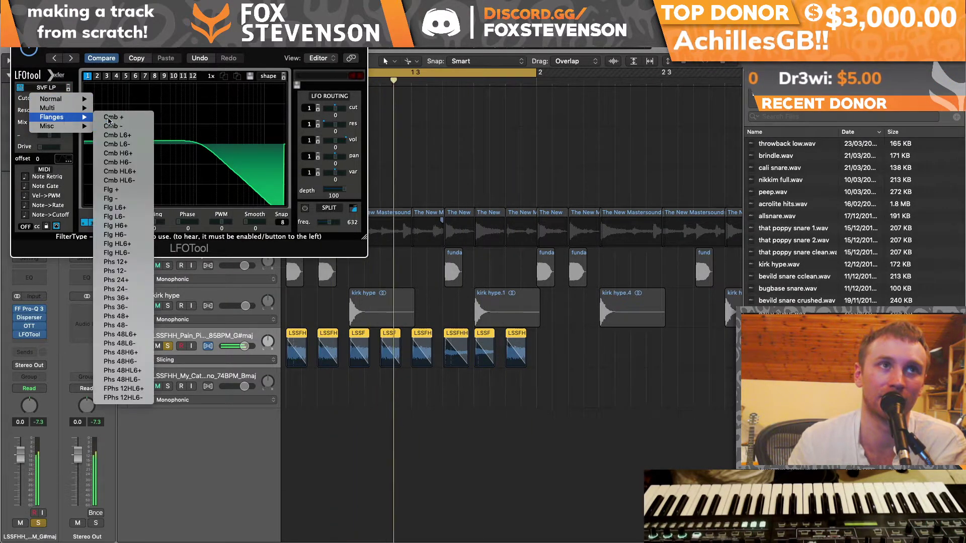
{"action": "left_click", "coordinate": [108, 118]}
{"action": "key", "text": "space"}
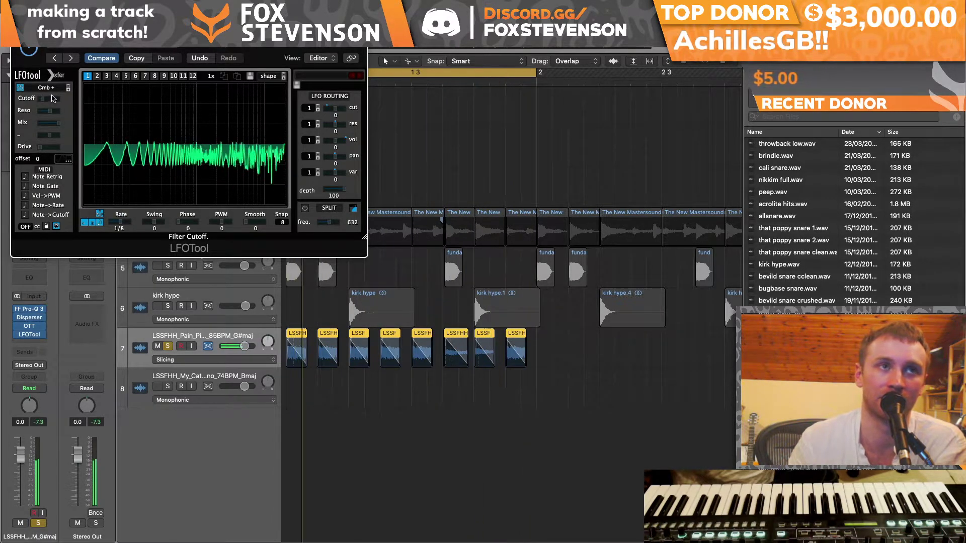
{"action": "key", "text": "super+w"}
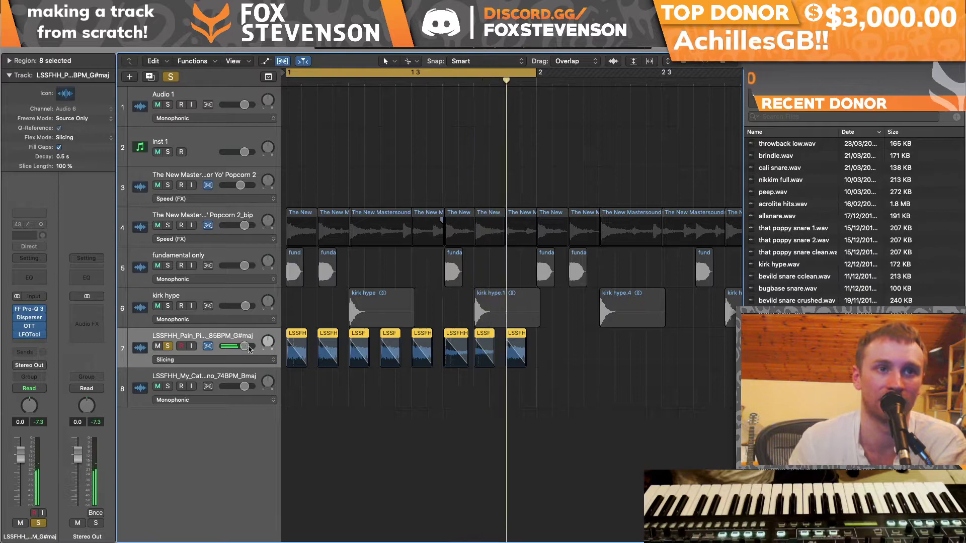
Step: Raise the Pain piano track's volume to 6.0 dB, adjust LFOTool's comb filter and unsolo the track
{"action": "left_click_drag", "start_coordinate": [245, 347], "coordinate": [257, 347]}
{"action": "left_click", "coordinate": [34, 336]}
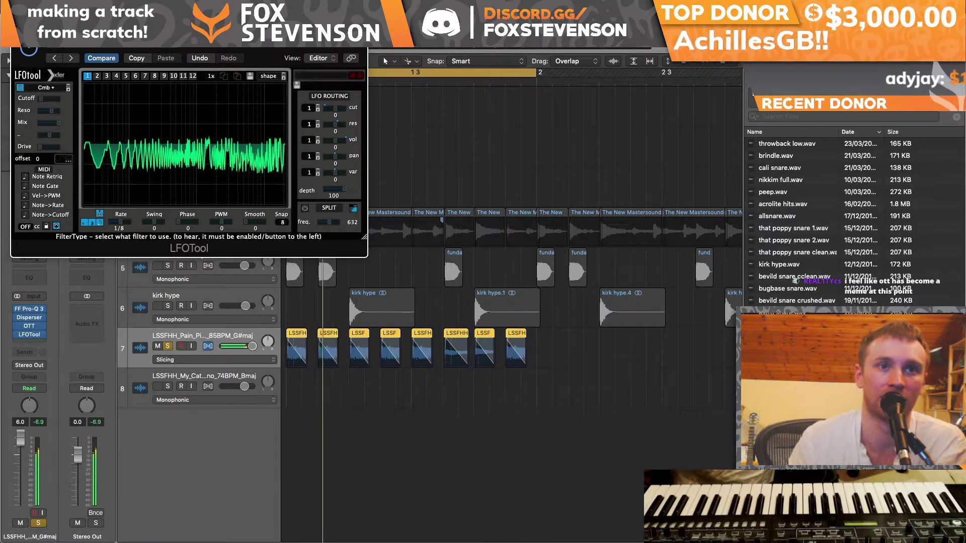
{"action": "key", "text": "super+w"}
{"action": "left_click", "coordinate": [167, 346]}
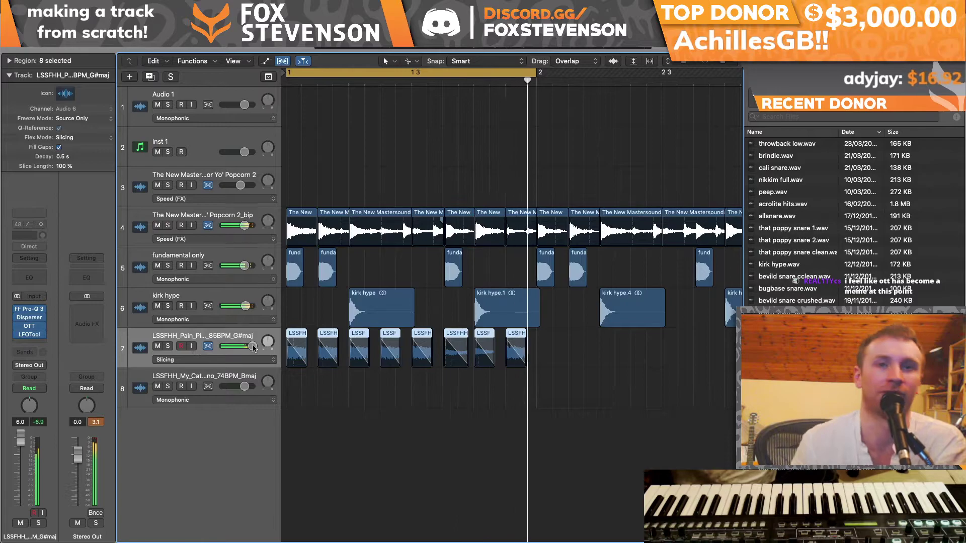
Step: Set the delay of all eight piano slices in bar 1 to +1/96
{"action": "left_click_drag", "start_coordinate": [623, 390], "coordinate": [295, 338]}
{"action": "left_click", "coordinate": [294, 338]}
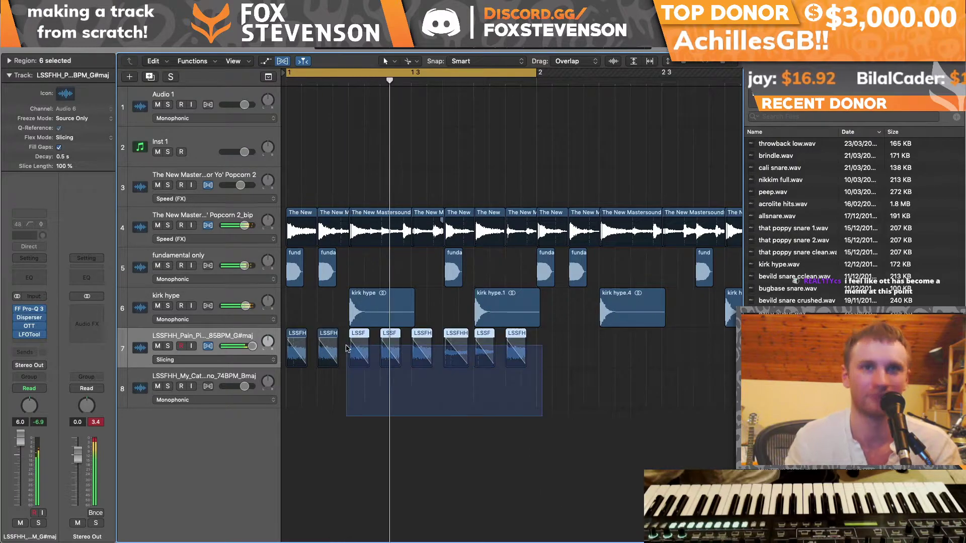
{"action": "left_click", "coordinate": [13, 59]}
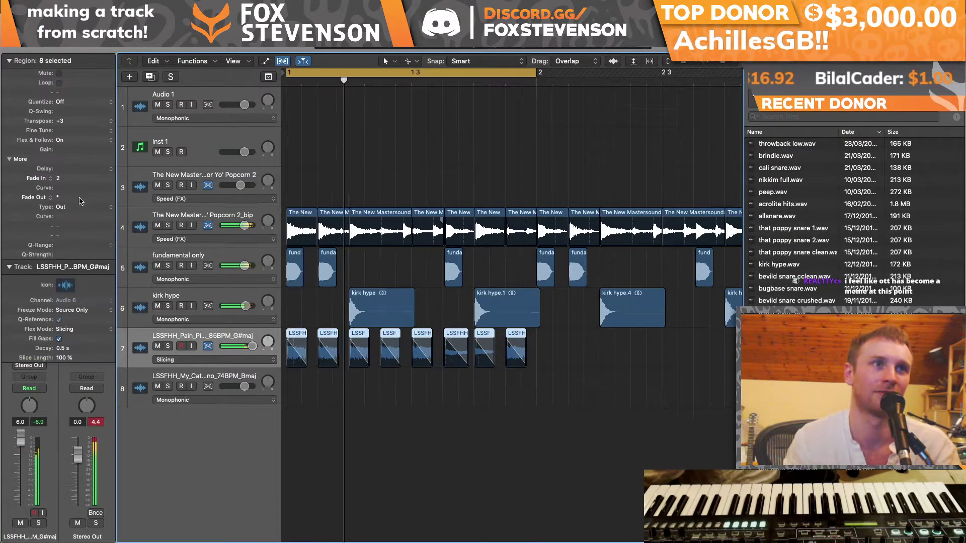
{"action": "left_click_drag", "start_coordinate": [66, 169], "coordinate": [69, 143]}
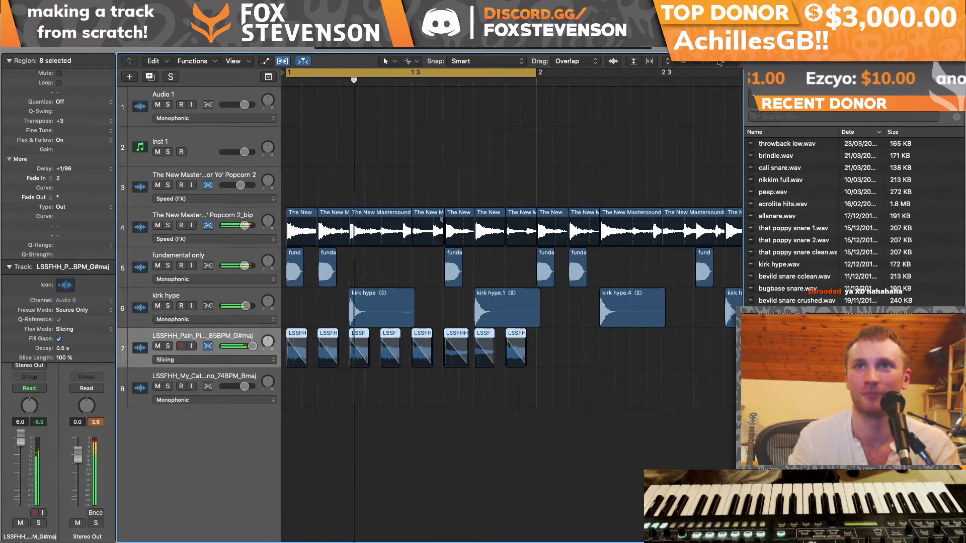
Step: Solo the Pain piano track and split the leftover piano recording after bar 5 to isolate a short new slice
{"action": "left_click_drag", "start_coordinate": [723, 61], "coordinate": [718, 60]}
{"action": "scroll", "coordinate": [368, 418], "scroll_direction": "right", "scroll_amount": 10}
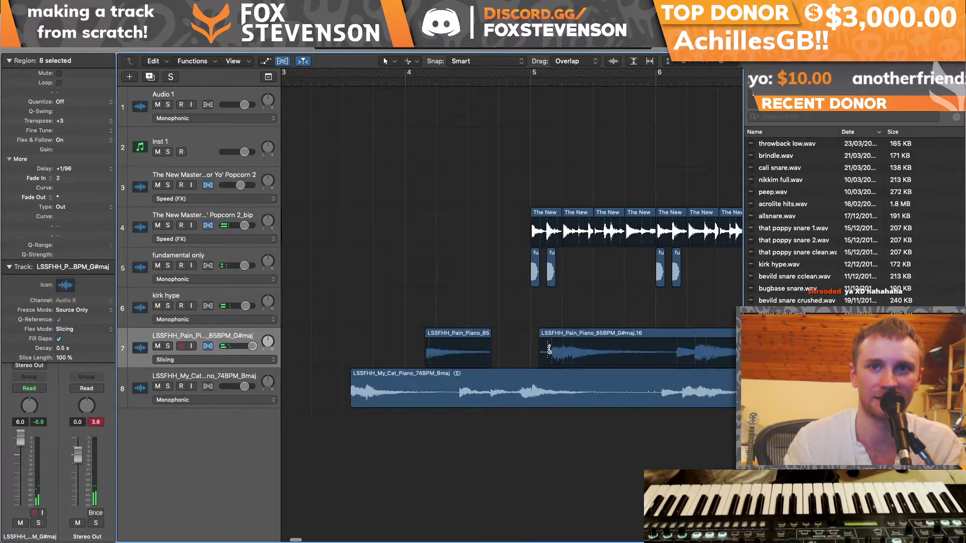
{"action": "left_click", "coordinate": [552, 352]}
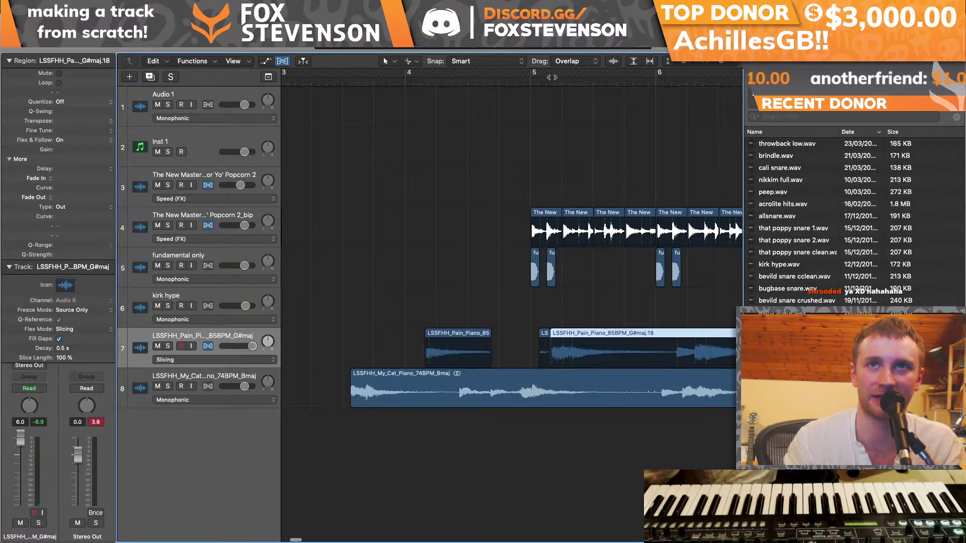
{"action": "left_click", "coordinate": [168, 347]}
{"action": "key", "text": "space"}
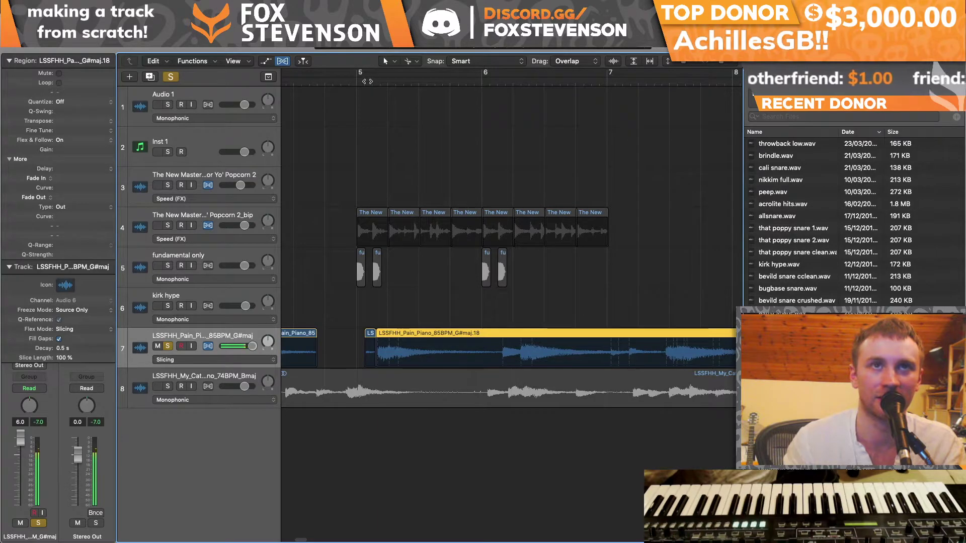
{"action": "left_click", "coordinate": [400, 356]}
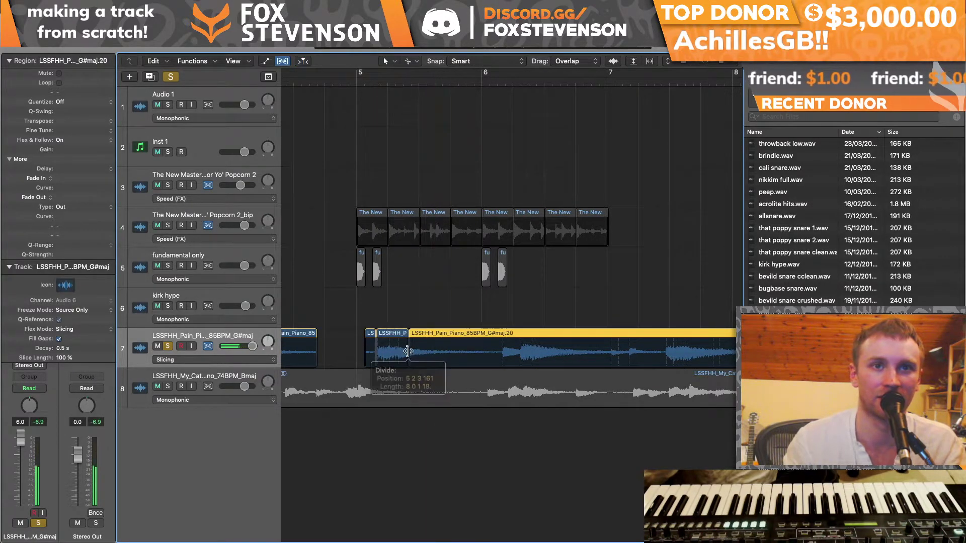
{"action": "left_click", "coordinate": [392, 354]}
{"action": "left_click", "coordinate": [402, 336]}
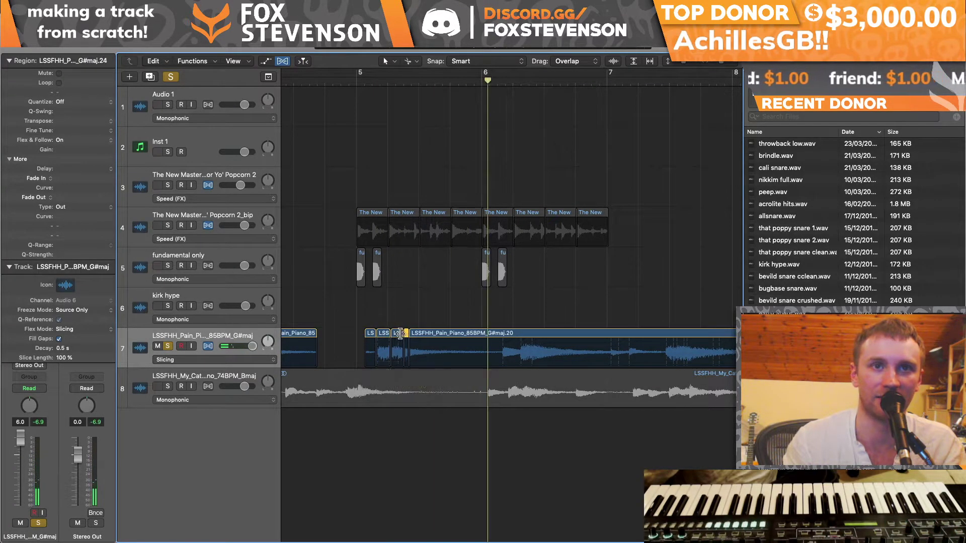
Step: Place the new piano slice at bar 2, shorten it, and give it a fade-out of 96 and a transposition of +3
{"action": "left_click_drag", "start_coordinate": [397, 336], "coordinate": [432, 358]}
{"action": "key", "text": "super+Right"}
{"action": "key", "text": "super+Right"}
{"action": "key", "text": "super+Right"}
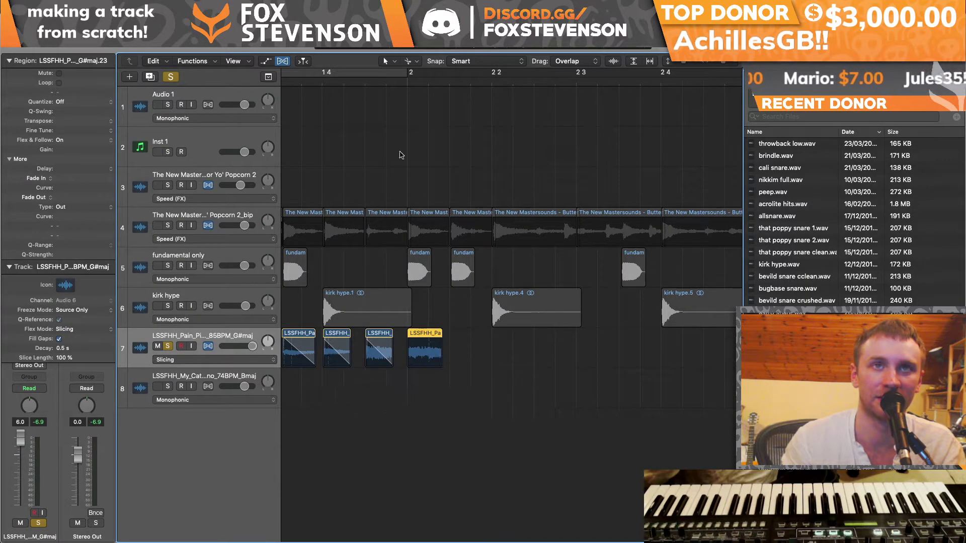
{"action": "key", "text": "space"}
{"action": "left_click_drag", "start_coordinate": [439, 368], "coordinate": [433, 368]}
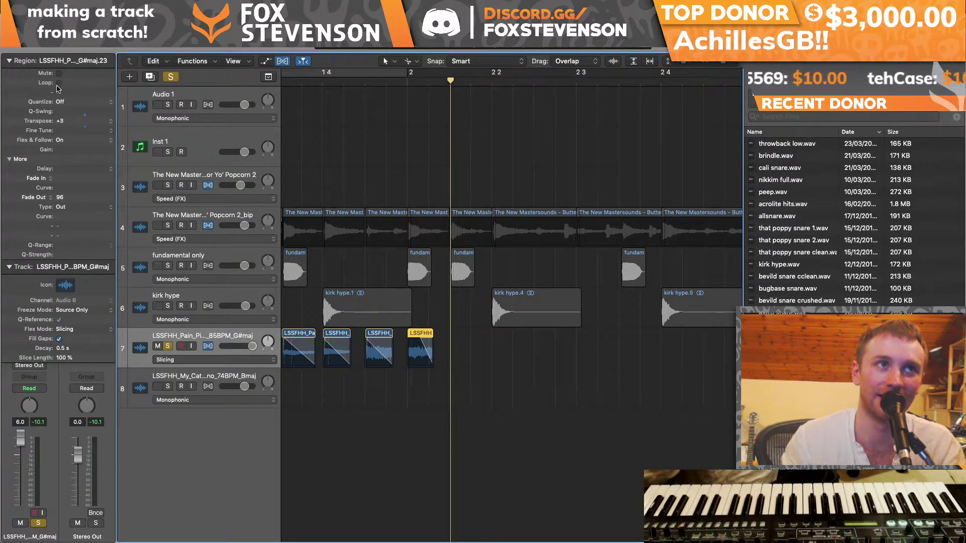
Step: Copy the shortened piano slice at half-beat intervals to fill bar 2 with eight slices
{"action": "left_click_drag", "start_coordinate": [424, 338], "coordinate": [501, 336]}
{"action": "left_click", "coordinate": [416, 336], "text": "shift"}
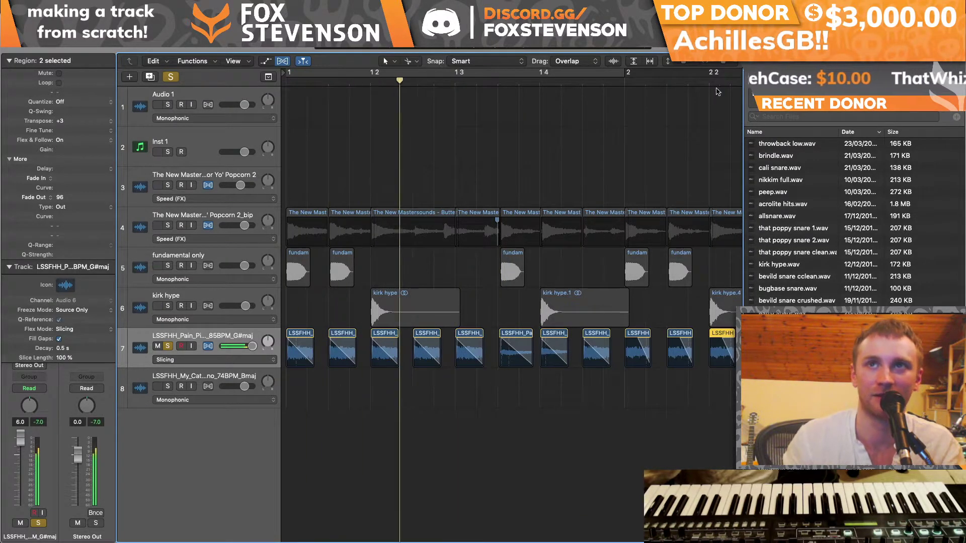
{"action": "left_click_drag", "start_coordinate": [719, 64], "coordinate": [710, 65]}
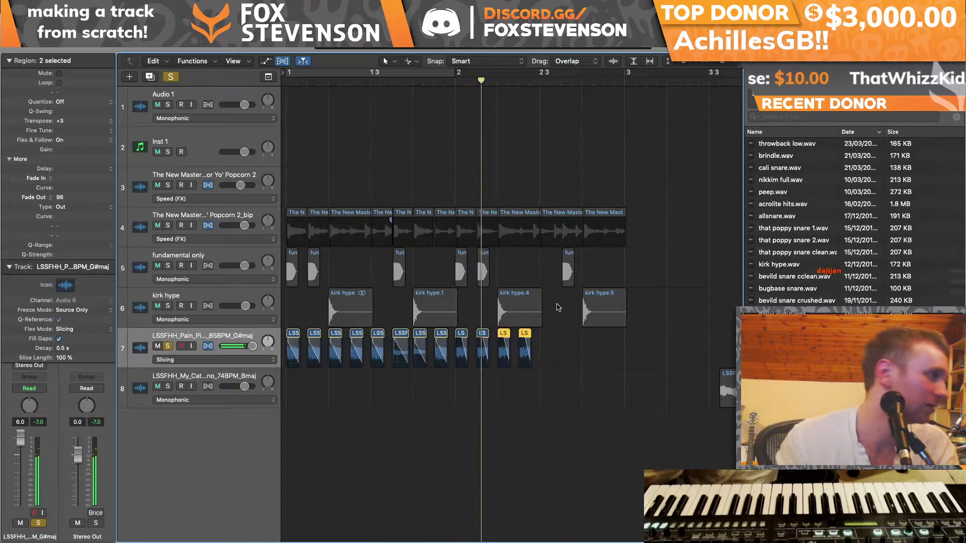
{"action": "left_click_drag", "start_coordinate": [564, 355], "coordinate": [528, 342]}
Step: Unsolo the Pain piano track and extend the cycle range over bars 1 and 2 while playing the full mix
{"action": "key", "text": "space"}
{"action": "left_click", "coordinate": [167, 346]}
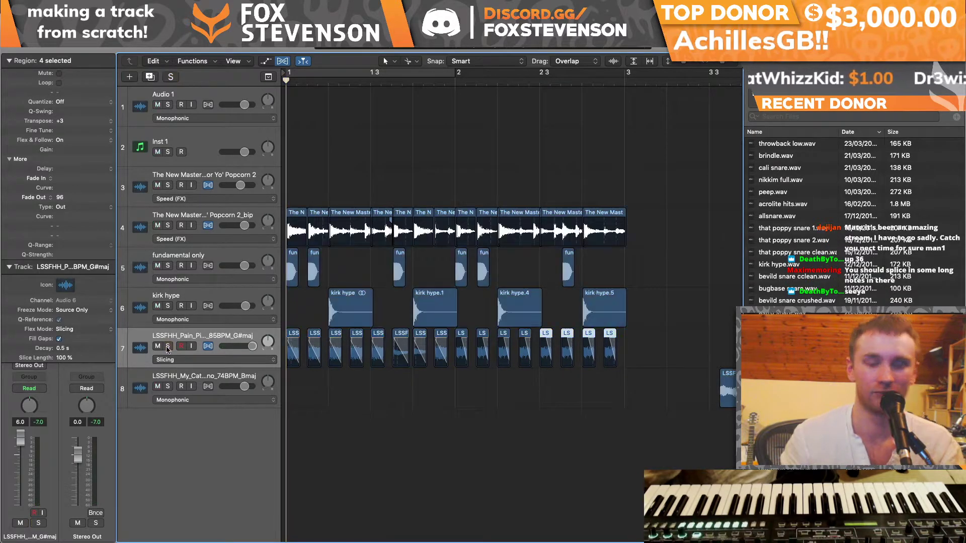
{"action": "key", "text": "space"}
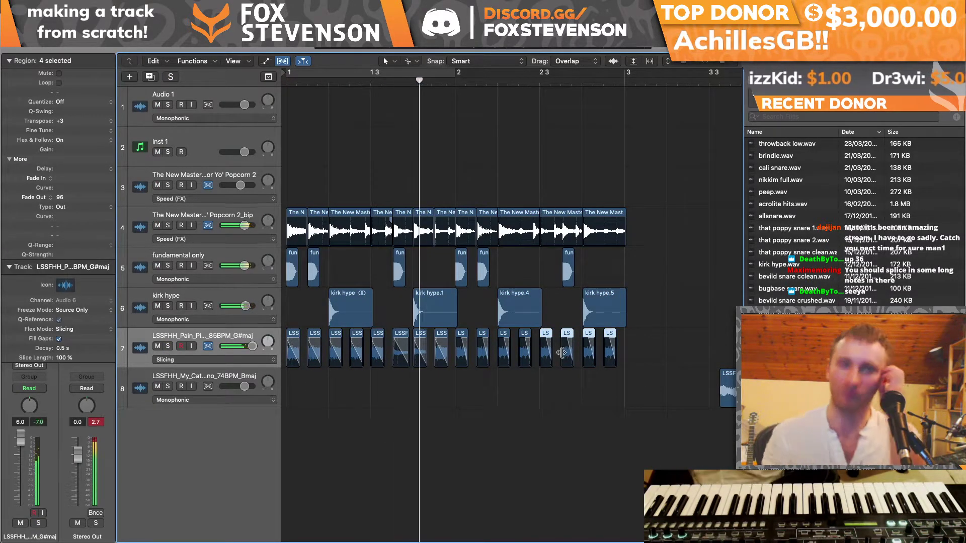
{"action": "left_click_drag", "start_coordinate": [290, 76], "coordinate": [625, 74]}
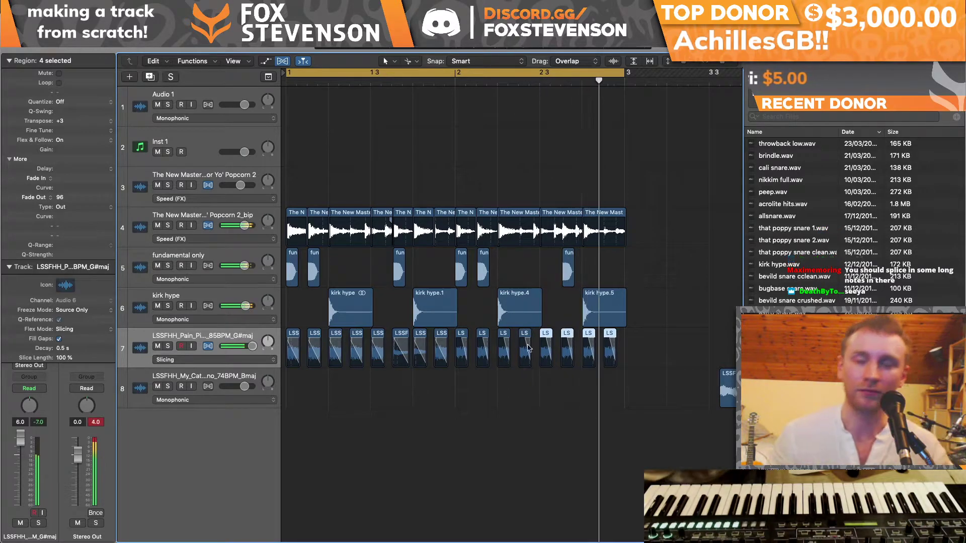
Step: Delete the piano slices at 2 3 3 and 2 4
{"action": "left_click_drag", "start_coordinate": [561, 388], "coordinate": [591, 354]}
{"action": "key", "text": "BackSpace"}
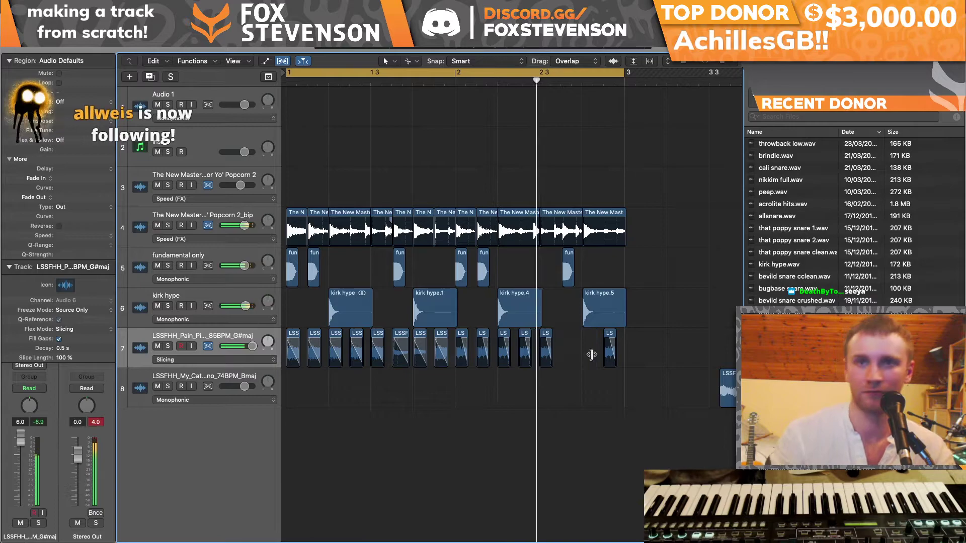
{"action": "scroll", "coordinate": [592, 355], "scroll_direction": "right", "scroll_amount": 7}
{"action": "scroll", "coordinate": [592, 355], "scroll_direction": "left", "scroll_amount": 7}
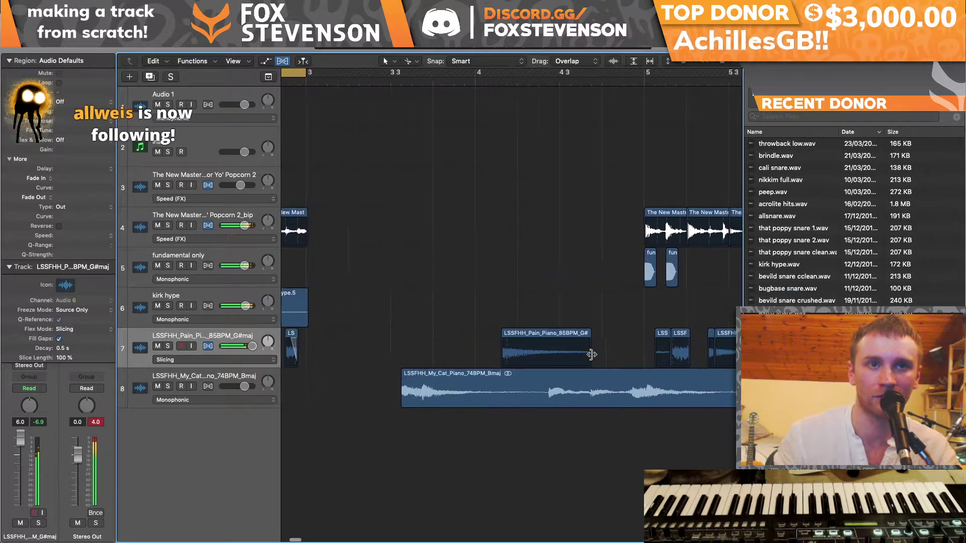
{"action": "left_click_drag", "start_coordinate": [391, 385], "coordinate": [423, 324]}
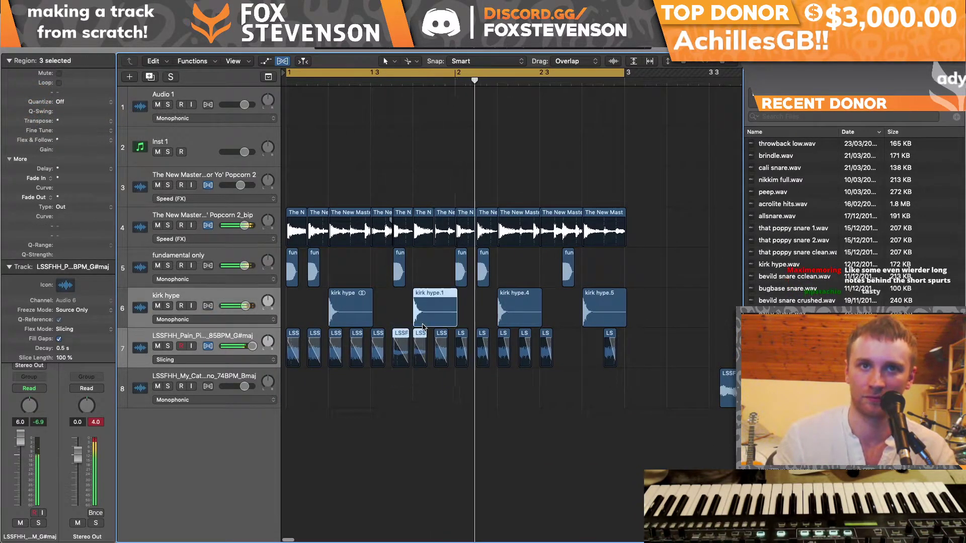
{"action": "left_click_drag", "start_coordinate": [426, 385], "coordinate": [571, 336]}
{"action": "left_click_drag", "start_coordinate": [399, 336], "coordinate": [589, 354]}
{"action": "key", "text": "super+z"}
{"action": "key", "text": "super+z"}
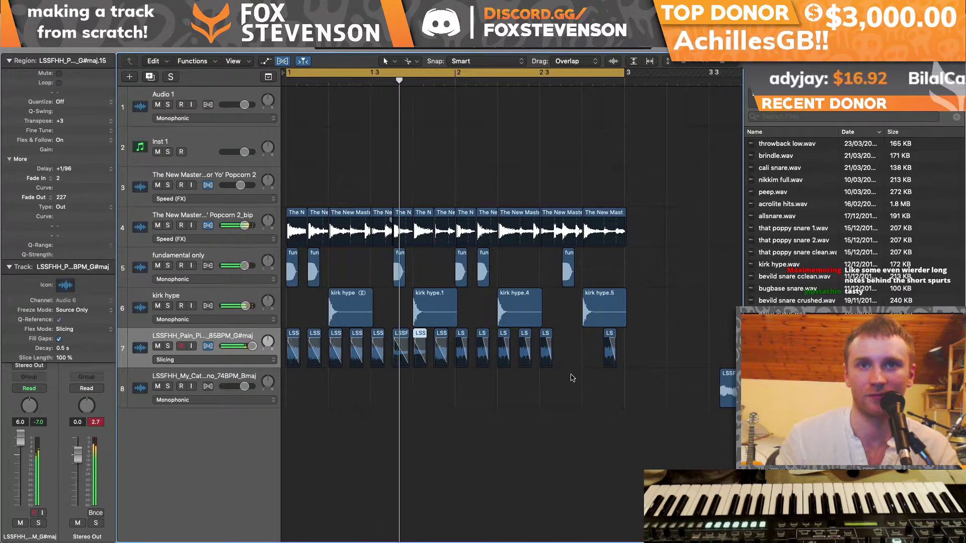
Step: Fill the gap at 2 3 3 and 2 4 with copies of bar 1's 227 fade-out piano slices and transpose them to +1
{"action": "left_click_drag", "start_coordinate": [401, 336], "coordinate": [563, 392]}
{"action": "left_click_drag", "start_coordinate": [569, 333], "coordinate": [589, 372]}
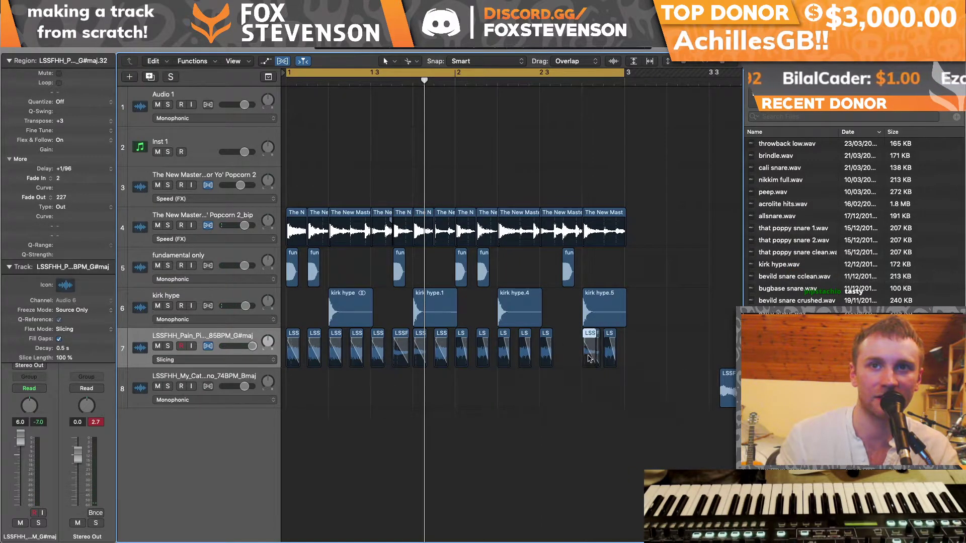
{"action": "left_click_drag", "start_coordinate": [590, 335], "coordinate": [570, 335]}
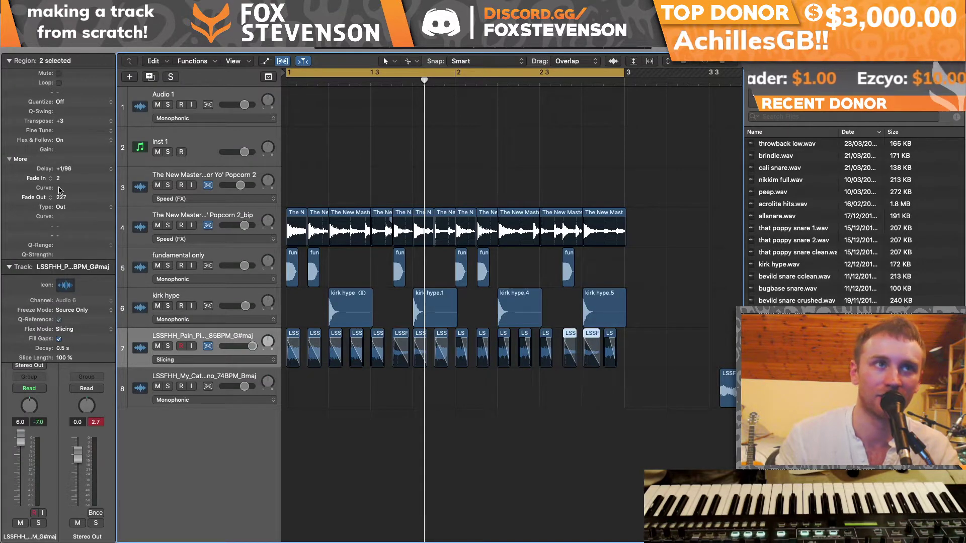
{"action": "left_click_drag", "start_coordinate": [74, 121], "coordinate": [73, 129]}
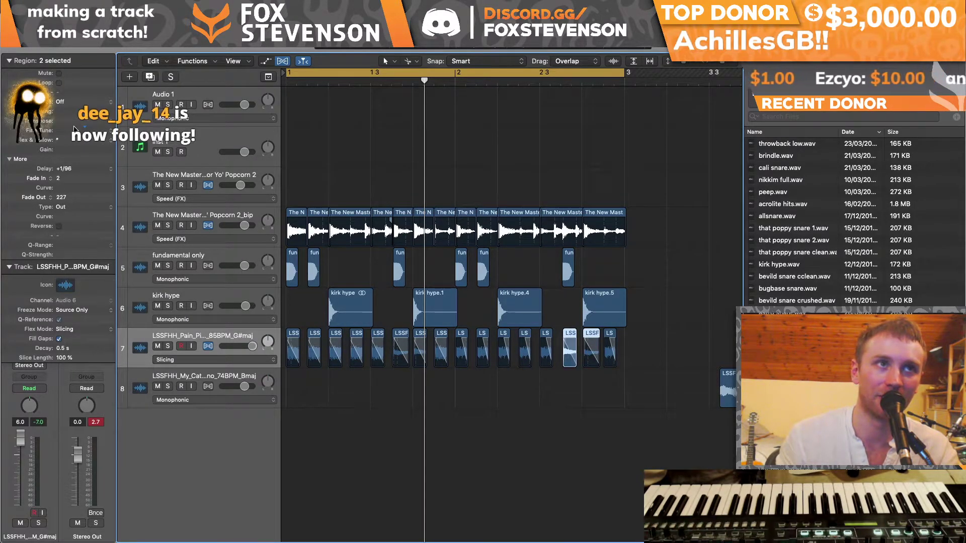
{"action": "key", "text": "space"}
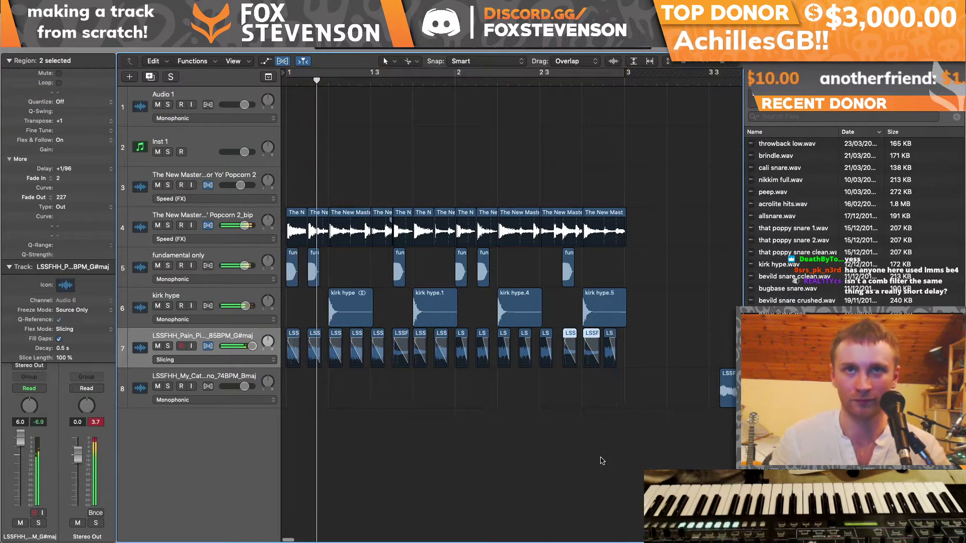
Step: Cut a new slice from the long Pain piano region, shorten it at bar 3 and give it a fade-out of 328
{"action": "scroll", "coordinate": [602, 460], "scroll_direction": "right", "scroll_amount": 10}
{"action": "scroll", "coordinate": [603, 461], "scroll_direction": "right", "scroll_amount": 6}
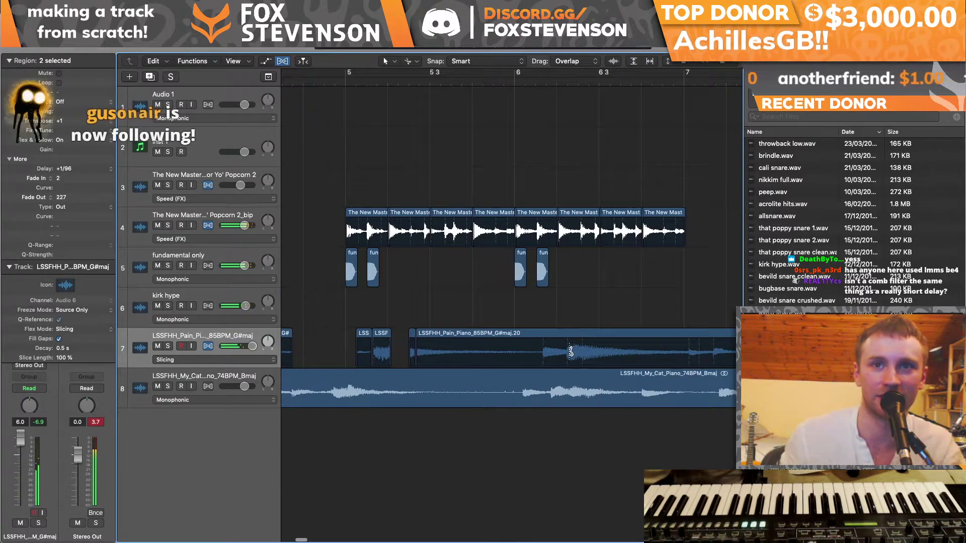
{"action": "left_click", "coordinate": [592, 349]}
{"action": "left_click_drag", "start_coordinate": [579, 333], "coordinate": [479, 363]}
{"action": "scroll", "coordinate": [579, 333], "scroll_direction": "left", "scroll_amount": 9}
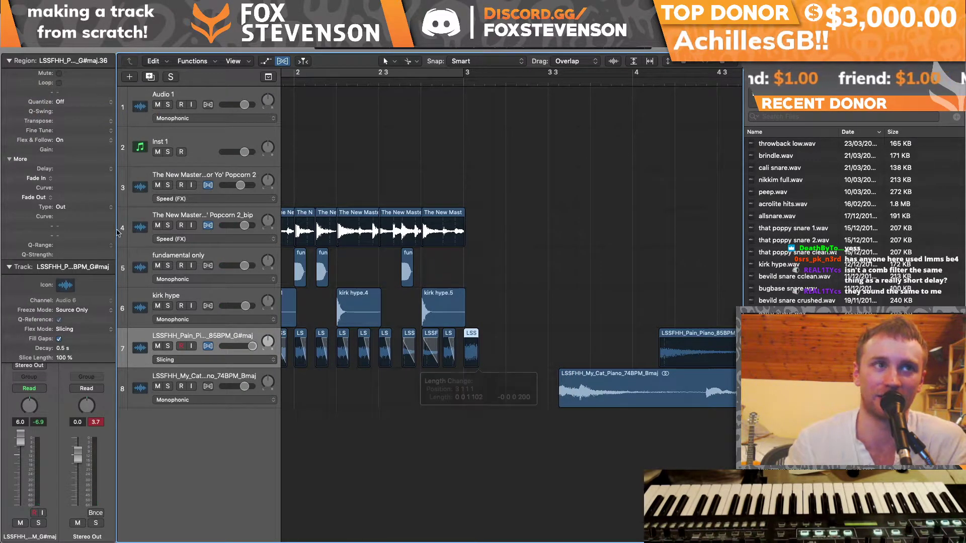
{"action": "left_click_drag", "start_coordinate": [50, 191], "coordinate": [50, 181]}
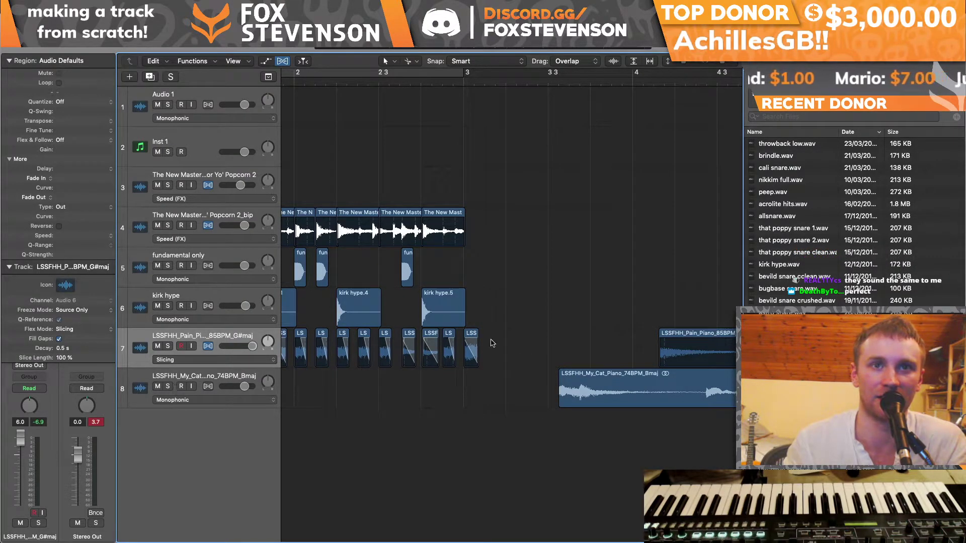
Step: Copy the new slice at half-beat intervals to fill bar 3 with eight slices, transpose them to +3 and play them
{"action": "left_click_drag", "start_coordinate": [471, 338], "coordinate": [538, 336]}
{"action": "left_click_drag", "start_coordinate": [471, 335], "coordinate": [555, 335]}
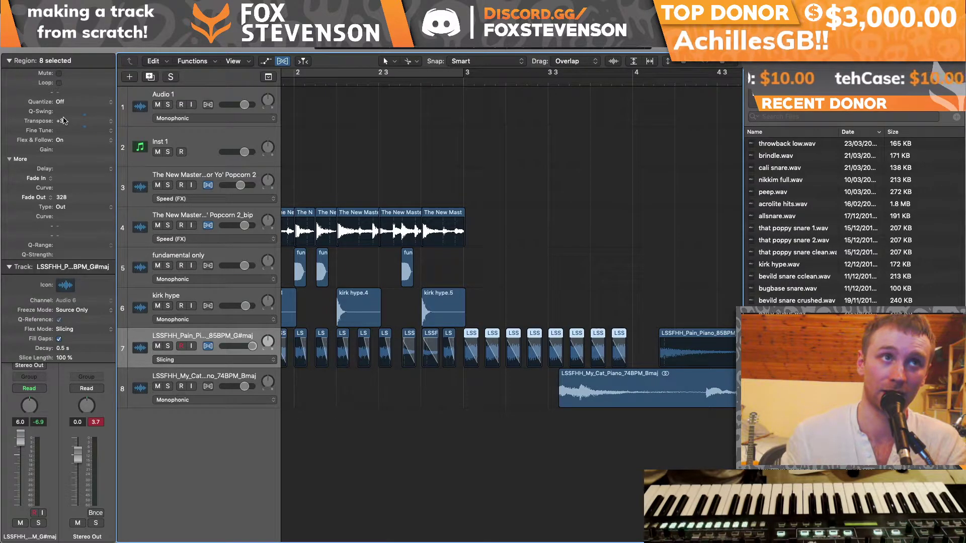
{"action": "key", "text": "space"}
Step: Move the spare break and fundamental only kick regions from bar 5 to 7 3 and copy the two-bar drum pattern to bars 3 and 4
{"action": "left_click_drag", "start_coordinate": [721, 64], "coordinate": [708, 65]}
{"action": "left_click_drag", "start_coordinate": [489, 395], "coordinate": [590, 396]}
{"action": "left_click_drag", "start_coordinate": [434, 305], "coordinate": [293, 206]}
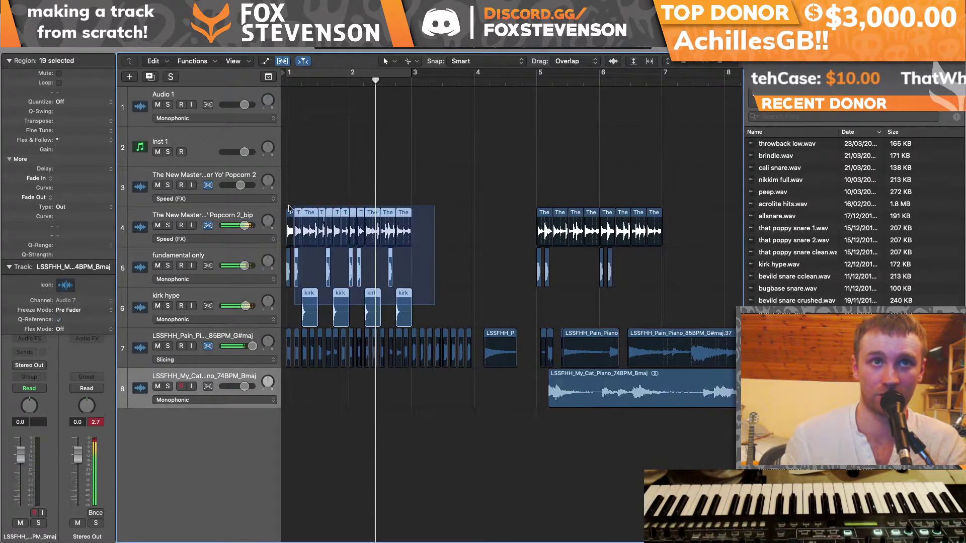
{"action": "left_click_drag", "start_coordinate": [624, 290], "coordinate": [685, 218]}
{"action": "key", "text": "super+z"}
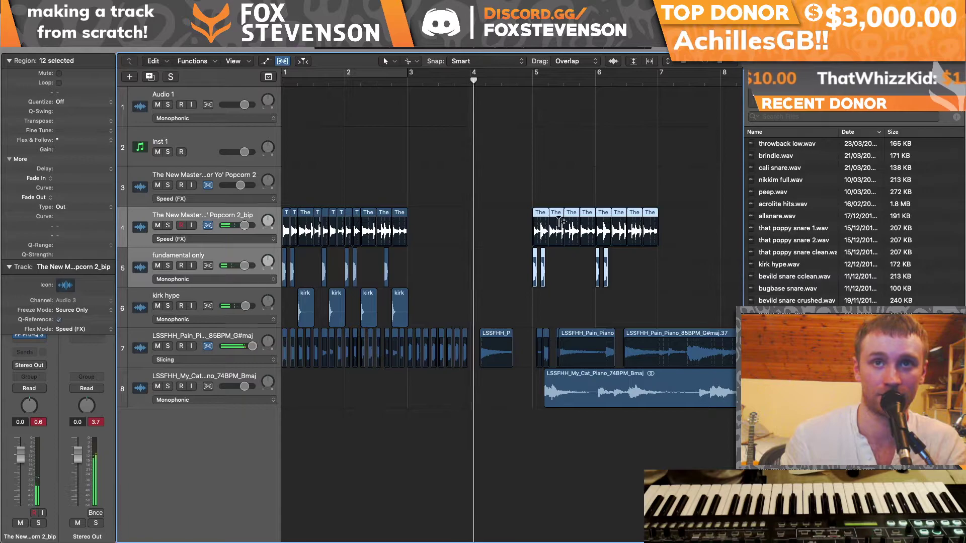
{"action": "left_click_drag", "start_coordinate": [541, 216], "coordinate": [694, 218]}
{"action": "left_click_drag", "start_coordinate": [442, 322], "coordinate": [417, 233]}
Step: Delete the leftover Pain piano region at the start of bar 4 and play the arrangement from the beginning
{"action": "left_click", "coordinate": [498, 336]}
{"action": "key", "text": "Delete"}
{"action": "key", "text": "Return"}
{"action": "key", "text": "space"}
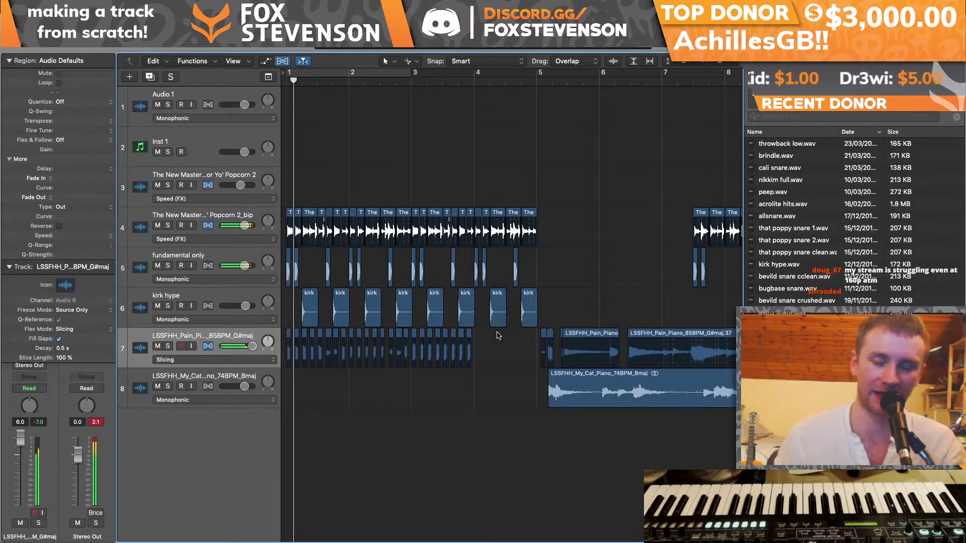
{"action": "scroll", "coordinate": [524, 362], "scroll_direction": "right", "scroll_amount": 3}
{"action": "scroll", "coordinate": [527, 363], "scroll_direction": "left", "scroll_amount": 3}
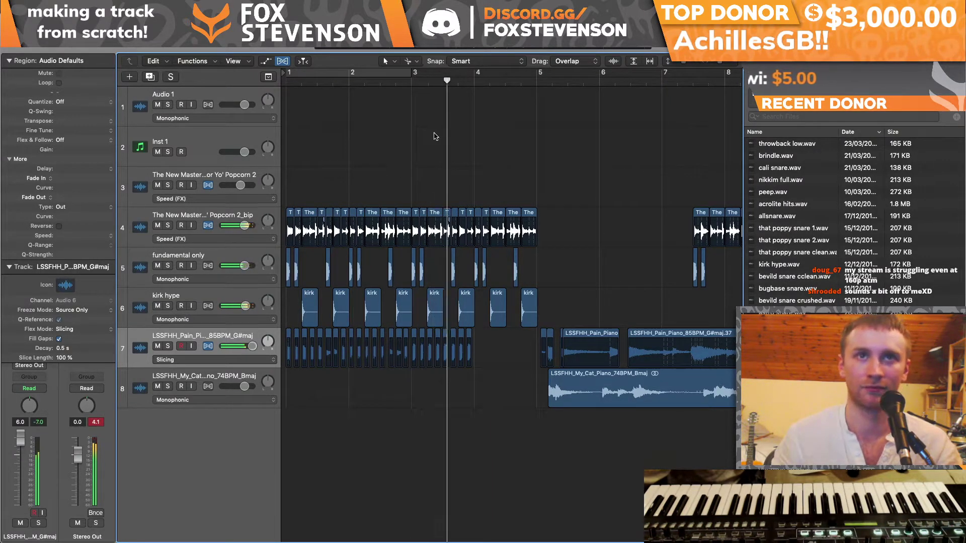
Step: Move the Inst 1 track directly below the Pain piano track and look through its channel strip settings
{"action": "left_click_drag", "start_coordinate": [142, 145], "coordinate": [141, 346]}
{"action": "left_click", "coordinate": [8, 61]}
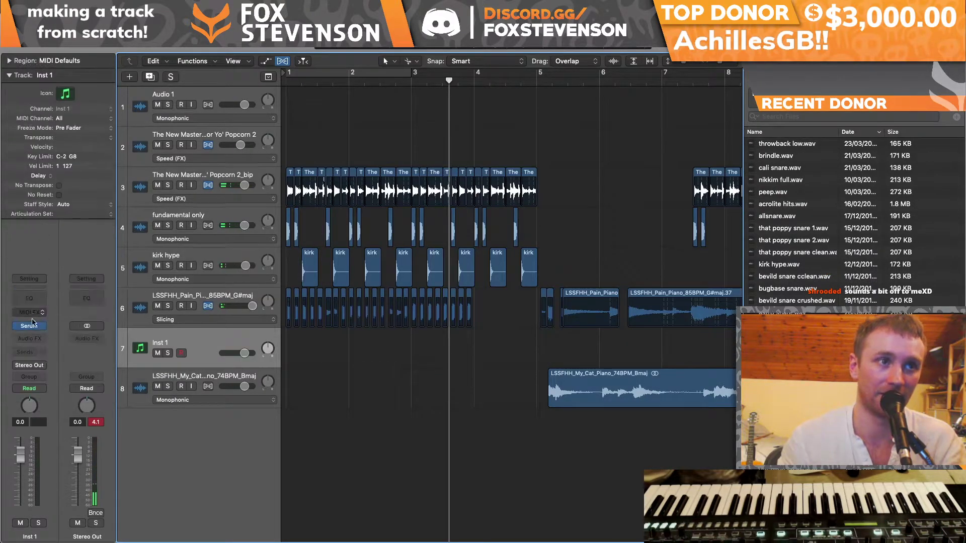
{"action": "left_click", "coordinate": [29, 279]}
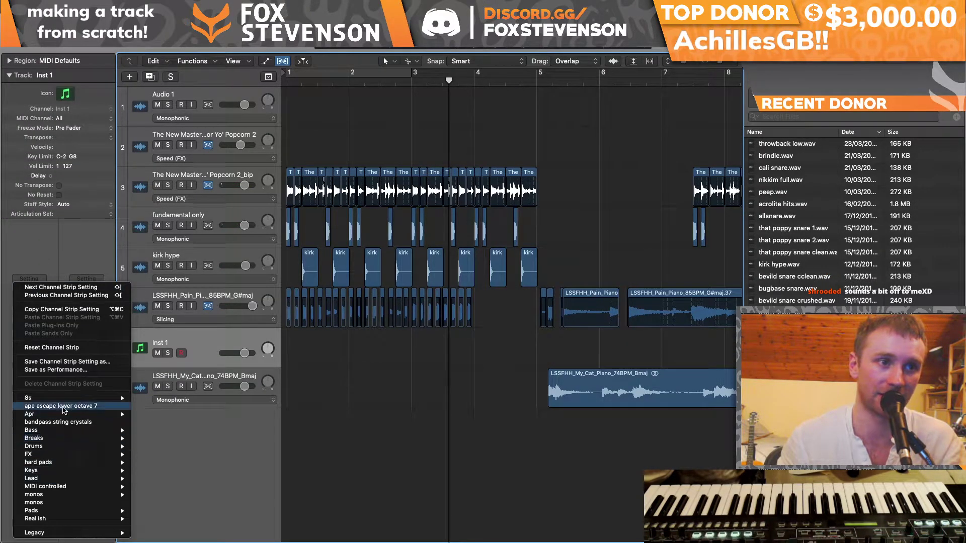
{"action": "left_click", "coordinate": [429, 346]}
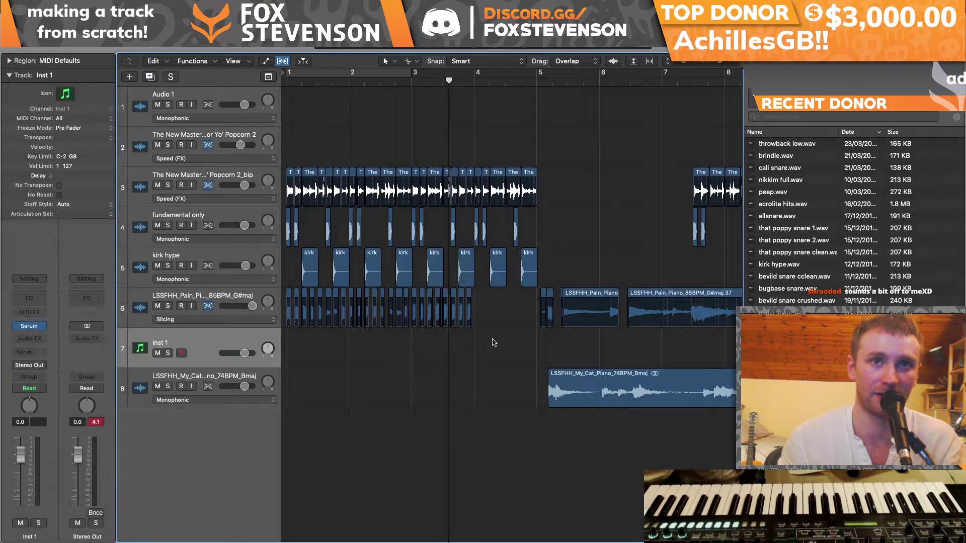
Step: Solo the Pain piano track, lengthen bar 3's eight slices slightly and set their fade-out to 96
{"action": "left_click_drag", "start_coordinate": [497, 346], "coordinate": [413, 302]}
{"action": "left_click_drag", "start_coordinate": [715, 61], "coordinate": [729, 64]}
{"action": "left_click_drag", "start_coordinate": [437, 323], "coordinate": [424, 295]}
{"action": "key", "text": "super+z"}
{"action": "double_click", "coordinate": [412, 82]}
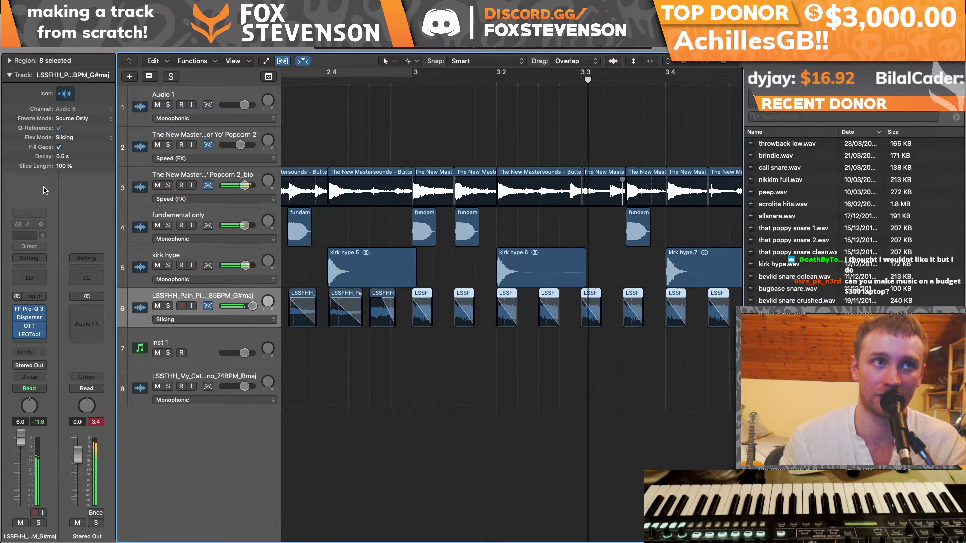
{"action": "key", "text": "s"}
{"action": "left_click", "coordinate": [404, 82]}
{"action": "left_click_drag", "start_coordinate": [428, 322], "coordinate": [436, 322]}
{"action": "left_click", "coordinate": [9, 61]}
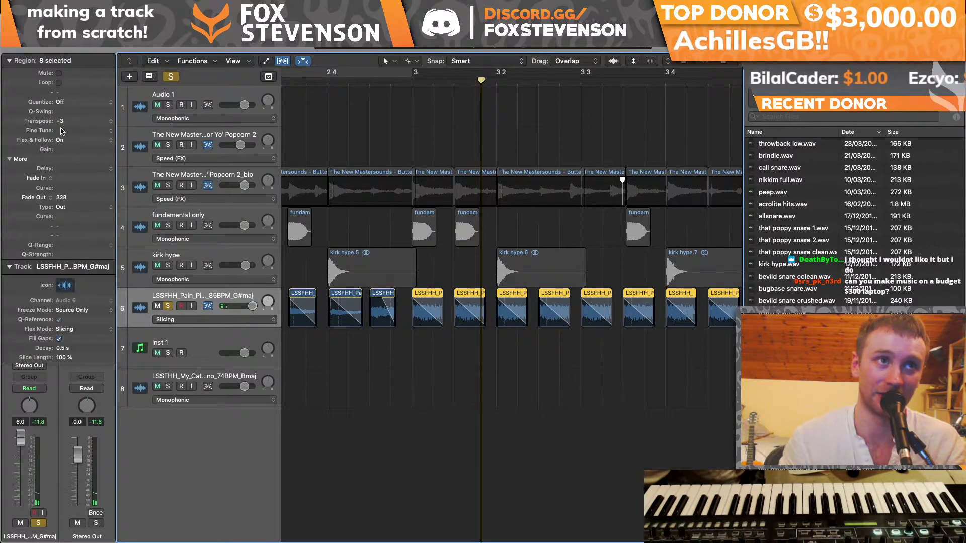
{"action": "left_click_drag", "start_coordinate": [69, 382], "coordinate": [65, 463]}
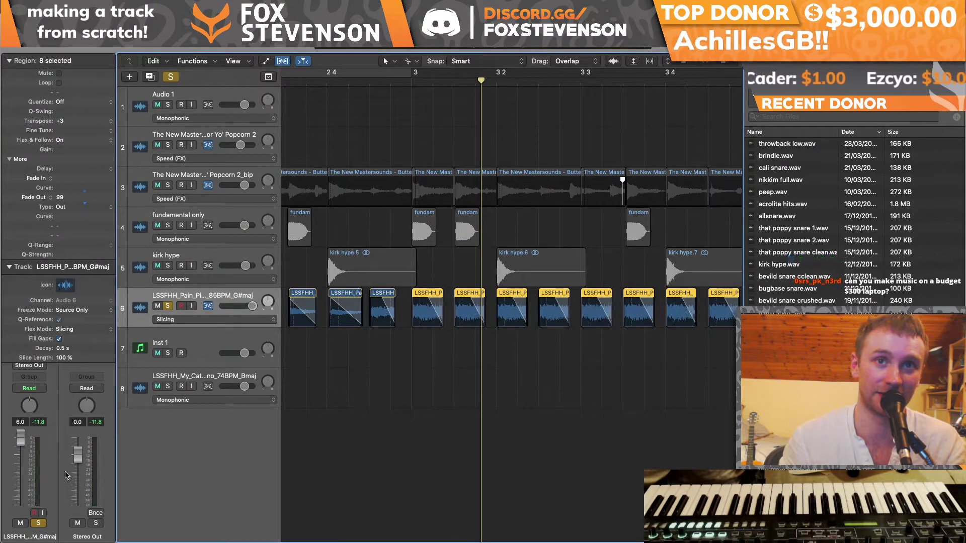
{"action": "key", "text": "space"}
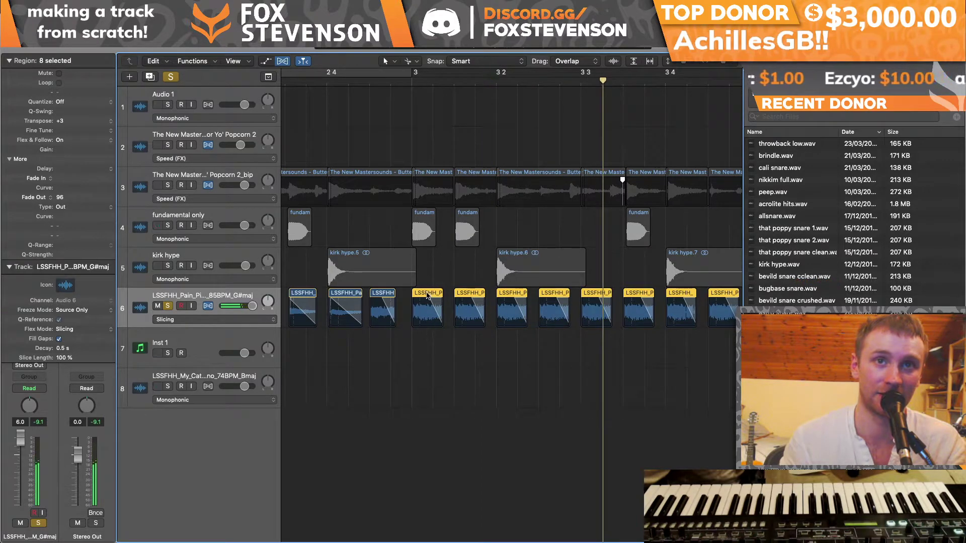
Step: Extend the last piano slice of bar 3 into a long region through bar 4 to expose more of its audio
{"action": "left_click", "coordinate": [493, 301]}
{"action": "scroll", "coordinate": [395, 297], "scroll_direction": "right", "scroll_amount": 10}
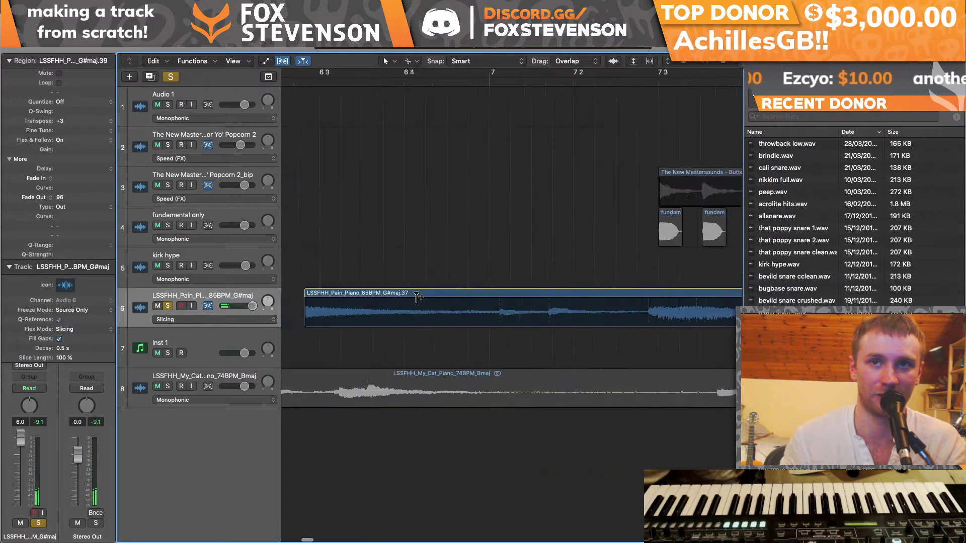
{"action": "scroll", "coordinate": [418, 298], "scroll_direction": "left", "scroll_amount": 15}
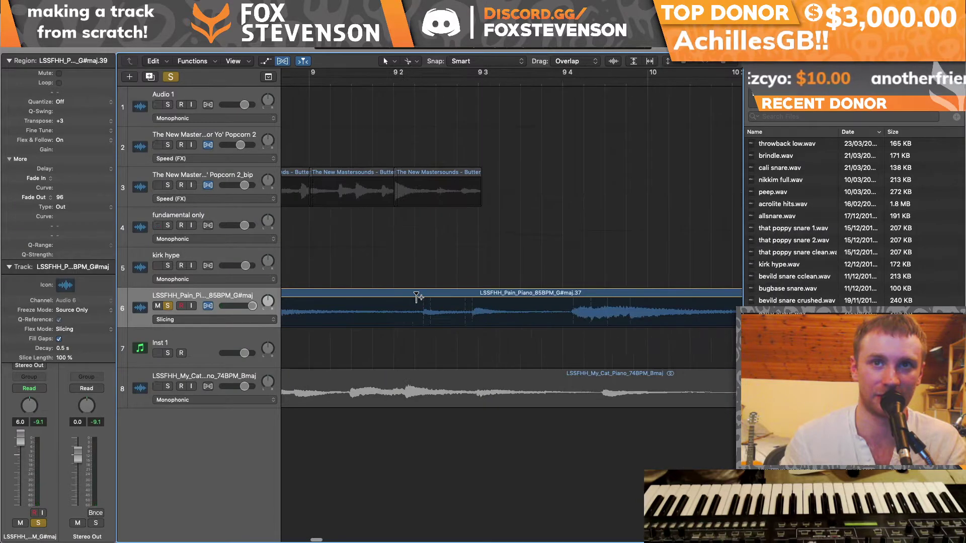
{"action": "scroll", "coordinate": [420, 297], "scroll_direction": "right", "scroll_amount": 12}
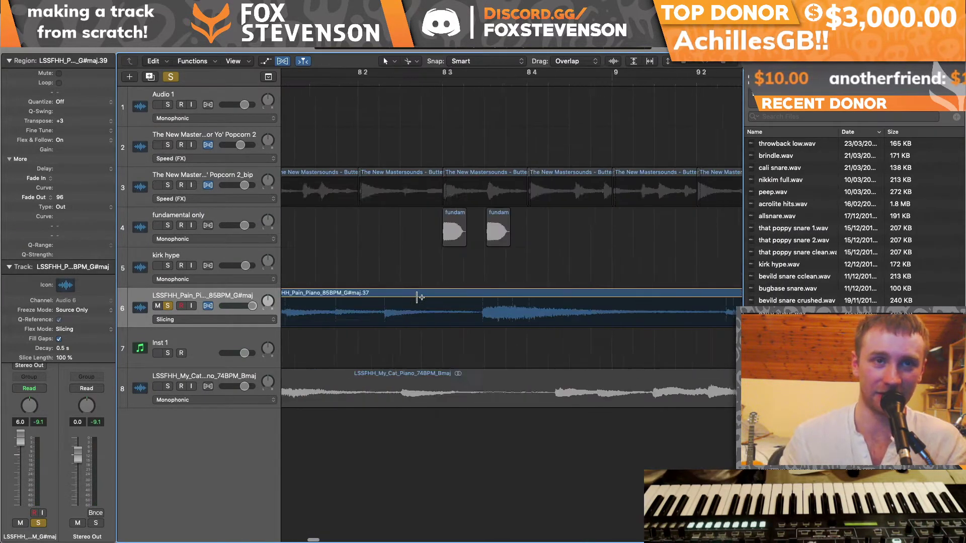
{"action": "scroll", "coordinate": [421, 297], "scroll_direction": "left", "scroll_amount": 5}
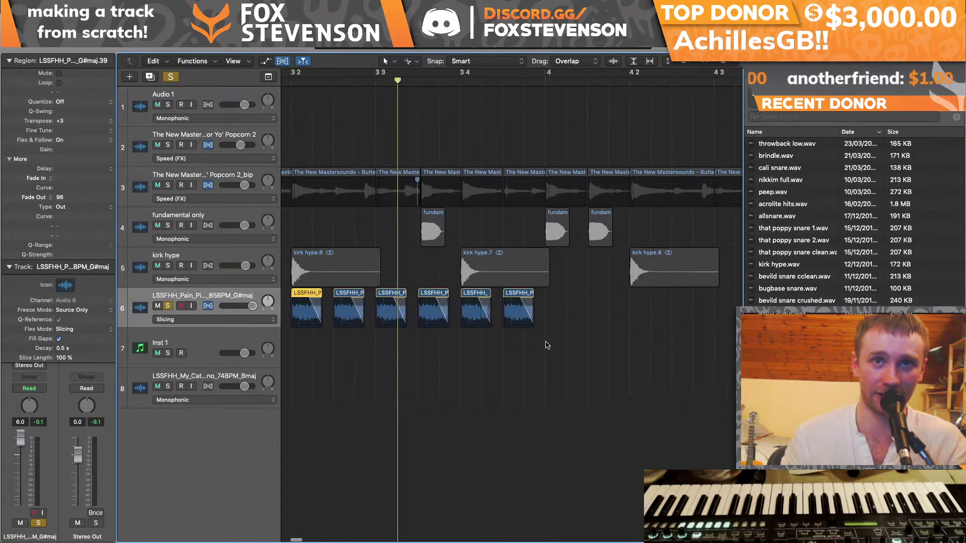
{"action": "left_click_drag", "start_coordinate": [532, 324], "coordinate": [742, 302]}
{"action": "key", "text": "space"}
{"action": "left_click_drag", "start_coordinate": [542, 297], "coordinate": [621, 310]}
{"action": "left_click_drag", "start_coordinate": [619, 320], "coordinate": [509, 320]}
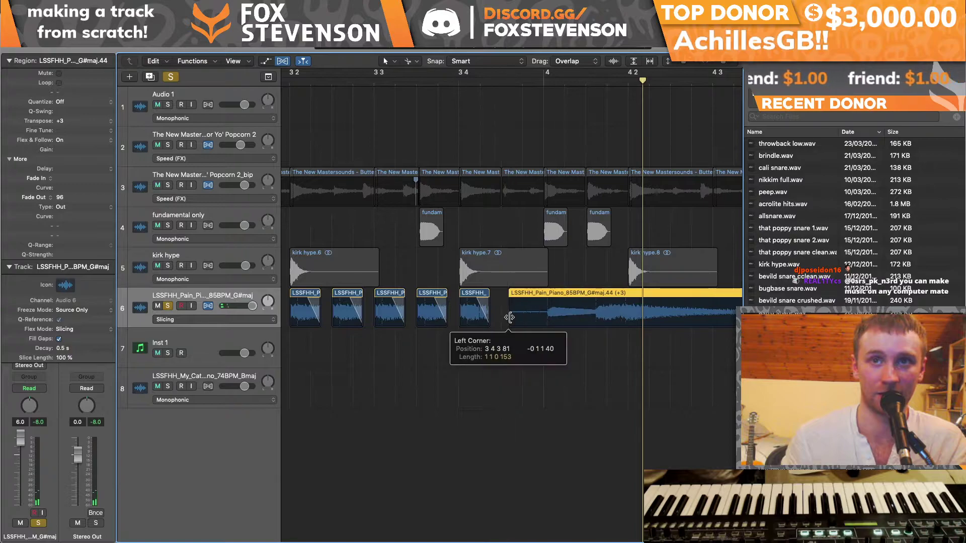
Step: Split the extended piano region at about 4 2 3, audition its first part and delete that part
{"action": "scroll", "coordinate": [560, 222], "scroll_direction": "right", "scroll_amount": 1}
{"action": "scroll", "coordinate": [560, 221], "scroll_direction": "right", "scroll_amount": 5}
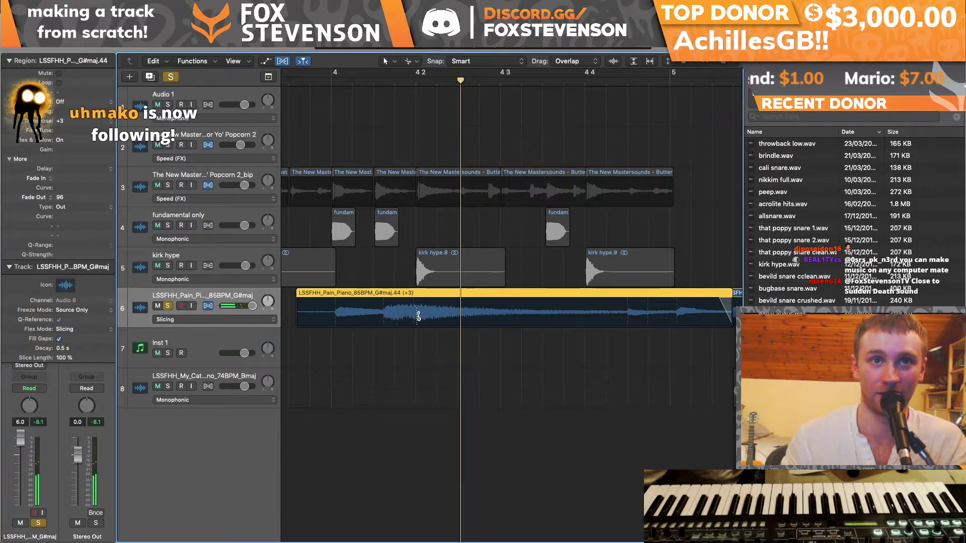
{"action": "left_click", "coordinate": [458, 312], "text": "super"}
{"action": "left_click", "coordinate": [408, 303]}
{"action": "key", "text": "Return"}
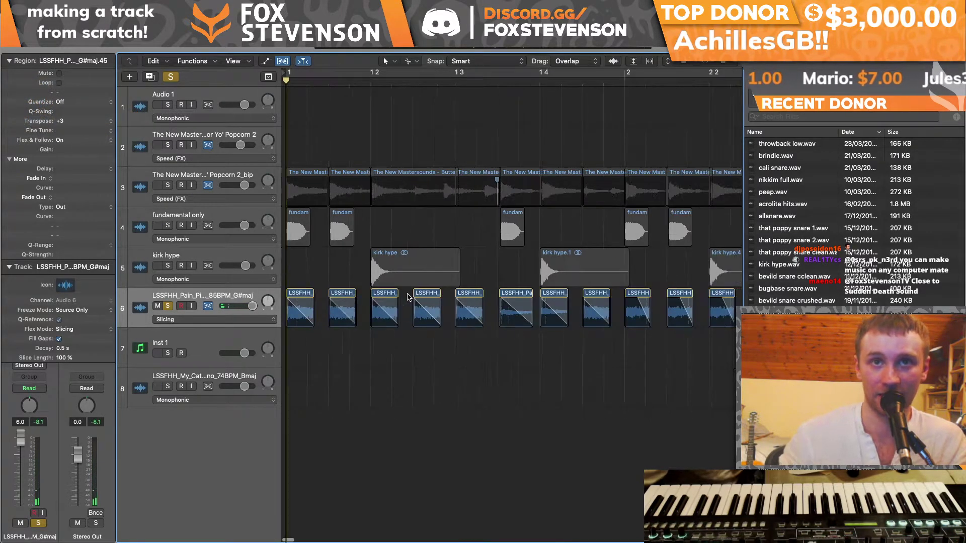
{"action": "key", "text": "super+z"}
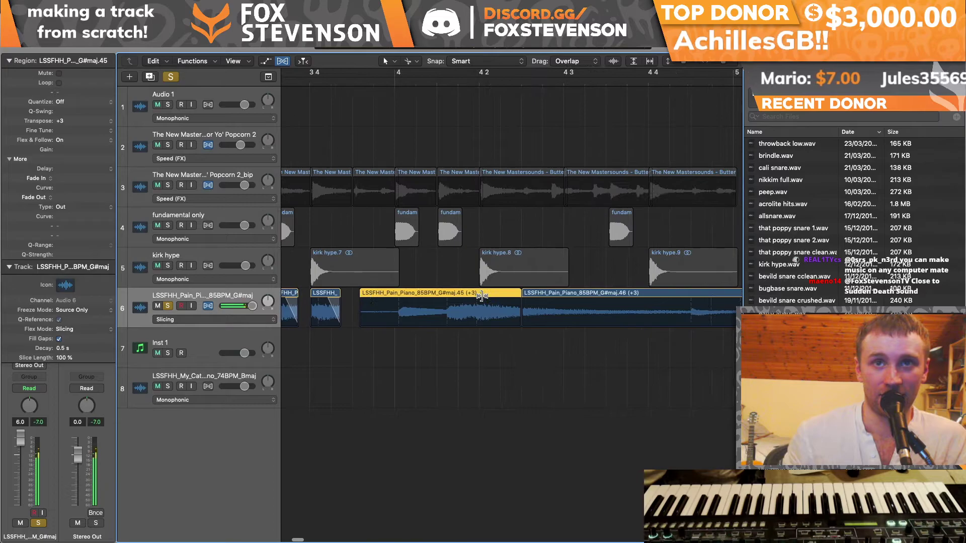
{"action": "left_click", "coordinate": [481, 296], "text": "alt"}
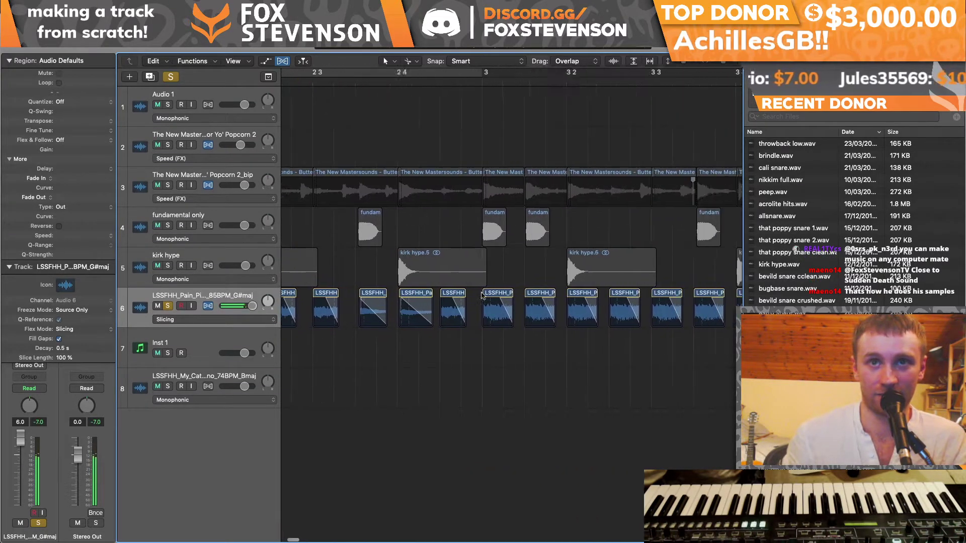
{"action": "key", "text": "space"}
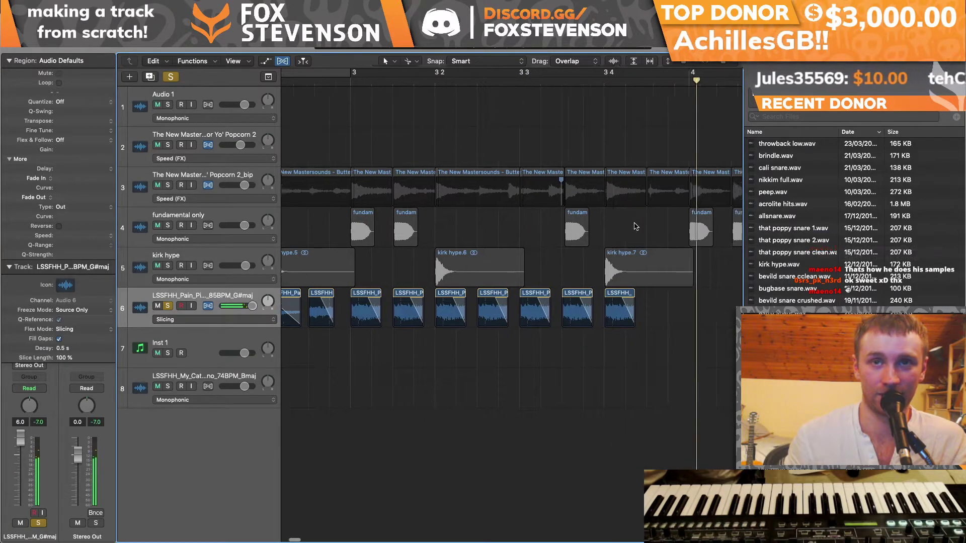
Step: Copy the piano slice at 3 4 to 3 4 3 and delete the slices at 3 3 3 and 3 4
{"action": "key", "text": "super+Left"}
{"action": "key", "text": "super+Left"}
{"action": "key", "text": "super+Left"}
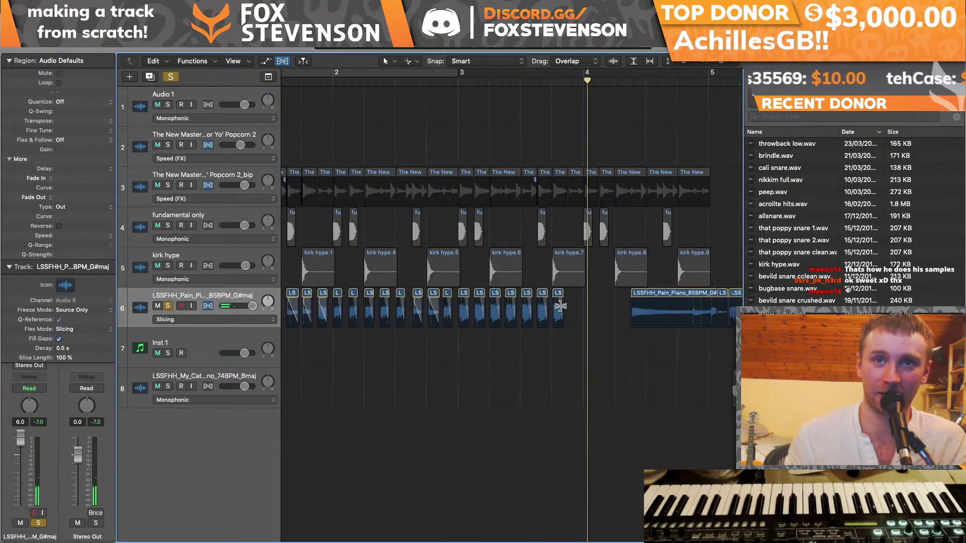
{"action": "mouse_move", "coordinate": [558, 294]}
{"action": "left_mouse_down"}
{"action": "mouse_move", "coordinate": [576, 297]}
{"action": "mouse_move", "coordinate": [555, 307]}
{"action": "left_mouse_up"}
{"action": "key", "text": "BackSpace"}
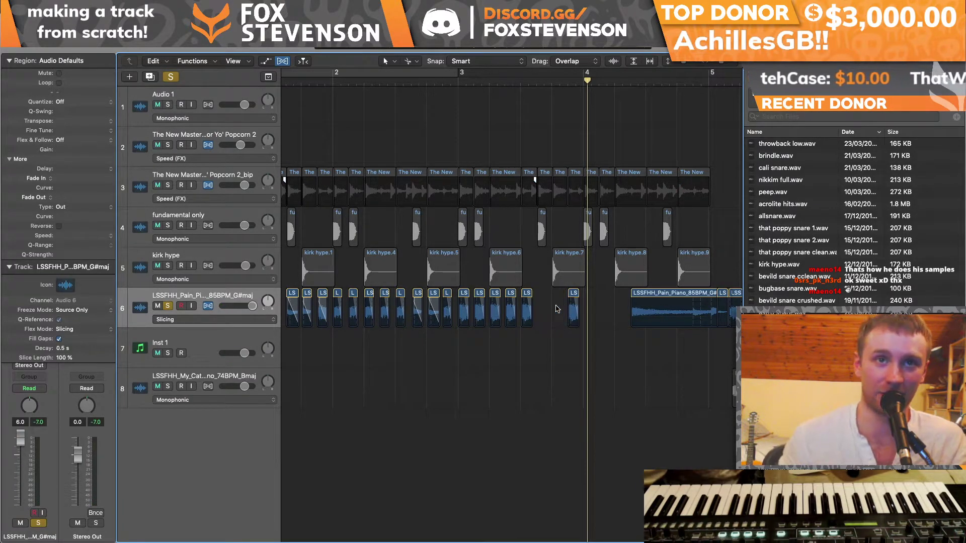
Step: Fill the gap at 3 3 3 and 3 4 with copies of bar 1's 227 fade-out piano slices transposed to +3
{"action": "scroll", "coordinate": [433, 352], "scroll_direction": "left", "scroll_amount": 3}
{"action": "left_click_drag", "start_coordinate": [373, 338], "coordinate": [623, 300]}
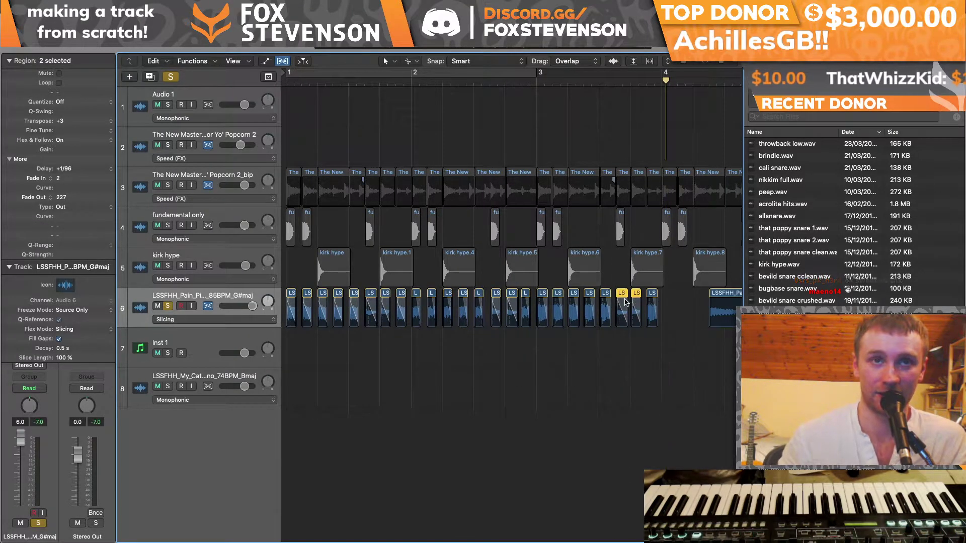
{"action": "key", "text": "Return"}
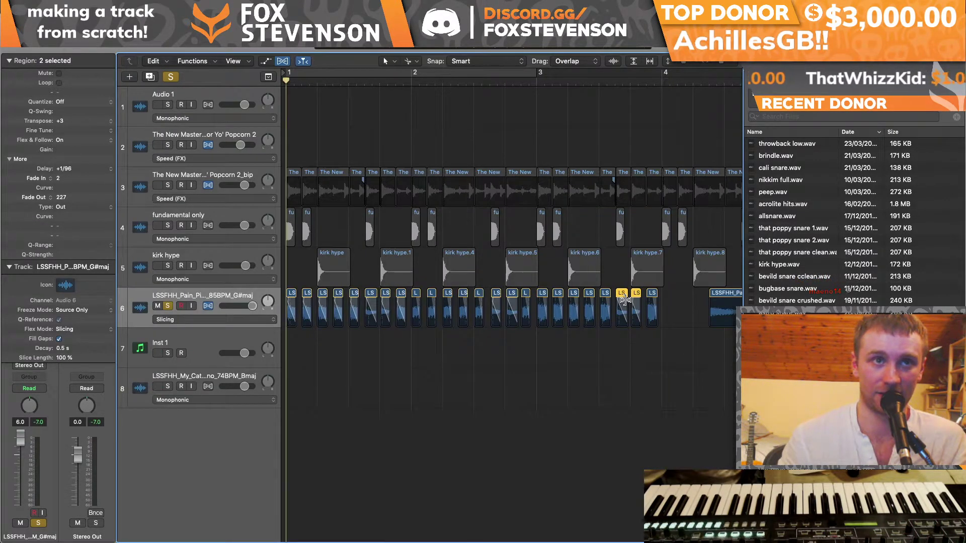
Step: Set the cycle range over bars 1 to 3, play the full mix with Inst 1 selected and solo the Pain piano again
{"action": "left_click", "coordinate": [169, 306]}
{"action": "key", "text": "Down"}
{"action": "left_click_drag", "start_coordinate": [288, 75], "coordinate": [660, 76]}
{"action": "key", "text": "space"}
{"action": "left_click", "coordinate": [169, 306]}
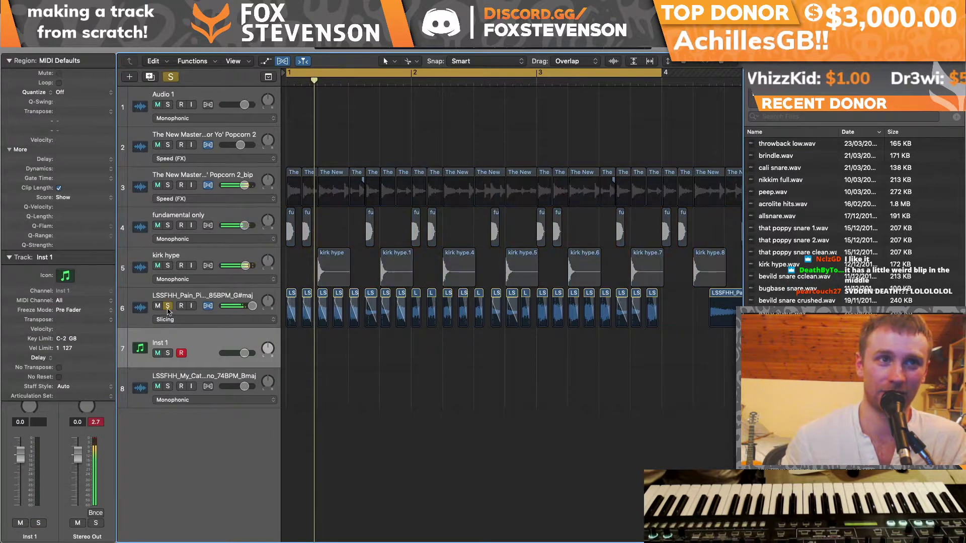
Step: Load the bone piano channel strip setting from the Keys category onto the Inst 1 track
{"action": "left_click", "coordinate": [8, 61]}
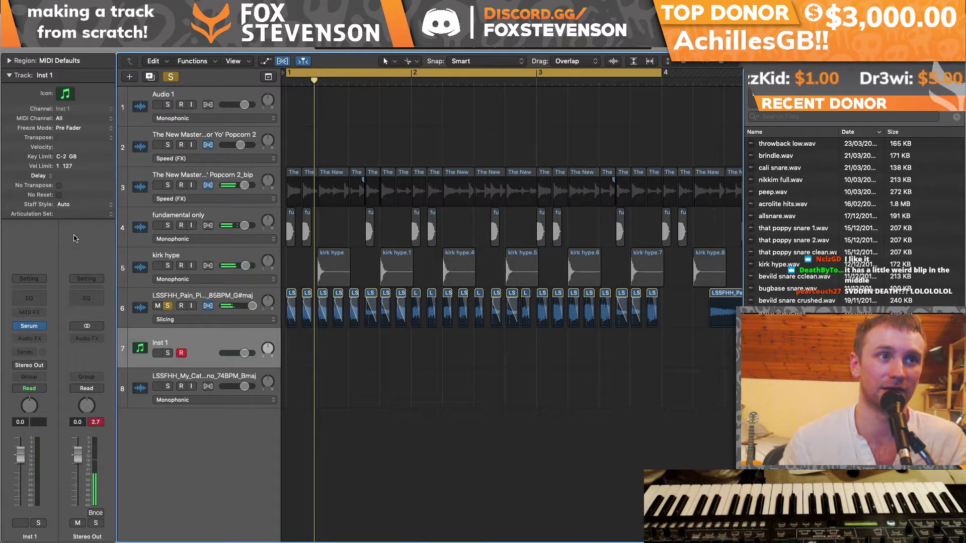
{"action": "left_click", "coordinate": [32, 280]}
{"action": "mouse_move", "coordinate": [80, 462]}
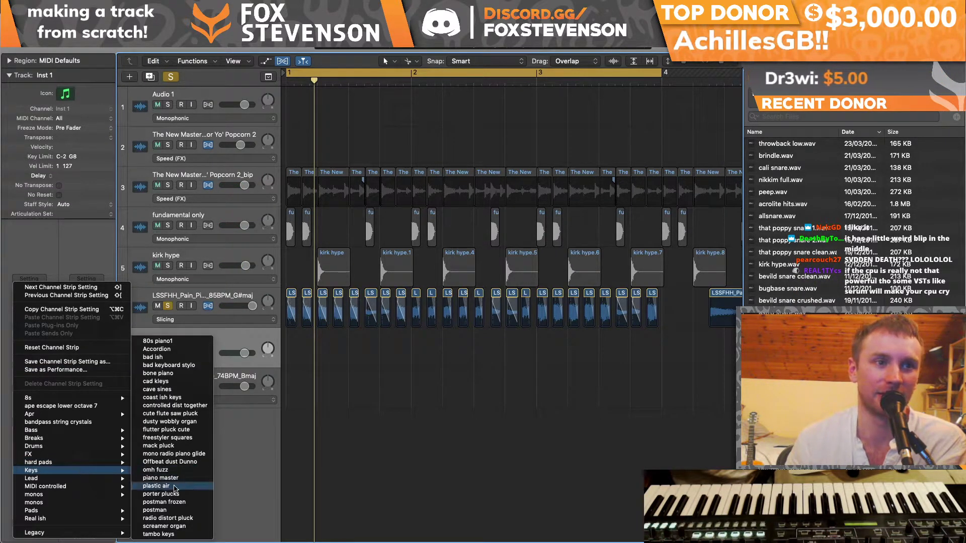
{"action": "left_click", "coordinate": [171, 376]}
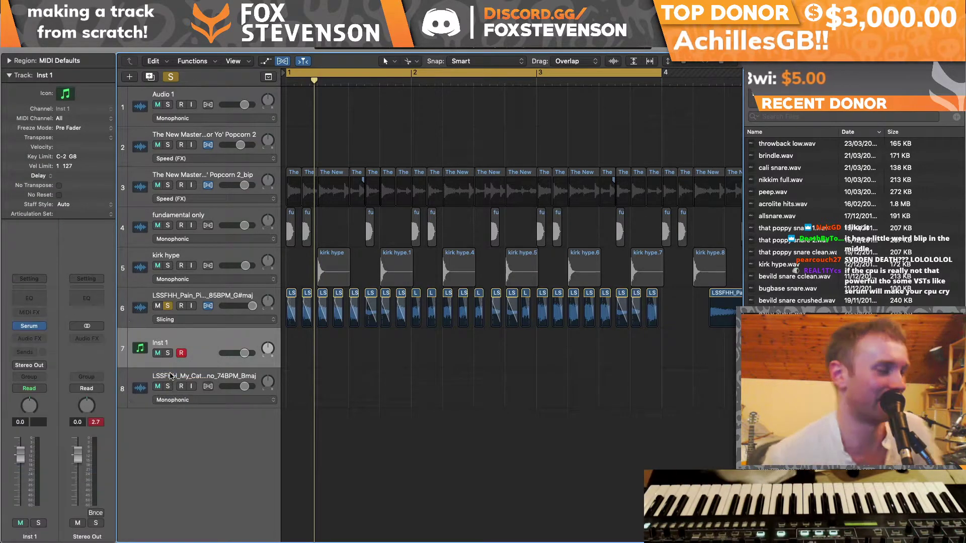
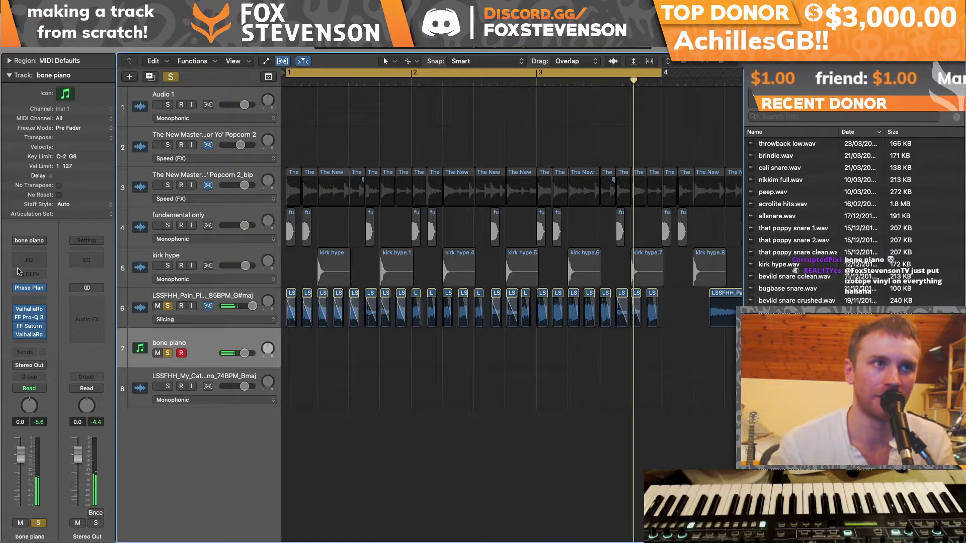
Step: Audition the bone piano sound over the looping Pain piano slices
{"action": "left_click", "coordinate": [29, 240]}
{"action": "mouse_move", "coordinate": [63, 448]}
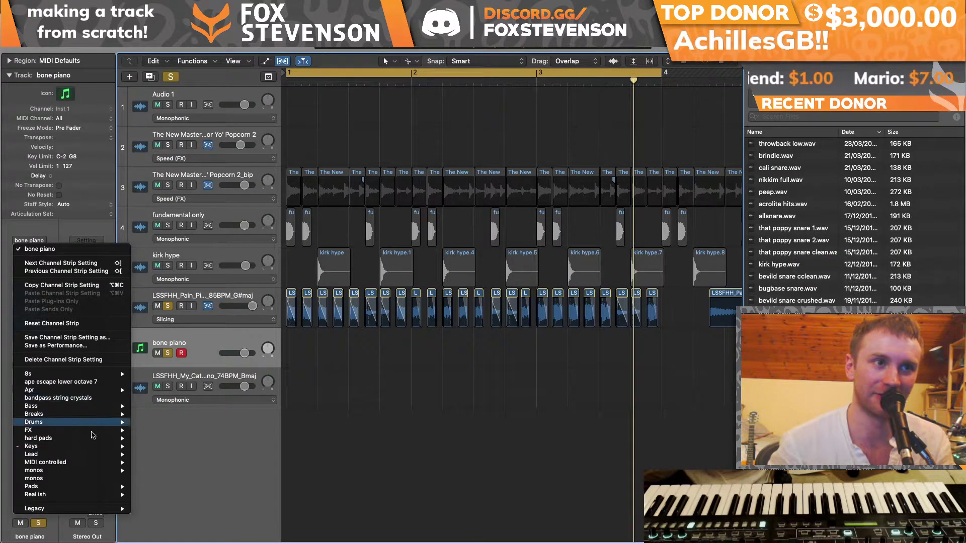
{"action": "mouse_move", "coordinate": [92, 452]}
{"action": "left_click", "coordinate": [351, 400]}
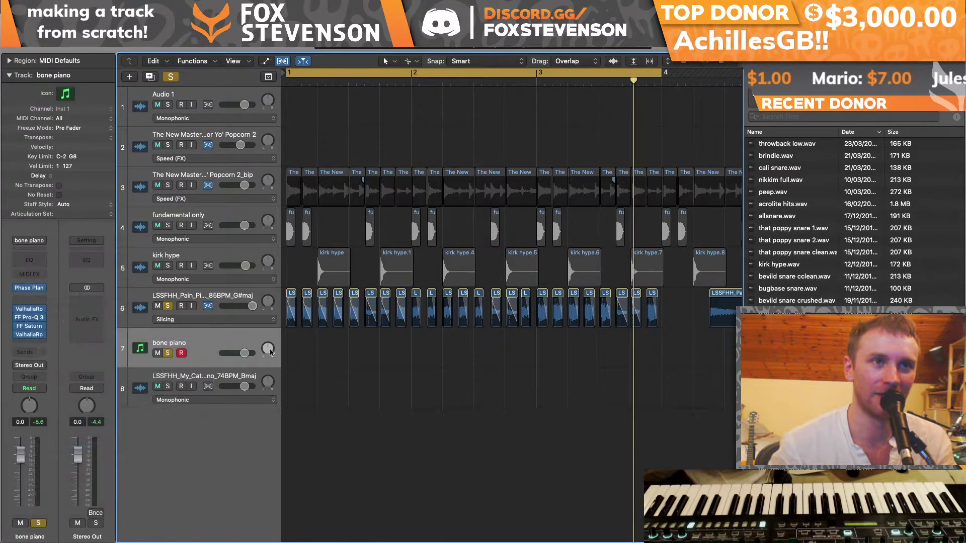
{"action": "left_click", "coordinate": [128, 296]}
{"action": "key", "text": "space"}
{"action": "left_click", "coordinate": [147, 341]}
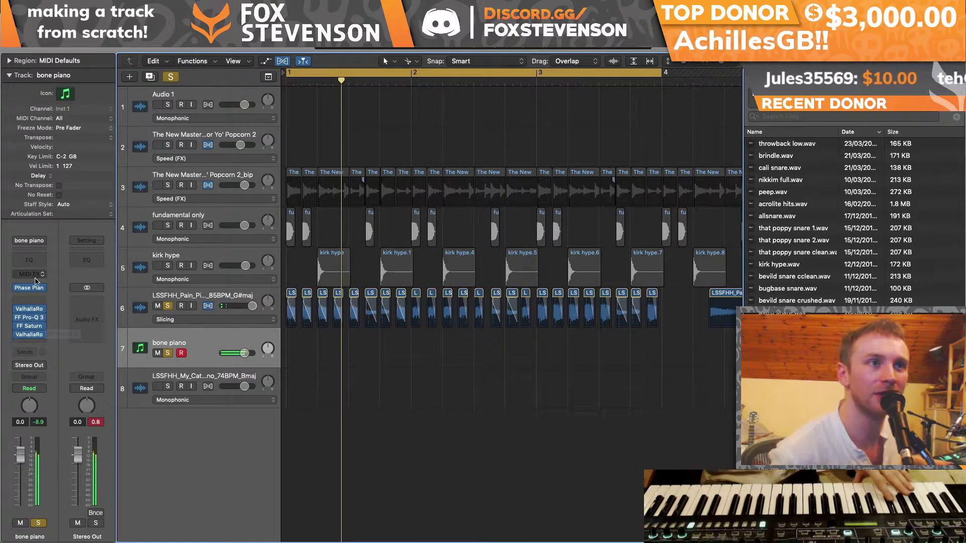
Step: Replace the bone piano sound with the piano master channel strip setting from the Keys category
{"action": "left_click", "coordinate": [30, 240]}
{"action": "mouse_move", "coordinate": [70, 446]}
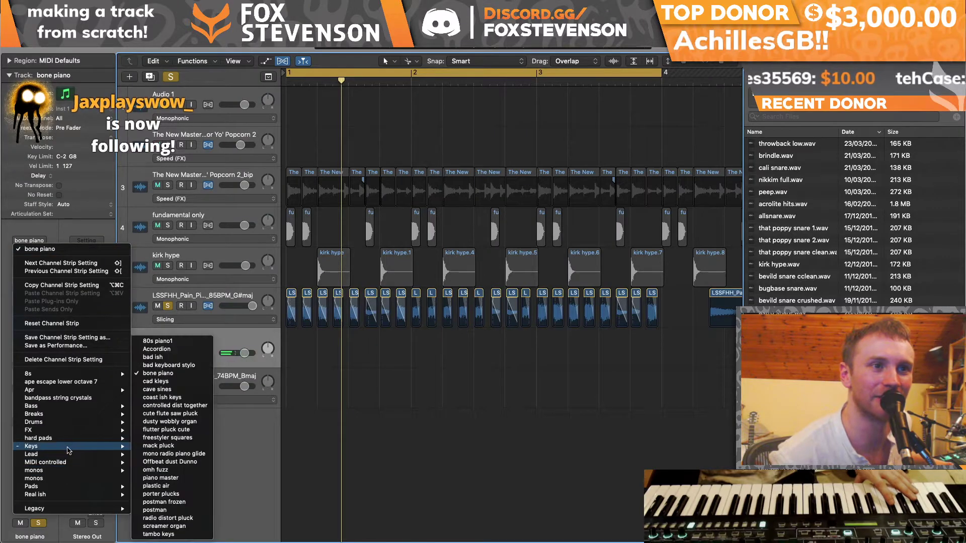
{"action": "left_click", "coordinate": [195, 478]}
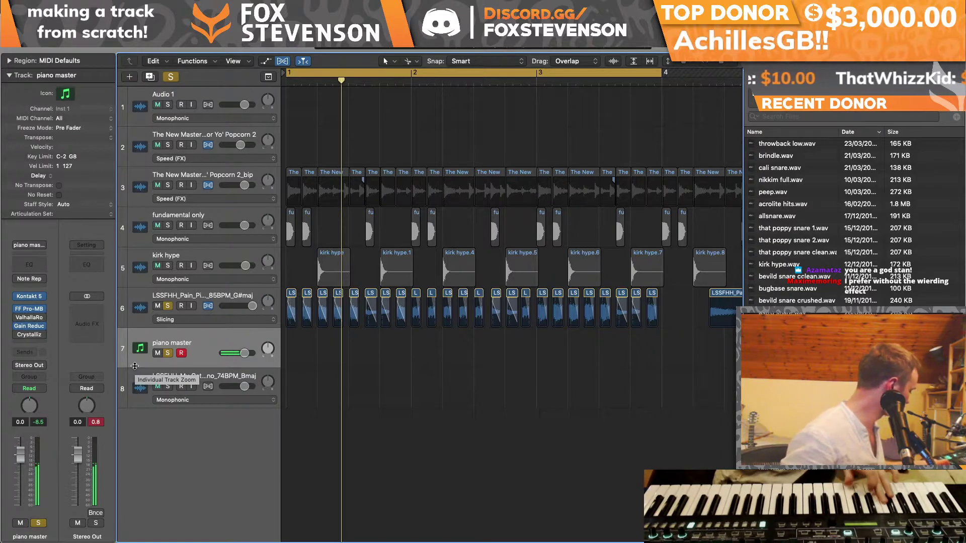
Step: Unsolo the Pain Piano sample track and record a repeated piano chord on the piano master track through bar 1
{"action": "key", "text": "space"}
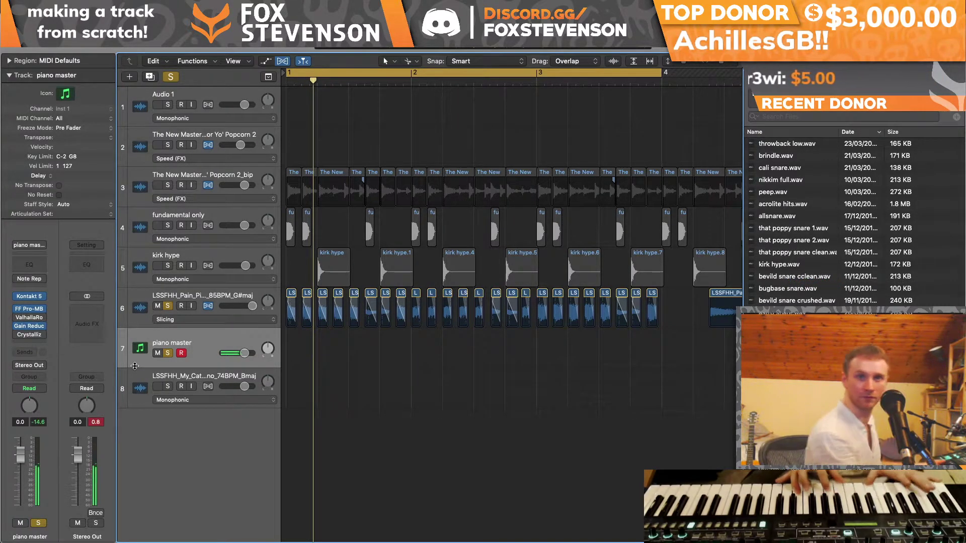
{"action": "left_click", "coordinate": [168, 306]}
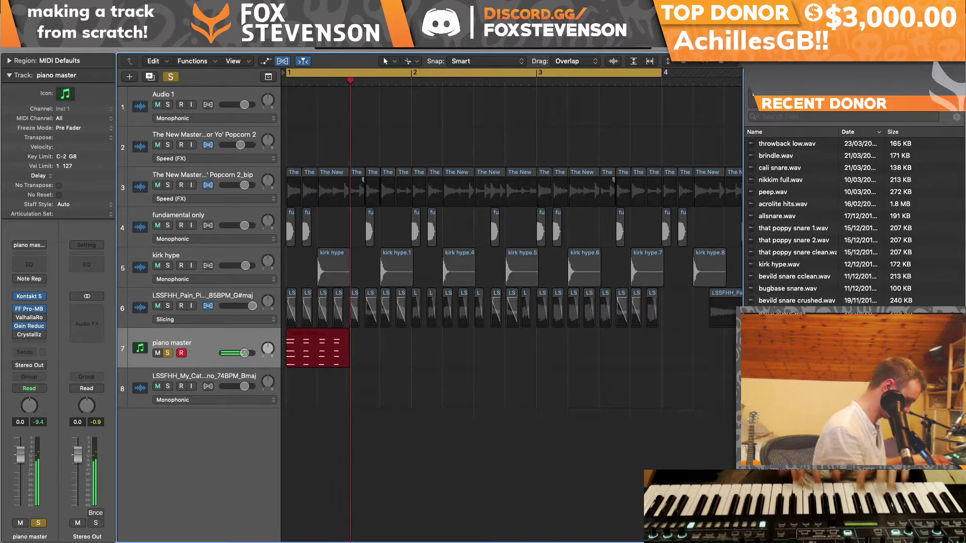
{"action": "key", "text": "space"}
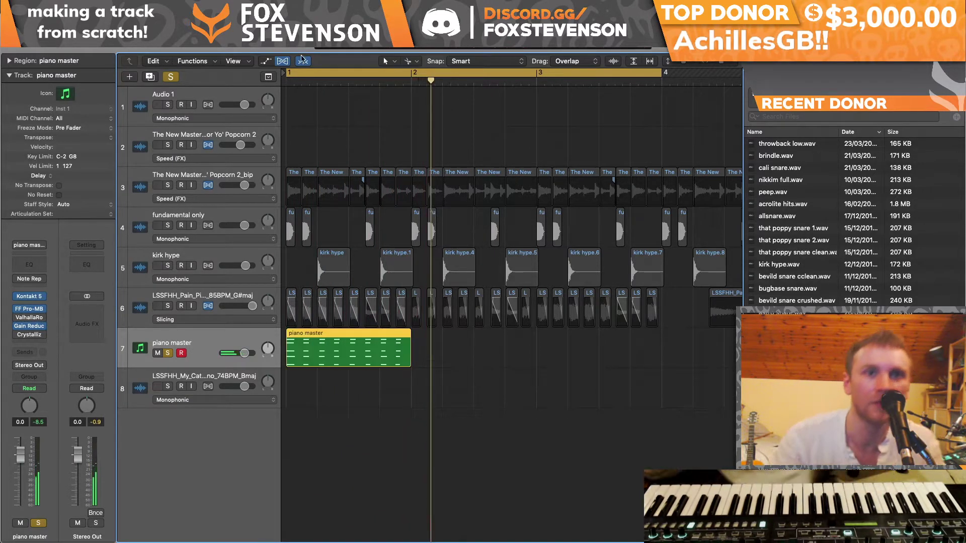
Step: Open the recorded piano region in an enlarged Piano Roll, select all its notes and quantize them to 1/8 notes
{"action": "double_click", "coordinate": [350, 349]}
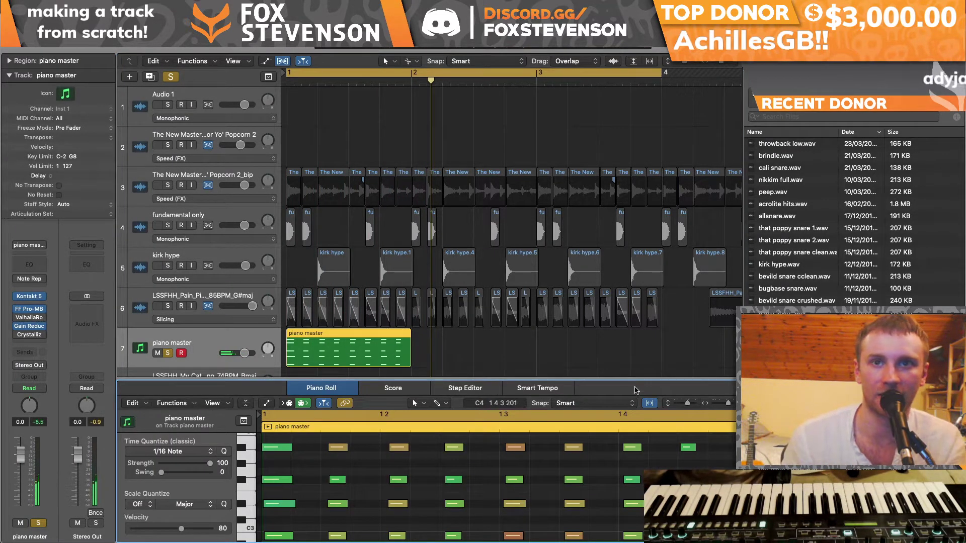
{"action": "left_click_drag", "start_coordinate": [633, 380], "coordinate": [633, 279]}
{"action": "left_click_drag", "start_coordinate": [717, 476], "coordinate": [196, 297]}
{"action": "left_click", "coordinate": [191, 373]}
{"action": "left_click", "coordinate": [345, 530]}
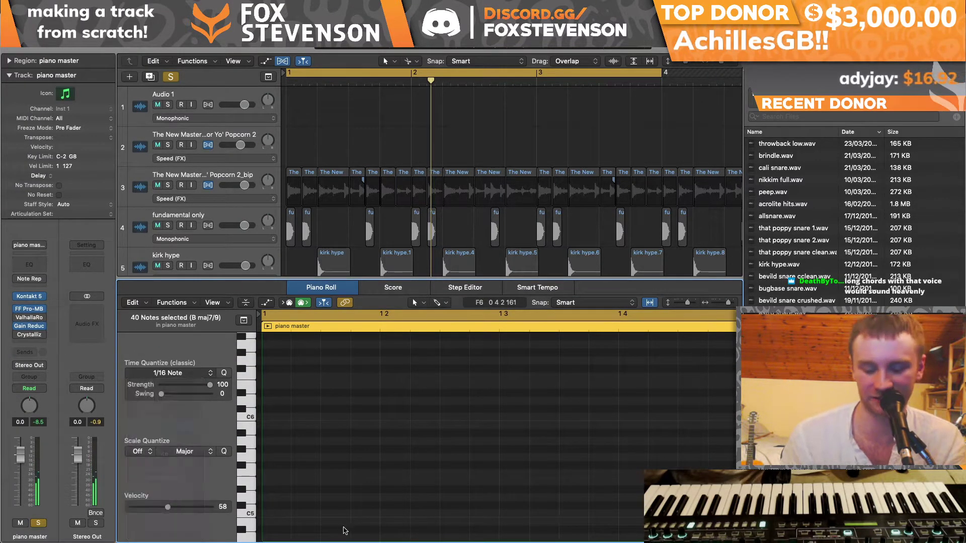
Step: Duplicate the bar 1 piano region so that a copy sits in bar 2 and play from the start
{"action": "key", "text": "x"}
{"action": "key", "text": "x"}
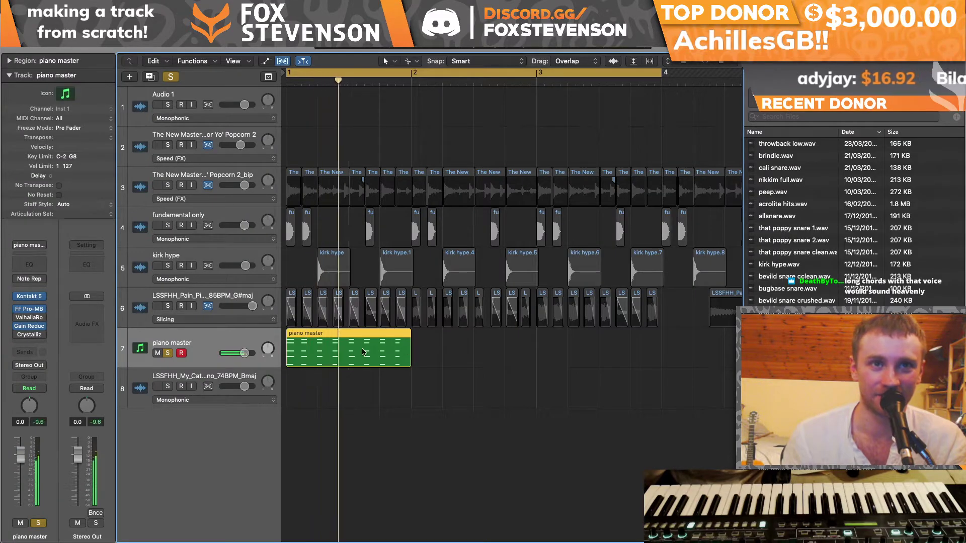
{"action": "left_click_drag", "start_coordinate": [396, 348], "coordinate": [490, 360]}
{"action": "key", "text": "Return"}
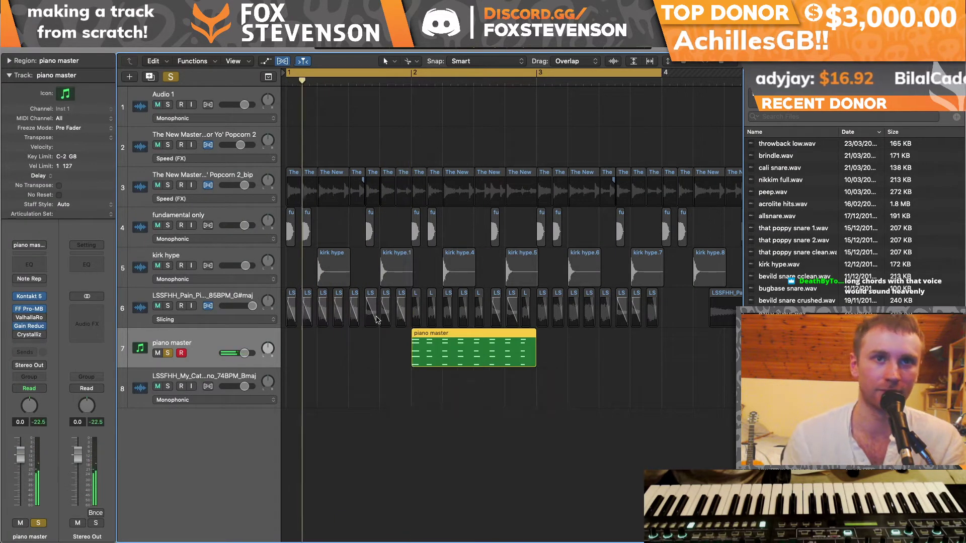
{"action": "left_click_drag", "start_coordinate": [430, 360], "coordinate": [304, 360]}
{"action": "key", "text": "Return"}
Step: Move the repeated note rows in the bar 2 piano region to form a different chord with its lowest notes on C#2, and play it
{"action": "double_click", "coordinate": [486, 355]}
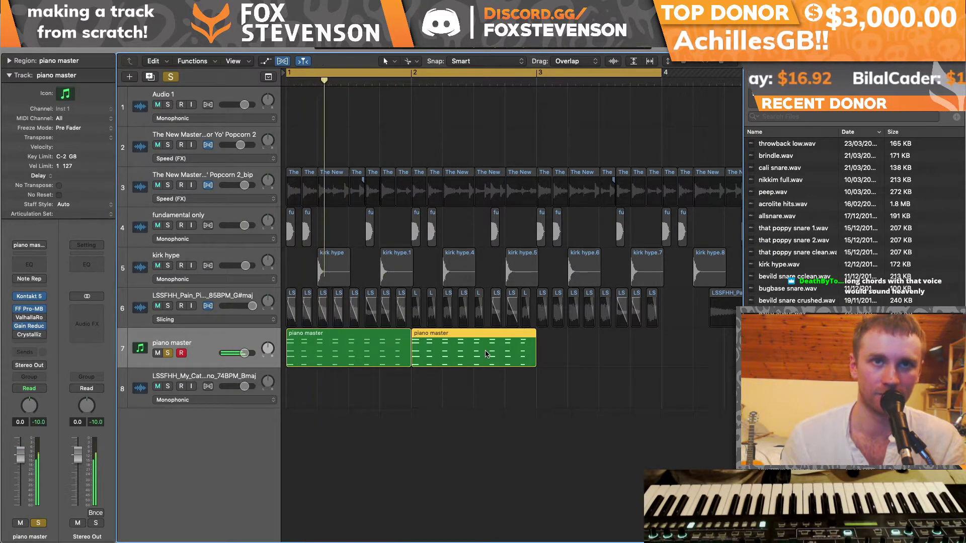
{"action": "scroll", "coordinate": [464, 377], "scroll_direction": "left", "scroll_amount": 3}
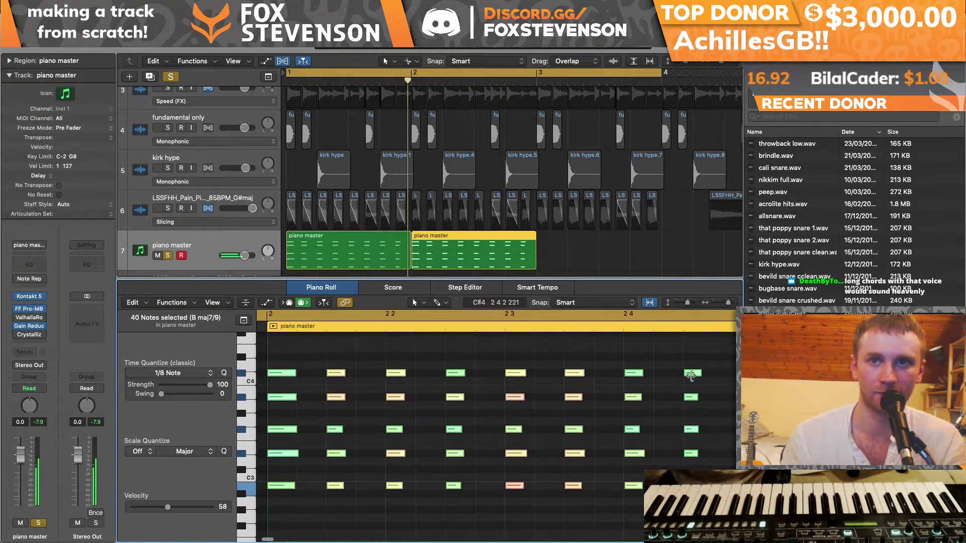
{"action": "left_click", "coordinate": [563, 249]}
{"action": "left_click", "coordinate": [522, 248]}
{"action": "left_click_drag", "start_coordinate": [704, 353], "coordinate": [684, 416]}
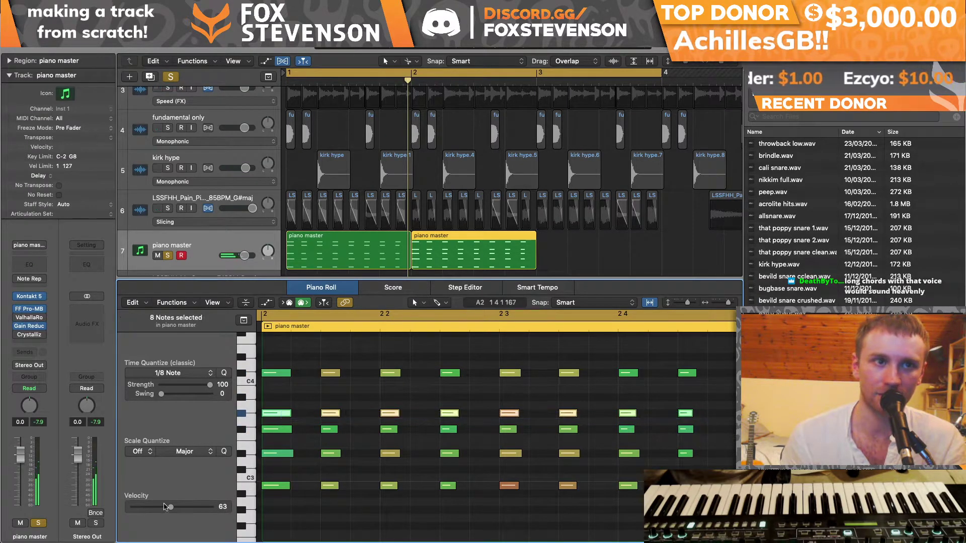
{"action": "left_click_drag", "start_coordinate": [276, 389], "coordinate": [688, 454]}
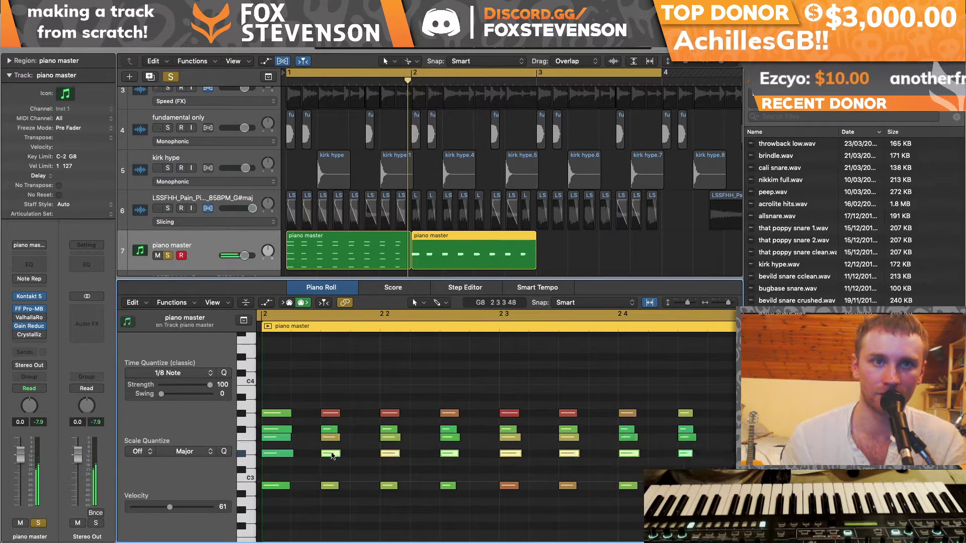
{"action": "left_click_drag", "start_coordinate": [281, 454], "coordinate": [688, 517]}
{"action": "scroll", "coordinate": [280, 469], "scroll_direction": "down", "scroll_amount": 2}
{"action": "key", "text": "space"}
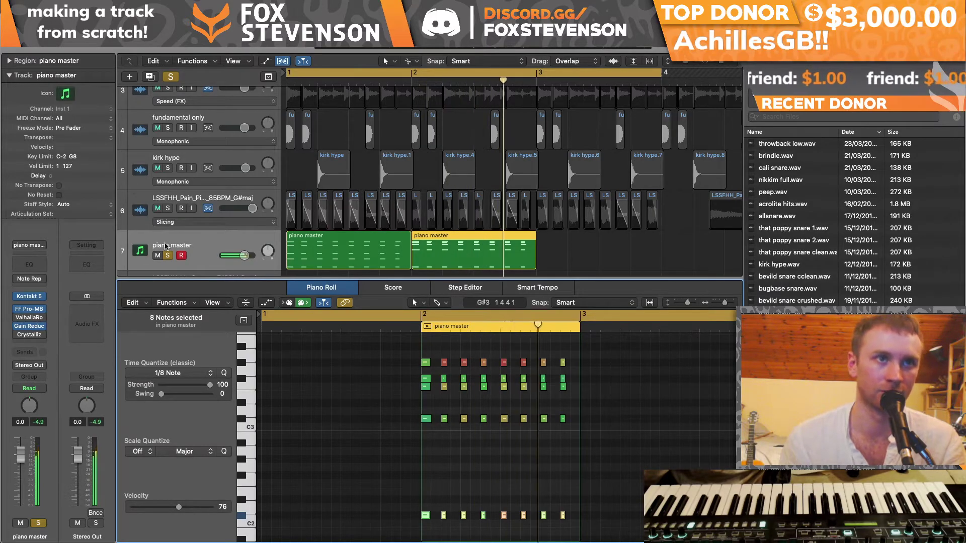
Step: Unsolo the piano master track and enable FF Pro-Q 3, Disperser, OTT and LFOTool on the Pain Piano track
{"action": "left_click", "coordinate": [168, 255]}
{"action": "left_click", "coordinate": [205, 242]}
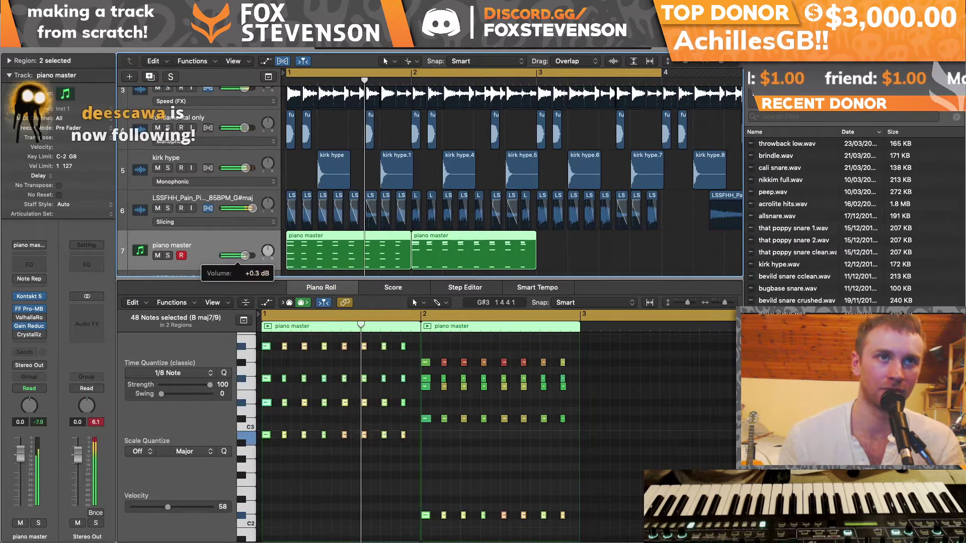
{"action": "left_click", "coordinate": [146, 200]}
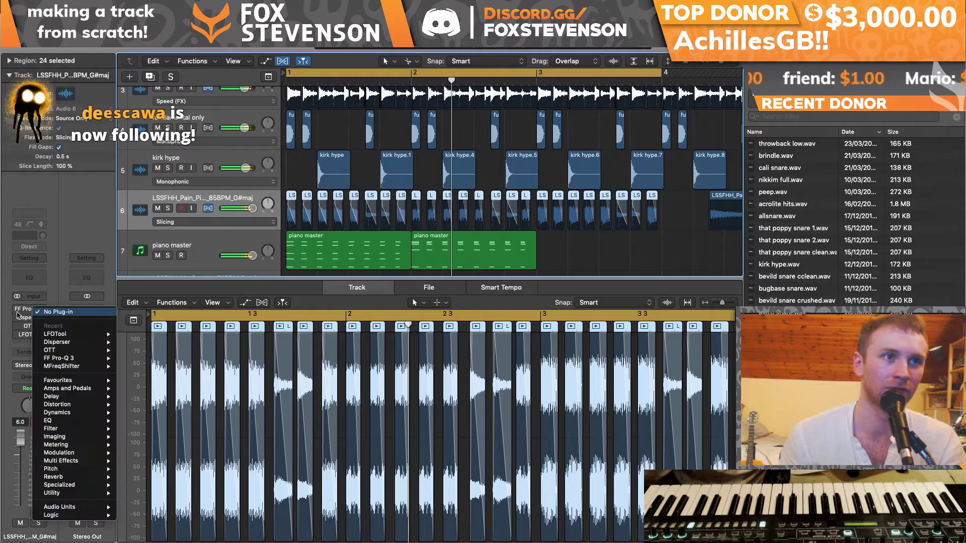
{"action": "left_click", "coordinate": [17, 309]}
{"action": "left_click", "coordinate": [17, 318]}
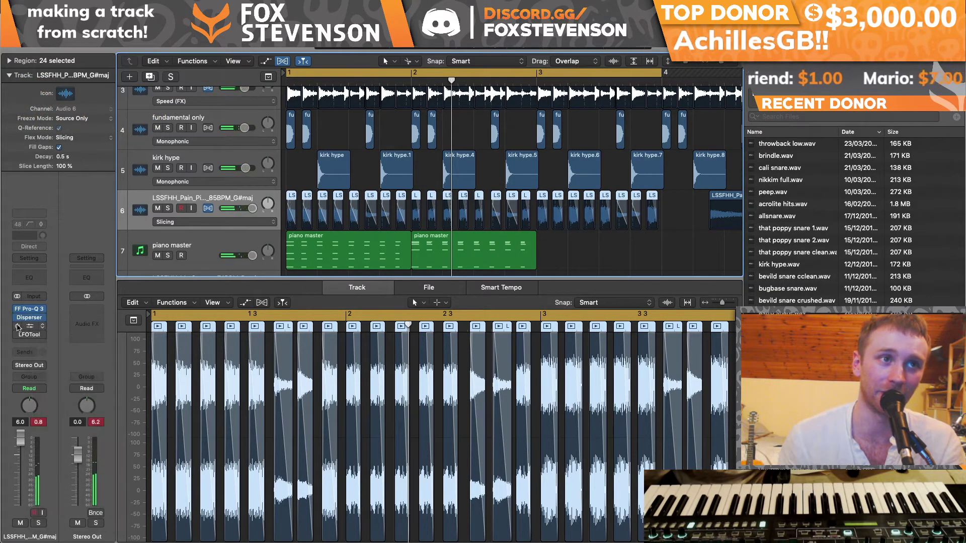
{"action": "left_click", "coordinate": [17, 335]}
Step: Set the Pain Piano track's volume to 0.2 dB and the piano master track's volume to 6.0 dB
{"action": "left_click_drag", "start_coordinate": [252, 208], "coordinate": [248, 209]}
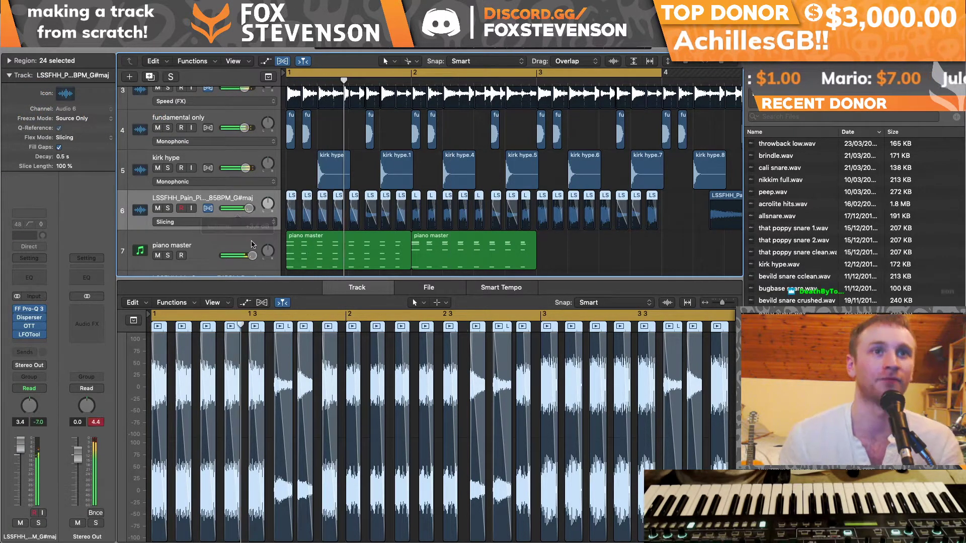
{"action": "left_click_drag", "start_coordinate": [252, 256], "coordinate": [252, 256]}
{"action": "left_click_drag", "start_coordinate": [249, 208], "coordinate": [244, 208]}
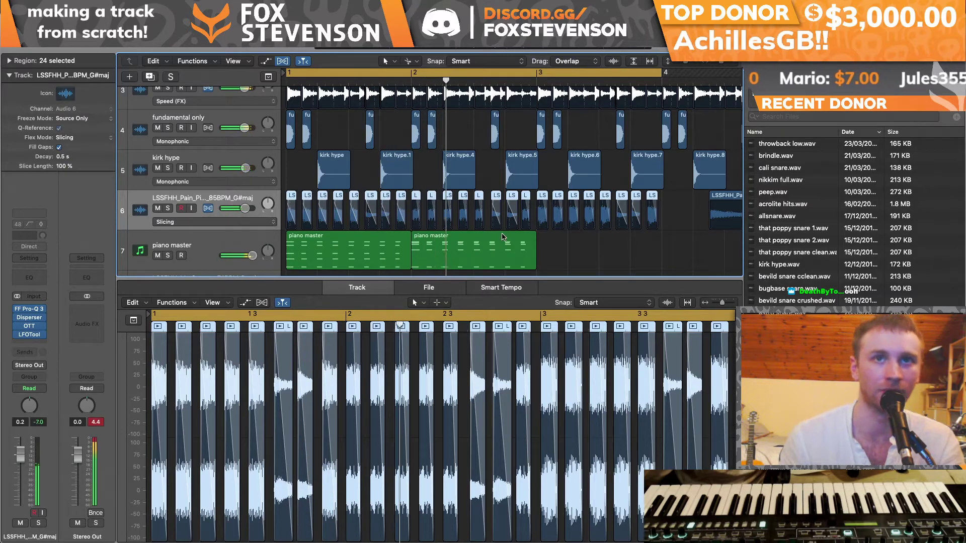
Step: Copy the bar 2 piano region into bar 3 and set the cycle range to cover only bar 3
{"action": "left_click_drag", "start_coordinate": [480, 249], "coordinate": [613, 251]}
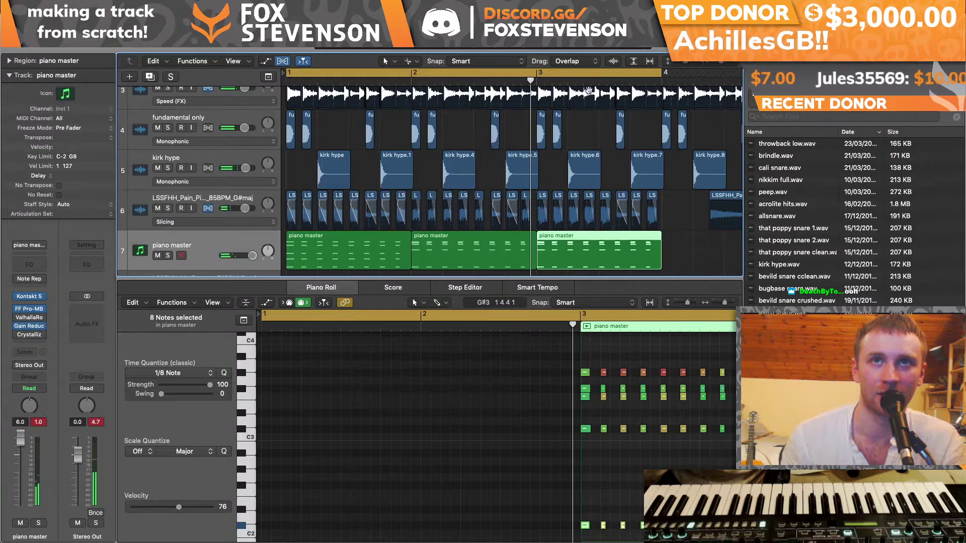
{"action": "left_click", "coordinate": [559, 75]}
{"action": "left_click", "coordinate": [548, 75]}
{"action": "left_click", "coordinate": [542, 75]}
{"action": "left_click_drag", "start_coordinate": [541, 75], "coordinate": [662, 75]}
Step: Solo the Pain Piano track, bypass its FF Pro-Q 3, Disperser, OTT and LFOTool plug-ins, and play bar 3
{"action": "left_click", "coordinate": [170, 207]}
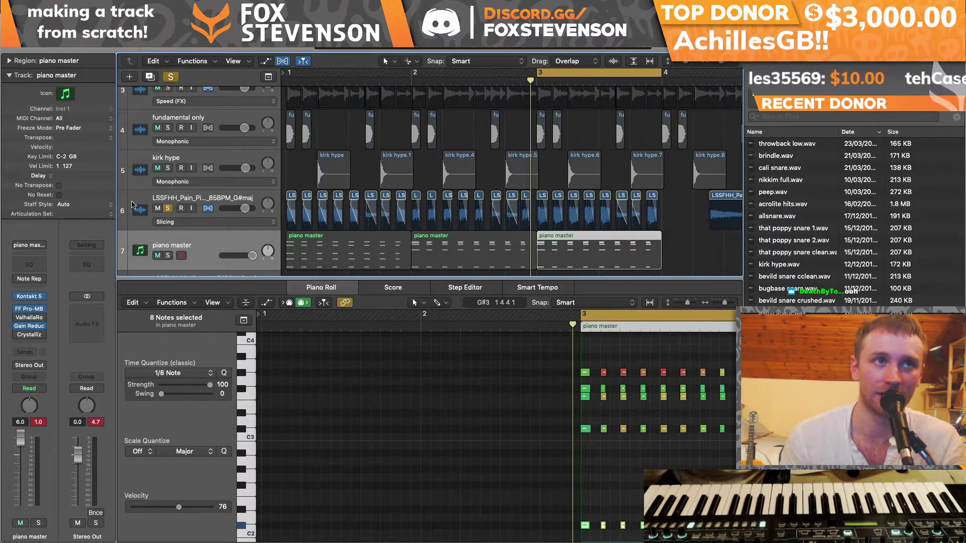
{"action": "left_click", "coordinate": [132, 203]}
{"action": "left_click", "coordinate": [17, 309]}
{"action": "left_click", "coordinate": [16, 316]}
{"action": "left_click", "coordinate": [16, 323]}
{"action": "left_click", "coordinate": [16, 330]}
{"action": "left_click", "coordinate": [16, 327]}
{"action": "key", "text": "space"}
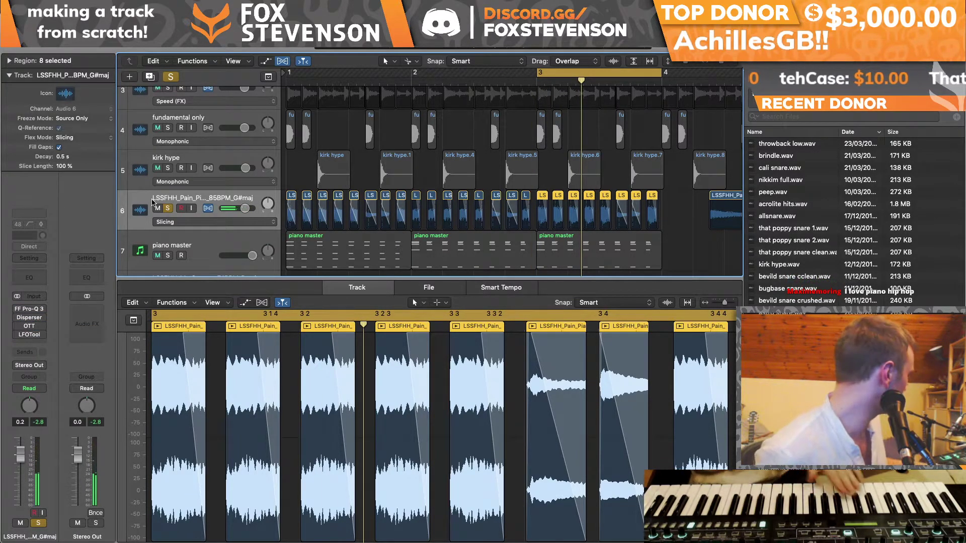
Step: Replace the copied piano region in bar 3 with a newly recorded chord pattern on the piano master track
{"action": "left_click", "coordinate": [155, 252]}
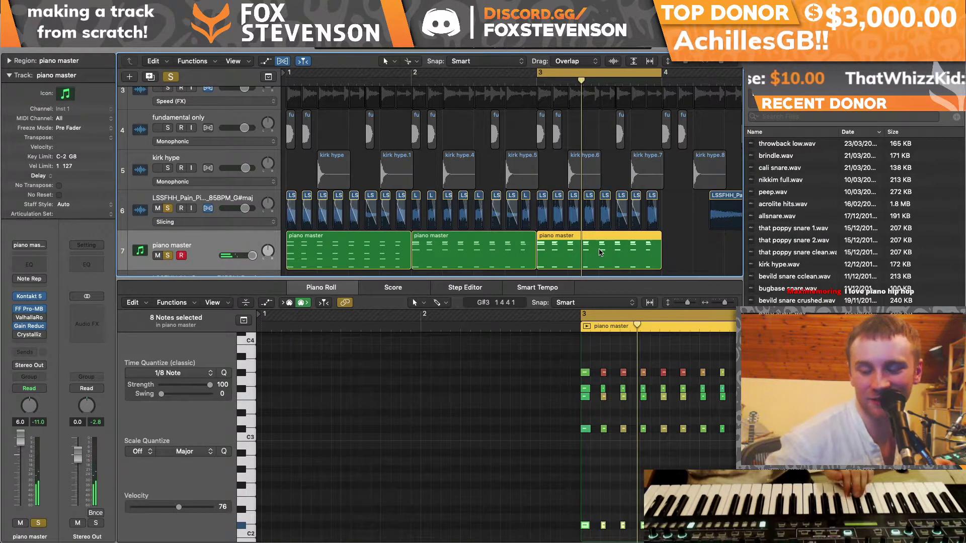
{"action": "key", "text": "Delete"}
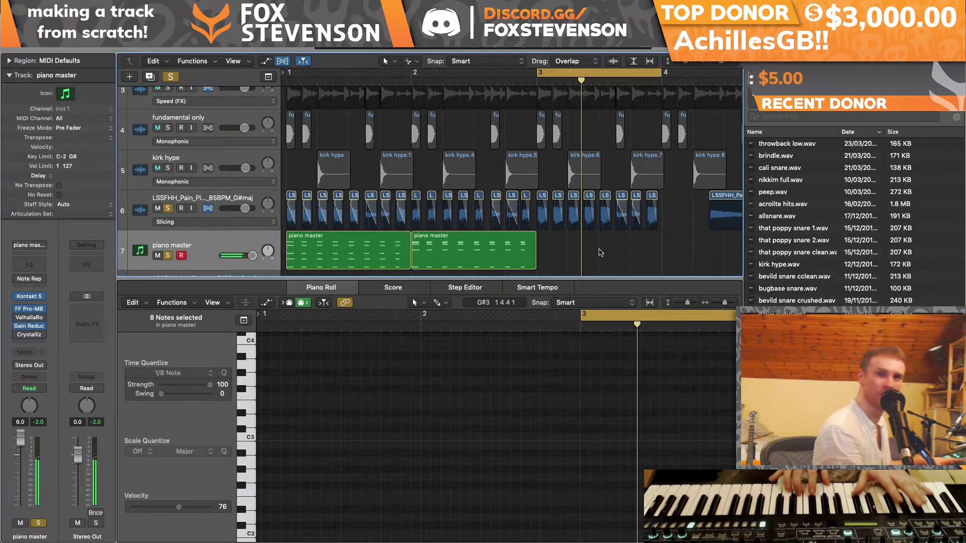
{"action": "key", "text": "r"}
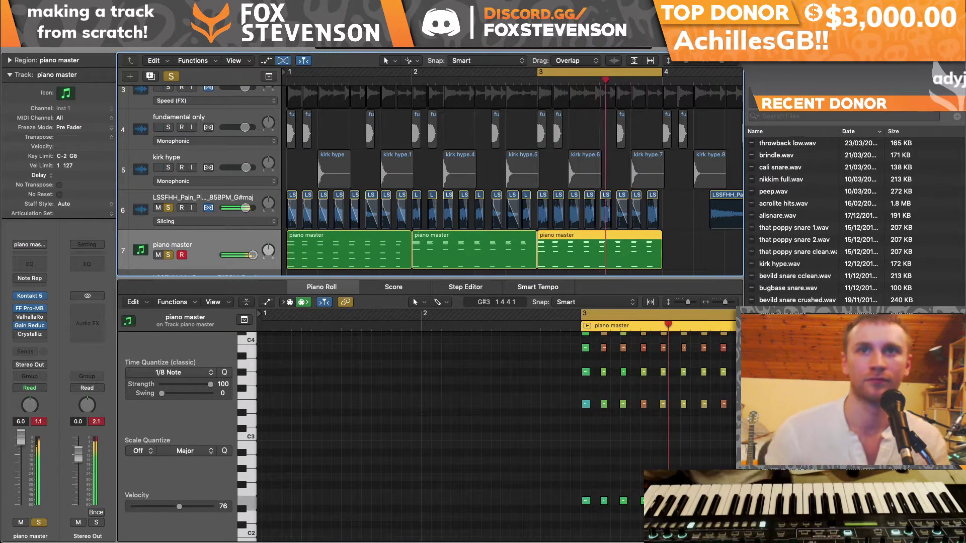
{"action": "key", "text": "space"}
Step: Join the bar 2 and bar 3 piano regions into a single region
{"action": "left_click", "coordinate": [501, 261], "text": "shift"}
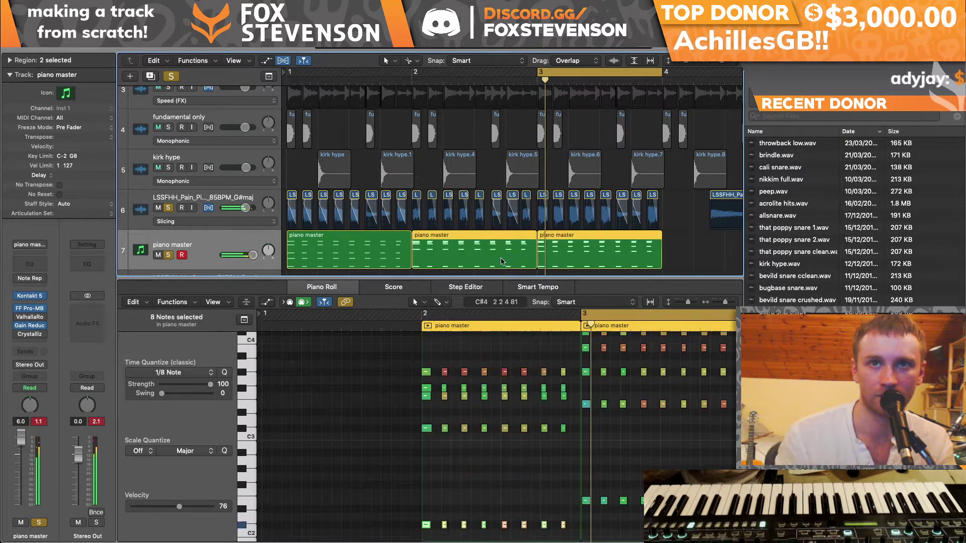
{"action": "key", "text": "super+j"}
{"action": "left_click", "coordinate": [397, 250]}
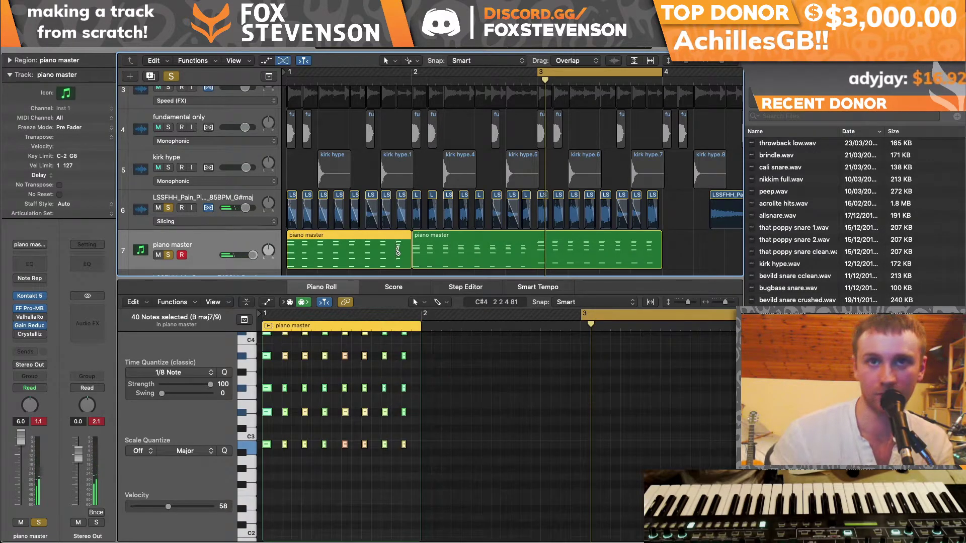
Step: Select all the bar 3 chord notes in the joined piano region, return the playhead to the start and close the editor
{"action": "left_click", "coordinate": [508, 263]}
{"action": "scroll", "coordinate": [502, 349], "scroll_direction": "right", "scroll_amount": 3}
{"action": "scroll", "coordinate": [447, 485], "scroll_direction": "down", "scroll_amount": 3}
{"action": "left_click", "coordinate": [434, 481]}
{"action": "left_click_drag", "start_coordinate": [415, 482], "coordinate": [599, 333]}
{"action": "scroll", "coordinate": [498, 443], "scroll_direction": "down", "scroll_amount": 2}
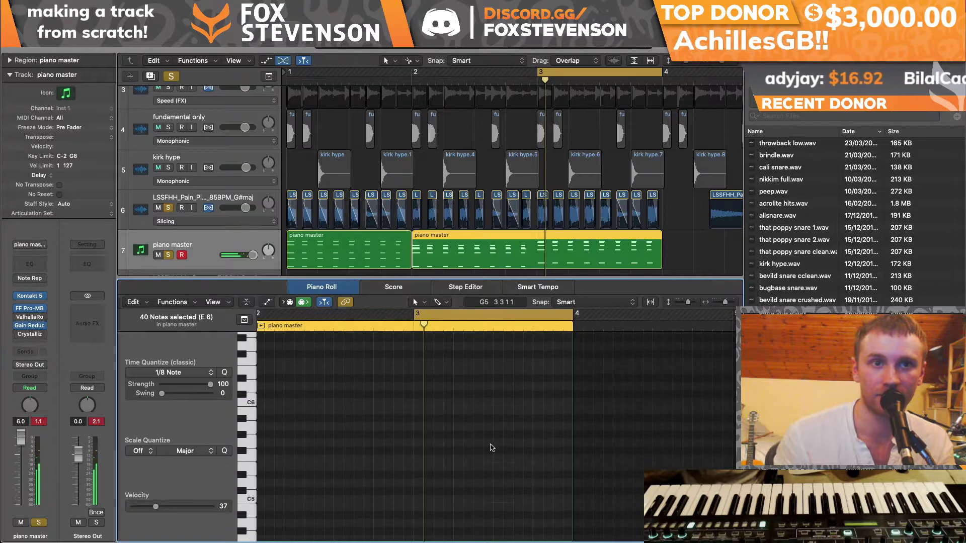
{"action": "scroll", "coordinate": [498, 447], "scroll_direction": "down", "scroll_amount": 10}
{"action": "key", "text": "Return"}
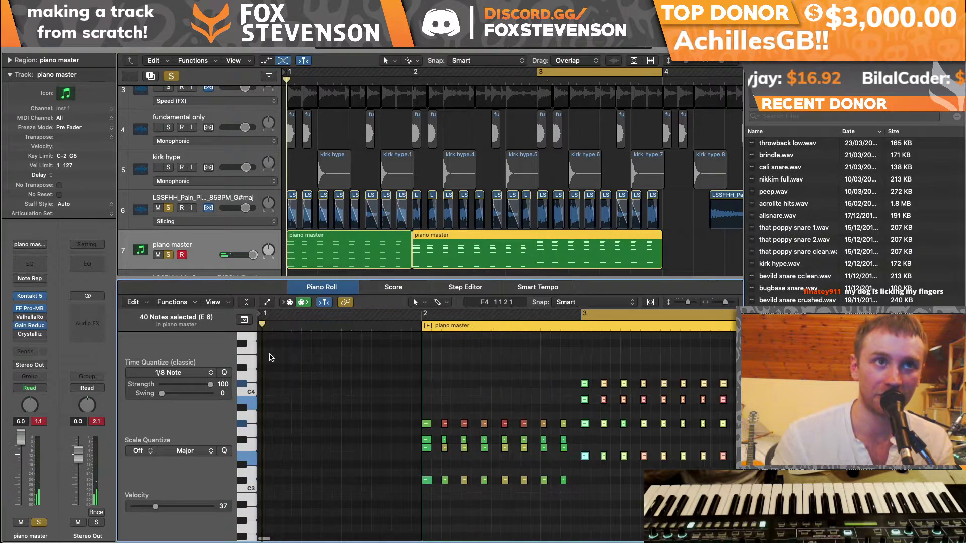
{"action": "key", "text": "x"}
{"action": "key", "text": "x"}
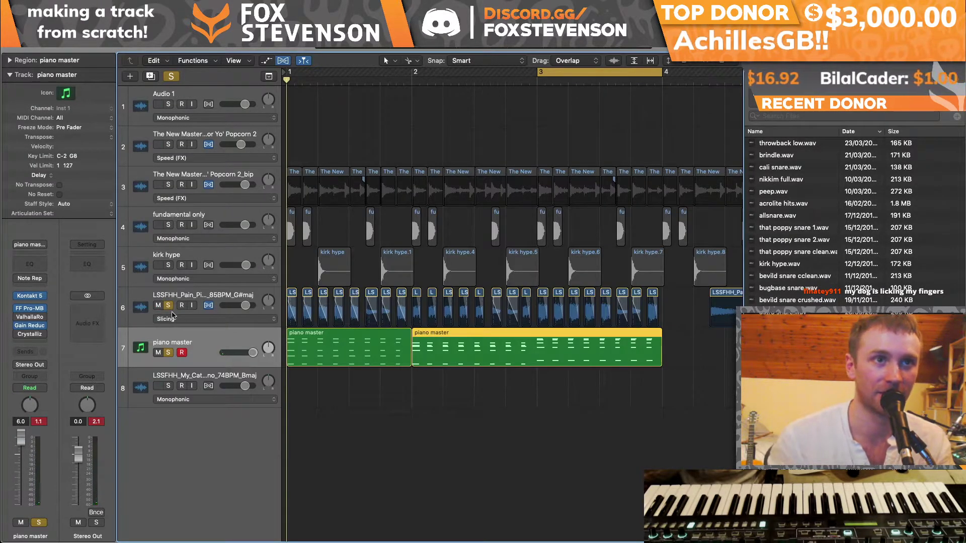
Step: Clear the track solos, turn the Pain Piano track's four plug-ins back on and play the arrangement
{"action": "left_click", "coordinate": [168, 352]}
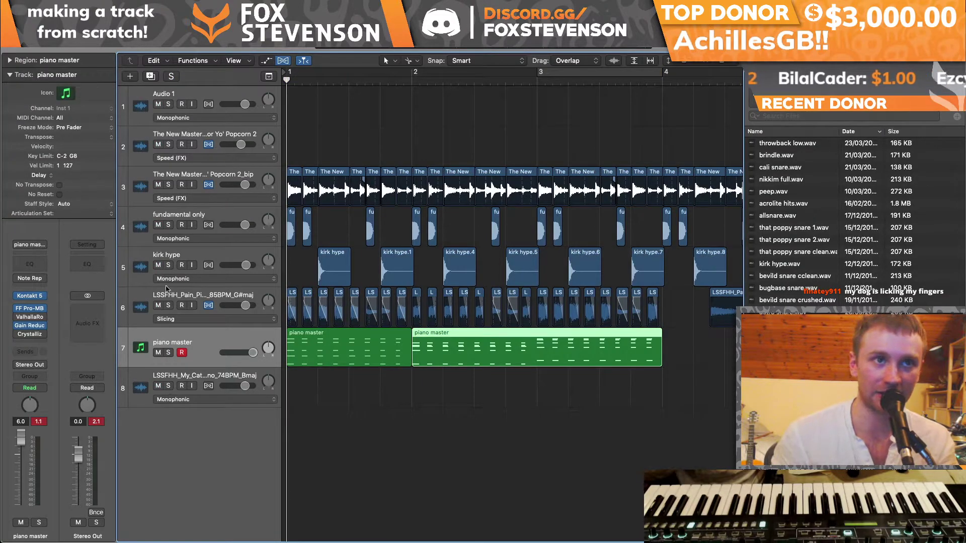
{"action": "left_click", "coordinate": [139, 302]}
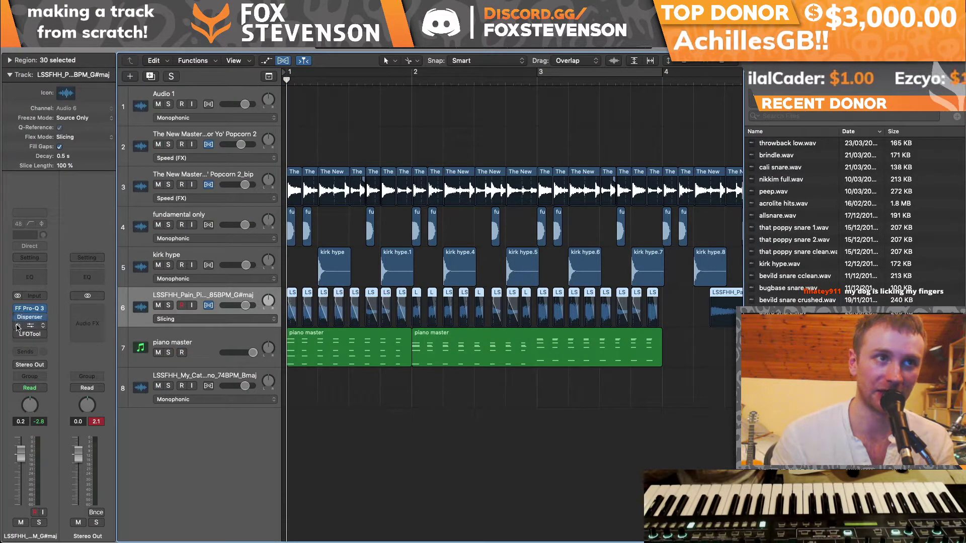
{"action": "key", "text": "space"}
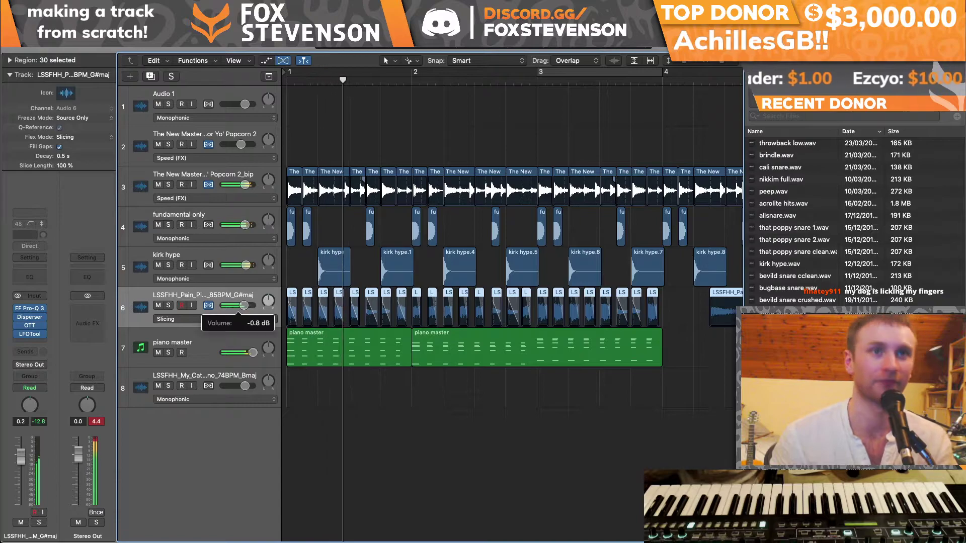
Step: Lower the Pain Piano track's volume to -3.1 dB and set the cycle range from bar 1 to just before bar 5
{"action": "left_click_drag", "start_coordinate": [236, 309], "coordinate": [233, 309]}
{"action": "left_click_drag", "start_coordinate": [291, 72], "coordinate": [758, 111]}
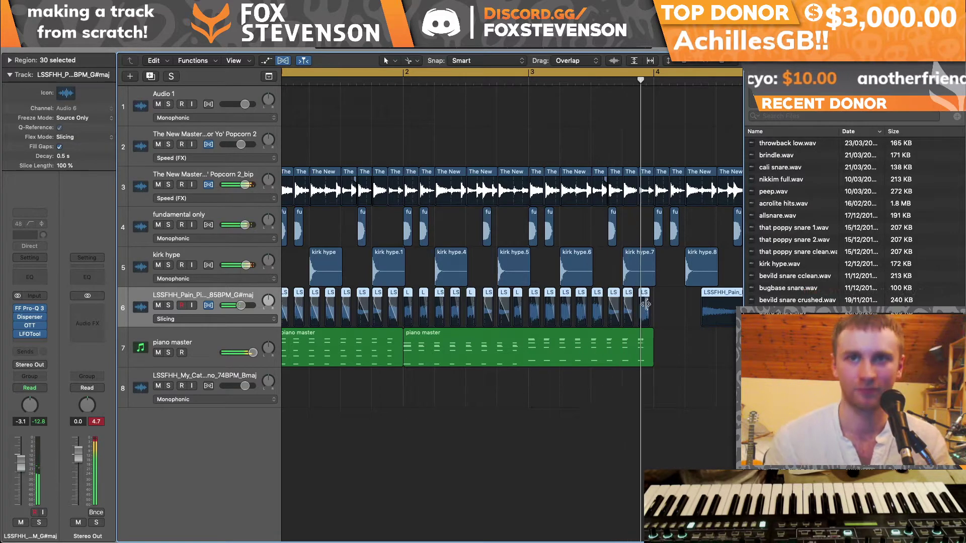
{"action": "scroll", "coordinate": [709, 74], "scroll_direction": "down", "scroll_amount": 5}
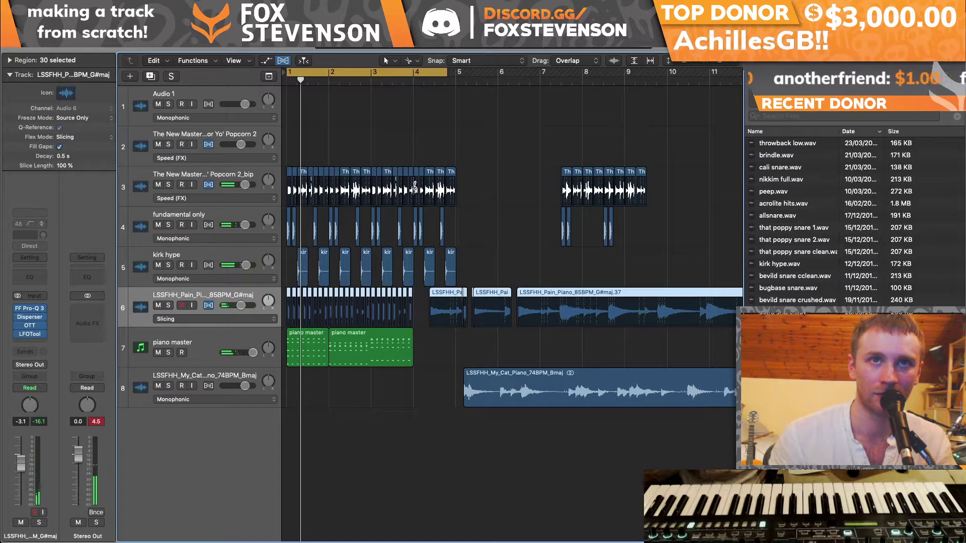
Step: In the bar 1 piano region, lower the chord's B2 notes to F#2 and its D#3 notes to C#3
{"action": "left_click", "coordinate": [414, 184]}
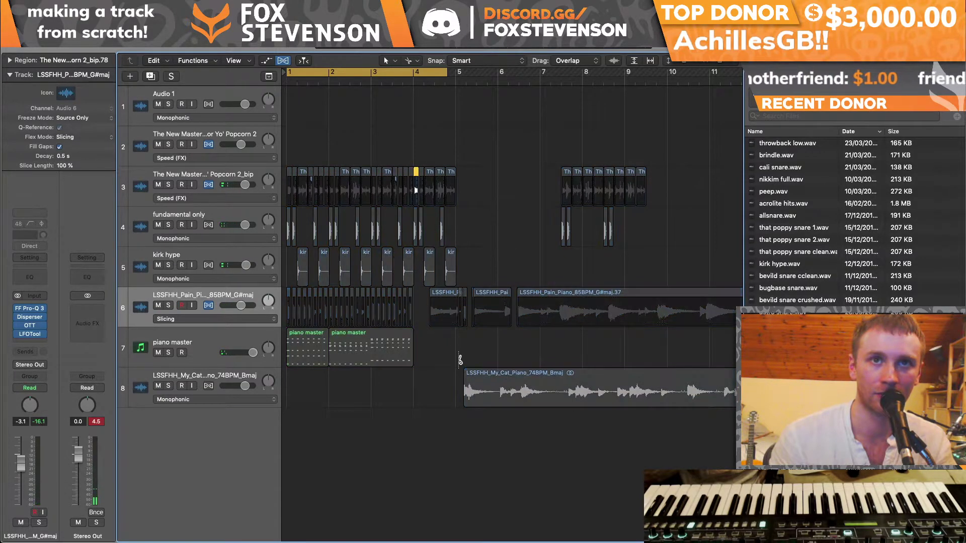
{"action": "left_click", "coordinate": [307, 343]}
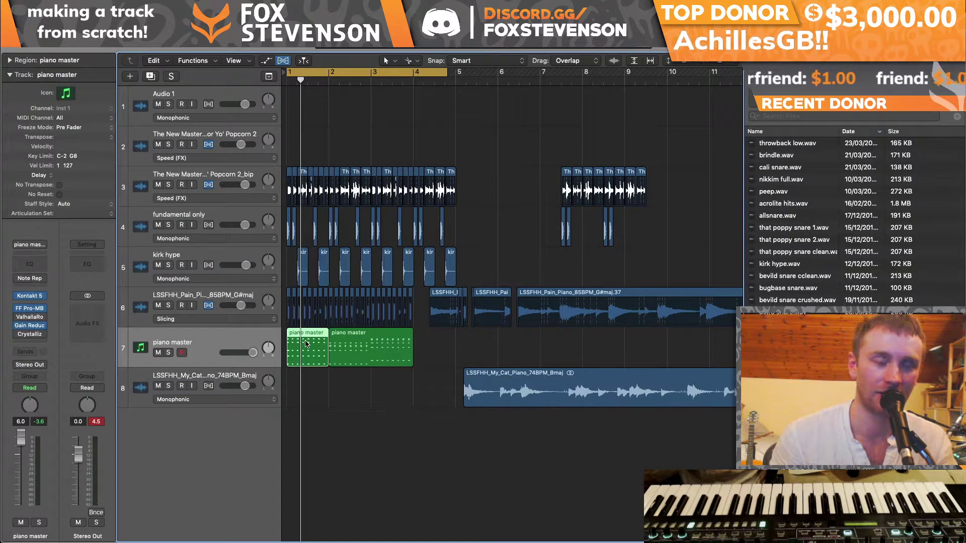
{"action": "double_click", "coordinate": [307, 344]}
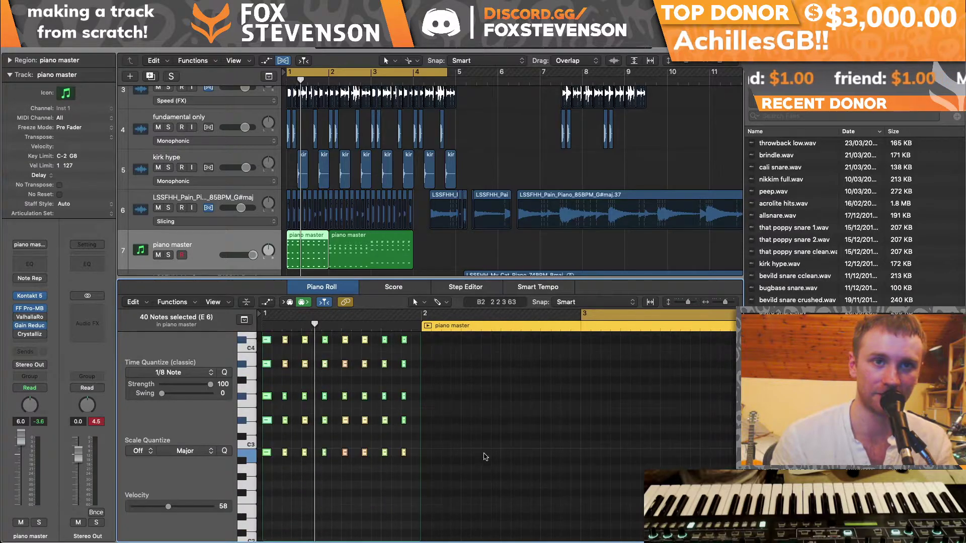
{"action": "left_click", "coordinate": [267, 453]}
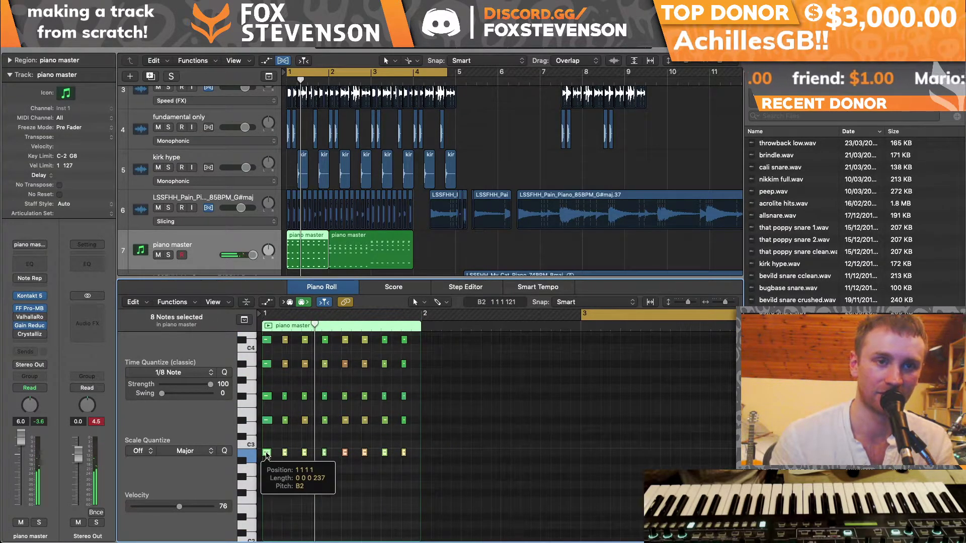
{"action": "left_click_drag", "start_coordinate": [267, 452], "coordinate": [267, 493]}
{"action": "left_click_drag", "start_coordinate": [469, 423], "coordinate": [394, 429]}
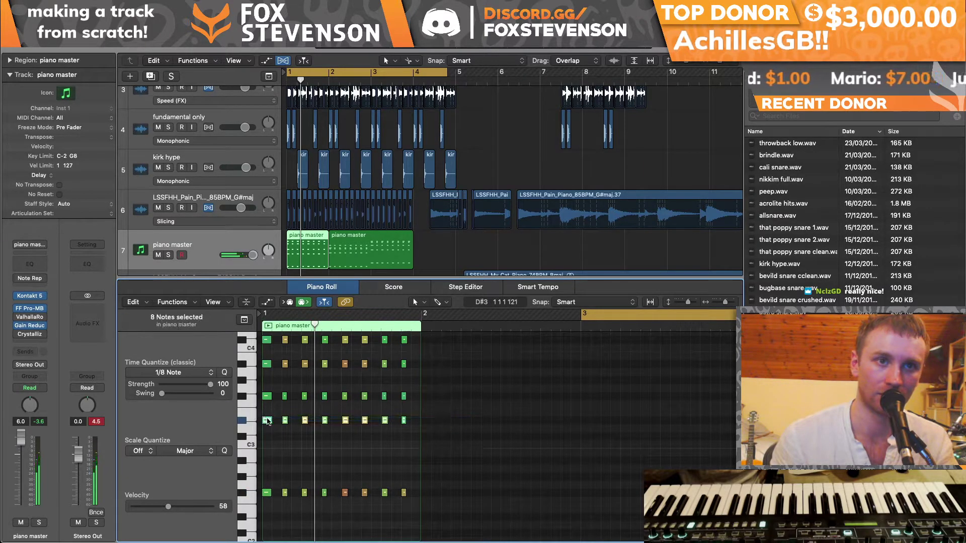
{"action": "left_click_drag", "start_coordinate": [267, 421], "coordinate": [267, 438]}
Step: Copy the bar 1 chord's F#3 notes up to G#3 and play the arrangement
{"action": "left_click", "coordinate": [267, 397]}
{"action": "left_click_drag", "start_coordinate": [327, 401], "coordinate": [266, 380]}
{"action": "key", "text": "space"}
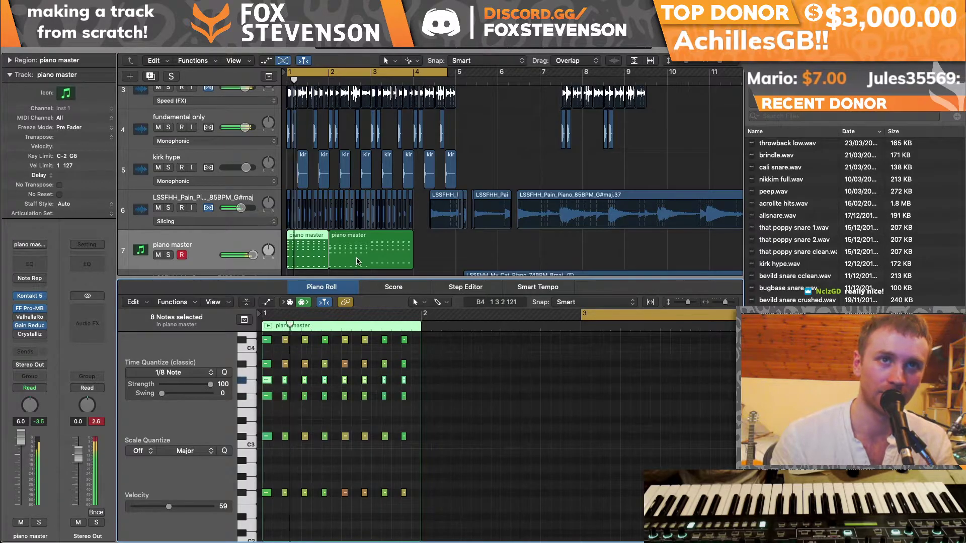
Step: Copy the bar 1 piano region to bar 4 and delete the leftover Pain Piano regions after bar 4
{"action": "left_click", "coordinate": [438, 248]}
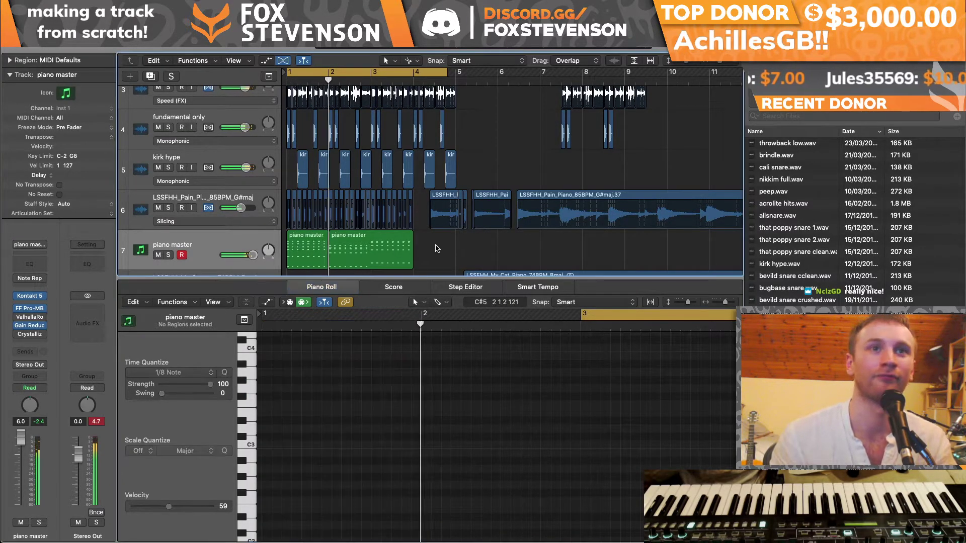
{"action": "left_click", "coordinate": [388, 261]}
{"action": "left_click_drag", "start_coordinate": [388, 262], "coordinate": [441, 259]}
{"action": "left_click_drag", "start_coordinate": [425, 211], "coordinate": [579, 207]}
{"action": "key", "text": "BackSpace"}
Step: Raise the bar 4 piano chord's F#2 notes to B2 and C#3 notes to D#3, and mute the Pain Piano track
{"action": "left_click", "coordinate": [451, 253]}
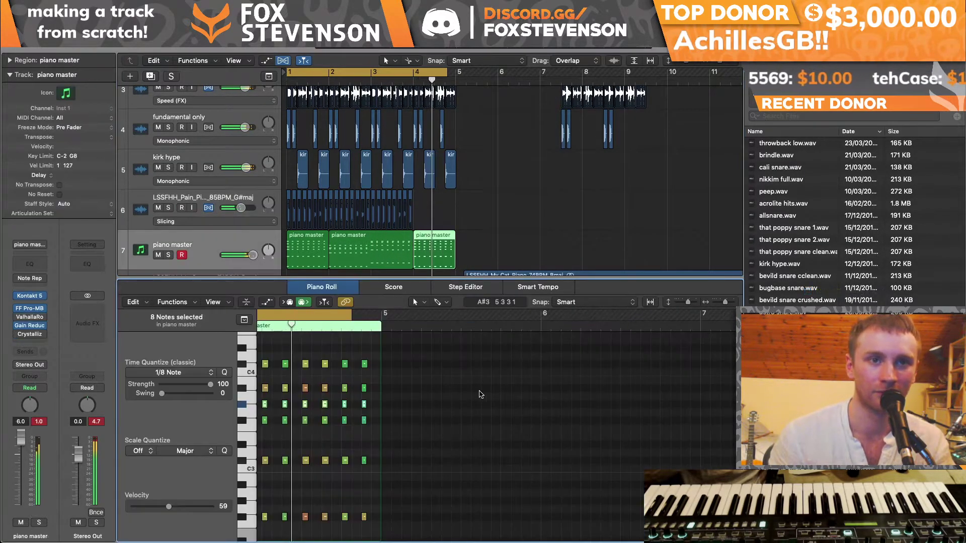
{"action": "scroll", "coordinate": [479, 394], "scroll_direction": "up", "scroll_amount": 3}
{"action": "left_click_drag", "start_coordinate": [511, 447], "coordinate": [302, 482]}
{"action": "left_click_drag", "start_coordinate": [523, 392], "coordinate": [302, 378]}
{"action": "scroll", "coordinate": [535, 402], "scroll_direction": "up", "scroll_amount": 3}
{"action": "key", "text": "x"}
{"action": "key", "text": "x"}
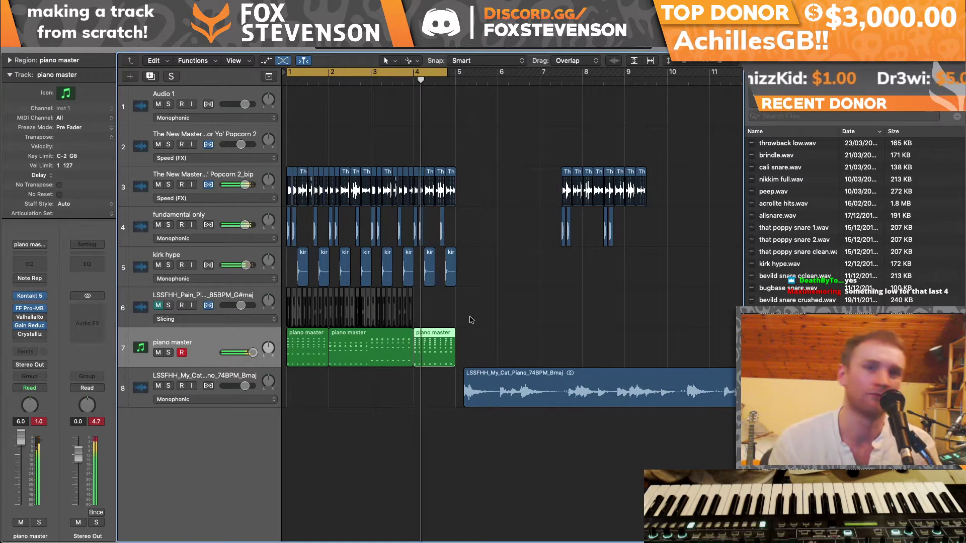
Step: Select the row of A#3 notes in the bar 4 piano region and move it down to C#3
{"action": "double_click", "coordinate": [436, 352]}
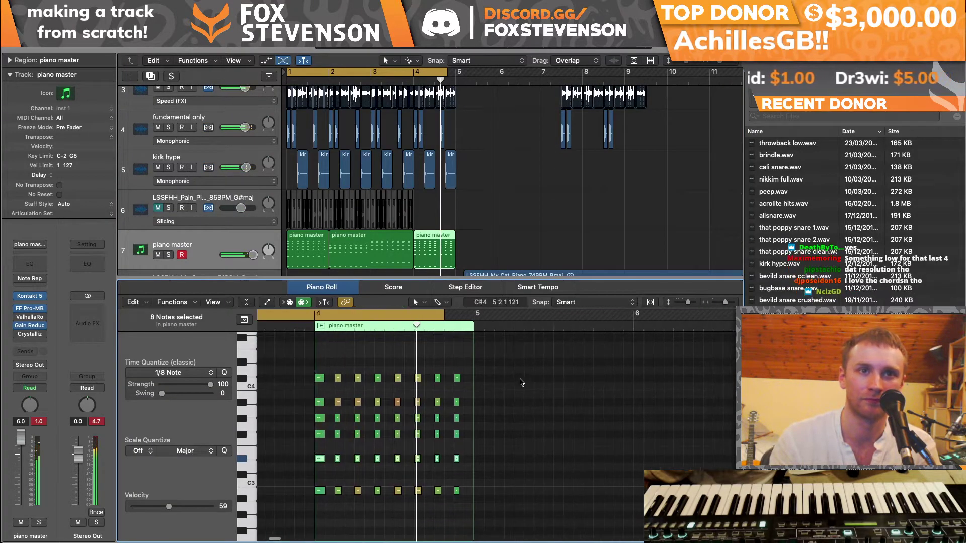
{"action": "left_click_drag", "start_coordinate": [304, 395], "coordinate": [431, 406]}
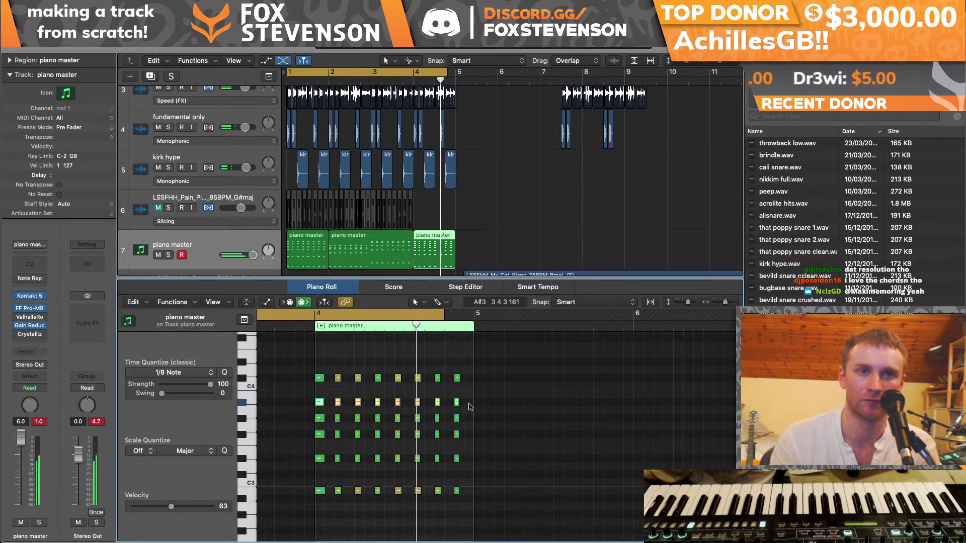
{"action": "left_click_drag", "start_coordinate": [320, 407], "coordinate": [322, 476]}
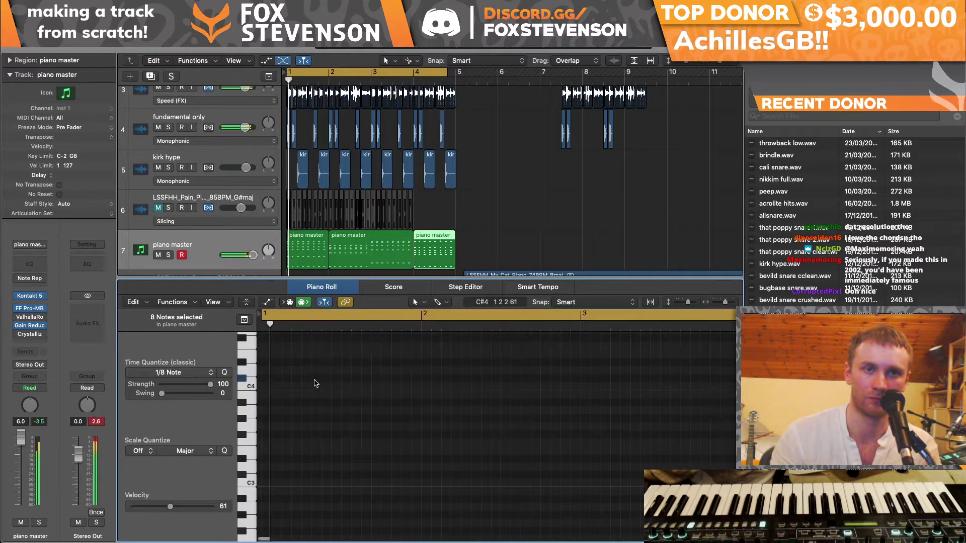
Step: Join the piano master regions from bar 1 through bar 4 into one region and unmute the Pain Piano track
{"action": "left_click_drag", "start_coordinate": [526, 273], "coordinate": [309, 258]}
{"action": "key", "text": "super+j"}
{"action": "left_click", "coordinate": [158, 207]}
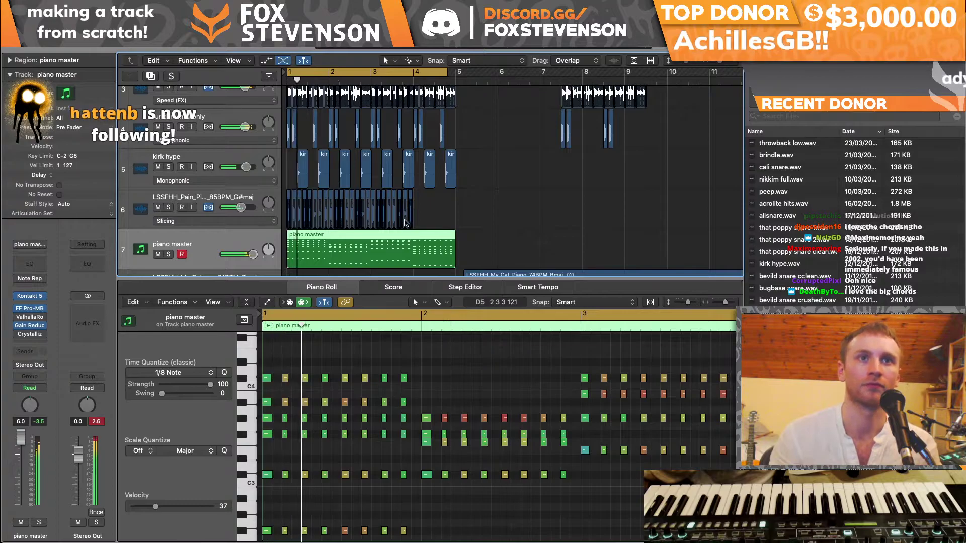
Step: Extend the cycle range to bar 5 and fill bar 4 of the Pain Piano track with eight copied slices
{"action": "mouse_move", "coordinate": [240, 207]}
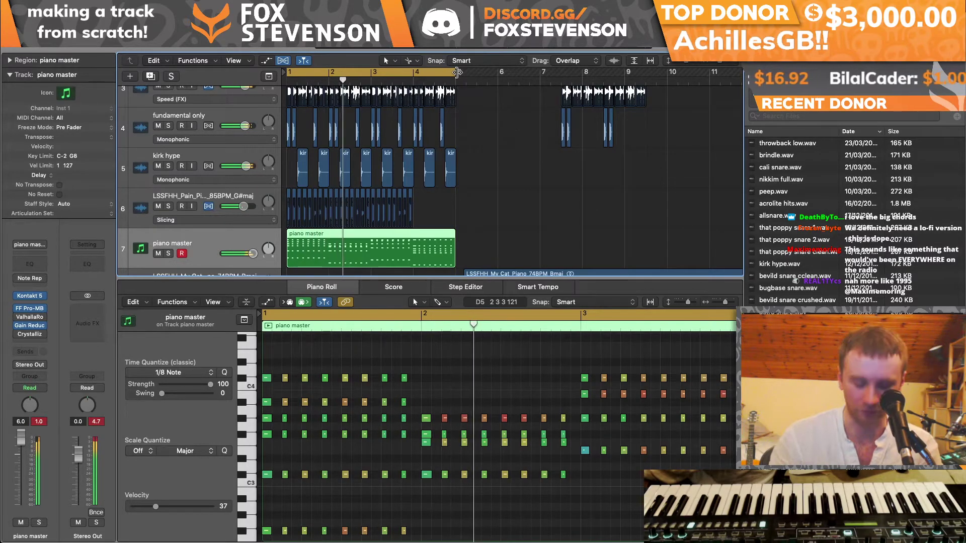
{"action": "key", "text": "p"}
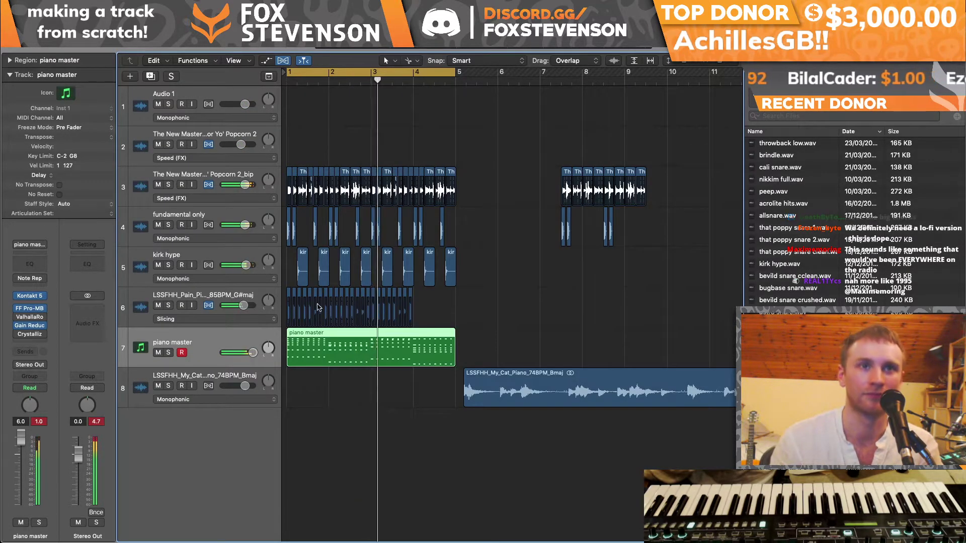
{"action": "left_click_drag", "start_coordinate": [284, 298], "coordinate": [420, 302]}
{"action": "key", "text": "space"}
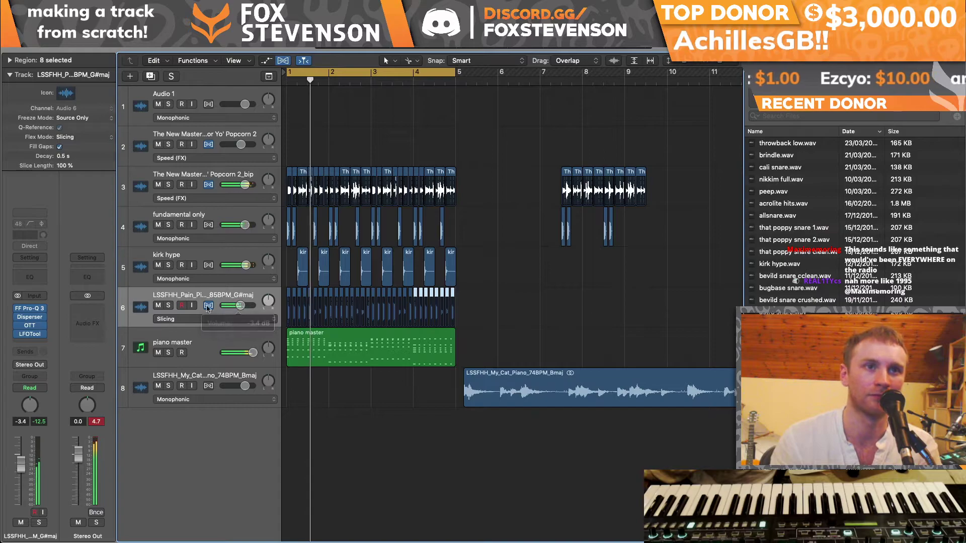
Step: Solo the Pain Piano track, select all its slices from bar 1 through bar 4 and show their region parameters
{"action": "left_click", "coordinate": [168, 305]}
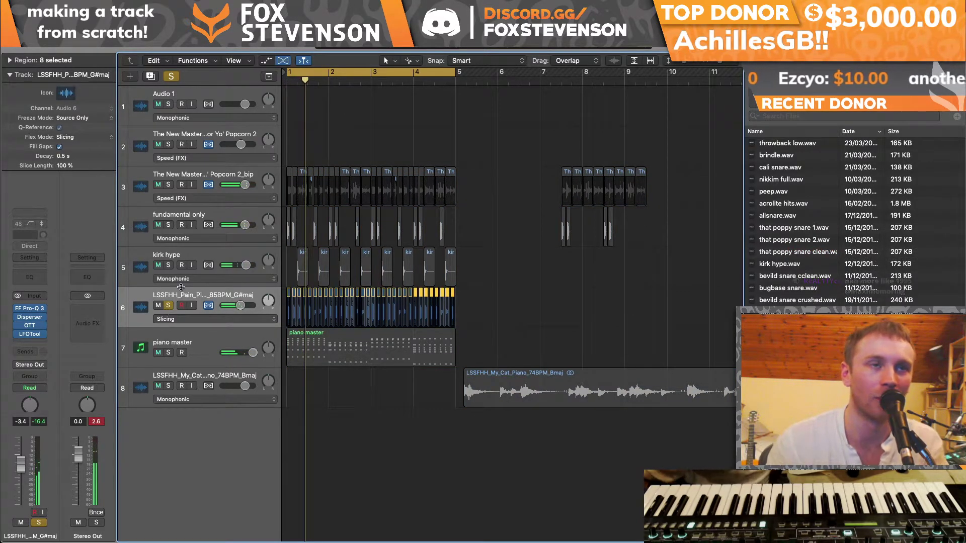
{"action": "left_click", "coordinate": [137, 300]}
{"action": "key", "text": "space"}
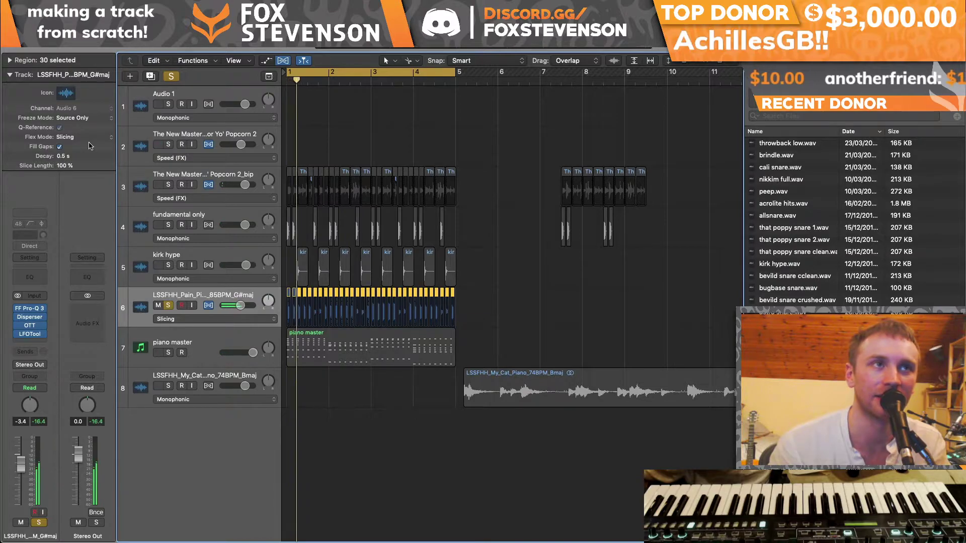
{"action": "left_click", "coordinate": [10, 61]}
{"action": "left_click_drag", "start_coordinate": [489, 297], "coordinate": [283, 294]}
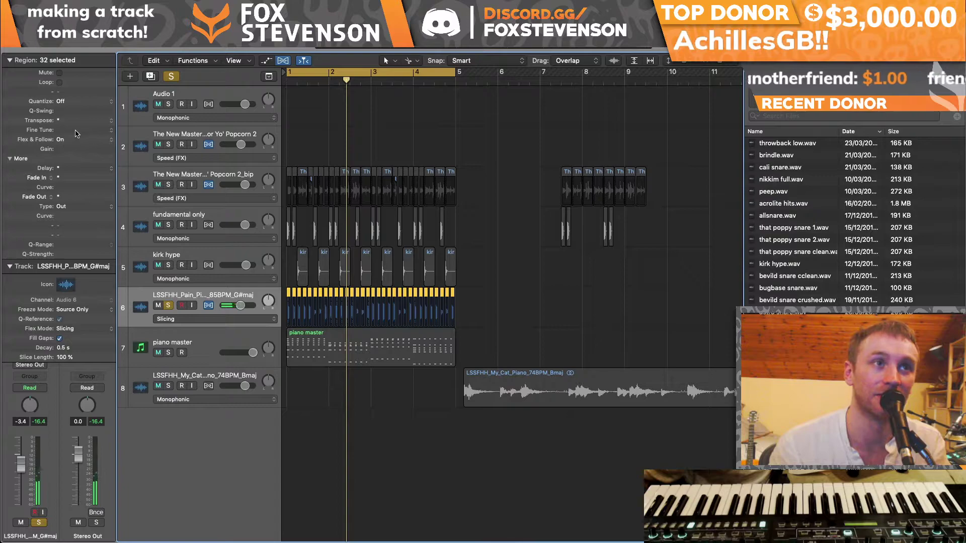
Step: Solo the piano master track as well and set the Pain Piano slices' fine tune to +49
{"action": "left_click", "coordinate": [168, 353]}
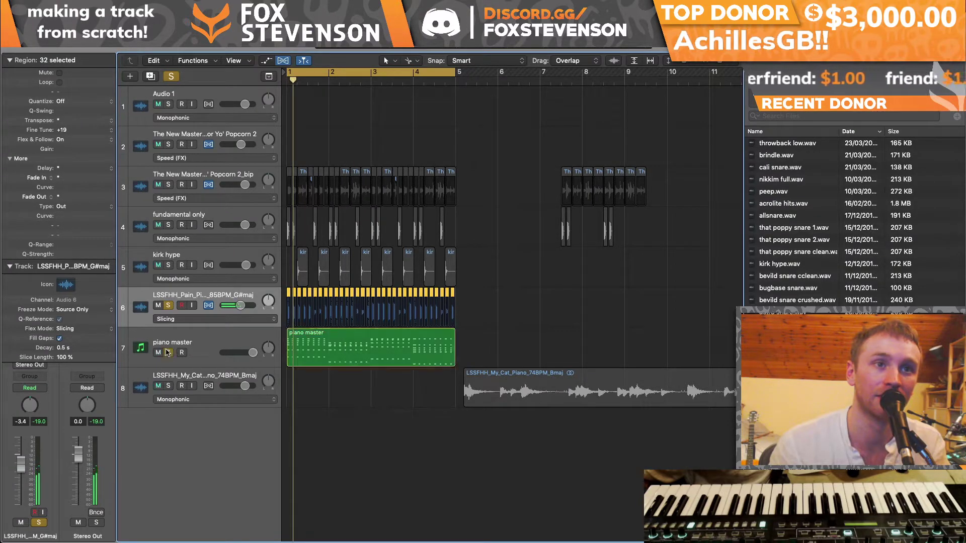
{"action": "left_click_drag", "start_coordinate": [64, 129], "coordinate": [78, 160]}
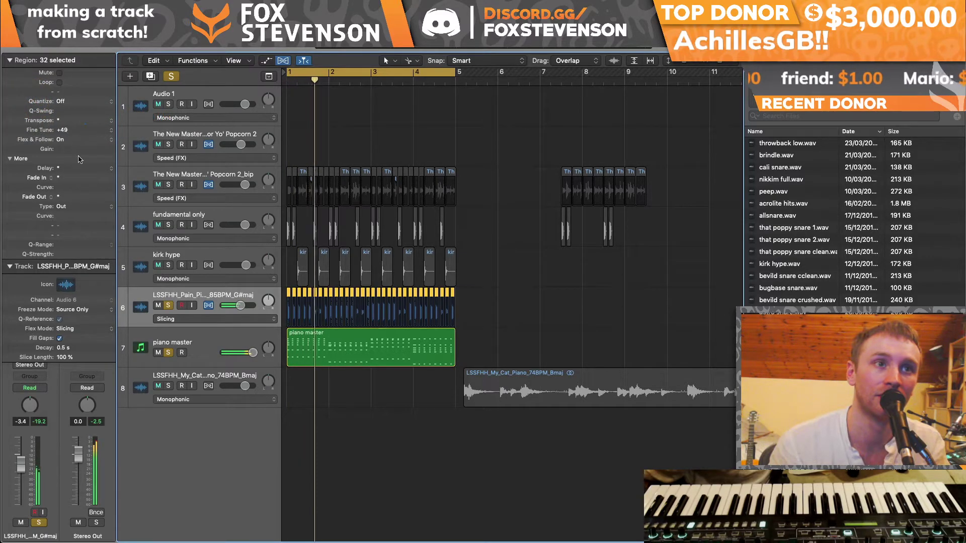
{"action": "left_click", "coordinate": [10, 60]}
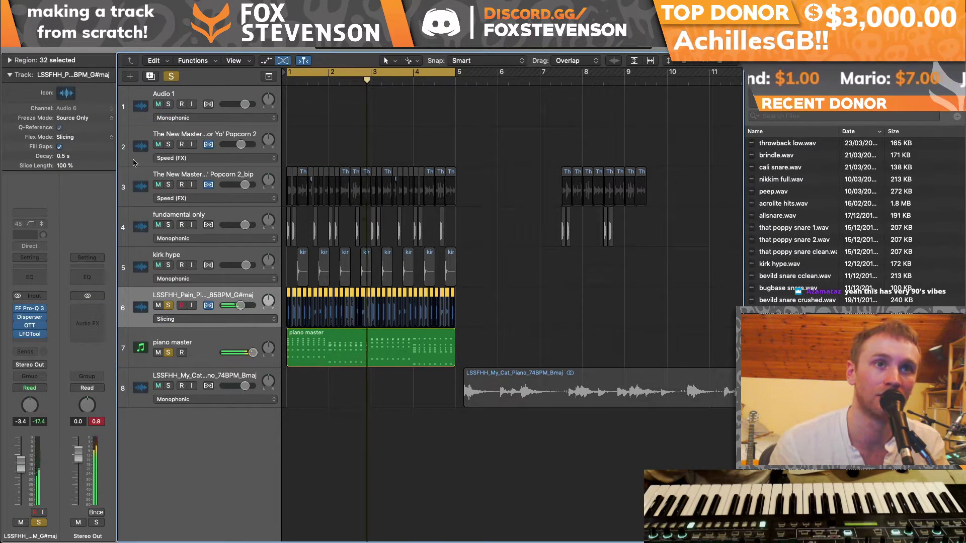
Step: Reselect the Pain Piano track's slices and set their fine tune to +18
{"action": "left_click", "coordinate": [200, 354]}
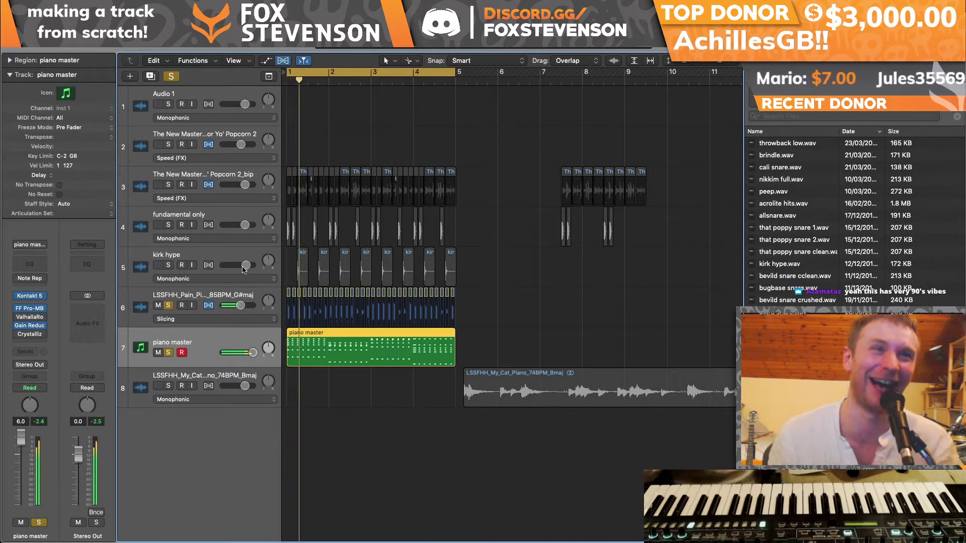
{"action": "left_click", "coordinate": [155, 297]}
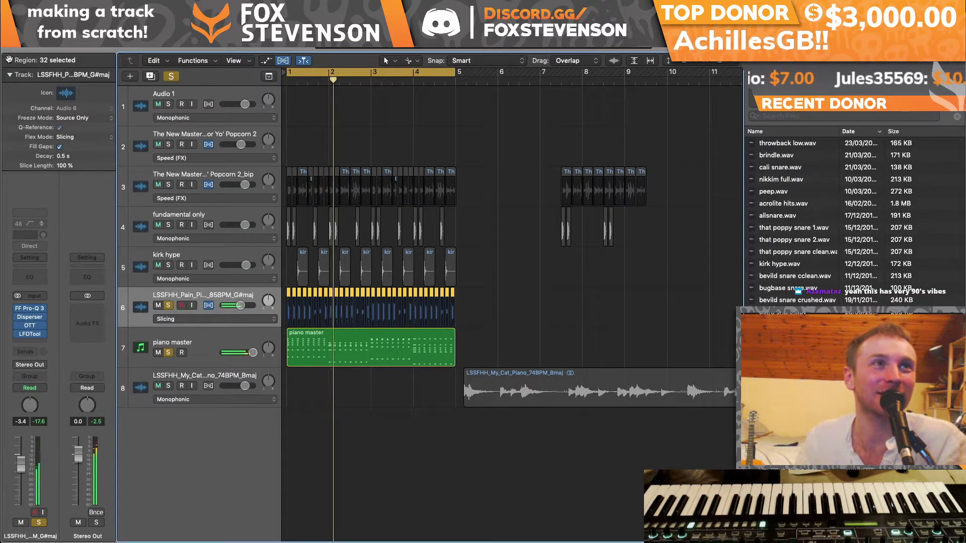
{"action": "left_click", "coordinate": [9, 60]}
{"action": "left_click_drag", "start_coordinate": [68, 135], "coordinate": [76, 173]}
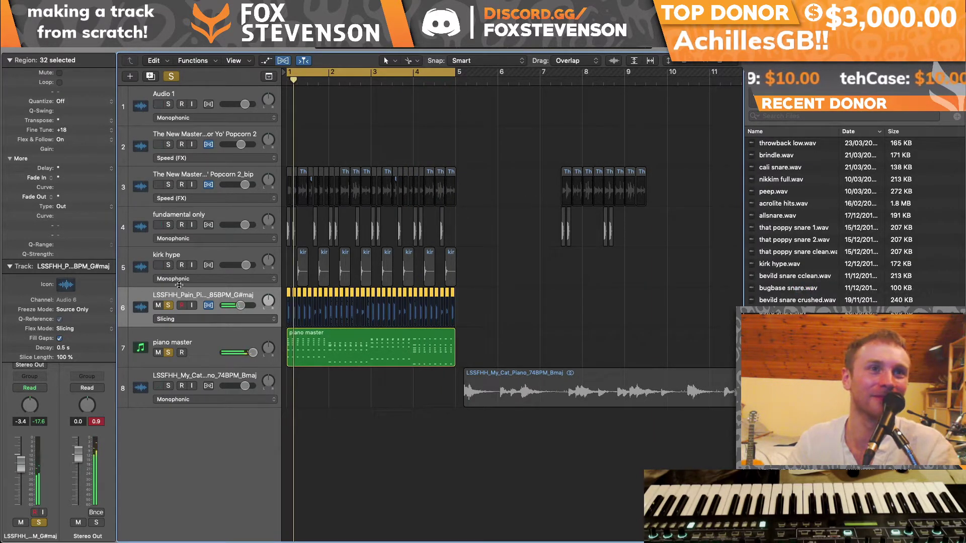
Step: Clear the track solos, lower the Pain Piano track's volume to -9.2 dB and collapse the region parameters
{"action": "left_click", "coordinate": [169, 306]}
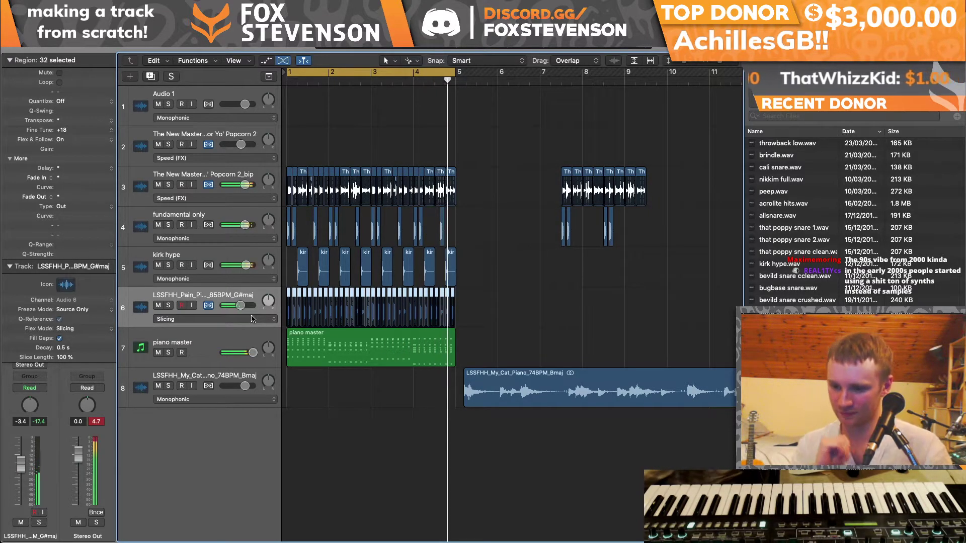
{"action": "left_click_drag", "start_coordinate": [240, 306], "coordinate": [234, 305]}
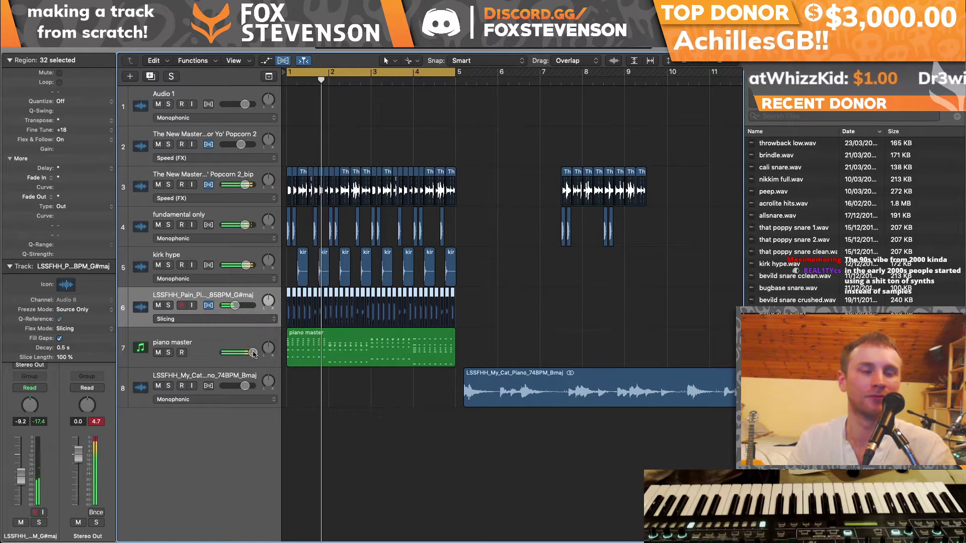
{"action": "left_click", "coordinate": [10, 60]}
Step: Solo the piano master track, reselect the Pain Piano track and open the mixer
{"action": "left_click", "coordinate": [168, 352]}
{"action": "left_click", "coordinate": [136, 333]}
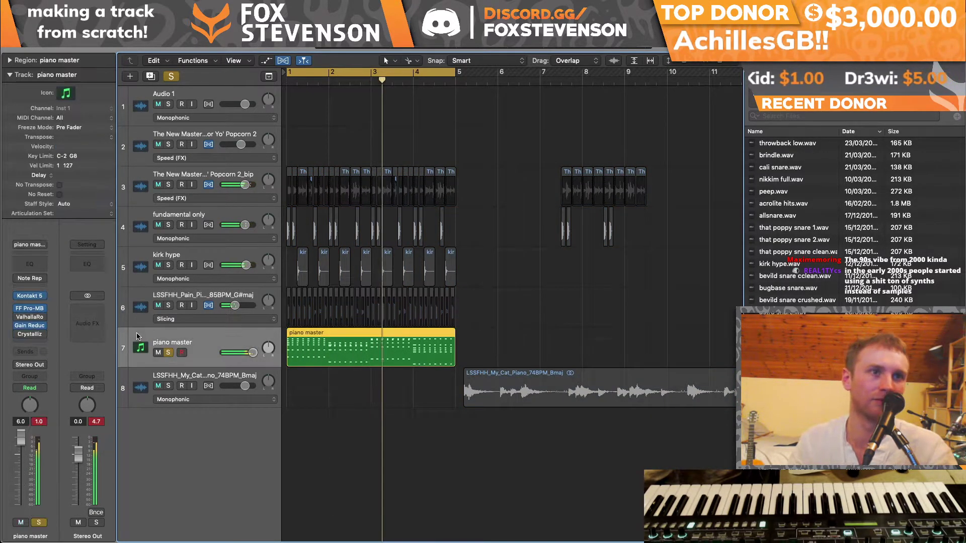
{"action": "left_click", "coordinate": [137, 300]}
{"action": "key", "text": "x"}
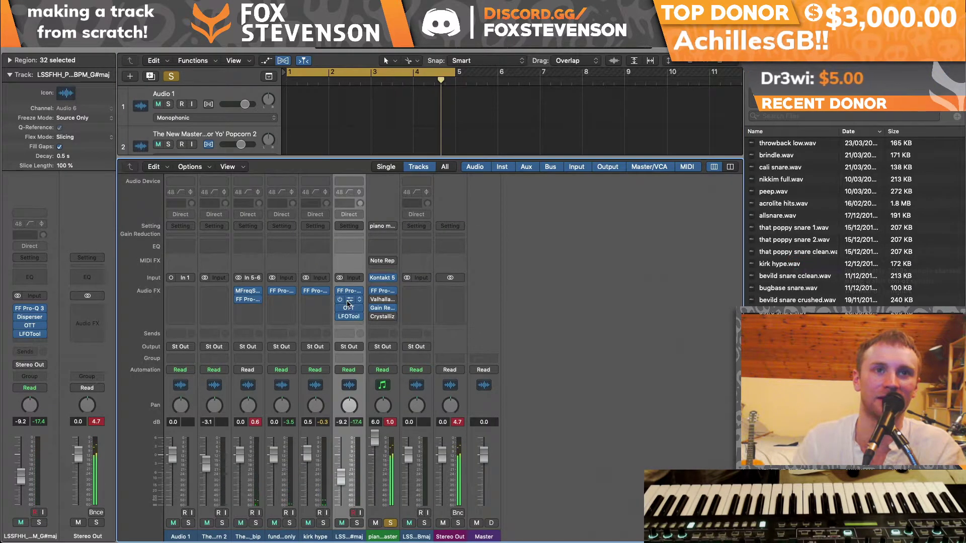
{"action": "left_click", "coordinate": [394, 300]}
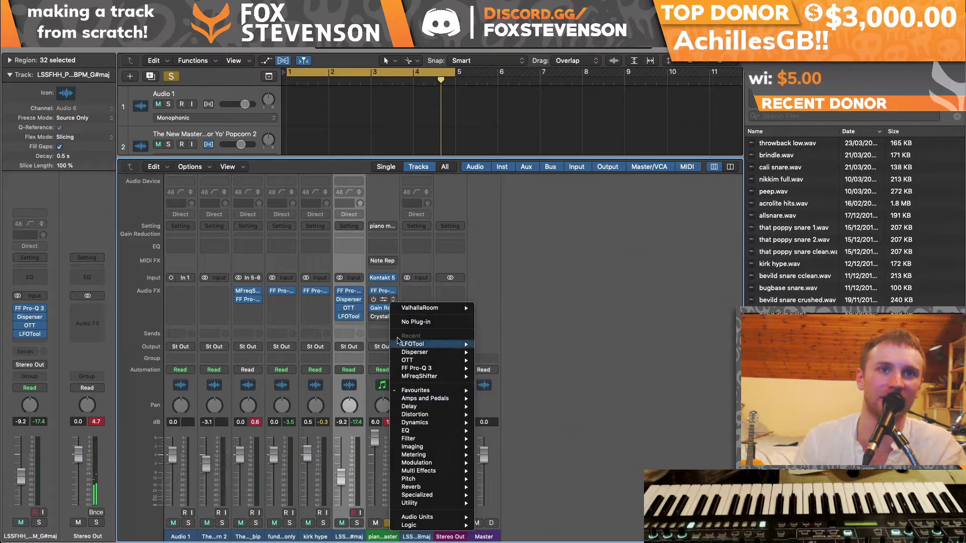
{"action": "mouse_move", "coordinate": [424, 518]}
{"action": "mouse_move", "coordinate": [531, 527]}
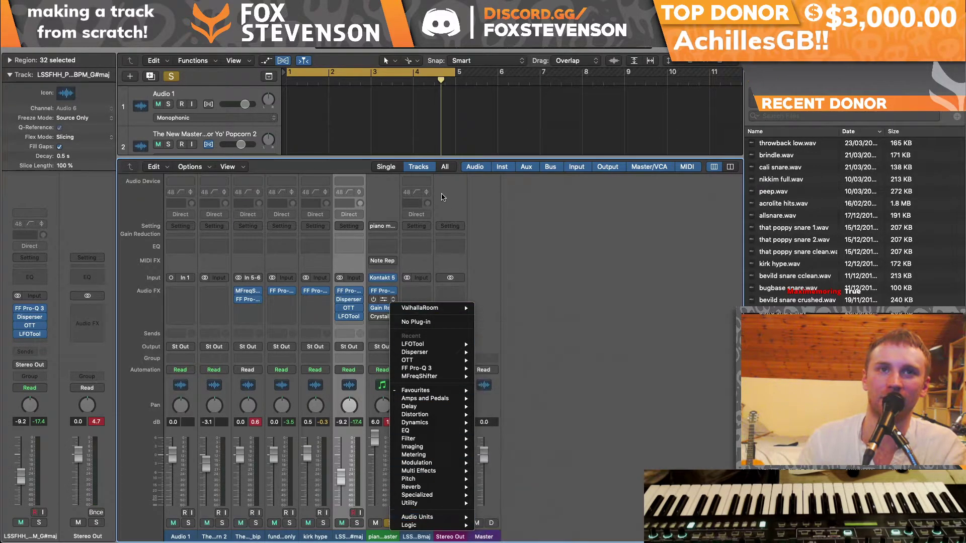
{"action": "left_click", "coordinate": [473, 127]}
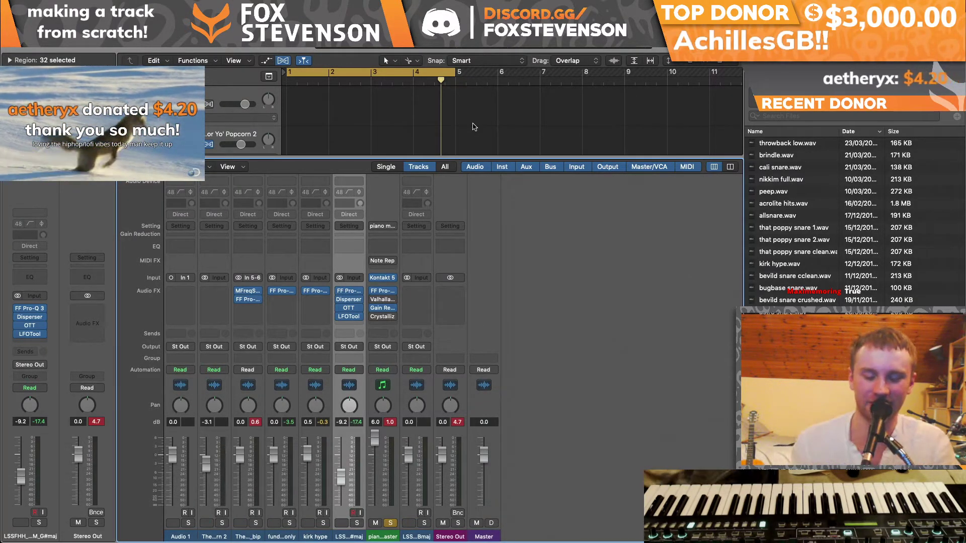
Step: Play the soloed piano master part, close the mixer and select the piano master track
{"action": "key", "text": "space"}
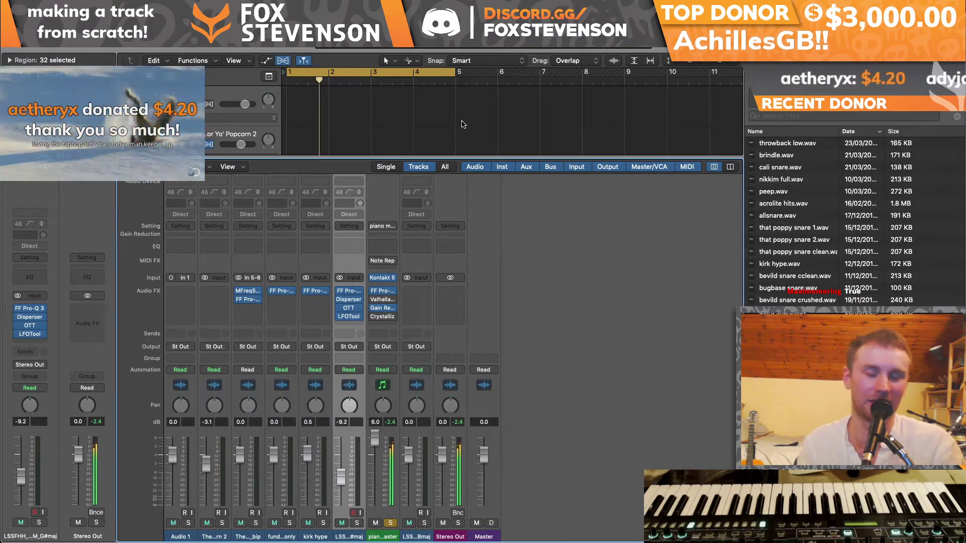
{"action": "key", "text": "x"}
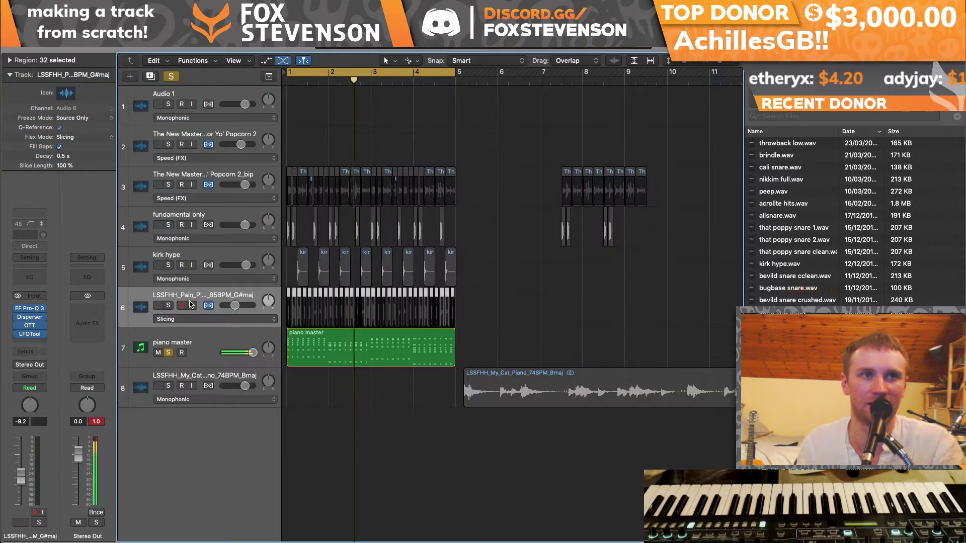
{"action": "left_click", "coordinate": [136, 349]}
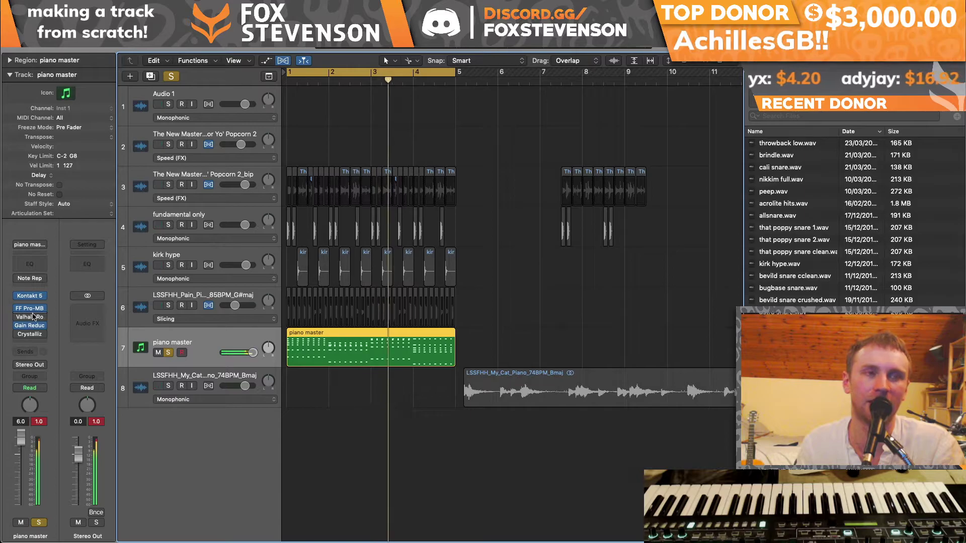
Step: Set the piano master track's transpose to +10 and replace its Kontakt 5 instrument with EXS24
{"action": "key", "text": "v"}
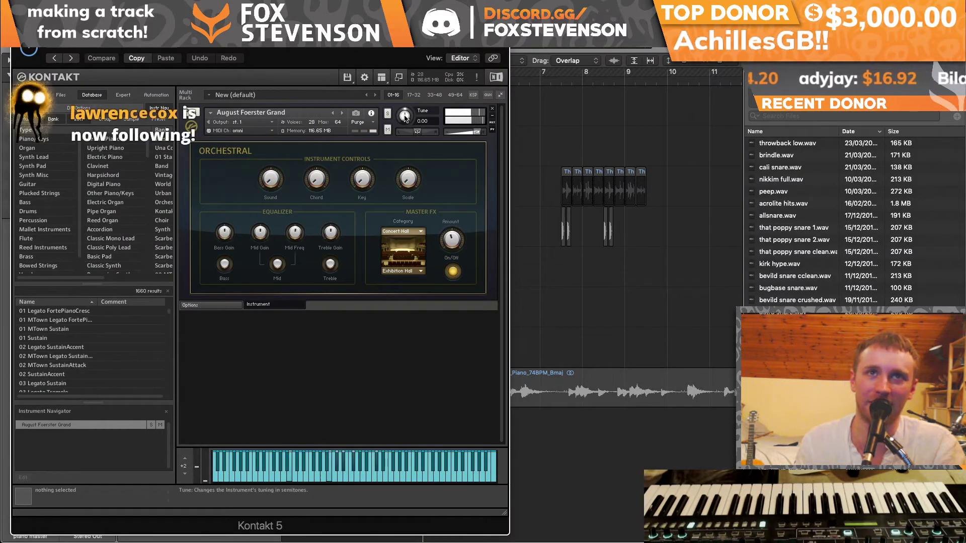
{"action": "key", "text": "v"}
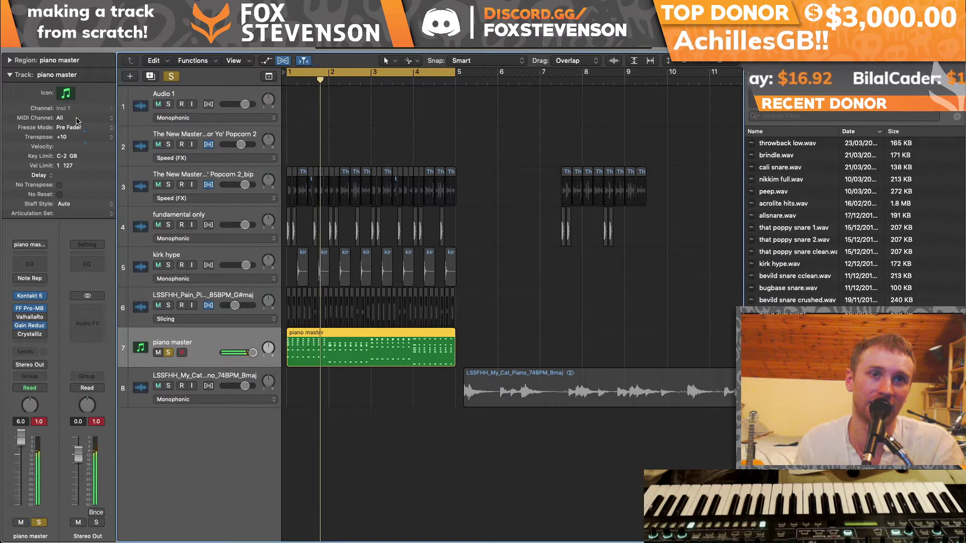
{"action": "left_click", "coordinate": [45, 296]}
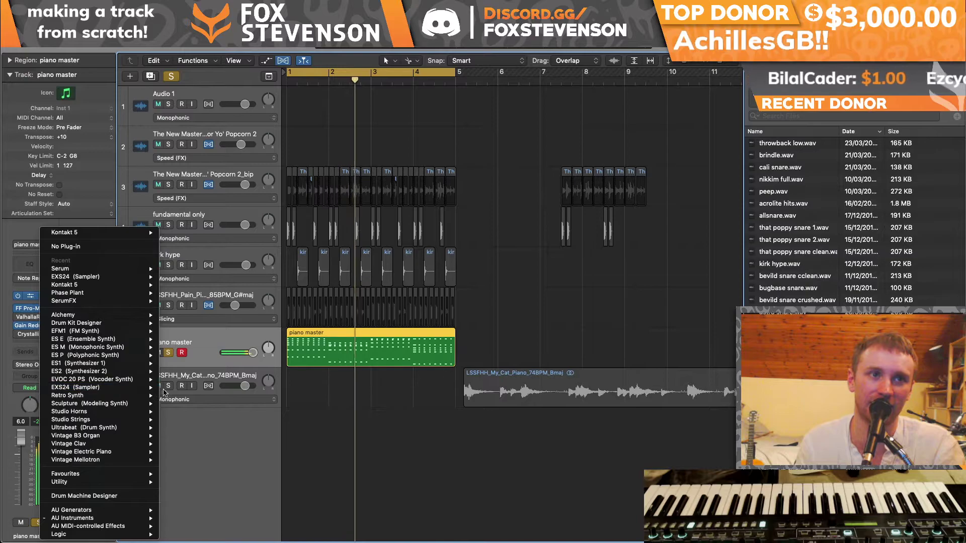
{"action": "mouse_move", "coordinate": [150, 388]}
{"action": "left_click", "coordinate": [177, 396]}
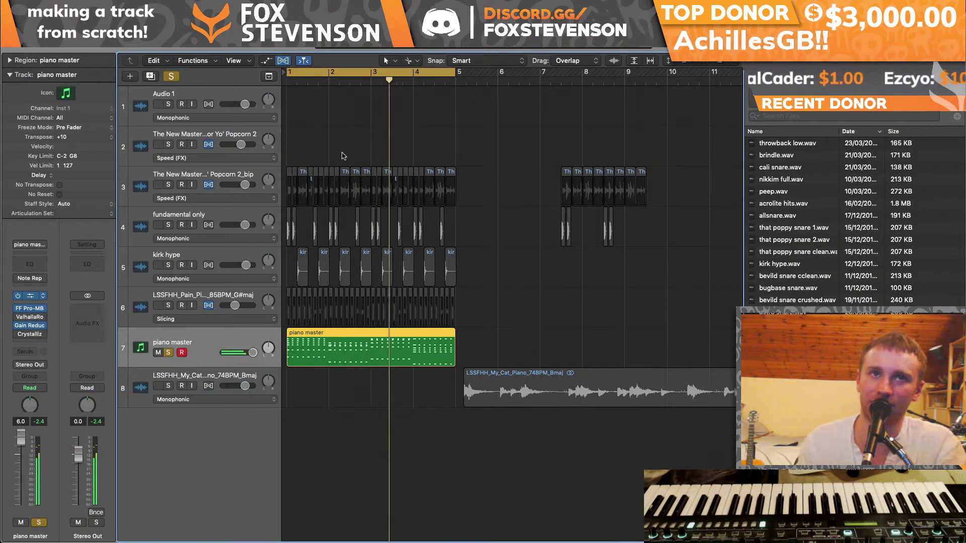
{"action": "left_click", "coordinate": [267, 77]}
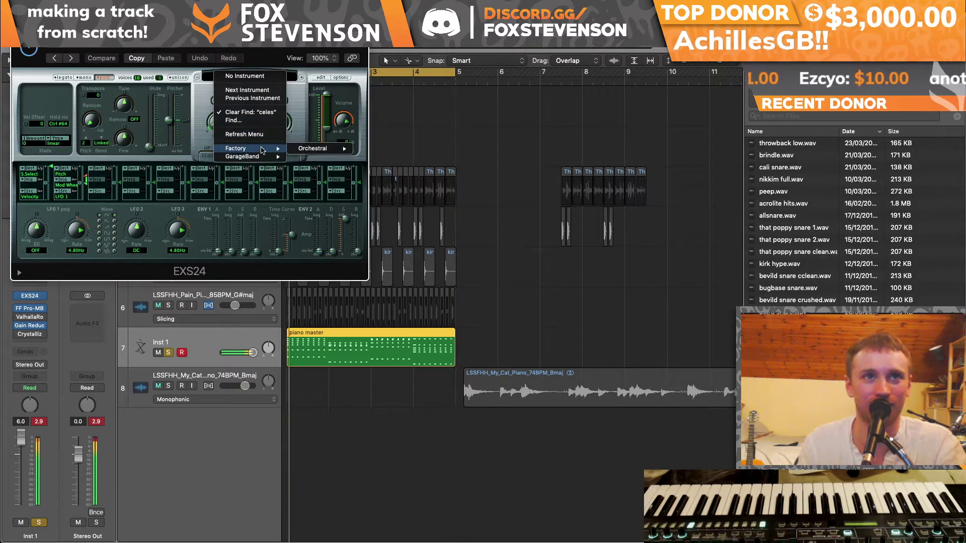
{"action": "mouse_move", "coordinate": [261, 159]}
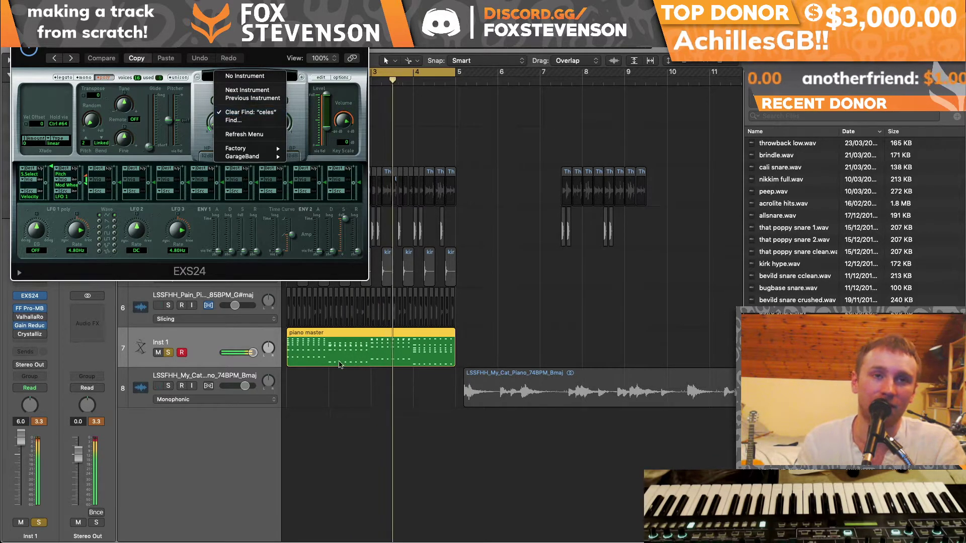
Step: Select the Pain Piano audio track and delete it together with its slices
{"action": "left_click", "coordinate": [185, 284]}
{"action": "left_click", "coordinate": [144, 300]}
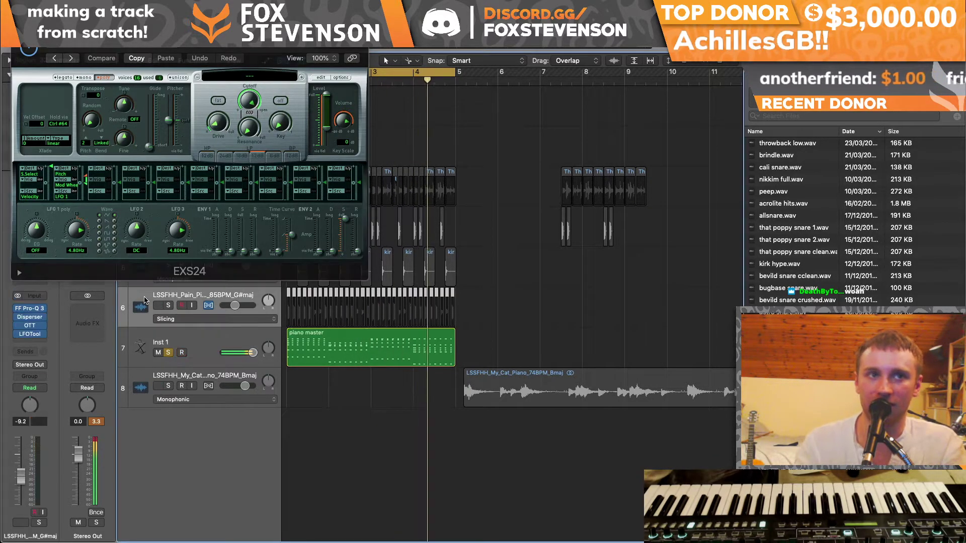
{"action": "key", "text": "super+BackSpace"}
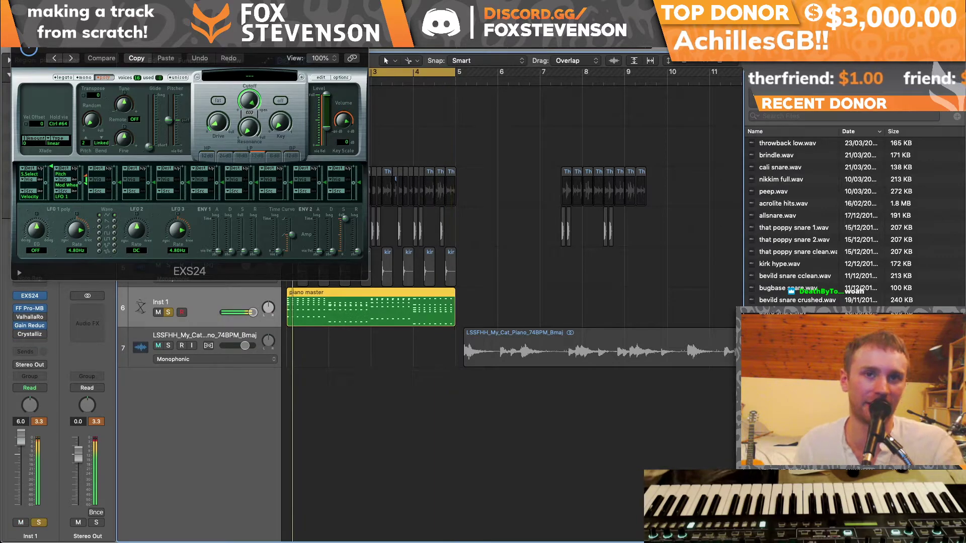
Step: Clear the "celes" filter in EXS24's instrument list and load the factory Grand Piano
{"action": "left_click", "coordinate": [241, 75]}
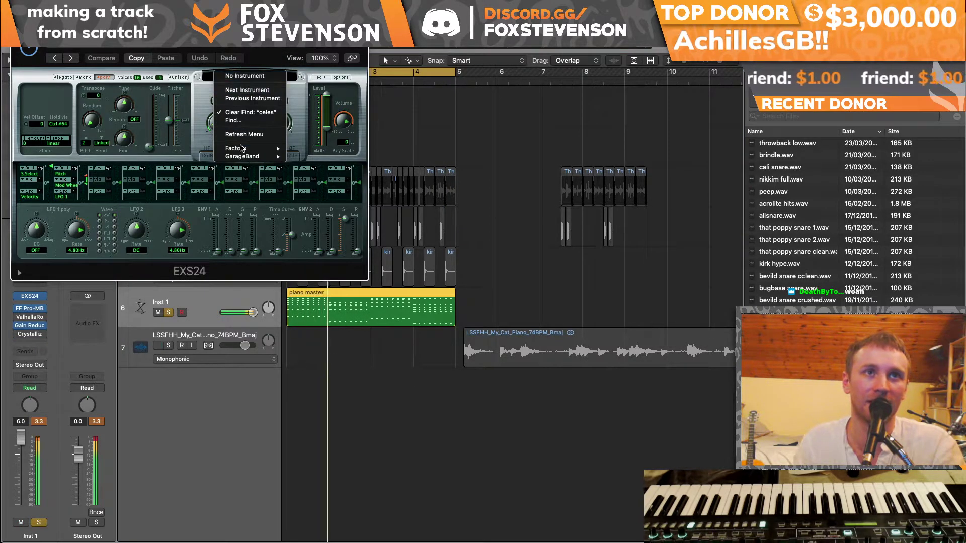
{"action": "left_click", "coordinate": [239, 113]}
{"action": "left_click", "coordinate": [241, 74]}
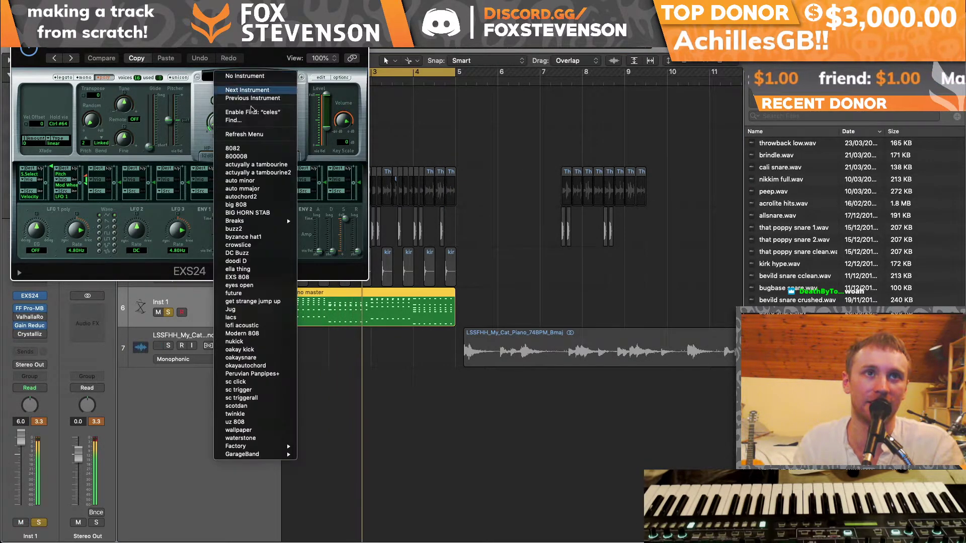
{"action": "mouse_move", "coordinate": [255, 447]}
{"action": "mouse_move", "coordinate": [352, 406]}
{"action": "left_click", "coordinate": [422, 413]}
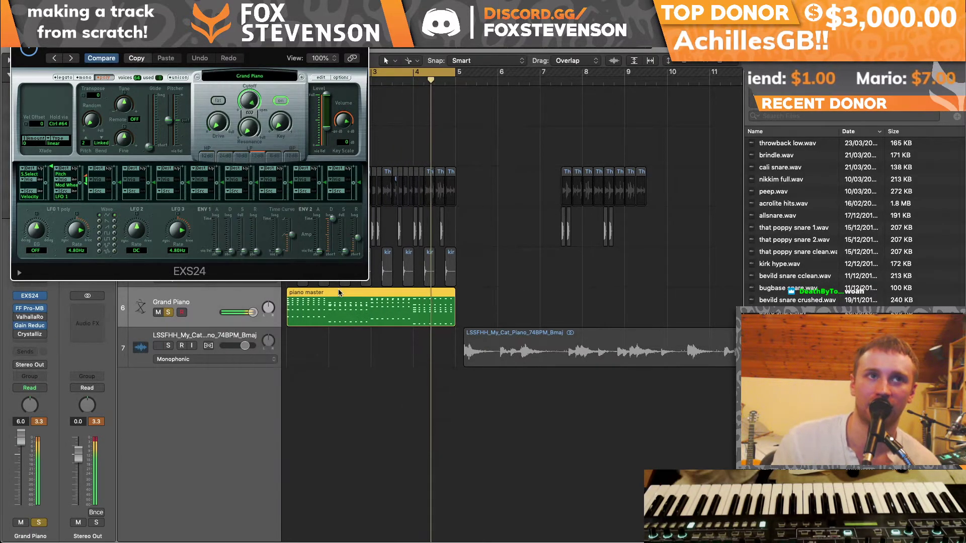
Step: Set EXS24's transpose to +12 with lower ENV 2 decay and release, and move Gain Reduction ahead of ValhallaRoom
{"action": "left_click_drag", "start_coordinate": [358, 238], "coordinate": [357, 254]}
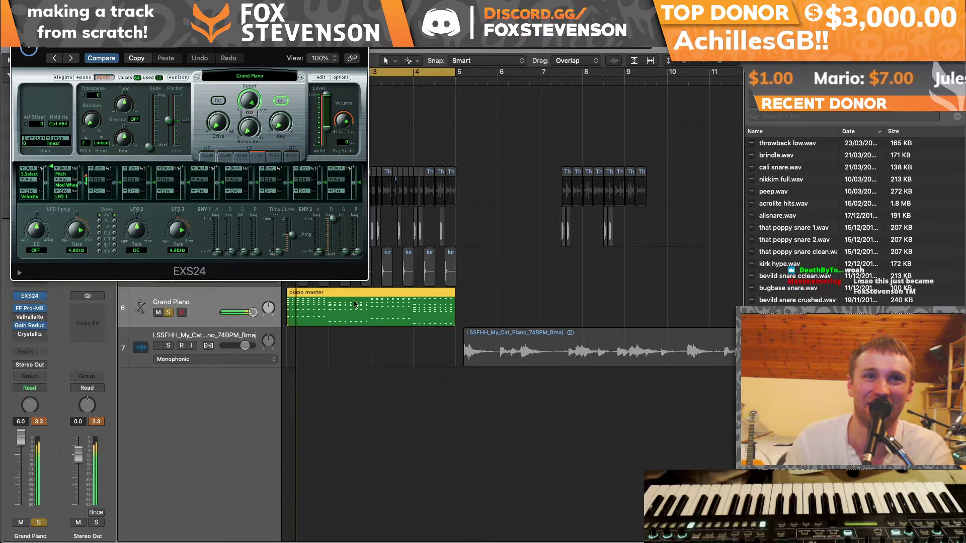
{"action": "left_click_drag", "start_coordinate": [333, 221], "coordinate": [335, 241]}
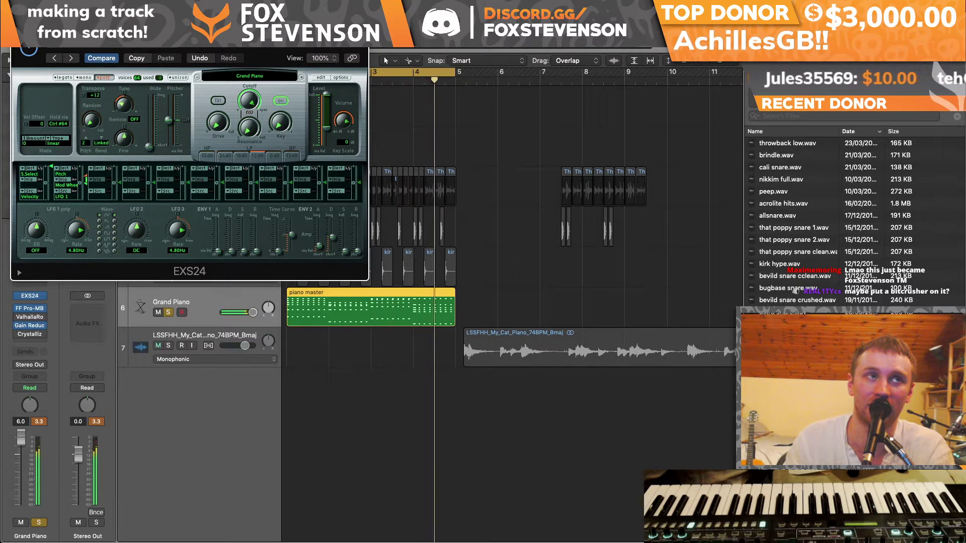
{"action": "key", "text": "super+w"}
{"action": "left_click_drag", "start_coordinate": [34, 312], "coordinate": [35, 317]}
Step: Open the piano master region in the Piano Roll and resize all its notes to the same short length
{"action": "double_click", "coordinate": [319, 310]}
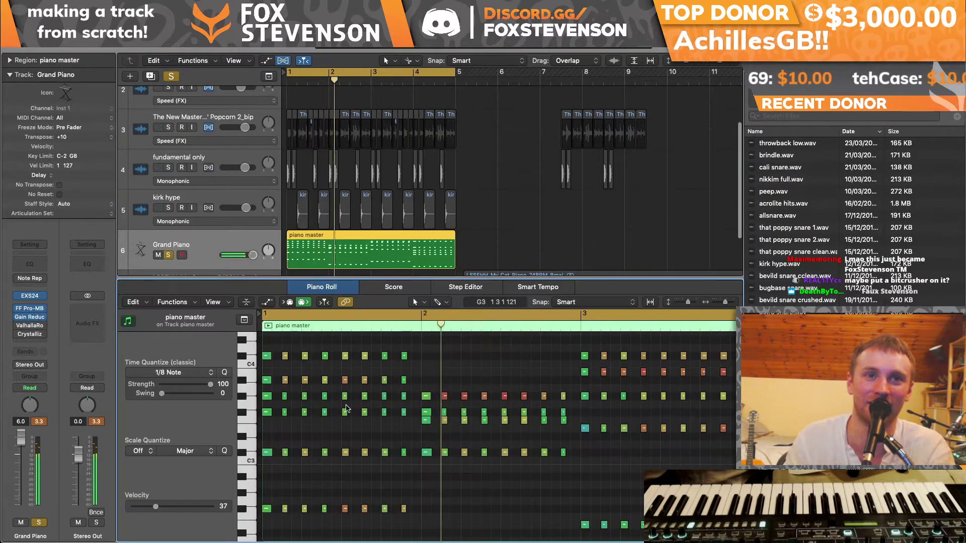
{"action": "left_click_drag", "start_coordinate": [724, 303], "coordinate": [720, 302]}
{"action": "scroll", "coordinate": [492, 427], "scroll_direction": "down", "scroll_amount": 5}
{"action": "left_click_drag", "start_coordinate": [553, 470], "coordinate": [242, 334]}
{"action": "scroll", "coordinate": [352, 474], "scroll_direction": "down", "scroll_amount": 4}
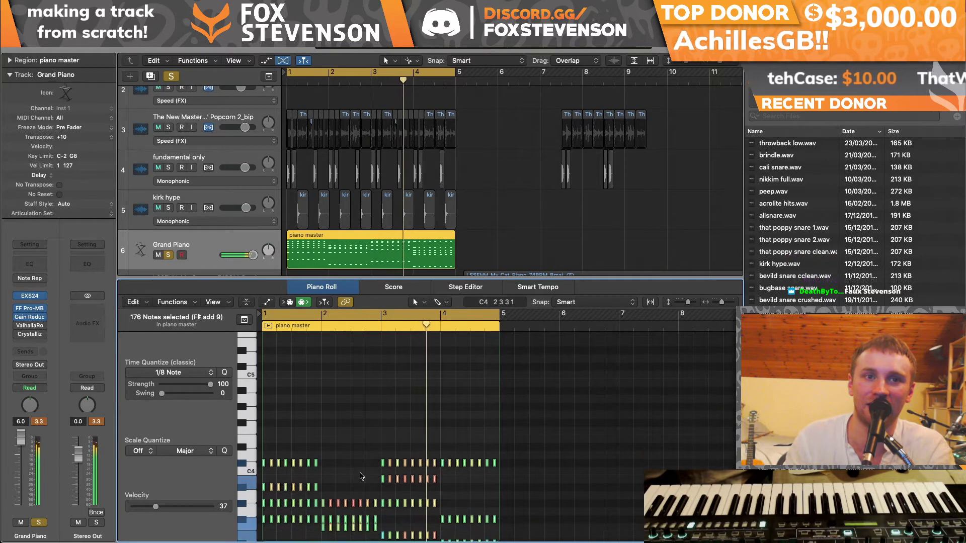
{"action": "left_click_drag", "start_coordinate": [317, 462], "coordinate": [347, 464]}
{"action": "key", "text": "Return"}
{"action": "left_click_drag", "start_coordinate": [721, 301], "coordinate": [727, 302]}
{"action": "left_click_drag", "start_coordinate": [448, 466], "coordinate": [418, 464]}
{"action": "scroll", "coordinate": [423, 460], "scroll_direction": "down", "scroll_amount": 5}
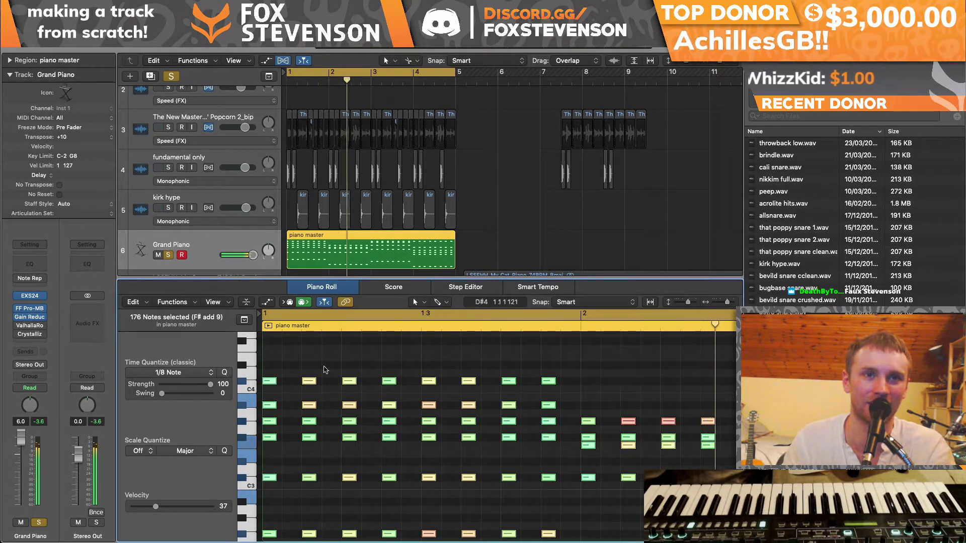
{"action": "left_click", "coordinate": [388, 365]}
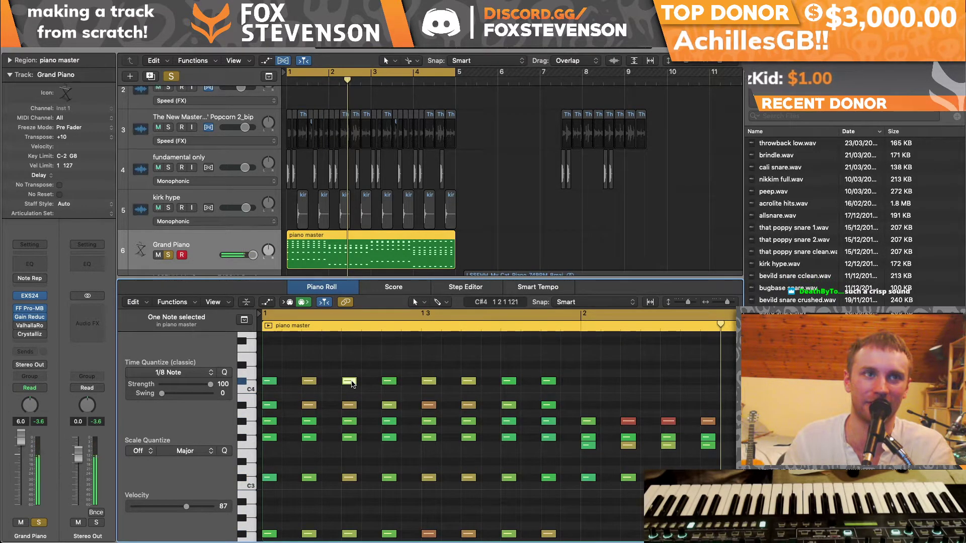
Step: Replace ValhallaRoom on the Grand Piano track with Xfer Records LFOTool
{"action": "mouse_move", "coordinate": [41, 331]}
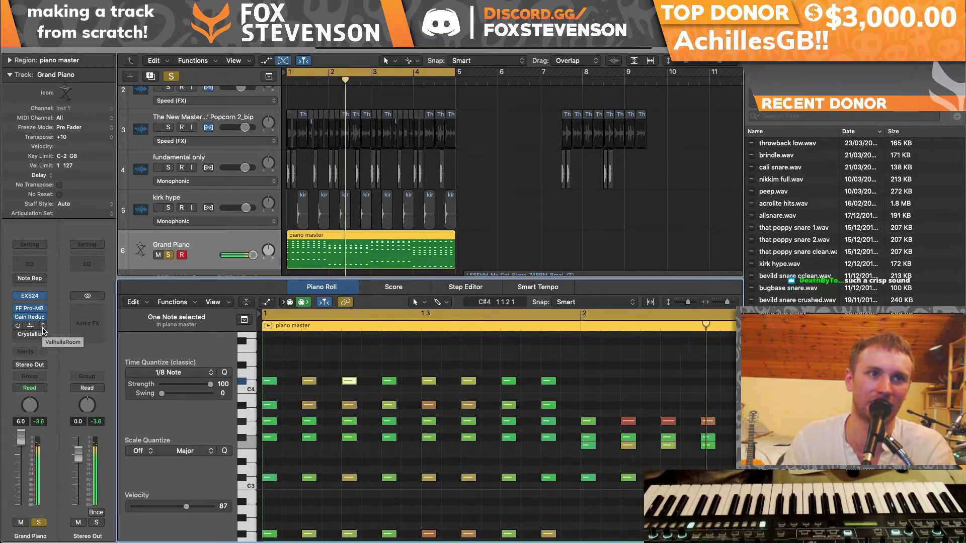
{"action": "left_click", "coordinate": [42, 327]}
{"action": "mouse_move", "coordinate": [88, 531]}
{"action": "mouse_move", "coordinate": [166, 527]}
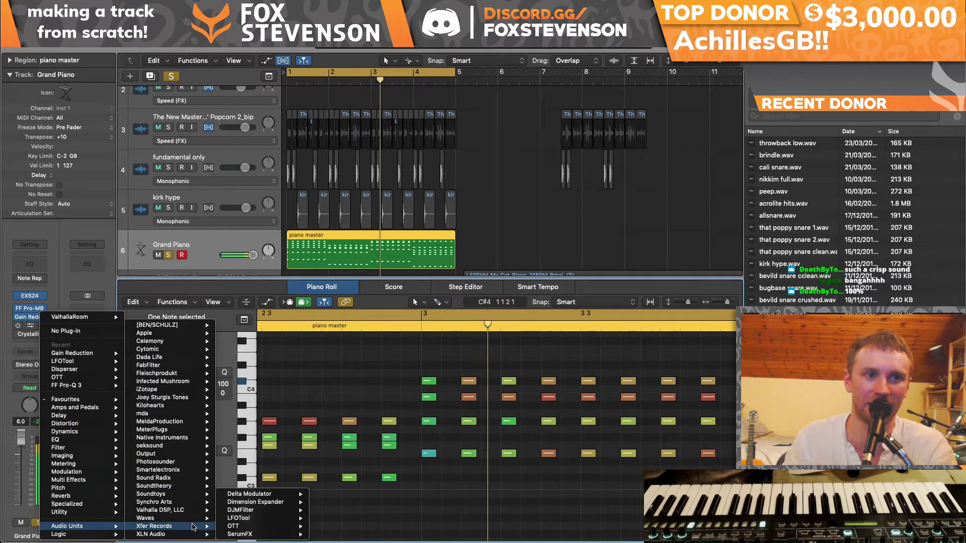
{"action": "left_click", "coordinate": [242, 518]}
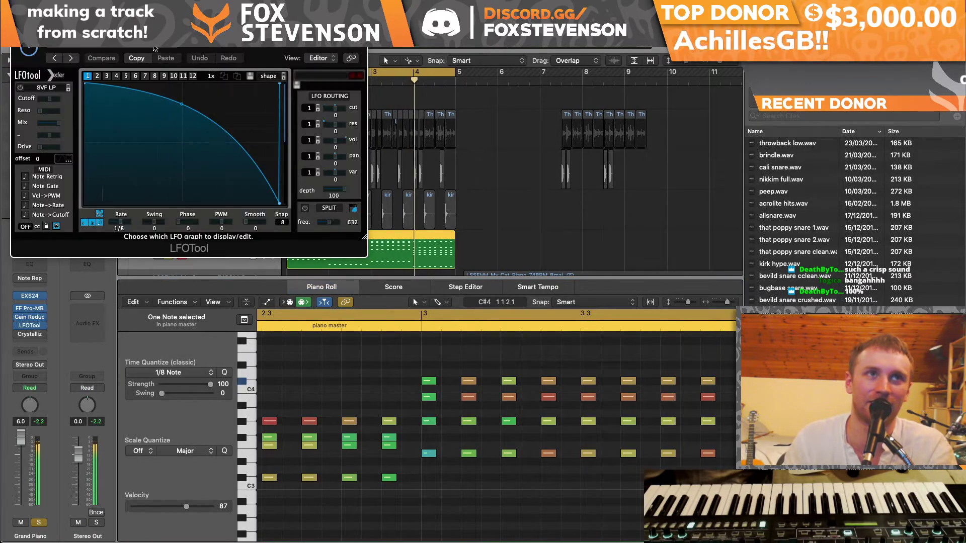
Step: Route LFOTool to volume at 100 with a 1/8 rate and shape a curve falling to zero about halfway through the cycle
{"action": "left_click", "coordinate": [140, 47]}
{"action": "left_click", "coordinate": [76, 243]}
{"action": "left_click", "coordinate": [76, 244]}
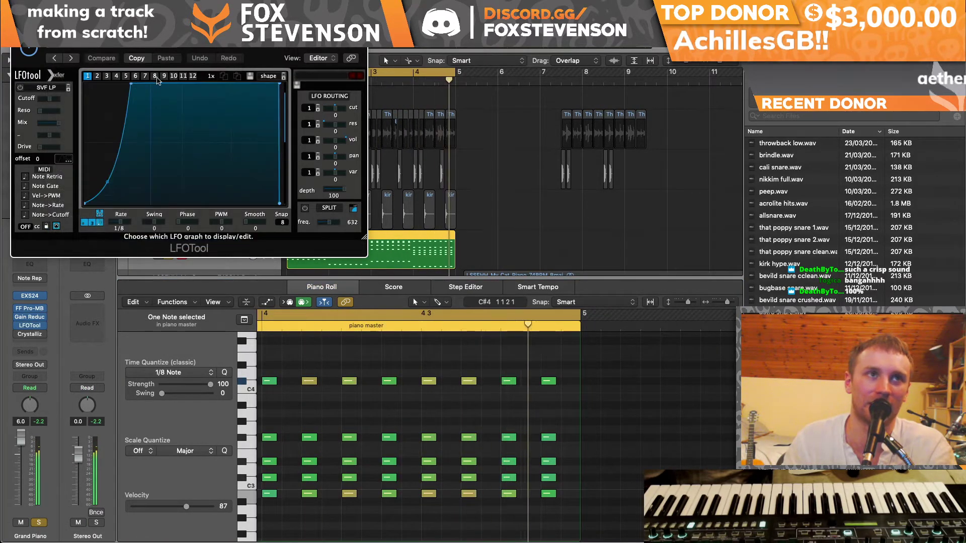
{"action": "left_click_drag", "start_coordinate": [255, 163], "coordinate": [279, 203]}
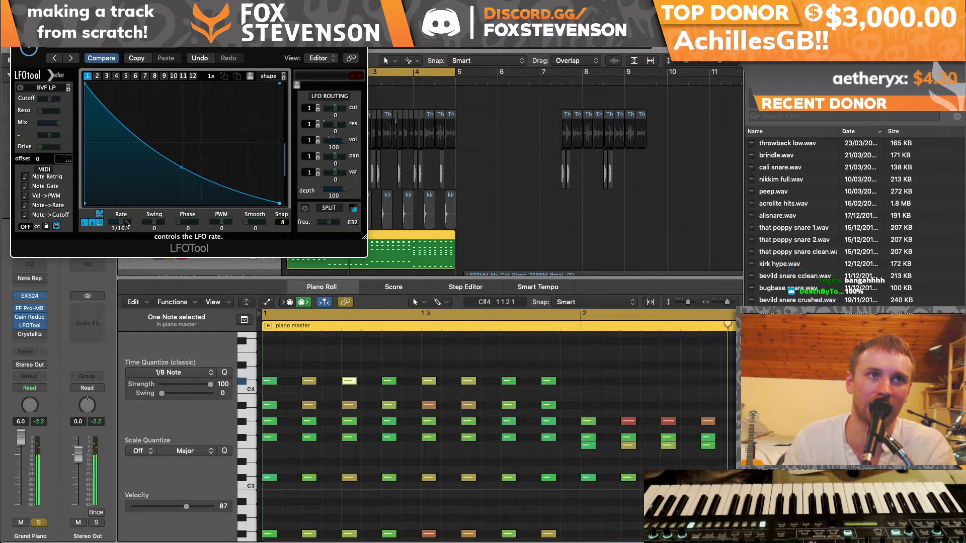
{"action": "left_click_drag", "start_coordinate": [125, 224], "coordinate": [123, 223]}
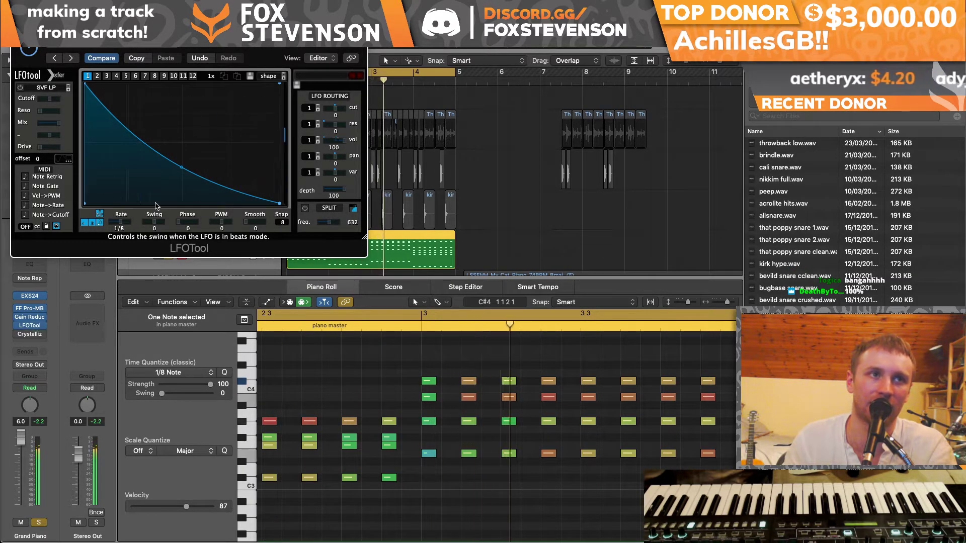
{"action": "left_click_drag", "start_coordinate": [181, 167], "coordinate": [175, 204]}
{"action": "double_click", "coordinate": [178, 189]}
{"action": "left_click_drag", "start_coordinate": [136, 151], "coordinate": [144, 128]}
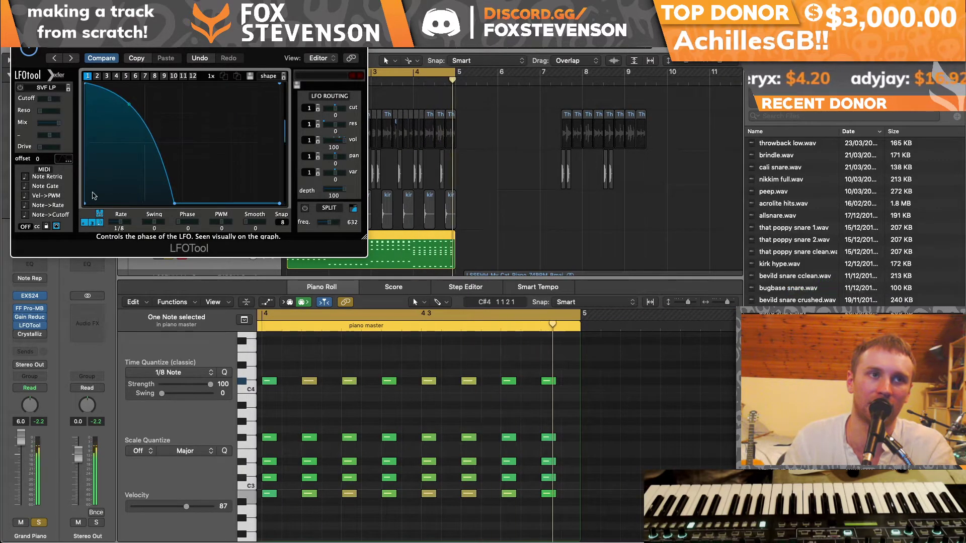
Step: Replace Crystallizer on the Grand Piano track with OTT and lower the track volume to 1.4 dB
{"action": "left_click", "coordinate": [43, 336]}
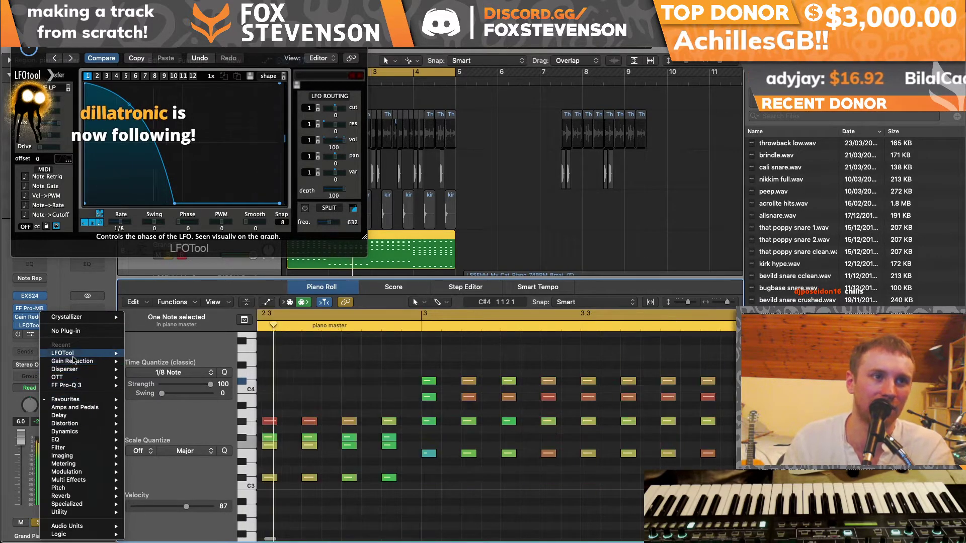
{"action": "left_click", "coordinate": [73, 377]}
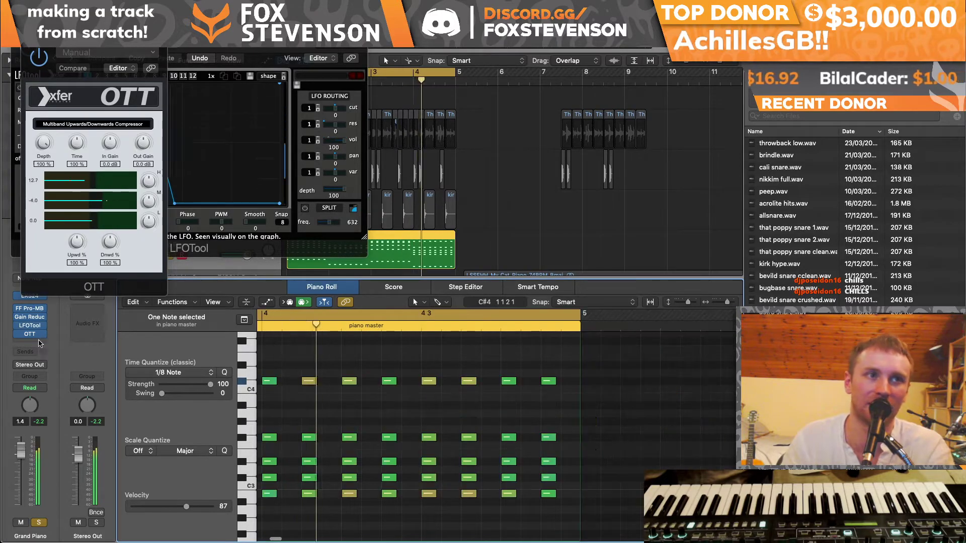
Step: Insert ValhallaRoom after OTT, raise its mix and close the open plug-in windows
{"action": "left_click", "coordinate": [38, 342]}
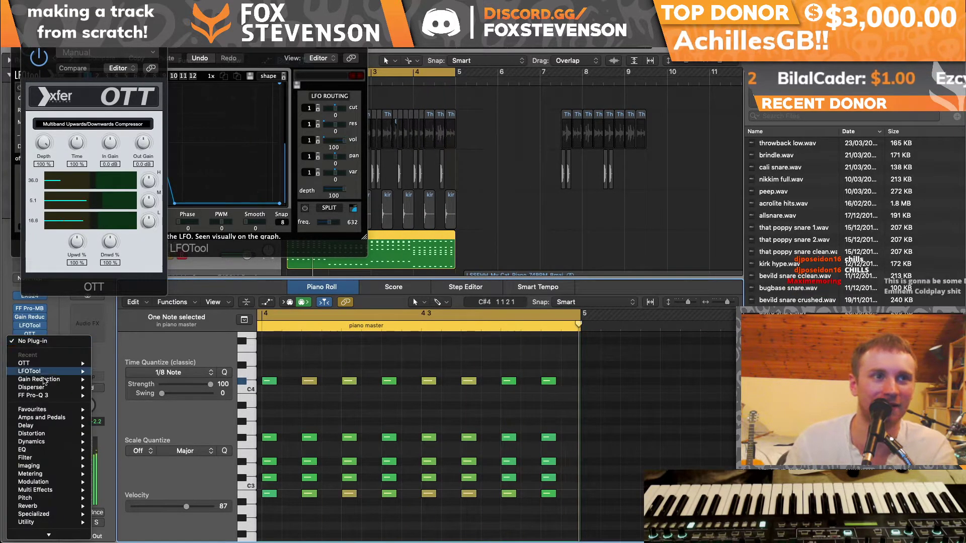
{"action": "mouse_move", "coordinate": [51, 526]}
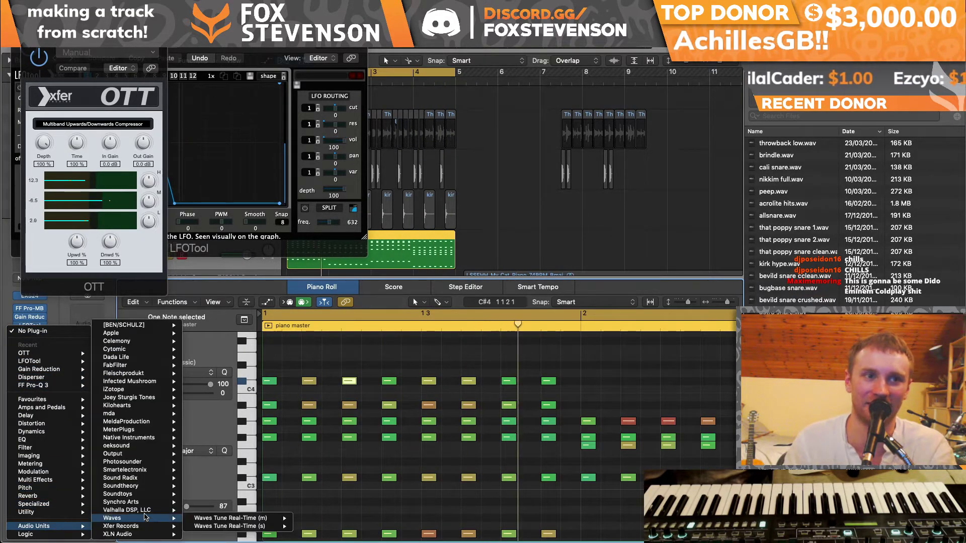
{"action": "mouse_move", "coordinate": [150, 510]}
{"action": "left_click", "coordinate": [214, 526]}
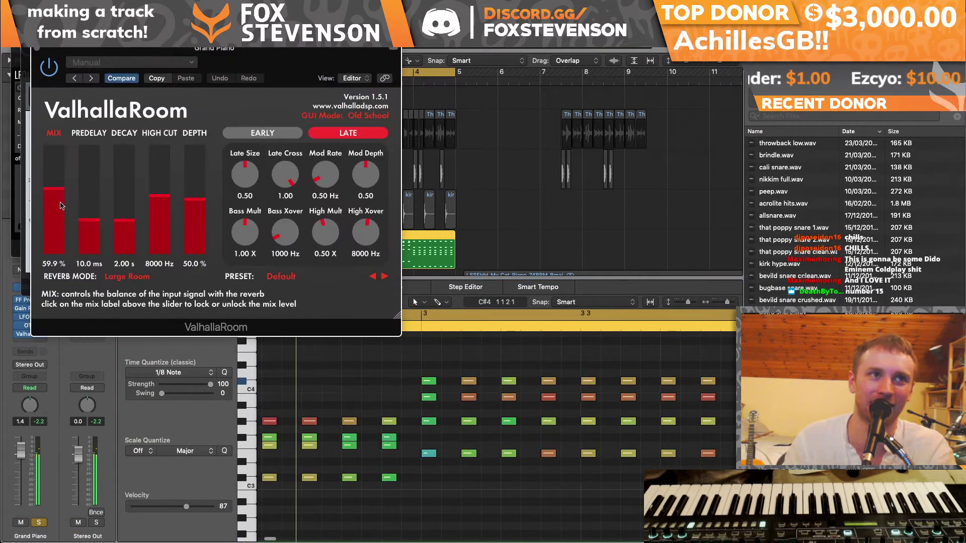
{"action": "left_click_drag", "start_coordinate": [106, 220], "coordinate": [107, 215]}
{"action": "left_click", "coordinate": [36, 48]}
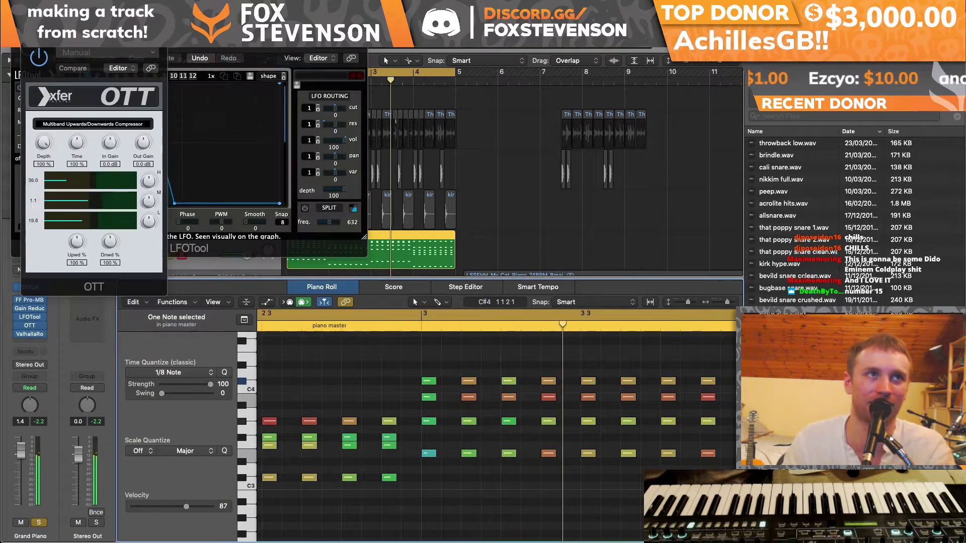
{"action": "left_click", "coordinate": [27, 48]}
{"action": "left_click", "coordinate": [16, 47]}
Step: Reopen ValhallaRoom, shorten its decay to 0.14 s, increase the mix further and close its window
{"action": "left_click", "coordinate": [30, 341]}
{"action": "left_click", "coordinate": [30, 334]}
{"action": "left_click", "coordinate": [30, 334]}
{"action": "left_click_drag", "start_coordinate": [54, 217], "coordinate": [54, 176]}
{"action": "left_click_drag", "start_coordinate": [123, 218], "coordinate": [128, 247]}
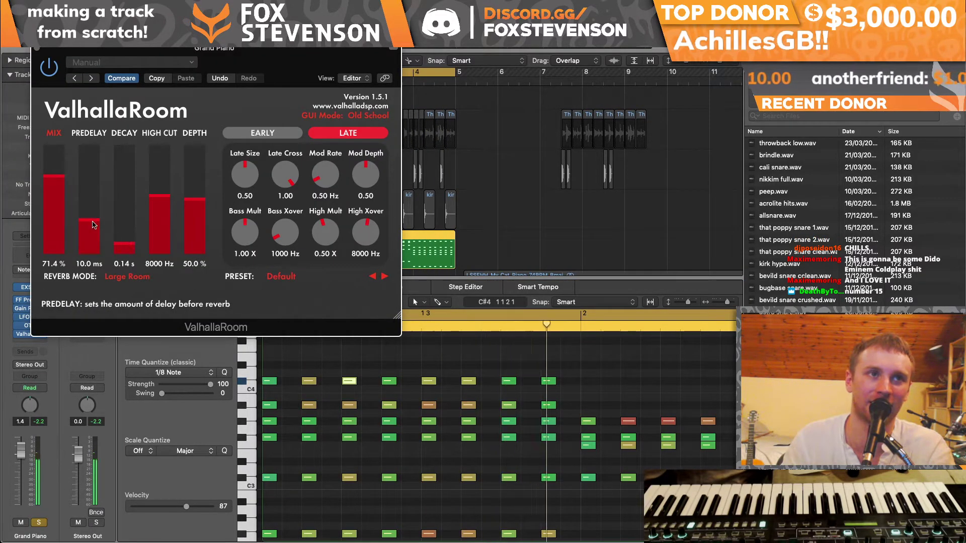
{"action": "left_click_drag", "start_coordinate": [94, 222], "coordinate": [94, 217]}
{"action": "left_click_drag", "start_coordinate": [54, 176], "coordinate": [54, 165]}
{"action": "left_click", "coordinate": [36, 49]}
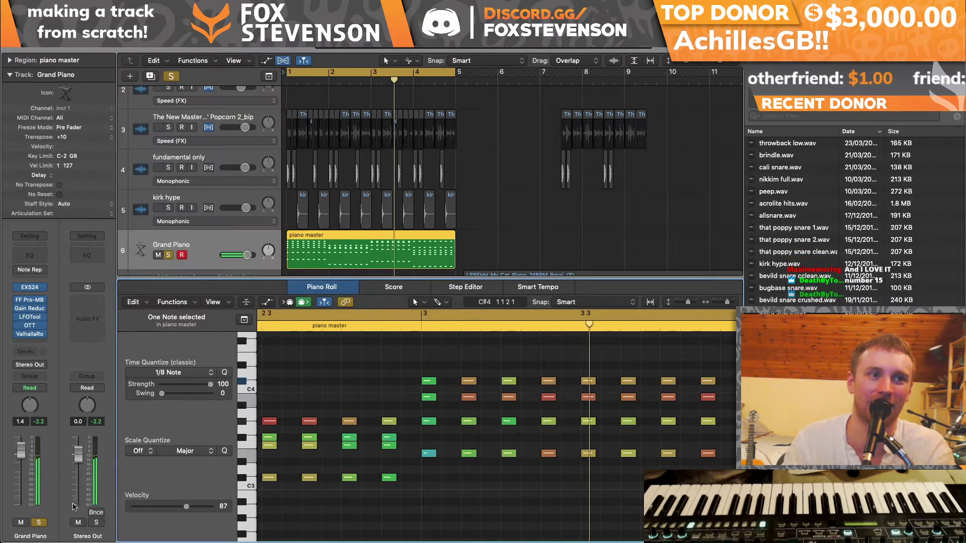
Step: Raise the Grand Piano track volume to 4.4 dB and insert FabFilter Pro-Q 3 after ValhallaRoom
{"action": "left_click_drag", "start_coordinate": [17, 461], "coordinate": [18, 453]}
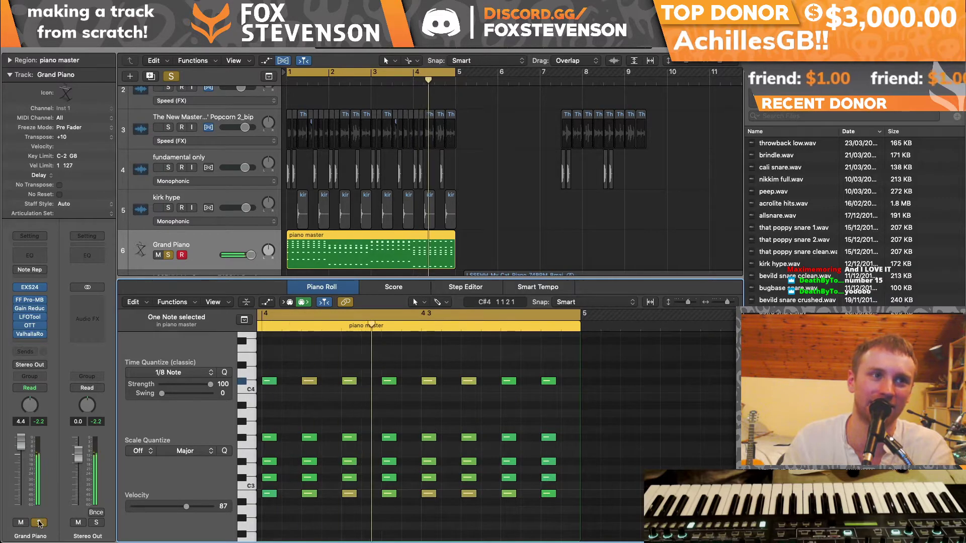
{"action": "left_click", "coordinate": [34, 341]}
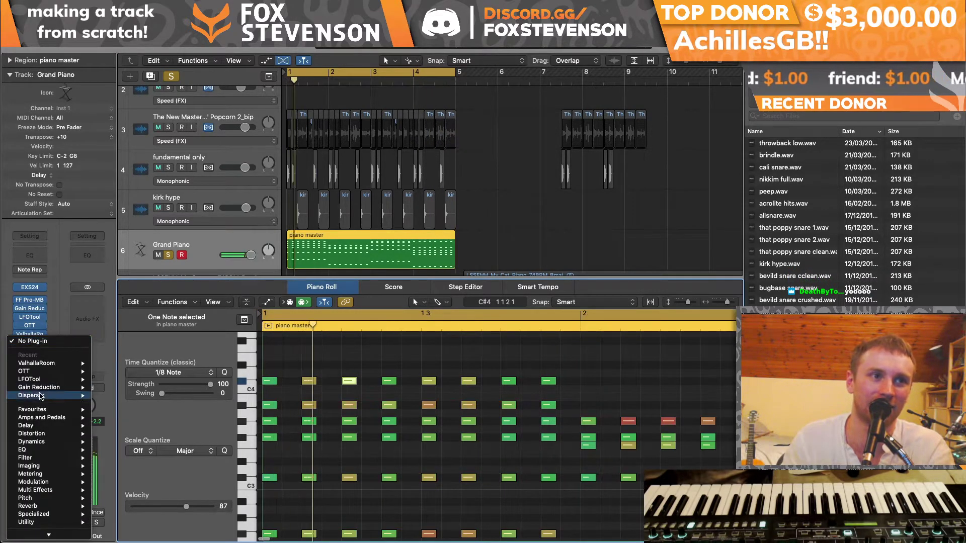
{"action": "mouse_move", "coordinate": [57, 502]}
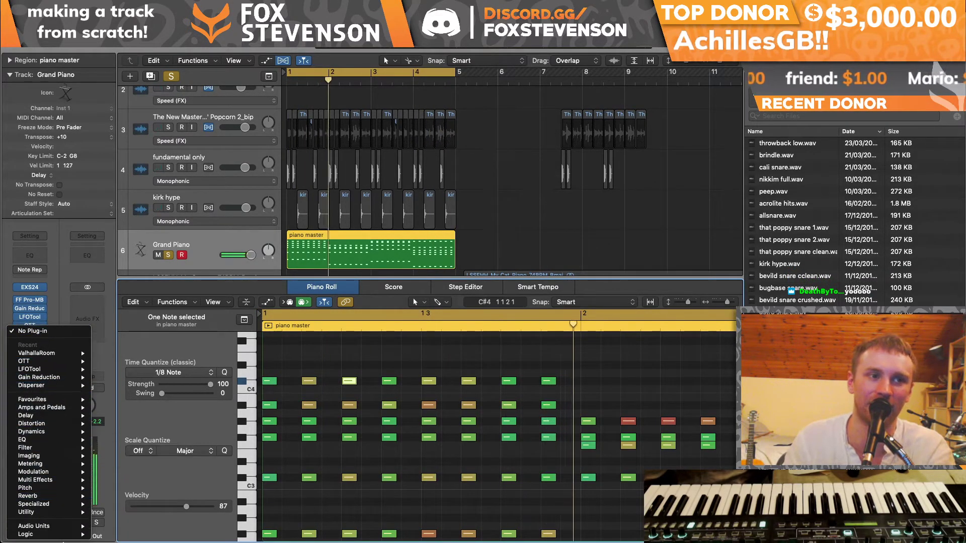
{"action": "mouse_move", "coordinate": [45, 526]}
{"action": "mouse_move", "coordinate": [131, 366]}
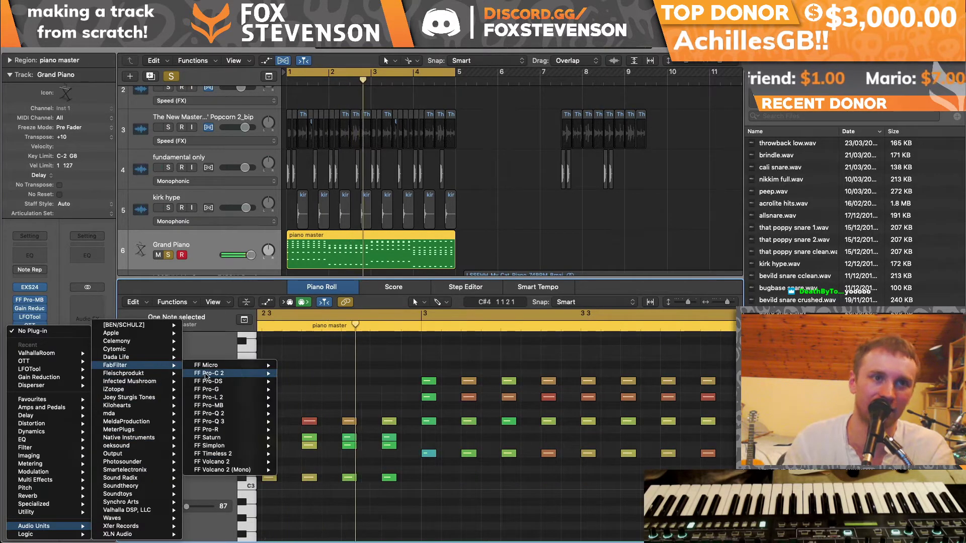
{"action": "mouse_move", "coordinate": [264, 422]}
{"action": "left_click", "coordinate": [296, 422]}
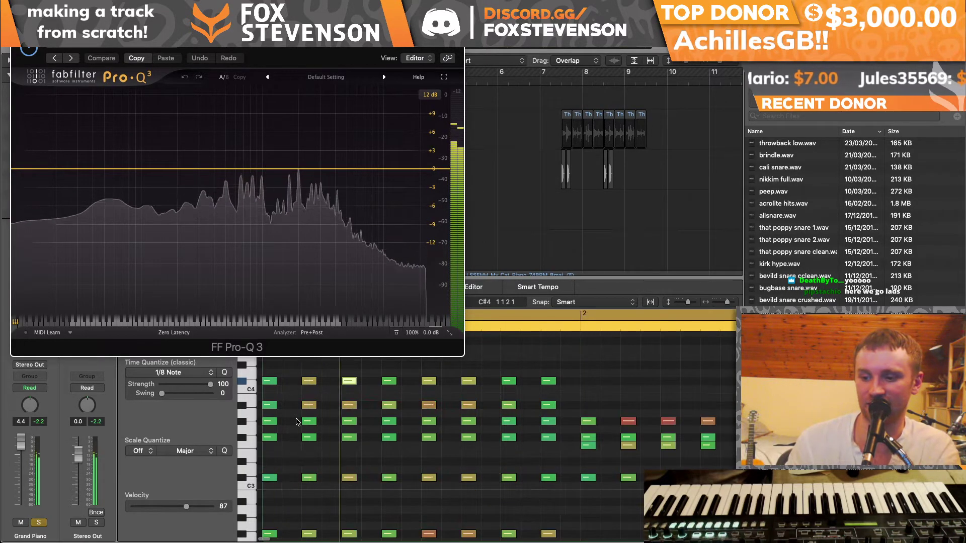
Step: Pull down a low-frequency band and boost a midrange band in Pro-Q 3, and close its window
{"action": "left_click_drag", "start_coordinate": [46, 169], "coordinate": [150, 195]}
{"action": "left_click_drag", "start_coordinate": [198, 172], "coordinate": [225, 145]}
{"action": "left_click", "coordinate": [19, 38]}
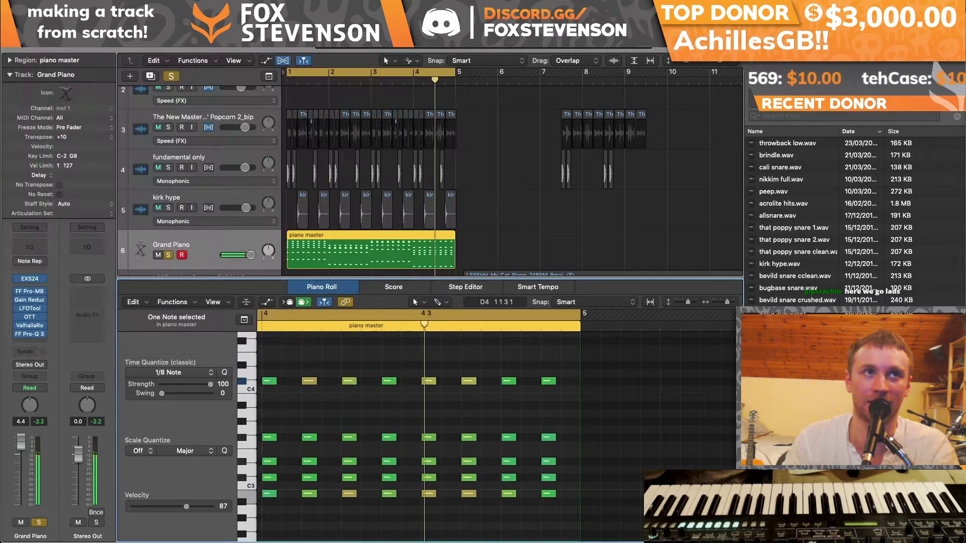
Step: Clear the solo, set the Grand Piano track volume to 4.3 dB and close the piano roll
{"action": "left_click", "coordinate": [174, 78]}
{"action": "left_click", "coordinate": [172, 77]}
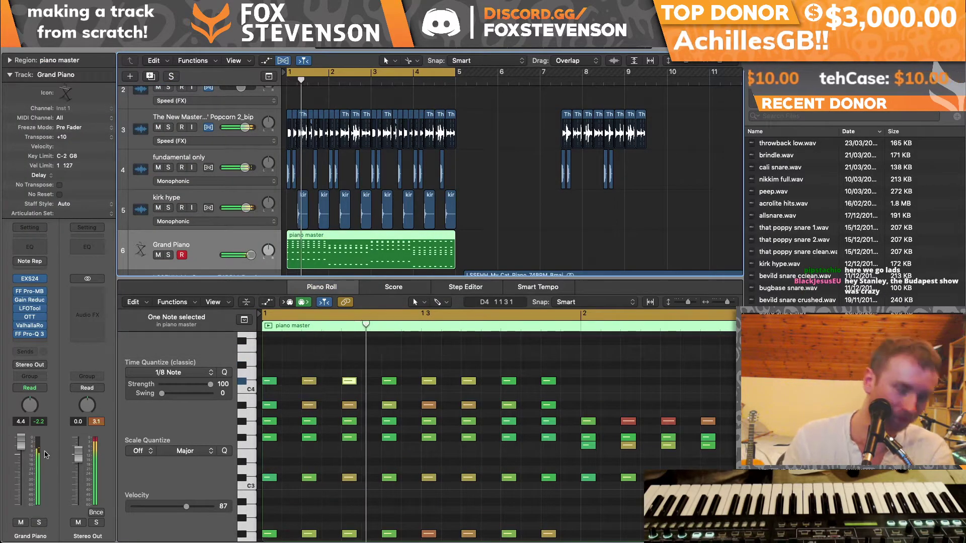
{"action": "left_click", "coordinate": [249, 255], "text": "alt"}
{"action": "left_click_drag", "start_coordinate": [245, 255], "coordinate": [265, 254]}
{"action": "key", "text": "x"}
{"action": "key", "text": "x"}
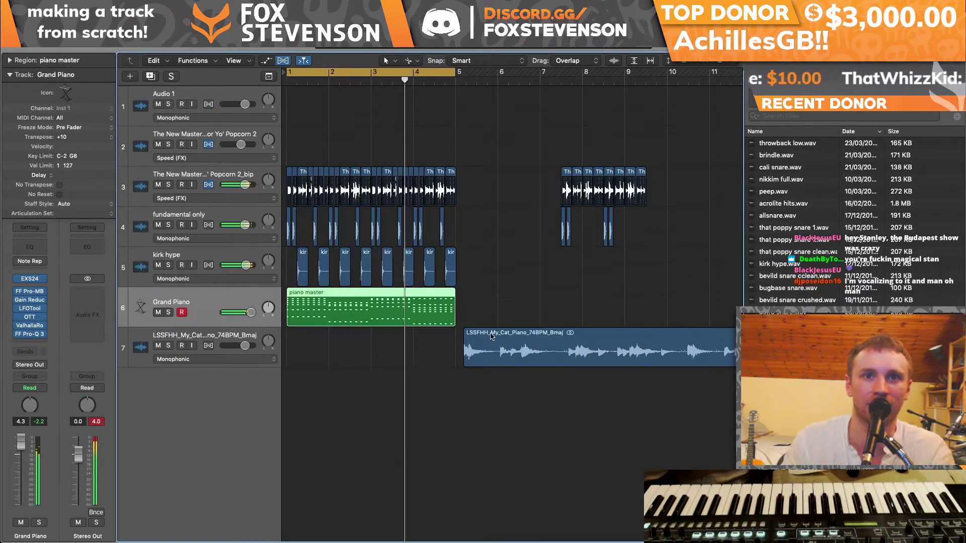
Step: Delete the LSSFHH_My_Cat_Piano region and move the spare chopped regions on tracks 3 and 4 to bar 10
{"action": "left_click", "coordinate": [492, 355]}
{"action": "key", "text": "BackSpace"}
{"action": "left_click_drag", "start_coordinate": [492, 356], "coordinate": [674, 174]}
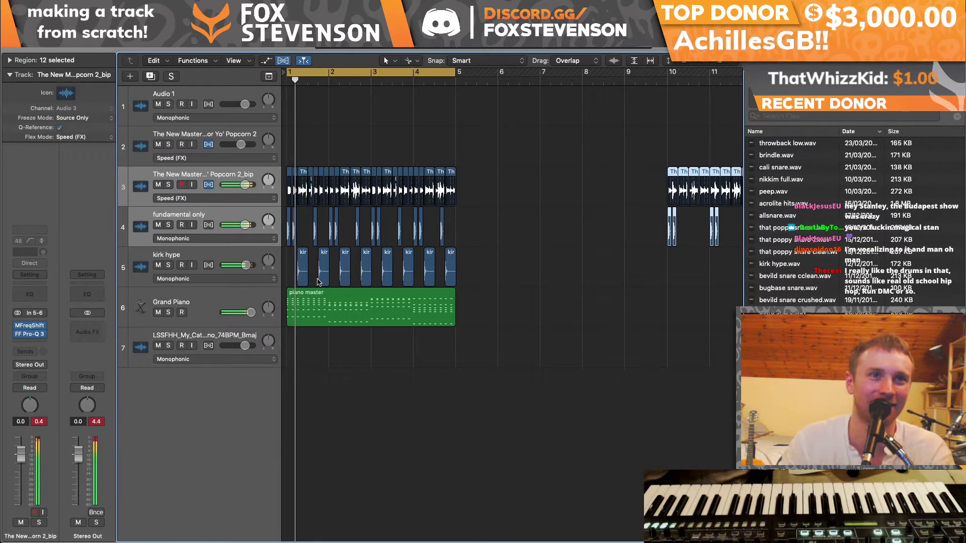
Step: Reopen ValhallaRoom on the Grand Piano track, set its decay to 0.90 s and close its window
{"action": "left_click", "coordinate": [227, 310]}
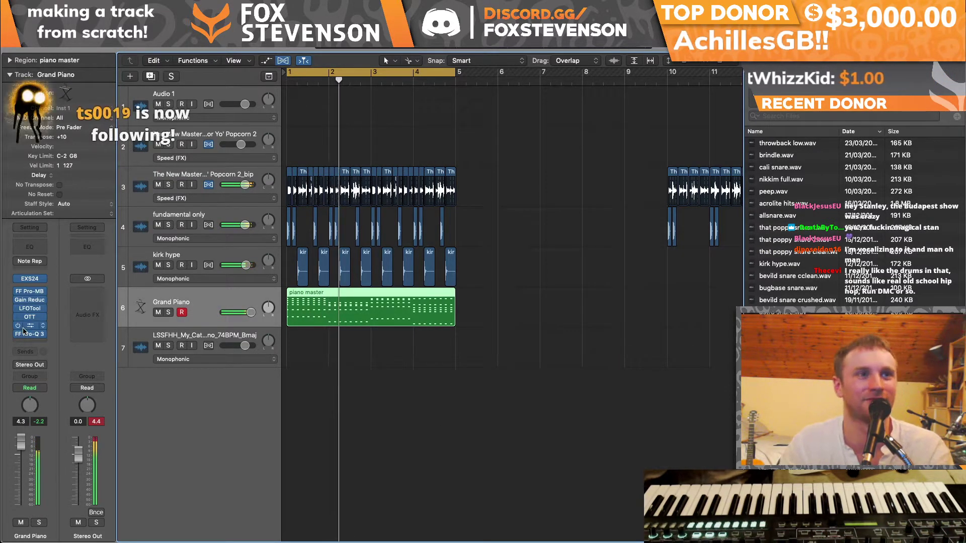
{"action": "left_click", "coordinate": [30, 326]}
{"action": "left_click", "coordinate": [125, 228]}
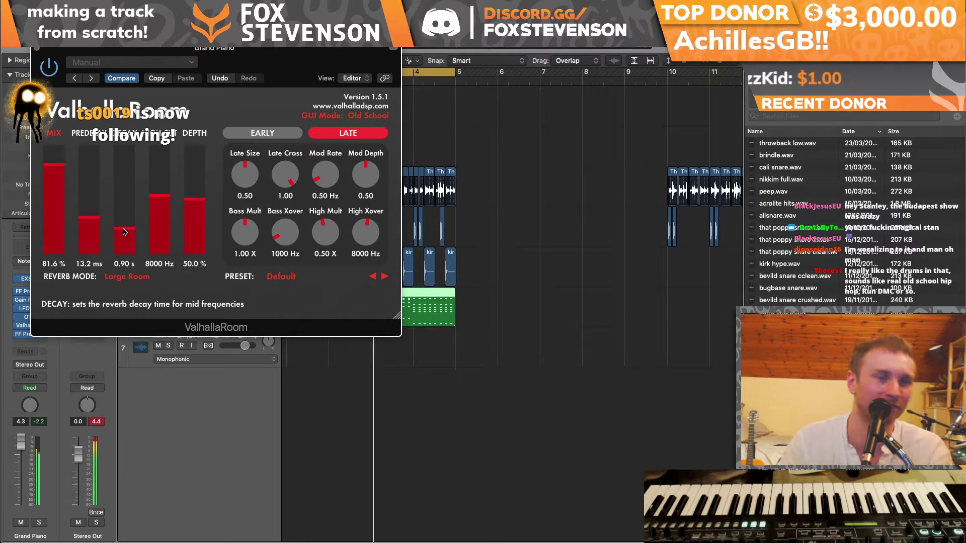
{"action": "left_click", "coordinate": [39, 49]}
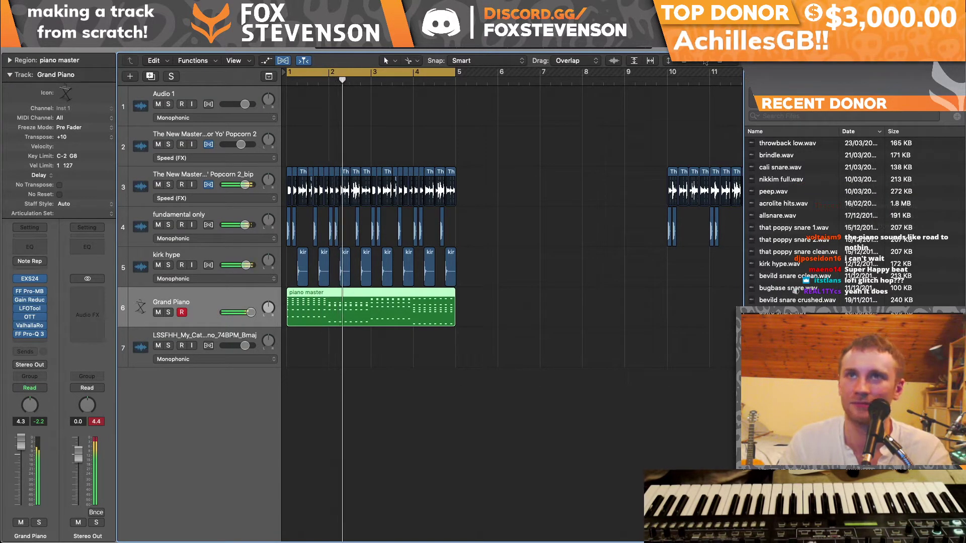
Step: Switch to the Splice sample library, search for "chord" and add RSAC_Chord_BorzoniGrandVinyl_F.wav at bar 1 on a new track
{"action": "key", "text": "super+Tab"}
{"action": "left_click_drag", "start_coordinate": [377, 79], "coordinate": [304, 78]}
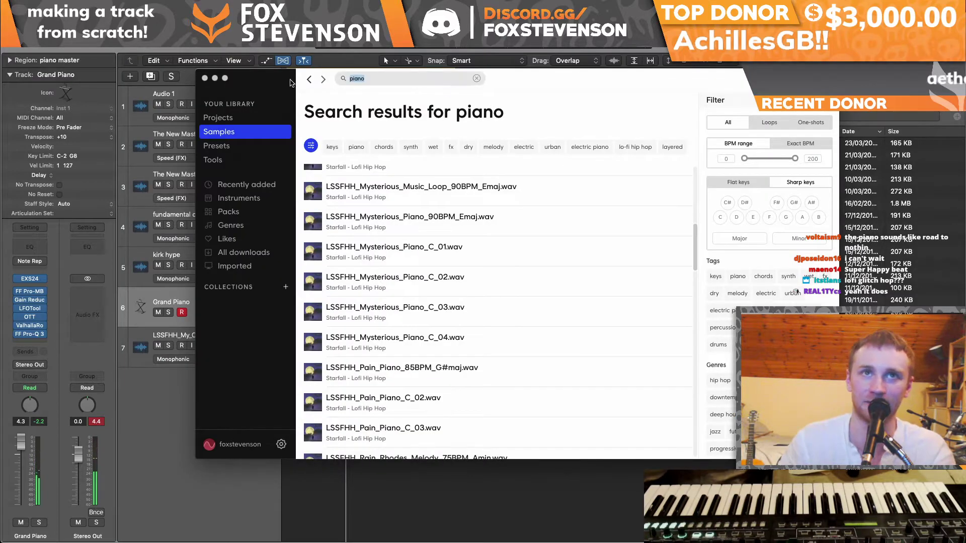
{"action": "type", "text": "chord"}
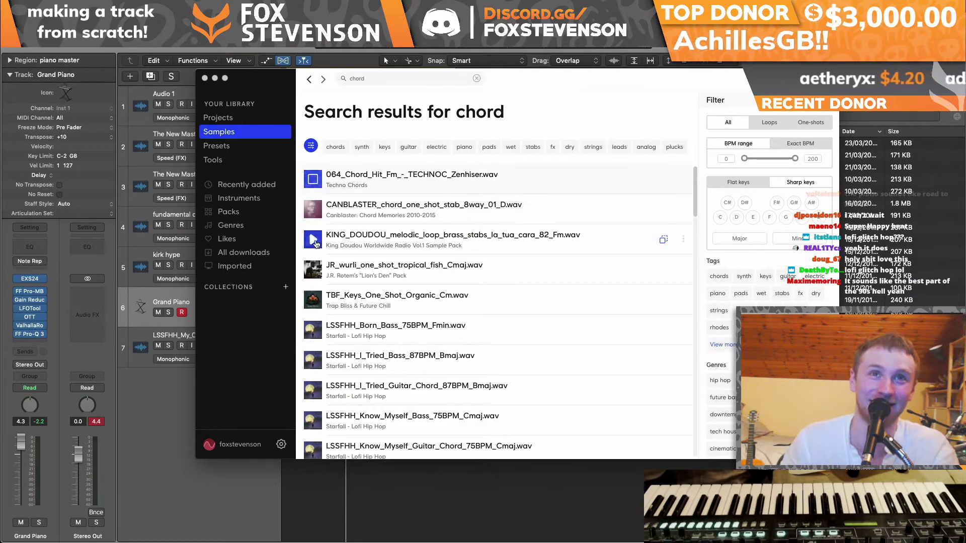
{"action": "scroll", "coordinate": [315, 253], "scroll_direction": "down", "scroll_amount": 2}
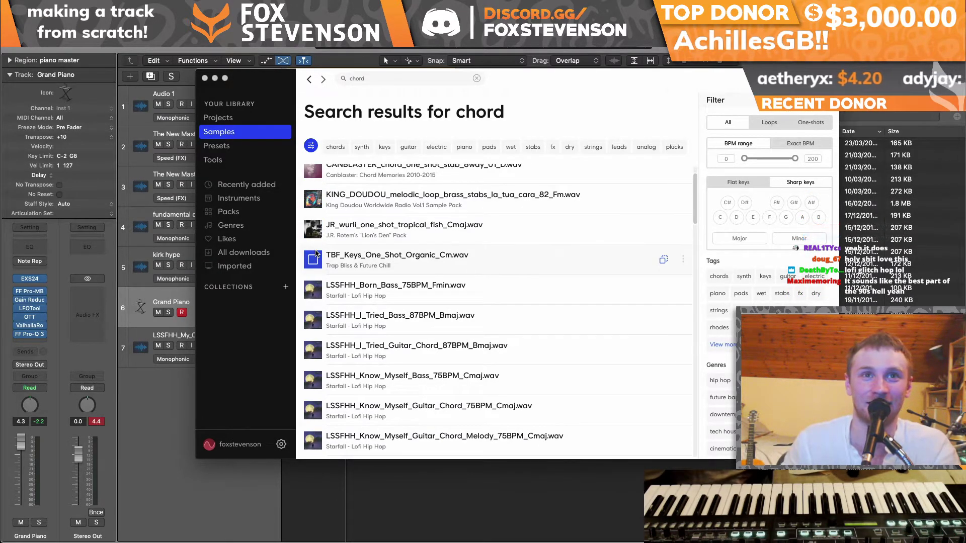
{"action": "scroll", "coordinate": [316, 253], "scroll_direction": "down", "scroll_amount": 7}
{"action": "scroll", "coordinate": [315, 253], "scroll_direction": "down", "scroll_amount": 8}
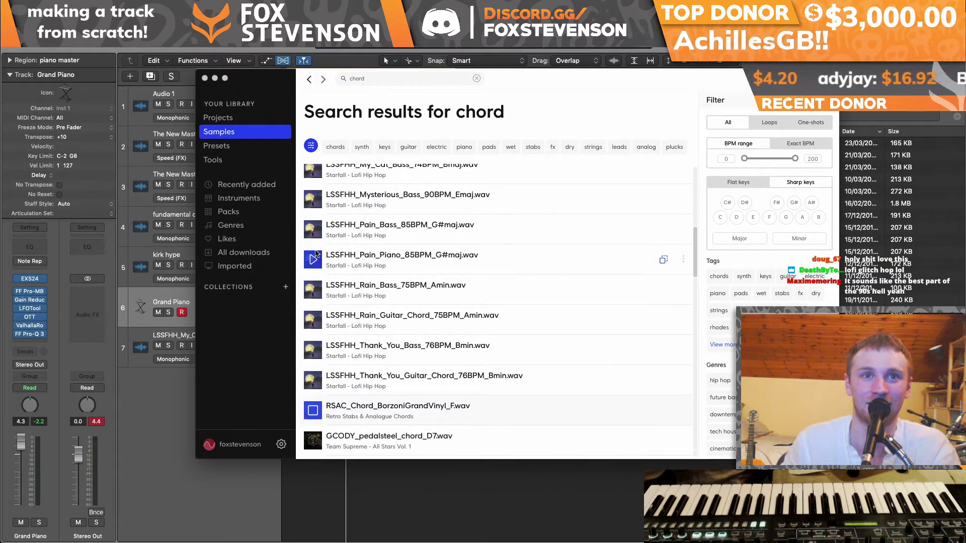
{"action": "left_click_drag", "start_coordinate": [361, 408], "coordinate": [305, 503]}
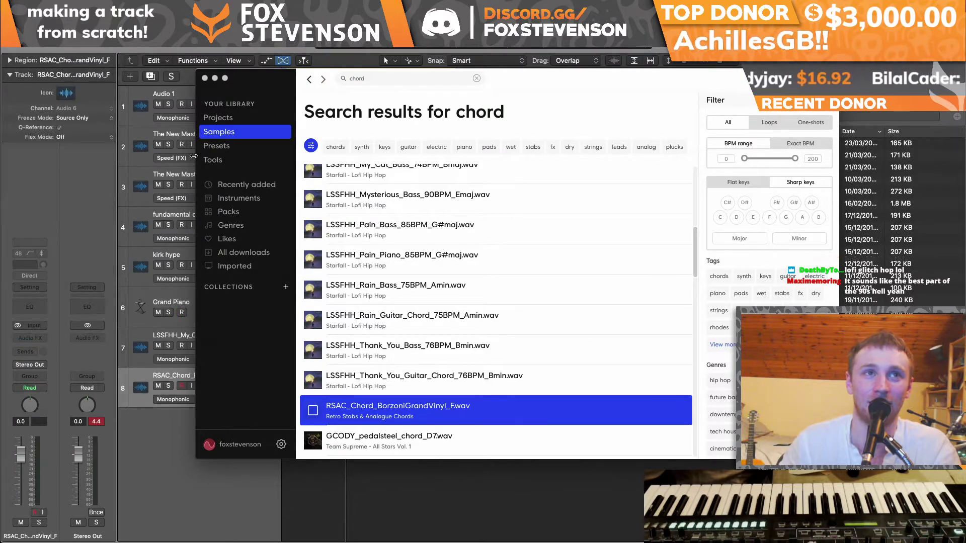
{"action": "left_click", "coordinate": [203, 77]}
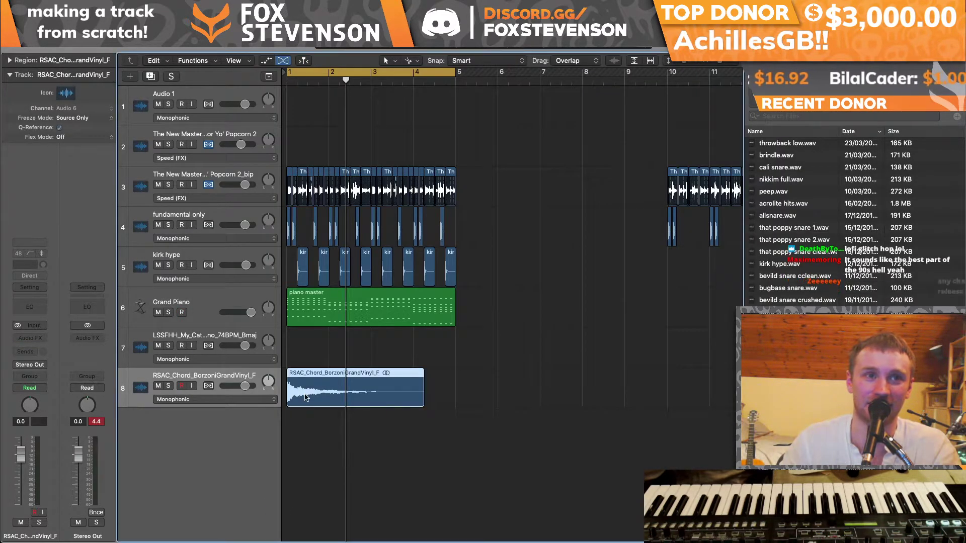
Step: Delete the RSAC chord region from the timeline and duplicate the Grand Piano track with its effects chain
{"action": "key", "text": "Delete"}
{"action": "left_click", "coordinate": [136, 329]}
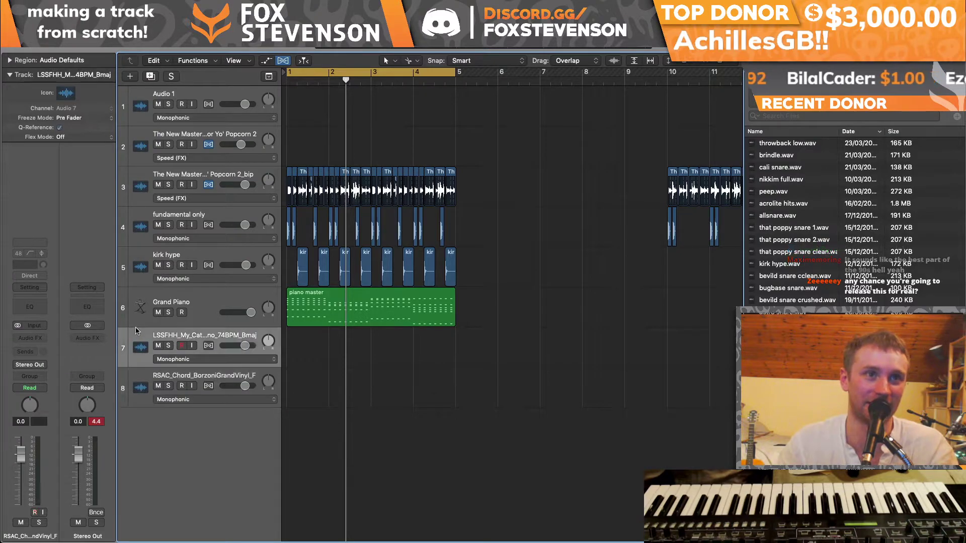
{"action": "left_click", "coordinate": [141, 306]}
{"action": "key", "text": "super+d"}
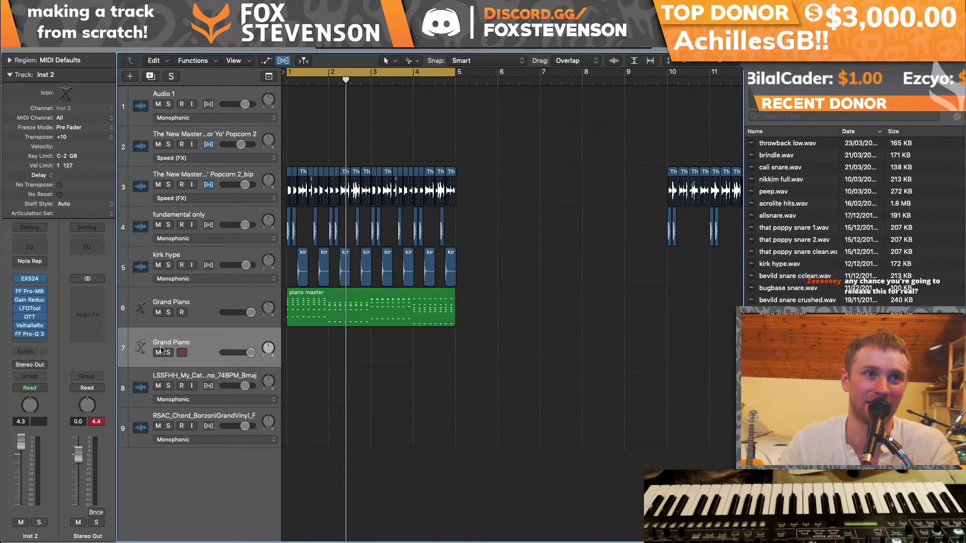
Step: Replace EXS24 on the duplicated Grand Piano track with the Kilohearts Phase Plant instrument
{"action": "left_click", "coordinate": [44, 282]}
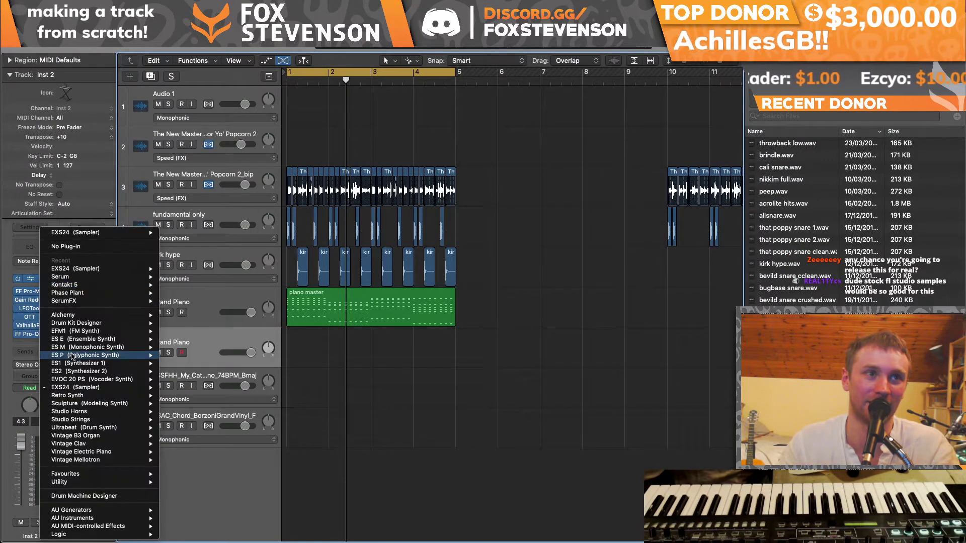
{"action": "mouse_move", "coordinate": [107, 520]}
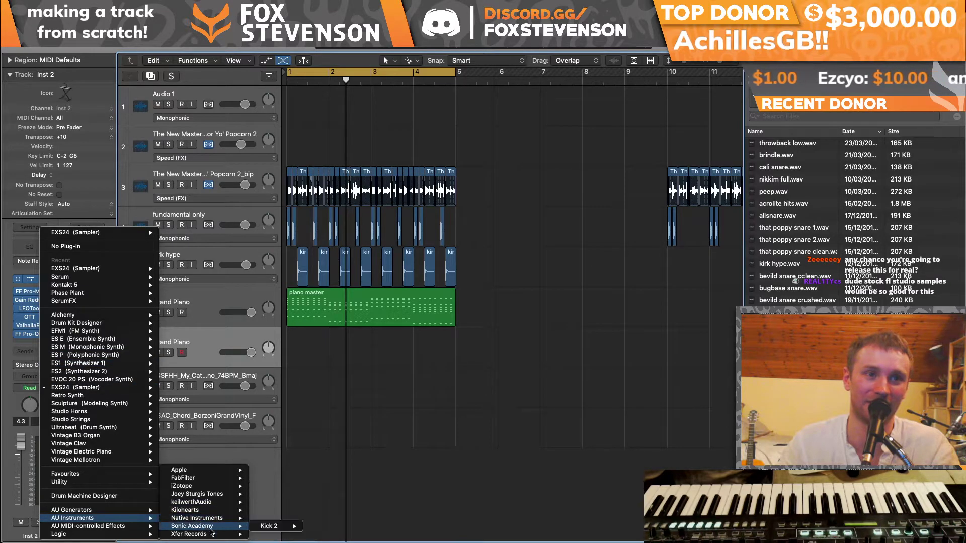
{"action": "mouse_move", "coordinate": [215, 537]}
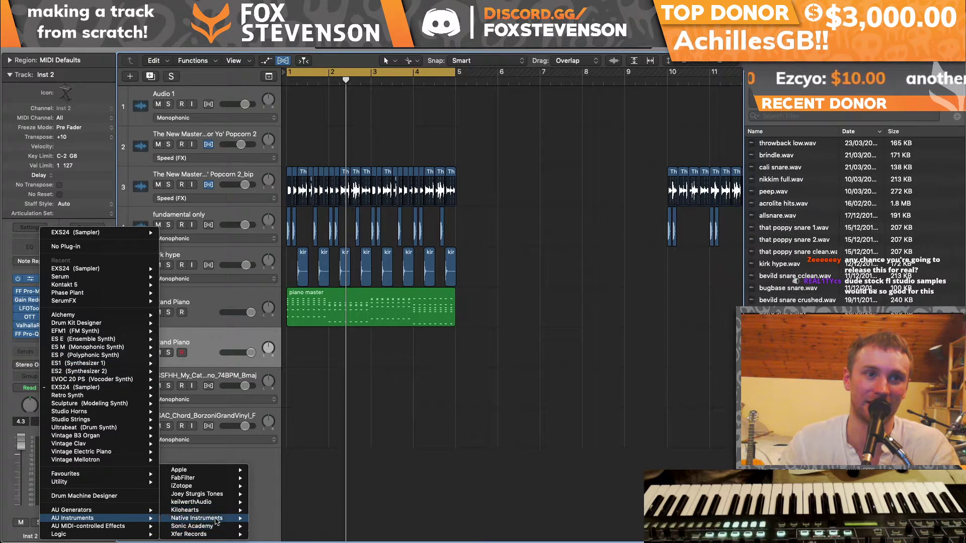
{"action": "mouse_move", "coordinate": [212, 512]}
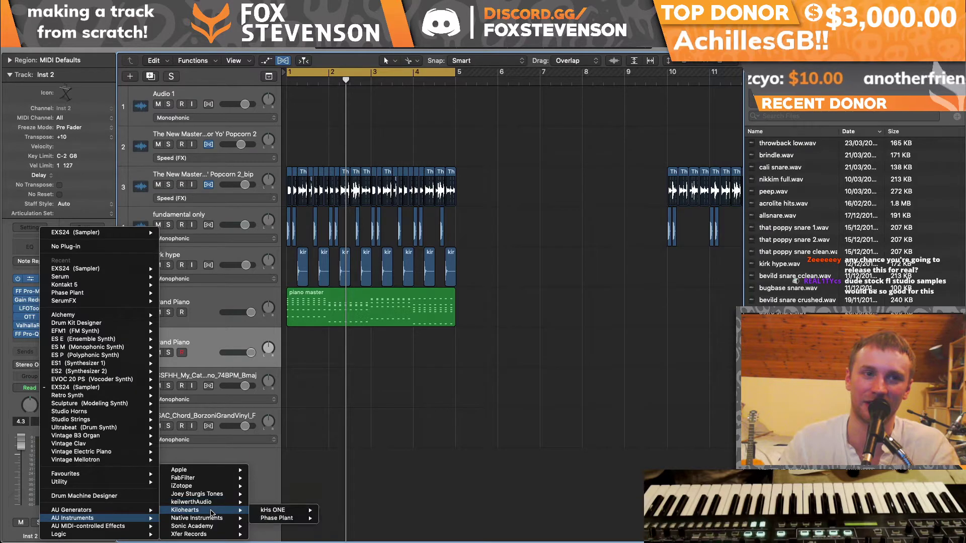
{"action": "left_click", "coordinate": [337, 519]}
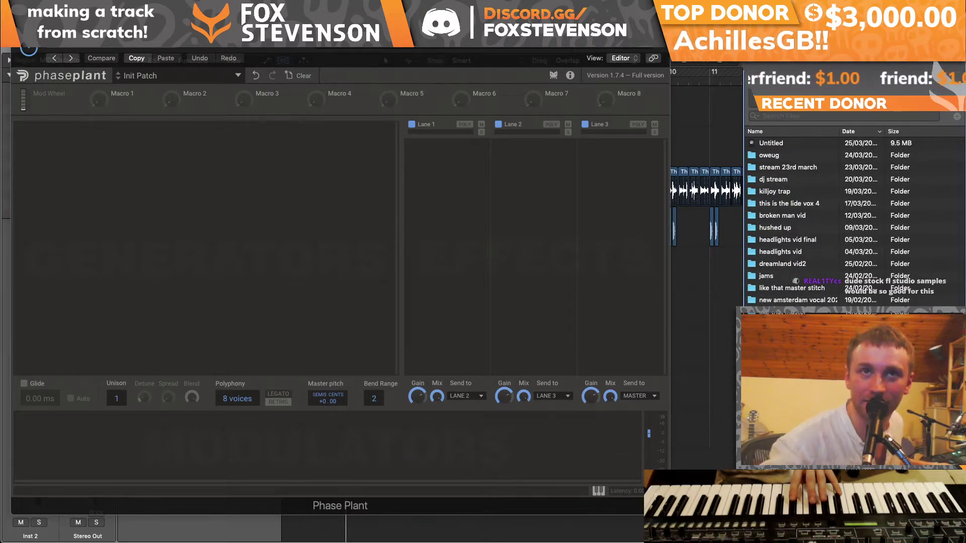
Step: Save the project as "stream hiphop2.logicx" in the stream hiphop folder
{"action": "key", "text": "super+s"}
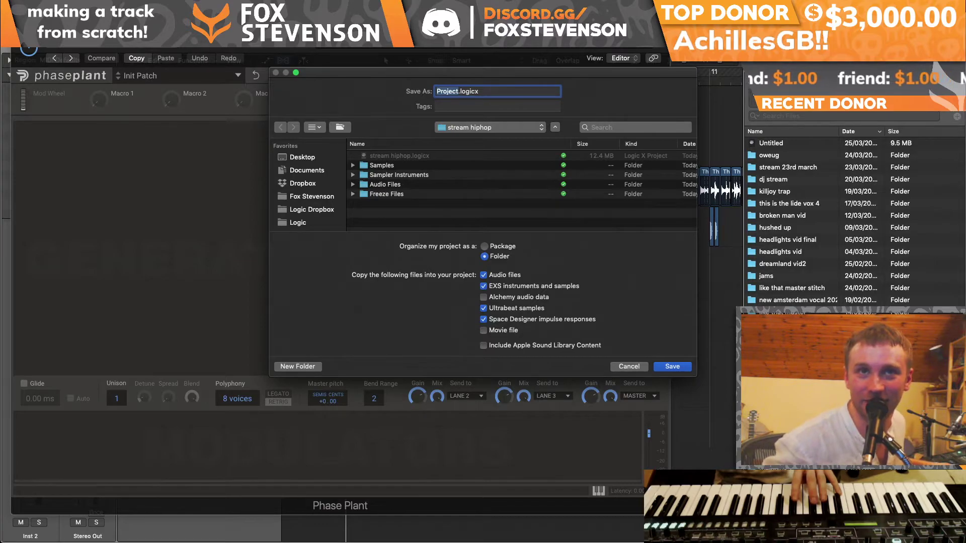
{"action": "left_click", "coordinate": [403, 157]}
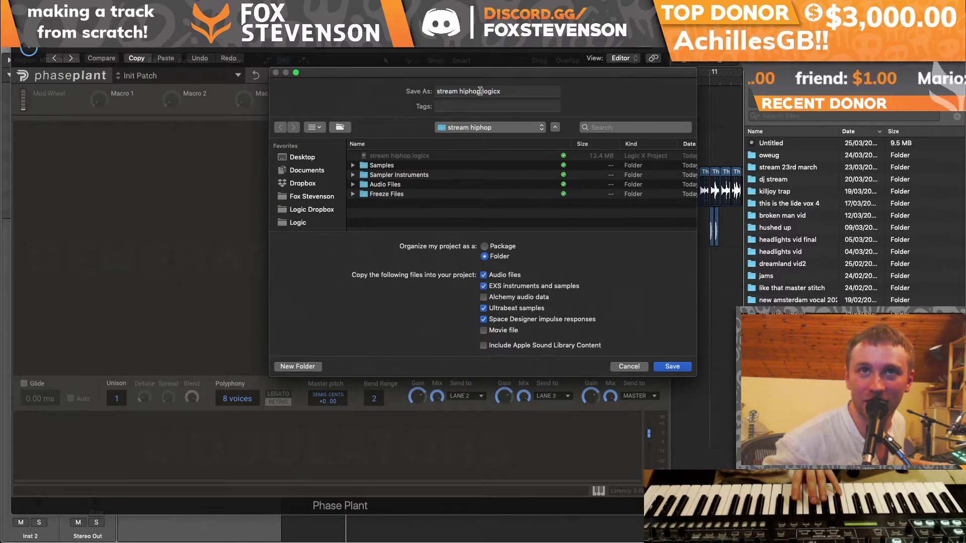
{"action": "key", "text": "Return"}
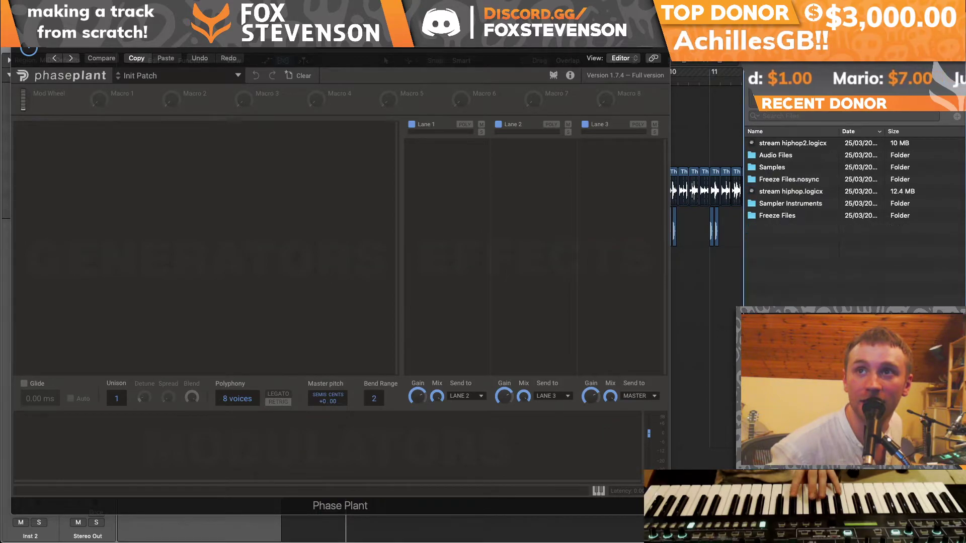
Step: Open the project's Samples folder, add a Sampler generator in Phase Plant and load the decaying chord sample into it
{"action": "double_click", "coordinate": [777, 167]}
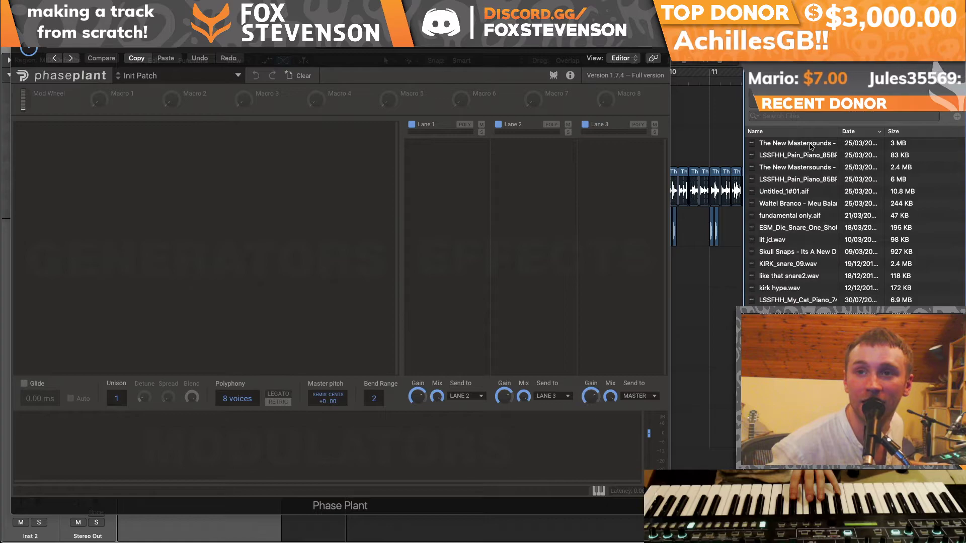
{"action": "left_click_drag", "start_coordinate": [519, 43], "coordinate": [579, 68]}
{"action": "key", "text": "super+w"}
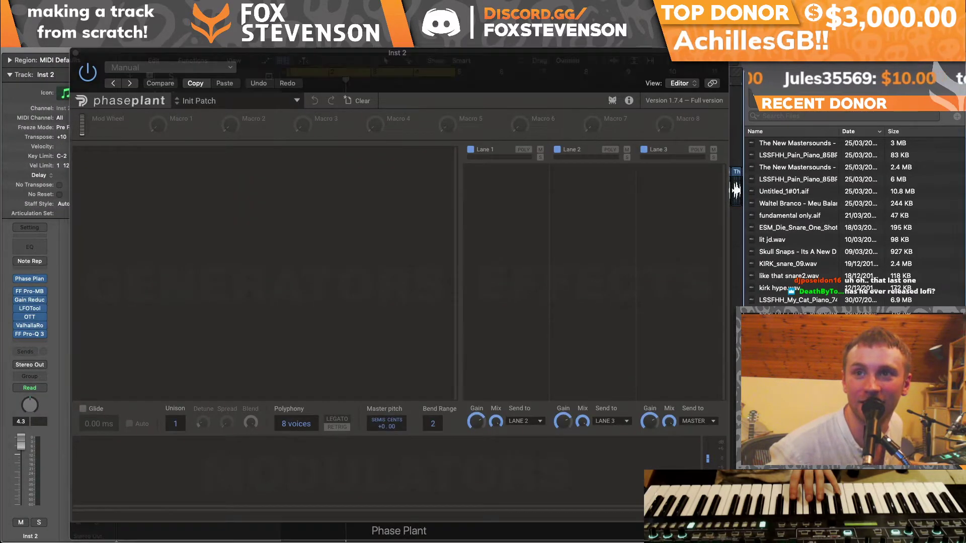
{"action": "left_click_drag", "start_coordinate": [735, 189], "coordinate": [271, 183]}
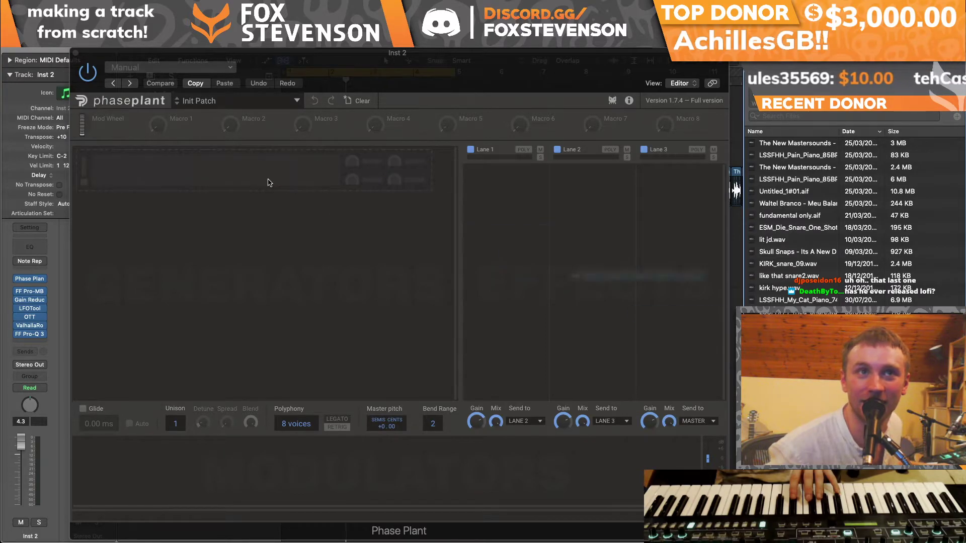
{"action": "left_click", "coordinate": [85, 188]}
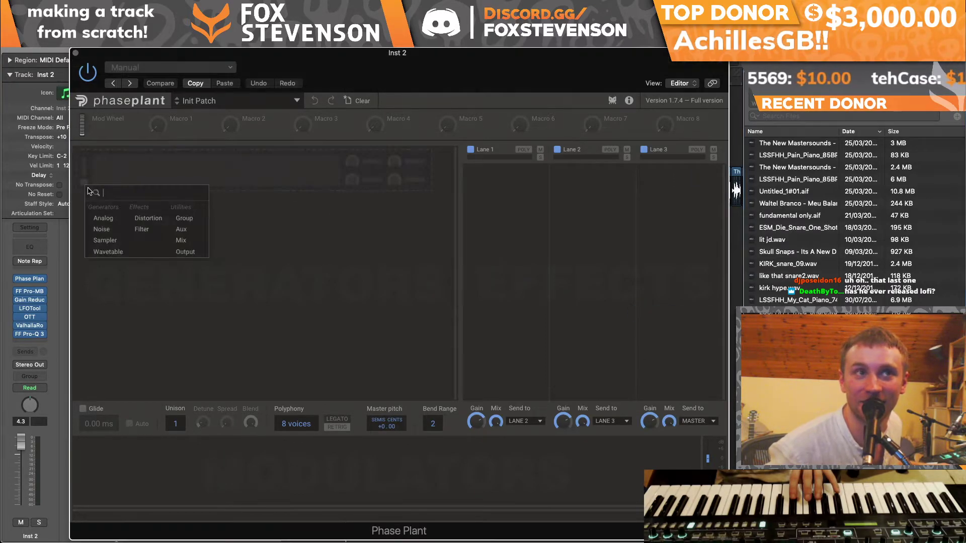
{"action": "left_click", "coordinate": [106, 241]}
{"action": "left_click_drag", "start_coordinate": [735, 189], "coordinate": [252, 182]}
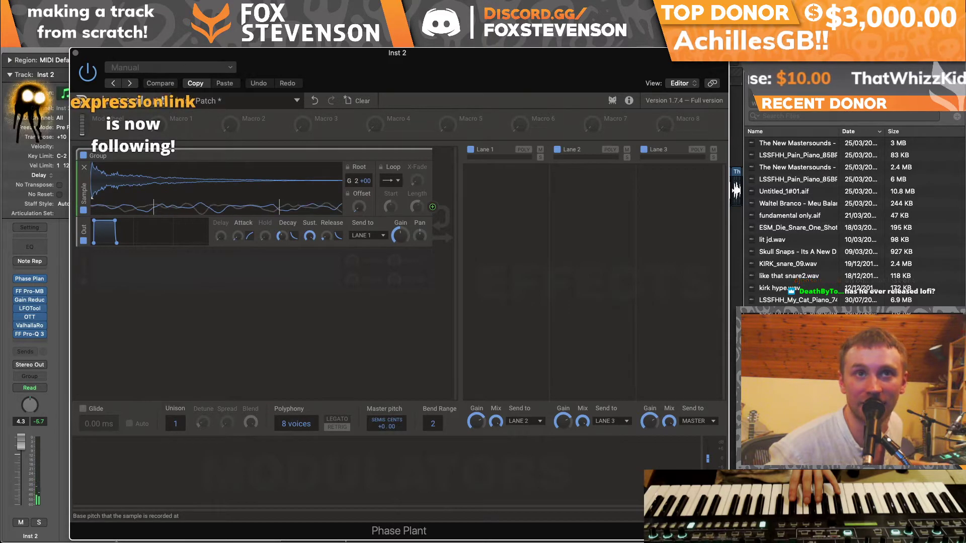
Step: Close Phase Plant, copy the piano master region onto the Phase Plant track and play it soloed from the start
{"action": "left_click", "coordinate": [76, 52]}
{"action": "left_click_drag", "start_coordinate": [322, 312], "coordinate": [327, 347]}
{"action": "left_click", "coordinate": [168, 353]}
{"action": "key", "text": "Return"}
Step: Open the copied piano master region in the piano roll and delete its upper chord notes, keeping only the lowest line
{"action": "double_click", "coordinate": [340, 351]}
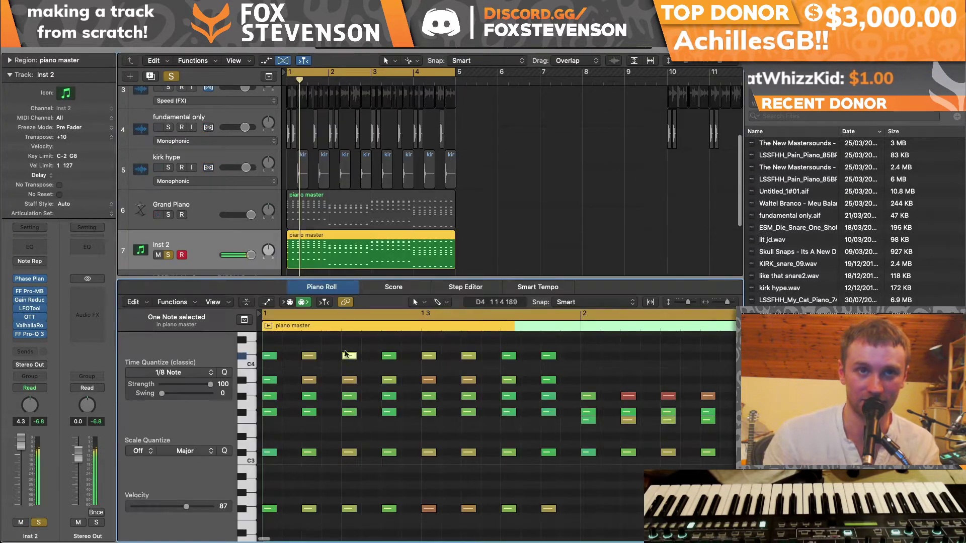
{"action": "left_click_drag", "start_coordinate": [265, 468], "coordinate": [926, 332]}
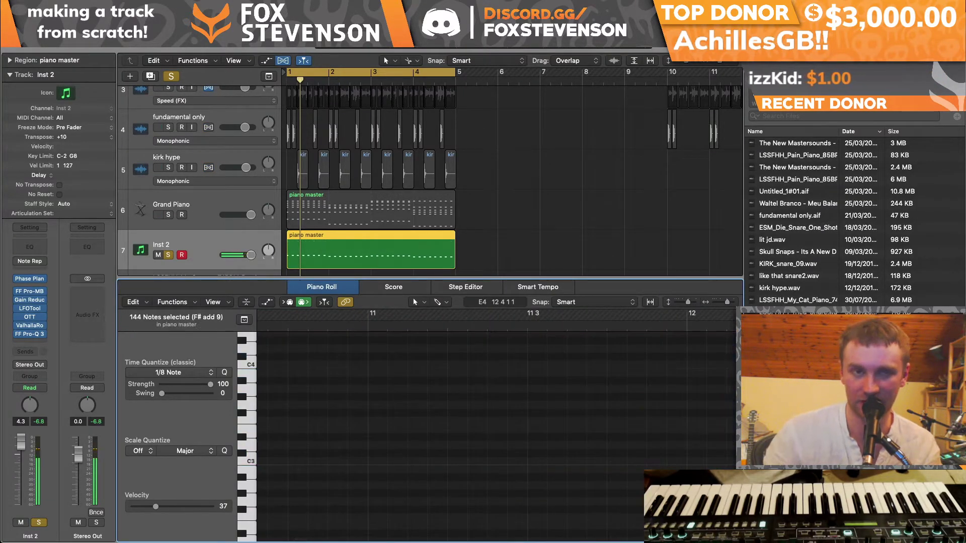
Step: Select all remaining notes of the Inst 2 piano master region and move them down one octave
{"action": "mouse_move", "coordinate": [723, 303]}
{"action": "left_mouse_down"}
{"action": "mouse_move", "coordinate": [713, 308]}
{"action": "mouse_move", "coordinate": [723, 305]}
{"action": "left_mouse_up"}
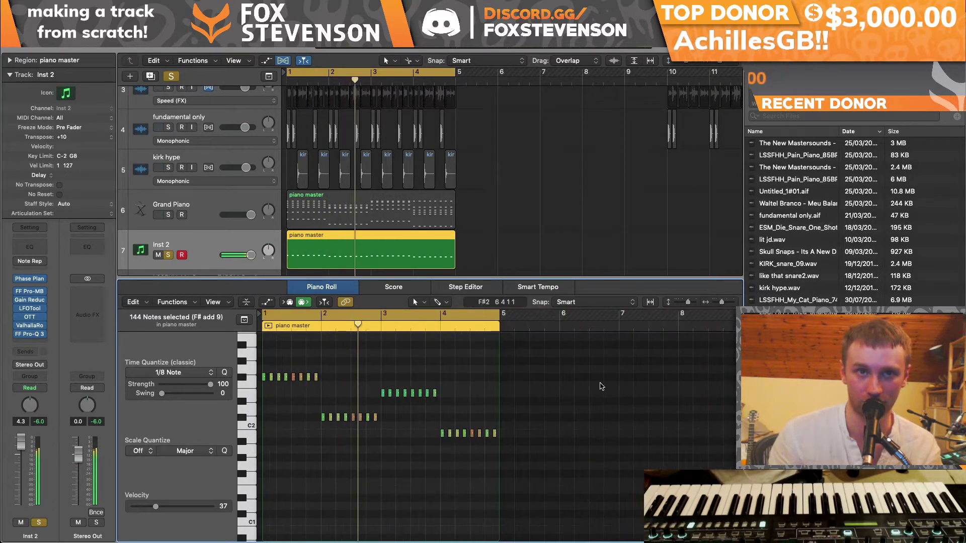
{"action": "left_click_drag", "start_coordinate": [586, 352], "coordinate": [270, 443]}
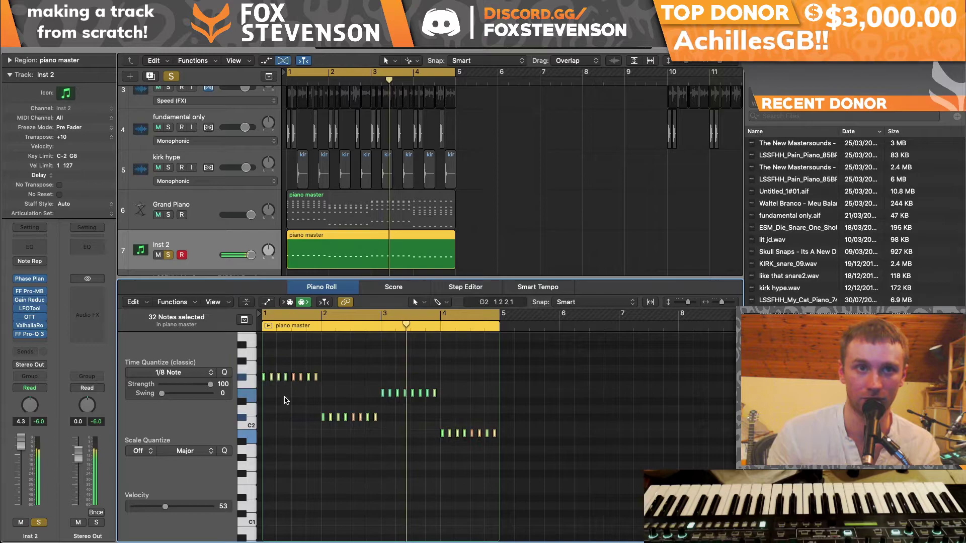
{"action": "key", "text": "alt+shift+Down"}
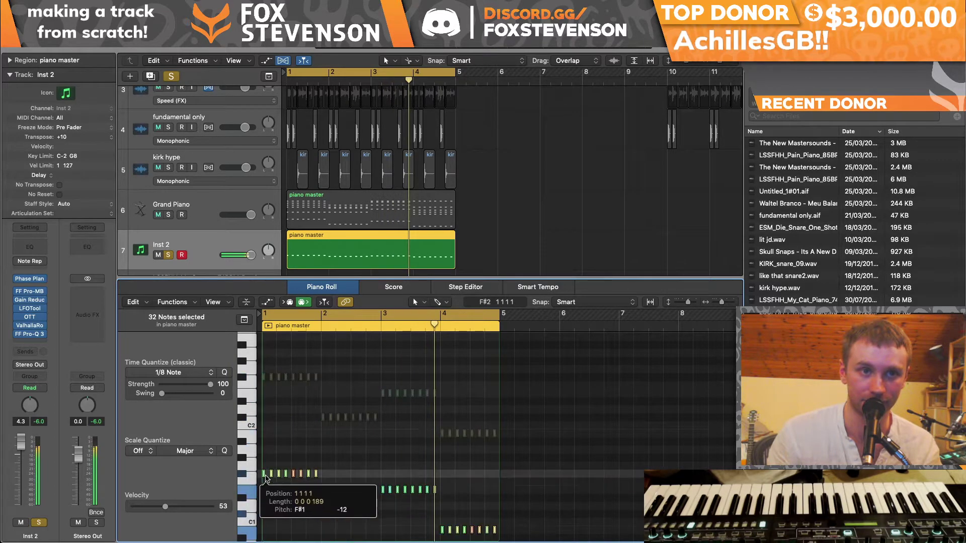
Step: Solo Grand Piano together with Inst 2, toggle the Inst 2 mute to compare the layers, and unsolo Grand Piano
{"action": "left_click", "coordinate": [168, 215]}
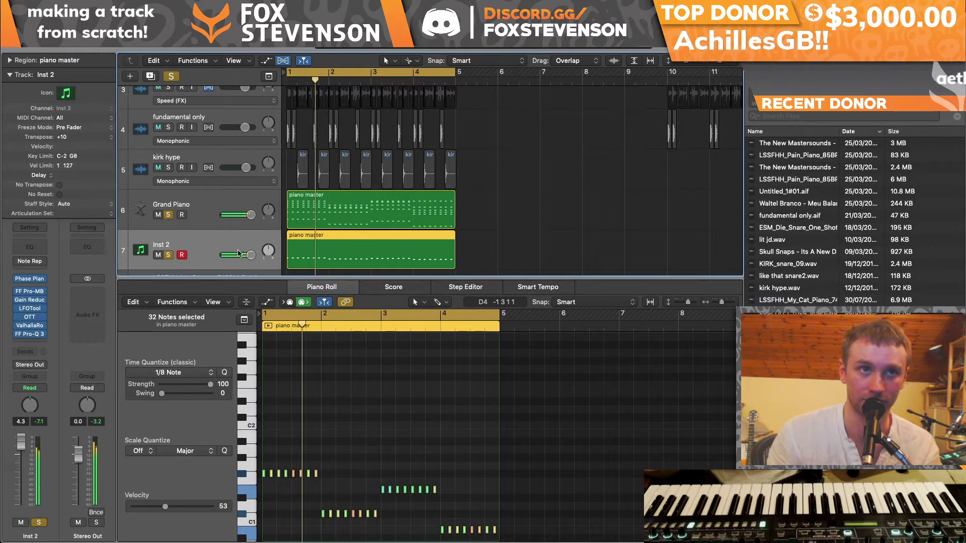
{"action": "left_click", "coordinate": [270, 419]}
{"action": "left_click", "coordinate": [158, 256]}
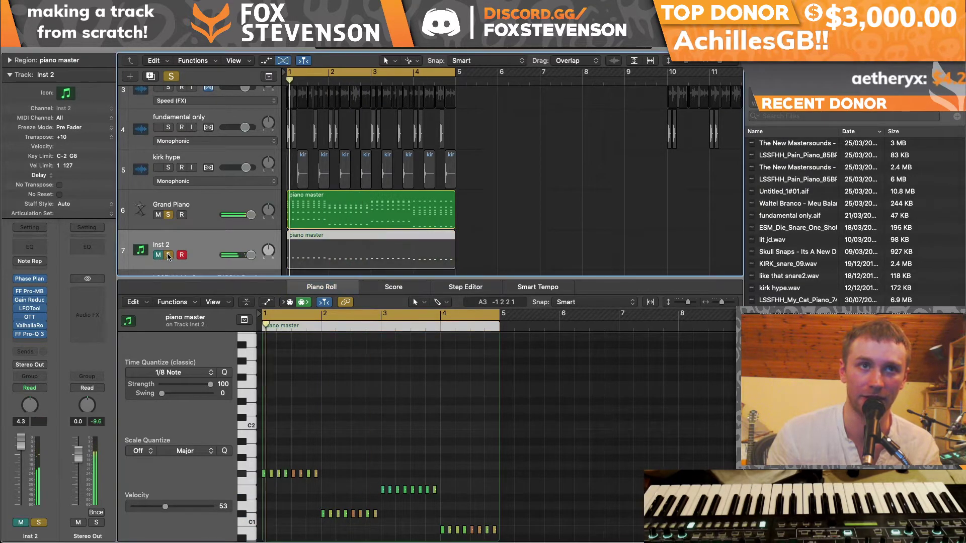
{"action": "left_click", "coordinate": [372, 217]}
{"action": "left_click", "coordinate": [384, 348]}
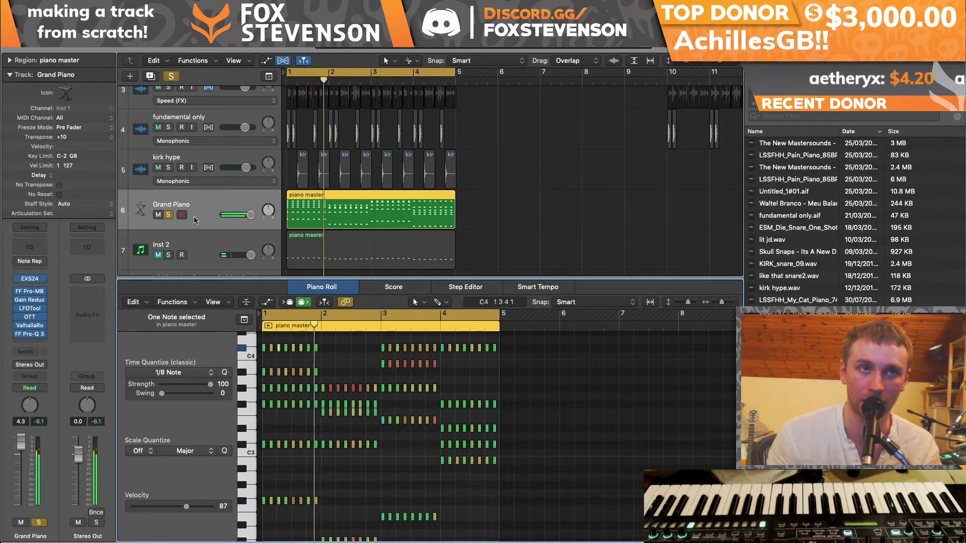
{"action": "left_click", "coordinate": [158, 255]}
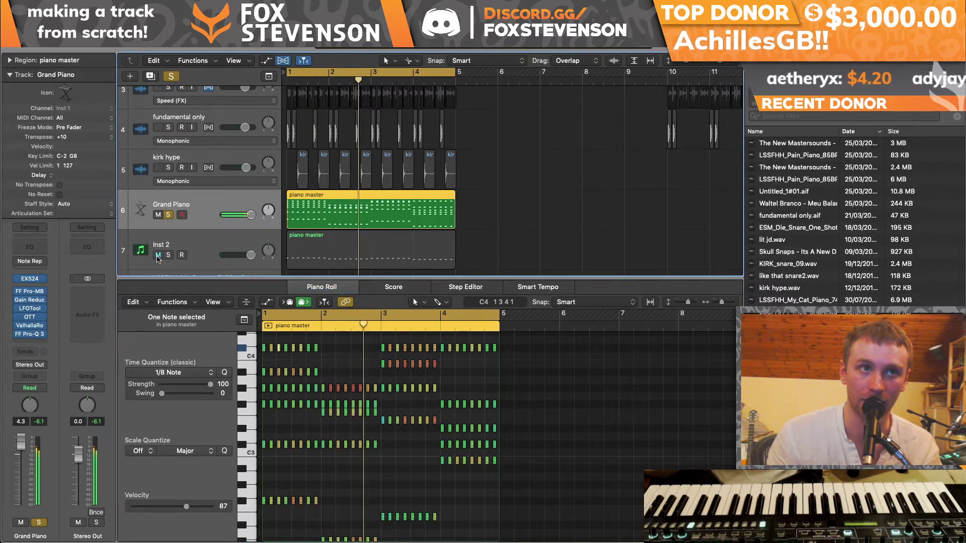
{"action": "left_click", "coordinate": [169, 215]}
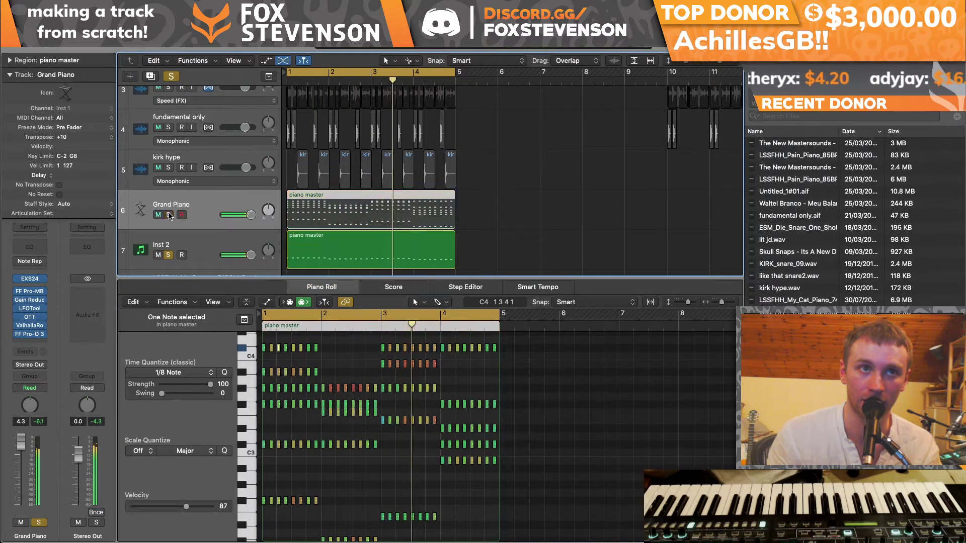
Step: Select all notes in the Inst 2 region, unsolo the track and lower its volume to -1.4 dB
{"action": "left_click", "coordinate": [317, 261]}
{"action": "left_click_drag", "start_coordinate": [495, 487], "coordinate": [260, 380]}
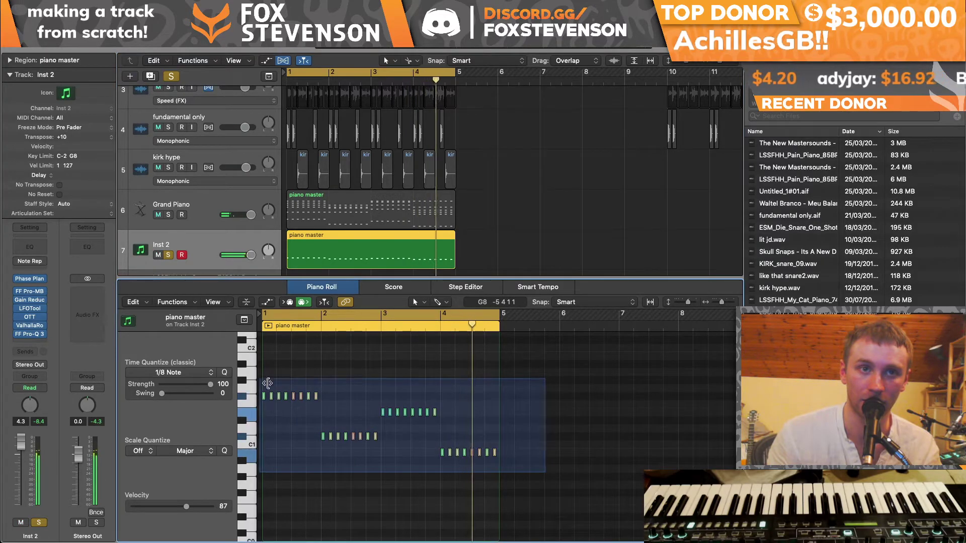
{"action": "left_click", "coordinate": [168, 255]}
{"action": "left_click_drag", "start_coordinate": [250, 255], "coordinate": [243, 255]}
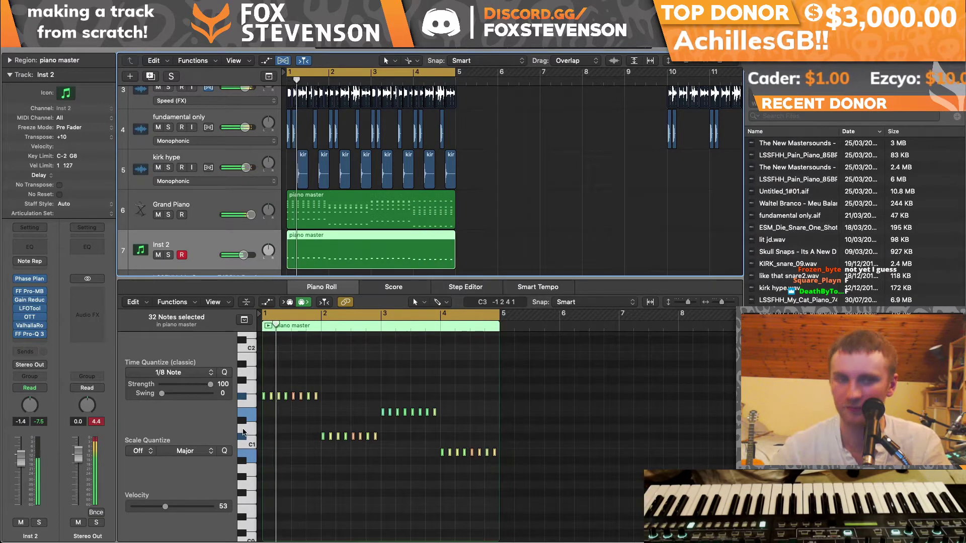
Step: Try the selected Inst 2 notes five semitones lower, starting on C#1, and ten semitones up from there, starting on B1
{"action": "left_click", "coordinate": [263, 398]}
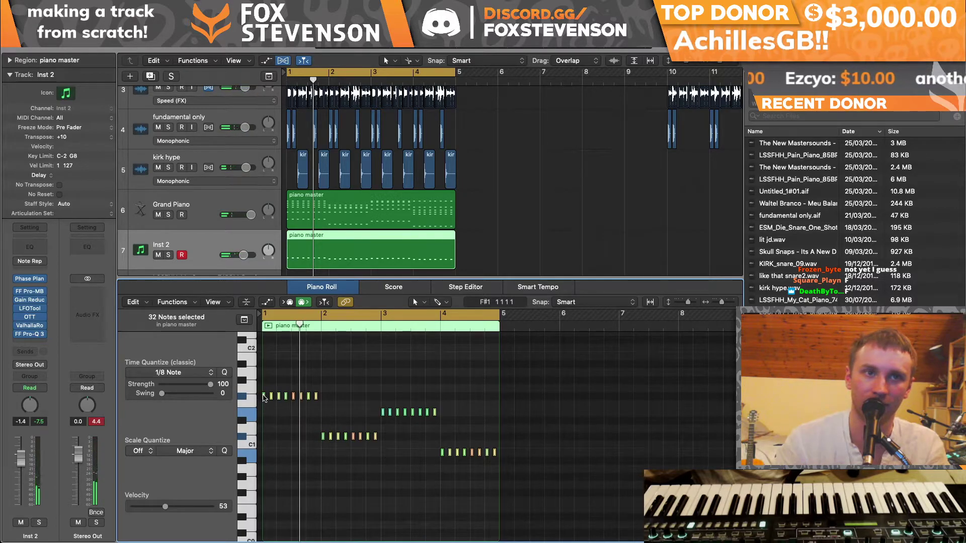
{"action": "left_click", "coordinate": [262, 399]}
{"action": "left_click_drag", "start_coordinate": [262, 398], "coordinate": [262, 438]}
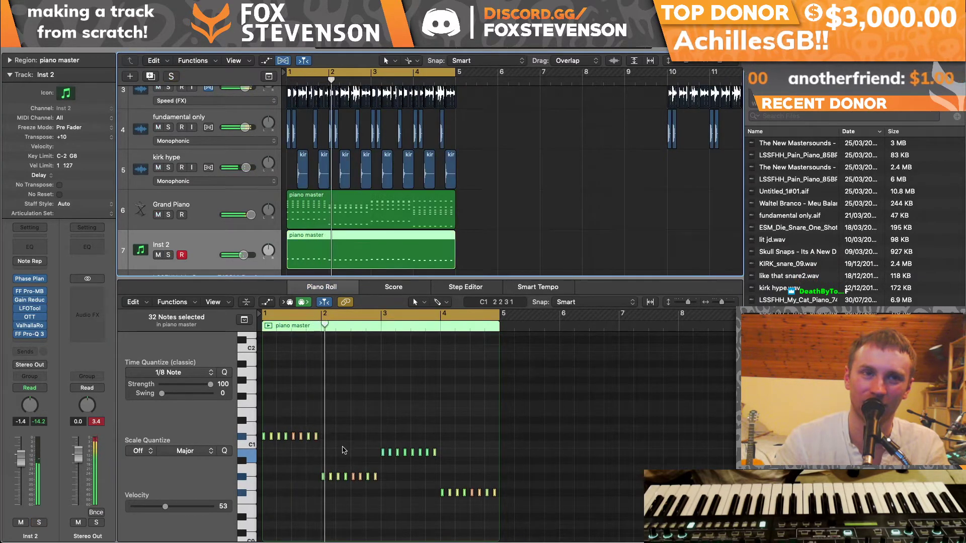
{"action": "left_click_drag", "start_coordinate": [265, 439], "coordinate": [263, 356]}
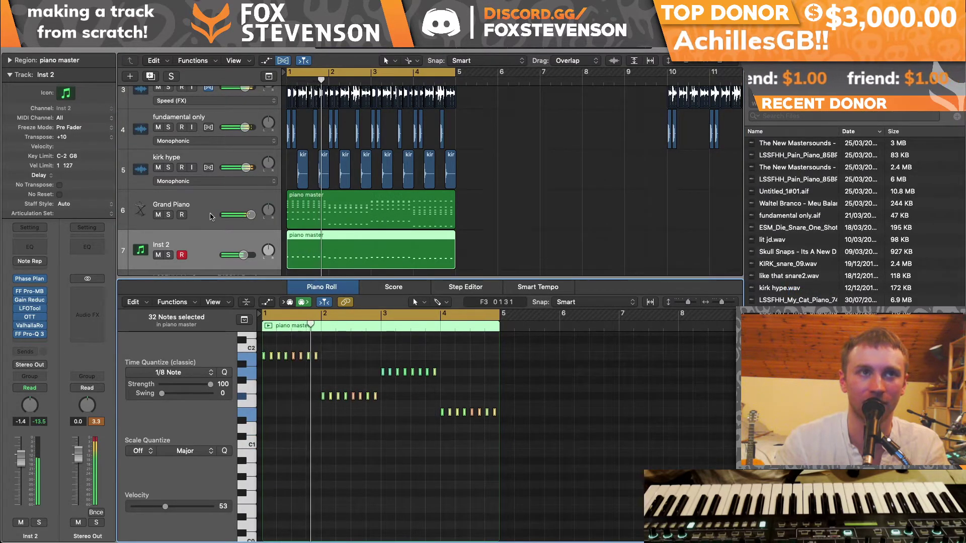
Step: Raise the Inst 2 volume to 2.0 dB, solo the track briefly to listen, and undo the last note transposition
{"action": "left_click_drag", "start_coordinate": [243, 255], "coordinate": [248, 255]}
{"action": "left_click", "coordinate": [169, 256]}
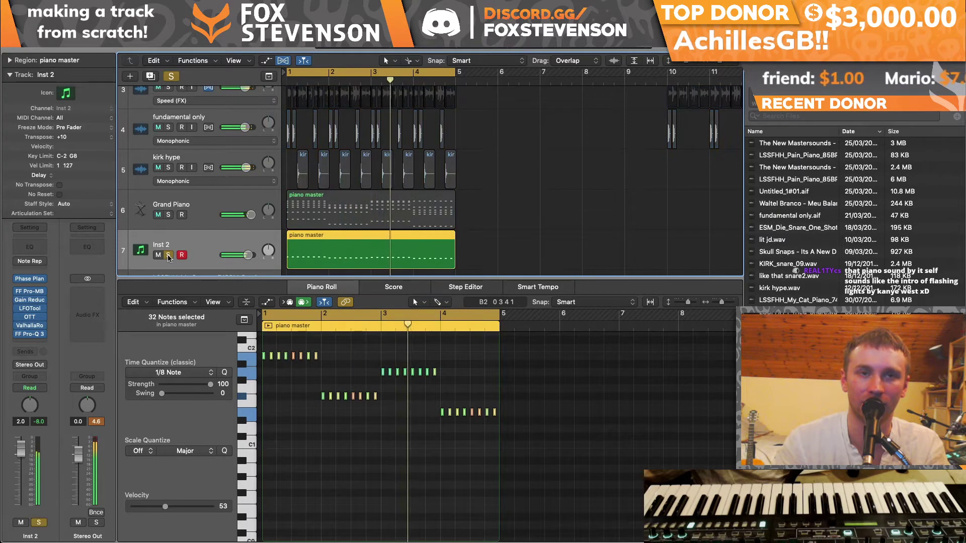
{"action": "key", "text": "super+z"}
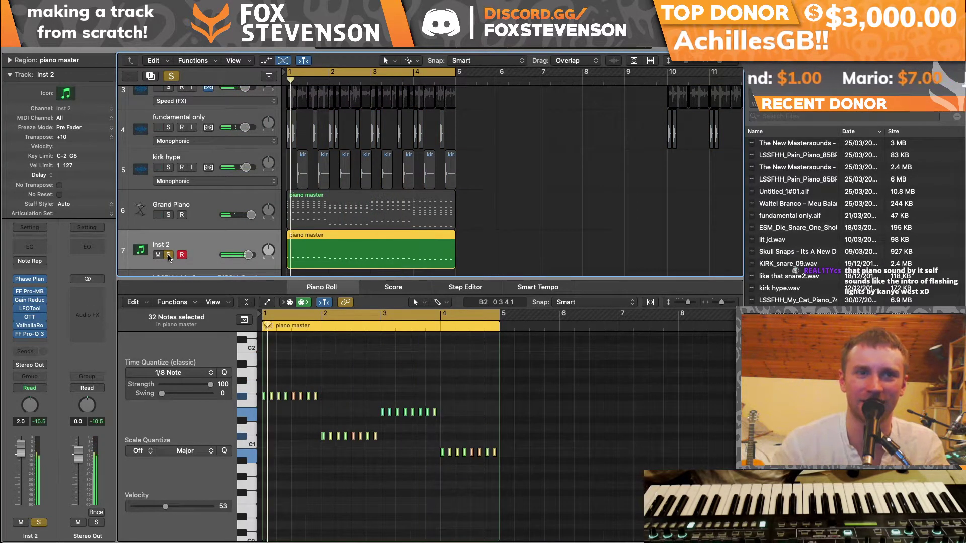
{"action": "left_click", "coordinate": [169, 255]}
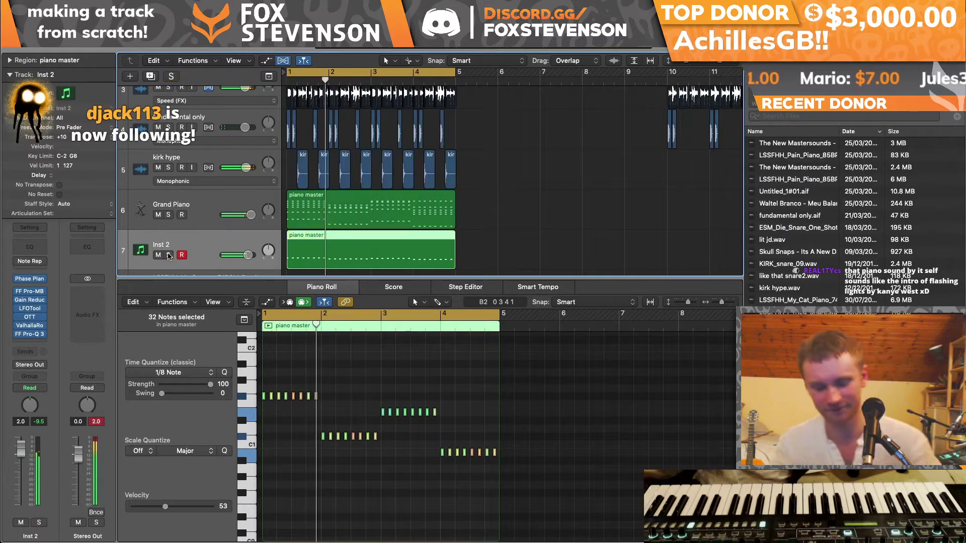
Step: Close the piano roll and lower the Inst 2 track volume to -4.2 dB
{"action": "key", "text": "x"}
{"action": "key", "text": "x"}
{"action": "left_click_drag", "start_coordinate": [233, 357], "coordinate": [225, 357]}
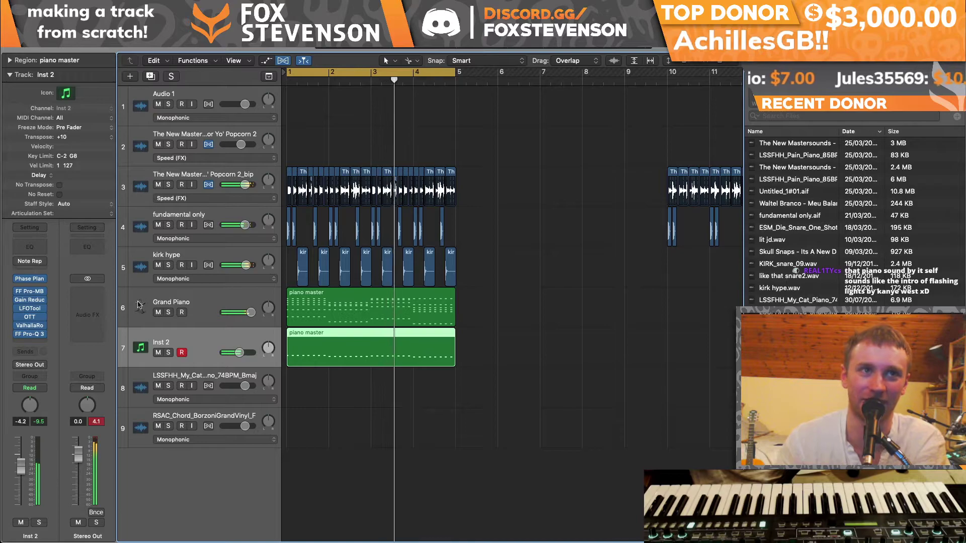
Step: Add a new software instrument track below the last track and browse its Pads and Lead channel strip settings without loading one
{"action": "double_click", "coordinate": [140, 491]}
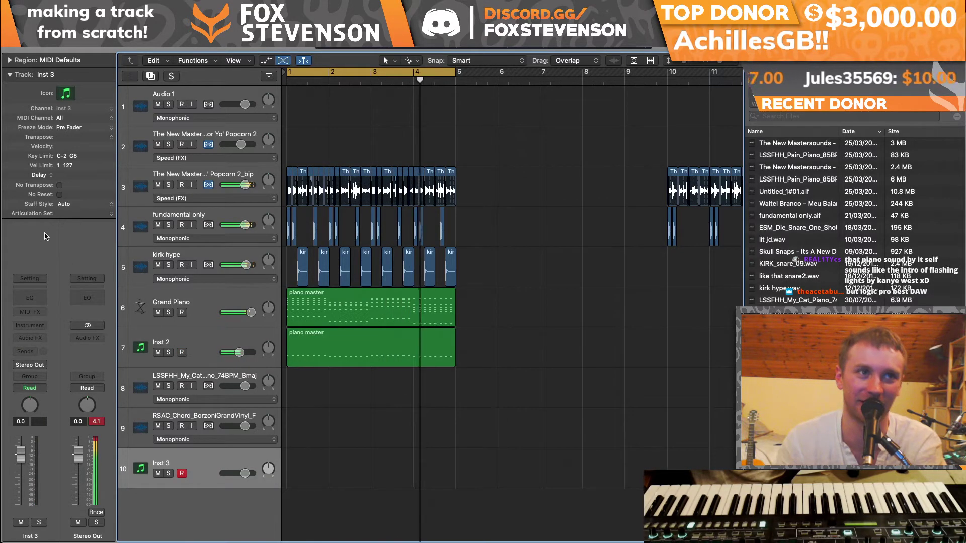
{"action": "left_click", "coordinate": [29, 279]}
{"action": "mouse_move", "coordinate": [71, 447]}
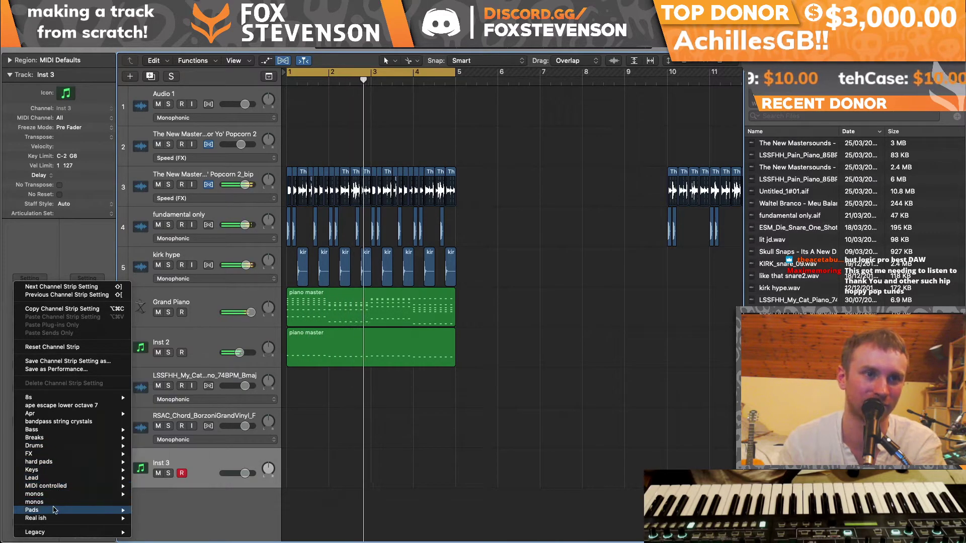
{"action": "mouse_move", "coordinate": [76, 510]}
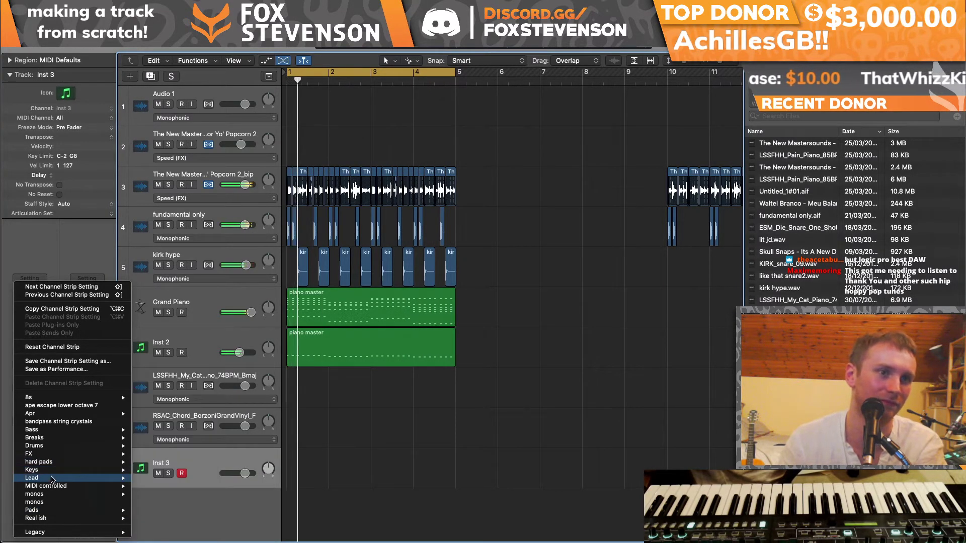
{"action": "mouse_move", "coordinate": [53, 479]}
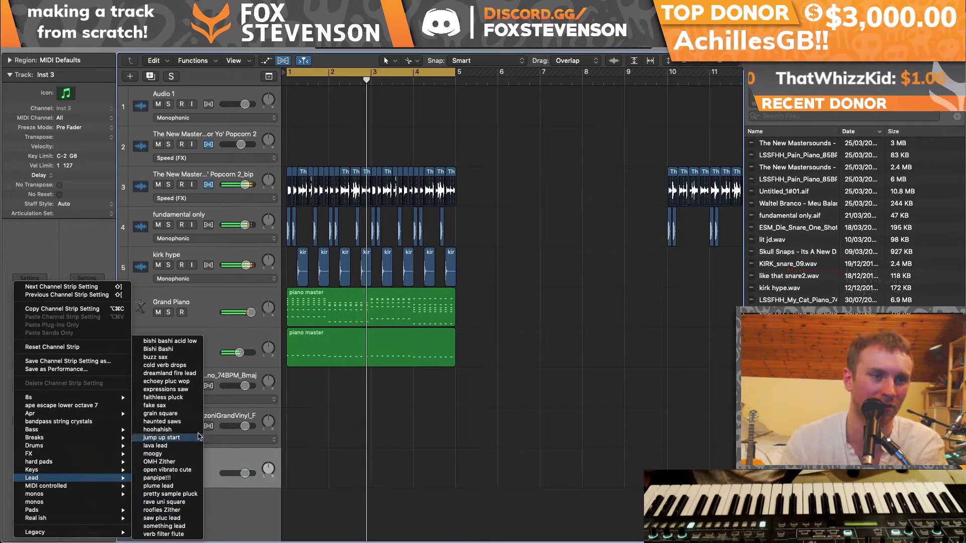
{"action": "left_click", "coordinate": [502, 403]}
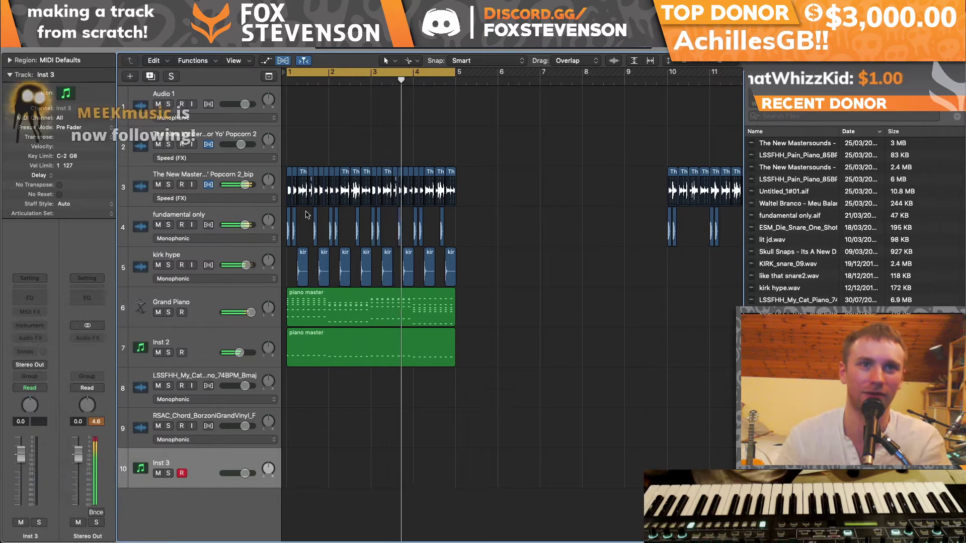
Step: Try the Bass channel strip setting "warm heavy crunk" on the Grand Piano track and undo the change
{"action": "left_click", "coordinate": [213, 304]}
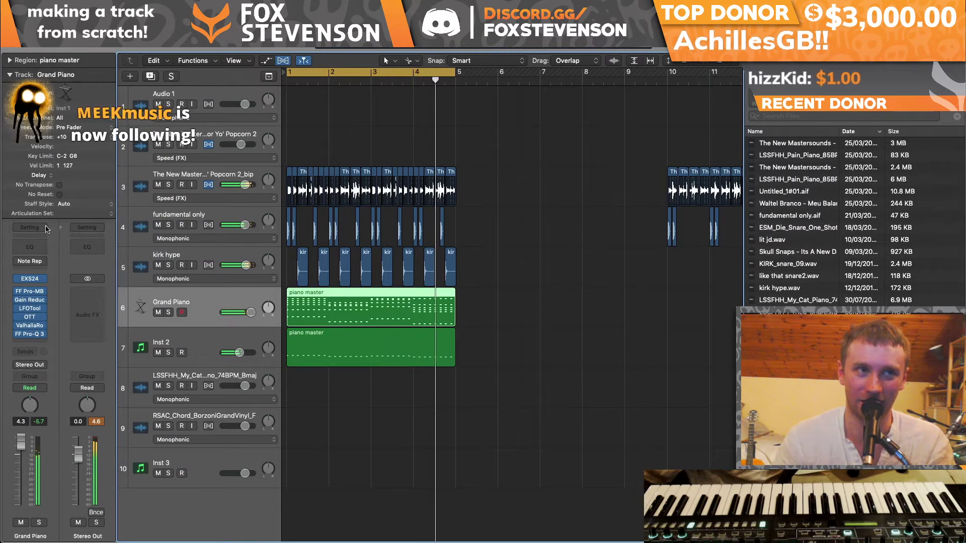
{"action": "left_click", "coordinate": [29, 228]}
{"action": "mouse_move", "coordinate": [68, 424]}
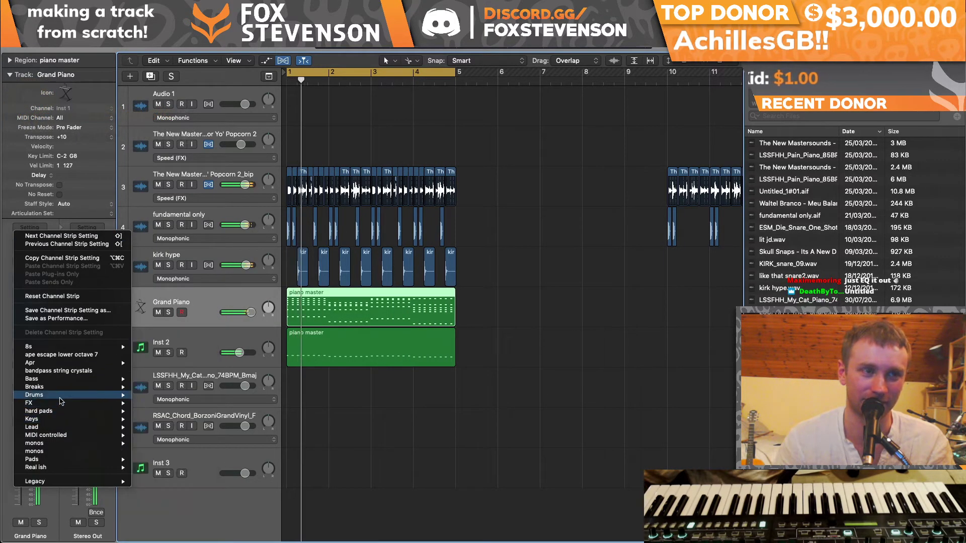
{"action": "mouse_move", "coordinate": [63, 381]}
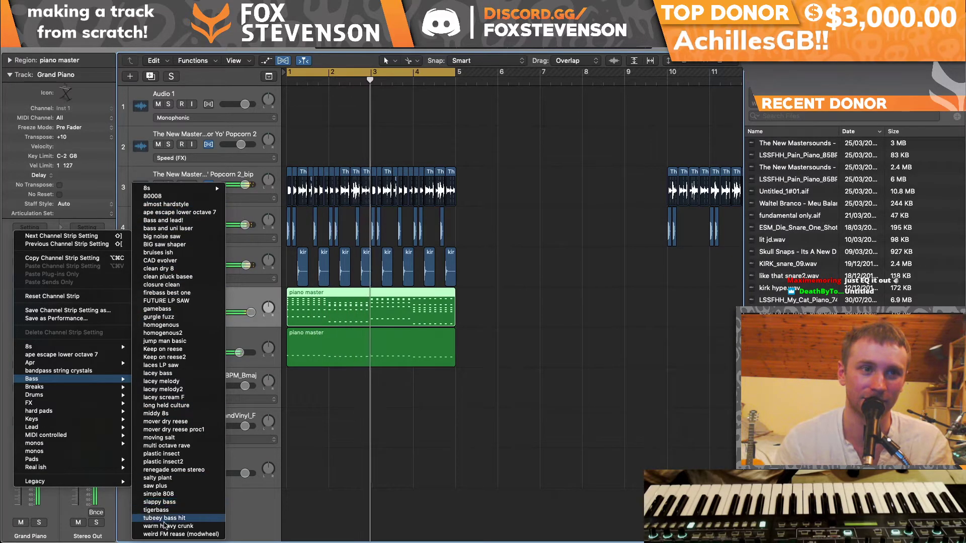
{"action": "mouse_move", "coordinate": [96, 379]}
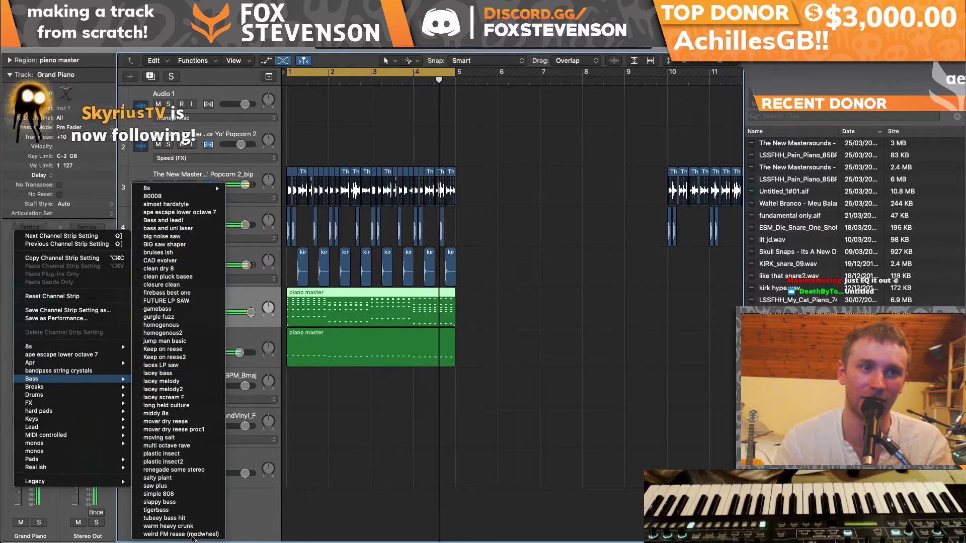
{"action": "left_click", "coordinate": [193, 532]}
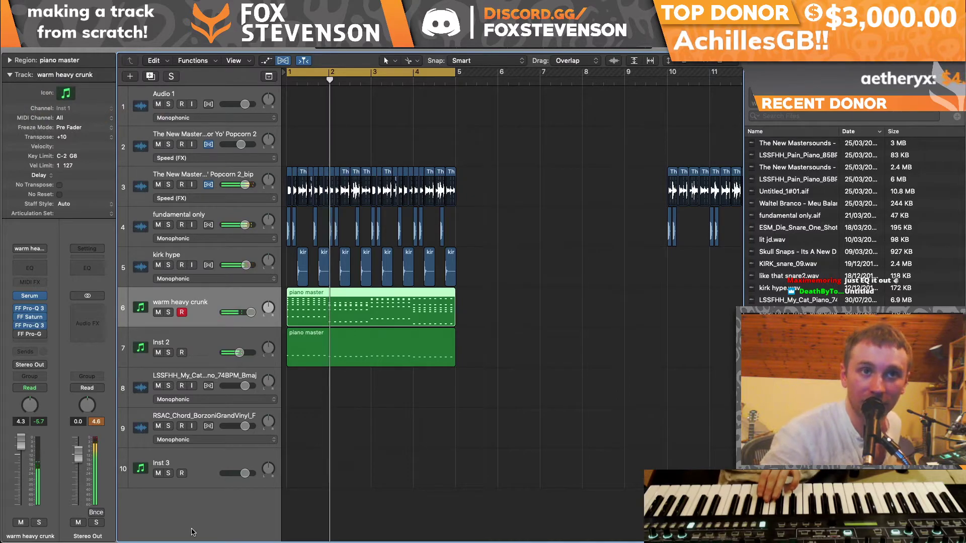
{"action": "key", "text": "super+z"}
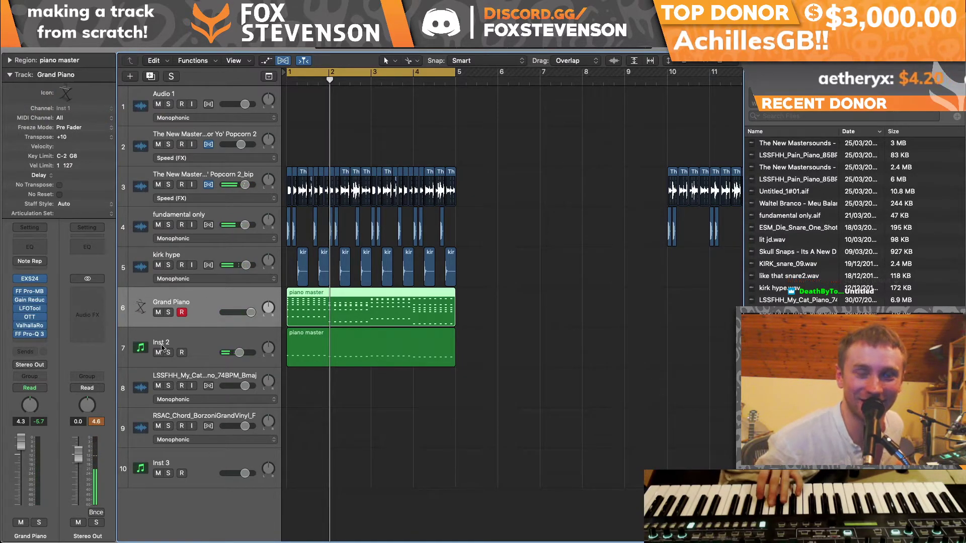
Step: Duplicate the Grand Piano track and load the Bass channel strip setting "warm heavy crunk" on the duplicate
{"action": "key", "text": "super+d"}
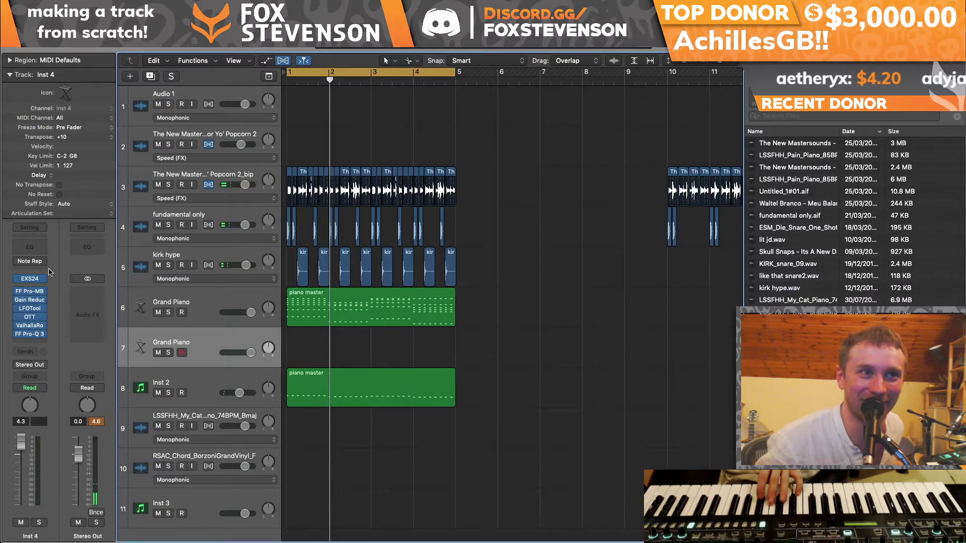
{"action": "left_click", "coordinate": [30, 228]}
{"action": "mouse_move", "coordinate": [68, 381]}
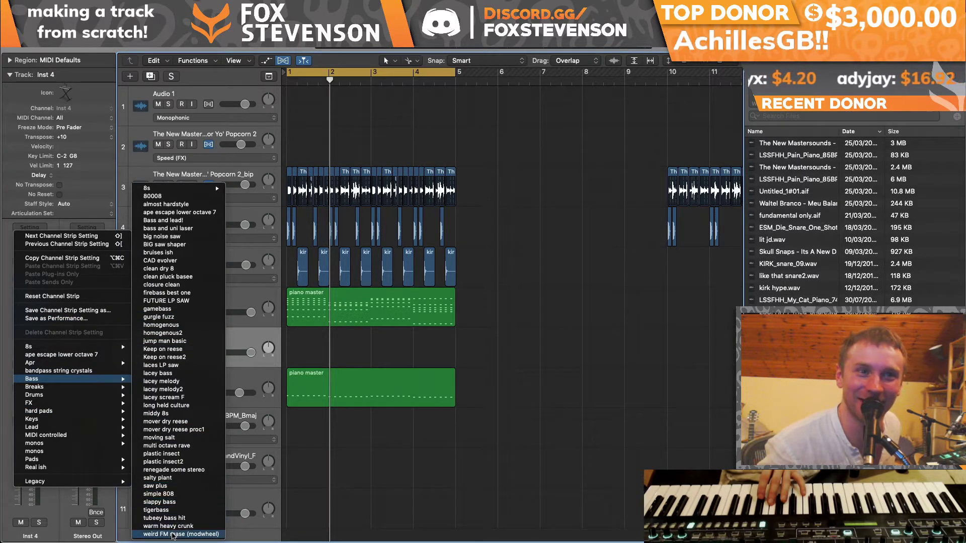
{"action": "left_click", "coordinate": [172, 527]}
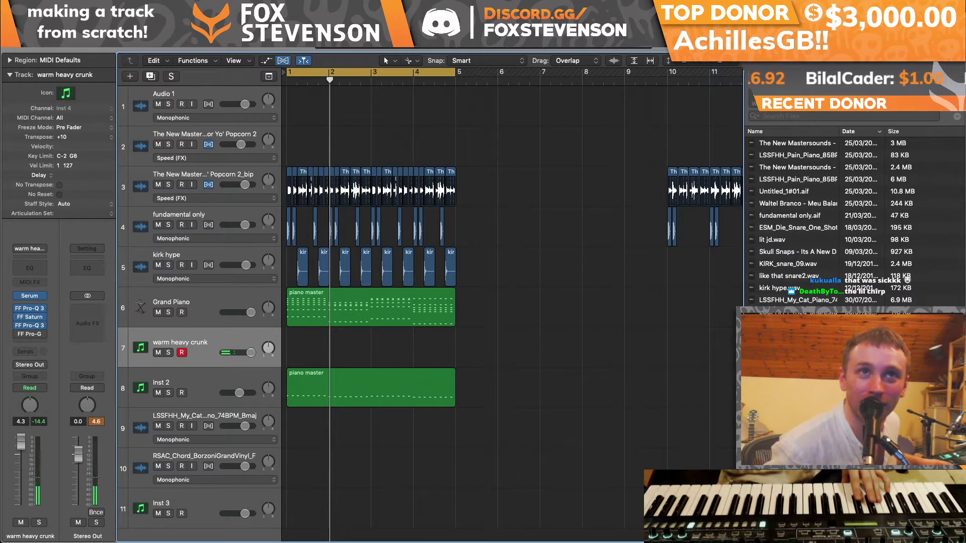
Step: Record a short phrase from the start of the song on the warm heavy crunk track and stop recording within bar 1
{"action": "key", "text": "space"}
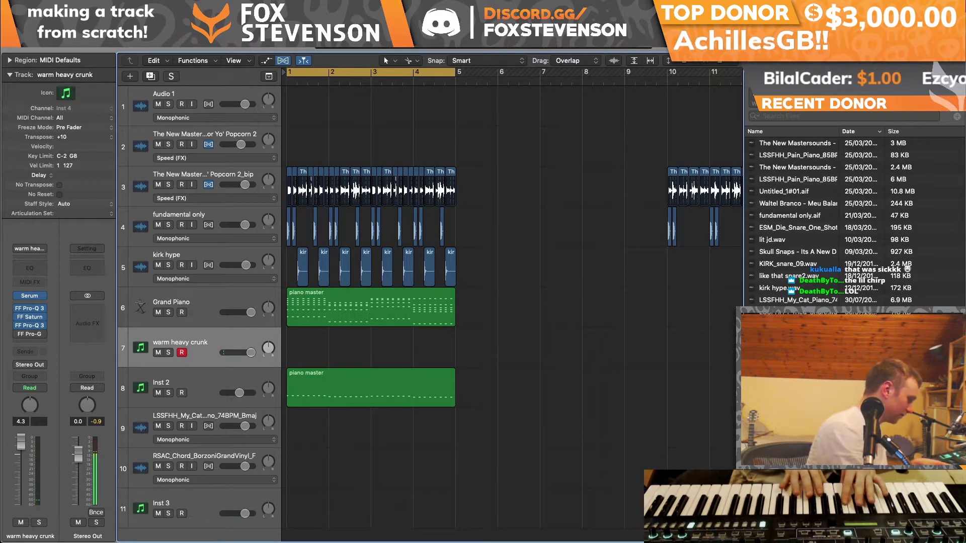
{"action": "key", "text": "r"}
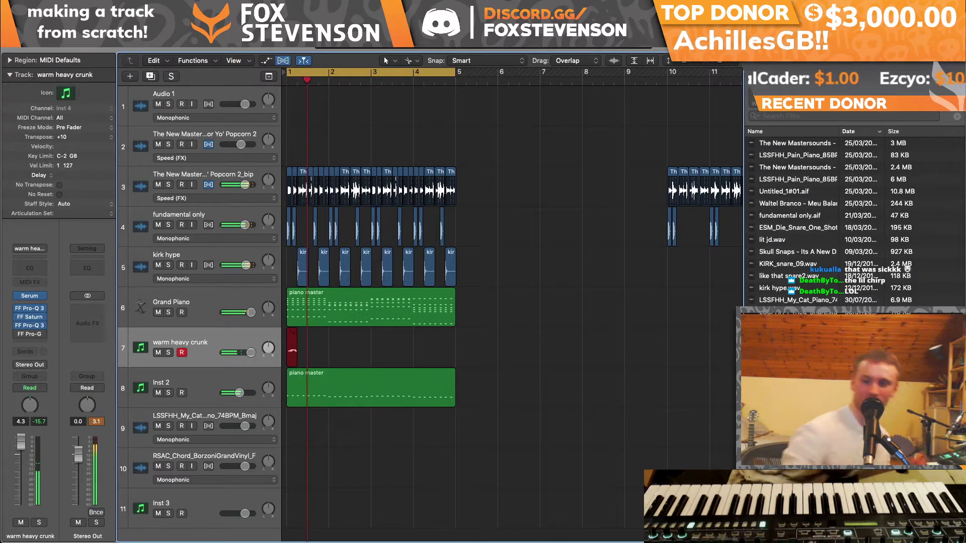
{"action": "key", "text": "space"}
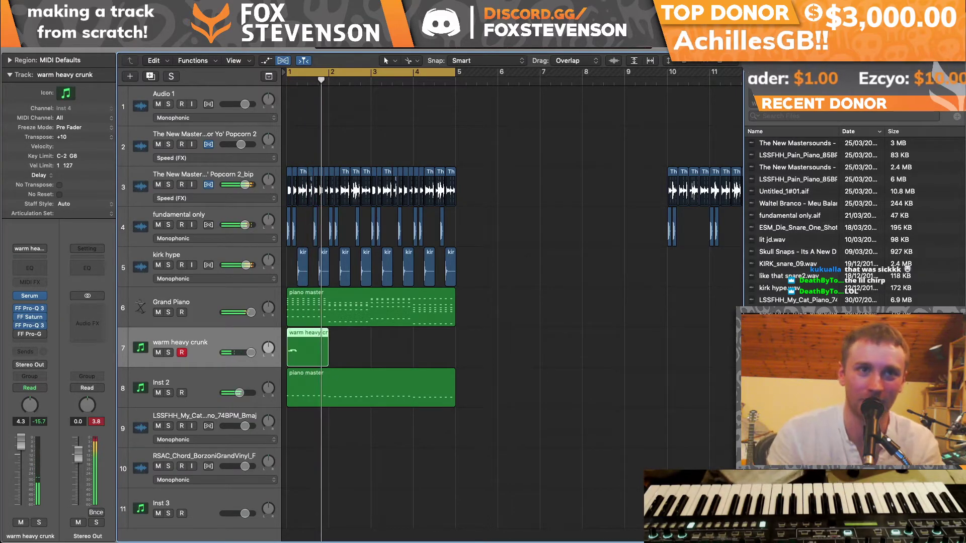
Step: Open the short warm heavy crunk region in the note editor and move its last short note up to F3
{"action": "double_click", "coordinate": [298, 342]}
{"action": "left_click_drag", "start_coordinate": [272, 388], "coordinate": [271, 373]}
{"action": "key", "text": "super+Right"}
{"action": "key", "text": "super+Right"}
{"action": "key", "text": "super+Right"}
{"action": "key", "text": "super+Right"}
{"action": "key", "text": "super+Right"}
{"action": "key", "text": "super+Right"}
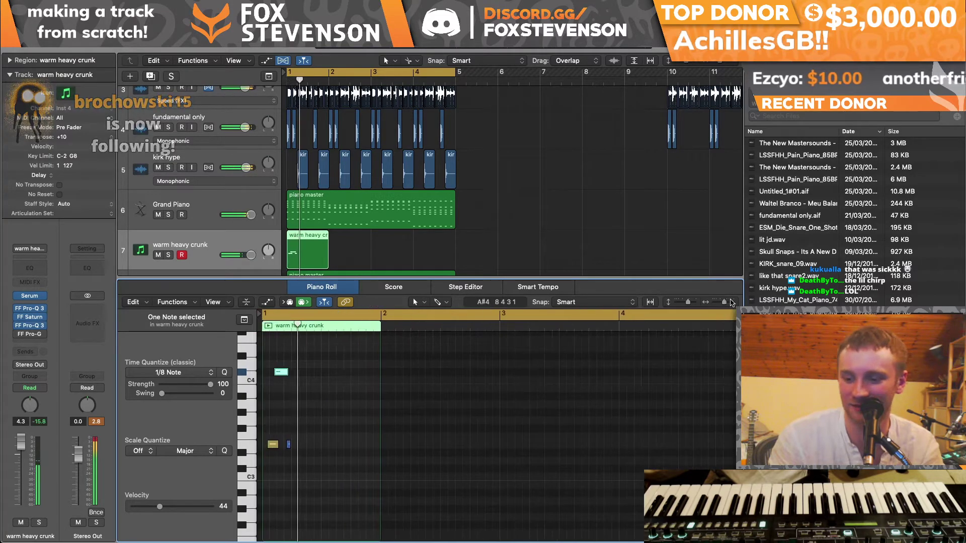
{"action": "scroll", "coordinate": [361, 460], "scroll_direction": "left", "scroll_amount": 2}
{"action": "left_click", "coordinate": [282, 444]}
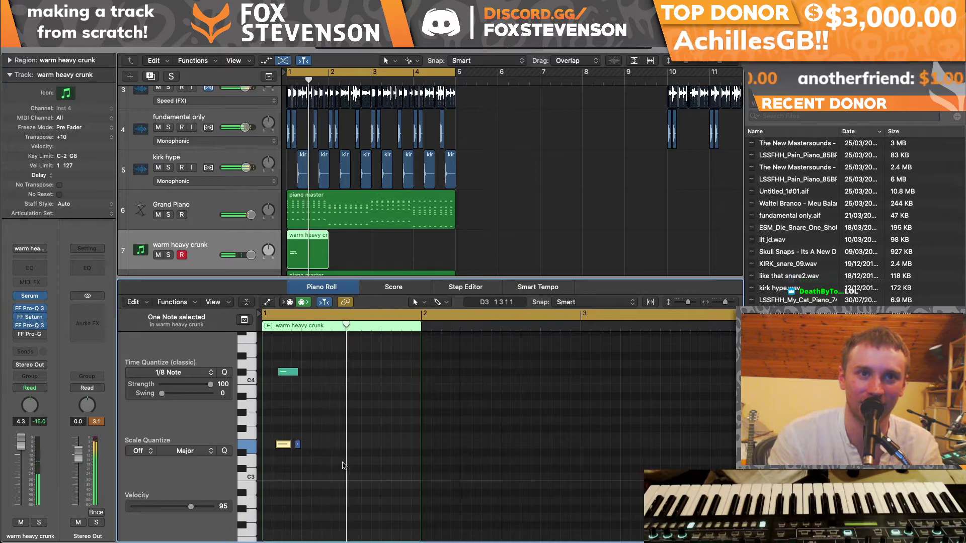
{"action": "left_click", "coordinate": [308, 449]}
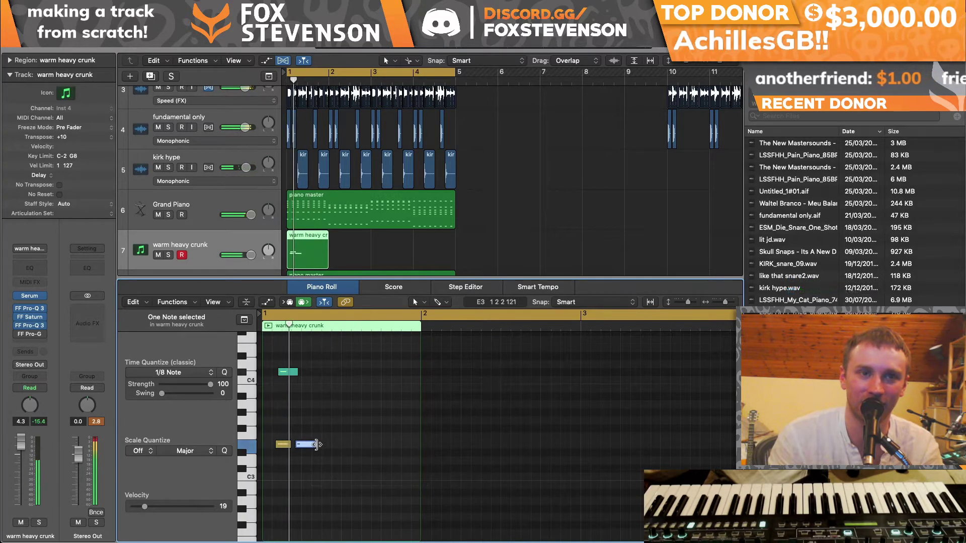
{"action": "left_click_drag", "start_coordinate": [308, 449], "coordinate": [304, 437]}
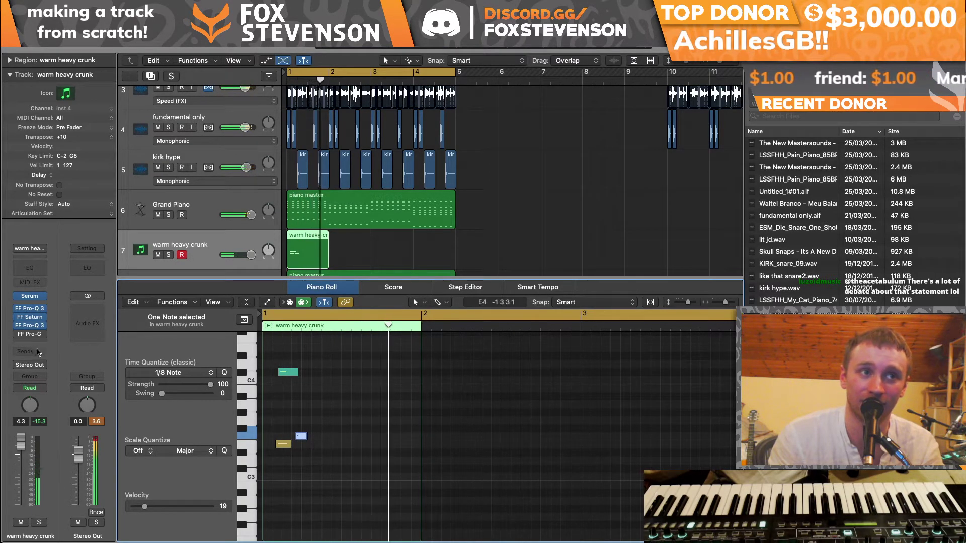
Step: Replace the FF Pro-G plug-in on the warm heavy crunk track with ValhallaRoom and set its reverb decay to 10.48 s
{"action": "left_click_drag", "start_coordinate": [242, 259], "coordinate": [229, 258]}
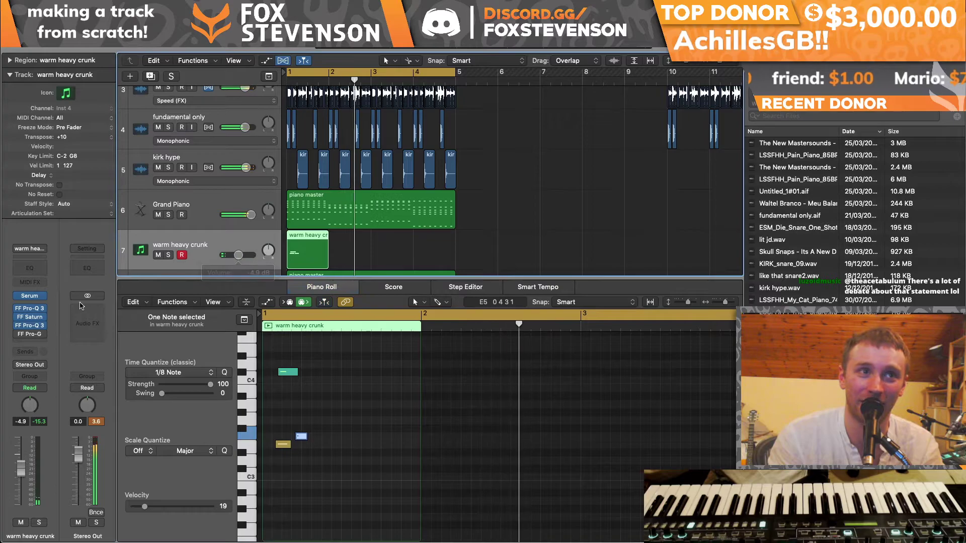
{"action": "left_click", "coordinate": [41, 334]}
{"action": "mouse_move", "coordinate": [80, 378]}
{"action": "left_click", "coordinate": [70, 362]}
{"action": "left_click_drag", "start_coordinate": [21, 468], "coordinate": [21, 483]}
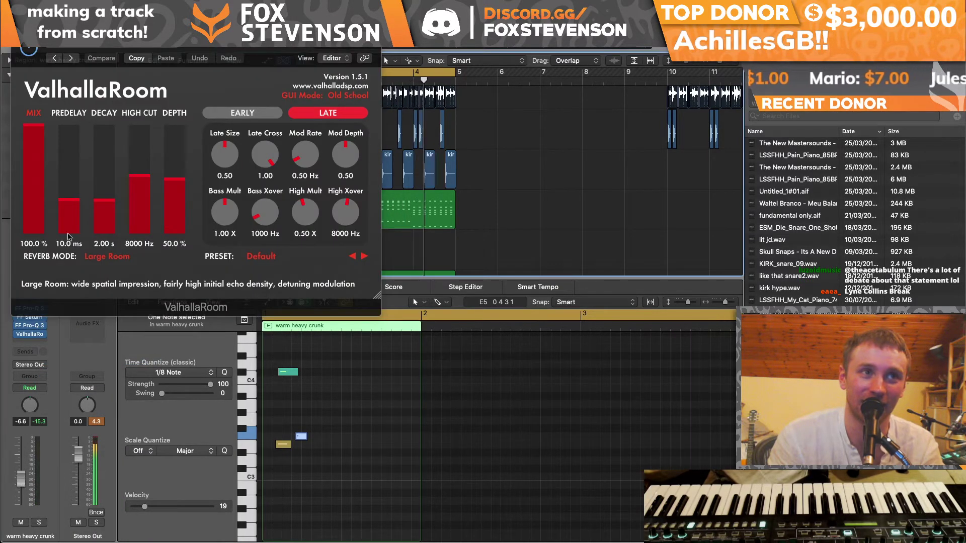
{"action": "left_click_drag", "start_coordinate": [103, 198], "coordinate": [104, 177]}
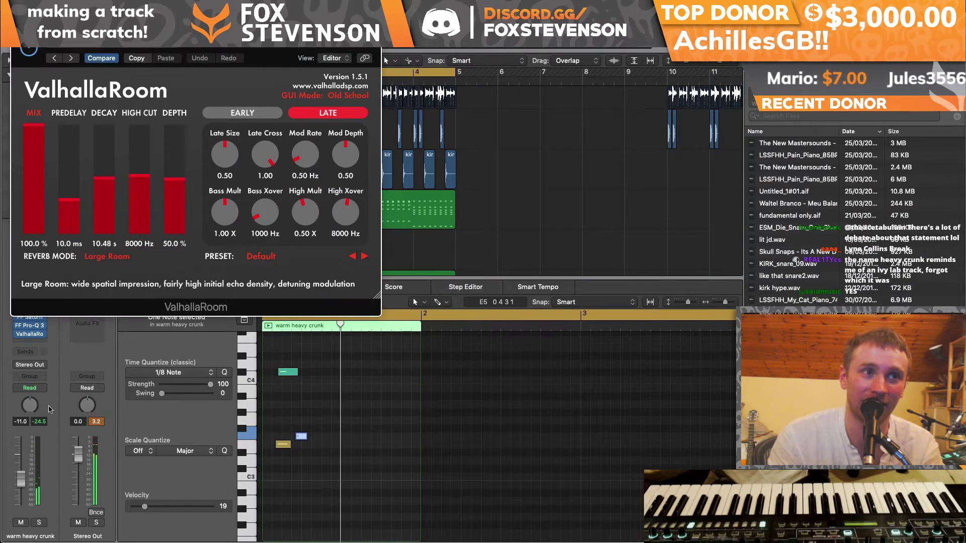
Step: Set the warm heavy crunk track's volume to -3.3 dB and transpose the region's three notes up six semitones
{"action": "left_click", "coordinate": [17, 474]}
{"action": "left_click_drag", "start_coordinate": [359, 354], "coordinate": [284, 398]}
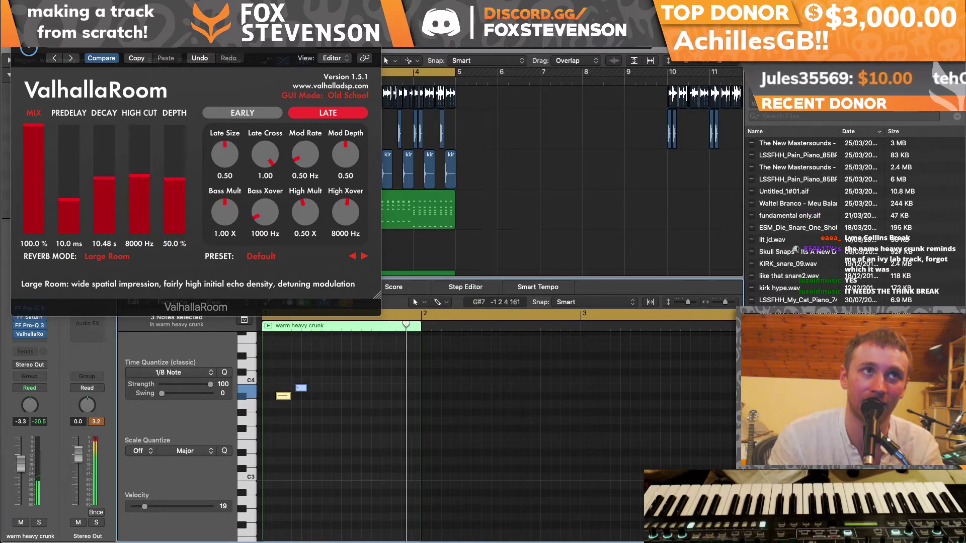
{"action": "left_click", "coordinate": [20, 27]}
Step: Duplicate the warm heavy crunk track, record a four-bar melody on the duplicate and set its volume to 2.6 dB
{"action": "key", "text": "super+d"}
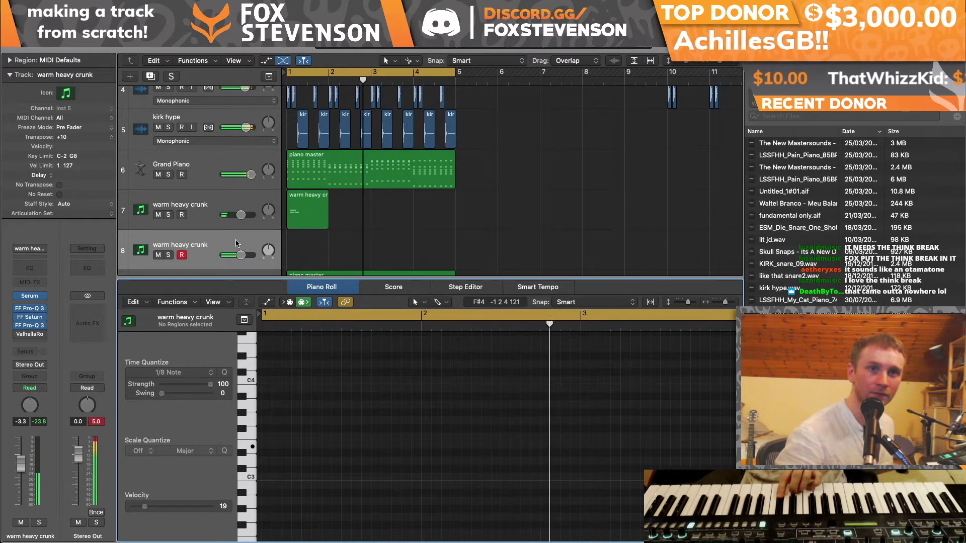
{"action": "left_click_drag", "start_coordinate": [241, 255], "coordinate": [245, 255]}
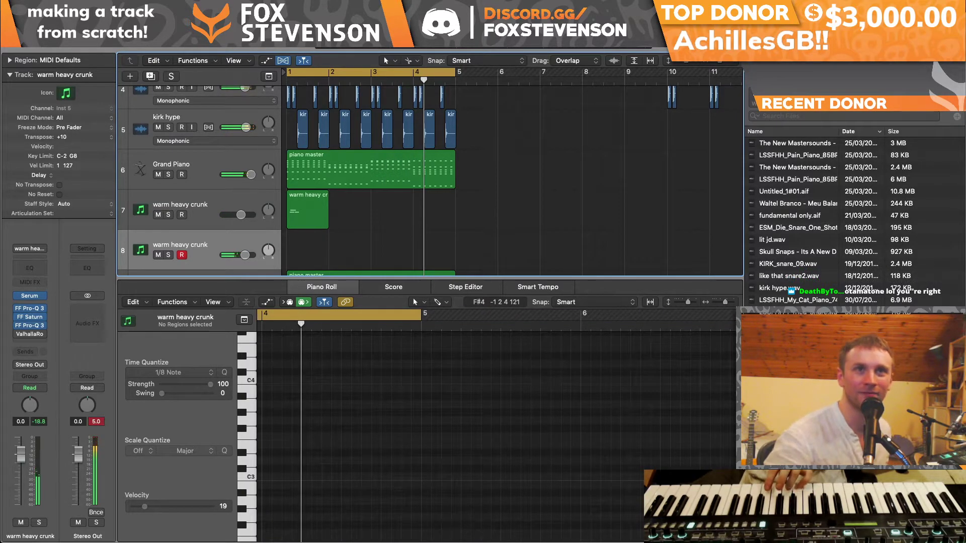
{"action": "key", "text": "space"}
{"action": "left_click_drag", "start_coordinate": [250, 255], "coordinate": [252, 256]}
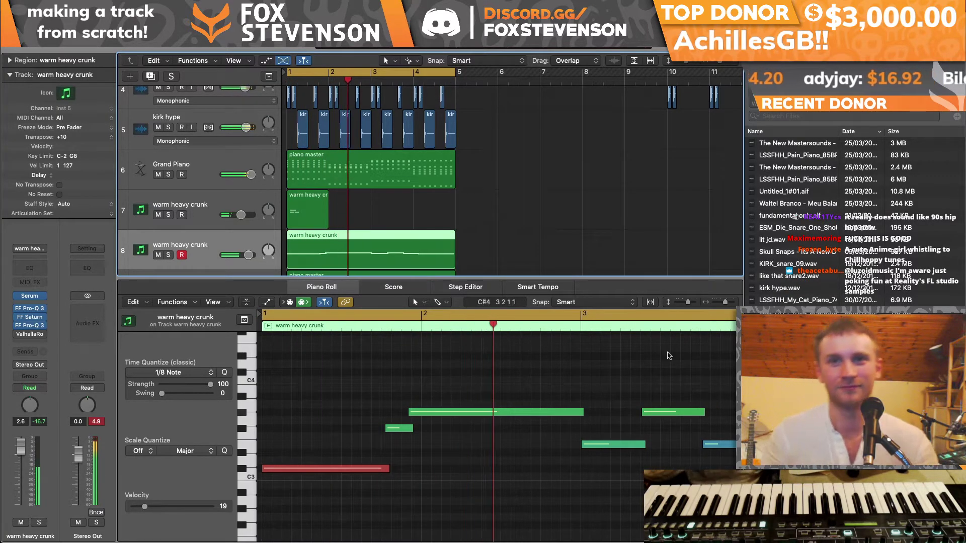
Step: Stop recording, extend the start of the melody's longer last-bar note back to bar 4, and quantize all the notes to 1/8
{"action": "left_click_drag", "start_coordinate": [725, 302], "coordinate": [712, 301]}
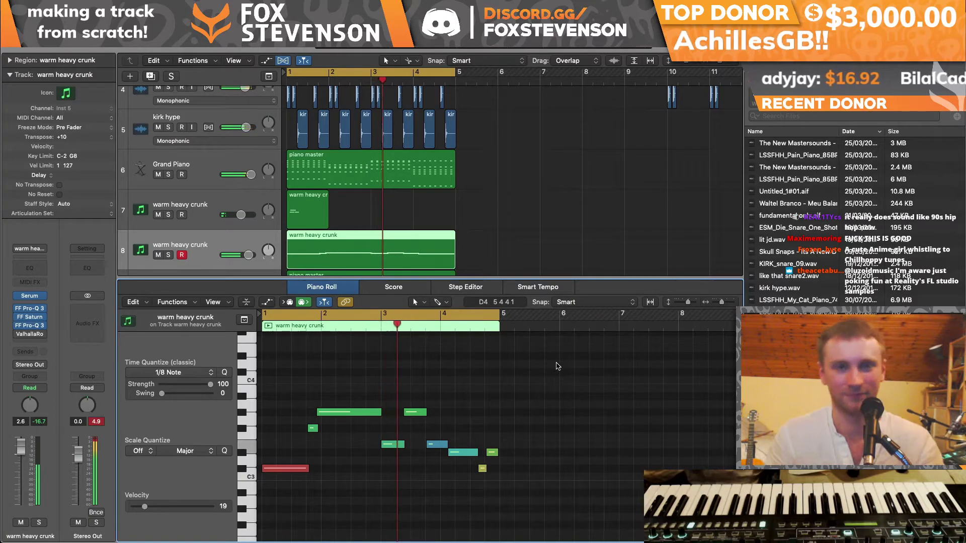
{"action": "left_click_drag", "start_coordinate": [556, 367], "coordinate": [182, 542]}
{"action": "left_click", "coordinate": [390, 497]}
{"action": "key", "text": "space"}
{"action": "left_click_drag", "start_coordinate": [450, 454], "coordinate": [439, 456]}
{"action": "key", "text": "space"}
{"action": "left_click_drag", "start_coordinate": [560, 359], "coordinate": [259, 480]}
{"action": "left_click", "coordinate": [224, 373]}
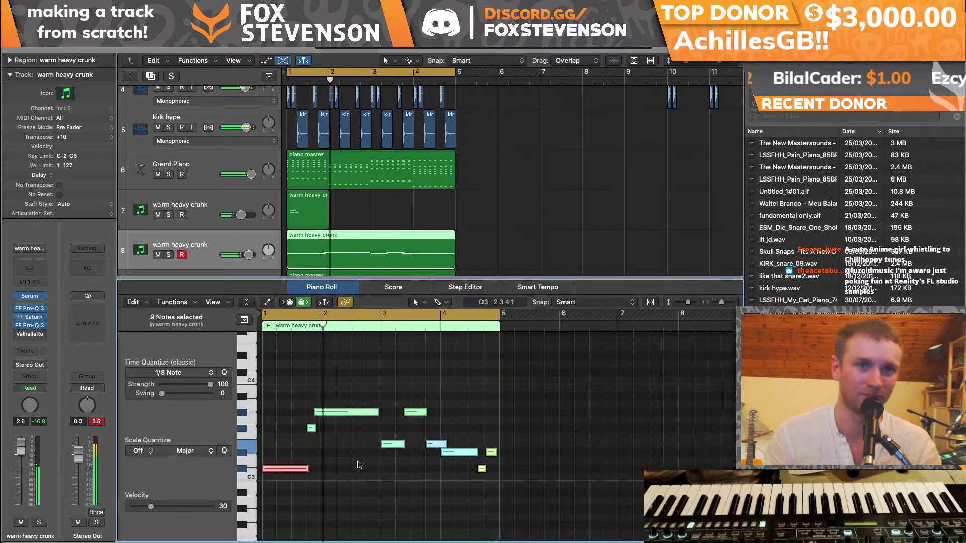
Step: Inspect the Serum voicing and portamento settings on the melody track
{"action": "left_click", "coordinate": [340, 456]}
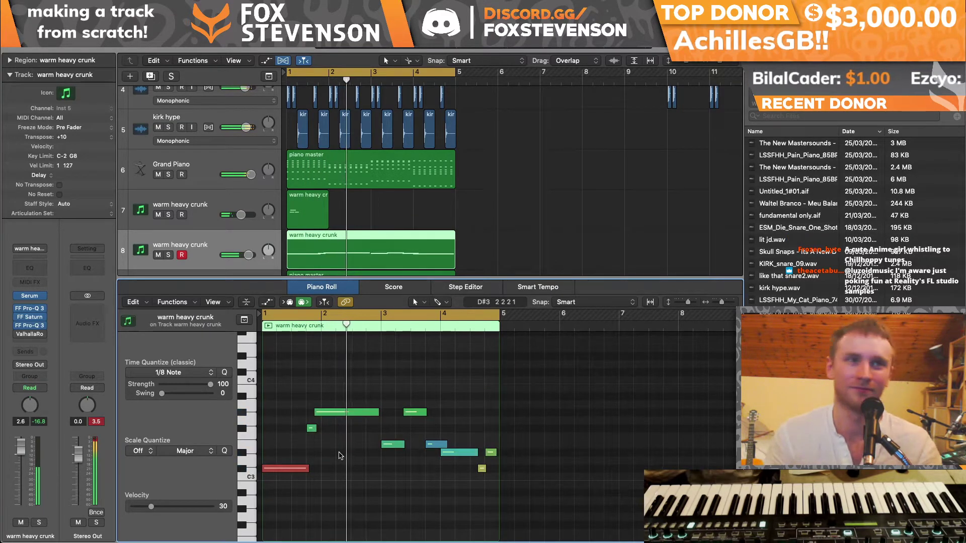
{"action": "left_click", "coordinate": [29, 296]}
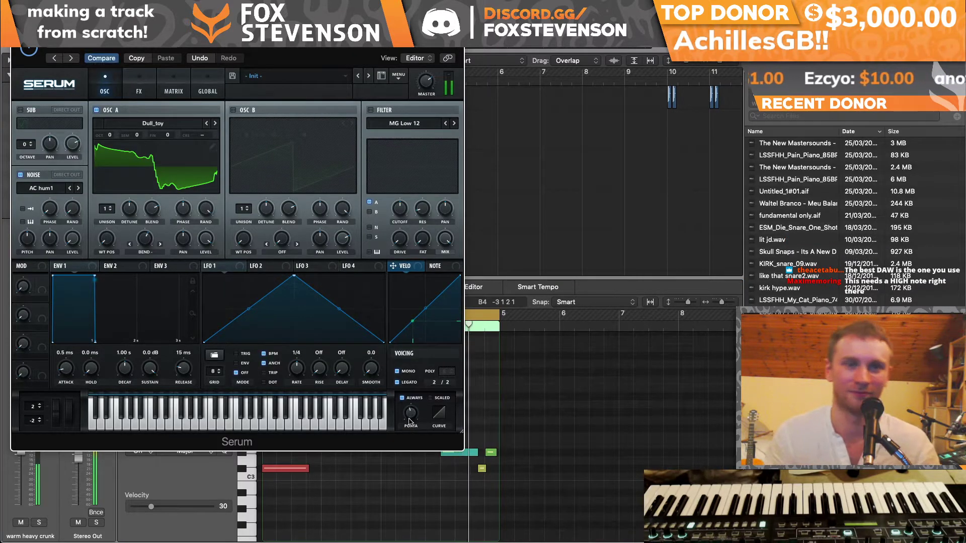
{"action": "key", "text": "super+w"}
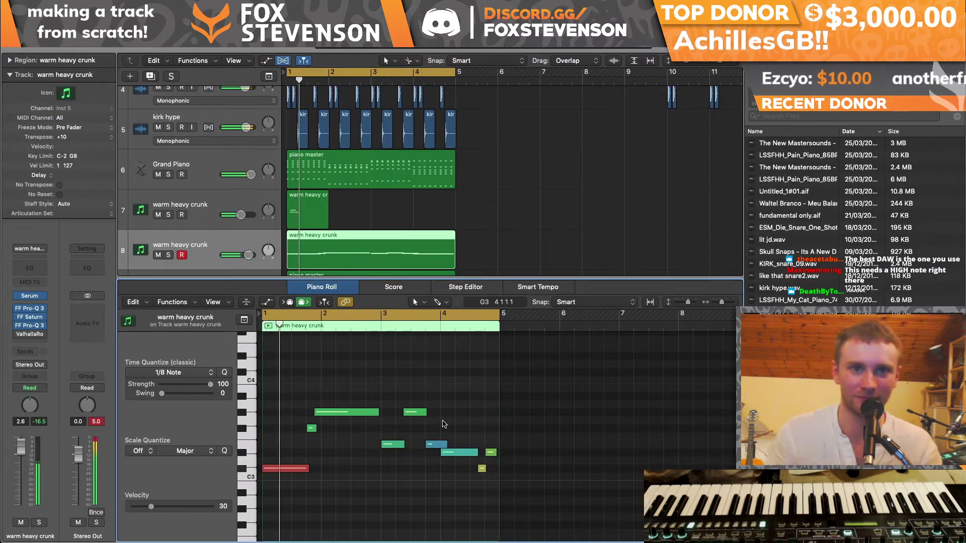
Step: Shorten the melody note at bar 4, raise the following short note to F#3 and lengthen it, and extend the last note past bar 5
{"action": "left_click", "coordinate": [473, 453]}
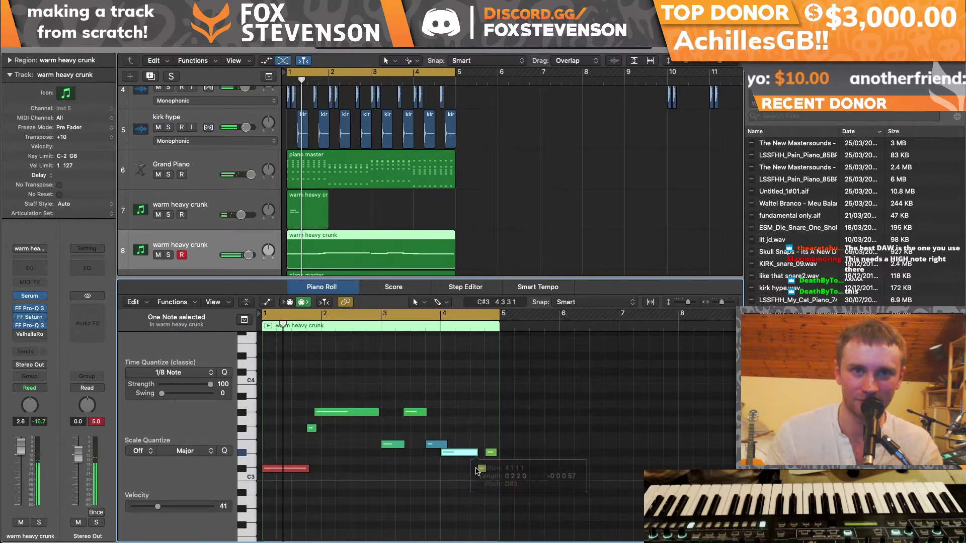
{"action": "left_click_drag", "start_coordinate": [473, 476], "coordinate": [394, 402]}
{"action": "left_click_drag", "start_coordinate": [395, 445], "coordinate": [453, 456]}
{"action": "left_click_drag", "start_coordinate": [471, 421], "coordinate": [501, 452]}
{"action": "key", "text": "space"}
{"action": "left_click", "coordinate": [508, 456]}
{"action": "left_click", "coordinate": [502, 452]}
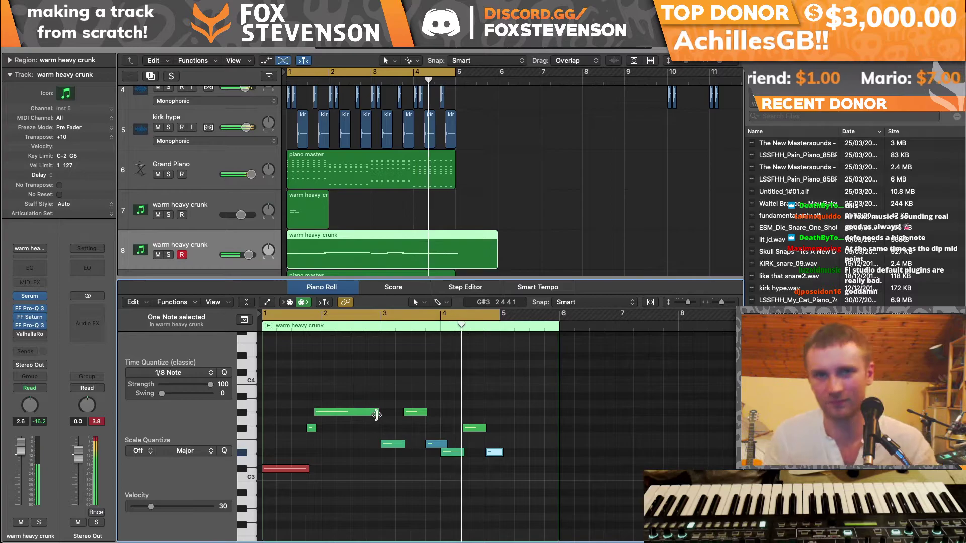
Step: Duplicate the melody's warm heavy crunk track and reset the duplicate's transpose to none
{"action": "mouse_move", "coordinate": [377, 415]}
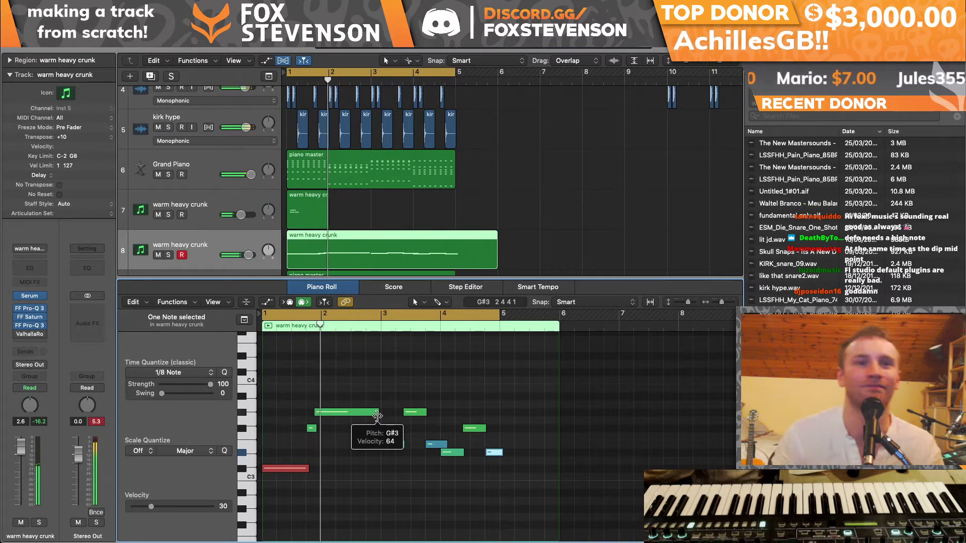
{"action": "left_click", "coordinate": [376, 416]}
{"action": "key", "text": "x"}
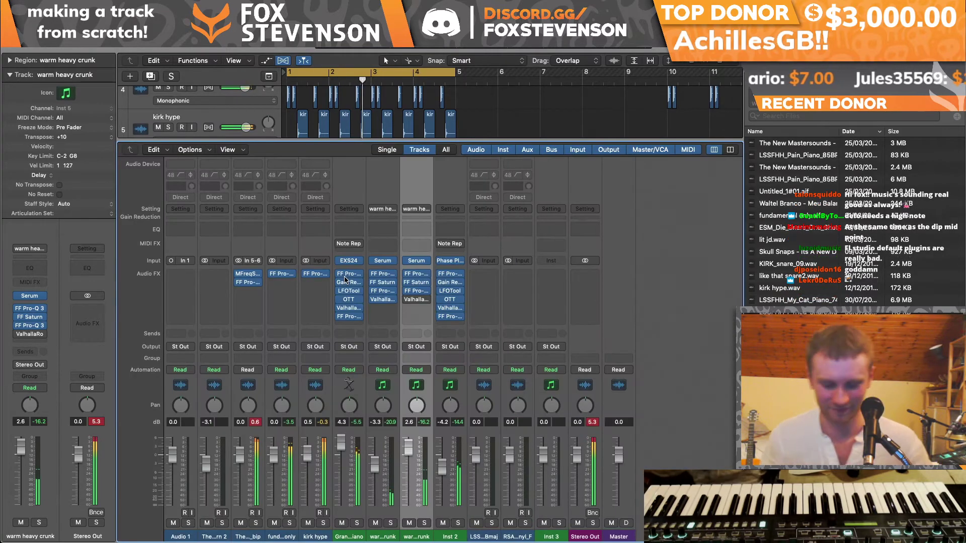
{"action": "key", "text": "super+d"}
{"action": "key", "text": "x"}
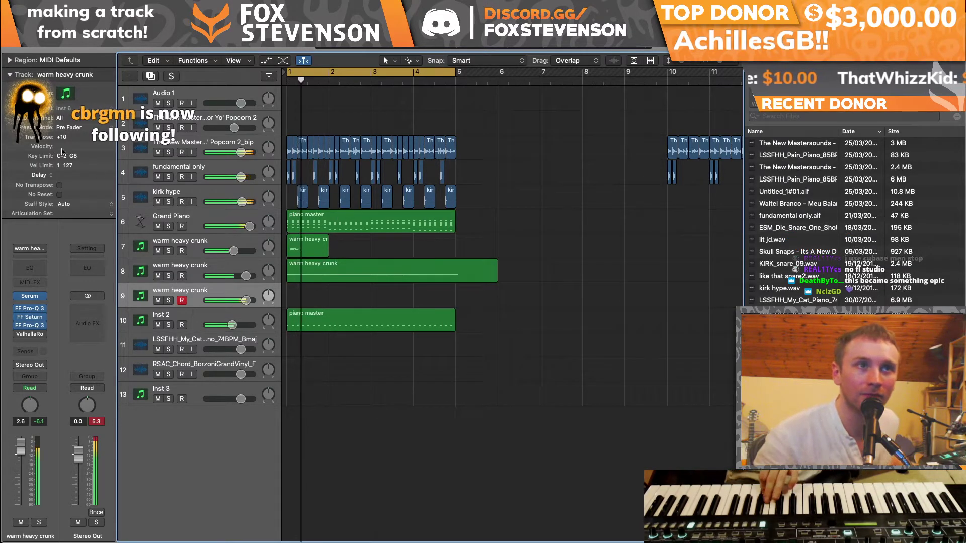
{"action": "left_click", "coordinate": [107, 139]}
{"action": "left_click", "coordinate": [90, 146]}
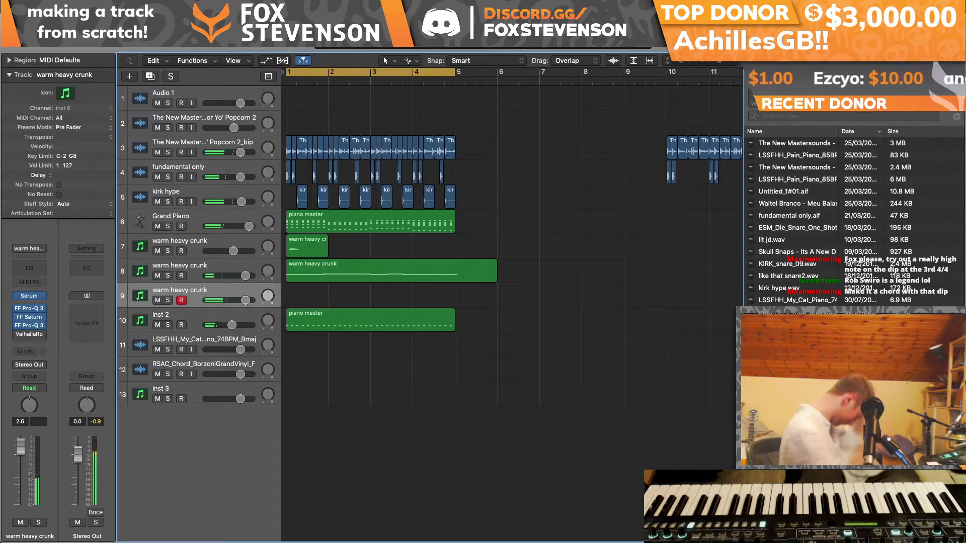
Step: Record a four-bar low bass line from bar 1 on the new warm heavy crunk track
{"action": "key", "text": "r"}
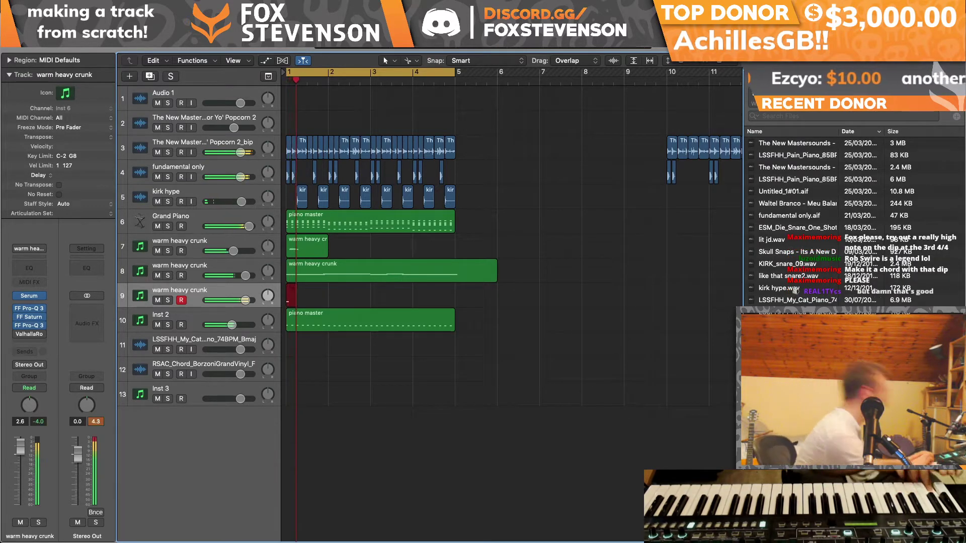
{"action": "key", "text": "space"}
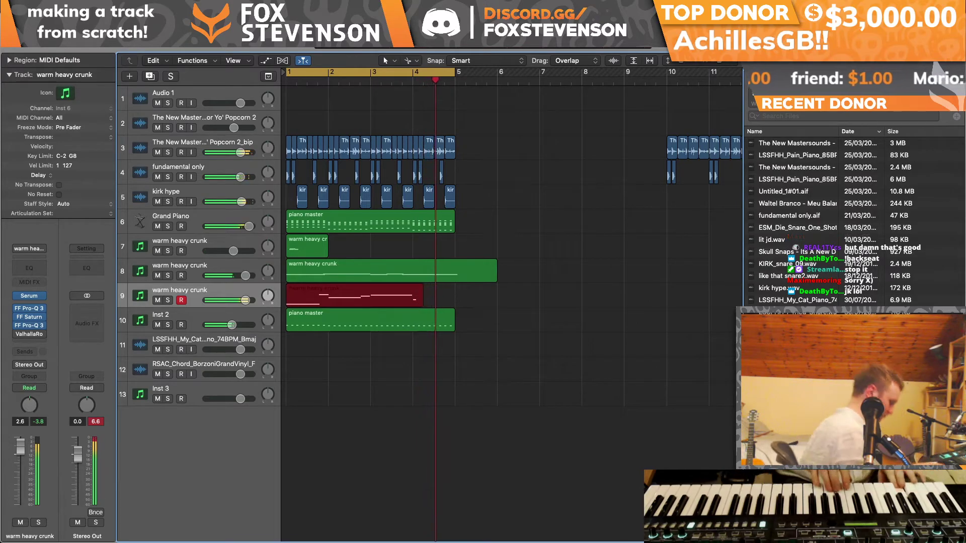
{"action": "key", "text": "space"}
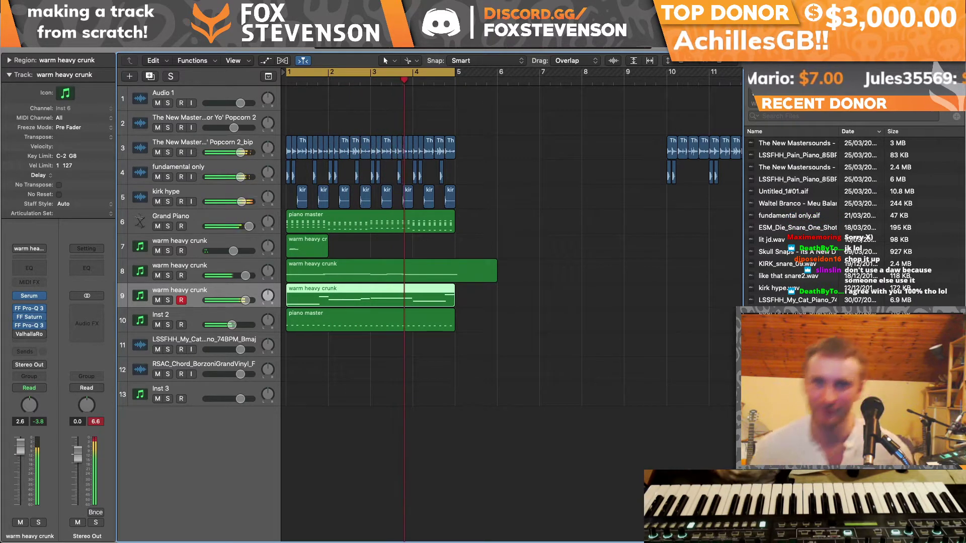
Step: Stop recording, lengthen the short bass note just before bar 3, and quantize all the bass notes to 1/8
{"action": "key", "text": "p"}
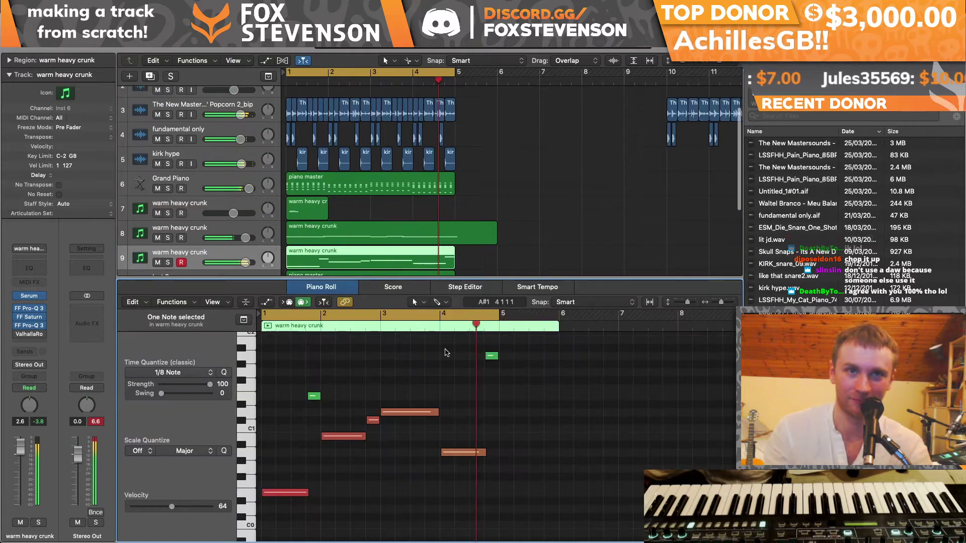
{"action": "left_click_drag", "start_coordinate": [377, 424], "coordinate": [393, 424]}
{"action": "key", "text": "space"}
{"action": "key", "text": "space"}
{"action": "left_click_drag", "start_coordinate": [514, 345], "coordinate": [259, 501]}
{"action": "left_click", "coordinate": [225, 373]}
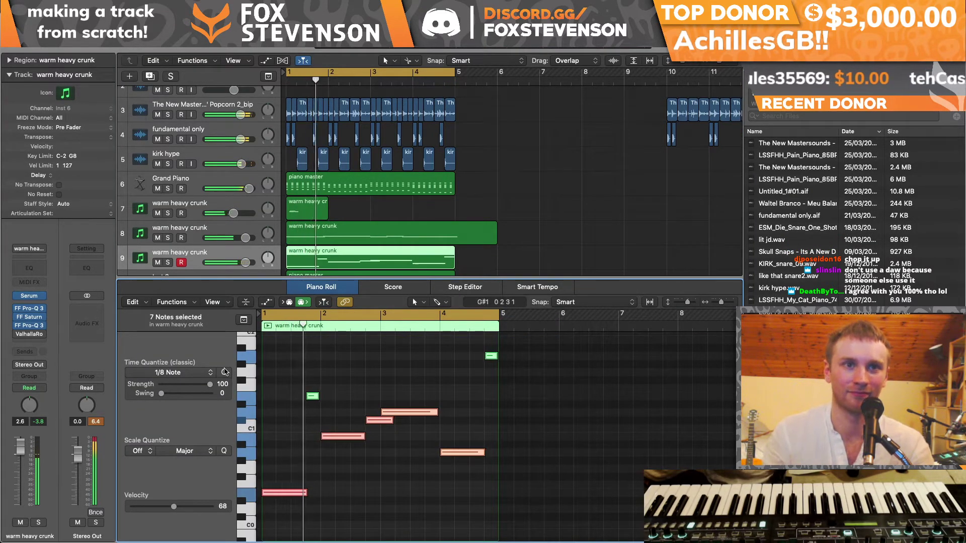
Step: Lengthen the short bass note before bar 2 and extend the bar 3 note slightly past bar 4
{"action": "left_click", "coordinate": [316, 399]}
{"action": "left_click_drag", "start_coordinate": [315, 399], "coordinate": [328, 397]}
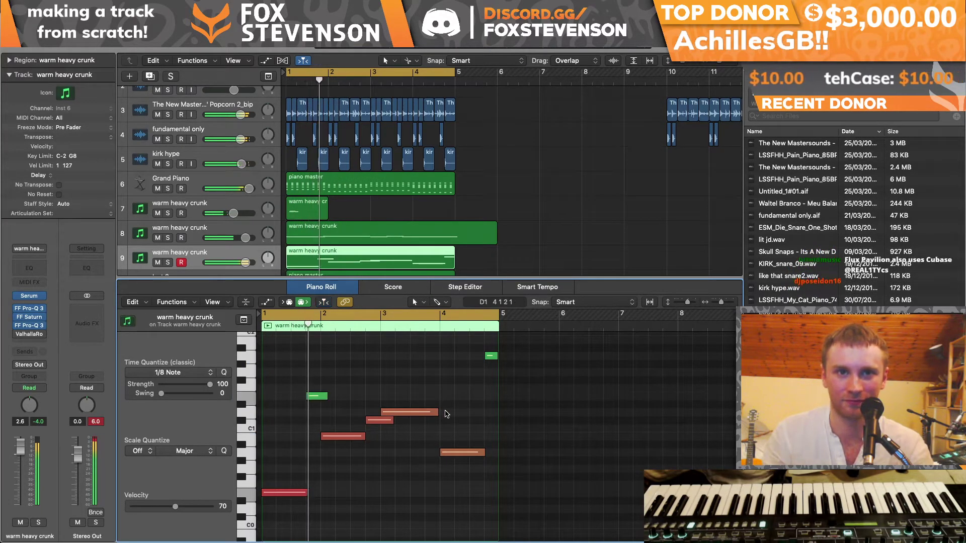
{"action": "left_click_drag", "start_coordinate": [438, 412], "coordinate": [446, 413]}
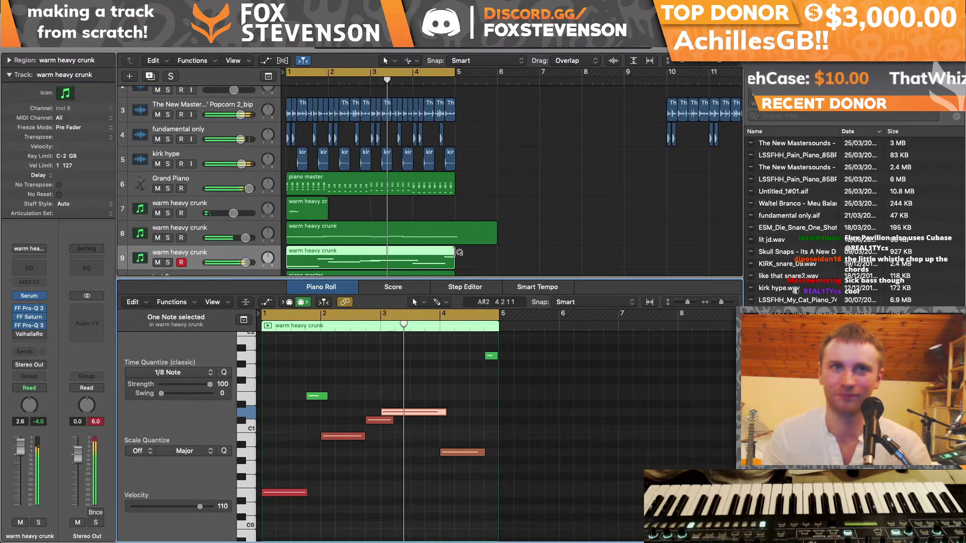
Step: Copy all the regions of bars 1 to 4 so they repeat from bar 5, and move the cycle range to bars 5 to 9
{"action": "key", "text": "p"}
{"action": "key", "text": "super+a"}
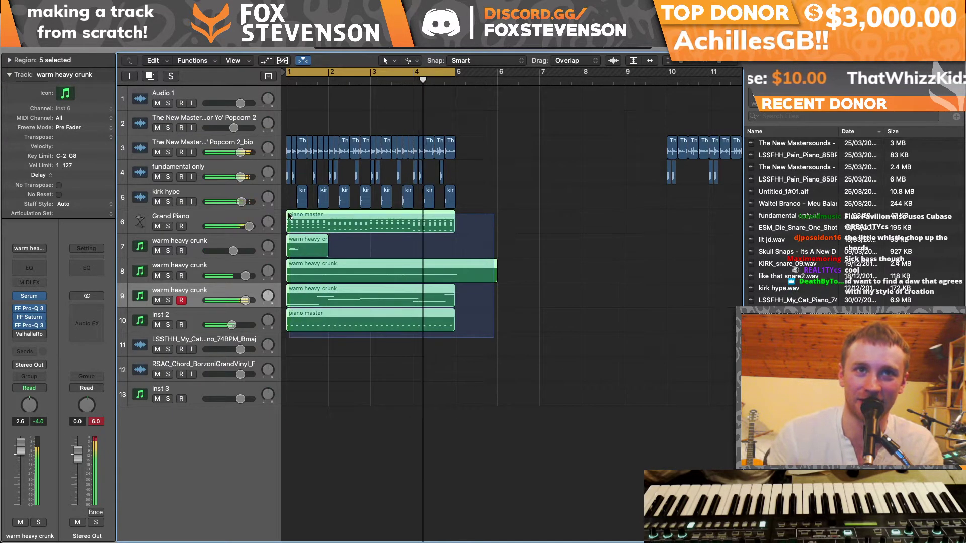
{"action": "left_click_drag", "start_coordinate": [304, 221], "coordinate": [473, 227]}
{"action": "left_click", "coordinate": [443, 250]}
{"action": "left_click_drag", "start_coordinate": [448, 270], "coordinate": [626, 77]}
Step: Open the copied piano master region at bar 5 and lower the lowest repeated notes in bar 6 to A#1
{"action": "double_click", "coordinate": [496, 233]}
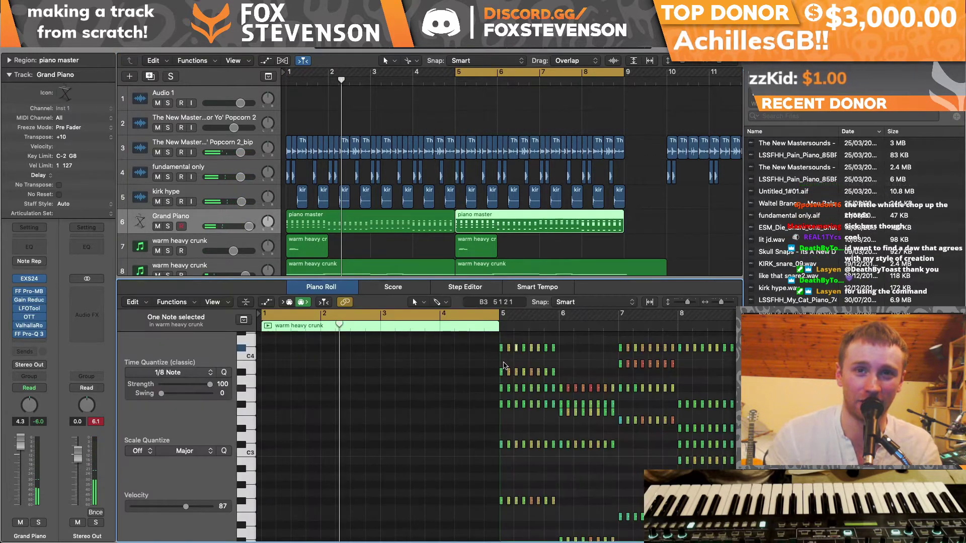
{"action": "left_click_drag", "start_coordinate": [504, 489], "coordinate": [437, 453]}
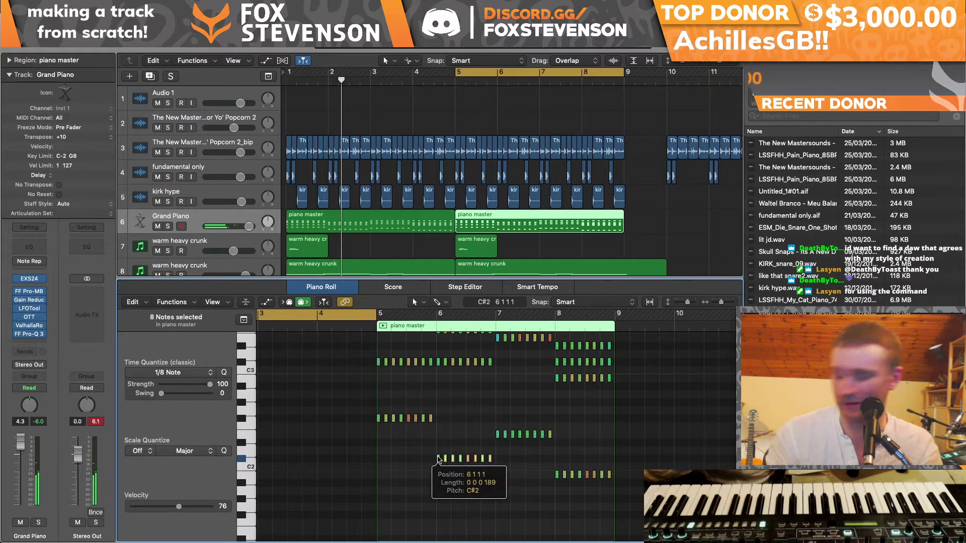
{"action": "left_click_drag", "start_coordinate": [438, 460], "coordinate": [438, 484]}
{"action": "left_click_drag", "start_coordinate": [512, 382], "coordinate": [436, 360]}
{"action": "scroll", "coordinate": [440, 366], "scroll_direction": "up", "scroll_amount": 3}
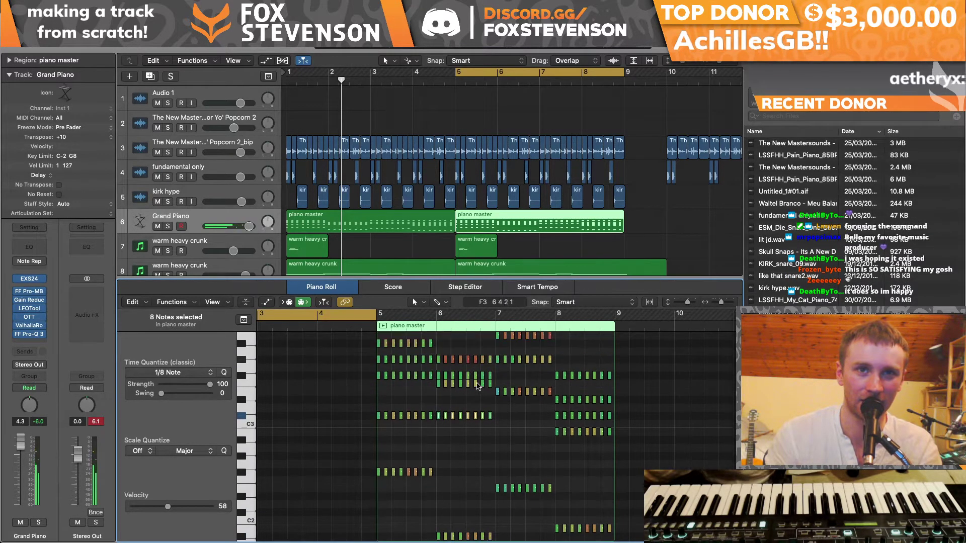
Step: Delete the repeated F#3 notes in bar 6 of the copied piano master region
{"action": "left_click", "coordinate": [443, 377]}
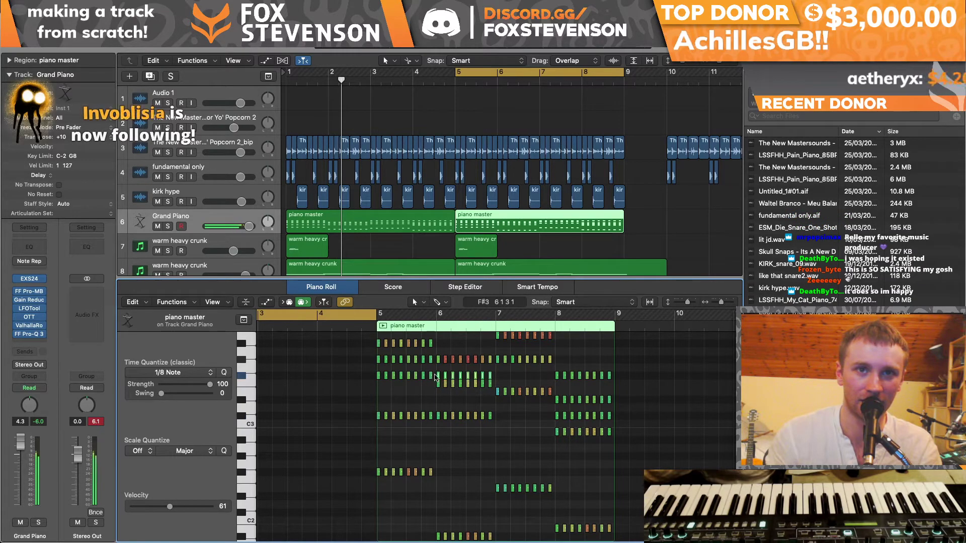
{"action": "key", "text": "BackSpace"}
{"action": "scroll", "coordinate": [435, 378], "scroll_direction": "up", "scroll_amount": 2}
{"action": "left_click_drag", "start_coordinate": [435, 377], "coordinate": [489, 369]}
{"action": "scroll", "coordinate": [489, 368], "scroll_direction": "up", "scroll_amount": 4}
{"action": "scroll", "coordinate": [489, 367], "scroll_direction": "down", "scroll_amount": 5}
{"action": "scroll", "coordinate": [489, 370], "scroll_direction": "right", "scroll_amount": 2}
{"action": "scroll", "coordinate": [498, 425], "scroll_direction": "down", "scroll_amount": 3}
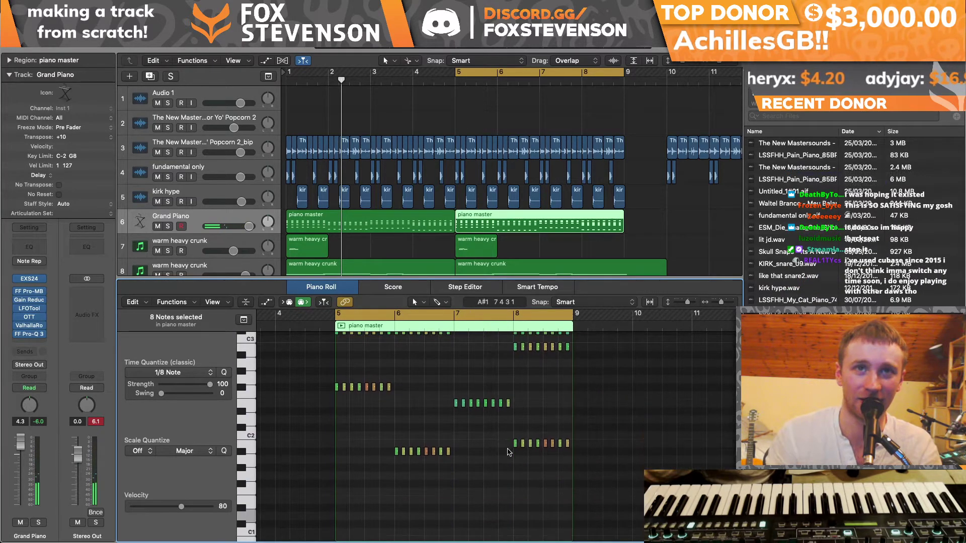
Step: Lower the lowest repeated notes in bar 7 of the copied piano master region to C#2
{"action": "left_click_drag", "start_coordinate": [448, 412], "coordinate": [530, 401]}
{"action": "left_click_drag", "start_coordinate": [455, 403], "coordinate": [455, 428]}
{"action": "scroll", "coordinate": [455, 427], "scroll_direction": "up", "scroll_amount": 5}
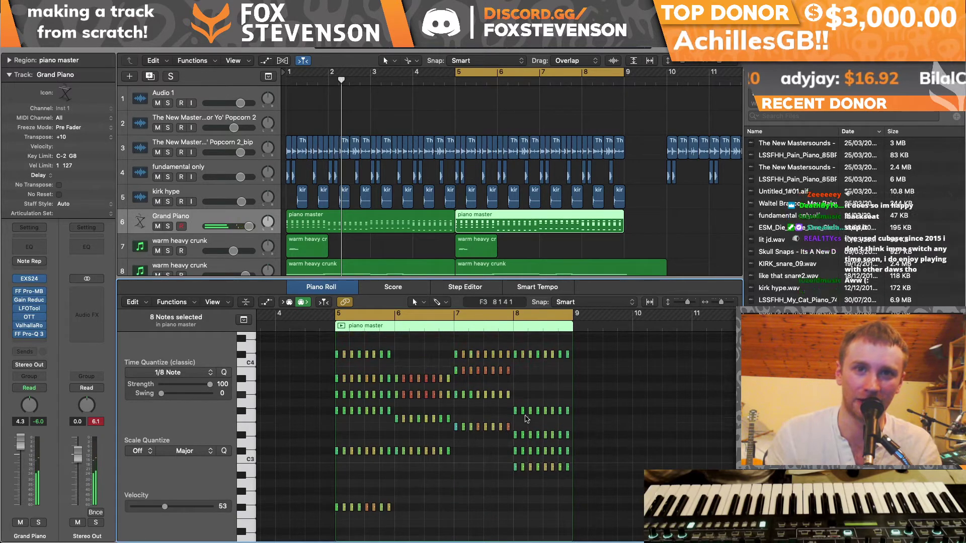
{"action": "key", "text": "x"}
{"action": "key", "text": "x"}
Step: In the copied warm heavy crunk bass region on track 9, lower the bar 6 notes to G#0 and A0 and the bar 7 note to B0
{"action": "left_click", "coordinate": [520, 266]}
{"action": "double_click", "coordinate": [521, 266]}
{"action": "left_click", "coordinate": [409, 463]}
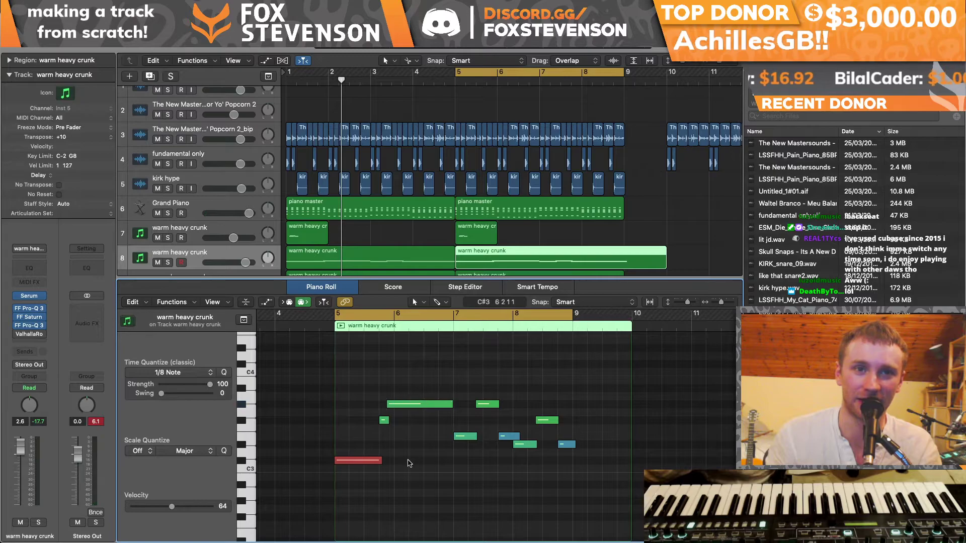
{"action": "scroll", "coordinate": [509, 214], "scroll_direction": "down", "scroll_amount": 3}
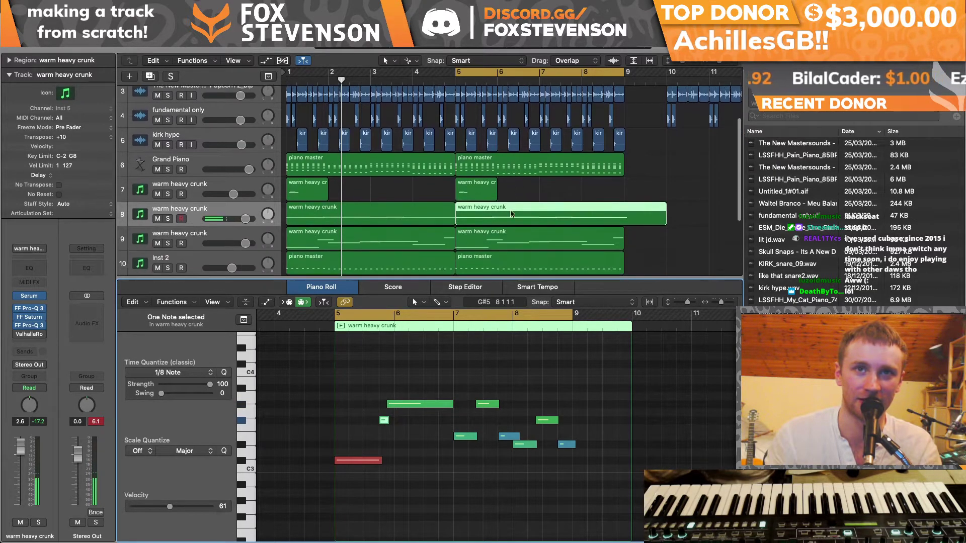
{"action": "left_click", "coordinate": [509, 237]}
{"action": "scroll", "coordinate": [509, 236], "scroll_direction": "down", "scroll_amount": 2}
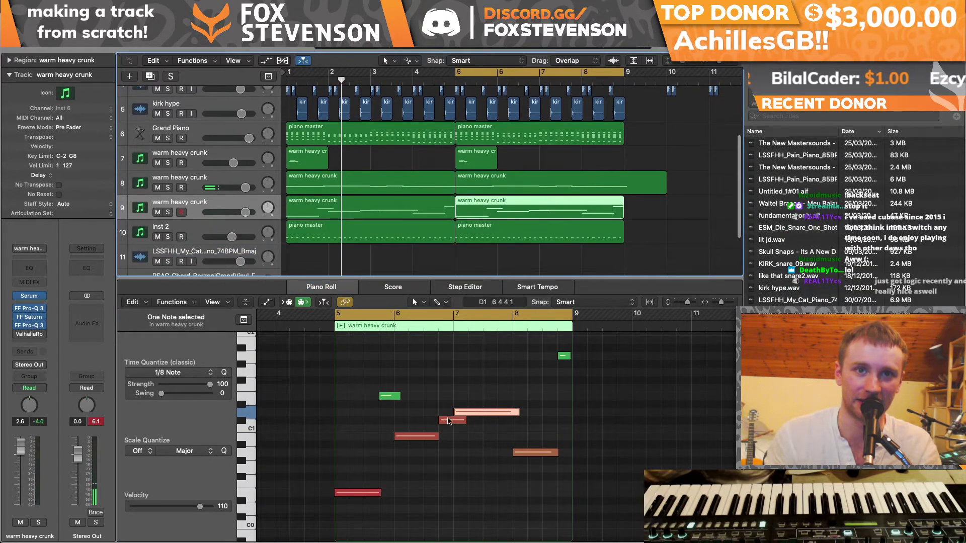
{"action": "left_click", "coordinate": [413, 437]}
{"action": "left_click_drag", "start_coordinate": [413, 436], "coordinate": [424, 458]}
{"action": "left_click_drag", "start_coordinate": [453, 422], "coordinate": [467, 441]}
Step: Set the cycle range to bars 1 to 9, lower the short bass note just before bar 6 to F#0, and play it back
{"action": "key", "text": "p"}
{"action": "key", "text": "space"}
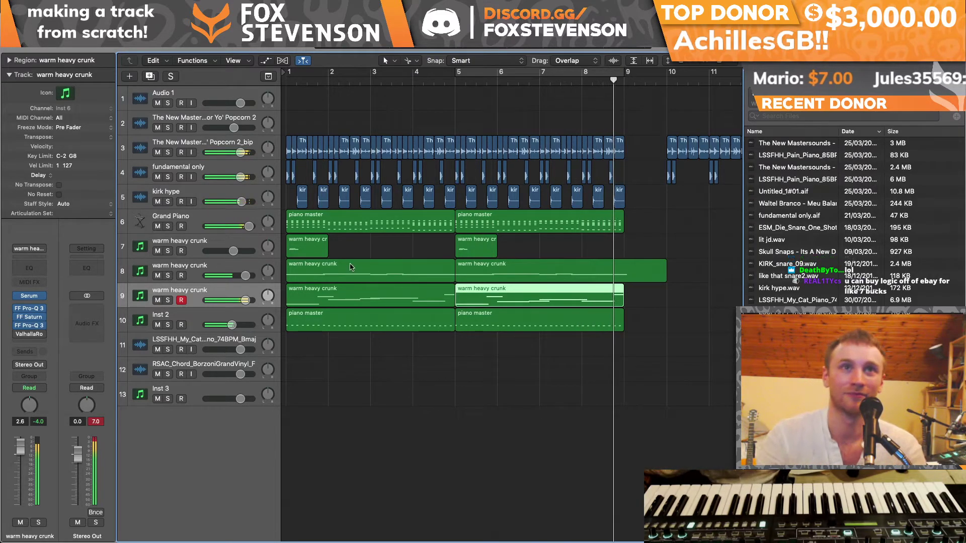
{"action": "left_click_drag", "start_coordinate": [288, 73], "coordinate": [633, 109]}
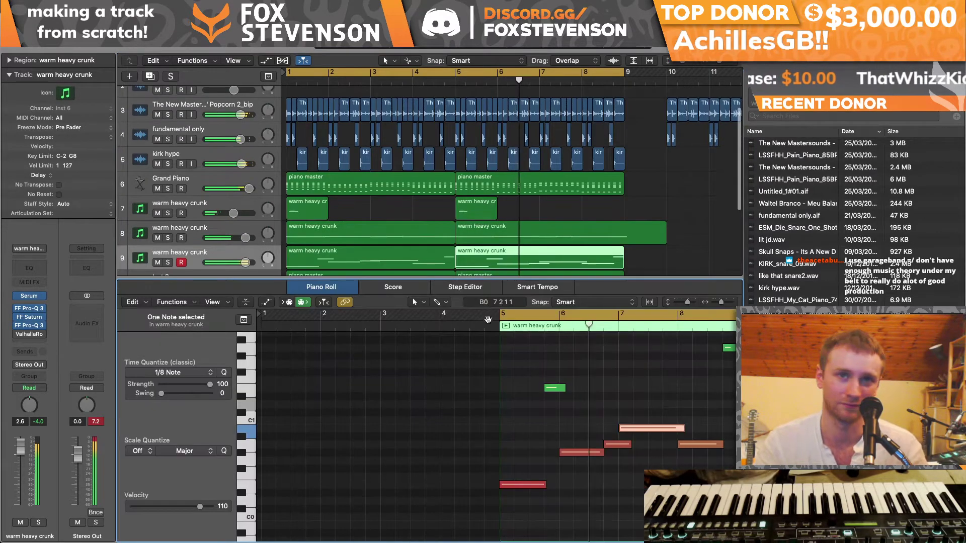
{"action": "key", "text": "p"}
{"action": "left_click_drag", "start_coordinate": [556, 389], "coordinate": [557, 469]}
{"action": "key", "text": "space"}
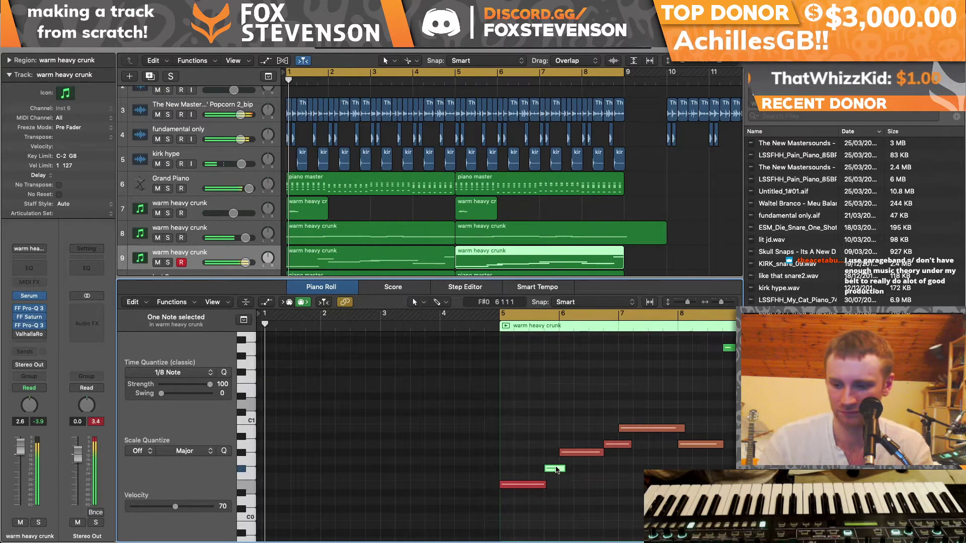
{"action": "key", "text": "space"}
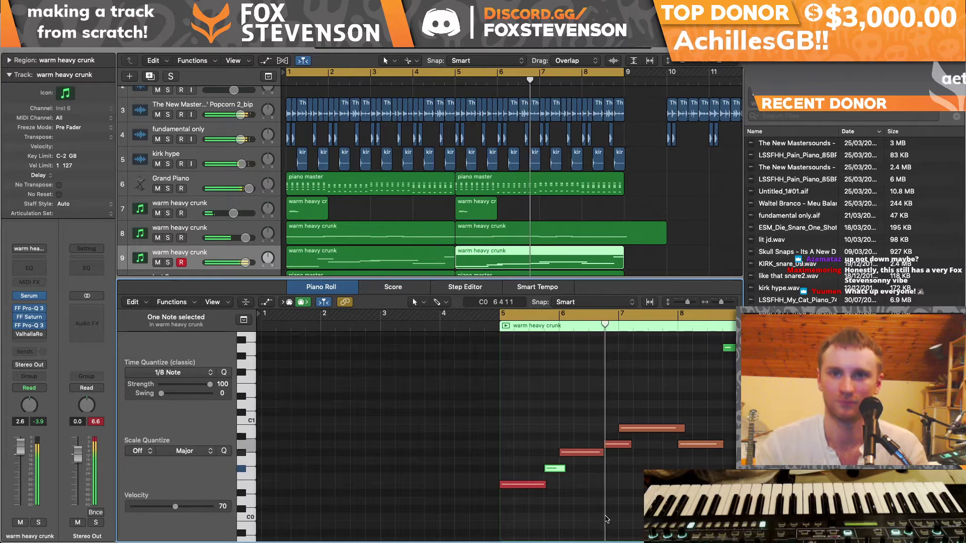
{"action": "left_click_drag", "start_coordinate": [586, 454], "coordinate": [584, 429]}
{"action": "left_click_drag", "start_coordinate": [552, 474], "coordinate": [554, 393]}
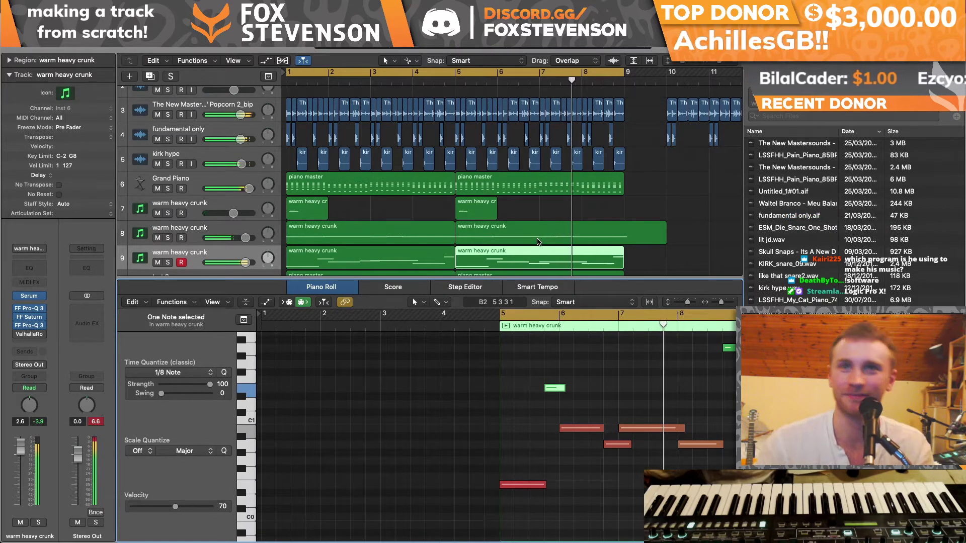
{"action": "key", "text": "super+z"}
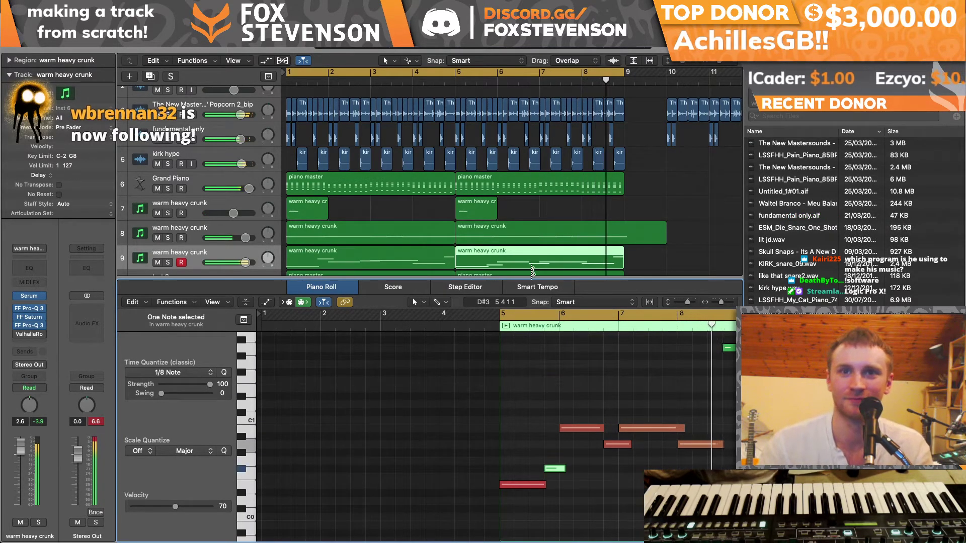
{"action": "key", "text": "super+z"}
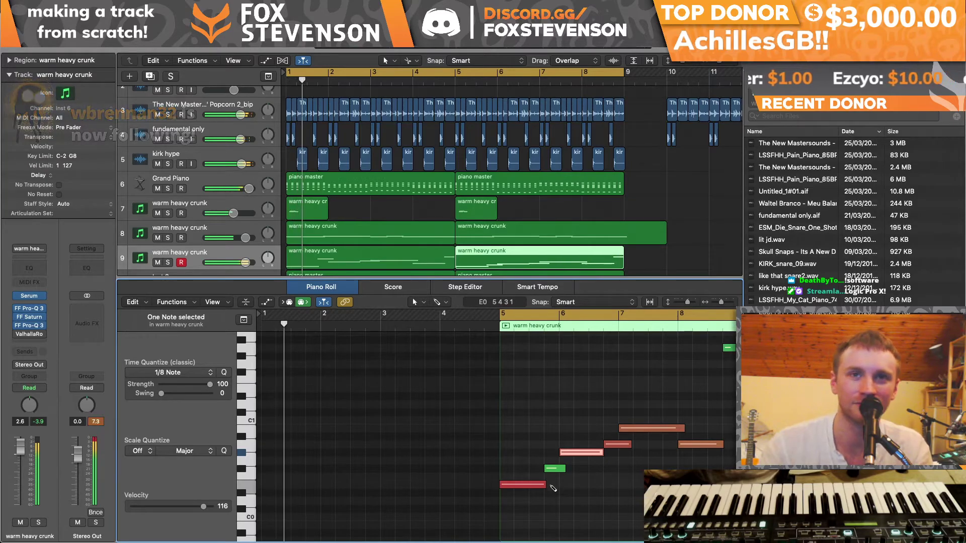
Step: Move the cycle range to bars 5 to 9 and lower the long bar 6 note in track 8's copied melody region to F3
{"action": "left_click_drag", "start_coordinate": [456, 73], "coordinate": [627, 78]}
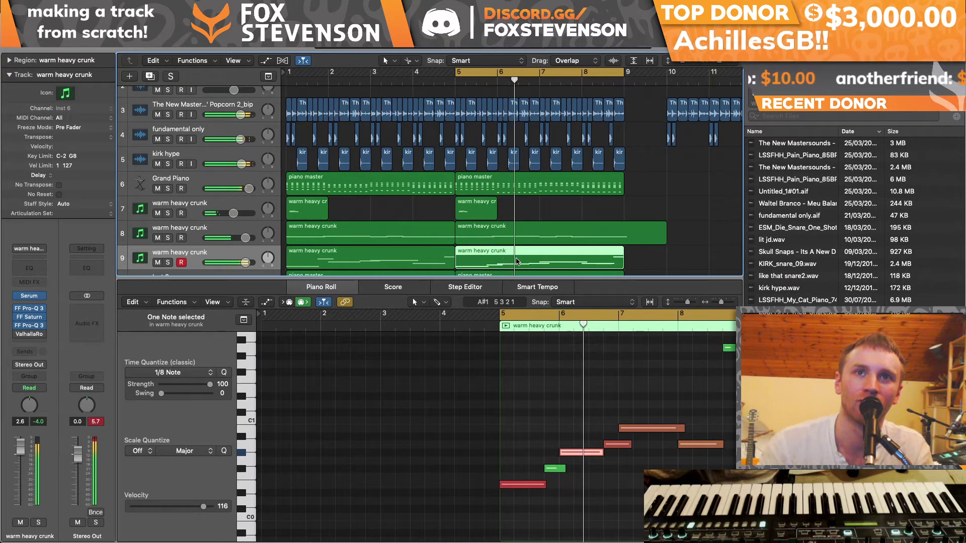
{"action": "double_click", "coordinate": [519, 233]}
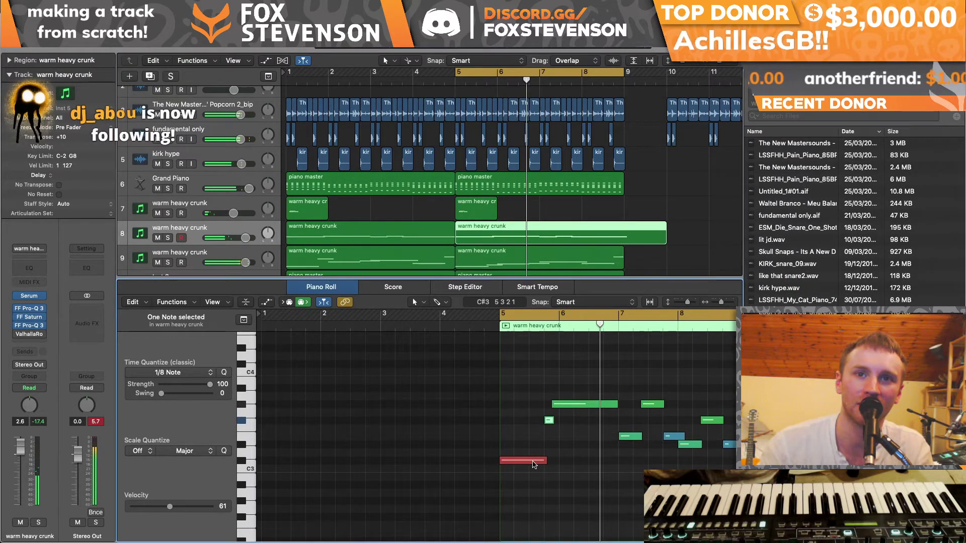
{"action": "left_click", "coordinate": [574, 405]}
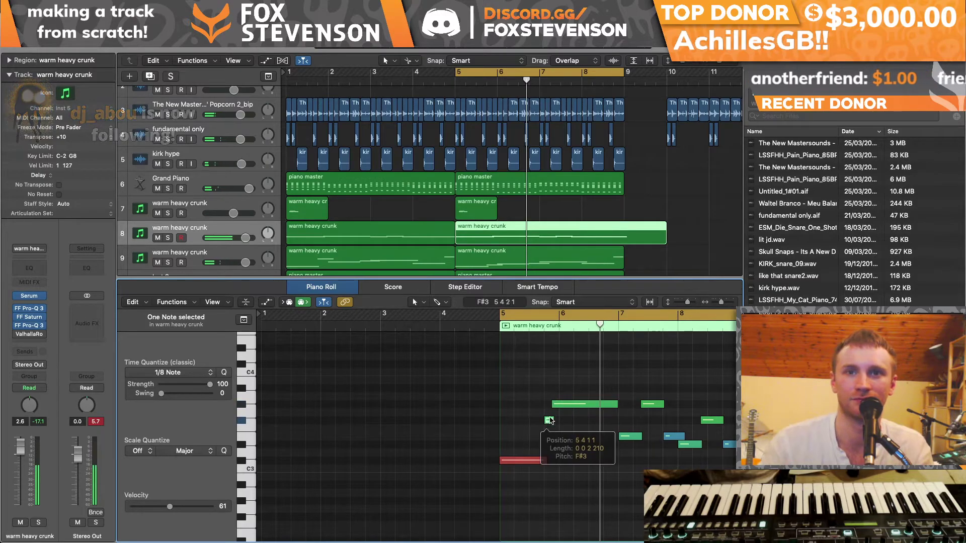
{"action": "left_click_drag", "start_coordinate": [565, 405], "coordinate": [566, 431]}
{"action": "key", "text": "space"}
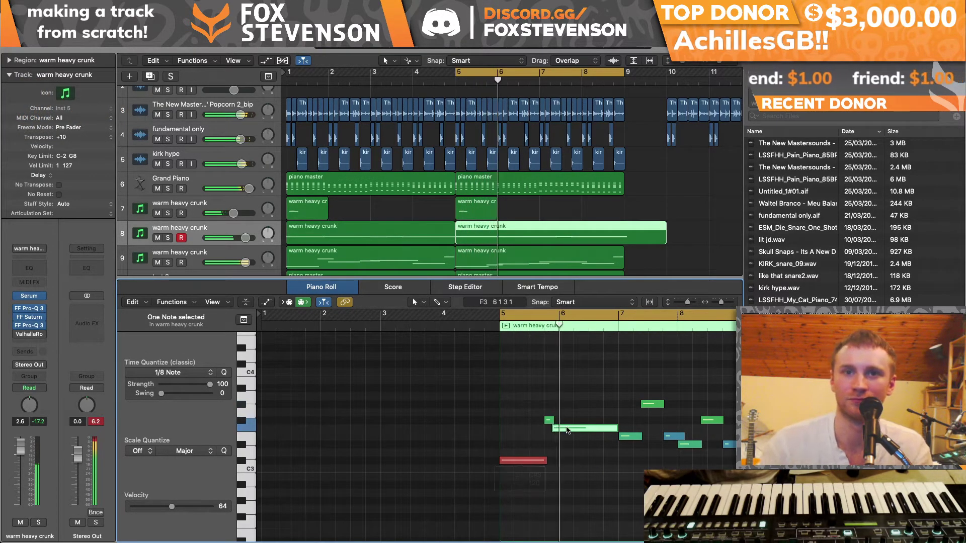
{"action": "left_click", "coordinate": [624, 437]}
{"action": "mouse_move", "coordinate": [551, 423]}
{"action": "left_mouse_down"}
{"action": "mouse_move", "coordinate": [612, 452]}
{"action": "mouse_move", "coordinate": [549, 421]}
{"action": "left_mouse_up"}
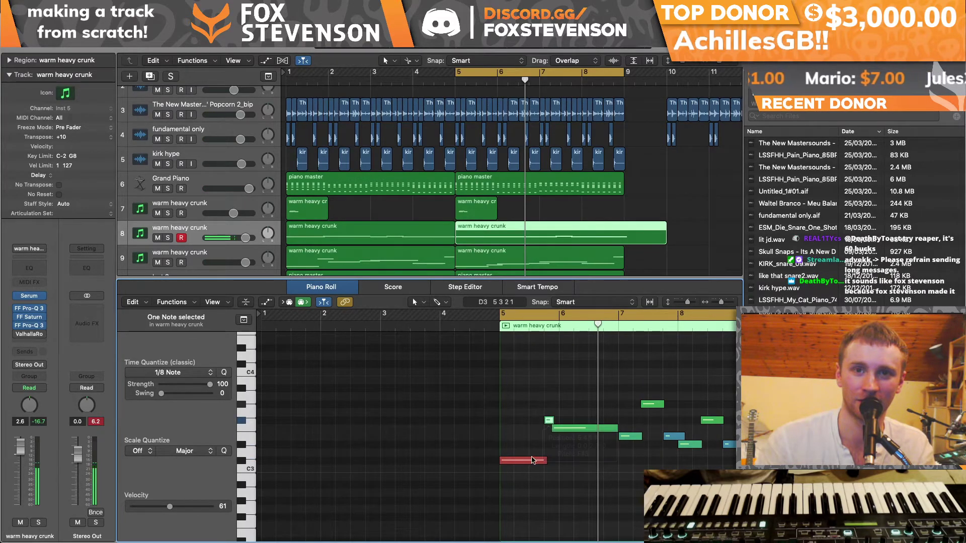
{"action": "left_click", "coordinate": [568, 428]}
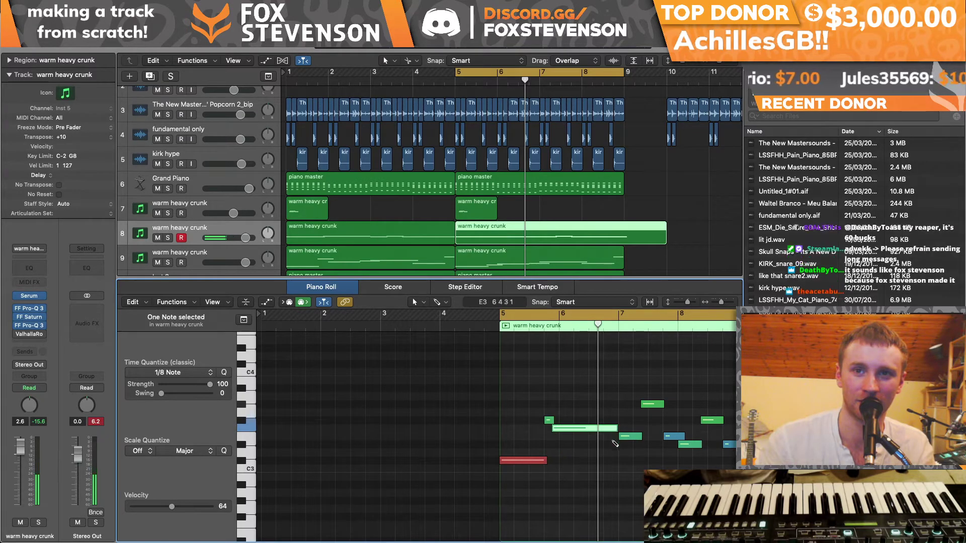
Step: Add a short D3 melody note just before bar 7, start the bar 7 E3 note slightly earlier, and play from bar 5
{"action": "left_click_drag", "start_coordinate": [607, 454], "coordinate": [560, 454]}
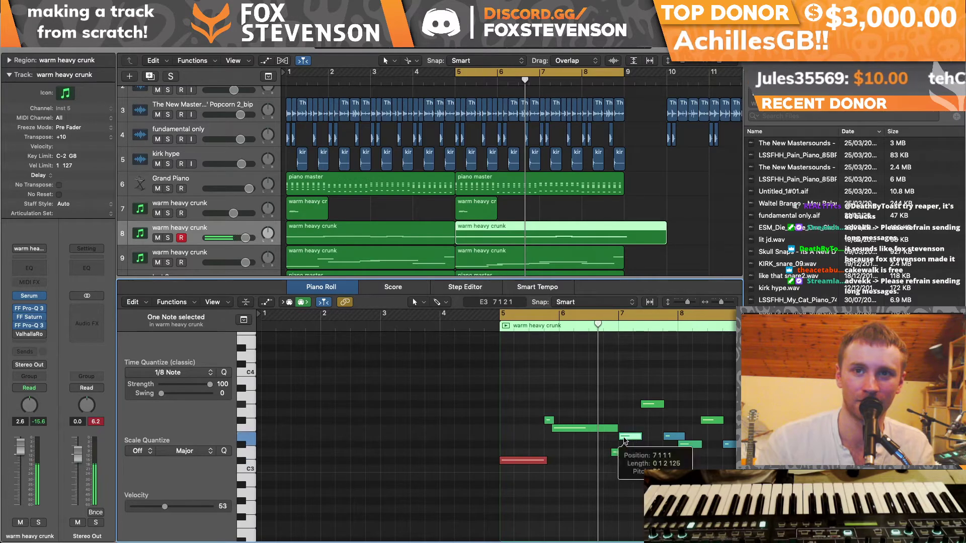
{"action": "left_click_drag", "start_coordinate": [624, 455], "coordinate": [613, 455]}
{"action": "left_click_drag", "start_coordinate": [620, 436], "coordinate": [612, 437]}
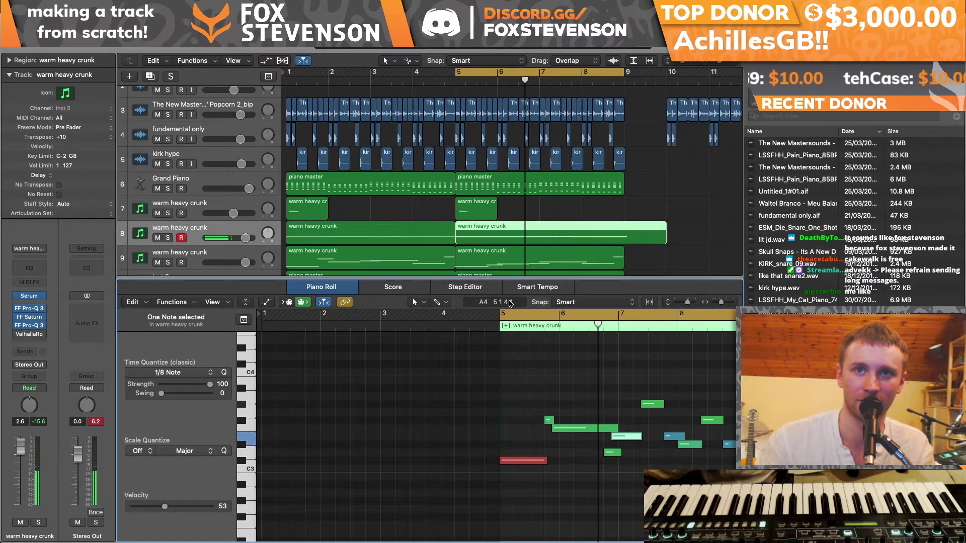
{"action": "left_click", "coordinate": [506, 314]}
{"action": "left_click", "coordinate": [496, 326]}
{"action": "key", "text": "space"}
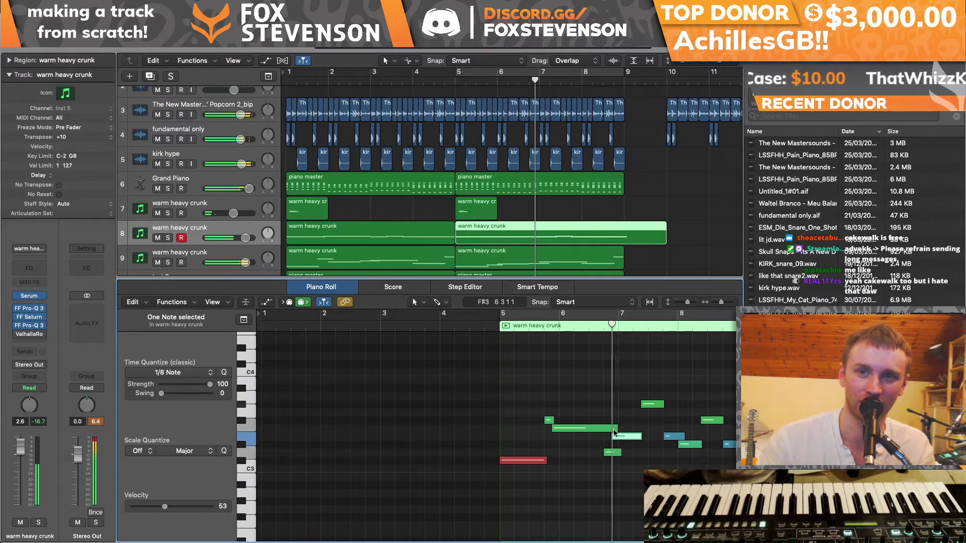
Step: Try the added short note before bar 7 at D#3, playing from bar 5, and settle it on C#3
{"action": "left_click_drag", "start_coordinate": [612, 453], "coordinate": [613, 445]}
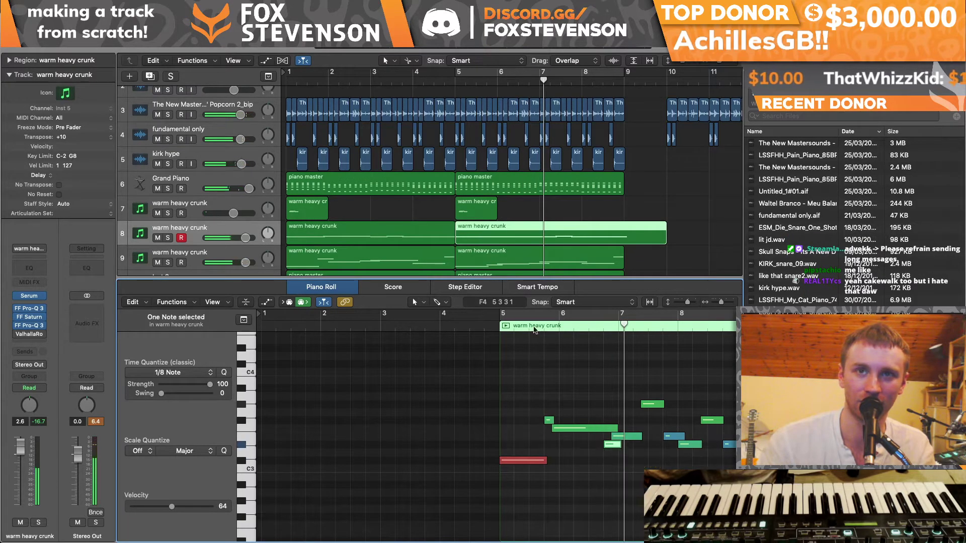
{"action": "left_click", "coordinate": [497, 330]}
{"action": "key", "text": "space"}
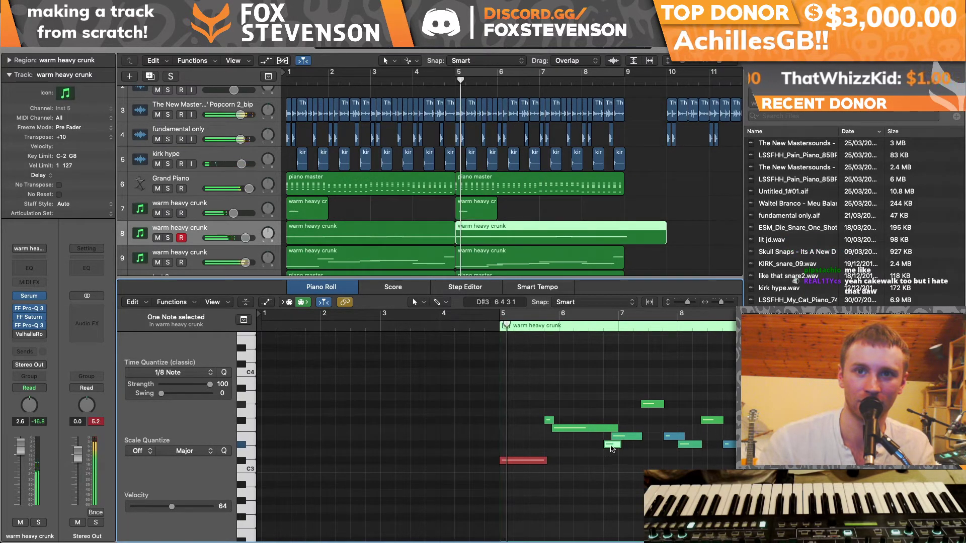
{"action": "left_click_drag", "start_coordinate": [613, 450], "coordinate": [612, 464]}
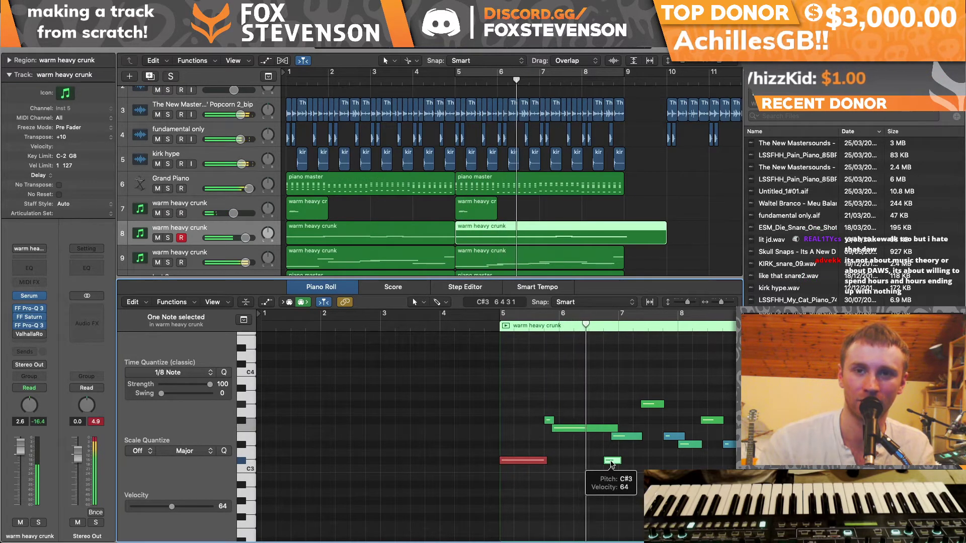
{"action": "left_click_drag", "start_coordinate": [613, 464], "coordinate": [612, 464]}
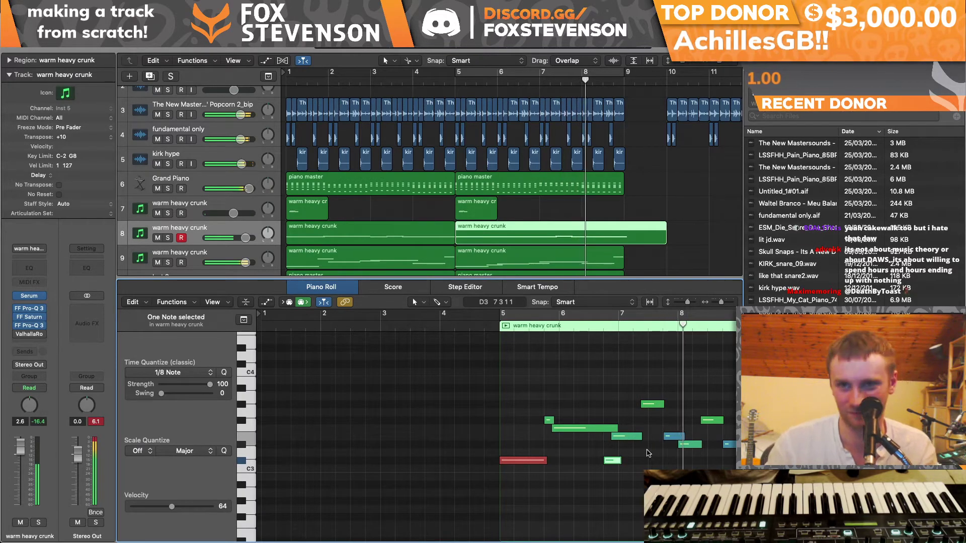
Step: Delete the last two melody notes in bar 8 and extend the remaining bar 8 note to about bar 9
{"action": "left_click_drag", "start_coordinate": [318, 481], "coordinate": [294, 405]}
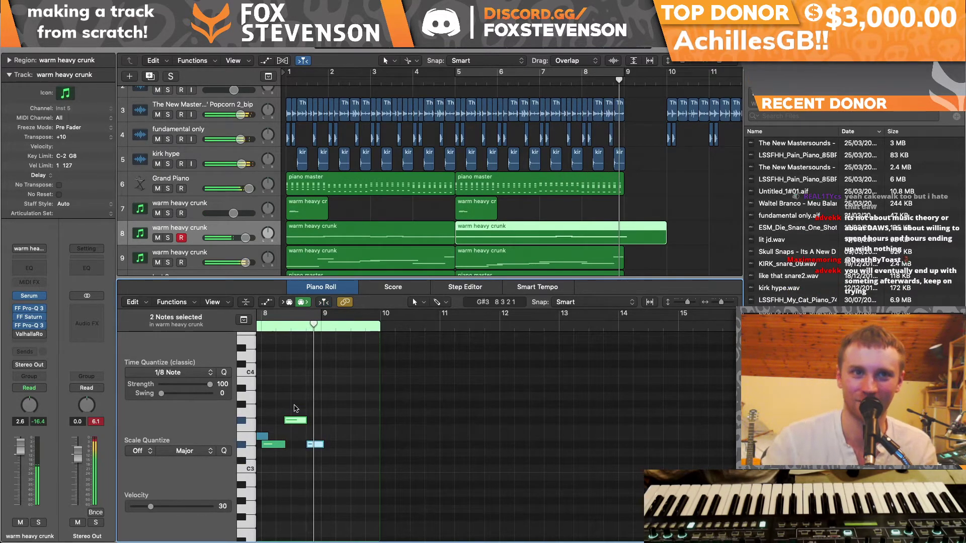
{"action": "key", "text": "BackSpace"}
{"action": "left_click_drag", "start_coordinate": [282, 447], "coordinate": [322, 447]}
{"action": "scroll", "coordinate": [322, 446], "scroll_direction": "left", "scroll_amount": 8}
Step: Turn the cycle back on for playback and set its range to bars 1 to 9
{"action": "key", "text": "c"}
{"action": "key", "text": "space"}
{"action": "key", "text": "x"}
{"action": "key", "text": "x"}
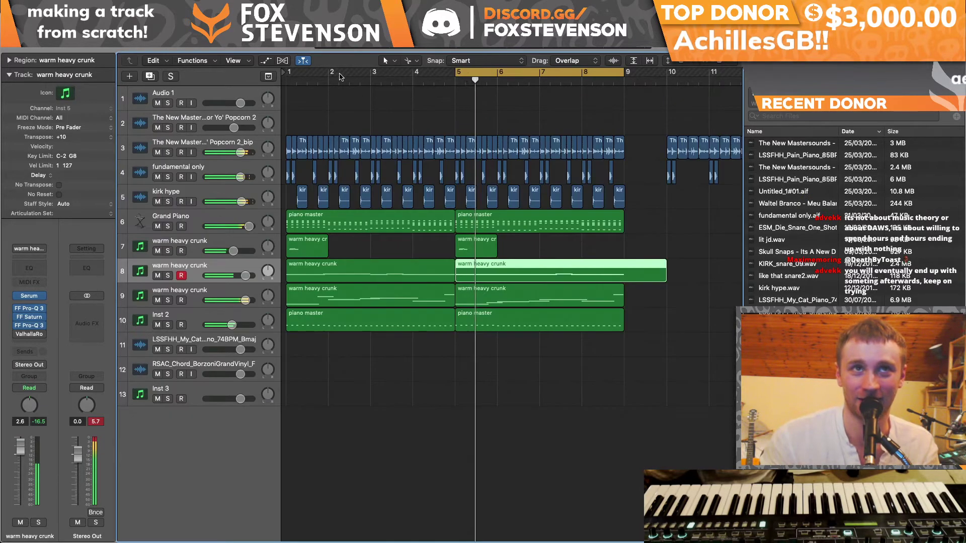
{"action": "left_click_drag", "start_coordinate": [290, 72], "coordinate": [623, 113]}
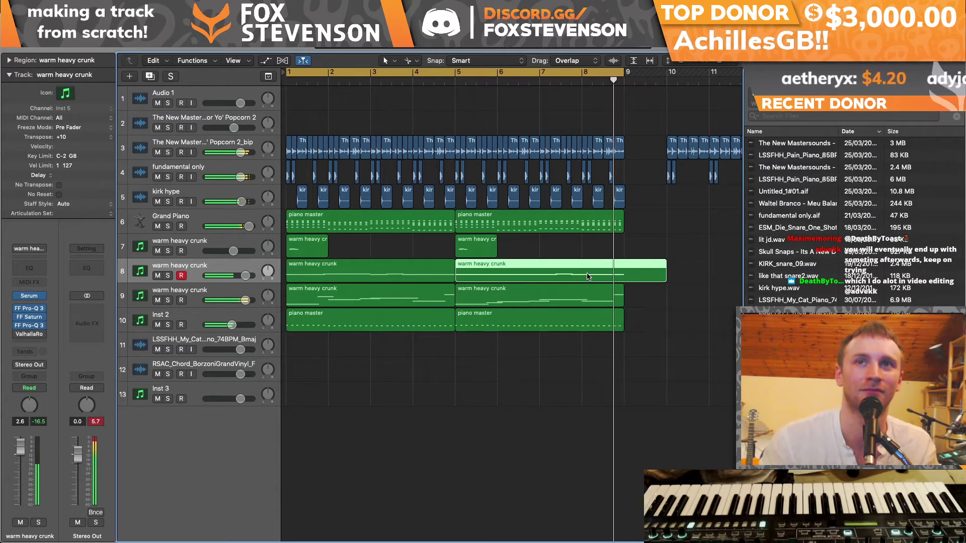
Step: Replace the ValhallaRoom insert on the track 8 warm heavy crunk channel with the stereo Soundtoys MicroShift plug-in
{"action": "left_click", "coordinate": [250, 281]}
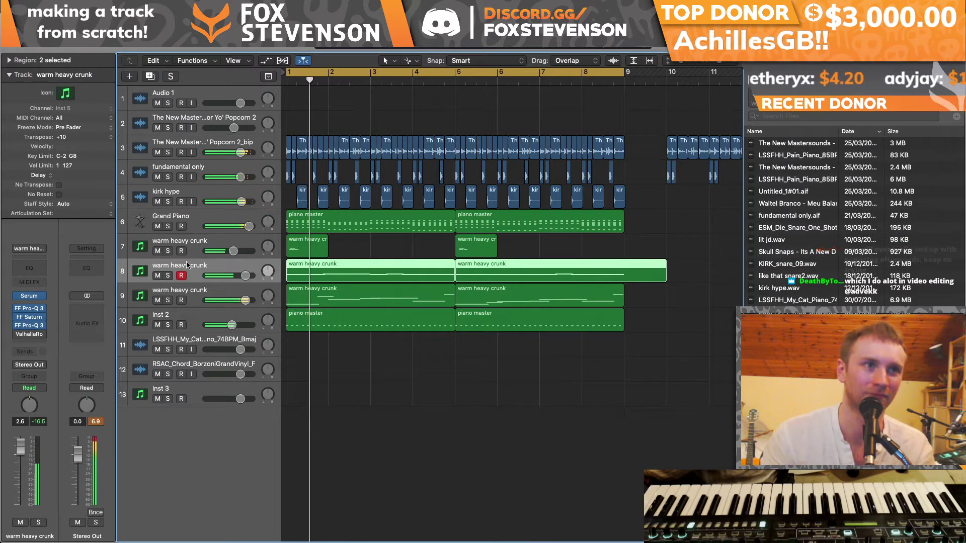
{"action": "left_click", "coordinate": [44, 335]}
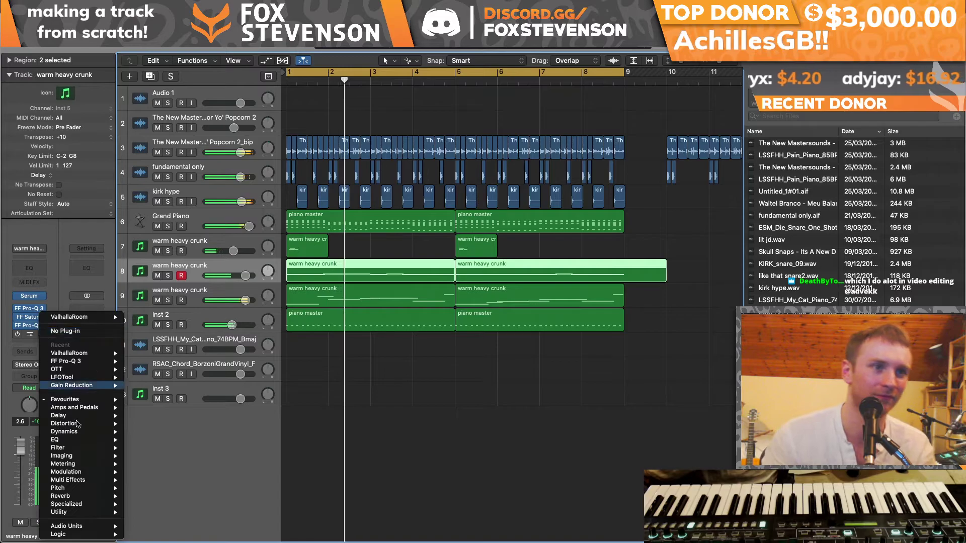
{"action": "mouse_move", "coordinate": [83, 526]}
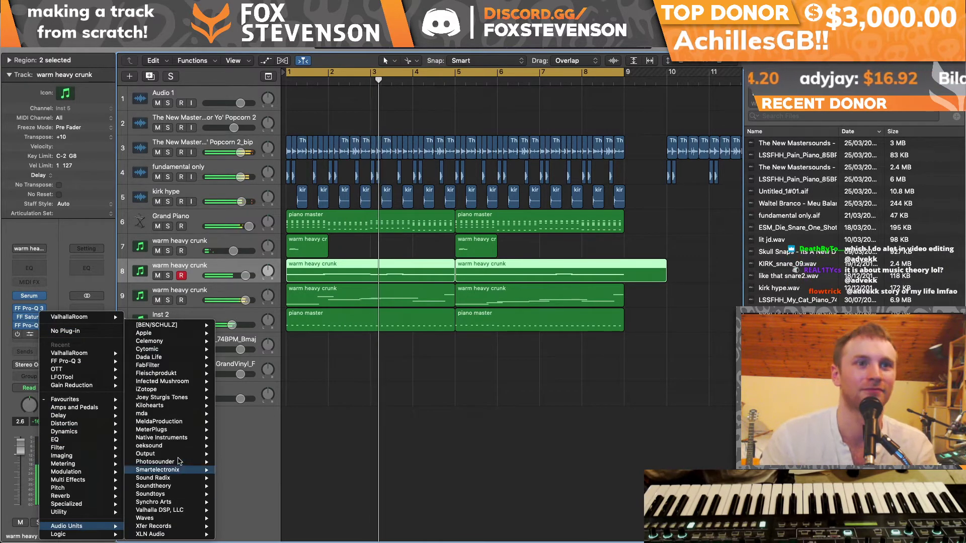
{"action": "mouse_move", "coordinate": [180, 471]}
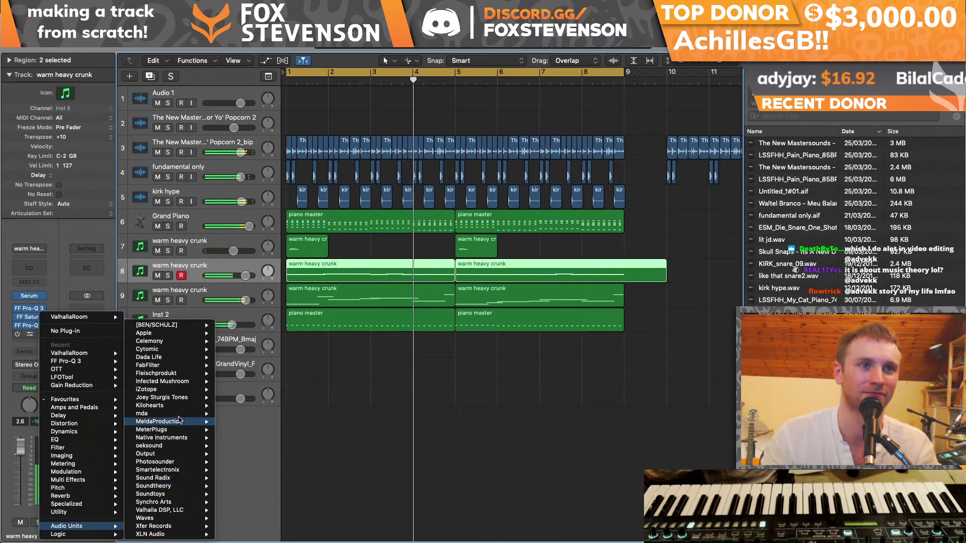
{"action": "mouse_move", "coordinate": [177, 424]}
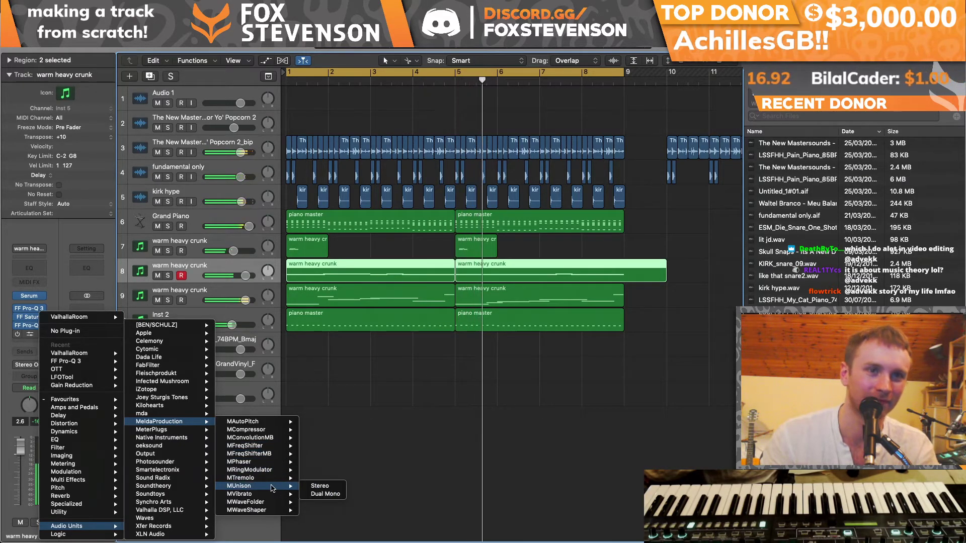
{"action": "mouse_move", "coordinate": [169, 493]}
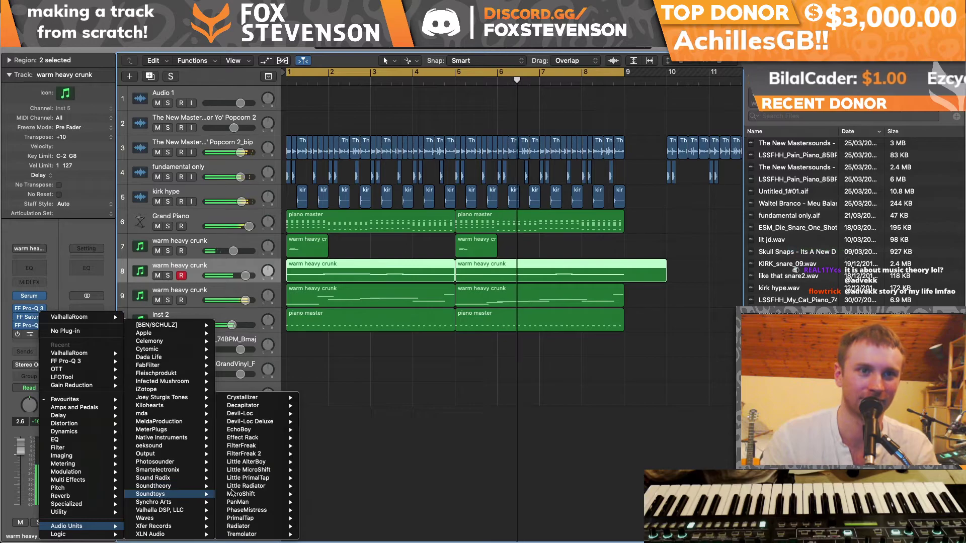
{"action": "mouse_move", "coordinate": [252, 493]}
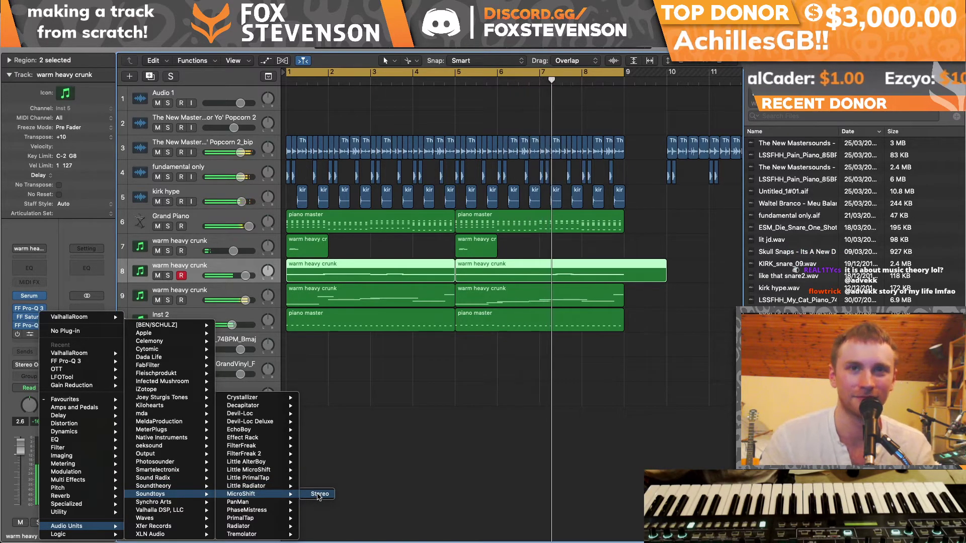
{"action": "left_click", "coordinate": [318, 495]}
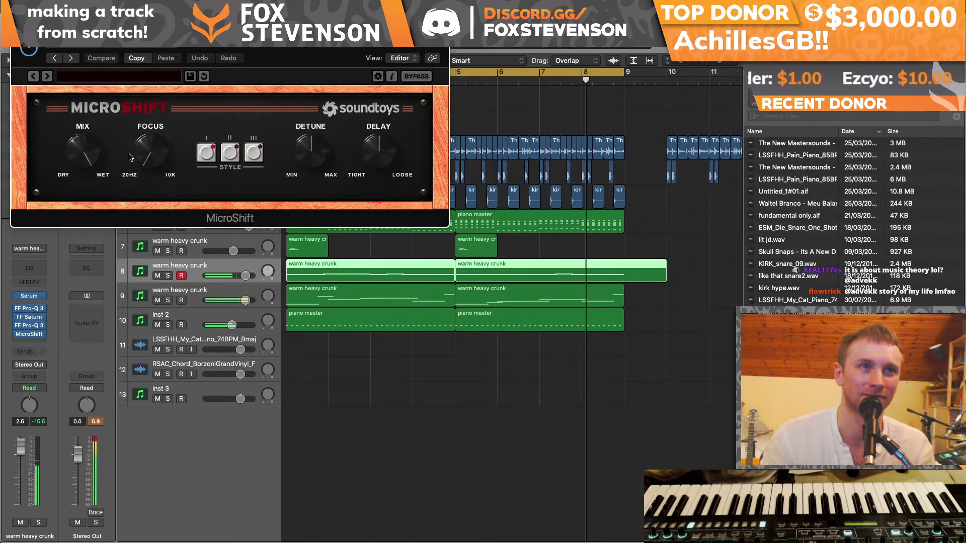
Step: Lower the MicroShift mix on track 8 to just under half, raise its detune to maximum, and close the plug-in
{"action": "left_click_drag", "start_coordinate": [87, 151], "coordinate": [97, 229]}
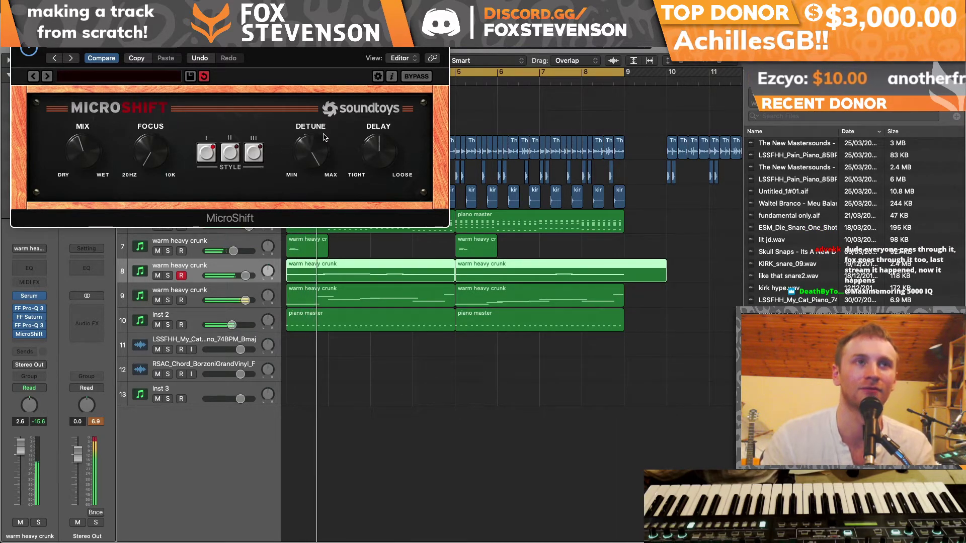
{"action": "key", "text": "super+w"}
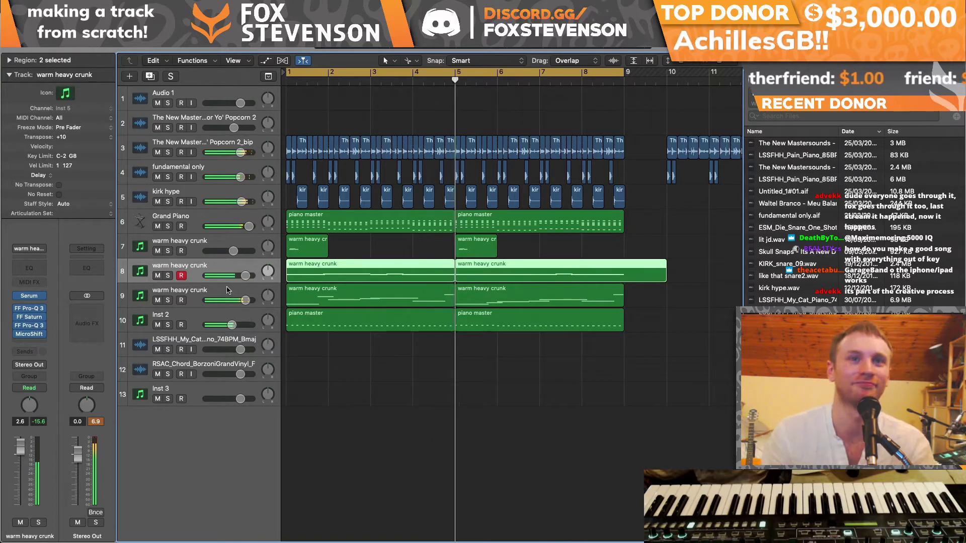
Step: Load the mollotronic pad channel strip setting on the Inst 3 track and raise its volume to 3.8 dB
{"action": "left_click", "coordinate": [464, 289]}
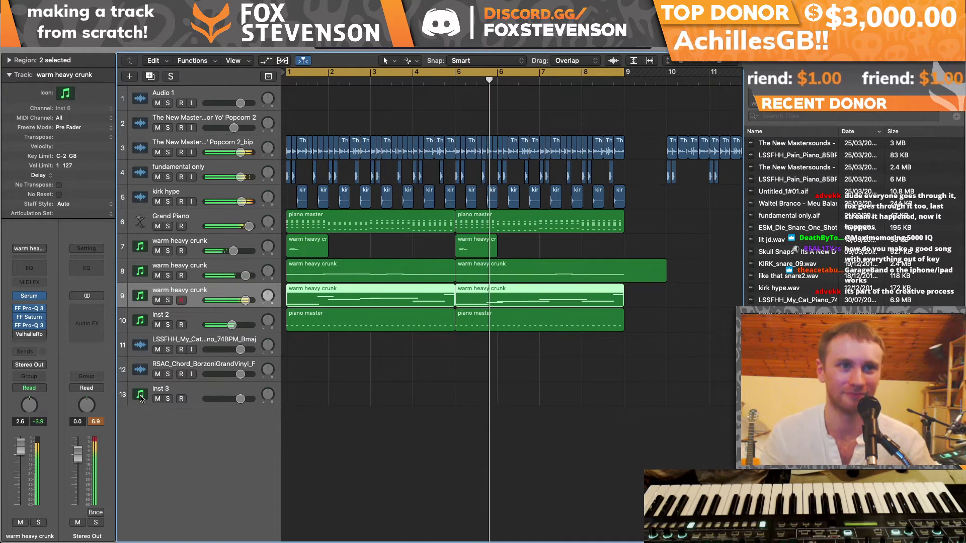
{"action": "left_click", "coordinate": [211, 392]}
{"action": "left_click", "coordinate": [29, 278]}
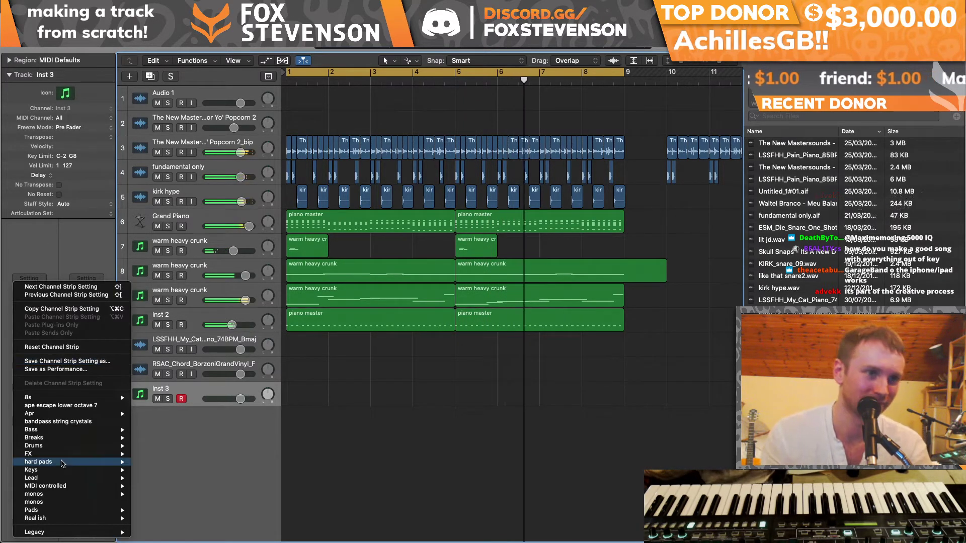
{"action": "mouse_move", "coordinate": [63, 463]}
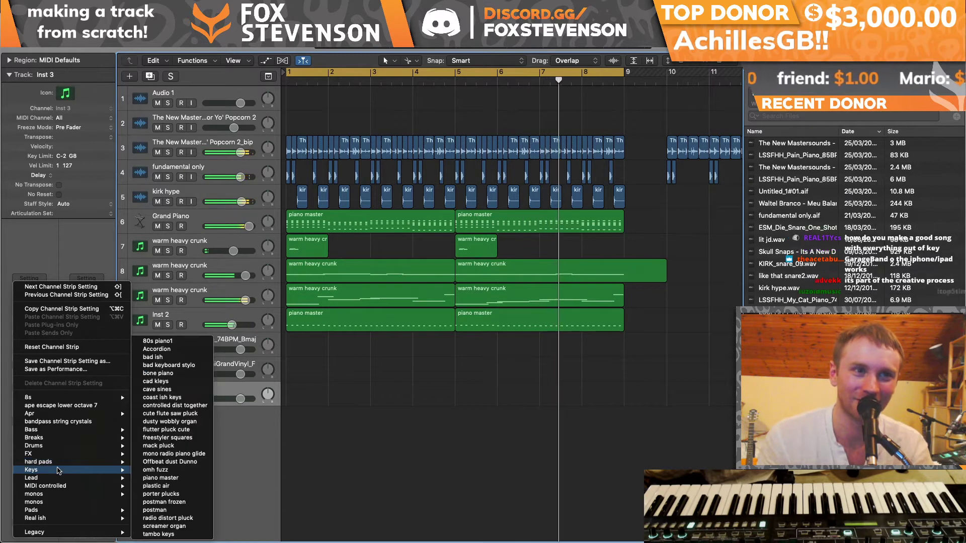
{"action": "mouse_move", "coordinate": [64, 431]}
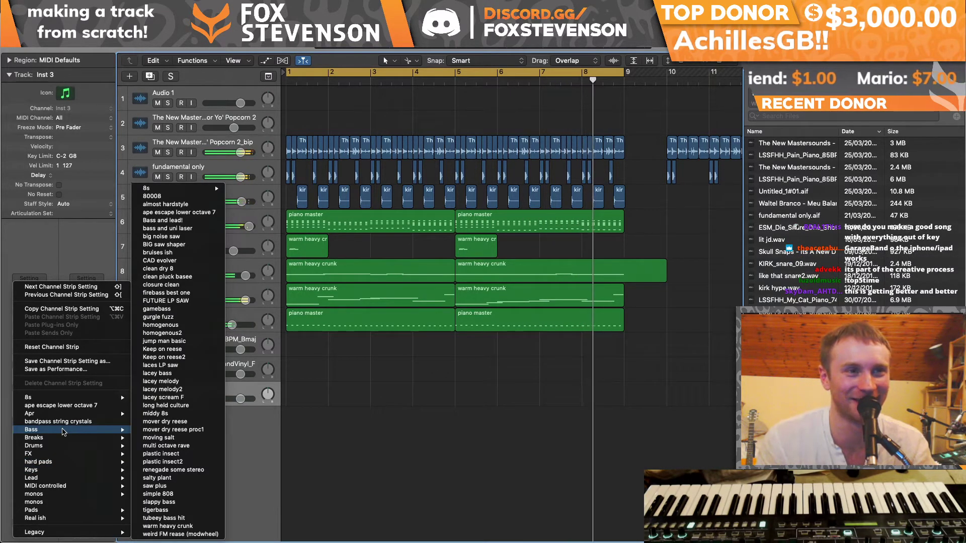
{"action": "mouse_move", "coordinate": [64, 513]}
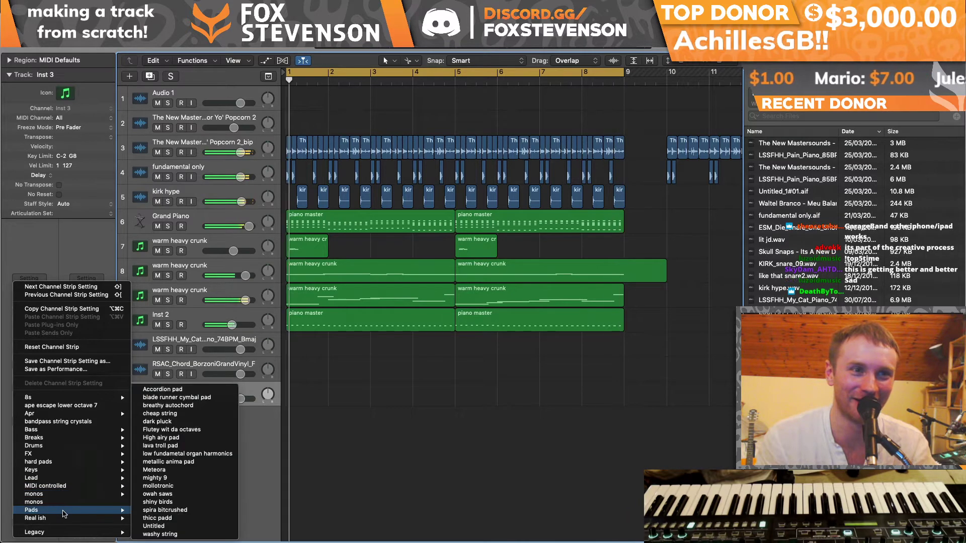
{"action": "left_click", "coordinate": [163, 486]}
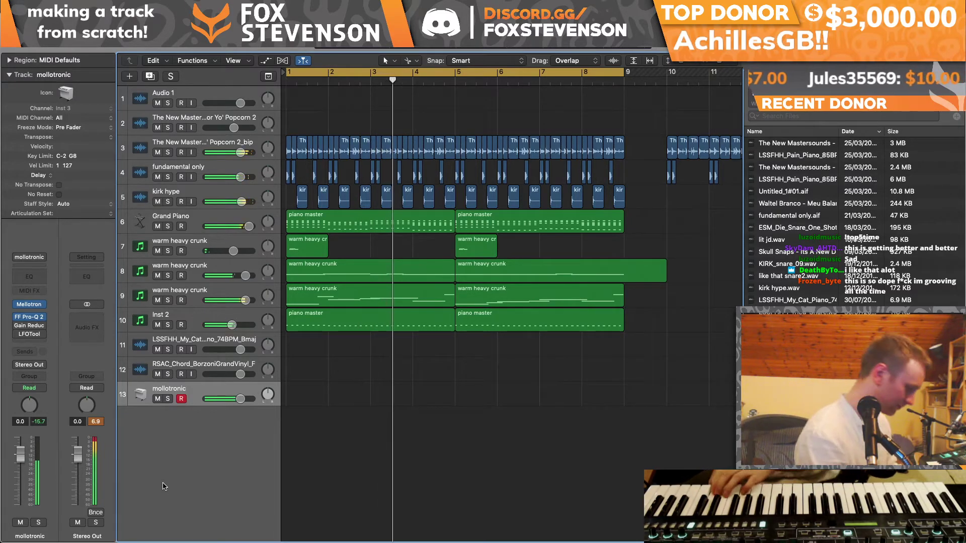
{"action": "left_click_drag", "start_coordinate": [241, 399], "coordinate": [249, 399]}
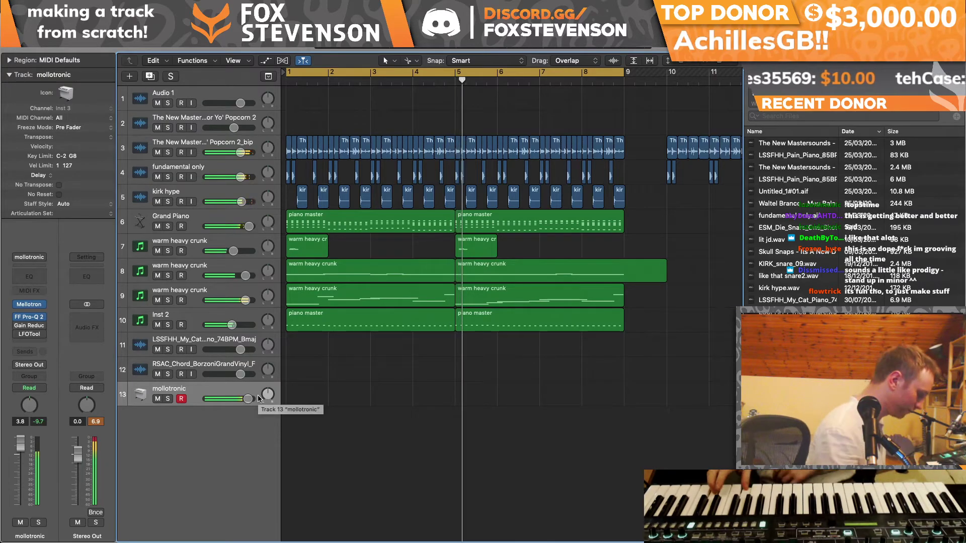
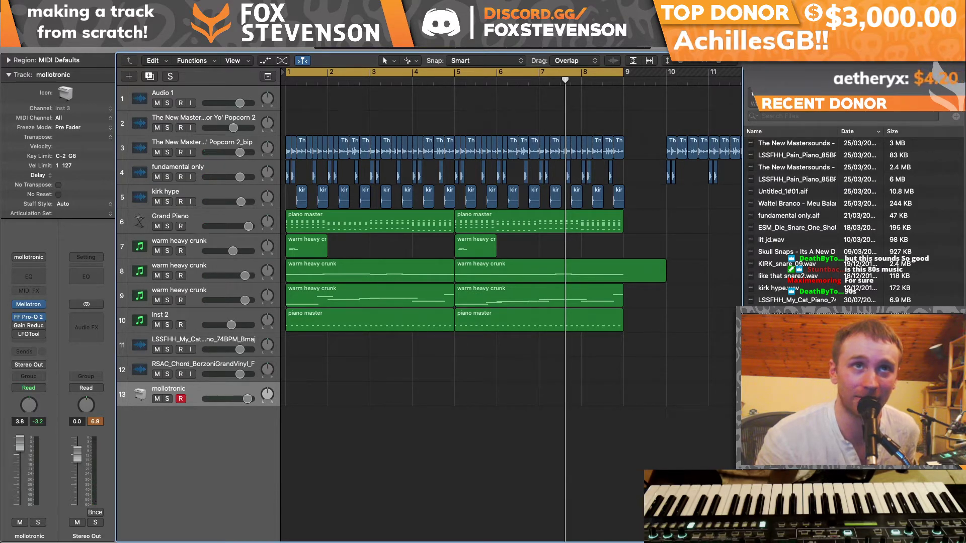
Step: Record a sustained chord part on the mollotronic track across bars 1 to 9
{"action": "key", "text": "space"}
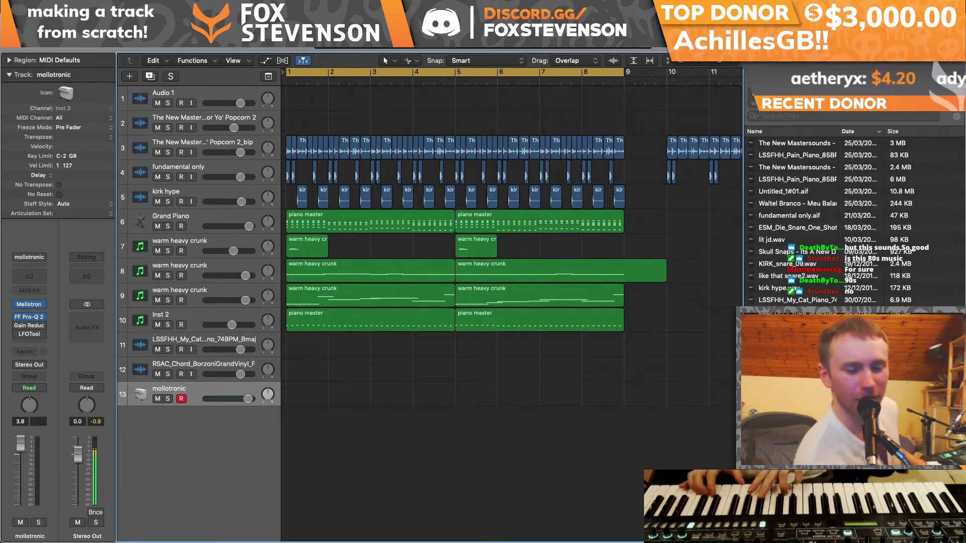
{"action": "key", "text": "space"}
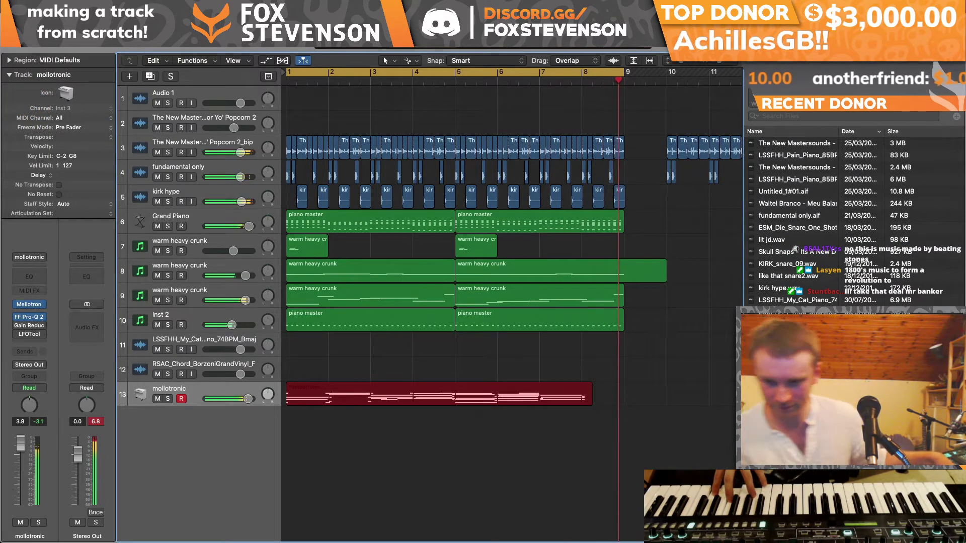
{"action": "key", "text": "space"}
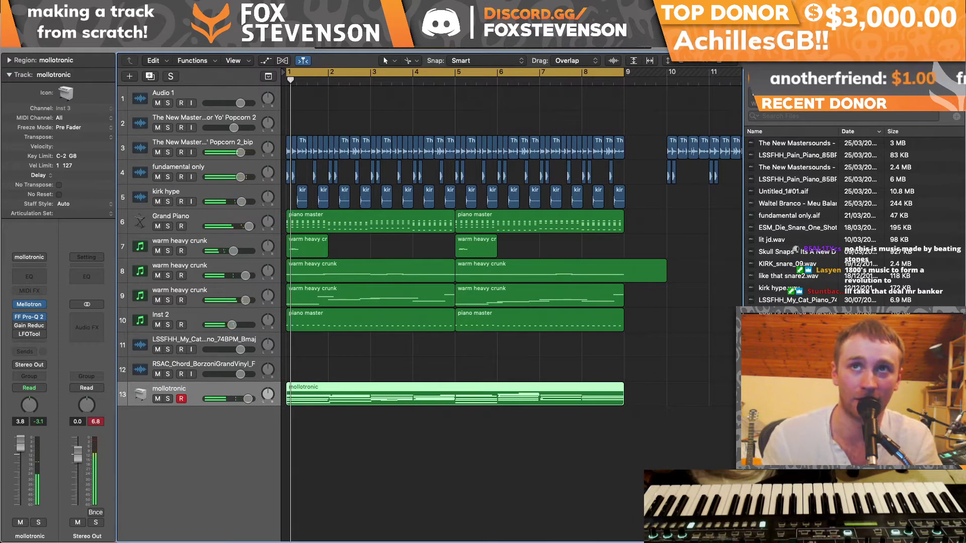
Step: Solo the mollotronic track and quantize all notes of its recorded region to 1/8 notes in the piano roll
{"action": "left_click", "coordinate": [168, 399]}
{"action": "key", "text": "space"}
{"action": "double_click", "coordinate": [325, 395]}
{"action": "left_click_drag", "start_coordinate": [261, 522], "coordinate": [522, 369]}
{"action": "scroll", "coordinate": [520, 370], "scroll_direction": "left", "scroll_amount": 5}
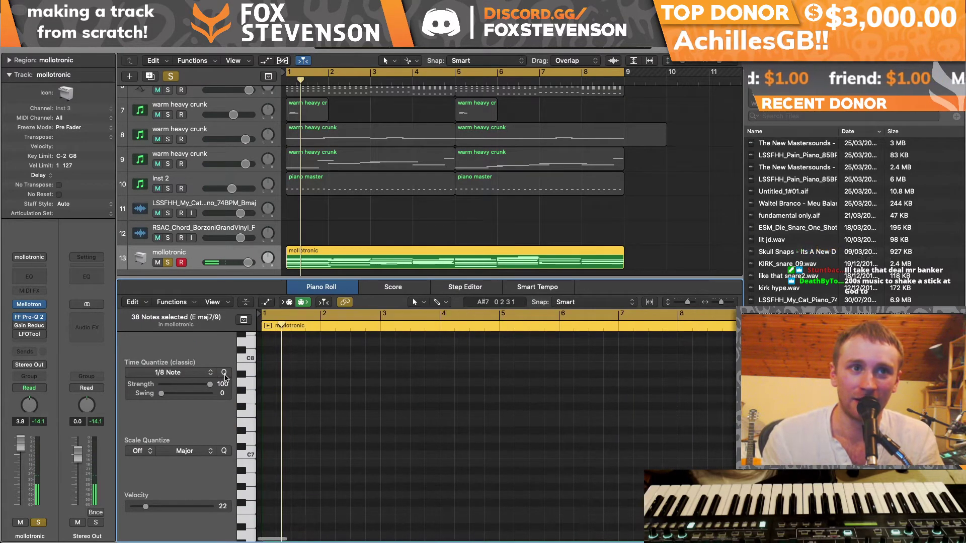
{"action": "scroll", "coordinate": [334, 479], "scroll_direction": "down", "scroll_amount": 10}
{"action": "left_click", "coordinate": [334, 478]}
{"action": "scroll", "coordinate": [334, 478], "scroll_direction": "up", "scroll_amount": 3}
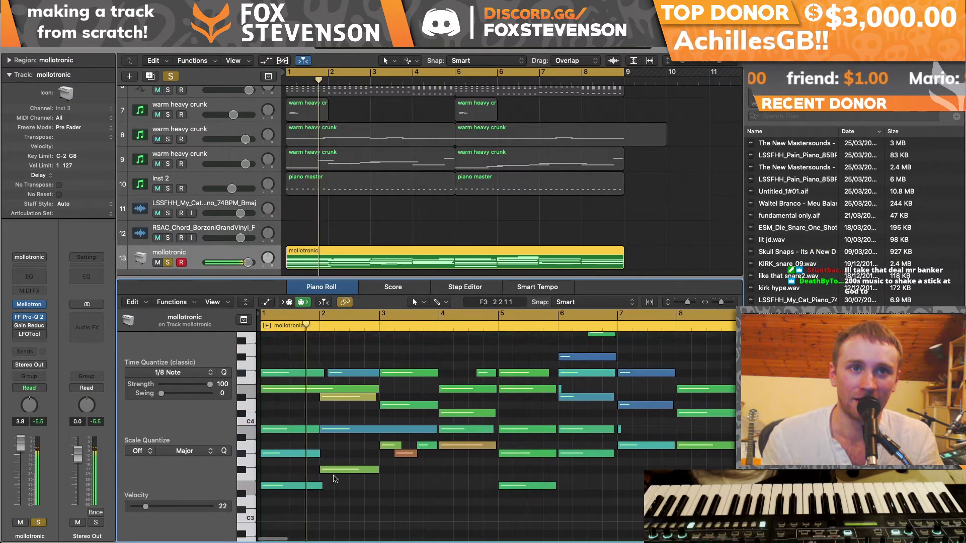
Step: Tidy the note lengths in bars 1 to 3, ending the long B3 at bar 3 and extending the F#3 to bar 4
{"action": "left_click_drag", "start_coordinate": [321, 508], "coordinate": [318, 395]}
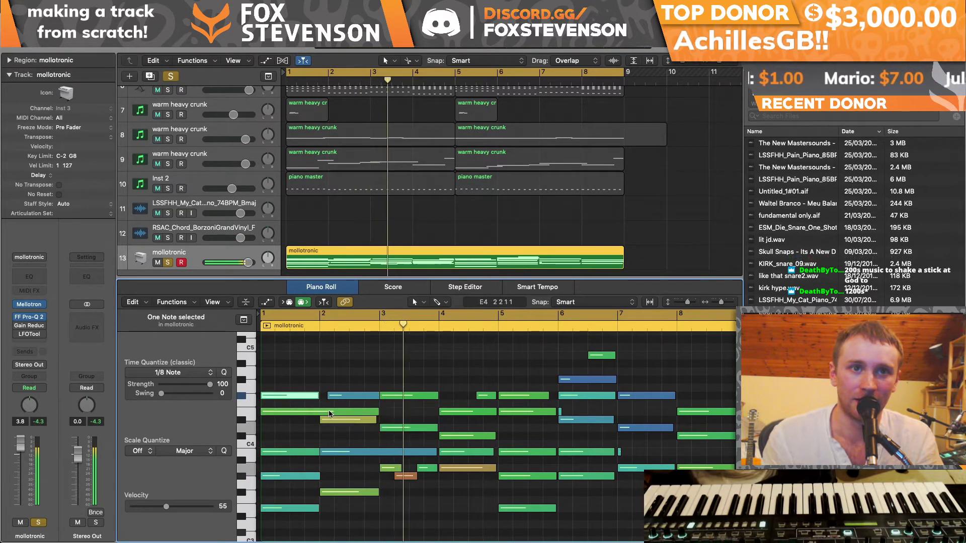
{"action": "left_click_drag", "start_coordinate": [375, 420], "coordinate": [377, 420]}
{"action": "left_click_drag", "start_coordinate": [308, 385], "coordinate": [330, 454]}
{"action": "key", "text": "super+j"}
{"action": "key", "text": "Return"}
{"action": "left_click_drag", "start_coordinate": [400, 466], "coordinate": [380, 455]}
{"action": "left_click", "coordinate": [414, 453]}
{"action": "left_click_drag", "start_coordinate": [381, 493], "coordinate": [437, 492]}
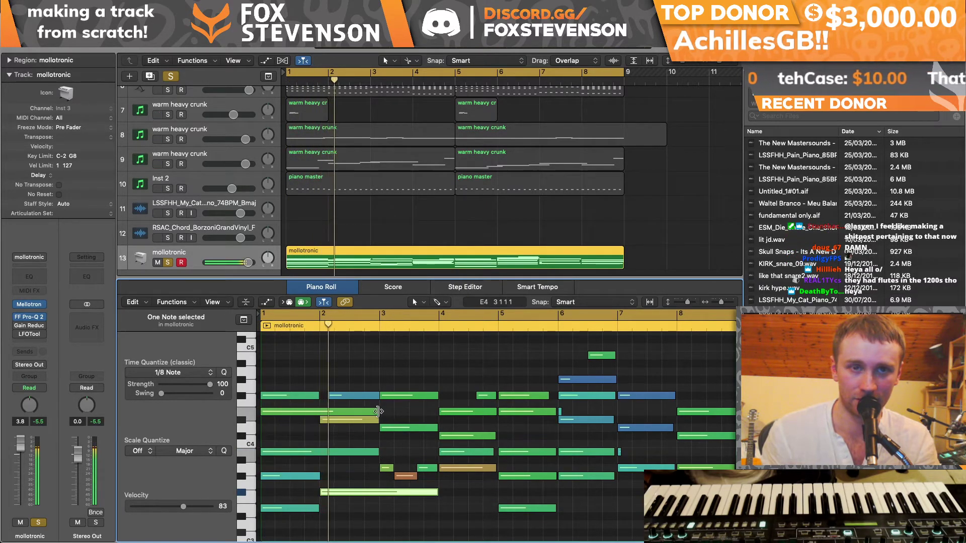
Step: Join the split A3 notes in bars 3 to 4 and the split F#4 notes around bar 5, evening out the chord lengths in bars 4 and 5
{"action": "left_click_drag", "start_coordinate": [378, 412], "coordinate": [378, 412]}
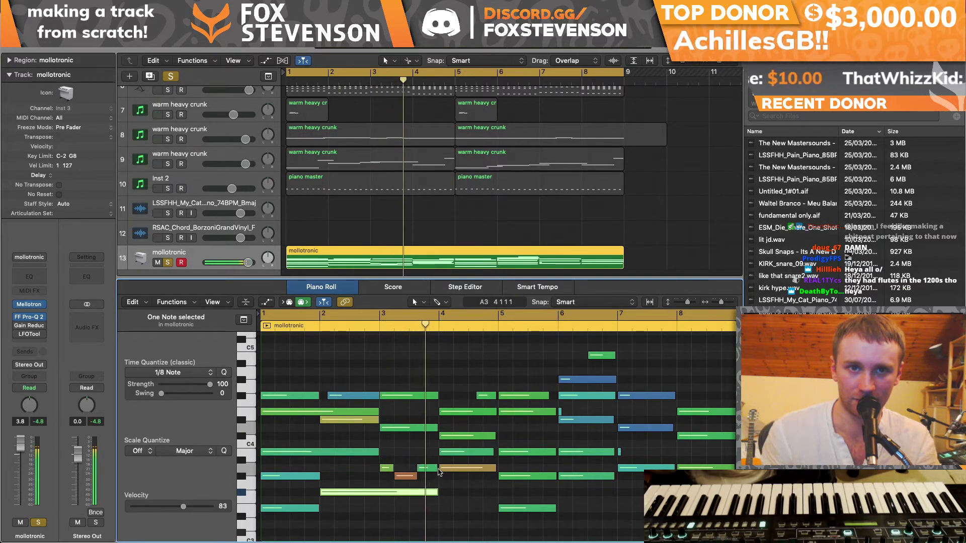
{"action": "left_click_drag", "start_coordinate": [437, 469], "coordinate": [436, 469]}
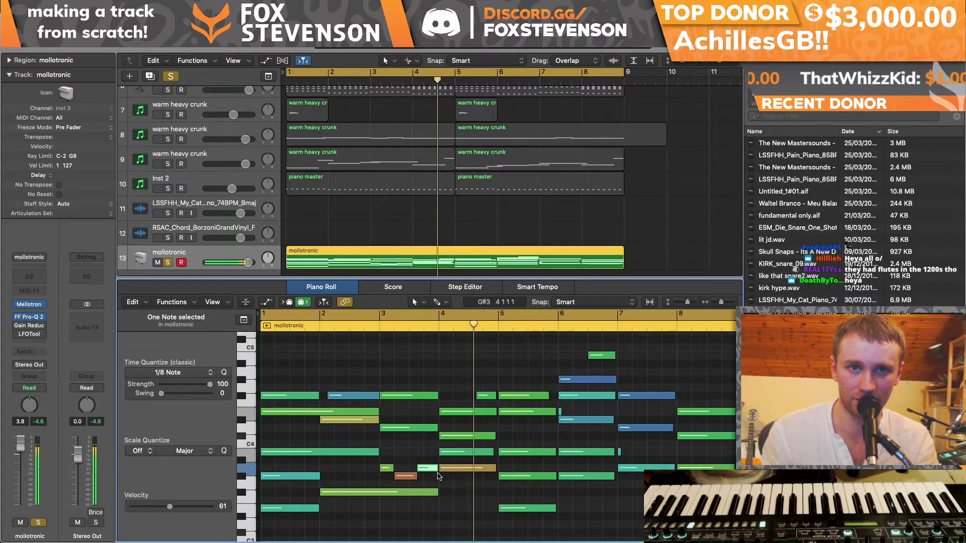
{"action": "left_click", "coordinate": [449, 471], "text": "shift"}
{"action": "scroll", "coordinate": [449, 471], "scroll_direction": "right", "scroll_amount": 2}
{"action": "left_click_drag", "start_coordinate": [465, 356], "coordinate": [489, 454]}
{"action": "left_click", "coordinate": [455, 453], "text": "shift"}
{"action": "key", "text": "Return"}
{"action": "left_click_drag", "start_coordinate": [407, 469], "coordinate": [466, 469]}
{"action": "left_click_drag", "start_coordinate": [451, 456], "coordinate": [466, 411]}
{"action": "left_click_drag", "start_coordinate": [455, 376], "coordinate": [580, 510]}
{"action": "key", "text": "super+j"}
{"action": "key", "text": "Return"}
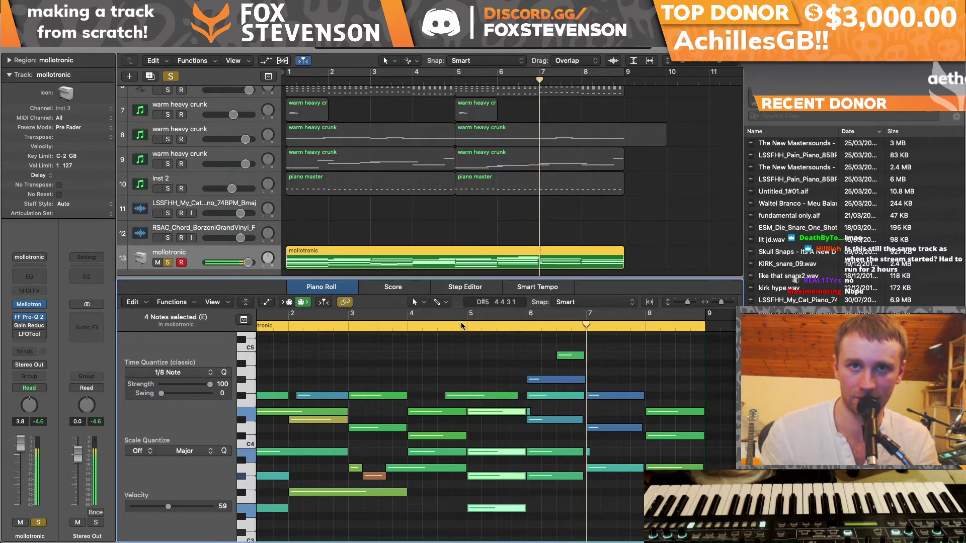
Step: In bar 7, add half-bar A4 and G#4 notes and replace the tiny B3 with a full-bar B3 note
{"action": "left_click", "coordinate": [538, 371]}
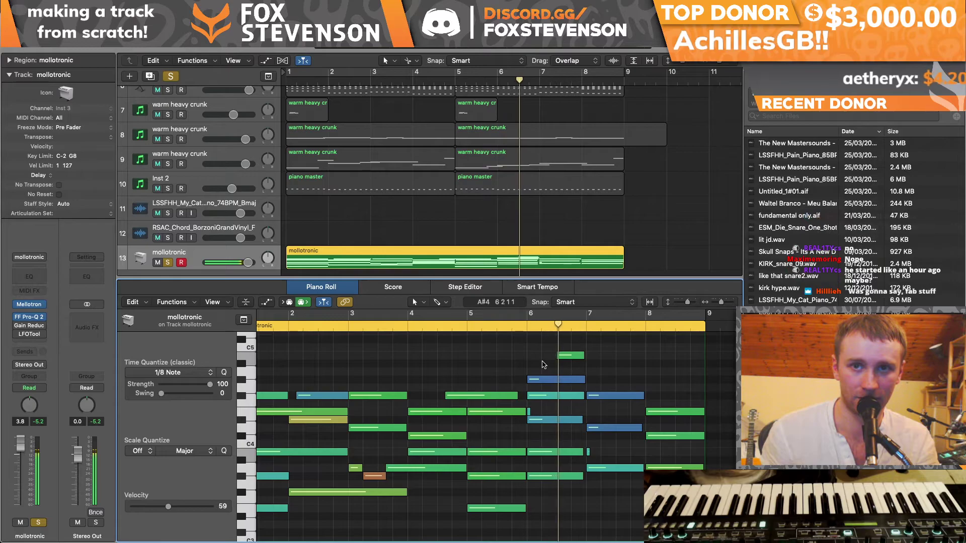
{"action": "left_click", "coordinate": [588, 453]}
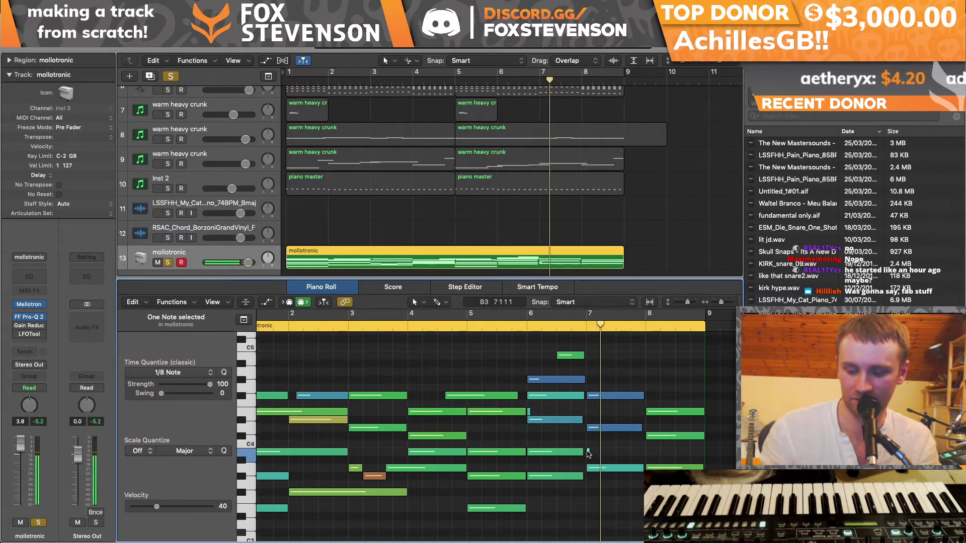
{"action": "left_click_drag", "start_coordinate": [600, 396], "coordinate": [615, 374]}
{"action": "left_click", "coordinate": [618, 381], "text": "super"}
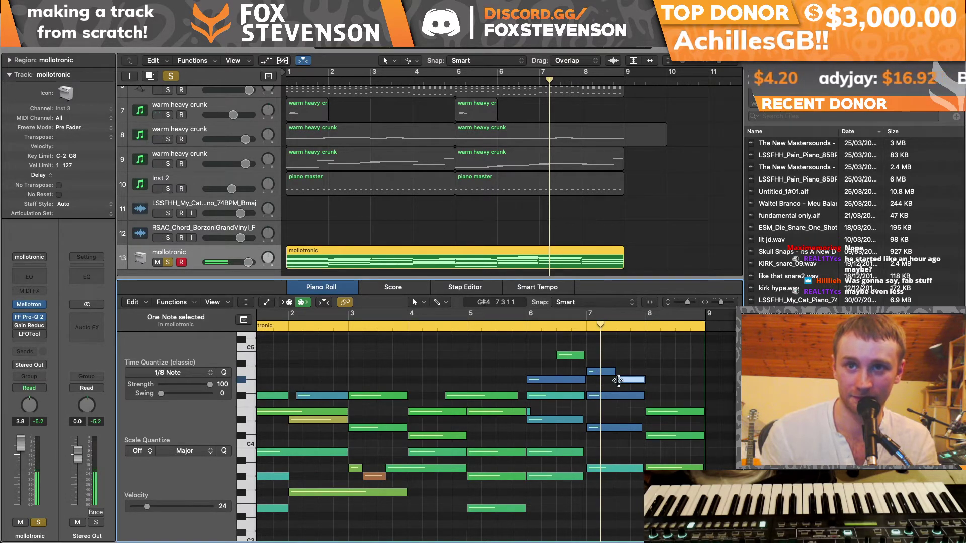
{"action": "left_click", "coordinate": [611, 428]}
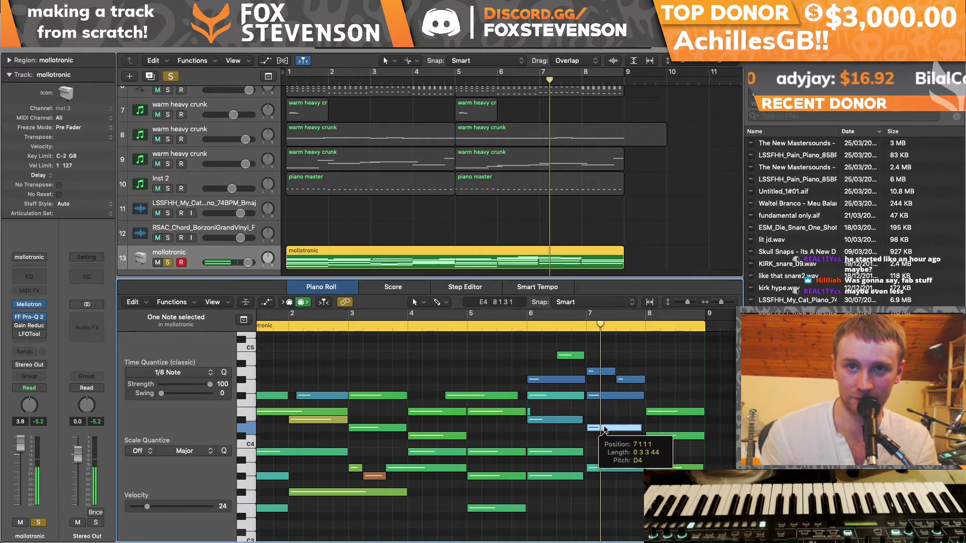
{"action": "left_click_drag", "start_coordinate": [597, 469], "coordinate": [597, 452]}
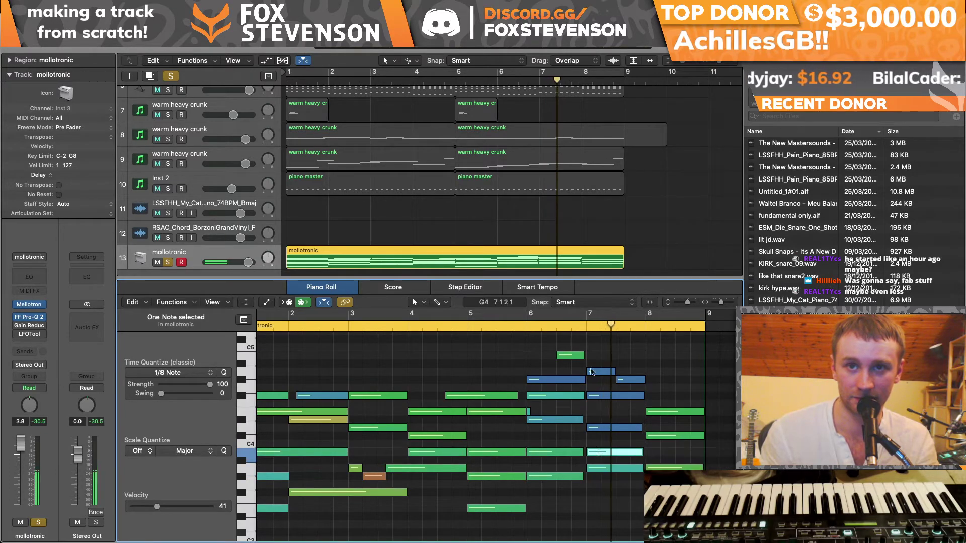
Step: Set the velocity of all mollotronic notes to 127 and lower the track's volume to 1.3 dB, playing from bar 1
{"action": "left_click_drag", "start_coordinate": [702, 334], "coordinate": [240, 542]}
{"action": "scroll", "coordinate": [204, 429], "scroll_direction": "up", "scroll_amount": 8}
{"action": "key", "text": "a"}
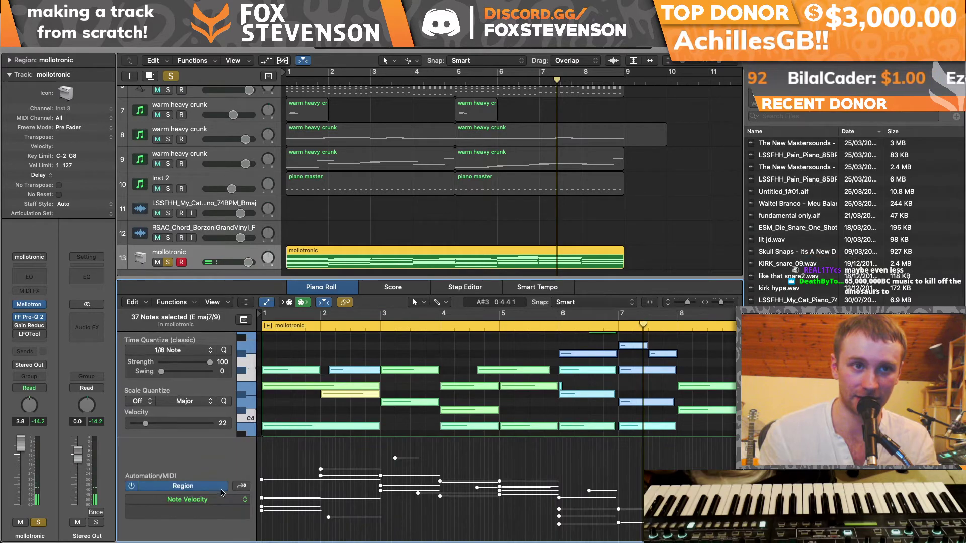
{"action": "left_click_drag", "start_coordinate": [263, 512], "coordinate": [266, 390]}
{"action": "left_click", "coordinate": [294, 73]}
{"action": "key", "text": "space"}
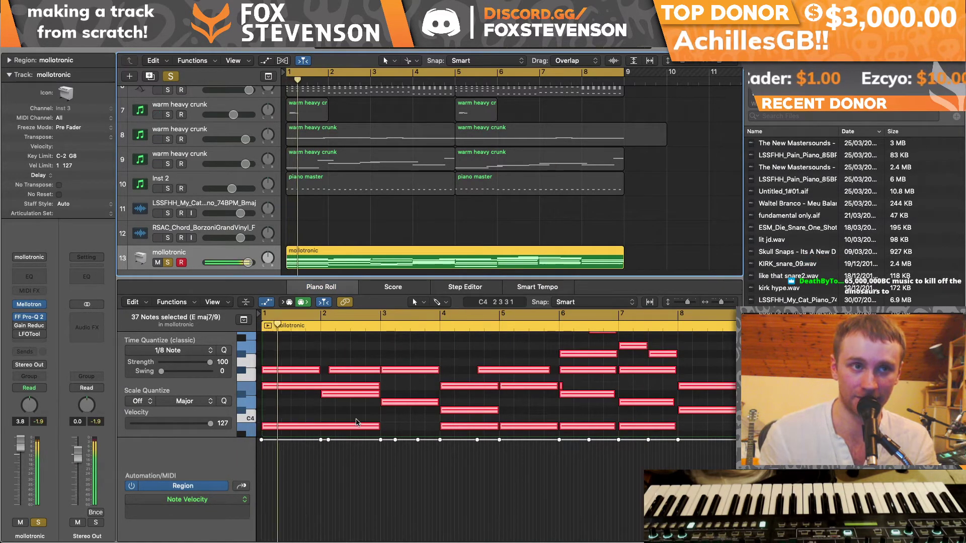
{"action": "left_click_drag", "start_coordinate": [21, 448], "coordinate": [23, 467]}
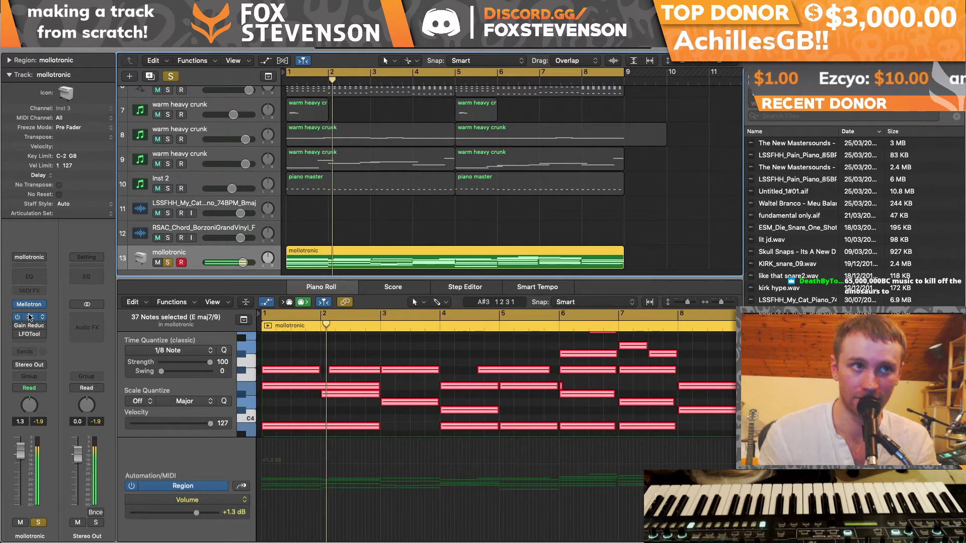
Step: Set the Vintage Mellotron's Sound B to Flute, adjust its tone, and move the layer blend to 85
{"action": "left_click", "coordinate": [29, 304]}
{"action": "left_click", "coordinate": [218, 97]}
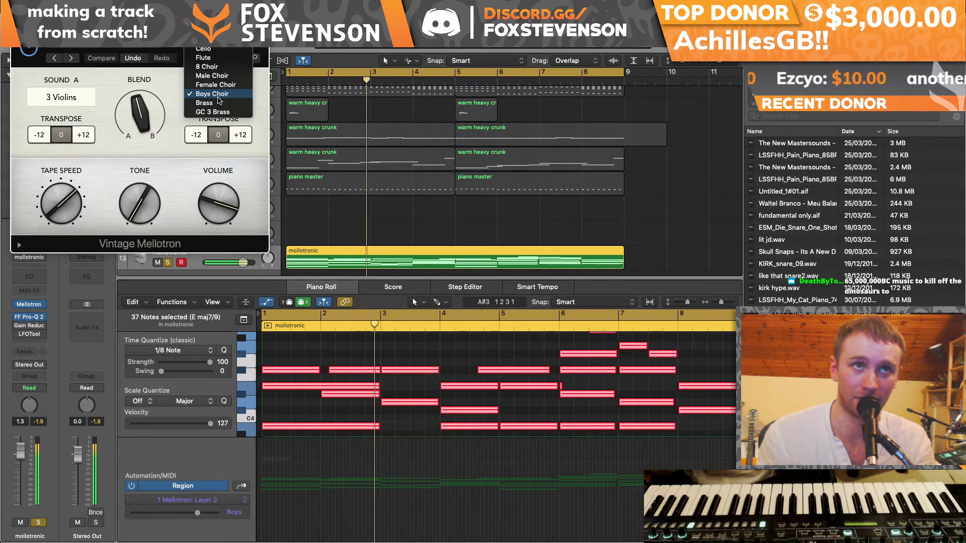
{"action": "left_click", "coordinate": [216, 60]}
{"action": "left_click_drag", "start_coordinate": [132, 201], "coordinate": [134, 92]}
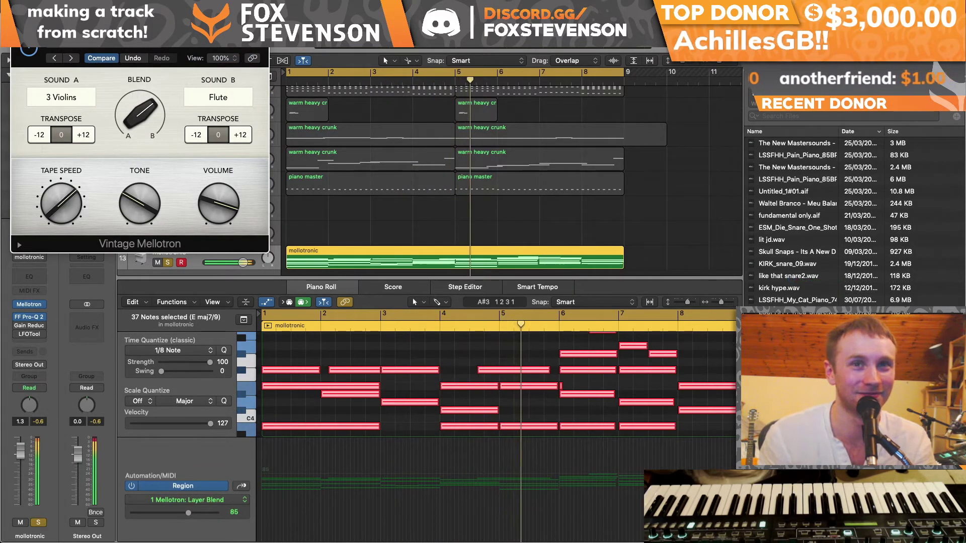
{"action": "left_click", "coordinate": [18, 34]}
Step: Select the stray short E4 note at bar 6 and review the Mellotron's settings from the mixer before returning to the piano roll
{"action": "left_click", "coordinate": [570, 386]}
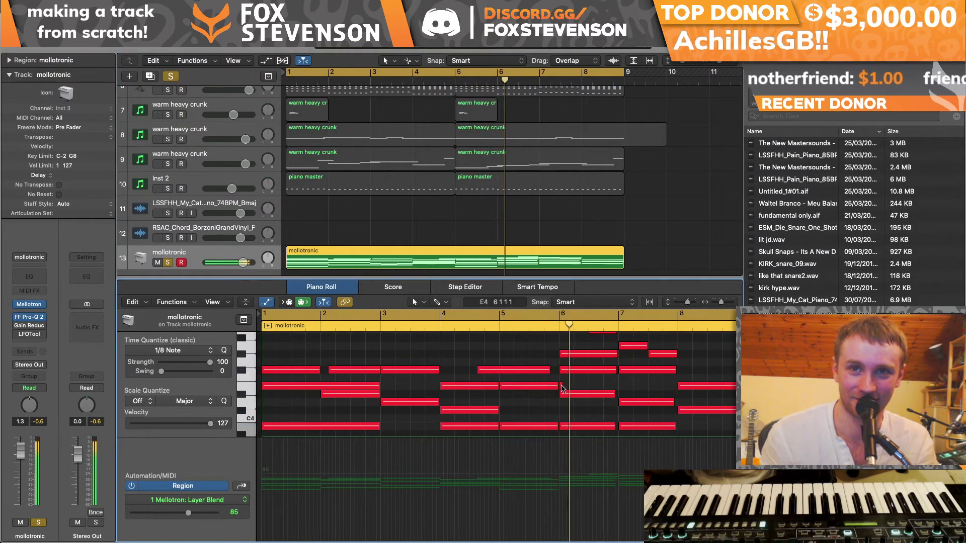
{"action": "left_click", "coordinate": [562, 386]}
{"action": "key", "text": "x"}
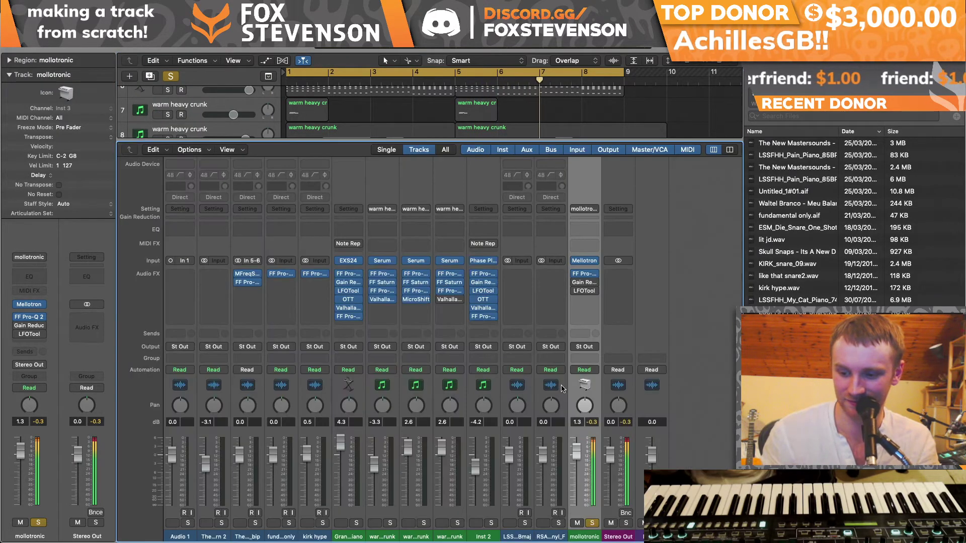
{"action": "left_click", "coordinate": [585, 261]}
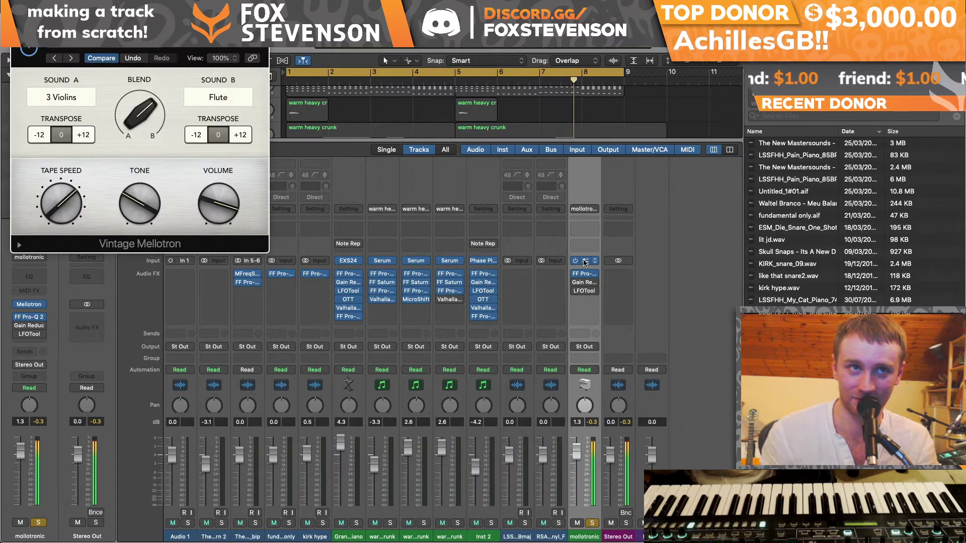
{"action": "key", "text": "super+w"}
{"action": "key", "text": "x"}
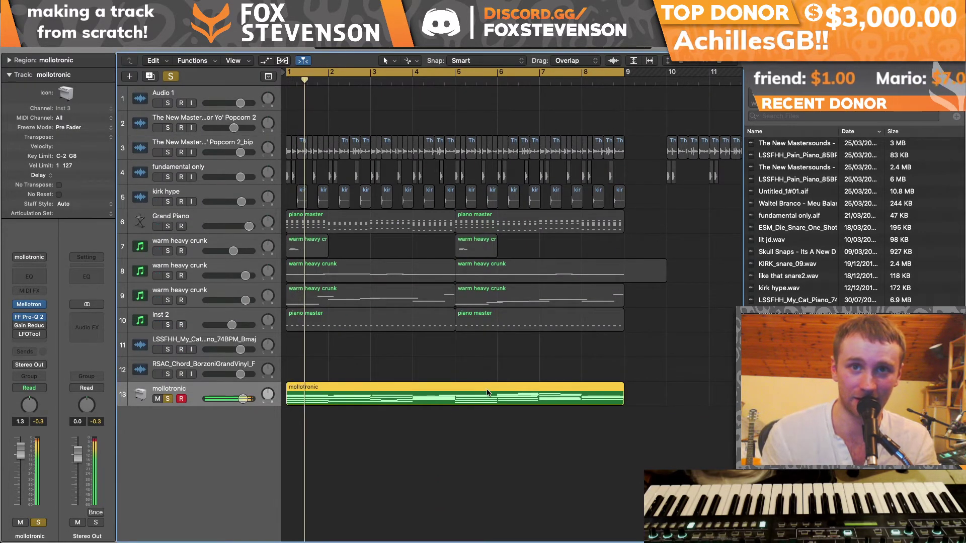
{"action": "key", "text": "p"}
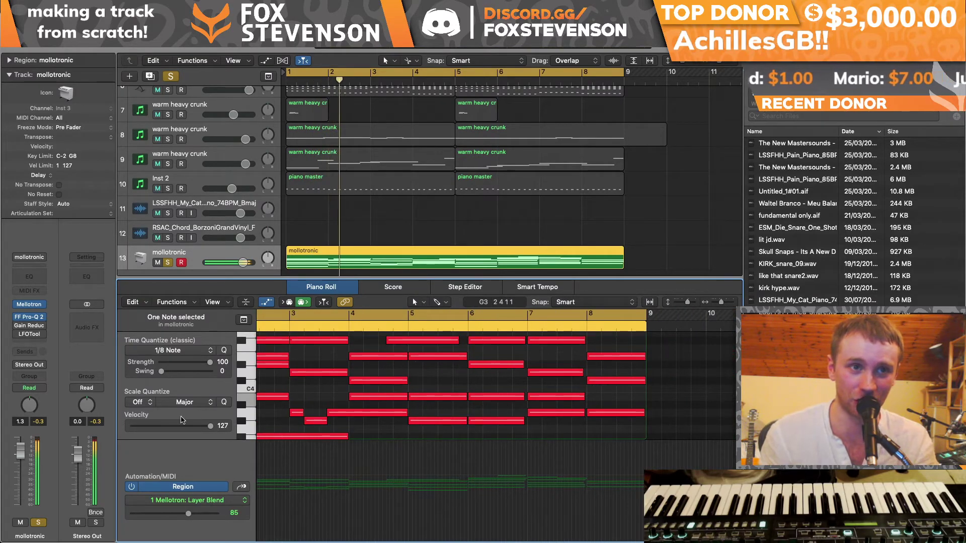
Step: Hide the piano roll's automation lane and cut the mids with a bell band in mollotronic's Pro-Q 2
{"action": "key", "text": "a"}
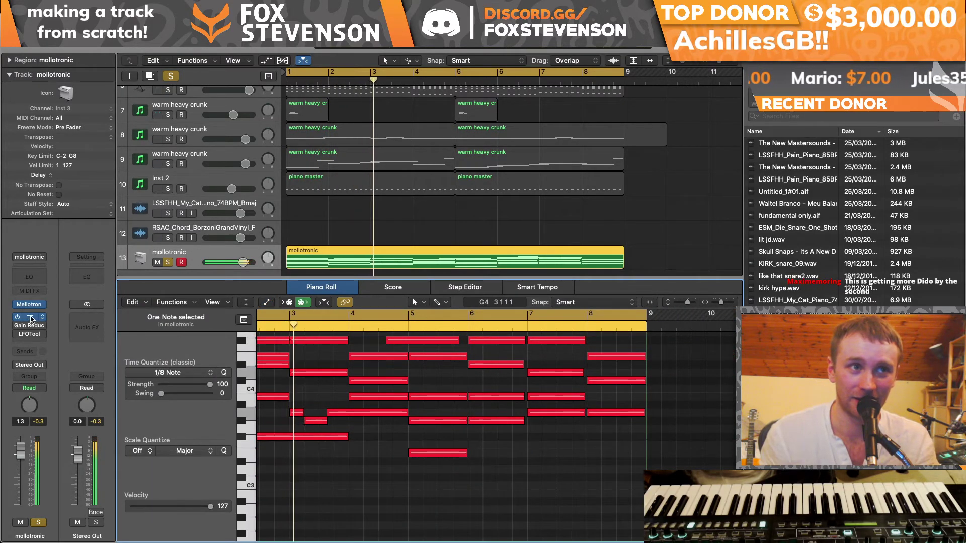
{"action": "left_click", "coordinate": [28, 317]}
{"action": "left_click_drag", "start_coordinate": [254, 185], "coordinate": [245, 226]}
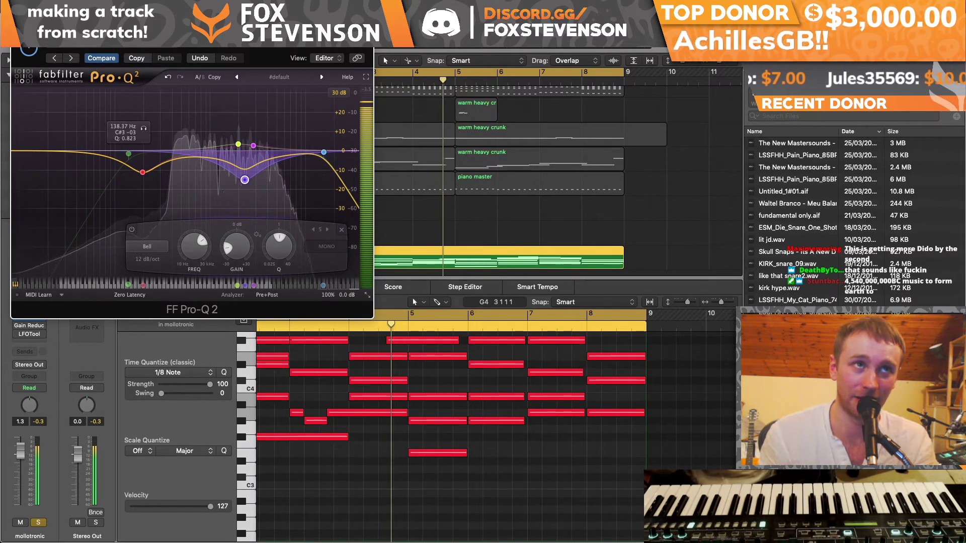
{"action": "key", "text": "super+w"}
Step: Lengthen the mollotronic notes in bars 5 and 6 so they fill their bars completely
{"action": "scroll", "coordinate": [451, 443], "scroll_direction": "up", "scroll_amount": 1}
{"action": "scroll", "coordinate": [451, 443], "scroll_direction": "up", "scroll_amount": 5}
{"action": "left_click_drag", "start_coordinate": [463, 440], "coordinate": [467, 441]}
{"action": "mouse_move", "coordinate": [465, 481]}
{"action": "left_mouse_down"}
{"action": "mouse_move", "coordinate": [466, 505]}
{"action": "mouse_move", "coordinate": [467, 483]}
{"action": "left_mouse_up"}
{"action": "scroll", "coordinate": [463, 504], "scroll_direction": "down", "scroll_amount": 4}
{"action": "left_click_drag", "start_coordinate": [523, 461], "coordinate": [496, 395]}
{"action": "left_click_drag", "start_coordinate": [496, 449], "coordinate": [527, 448]}
Step: Extend the mollotronic notes in bar 7 and the three-note chord in bar 8 to their bar ends
{"action": "left_click_drag", "start_coordinate": [565, 457], "coordinate": [612, 475]}
{"action": "key", "text": "backslash"}
{"action": "key", "text": "Return"}
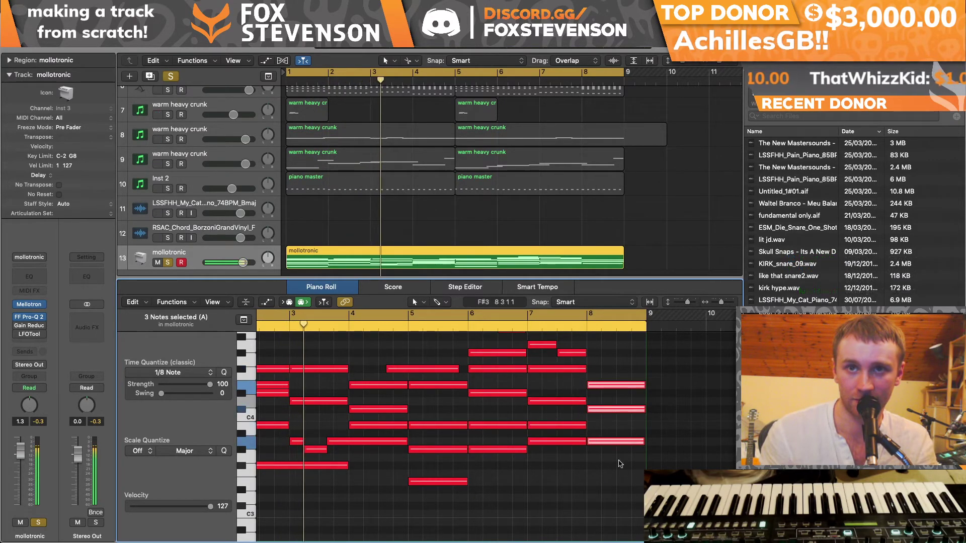
{"action": "left_click_drag", "start_coordinate": [642, 442], "coordinate": [661, 442]}
{"action": "key", "text": "backslash"}
{"action": "key", "text": "Return"}
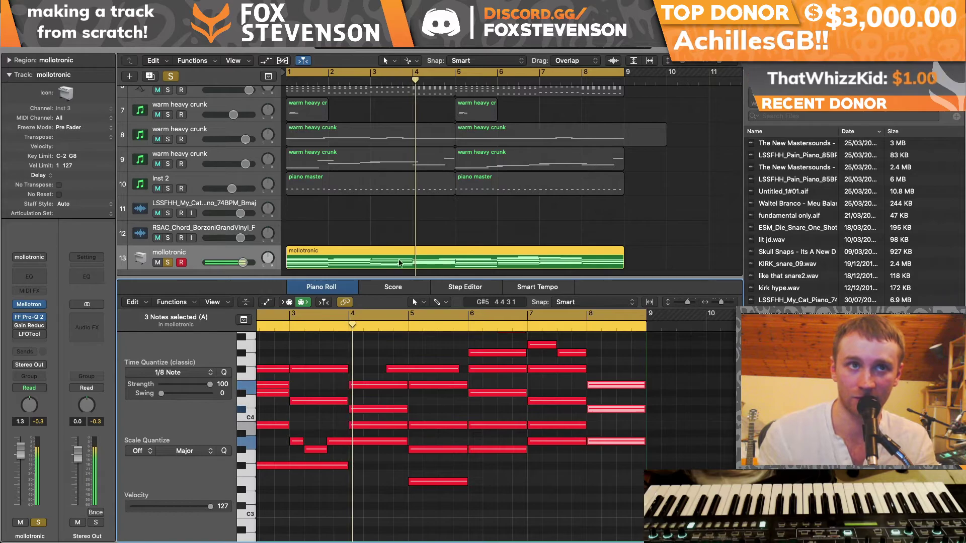
Step: Unsolo mollotronic, lower its volume to -1.2 dB and Stereo Out to -5.0 dB, checking the levels in the mixer
{"action": "left_click", "coordinate": [167, 263]}
{"action": "left_click_drag", "start_coordinate": [242, 262], "coordinate": [241, 266]}
{"action": "left_click_drag", "start_coordinate": [77, 457], "coordinate": [81, 484]}
{"action": "key", "text": "x"}
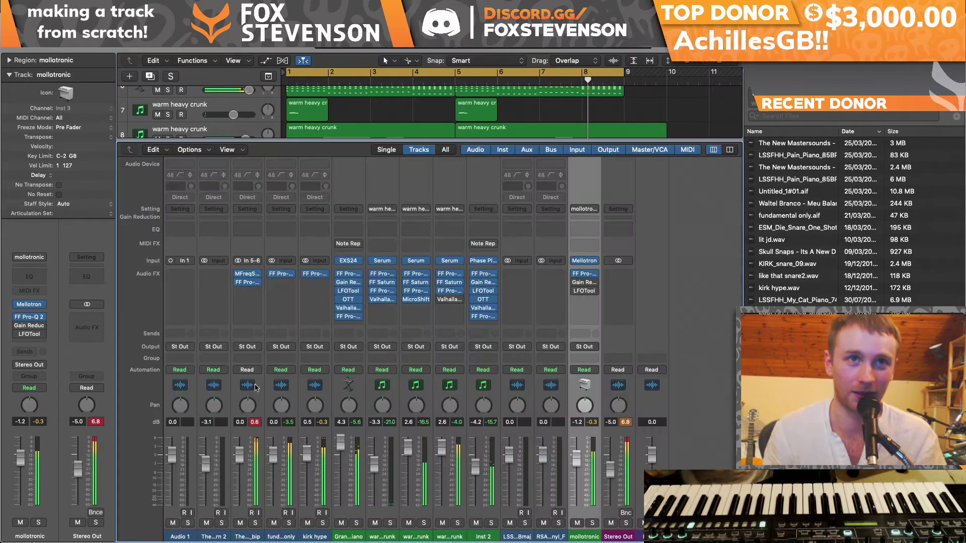
{"action": "key", "text": "x"}
Step: Select all regions on the track 9 warm heavy crunk, Inst 2 and mollotronic tracks
{"action": "left_click_drag", "start_coordinate": [682, 59], "coordinate": [684, 60]}
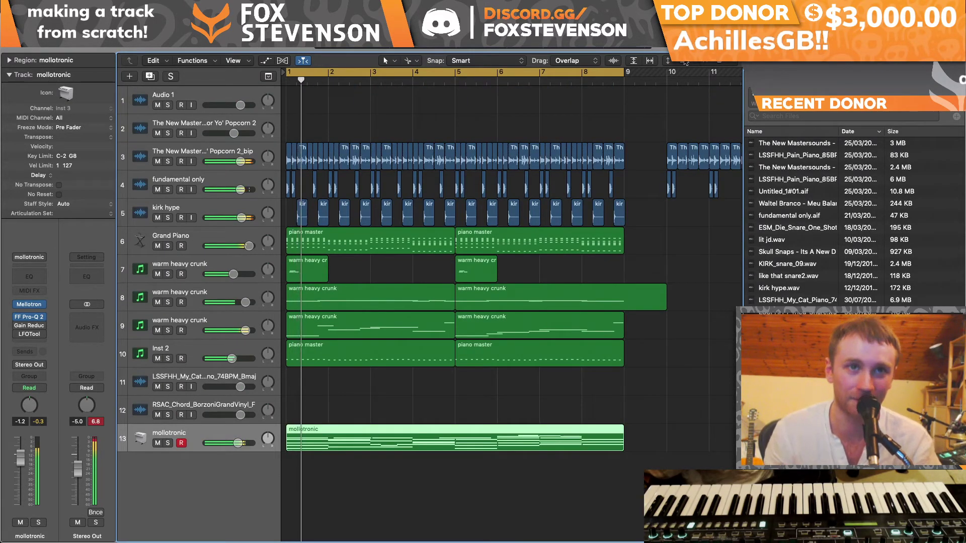
{"action": "left_click", "coordinate": [140, 338]}
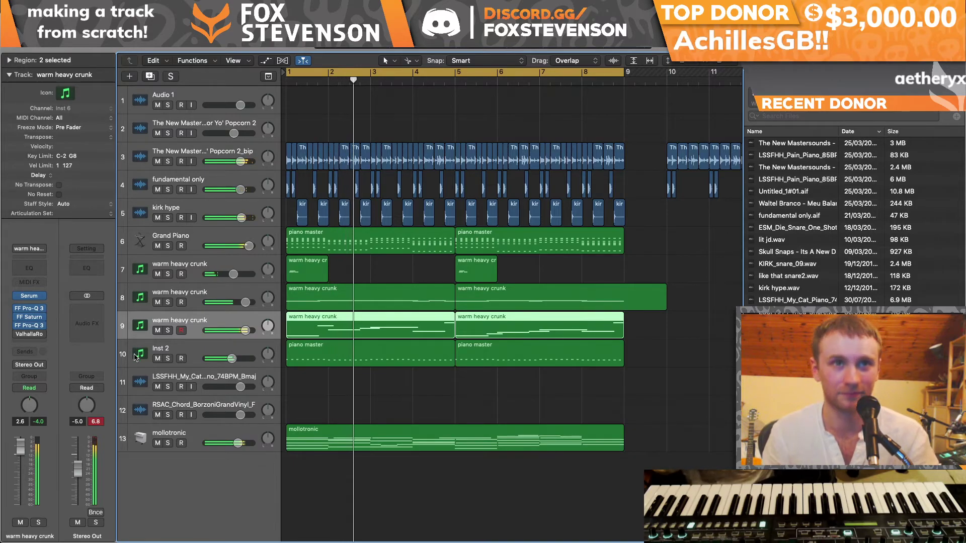
{"action": "left_click", "coordinate": [136, 357], "text": "shift"}
{"action": "left_click", "coordinate": [137, 441], "text": "shift"}
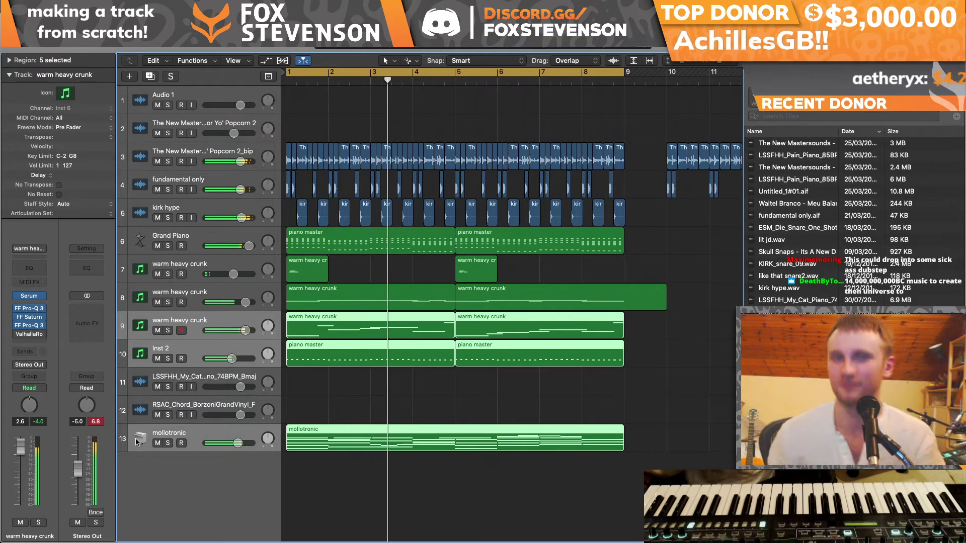
Step: Delete the leftover sample regions after bar 10 and trim the track 8 warm heavy crunk region to end at bar 9
{"action": "key", "text": "super+Left"}
{"action": "key", "text": "super+Left"}
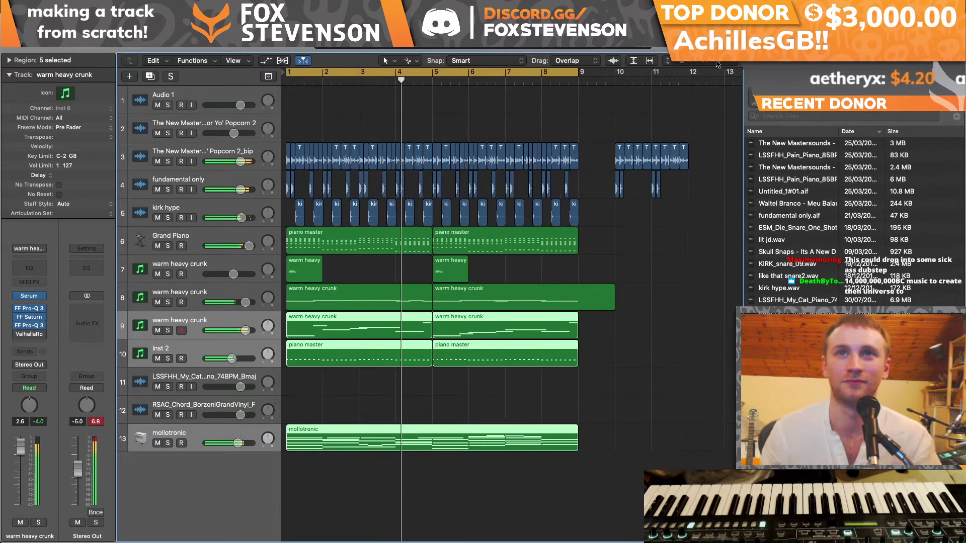
{"action": "key", "text": "super+Up"}
{"action": "left_click_drag", "start_coordinate": [704, 129], "coordinate": [608, 112]}
{"action": "key", "text": "BackSpace"}
{"action": "left_click_drag", "start_coordinate": [604, 190], "coordinate": [572, 191]}
Step: Move the whole eight-bar arrangement on all tracks so that it starts at bar 9
{"action": "left_click_drag", "start_coordinate": [603, 262], "coordinate": [285, 115]}
{"action": "left_click_drag", "start_coordinate": [300, 156], "coordinate": [587, 156]}
{"action": "scroll", "coordinate": [575, 203], "scroll_direction": "right", "scroll_amount": 3}
{"action": "left_click", "coordinate": [519, 359]}
{"action": "left_click_drag", "start_coordinate": [716, 61], "coordinate": [686, 60]}
Step: Copy the piano, warm heavy crunk (tracks 7 and 9), Inst 2 and mollotronic regions from bar 9 onward to bar 1
{"action": "left_click_drag", "start_coordinate": [448, 428], "coordinate": [543, 266]}
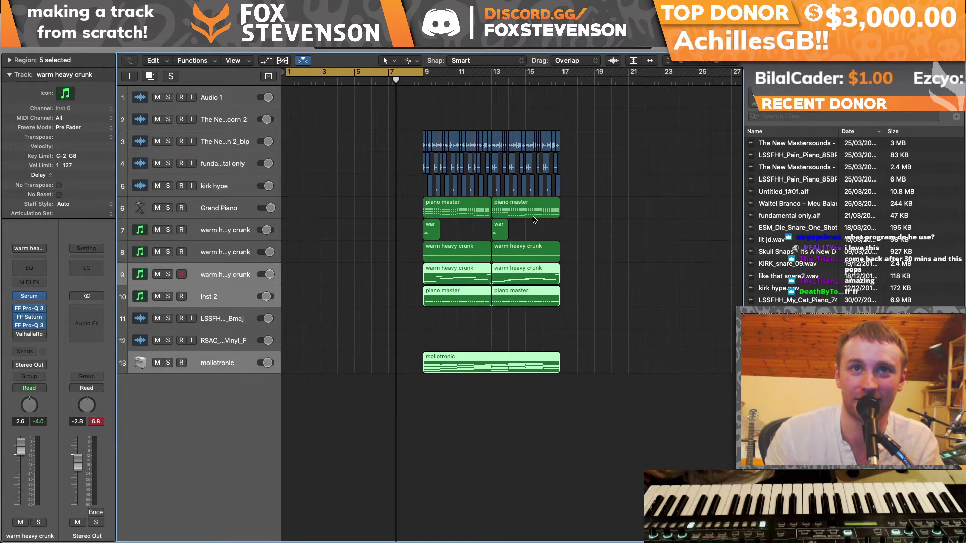
{"action": "left_click_drag", "start_coordinate": [581, 225], "coordinate": [302, 216]}
{"action": "key", "text": "space"}
Step: Delete the track 9 regions in bars 1–8 and copy both track 8 warm heavy crunk regions to bars 1 and 5
{"action": "left_click_drag", "start_coordinate": [385, 260], "coordinate": [337, 270]}
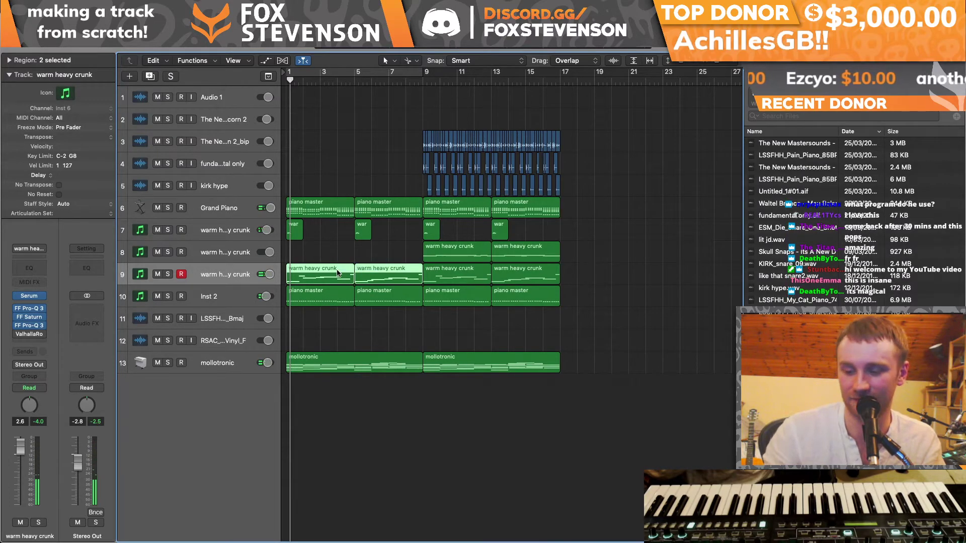
{"action": "key", "text": "BackSpace"}
{"action": "left_click_drag", "start_coordinate": [460, 256], "coordinate": [301, 254]}
{"action": "left_click_drag", "start_coordinate": [518, 254], "coordinate": [382, 255]}
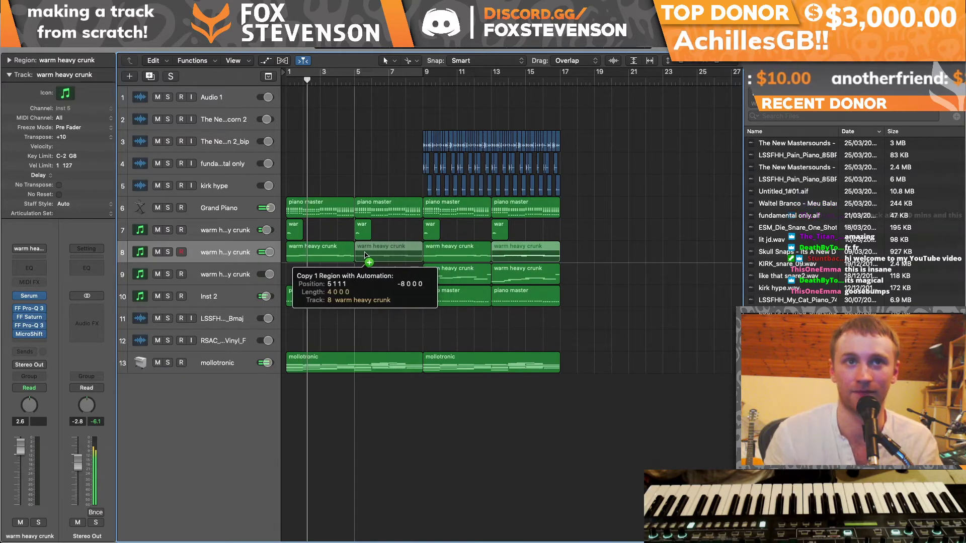
{"action": "left_click", "coordinate": [579, 256]}
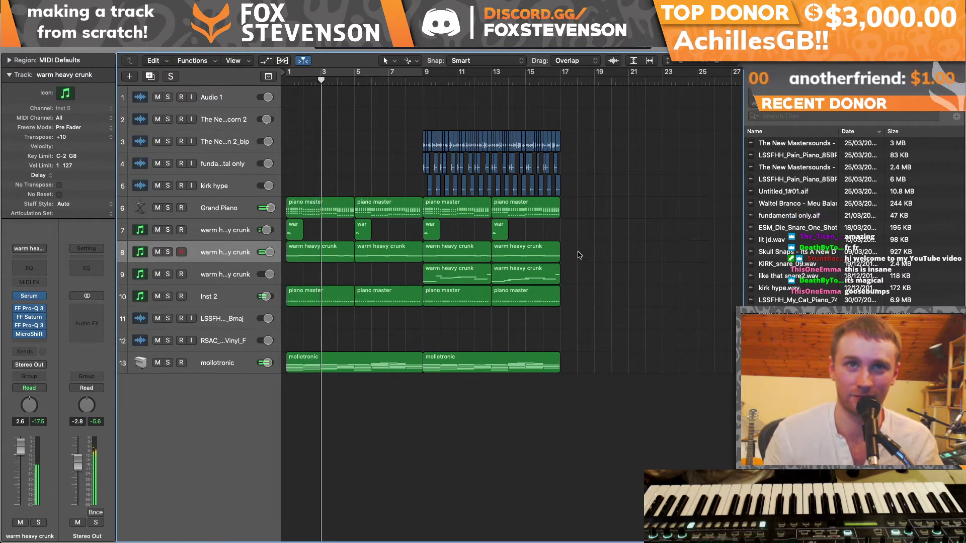
Step: Mute the Inst 2, mollotronic and track 8 warm heavy crunk regions from bar 9 to the end
{"action": "left_click", "coordinate": [543, 254]}
{"action": "left_click", "coordinate": [523, 297]}
{"action": "left_click", "coordinate": [474, 299], "text": "shift"}
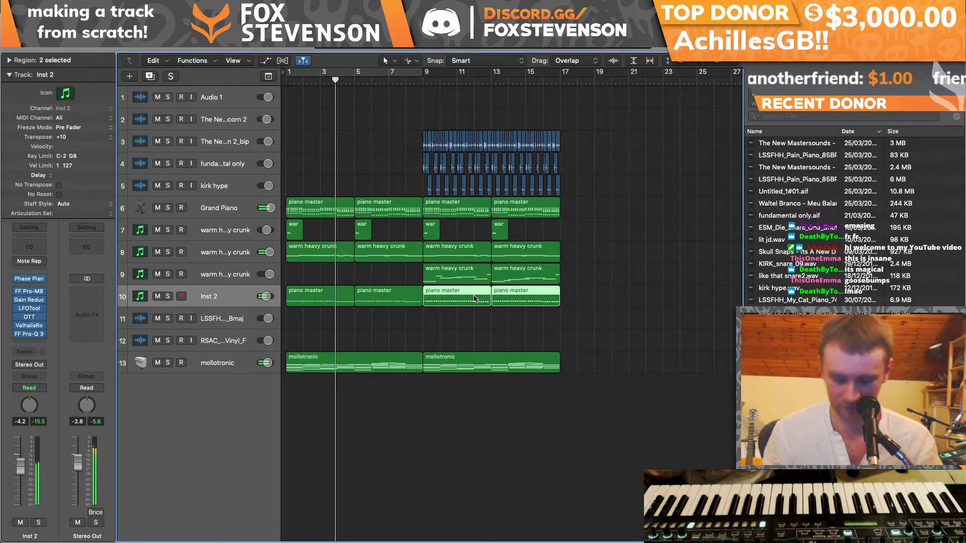
{"action": "key", "text": "ctrl+m"}
{"action": "left_click", "coordinate": [543, 361]}
{"action": "key", "text": "ctrl+m"}
{"action": "left_click_drag", "start_coordinate": [579, 247], "coordinate": [456, 252]}
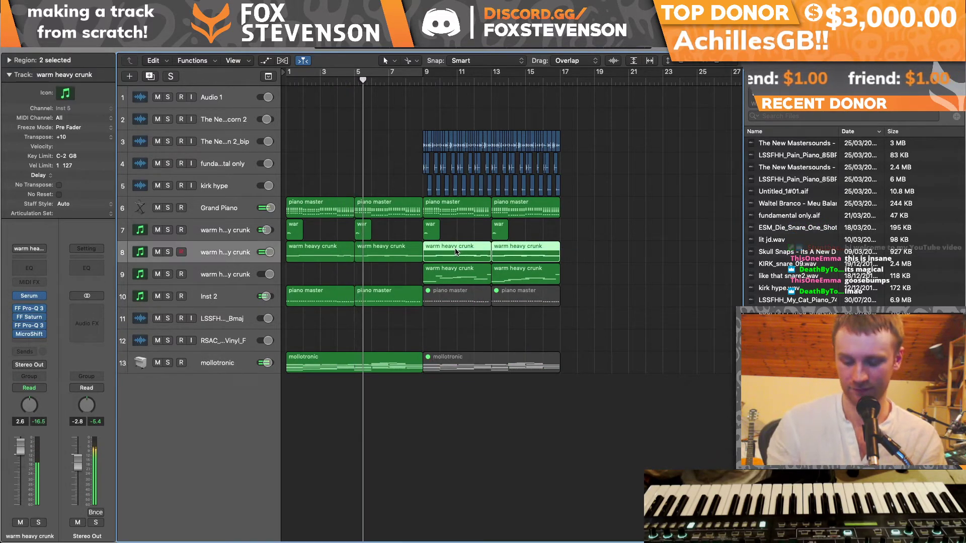
{"action": "key", "text": "ctrl+m"}
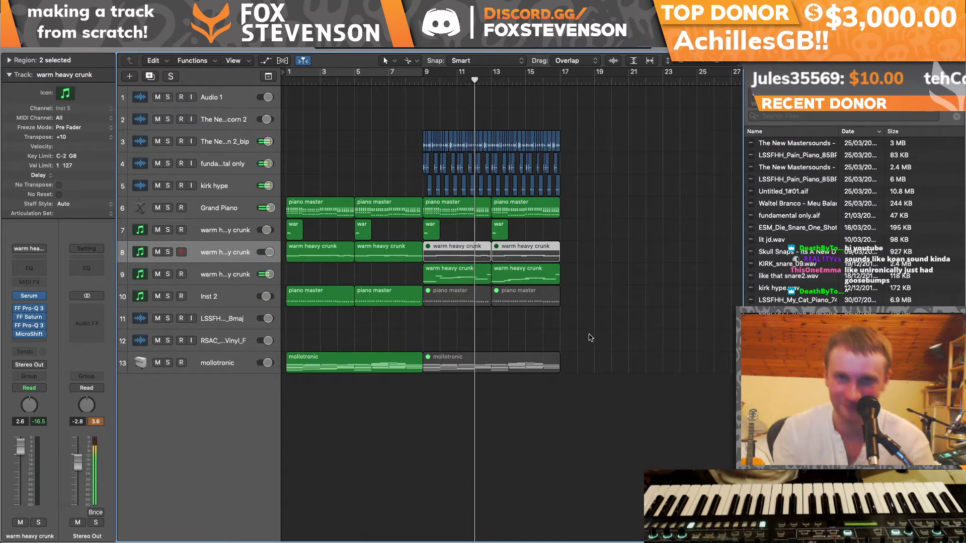
Step: Duplicate the Grand Piano track with its settings and move the two piano regions from bar 9 onward onto the copy
{"action": "left_click_drag", "start_coordinate": [595, 401], "coordinate": [443, 202]}
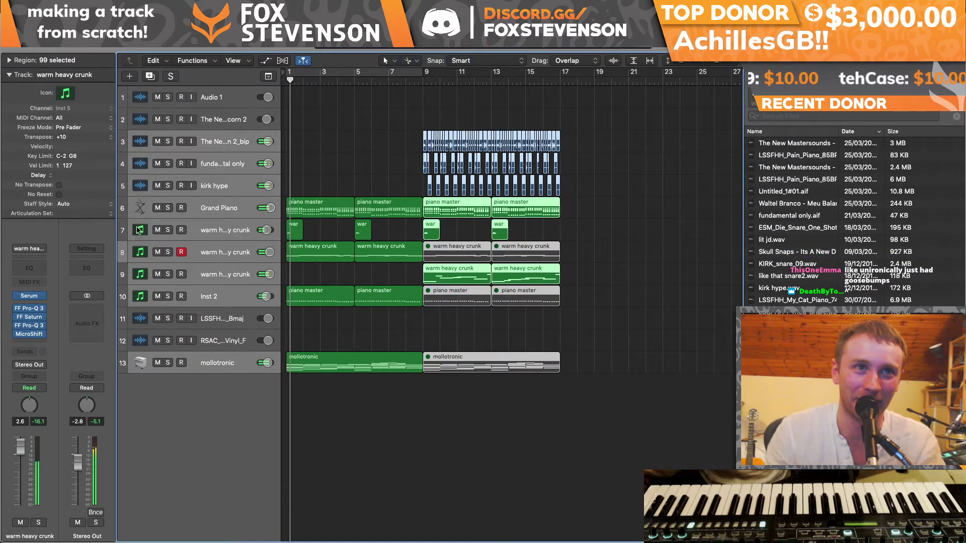
{"action": "left_click", "coordinate": [217, 206]}
{"action": "key", "text": "super+d"}
{"action": "left_click_drag", "start_coordinate": [648, 216], "coordinate": [447, 235]}
{"action": "left_click", "coordinate": [459, 211]}
Step: In the duplicate Grand Piano's Pro-Q 3, add a high cut and raise the low cut's frequency
{"action": "left_click", "coordinate": [239, 234]}
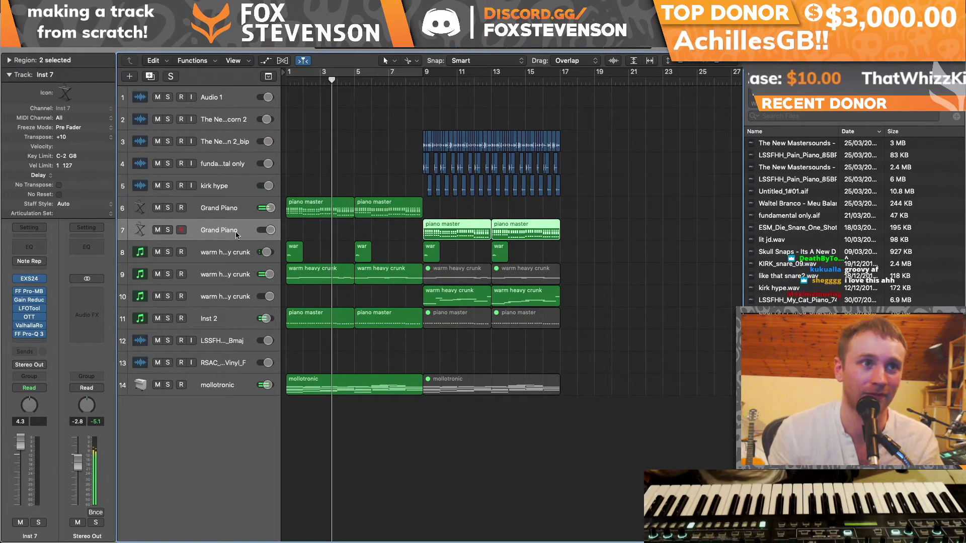
{"action": "left_click", "coordinate": [28, 335]}
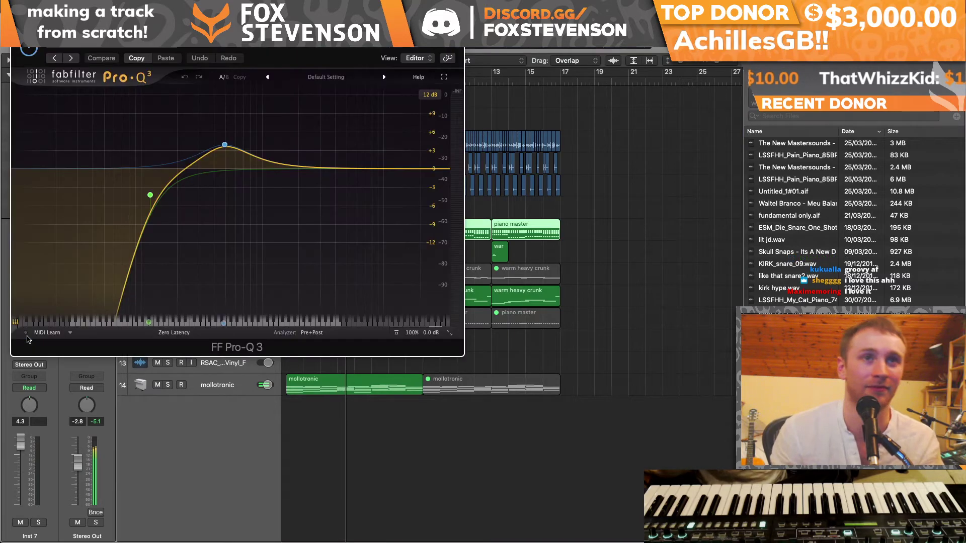
{"action": "left_click_drag", "start_coordinate": [424, 170], "coordinate": [291, 172]}
{"action": "left_click_drag", "start_coordinate": [150, 194], "coordinate": [164, 195]}
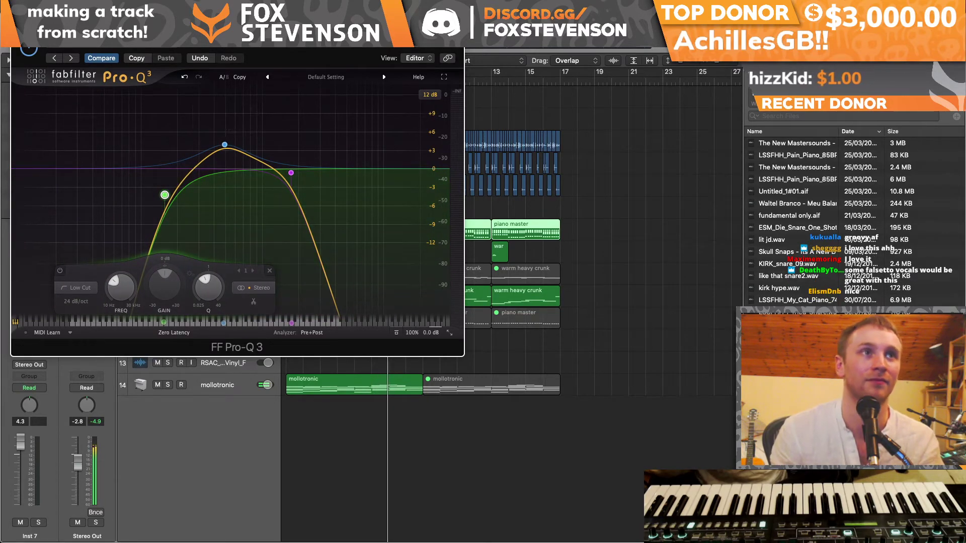
{"action": "key", "text": "super+w"}
Step: Search the sample browser for "crash" and browse the matching files for a crash sample
{"action": "left_click", "coordinate": [764, 116]}
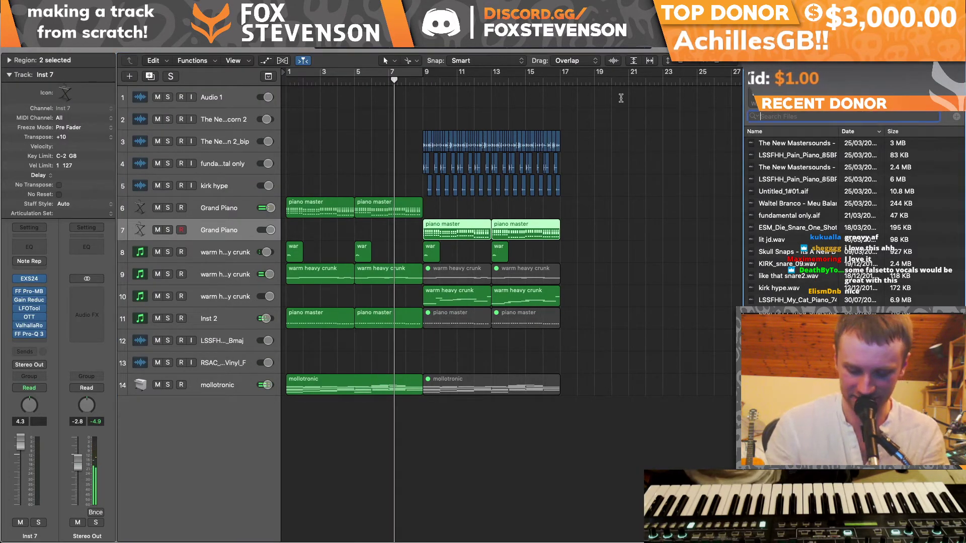
{"action": "key", "text": "Return"}
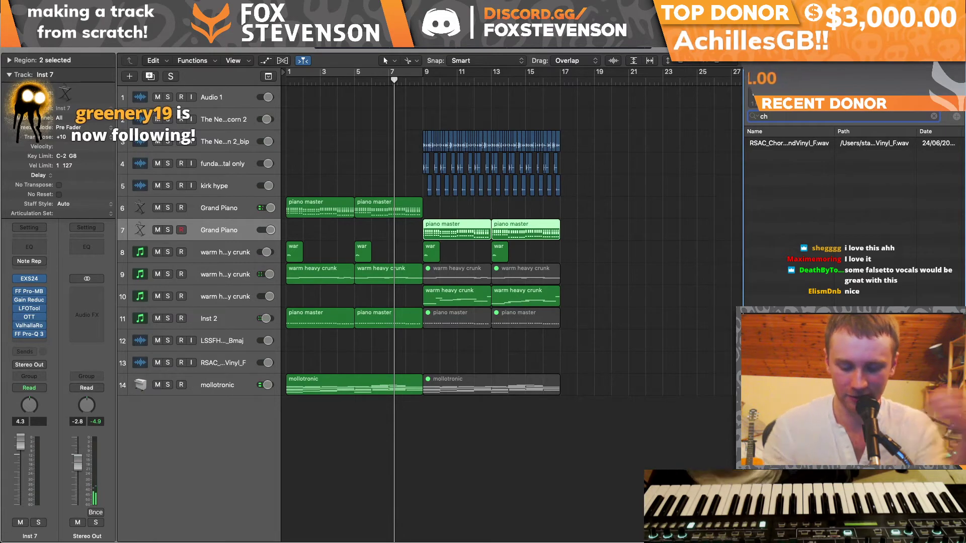
{"action": "type", "text": "sh"}
{"action": "key", "text": "Return"}
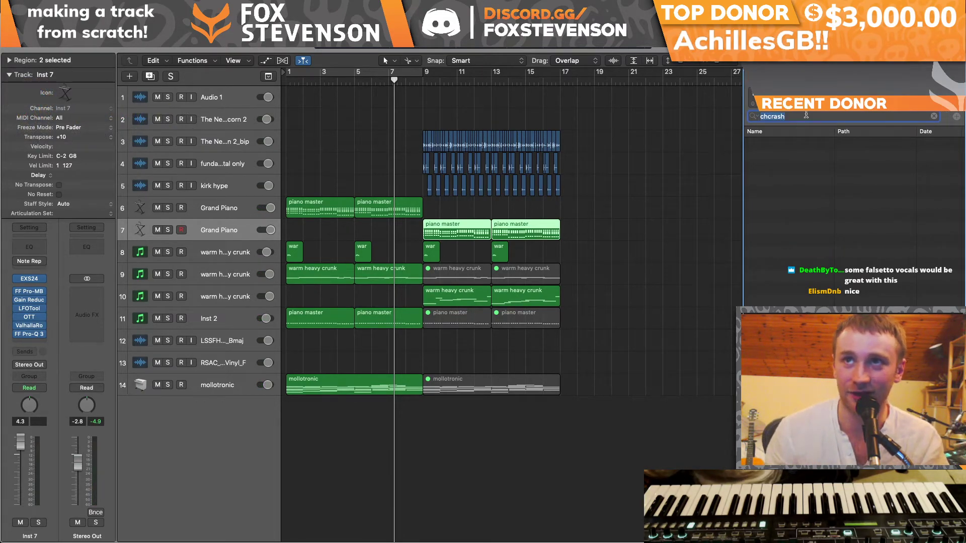
{"action": "left_click", "coordinate": [795, 118]}
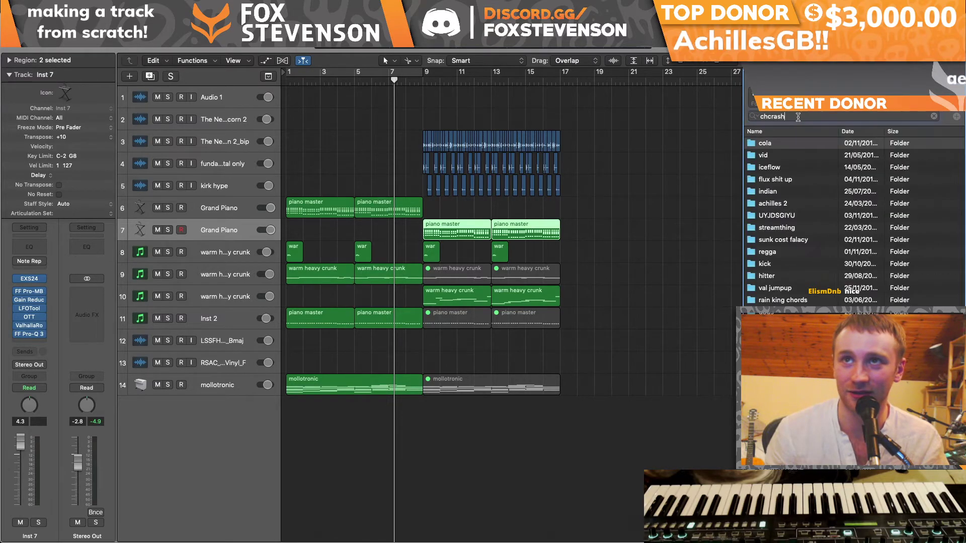
{"action": "type", "text": "crash"}
{"action": "key", "text": "Return"}
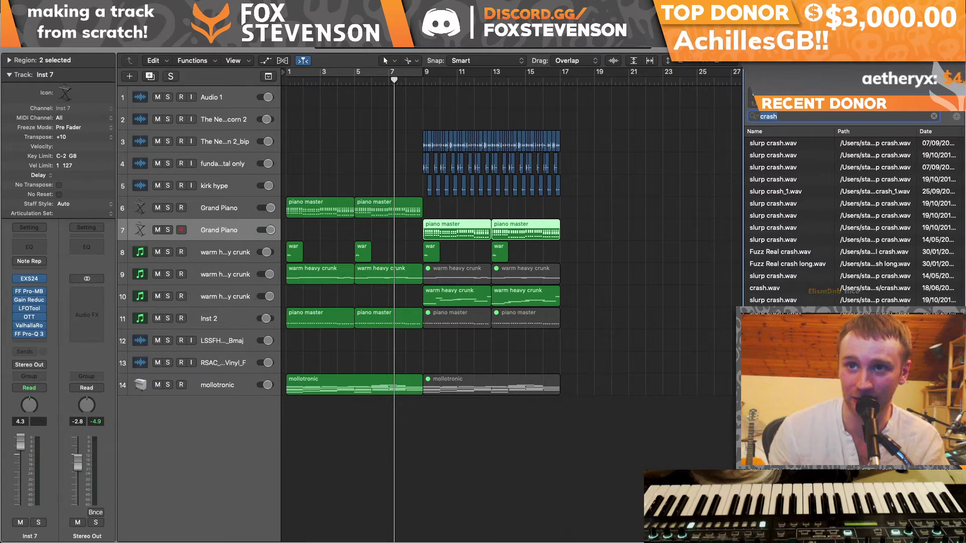
{"action": "scroll", "coordinate": [854, 221], "scroll_direction": "down", "scroll_amount": 5}
{"action": "scroll", "coordinate": [853, 221], "scroll_direction": "down", "scroll_amount": 10}
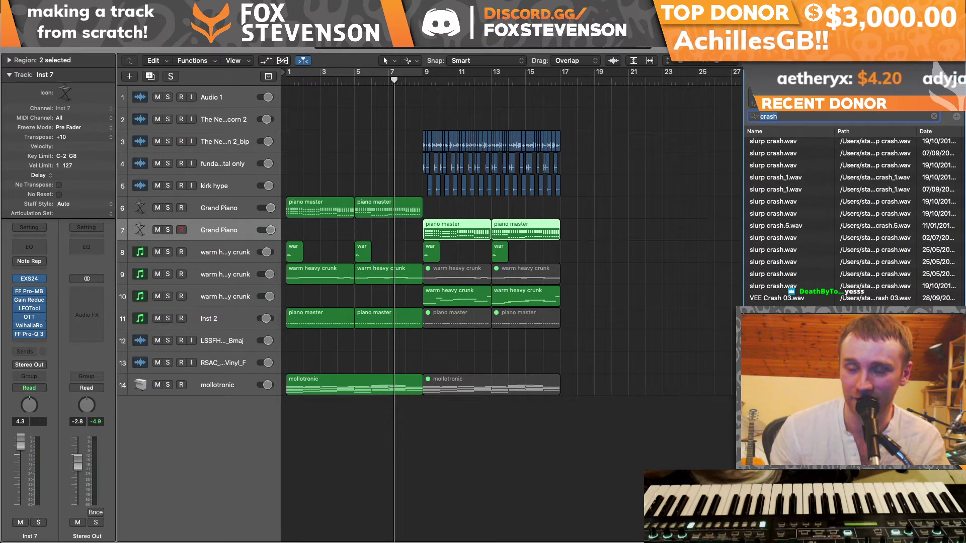
Step: Place slurp crash on a new track at bar 9 and add a Pro-Q 3 low cut at about 825 Hz
{"action": "left_click_drag", "start_coordinate": [673, 423], "coordinate": [805, 402]}
{"action": "left_click_drag", "start_coordinate": [724, 392], "coordinate": [421, 432]}
{"action": "left_click", "coordinate": [29, 338]}
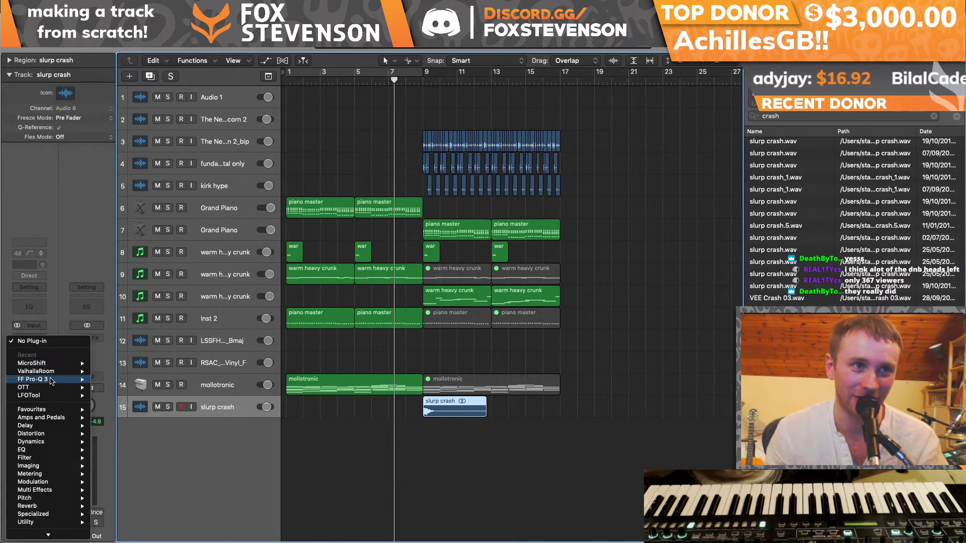
{"action": "left_click", "coordinate": [115, 379]}
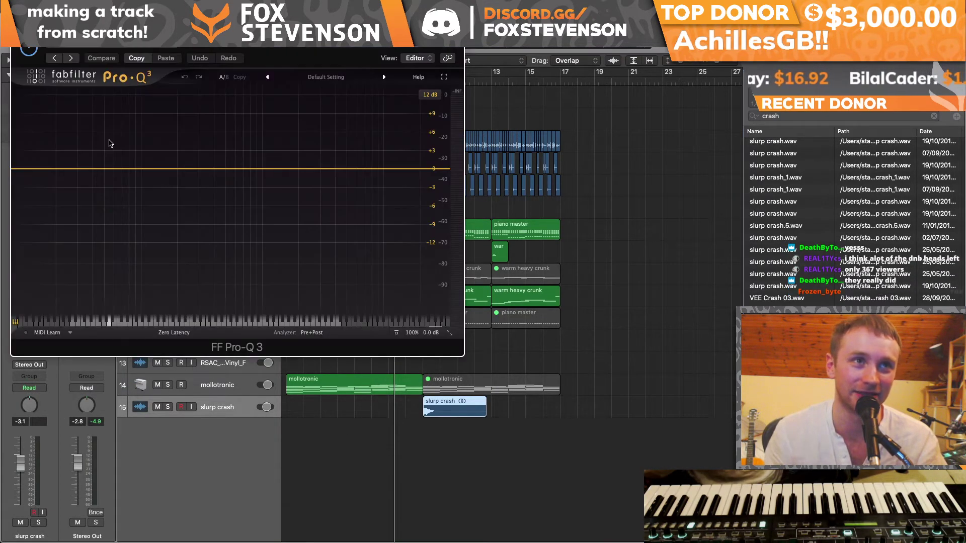
{"action": "left_click_drag", "start_coordinate": [43, 170], "coordinate": [254, 183]}
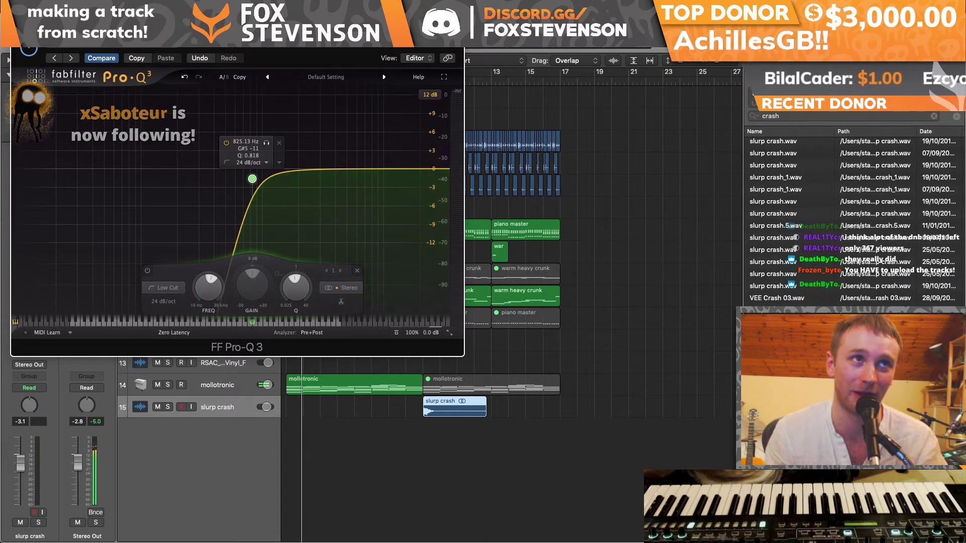
{"action": "key", "text": "super+w"}
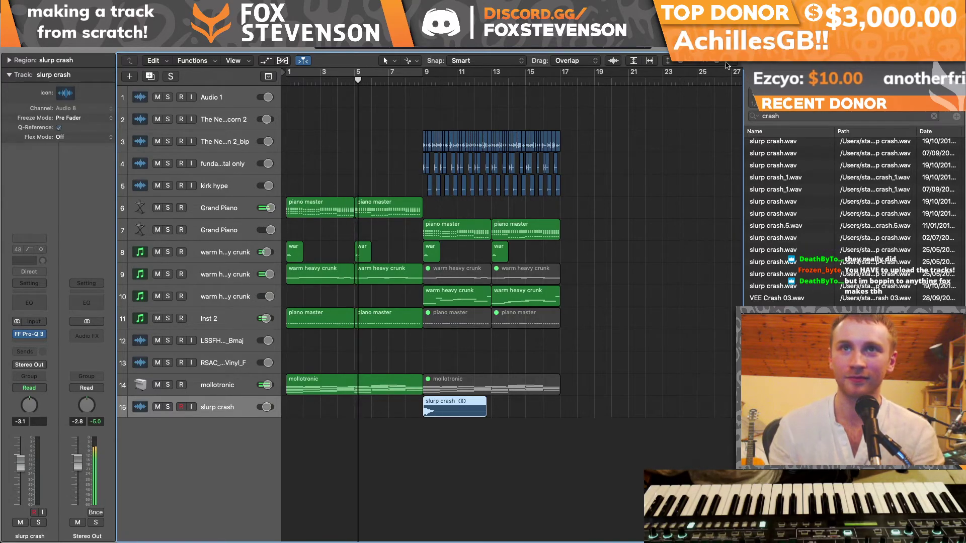
Step: Split the upper Grand Piano region just after bar 8 and delete its tail, cancelling the split on track 9
{"action": "key", "text": "super+Right"}
{"action": "key", "text": "super+Right"}
{"action": "key", "text": "super+Right"}
{"action": "key", "text": "super+Right"}
{"action": "scroll", "coordinate": [591, 189], "scroll_direction": "right", "scroll_amount": 10}
{"action": "scroll", "coordinate": [591, 189], "scroll_direction": "right", "scroll_amount": 8}
{"action": "scroll", "coordinate": [592, 189], "scroll_direction": "left", "scroll_amount": 12}
{"action": "scroll", "coordinate": [592, 189], "scroll_direction": "right", "scroll_amount": 2}
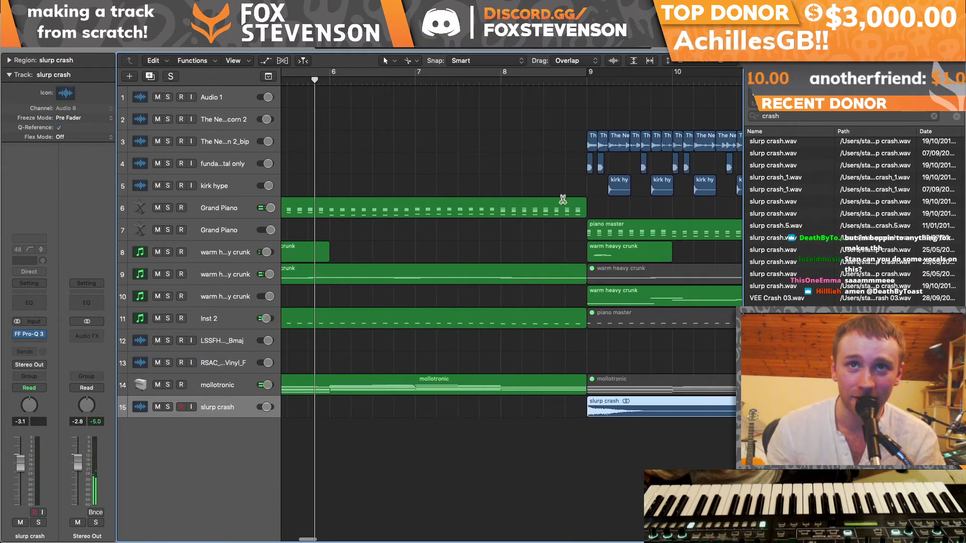
{"action": "left_click", "coordinate": [507, 206]}
{"action": "left_click", "coordinate": [507, 274], "text": "super"}
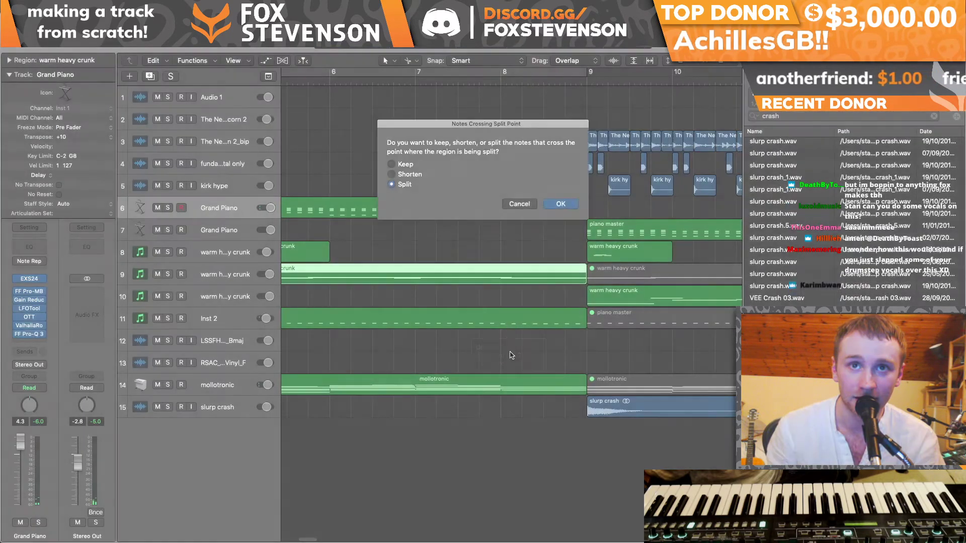
{"action": "left_click", "coordinate": [520, 205]}
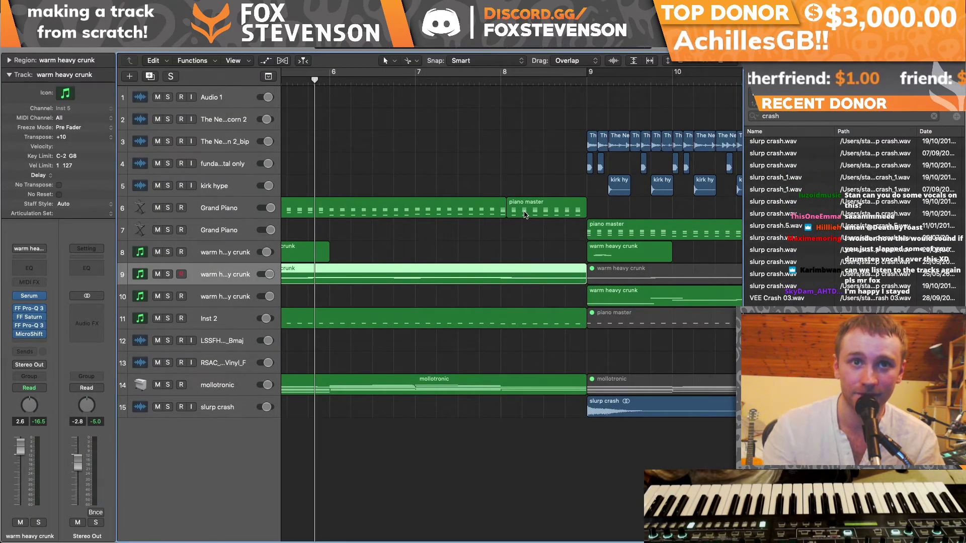
{"action": "left_click", "coordinate": [524, 215]}
{"action": "key", "text": "Delete"}
Step: Copy a chopped Butter for Yo' Popcorn 2_bip region from track 3 to track 2 near bar 17 and play around bar 18
{"action": "scroll", "coordinate": [493, 162], "scroll_direction": "right", "scroll_amount": 10}
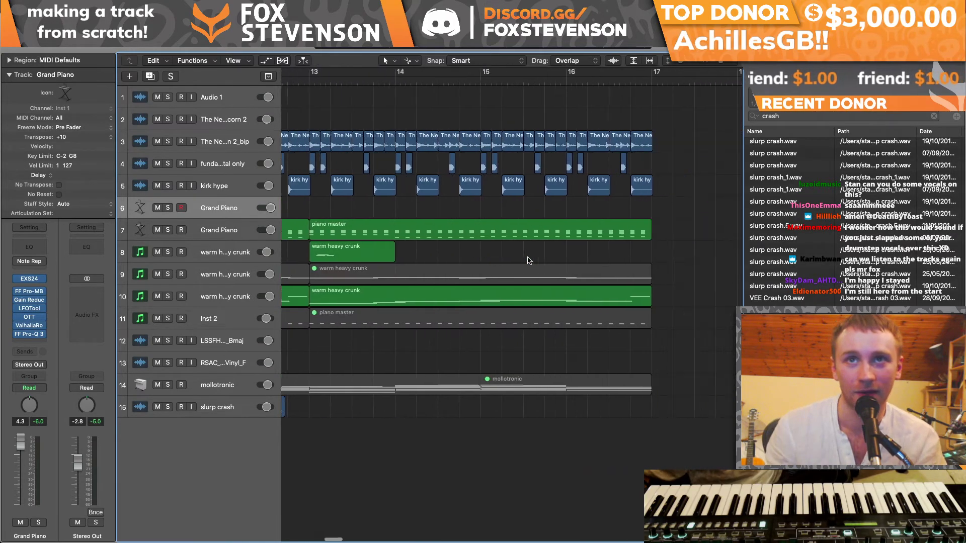
{"action": "left_click_drag", "start_coordinate": [486, 147], "coordinate": [732, 123]}
{"action": "scroll", "coordinate": [732, 124], "scroll_direction": "right", "scroll_amount": 1}
{"action": "double_click", "coordinate": [556, 81]}
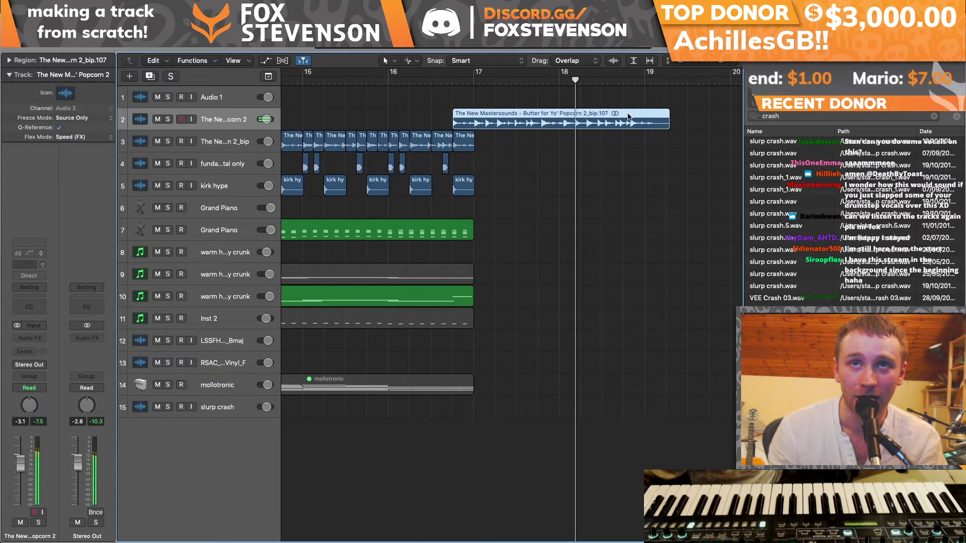
Step: Replace the copied chop on track 2 with the full Butter for Yo' Popcorn 2 sample at bar 19 and audition it
{"action": "scroll", "coordinate": [628, 117], "scroll_direction": "right", "scroll_amount": 3}
{"action": "key", "text": "Delete"}
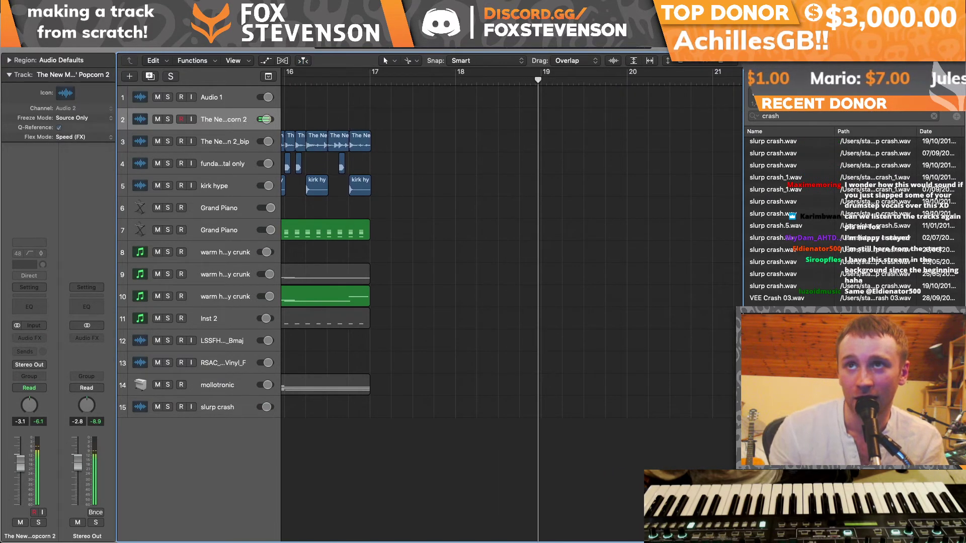
{"action": "double_click", "coordinate": [781, 156]}
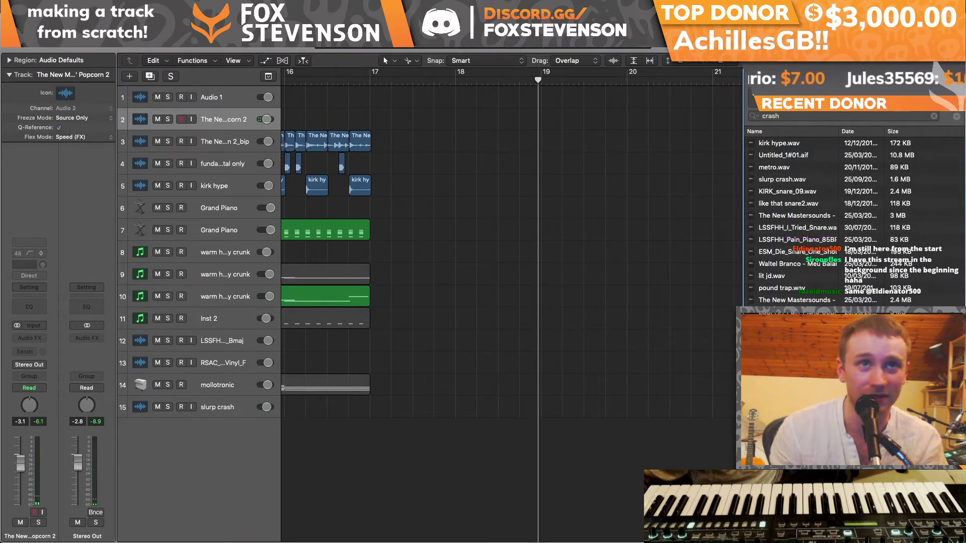
{"action": "left_click_drag", "start_coordinate": [795, 300], "coordinate": [463, 121]}
{"action": "scroll", "coordinate": [451, 89], "scroll_direction": "right", "scroll_amount": 10}
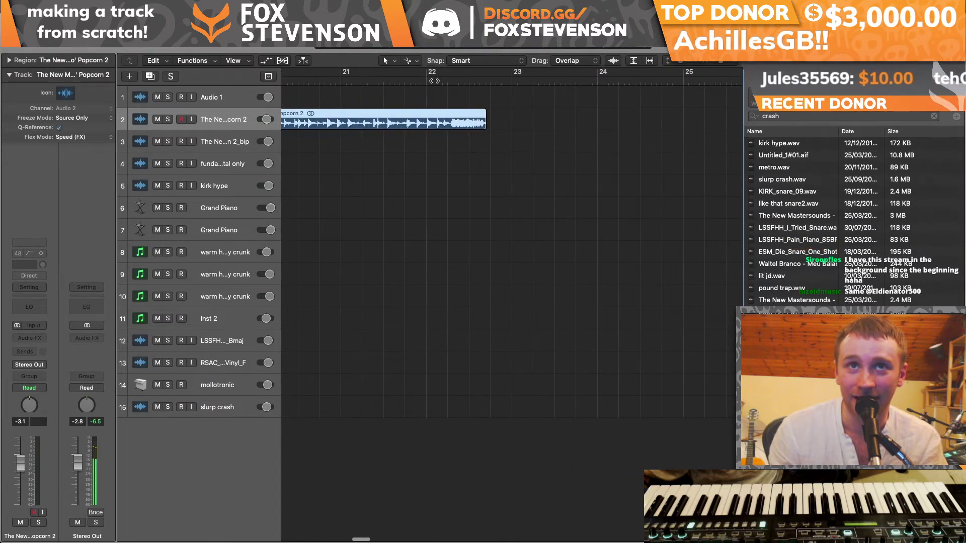
{"action": "scroll", "coordinate": [471, 129], "scroll_direction": "left", "scroll_amount": 8}
{"action": "left_click", "coordinate": [512, 81]}
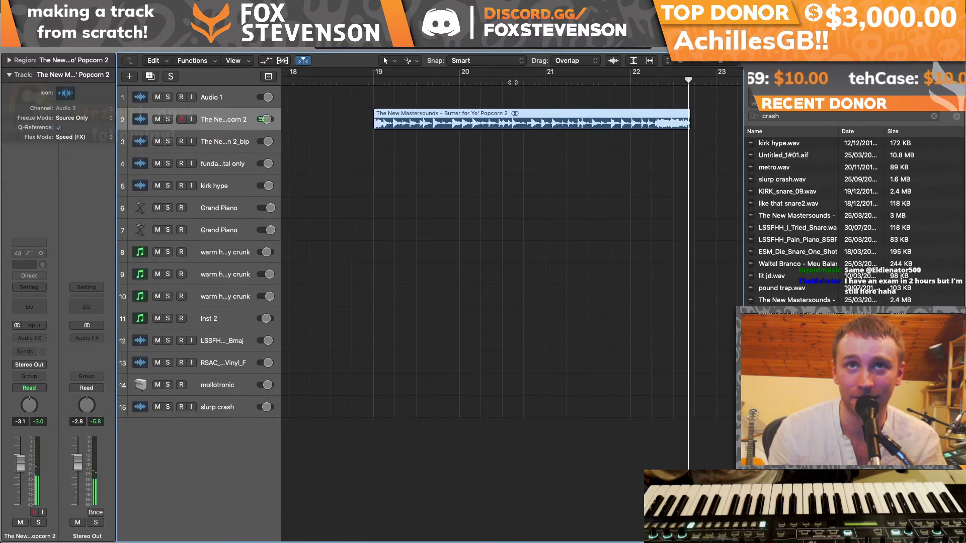
Step: Split the Butter for Yo' Popcorn 2 region on track 2 at 21 2 and again around 21 4
{"action": "left_click_drag", "start_coordinate": [721, 62], "coordinate": [740, 64]}
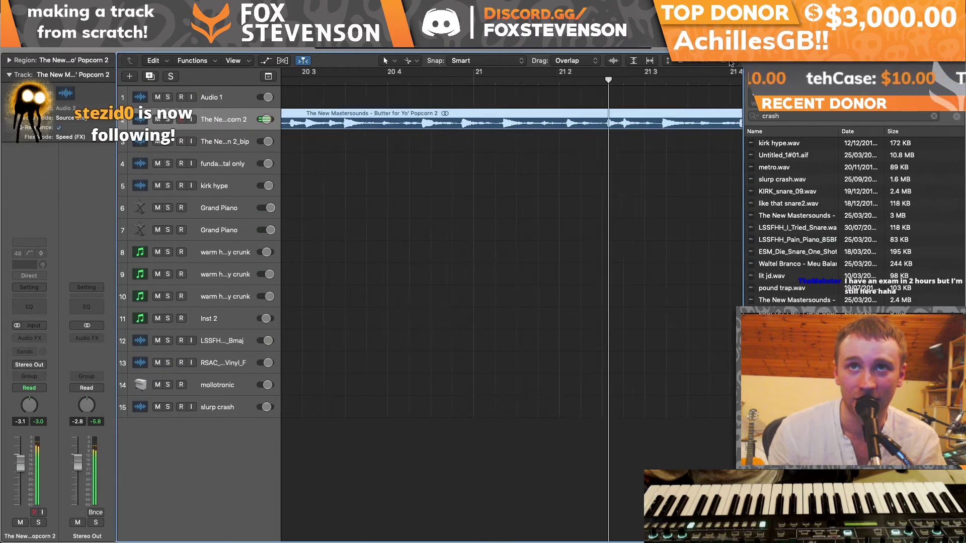
{"action": "left_click", "coordinate": [566, 124]}
{"action": "left_click", "coordinate": [662, 122], "text": "super"}
{"action": "left_click", "coordinate": [632, 122]}
{"action": "key", "text": "super+z"}
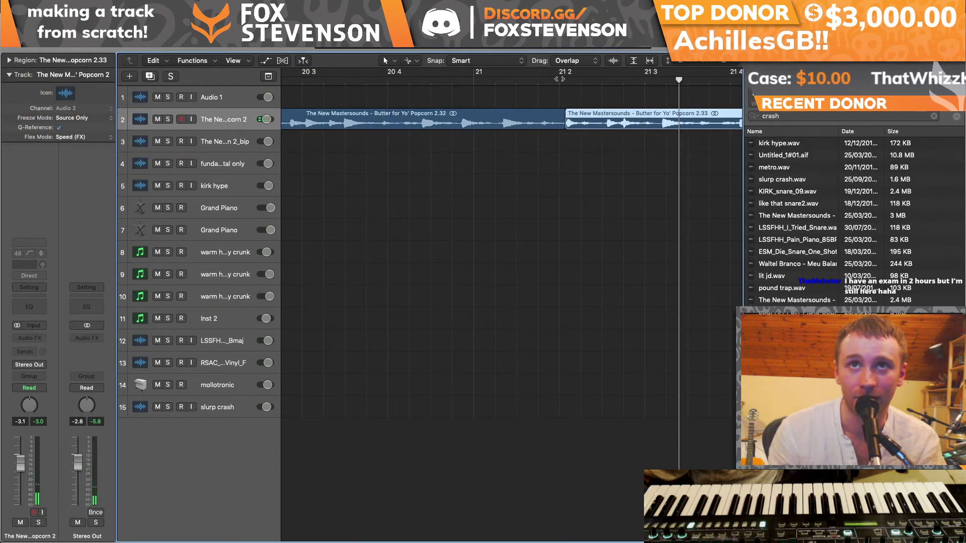
{"action": "scroll", "coordinate": [590, 117], "scroll_direction": "right", "scroll_amount": 3}
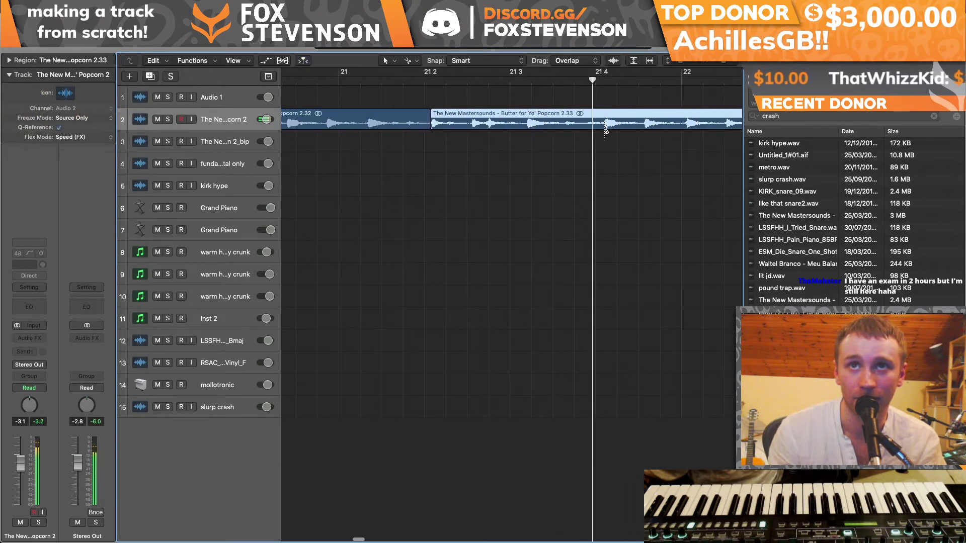
{"action": "left_click", "coordinate": [606, 124], "text": "super"}
Step: Move the cut slice of the Butter for Yo' Popcorn 2 sample back on track 2, starting just before 8 3
{"action": "scroll", "coordinate": [563, 126], "scroll_direction": "left", "scroll_amount": 20}
{"action": "left_click_drag", "start_coordinate": [565, 125], "coordinate": [596, 123]}
{"action": "left_click", "coordinate": [684, 63]}
{"action": "left_click_drag", "start_coordinate": [684, 63], "coordinate": [697, 62]}
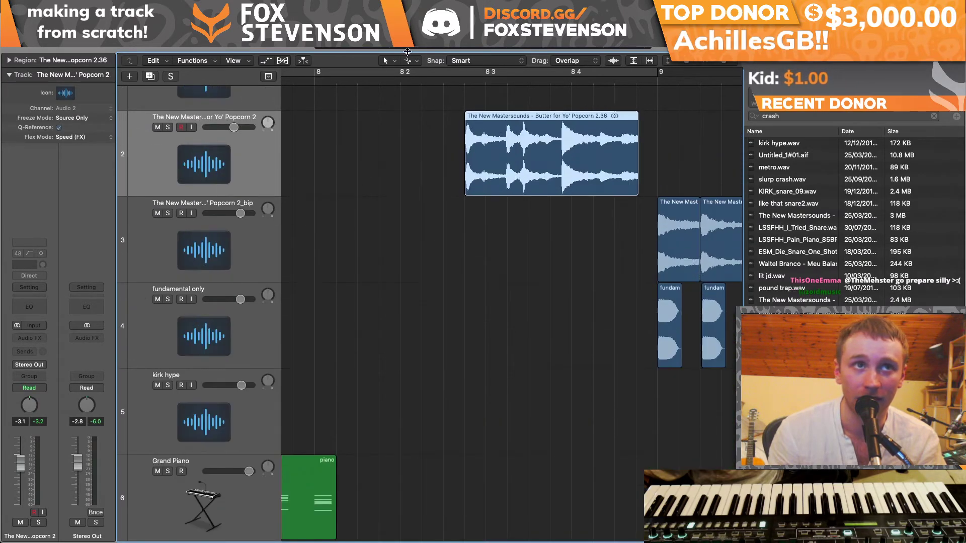
Step: Turn on Flex for track 2 in Speed (FX) mode and extend the slice's end to bar 9
{"action": "left_click", "coordinate": [282, 61]}
{"action": "left_click", "coordinate": [250, 141]}
{"action": "left_click", "coordinate": [241, 140]}
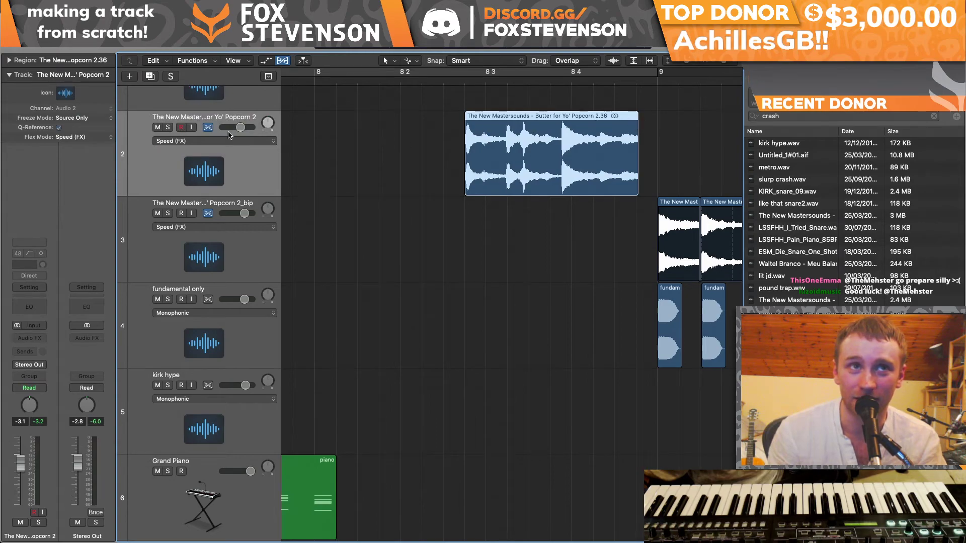
{"action": "left_click", "coordinate": [209, 127]}
{"action": "left_click_drag", "start_coordinate": [637, 116], "coordinate": [656, 117]}
Step: Shorten the second piano master region on Inst 2 to end just after bar 8, level with the upper Grand Piano region
{"action": "key", "text": "space"}
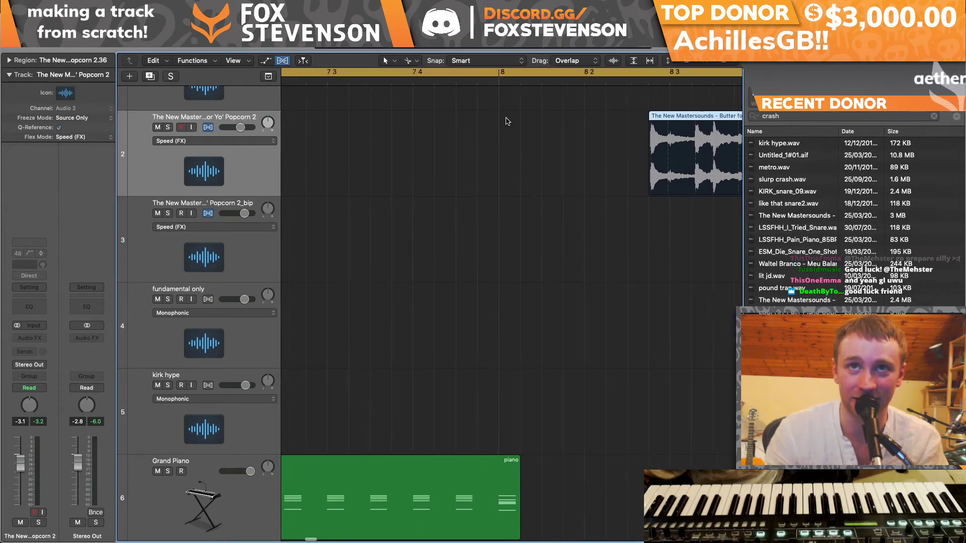
{"action": "left_click_drag", "start_coordinate": [724, 61], "coordinate": [710, 61]}
{"action": "scroll", "coordinate": [538, 253], "scroll_direction": "down", "scroll_amount": 10}
{"action": "scroll", "coordinate": [539, 253], "scroll_direction": "up", "scroll_amount": 2}
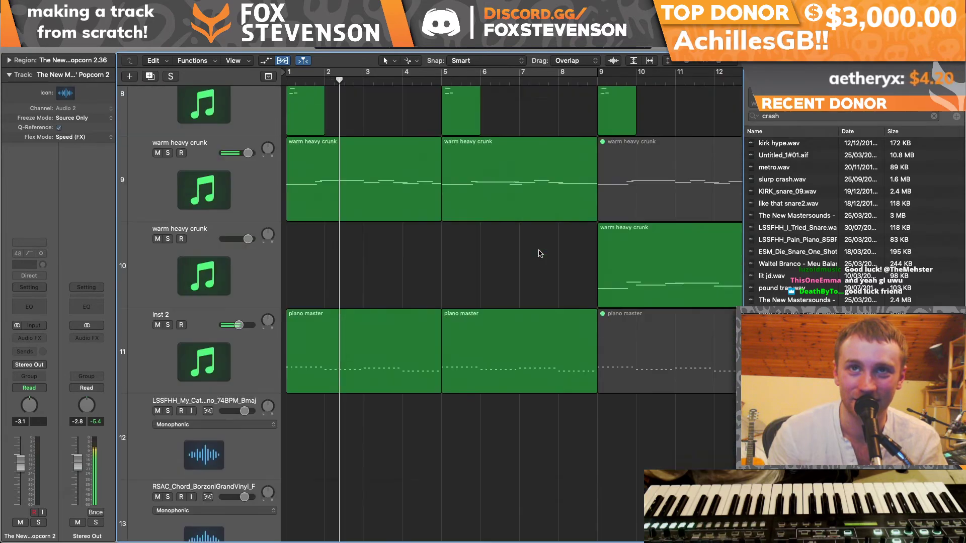
{"action": "left_click_drag", "start_coordinate": [686, 61], "coordinate": [683, 61]}
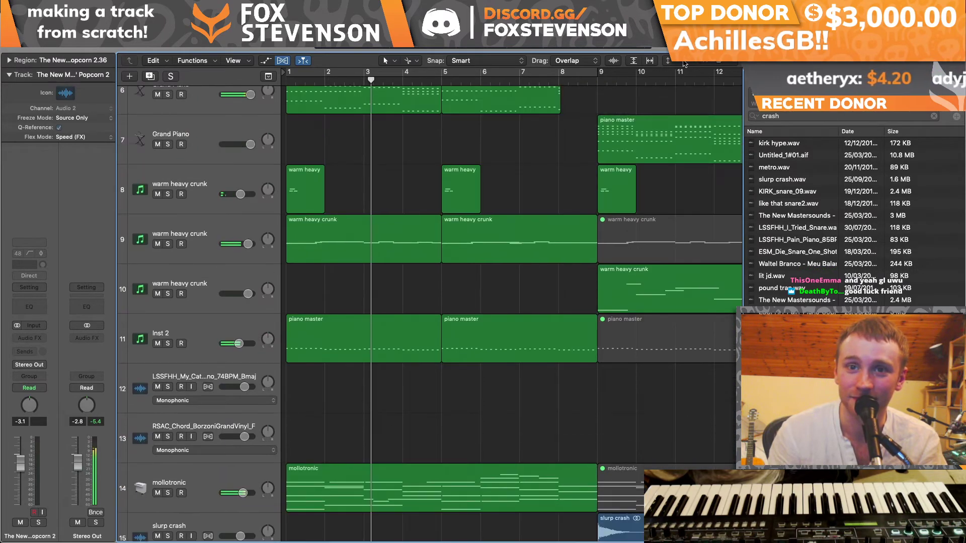
{"action": "left_click_drag", "start_coordinate": [594, 358], "coordinate": [560, 357]}
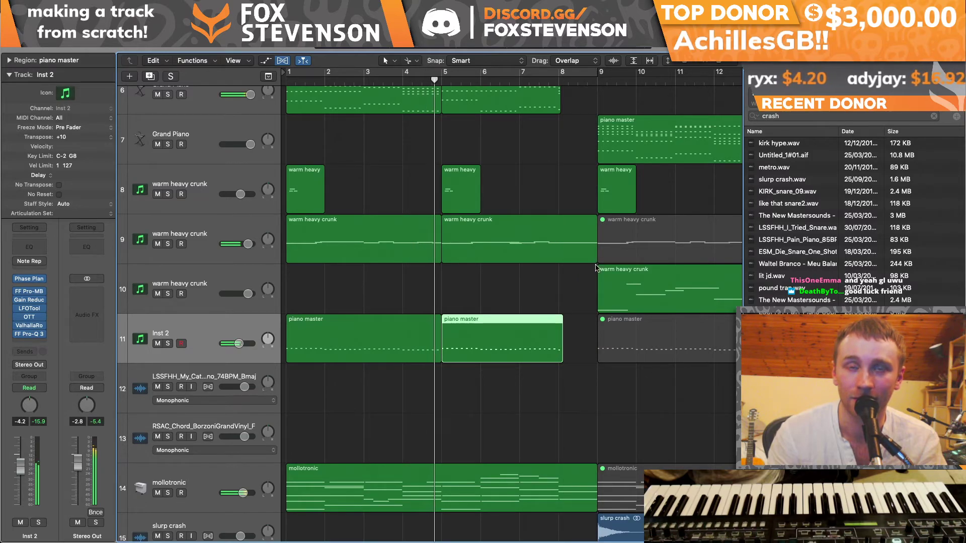
Step: Play through the transition into bar 9 and slightly lower the volume of the Grand Piano on track 7
{"action": "scroll", "coordinate": [595, 267], "scroll_direction": "down", "scroll_amount": 3}
{"action": "scroll", "coordinate": [596, 267], "scroll_direction": "up", "scroll_amount": 1}
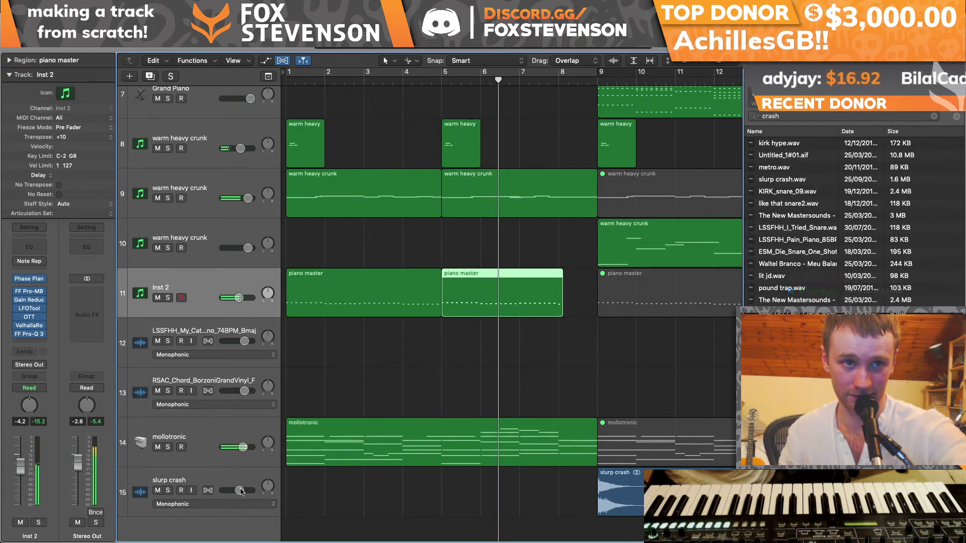
{"action": "left_click", "coordinate": [230, 477]}
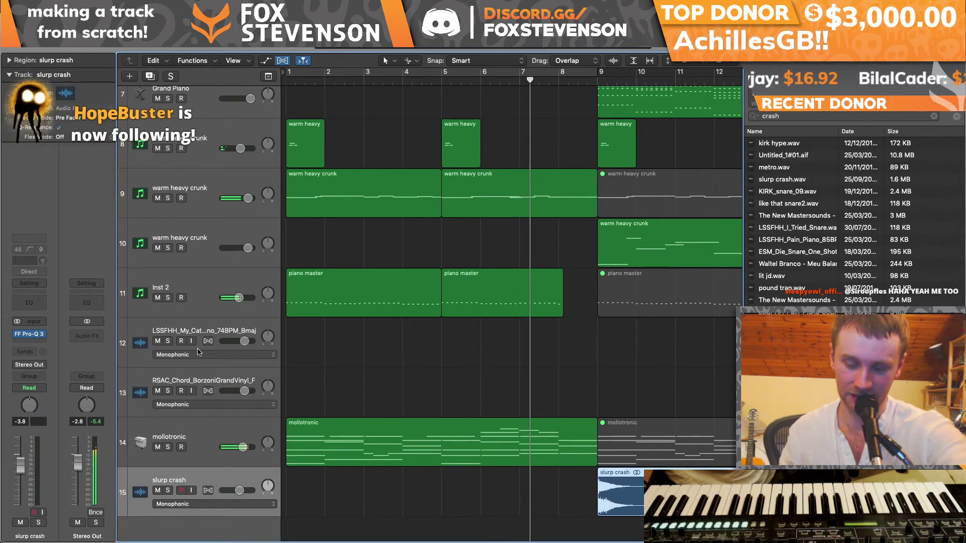
{"action": "scroll", "coordinate": [227, 346], "scroll_direction": "right", "scroll_amount": 3}
{"action": "scroll", "coordinate": [227, 346], "scroll_direction": "right", "scroll_amount": 6}
{"action": "scroll", "coordinate": [334, 209], "scroll_direction": "up", "scroll_amount": 10}
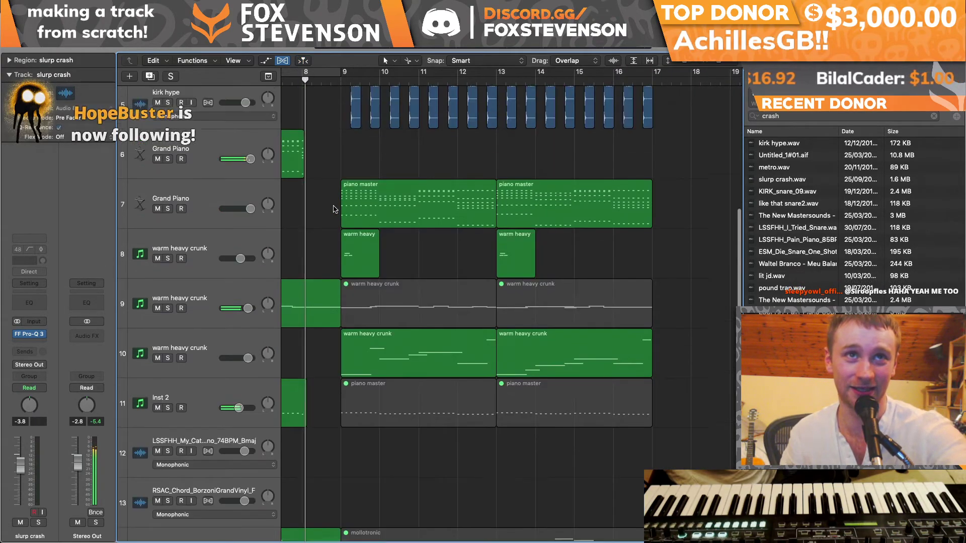
{"action": "scroll", "coordinate": [334, 210], "scroll_direction": "up", "scroll_amount": 3}
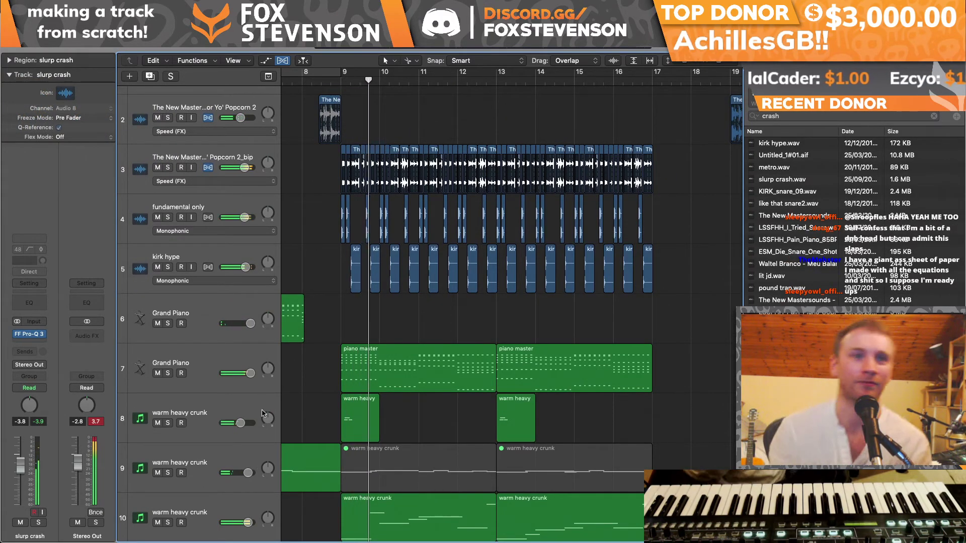
{"action": "left_click_drag", "start_coordinate": [251, 373], "coordinate": [244, 373]}
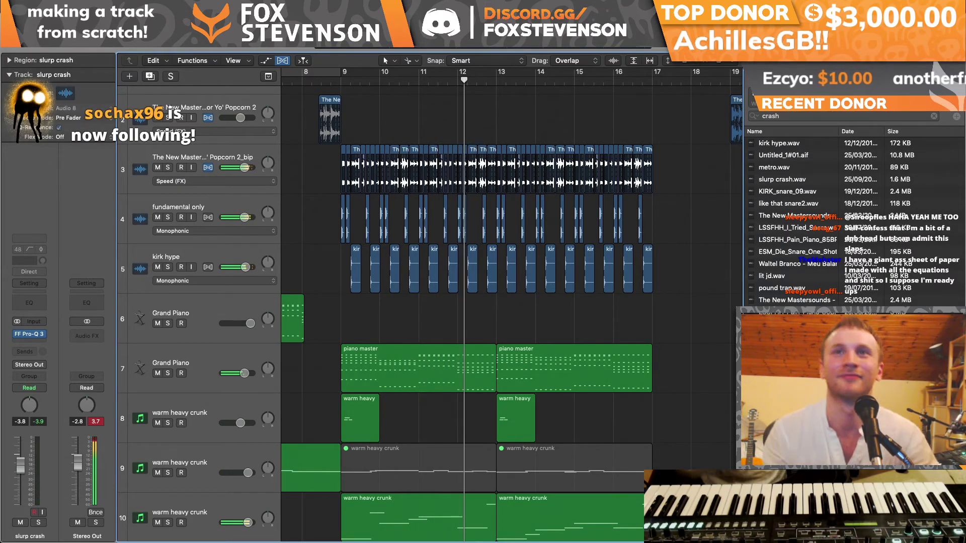
Step: Delete the leftover Butter for Yo' Popcorn 2 pieces on track 2 from bar 19 onward
{"action": "left_click_drag", "start_coordinate": [723, 61], "coordinate": [673, 61]}
{"action": "left_click_drag", "start_coordinate": [724, 100], "coordinate": [635, 151]}
{"action": "key", "text": "BackSpace"}
Step: Copy all regions on tracks 3 to 14 between bars 9 and 17, except the crash, to bar 17
{"action": "left_click_drag", "start_coordinate": [596, 316], "coordinate": [395, 121]}
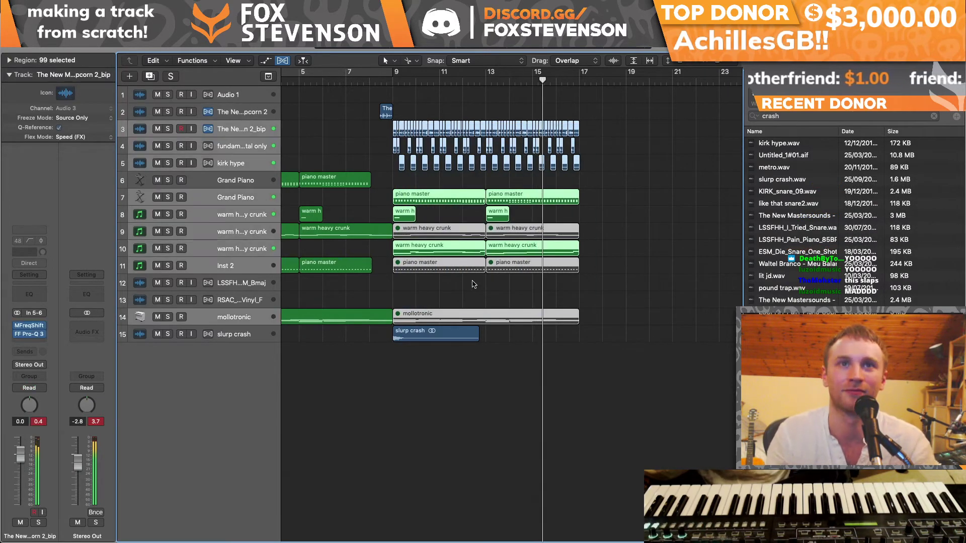
{"action": "right_click", "coordinate": [418, 229]}
{"action": "left_click", "coordinate": [597, 234]}
{"action": "left_click_drag", "start_coordinate": [420, 233], "coordinate": [607, 233]}
Step: Set the Stereo Out level to -1.5 while auditioning the track 7 Grand Piano regions in bars 9 to 17 muted and unmuted
{"action": "left_click_drag", "start_coordinate": [386, 199], "coordinate": [552, 199]}
{"action": "key", "text": "ctrl+m"}
{"action": "key", "text": "Return"}
{"action": "key", "text": "space"}
{"action": "left_click_drag", "start_coordinate": [81, 457], "coordinate": [81, 451]}
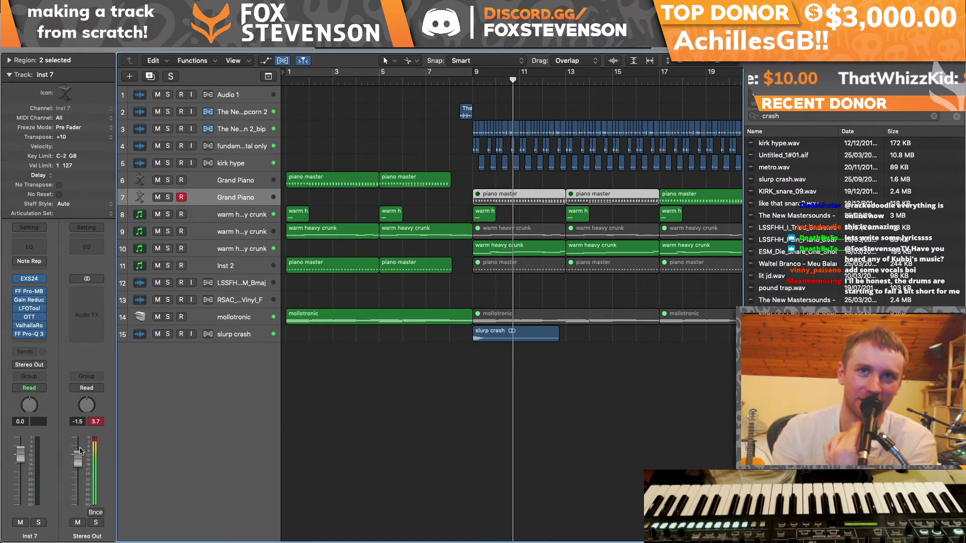
{"action": "key", "text": "m"}
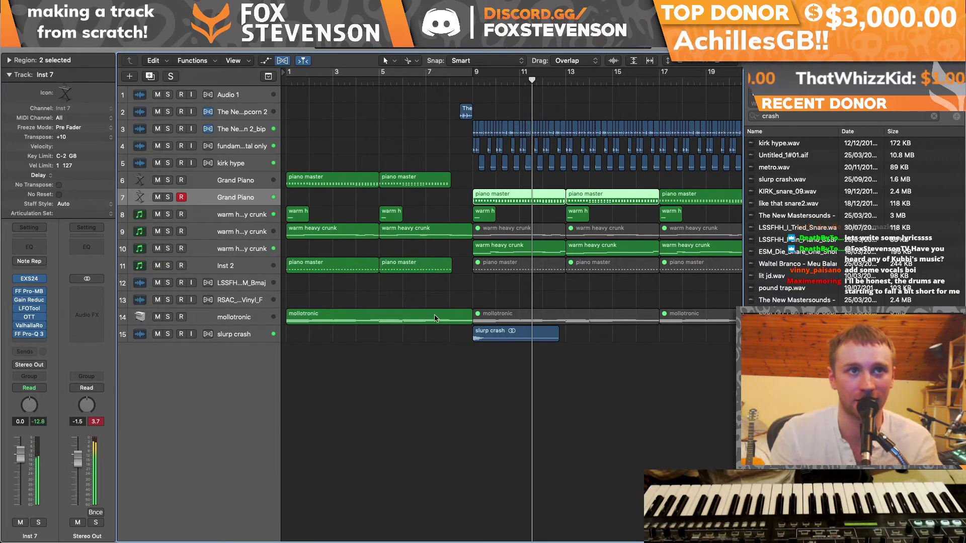
Step: Try deleting the Grand Piano and warm heavy crunk regions on tracks 7 and 8 from bar 17, and undo it
{"action": "scroll", "coordinate": [436, 318], "scroll_direction": "right", "scroll_amount": 5}
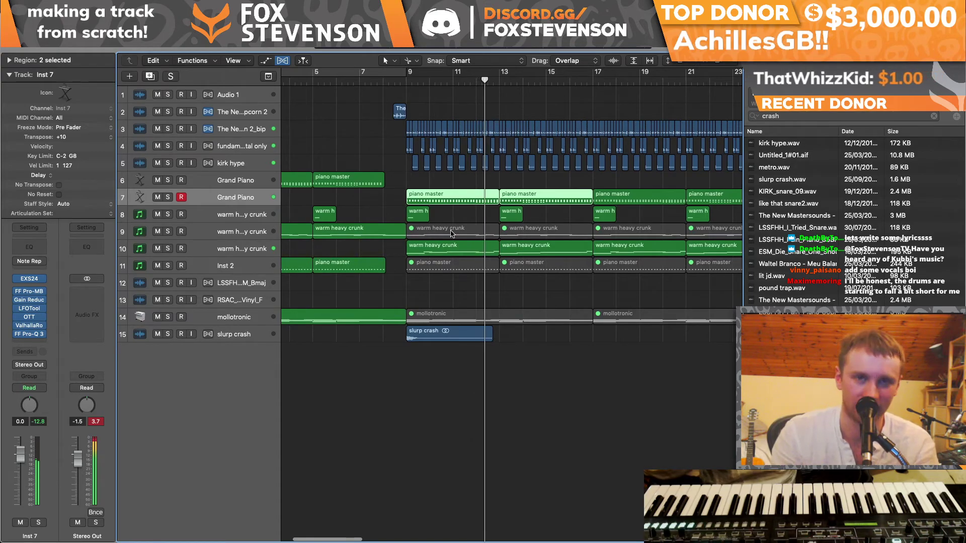
{"action": "scroll", "coordinate": [452, 233], "scroll_direction": "right", "scroll_amount": 10}
{"action": "left_click", "coordinate": [645, 206]}
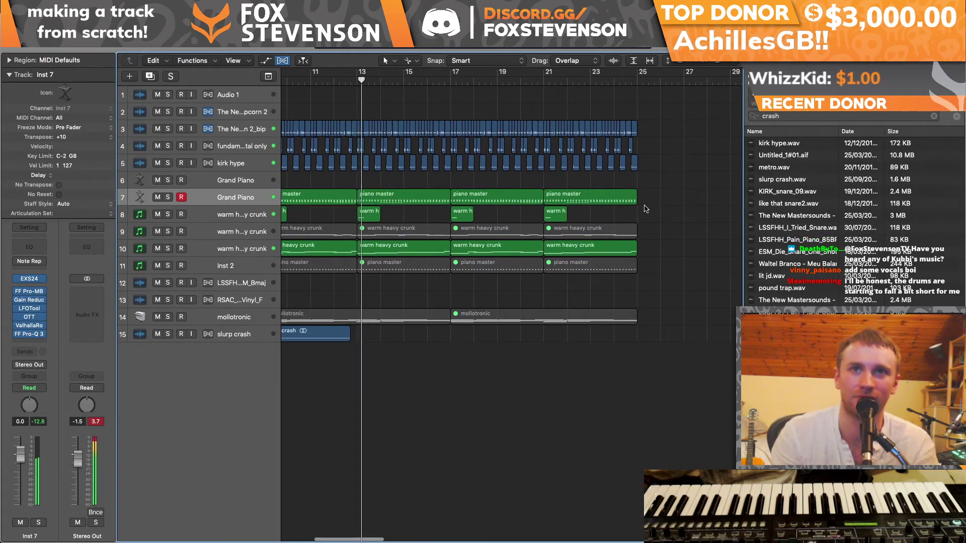
{"action": "left_click_drag", "start_coordinate": [644, 206], "coordinate": [453, 193]}
{"action": "key", "text": "Delete"}
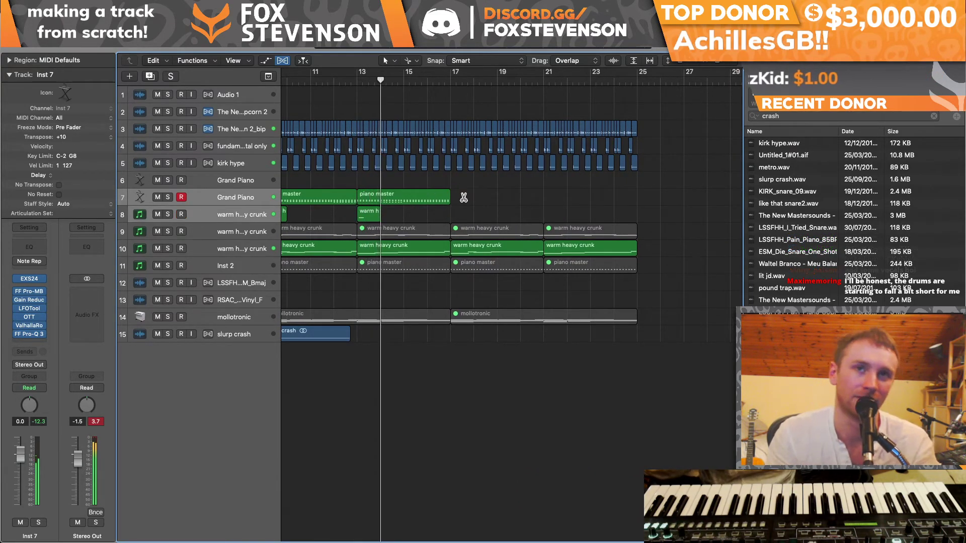
{"action": "key", "text": "ctrl+z"}
Step: Delete the track 3, track 4 and Grand Piano regions from bar 21 and mute the track 10 warm heavy crunk region there
{"action": "left_click_drag", "start_coordinate": [654, 151], "coordinate": [546, 121]}
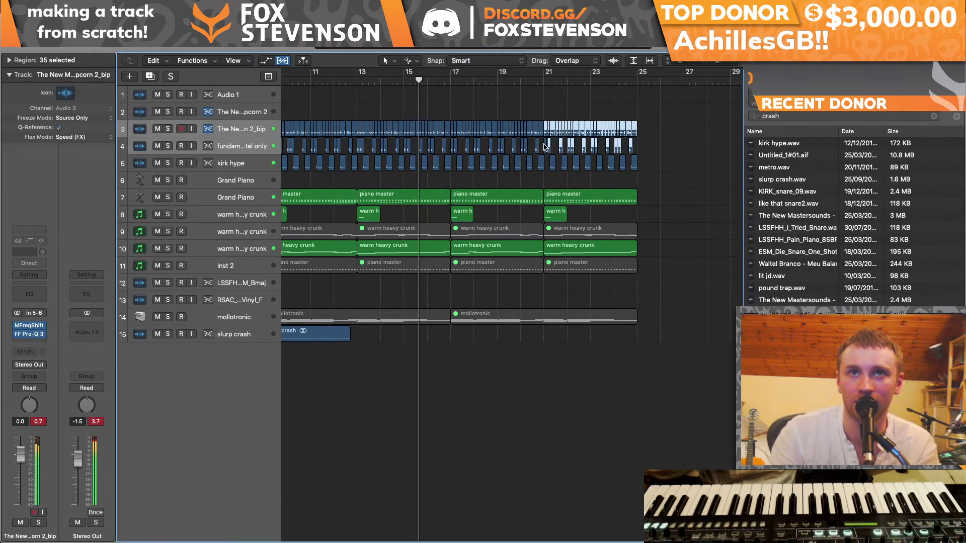
{"action": "key", "text": "Delete"}
{"action": "left_click", "coordinate": [580, 202]}
{"action": "key", "text": "Delete"}
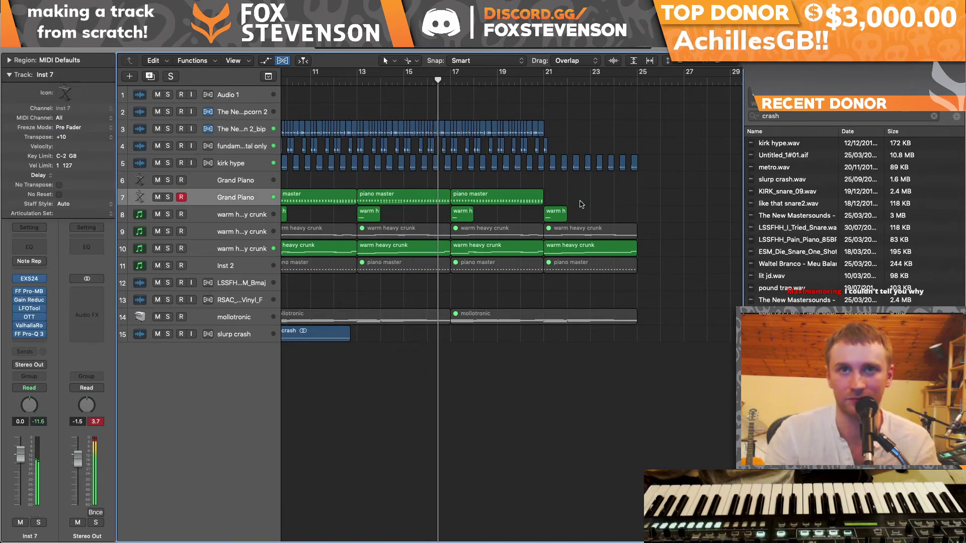
{"action": "scroll", "coordinate": [581, 206], "scroll_direction": "right", "scroll_amount": 3}
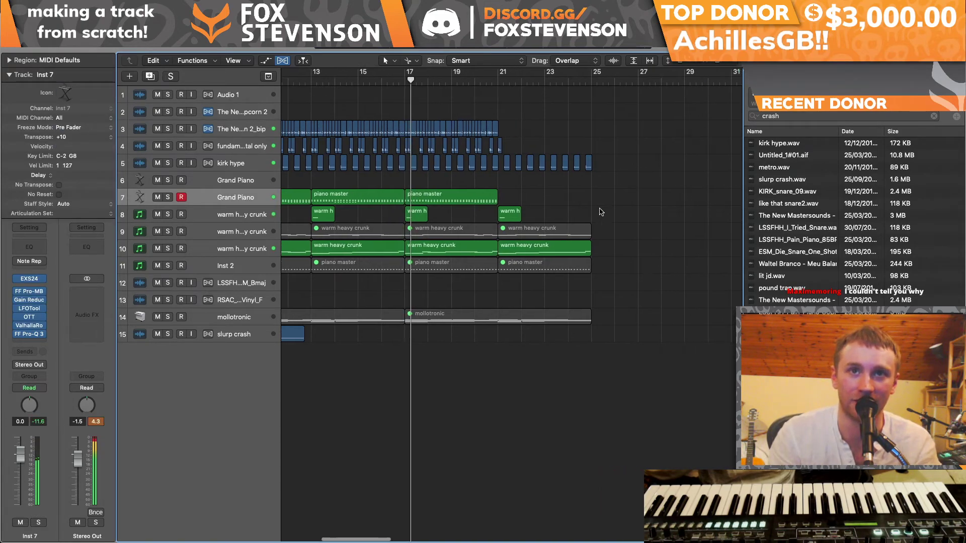
{"action": "left_click", "coordinate": [551, 251]}
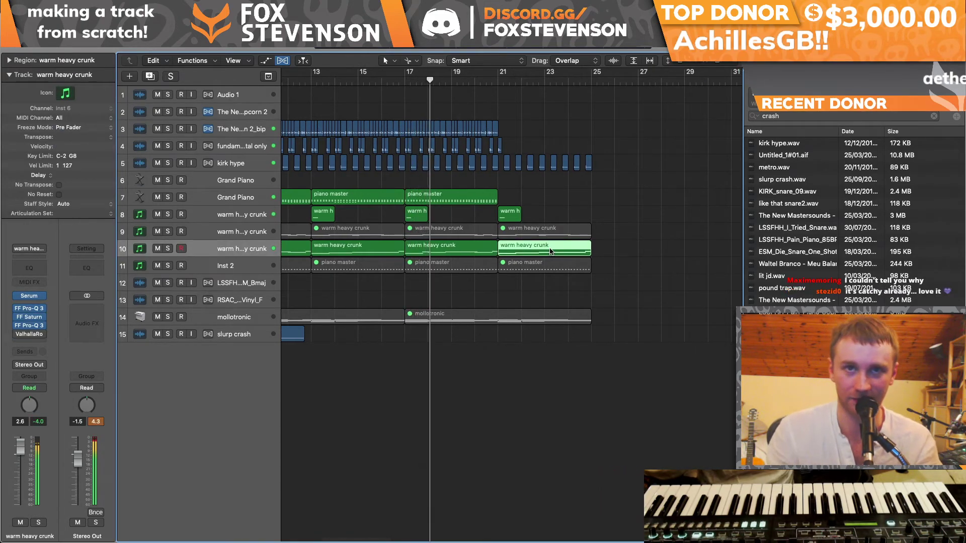
Step: Split the mollotronic region and its crossing notes at bar 21, and unmute its second half and the track 9 region there
{"action": "left_click", "coordinate": [502, 319]}
{"action": "key", "text": "super+t"}
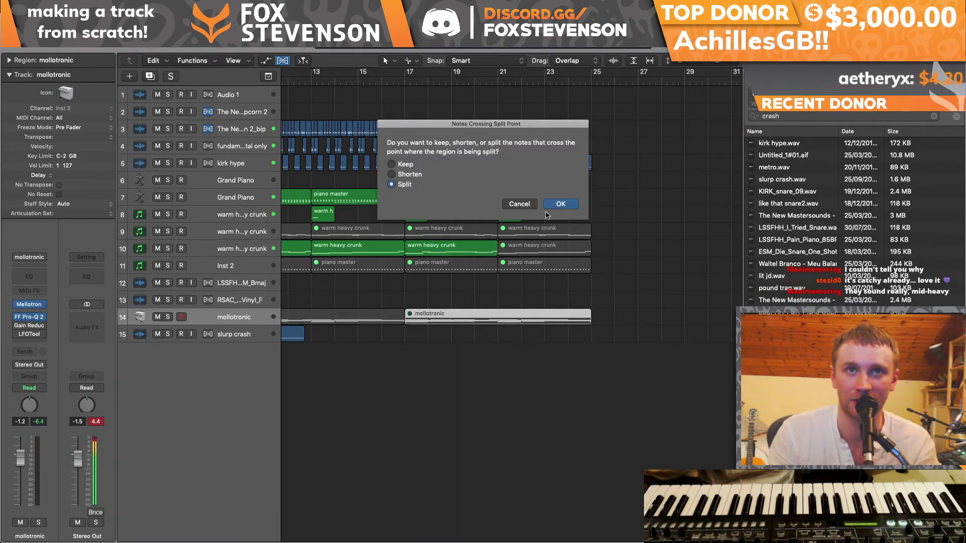
{"action": "left_click", "coordinate": [560, 204]}
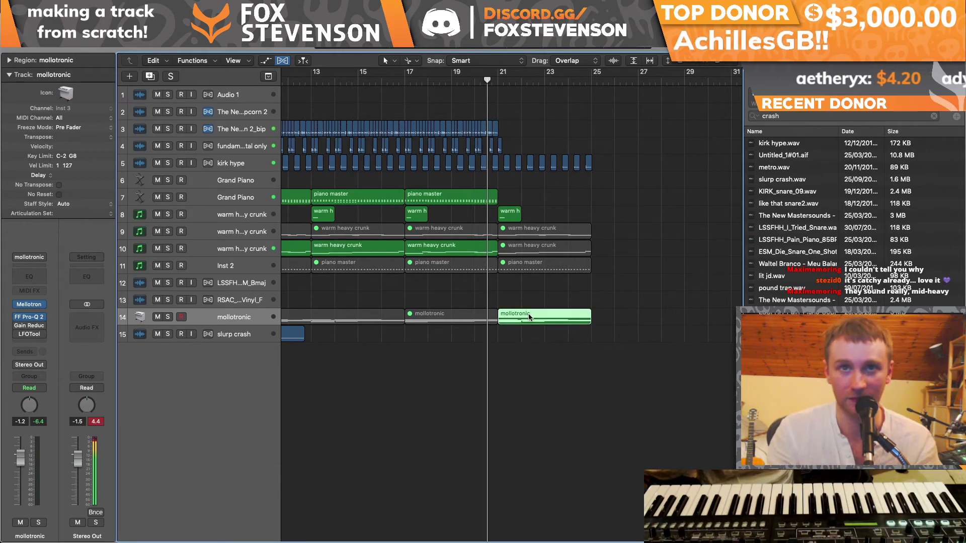
{"action": "left_click", "coordinate": [542, 231]}
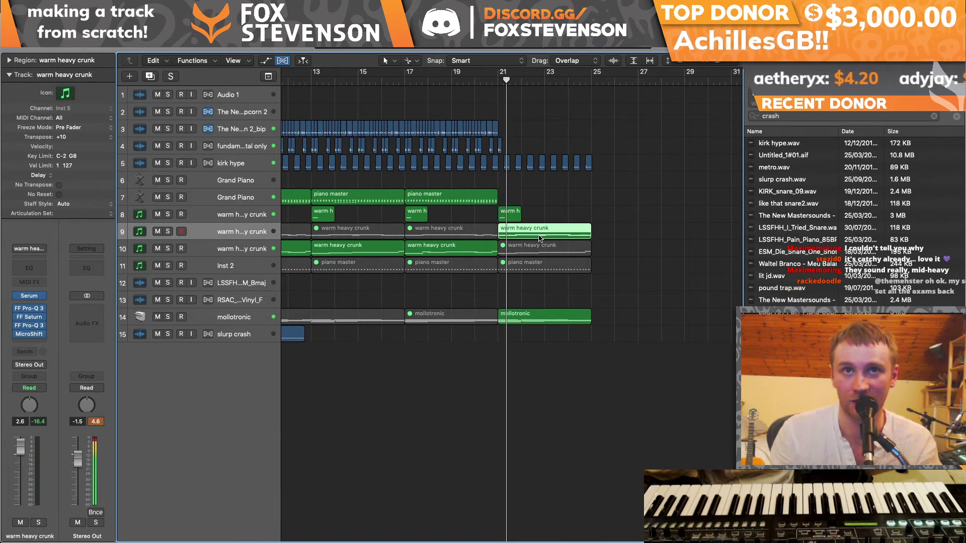
{"action": "left_click", "coordinate": [642, 175]}
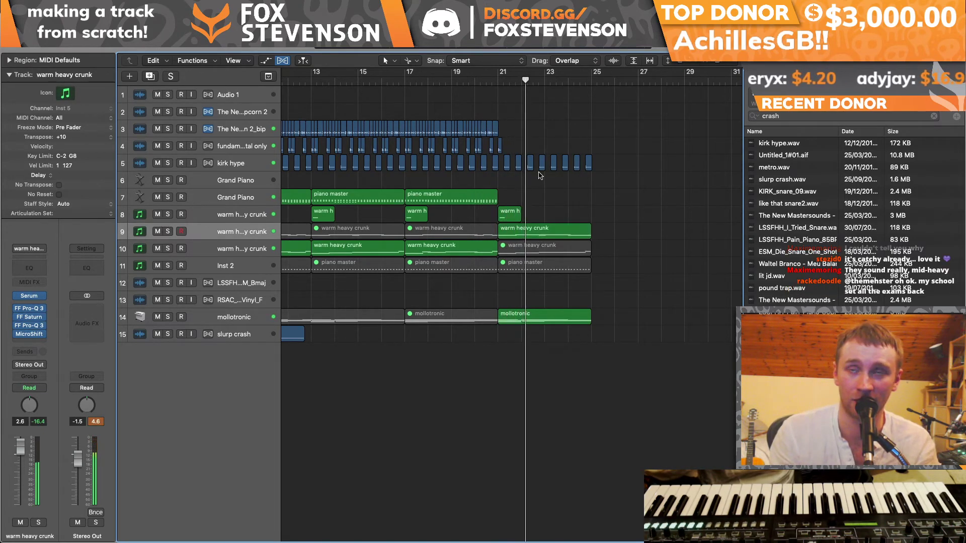
Step: Copy all the regions of tracks 3 to 15 in bars 9 to 17 to bar 25 as the repeat
{"action": "key", "text": "super+Left"}
{"action": "key", "text": "super+Left"}
{"action": "key", "text": "super+Left"}
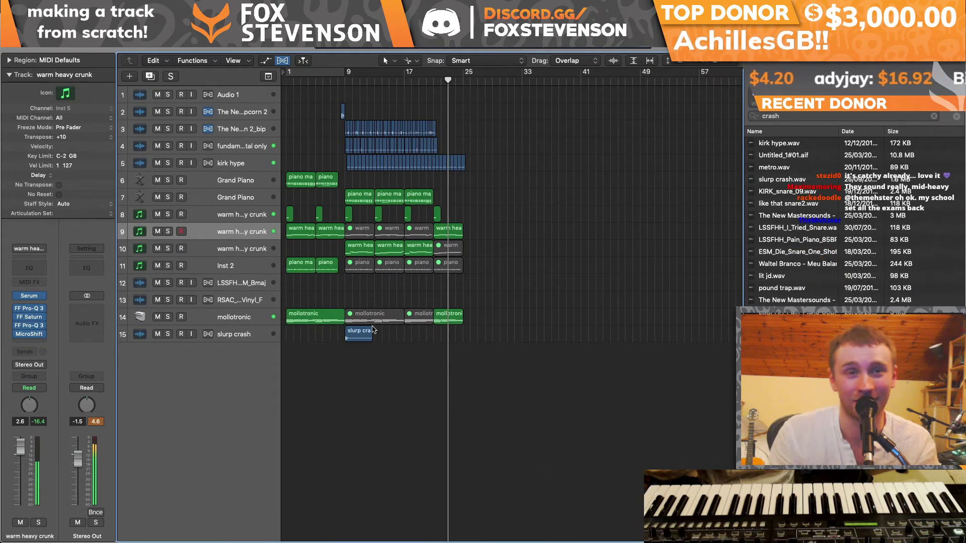
{"action": "left_click_drag", "start_coordinate": [346, 348], "coordinate": [403, 241]}
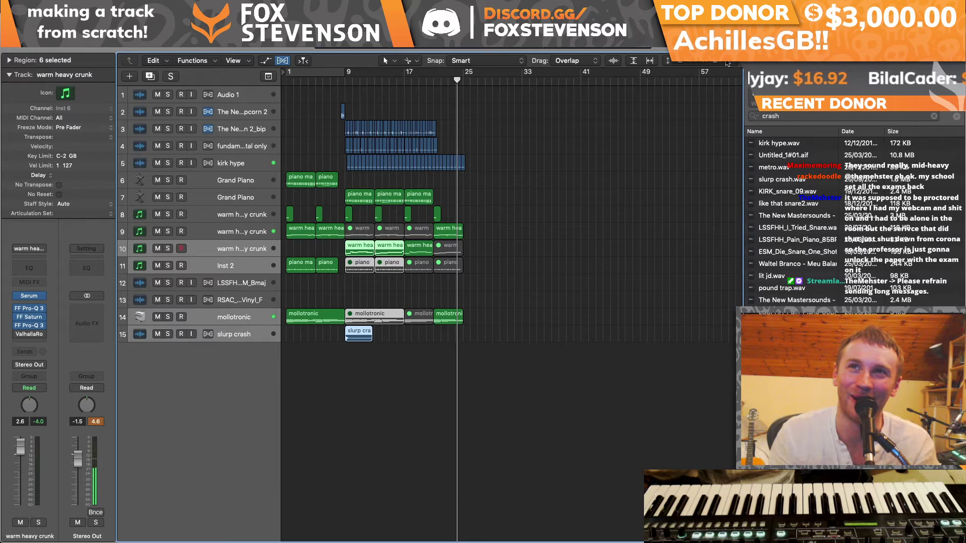
{"action": "key", "text": "super+Right"}
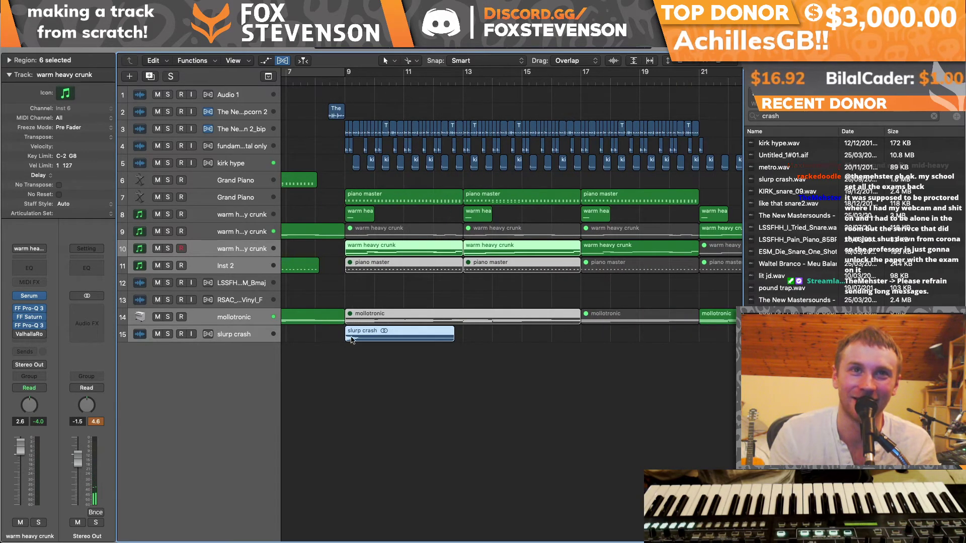
{"action": "left_click_drag", "start_coordinate": [355, 365], "coordinate": [579, 129]}
{"action": "left_click_drag", "start_coordinate": [388, 197], "coordinate": [617, 204]}
Step: Play from bar 21 and delete the kirk hype regions between bars 21 and 25
{"action": "left_click", "coordinate": [444, 80]}
{"action": "key", "text": "space"}
{"action": "left_click_drag", "start_coordinate": [541, 176], "coordinate": [457, 167]}
{"action": "key", "text": "Delete"}
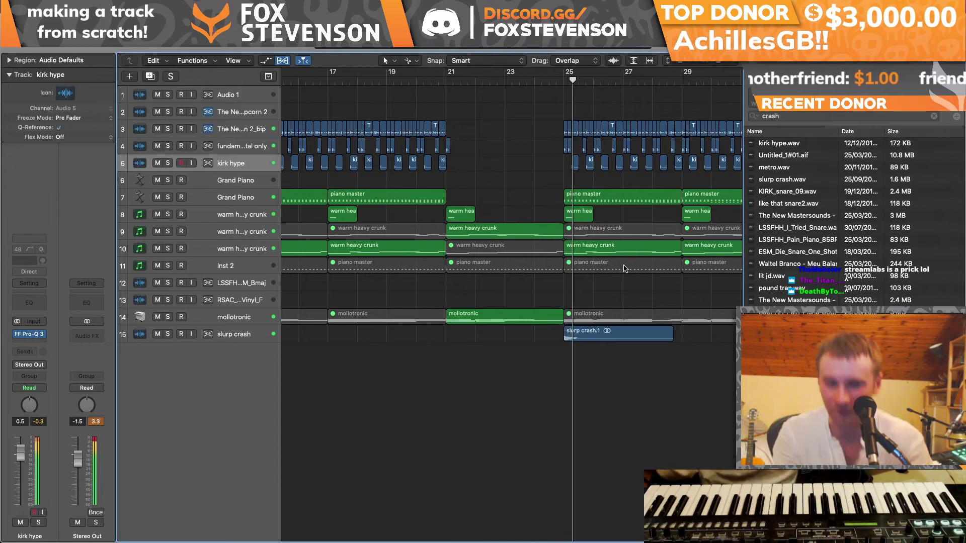
Step: Unmute the track 9 warm heavy crunk, track 11 piano master and track 14 mollotronic regions in bars 25 to 33
{"action": "scroll", "coordinate": [624, 269], "scroll_direction": "right", "scroll_amount": 5}
{"action": "left_click_drag", "start_coordinate": [635, 320], "coordinate": [442, 272]}
{"action": "key", "text": "ctrl+m"}
{"action": "left_click_drag", "start_coordinate": [649, 229], "coordinate": [453, 233]}
{"action": "scroll", "coordinate": [451, 233], "scroll_direction": "left", "scroll_amount": 15}
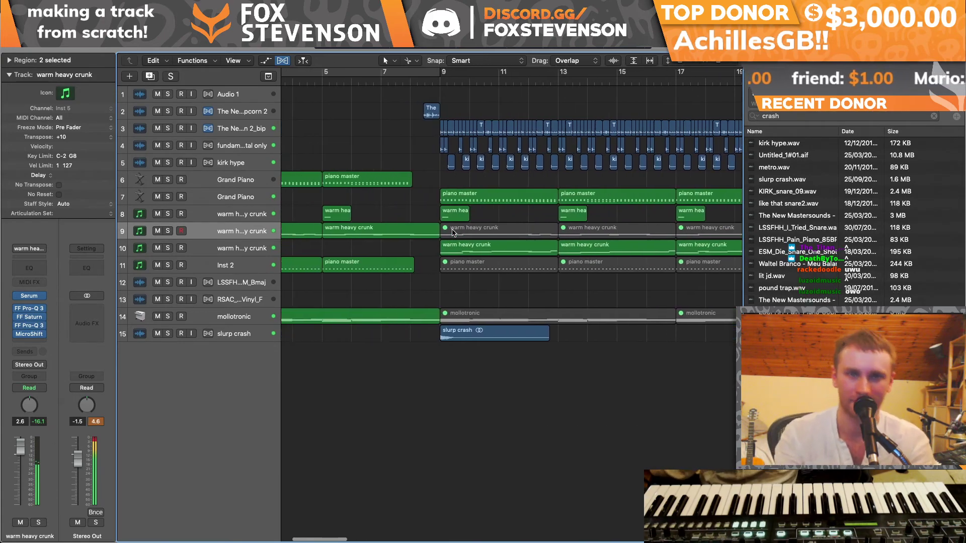
{"action": "scroll", "coordinate": [452, 233], "scroll_direction": "right", "scroll_amount": 15}
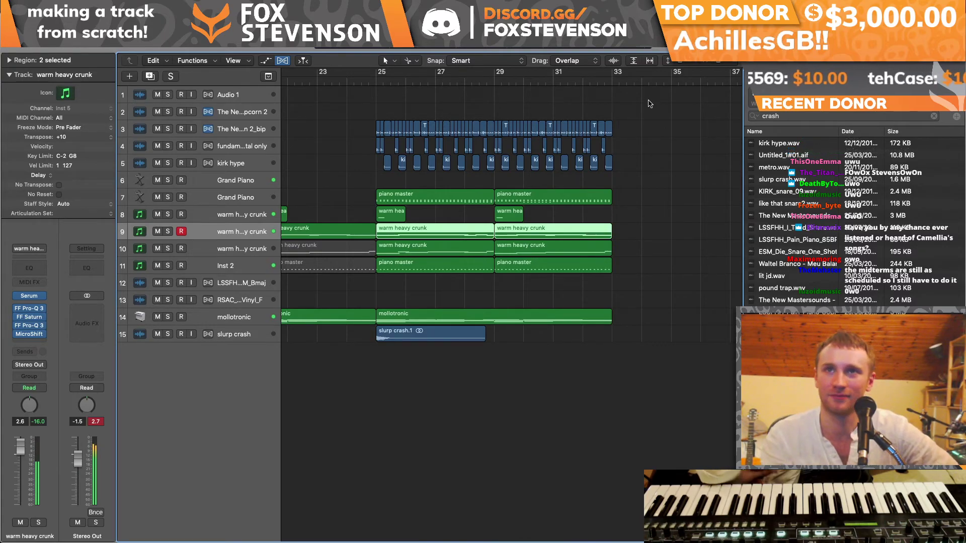
Step: Fine-tune the short popcorn 2 sample region on track 2 that leads into bar 9
{"action": "key", "text": "super+Left"}
{"action": "key", "text": "super+Left"}
{"action": "key", "text": "super+Left"}
{"action": "key", "text": "super+Left"}
{"action": "scroll", "coordinate": [472, 328], "scroll_direction": "left", "scroll_amount": 3}
{"action": "scroll", "coordinate": [473, 328], "scroll_direction": "up", "scroll_amount": 4}
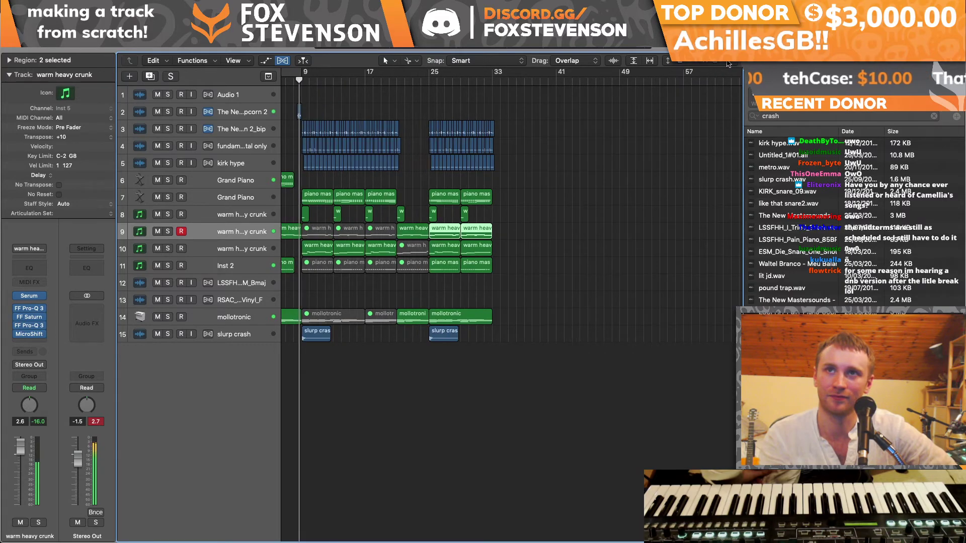
{"action": "scroll", "coordinate": [487, 214], "scroll_direction": "up", "scroll_amount": 10}
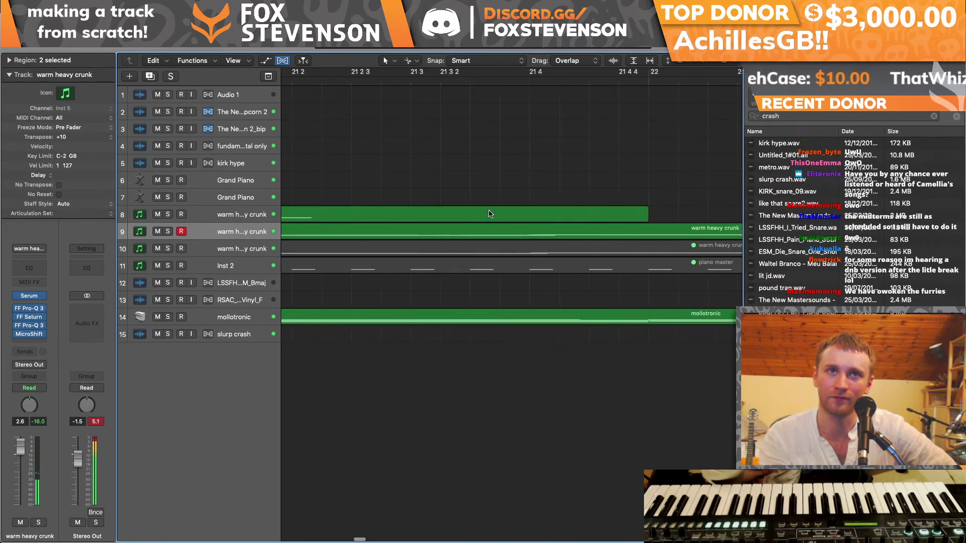
{"action": "scroll", "coordinate": [489, 213], "scroll_direction": "left", "scroll_amount": 10}
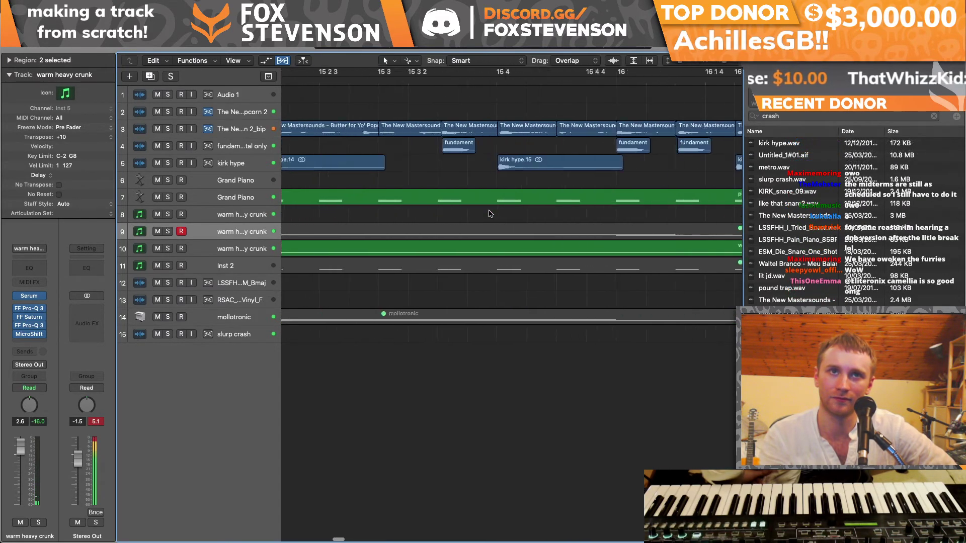
{"action": "scroll", "coordinate": [488, 213], "scroll_direction": "left", "scroll_amount": 15}
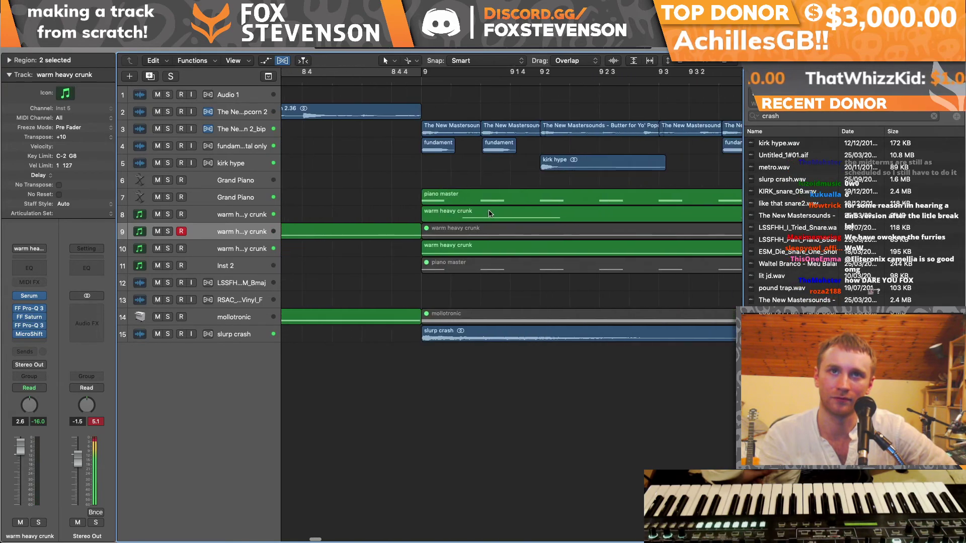
{"action": "scroll", "coordinate": [489, 213], "scroll_direction": "left", "scroll_amount": 3}
{"action": "left_click_drag", "start_coordinate": [409, 115], "coordinate": [414, 114]}
{"action": "scroll", "coordinate": [497, 107], "scroll_direction": "left", "scroll_amount": 3}
{"action": "left_click_drag", "start_coordinate": [520, 109], "coordinate": [516, 107]}
{"action": "scroll", "coordinate": [512, 107], "scroll_direction": "left", "scroll_amount": 5}
{"action": "scroll", "coordinate": [512, 107], "scroll_direction": "left", "scroll_amount": 3}
Step: Play the arrangement through the repeat up to bar 33 and return the playhead to the start
{"action": "left_click_drag", "start_coordinate": [724, 61], "coordinate": [704, 61]}
{"action": "scroll", "coordinate": [482, 290], "scroll_direction": "right", "scroll_amount": 8}
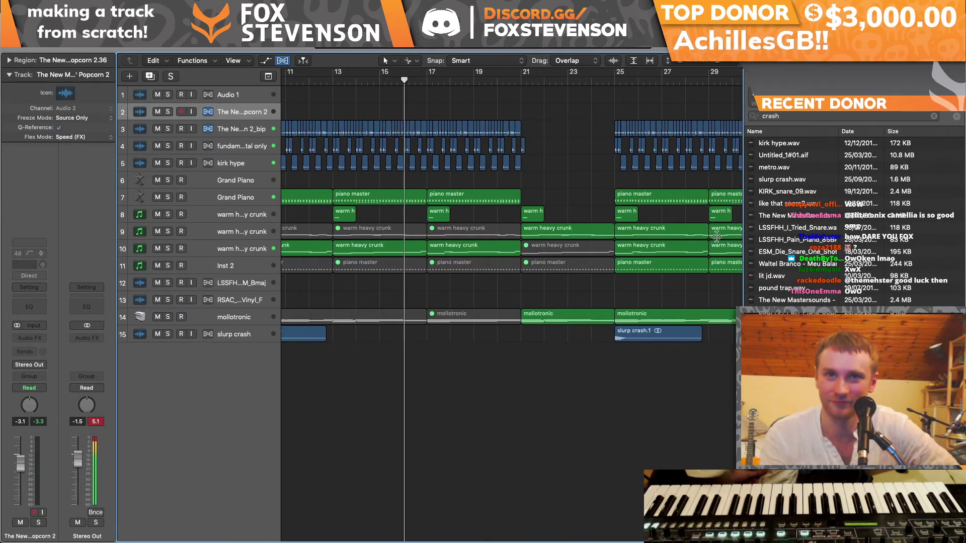
{"action": "left_click_drag", "start_coordinate": [725, 62], "coordinate": [715, 61]}
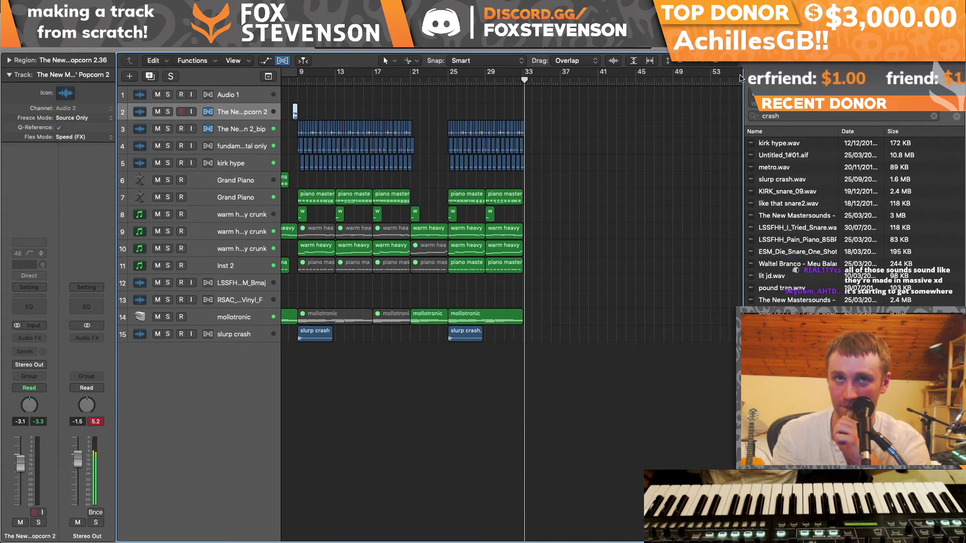
{"action": "key", "text": "Return"}
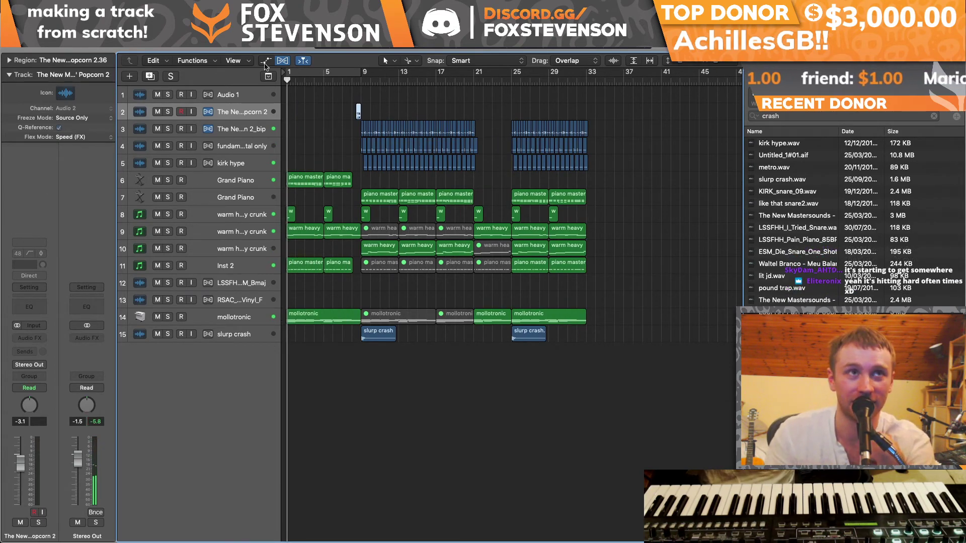
Step: Open the recent project strewam porter dnb thing.logicx and close the current project
{"action": "left_click", "coordinate": [81, 5]}
{"action": "mouse_move", "coordinate": [116, 52]}
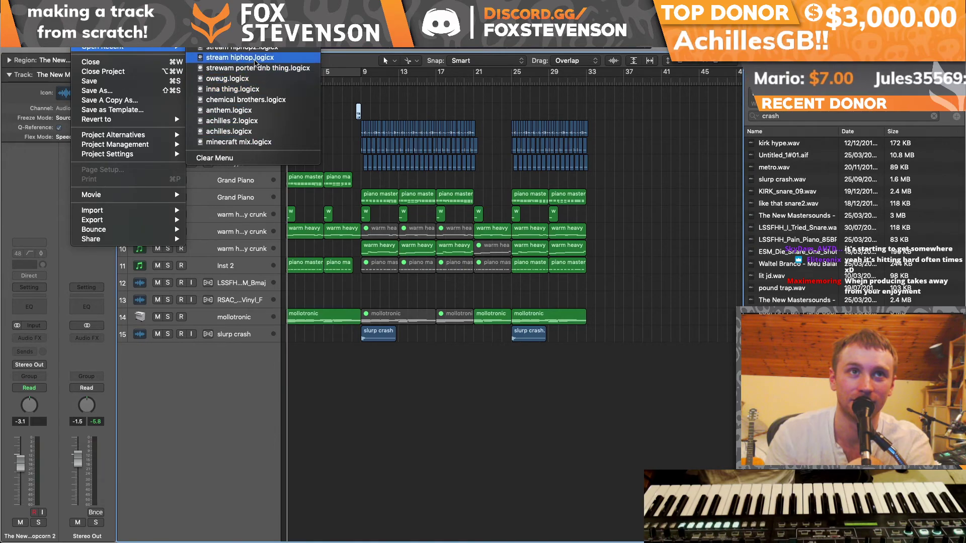
{"action": "left_click", "coordinate": [257, 68]}
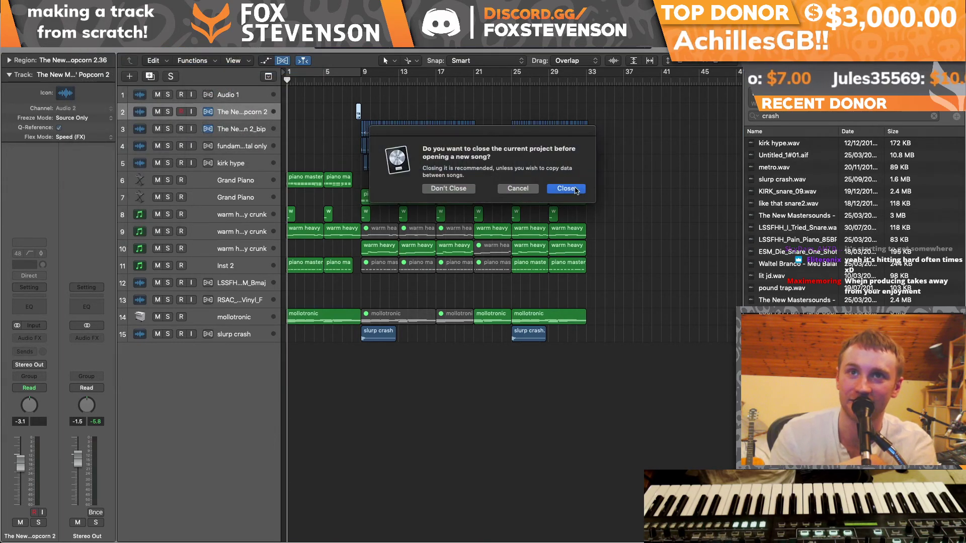
{"action": "left_click", "coordinate": [566, 189]}
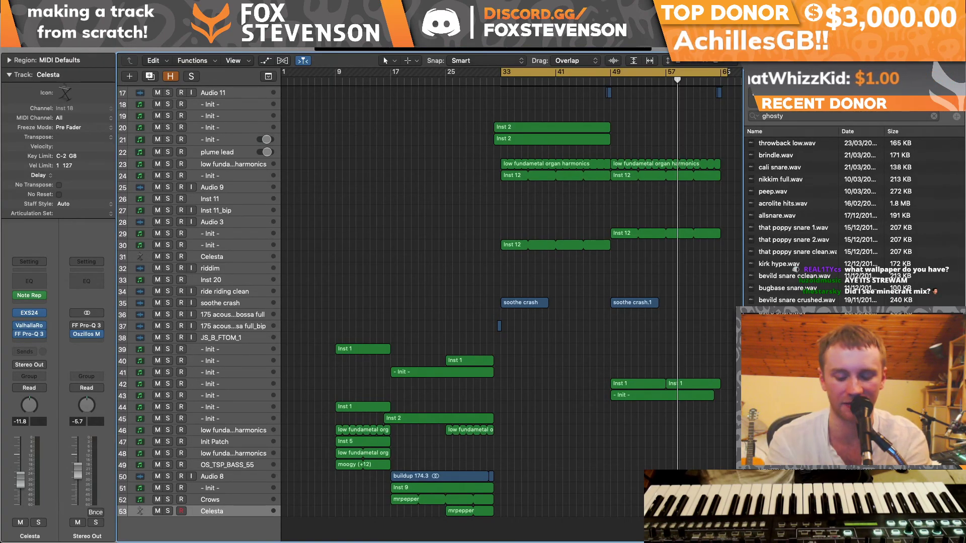
Step: Turn off the cycle range, play the project from bar 9 and set the Stereo Out level to -3.4
{"action": "key", "text": "c"}
{"action": "key", "text": "Return"}
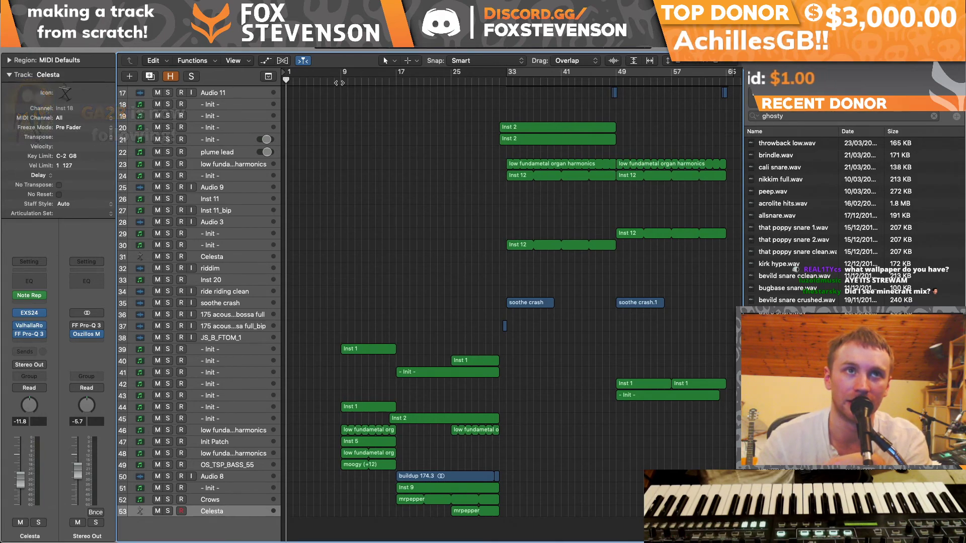
{"action": "left_click", "coordinate": [340, 81]}
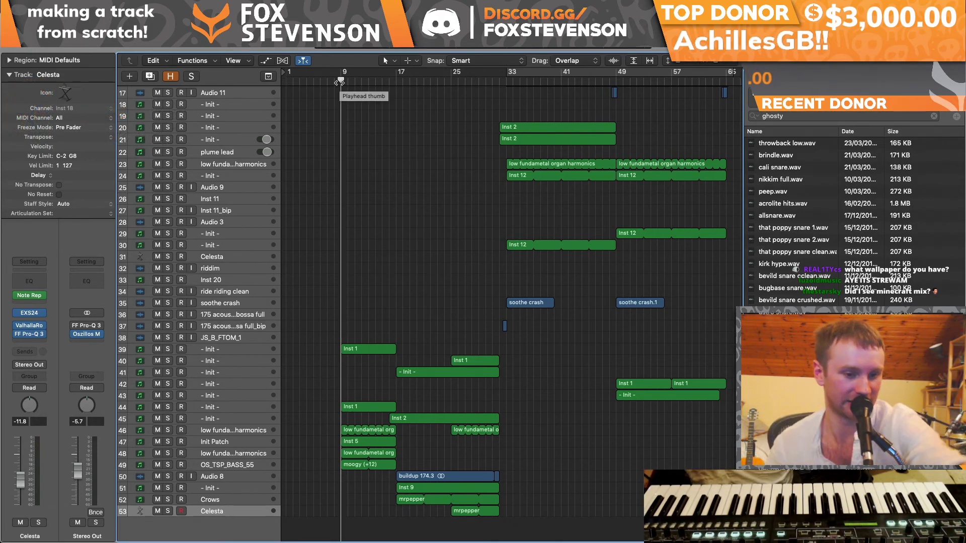
{"action": "key", "text": "space"}
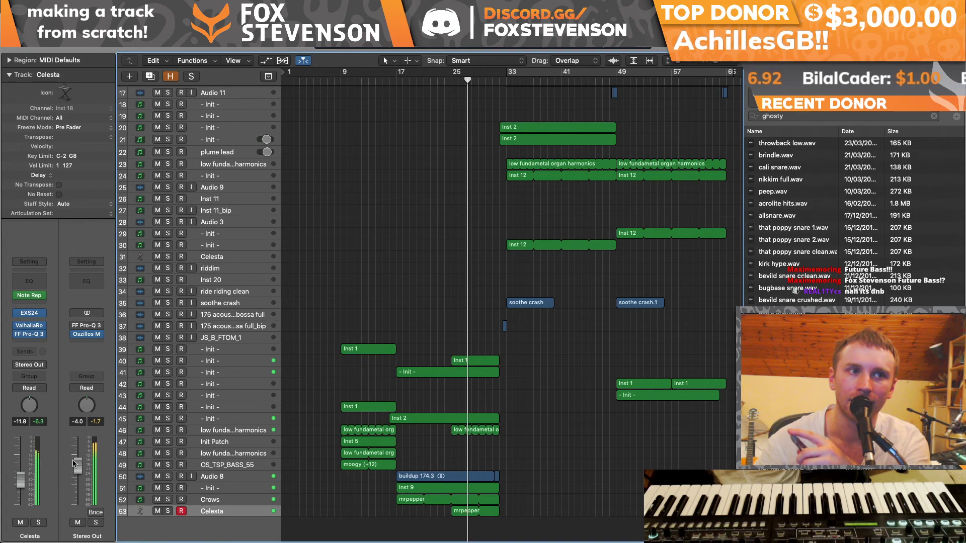
{"action": "left_click_drag", "start_coordinate": [76, 459], "coordinate": [77, 455]}
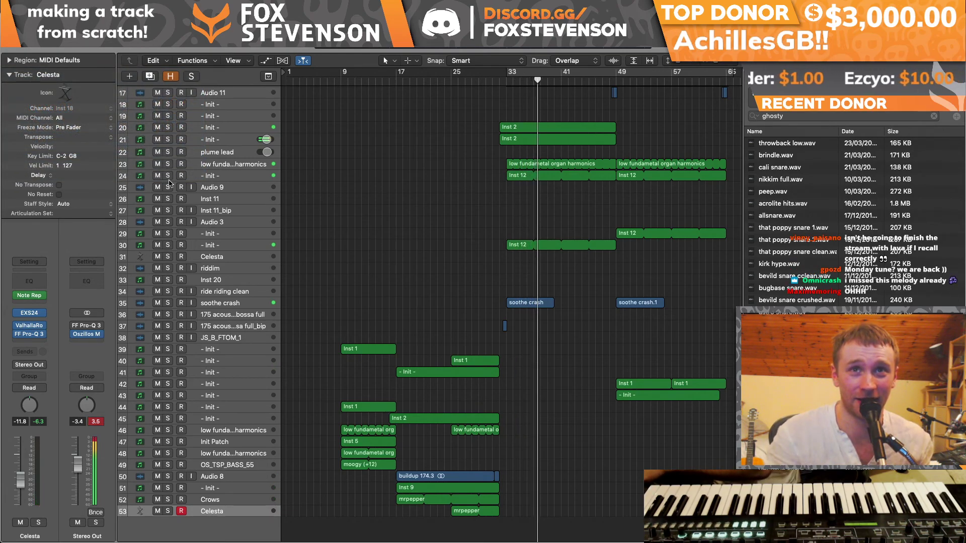
Step: Solo and select track 14, the Funky Soul Shake (full) sampler track
{"action": "scroll", "coordinate": [226, 204], "scroll_direction": "up", "scroll_amount": 4}
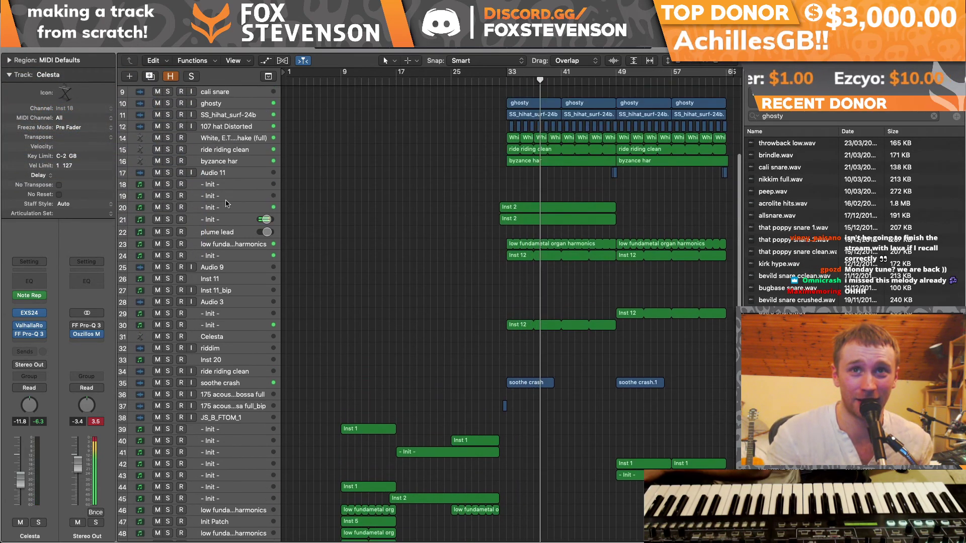
{"action": "left_click", "coordinate": [168, 139]}
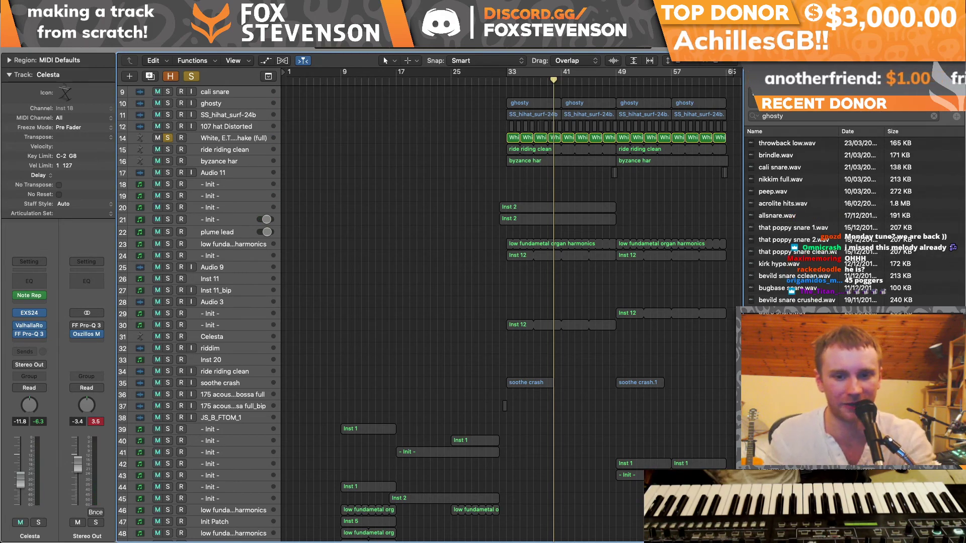
{"action": "scroll", "coordinate": [483, 214], "scroll_direction": "right", "scroll_amount": 3}
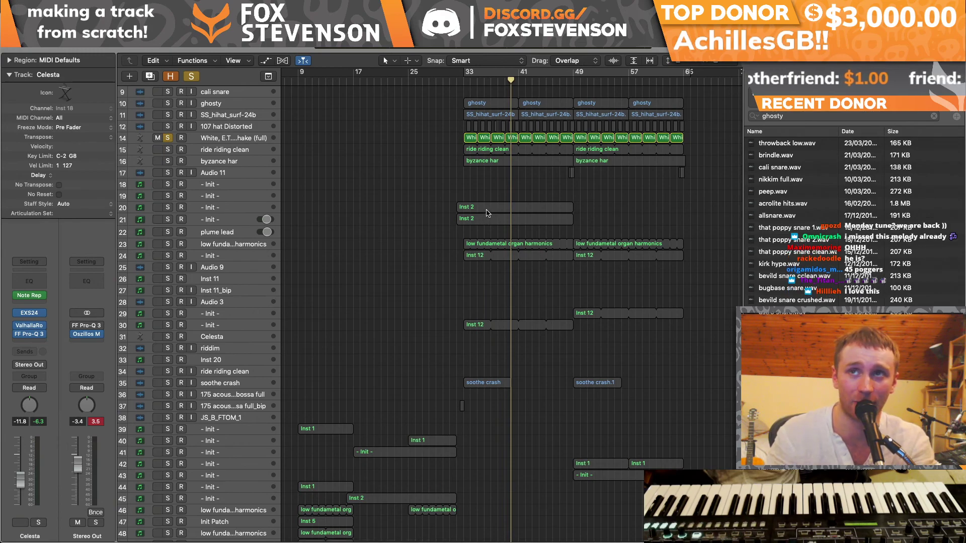
{"action": "left_click", "coordinate": [251, 140]}
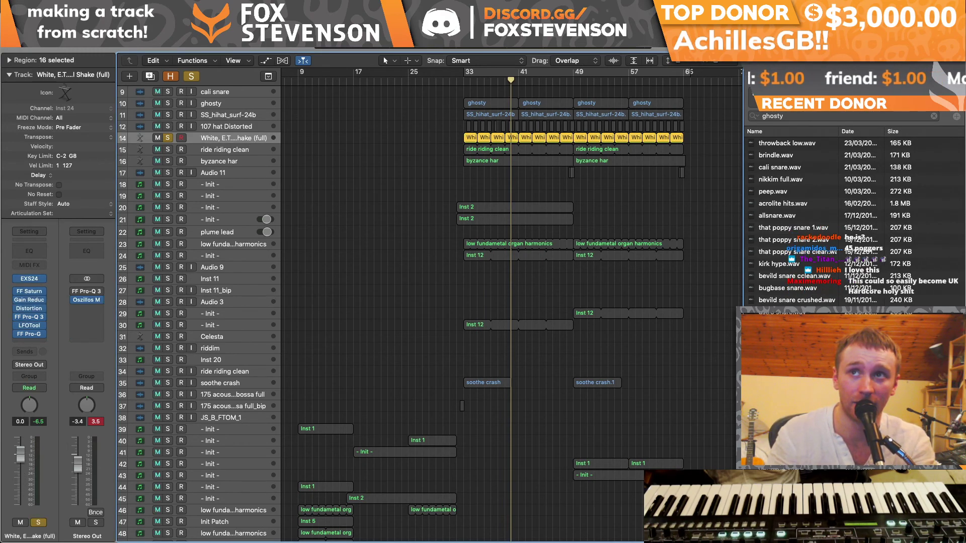
Step: Load White, E.T. And The Potential Band - Funky Soul Shake (full).exs into track 14's EXS24 and close the plug-in
{"action": "left_click", "coordinate": [30, 279]}
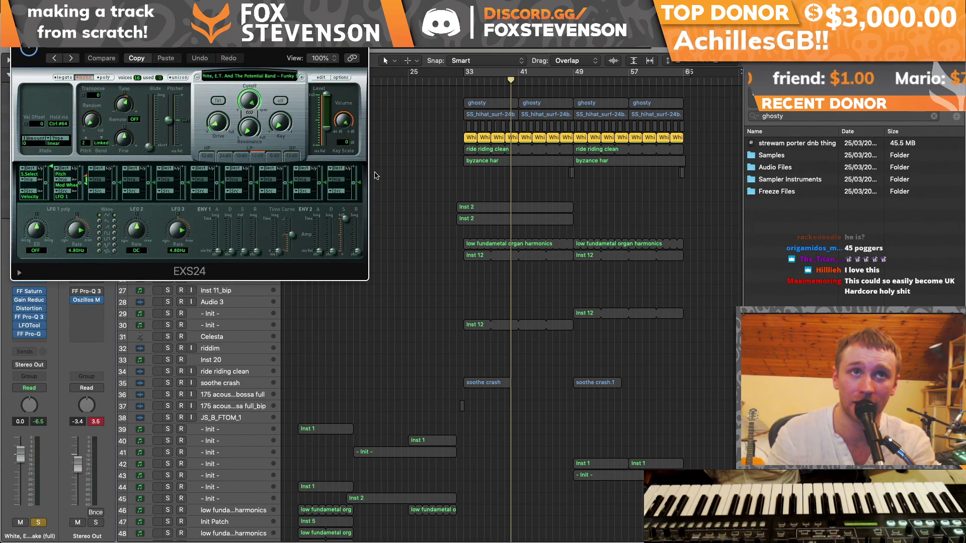
{"action": "left_click", "coordinate": [318, 77]}
{"action": "left_click", "coordinate": [270, 55]}
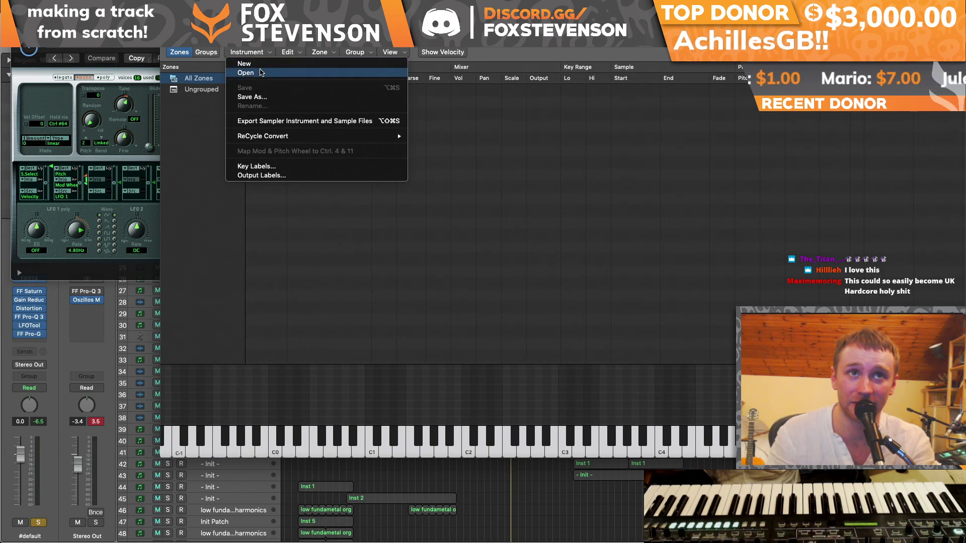
{"action": "left_click", "coordinate": [260, 71]}
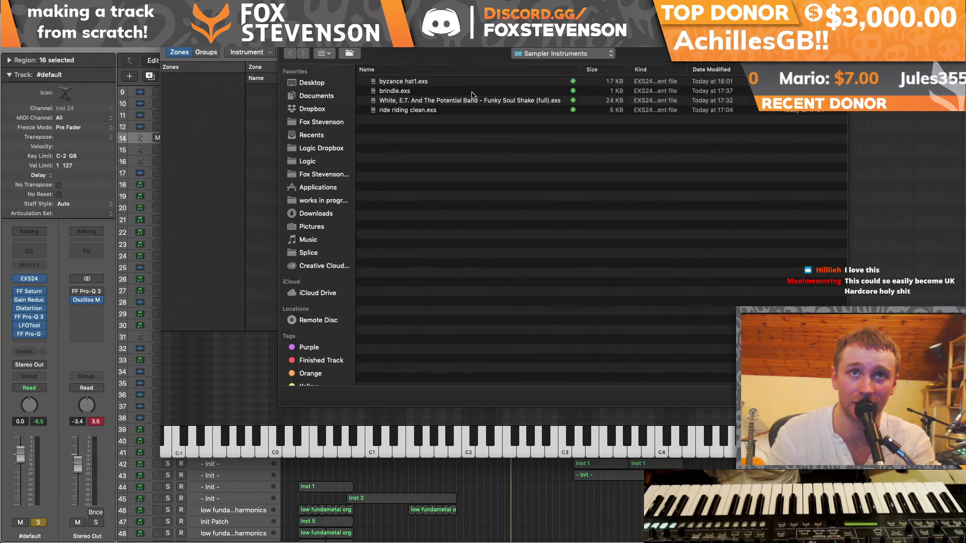
{"action": "left_click", "coordinate": [473, 100]}
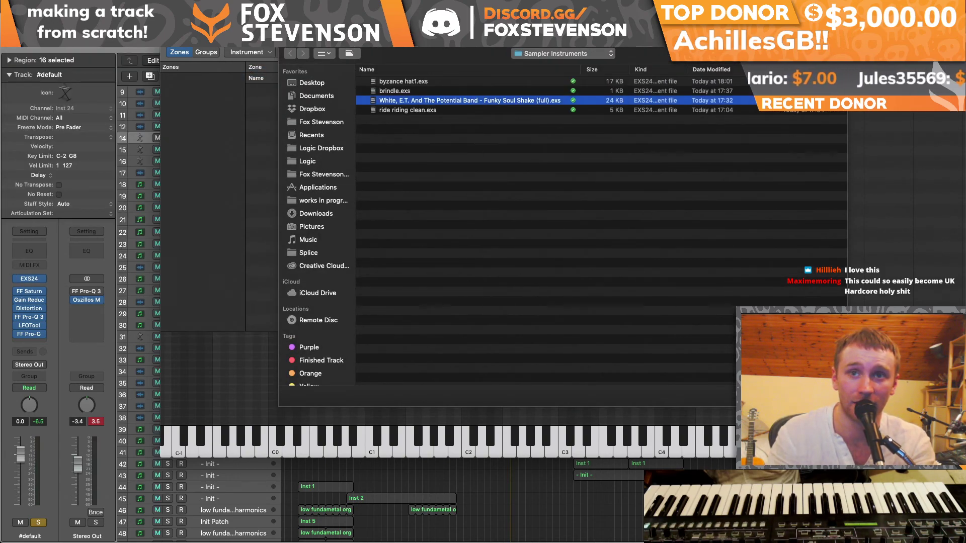
{"action": "key", "text": "Return"}
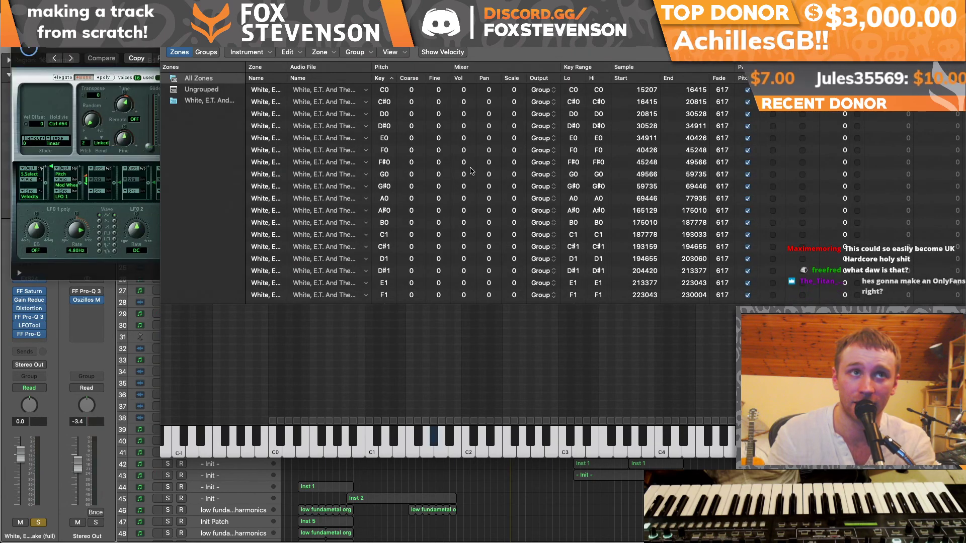
{"action": "key", "text": "super+w"}
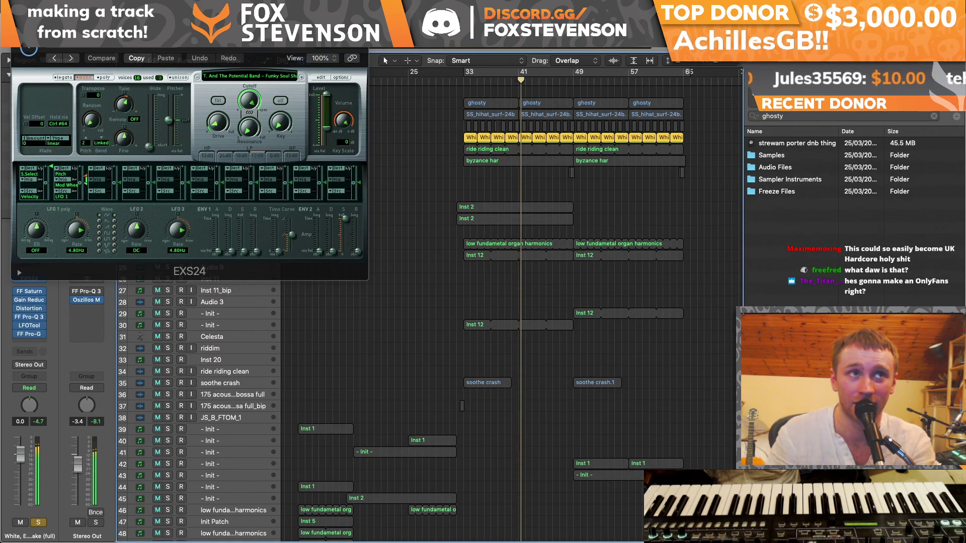
{"action": "key", "text": "super+w"}
Step: Unsolo track 14, play the full section with all tracks and return the playhead to bar 33
{"action": "left_click", "coordinate": [169, 139]}
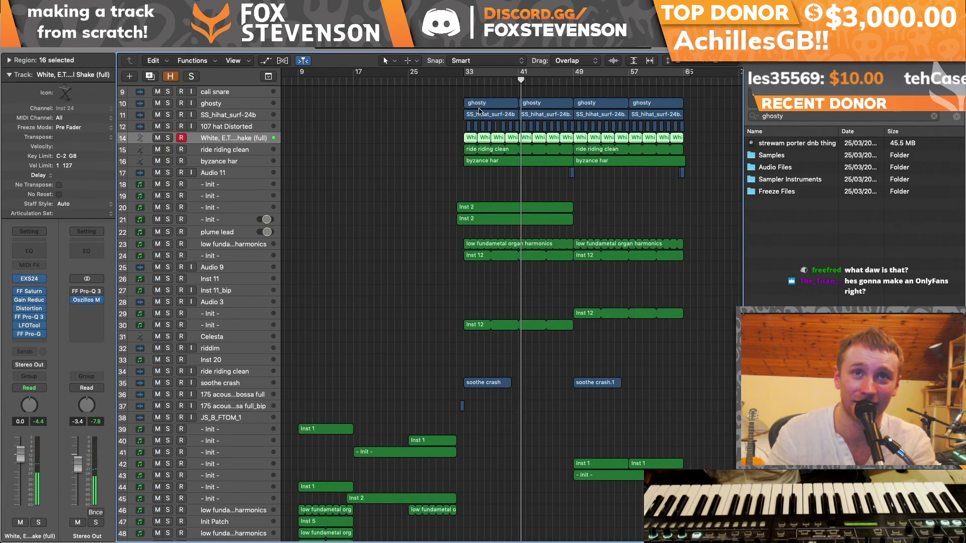
{"action": "key", "text": "space"}
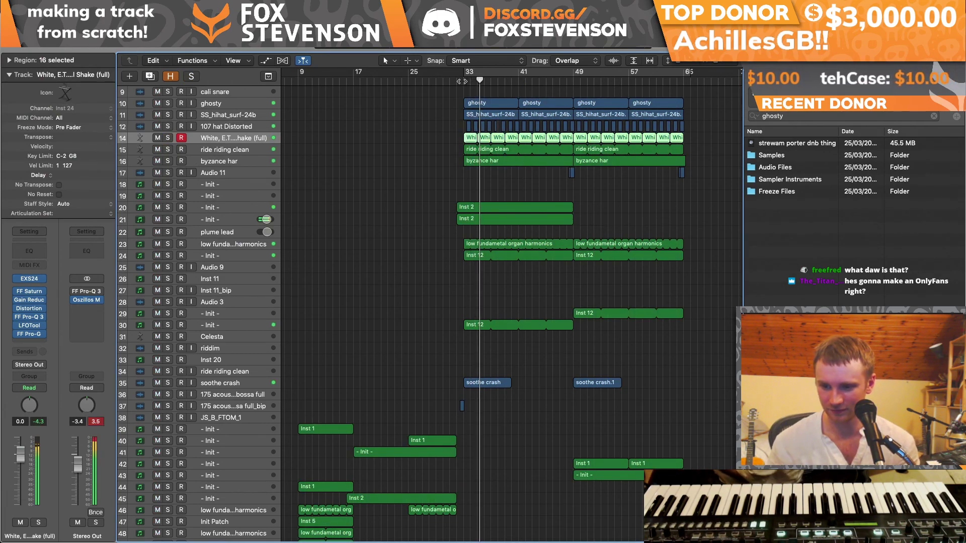
{"action": "scroll", "coordinate": [623, 195], "scroll_direction": "down", "scroll_amount": 5}
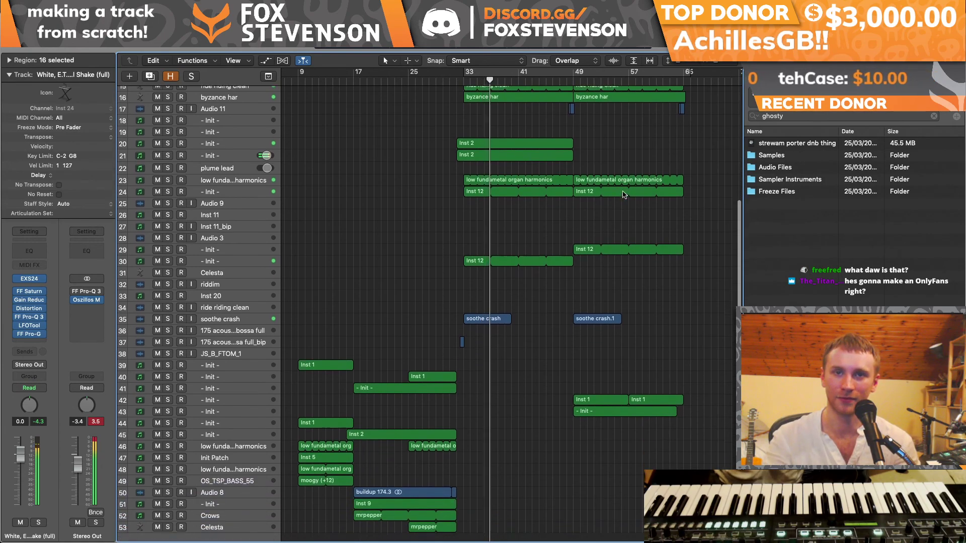
{"action": "scroll", "coordinate": [623, 196], "scroll_direction": "down", "scroll_amount": 1}
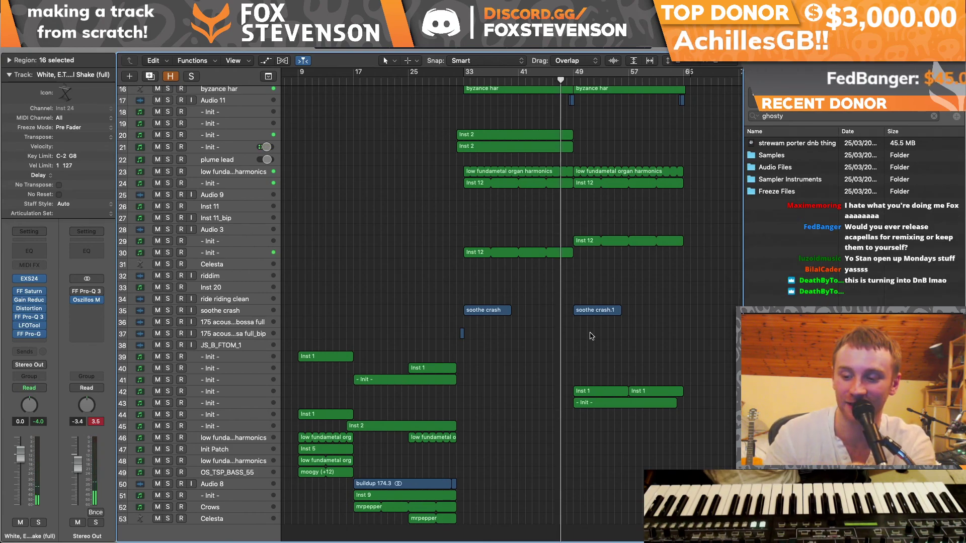
{"action": "left_click", "coordinate": [464, 80]}
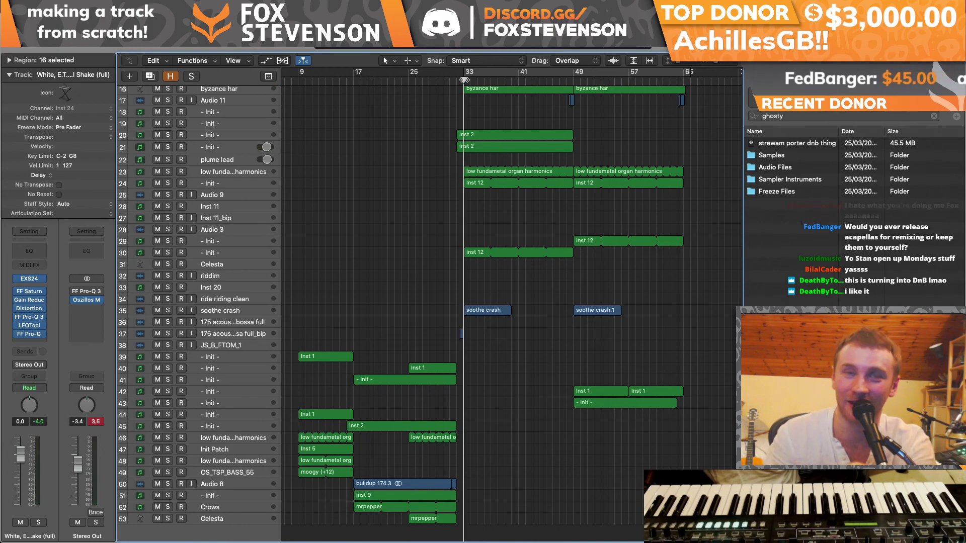
Step: Play the full section from bar 33 and look over all the tracks, selecting track 21 along the way
{"action": "key", "text": "space"}
{"action": "scroll", "coordinate": [533, 147], "scroll_direction": "up", "scroll_amount": 5}
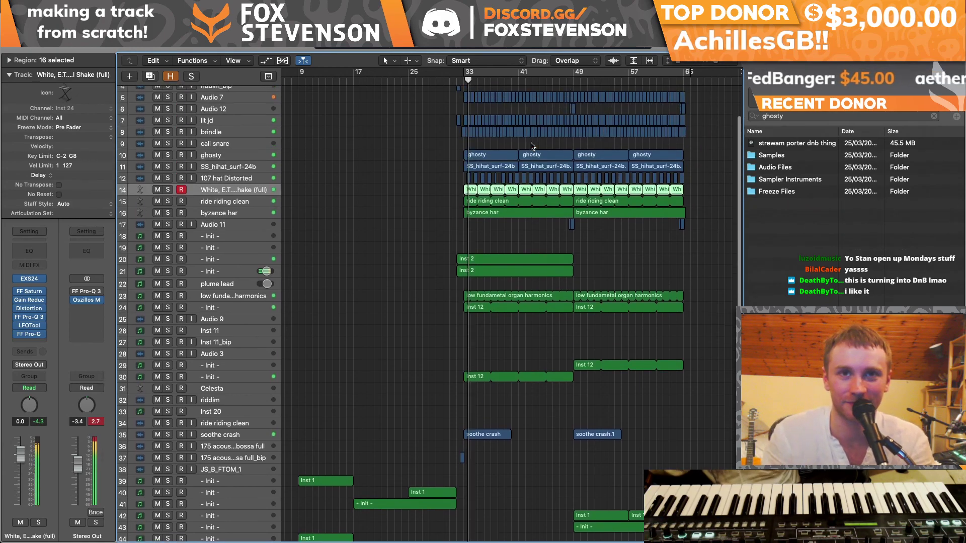
{"action": "left_click", "coordinate": [215, 306]}
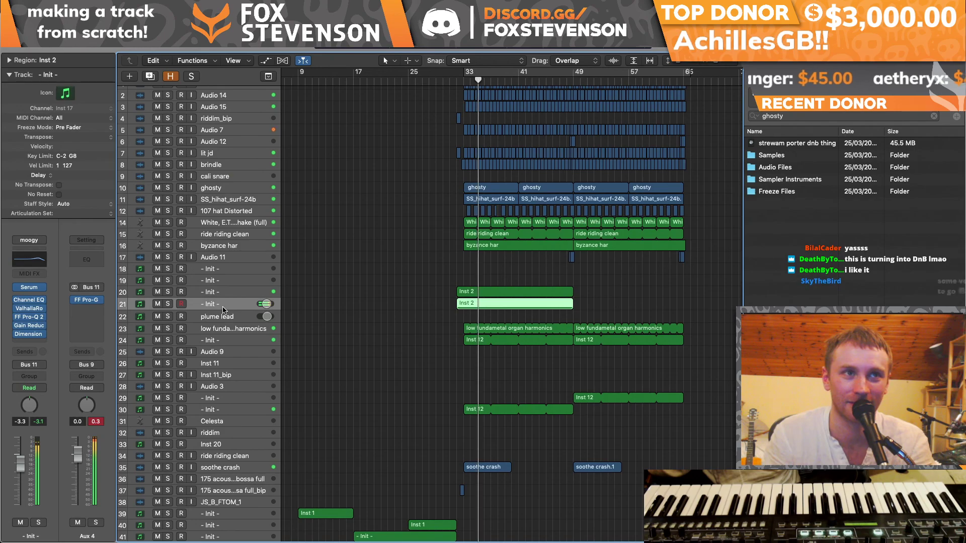
{"action": "scroll", "coordinate": [557, 361], "scroll_direction": "down", "scroll_amount": 6}
{"action": "scroll", "coordinate": [558, 362], "scroll_direction": "up", "scroll_amount": 2}
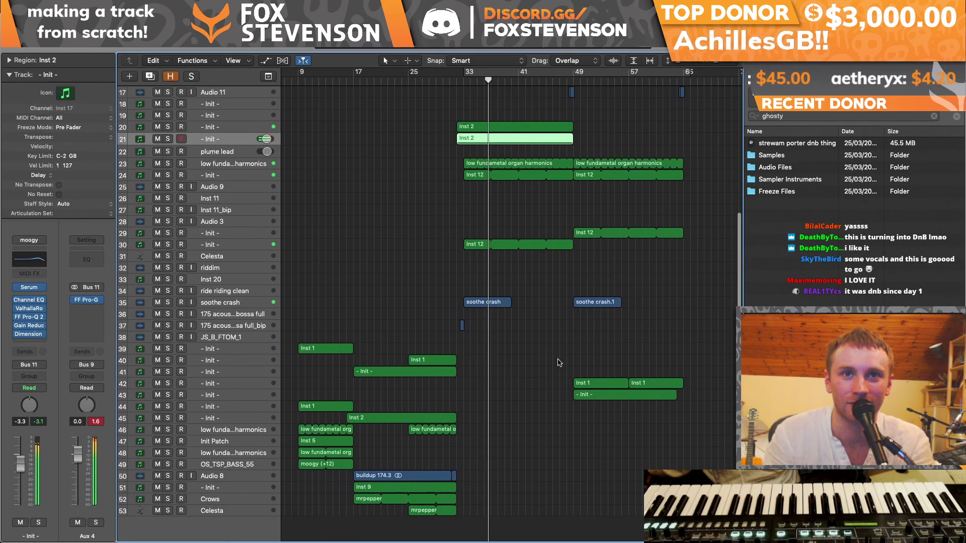
{"action": "scroll", "coordinate": [557, 360], "scroll_direction": "up", "scroll_amount": 6}
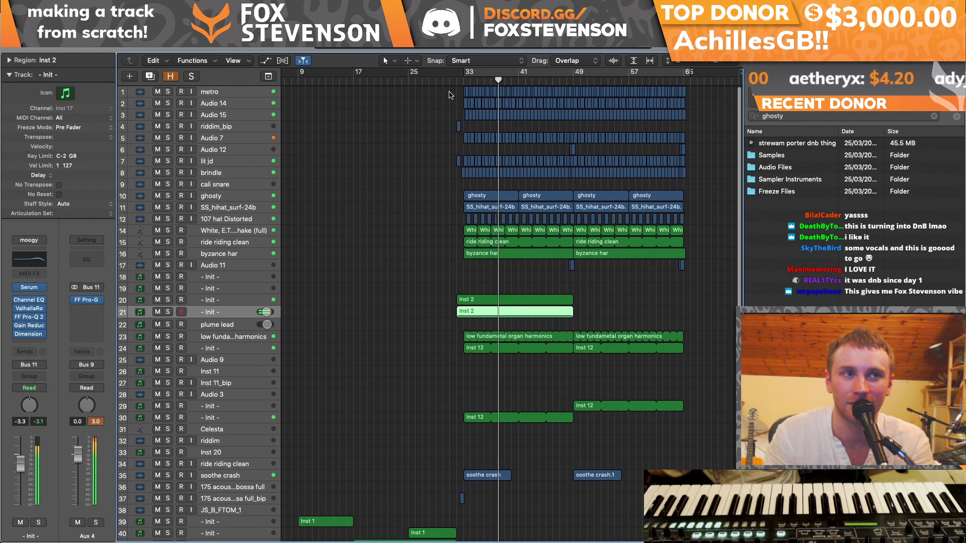
{"action": "scroll", "coordinate": [332, 231], "scroll_direction": "down", "scroll_amount": 6}
Step: Select Celesta track 53, set the Stereo Out level to -5.1 and watch the output in Oszillos Mega Scope before closing it
{"action": "left_click", "coordinate": [206, 510]}
{"action": "left_click", "coordinate": [84, 331]}
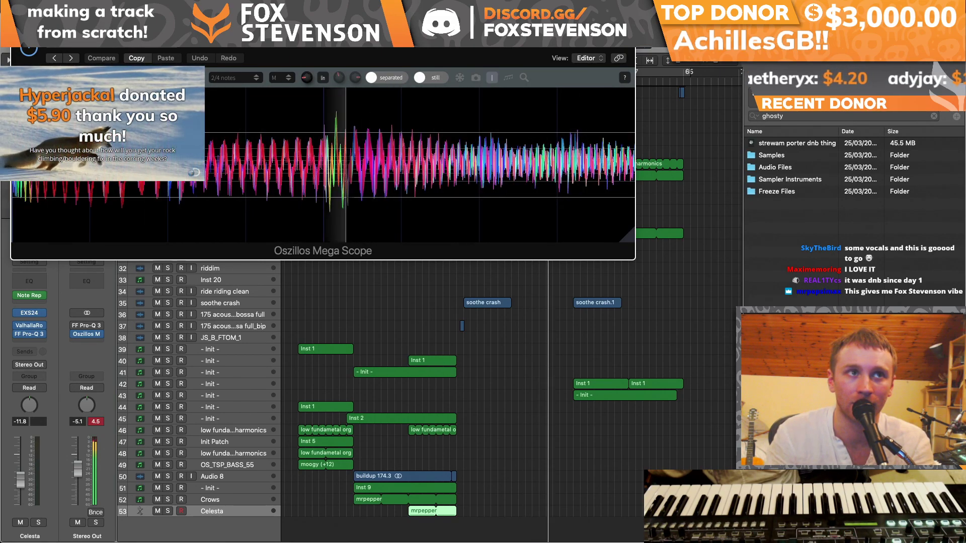
{"action": "left_click", "coordinate": [18, 33]}
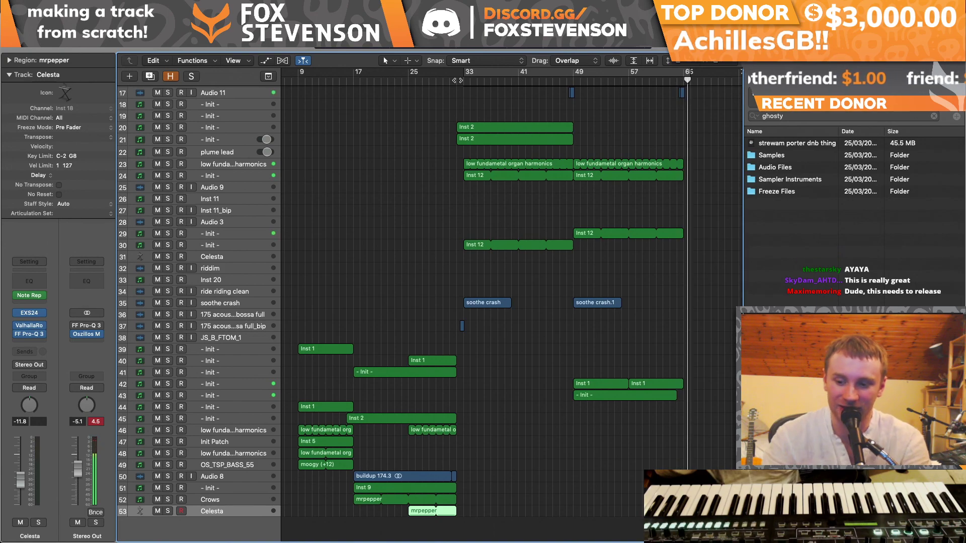
Step: Return the playhead to bar 33 and play the full section again
{"action": "left_click", "coordinate": [81, 6]}
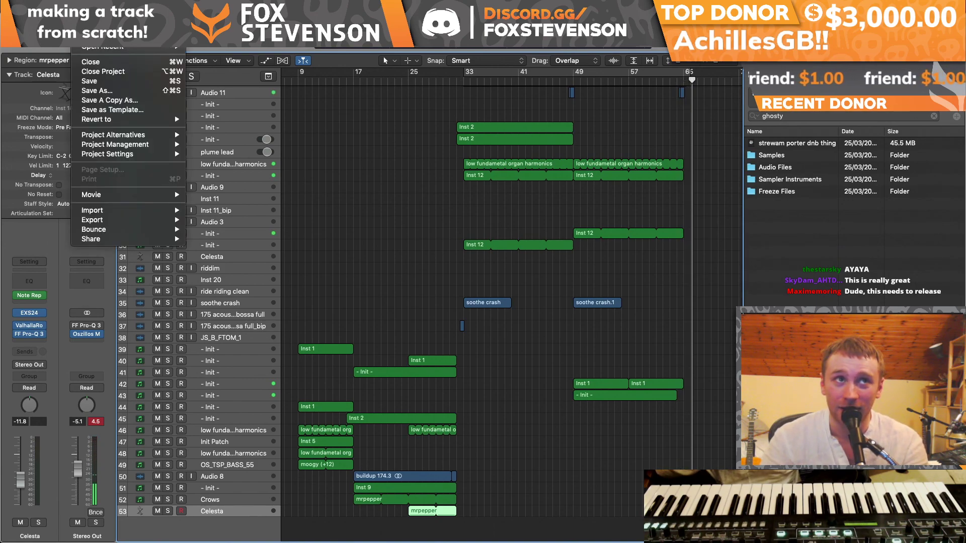
{"action": "left_click", "coordinate": [239, 90]}
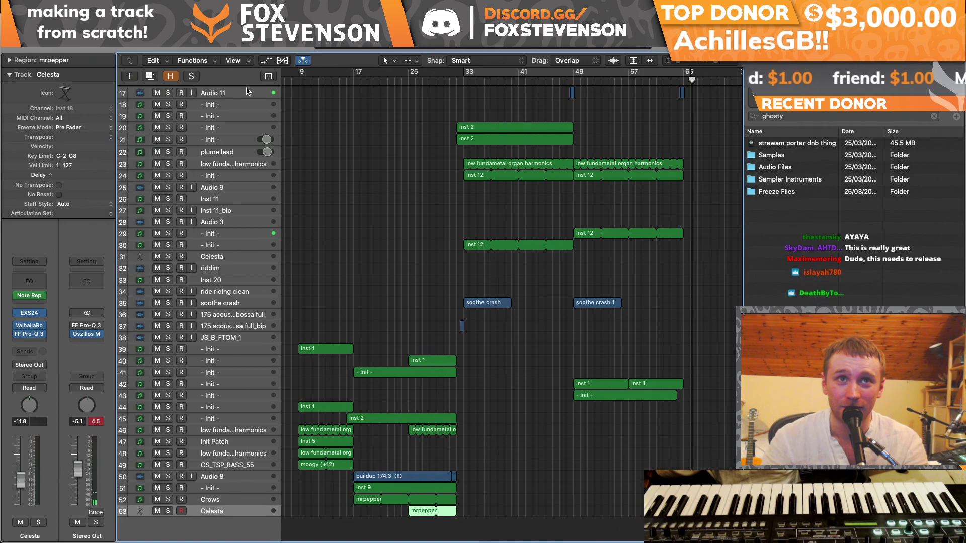
{"action": "left_click", "coordinate": [429, 81]}
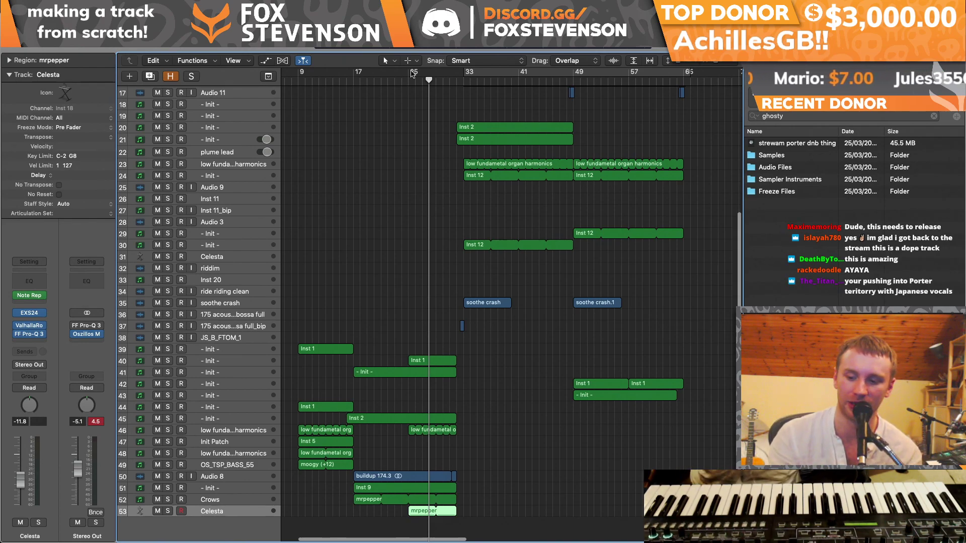
{"action": "left_click", "coordinate": [462, 80]}
{"action": "key", "text": "space"}
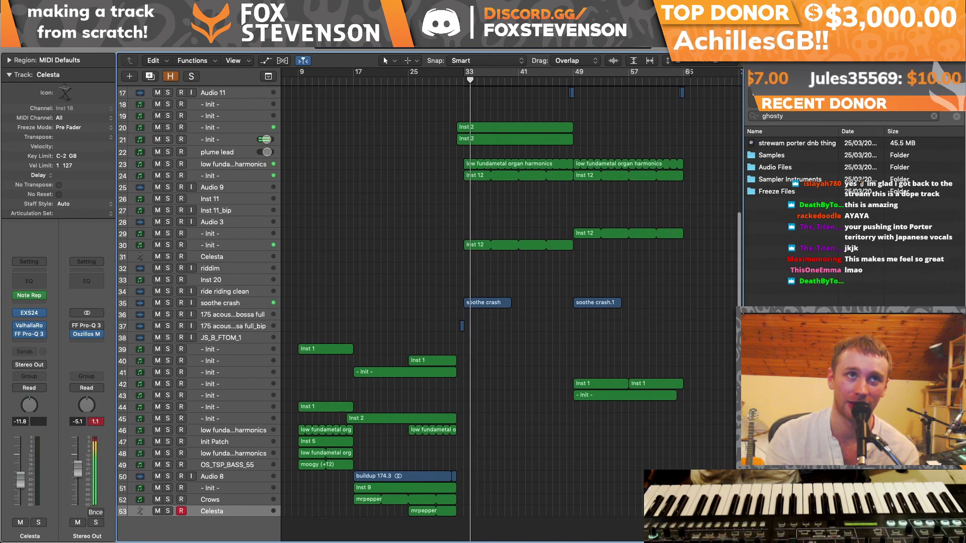
Step: Open the list of recent projects
{"action": "left_click", "coordinate": [82, 6]}
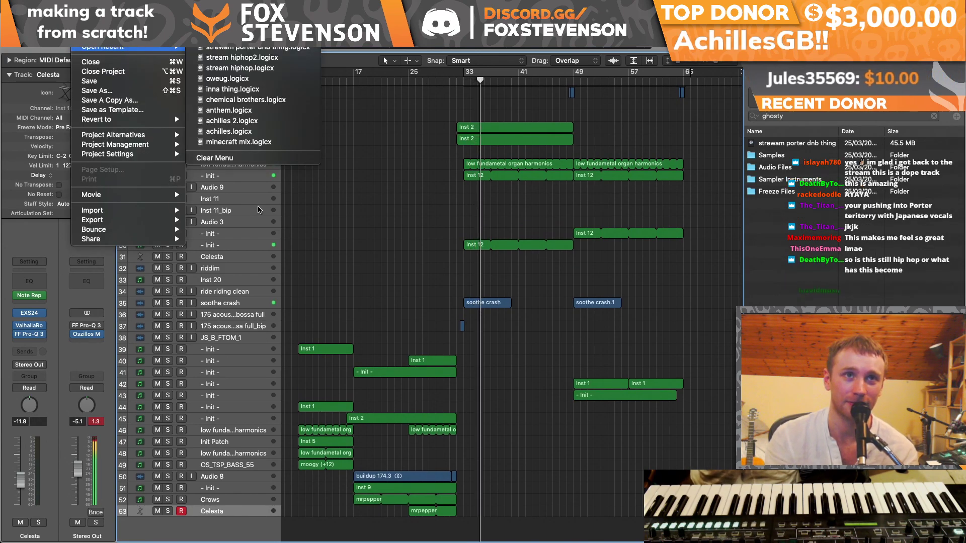